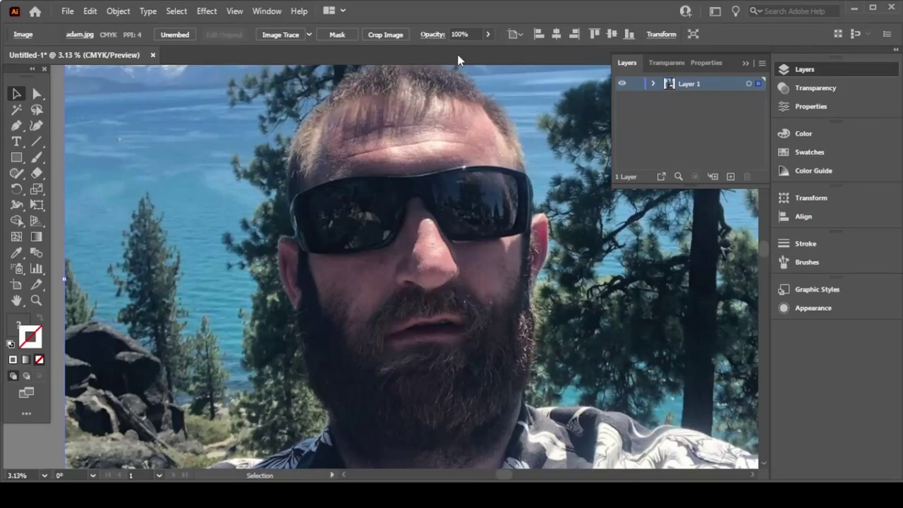
# Step: Lower the placed photo's opacity to fade it, then lock it with Ctrl+2
pyautogui.click(488, 34)
pyautogui.moveTo(484, 54); pyautogui.dragTo(472, 55)
pyautogui.hotkey('ctrl', '2')
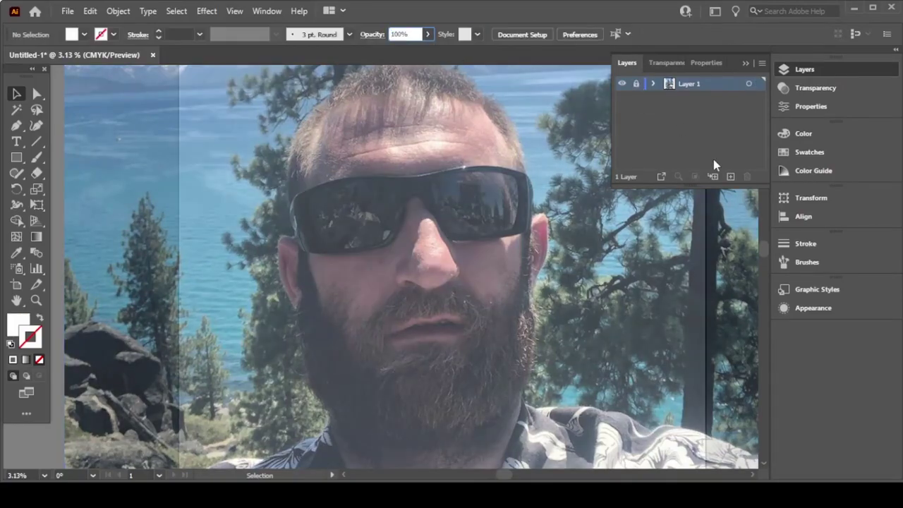
pyautogui.click(744, 68)
# Step: Set the fill to None and the stroke to default black
pyautogui.click(10, 343)
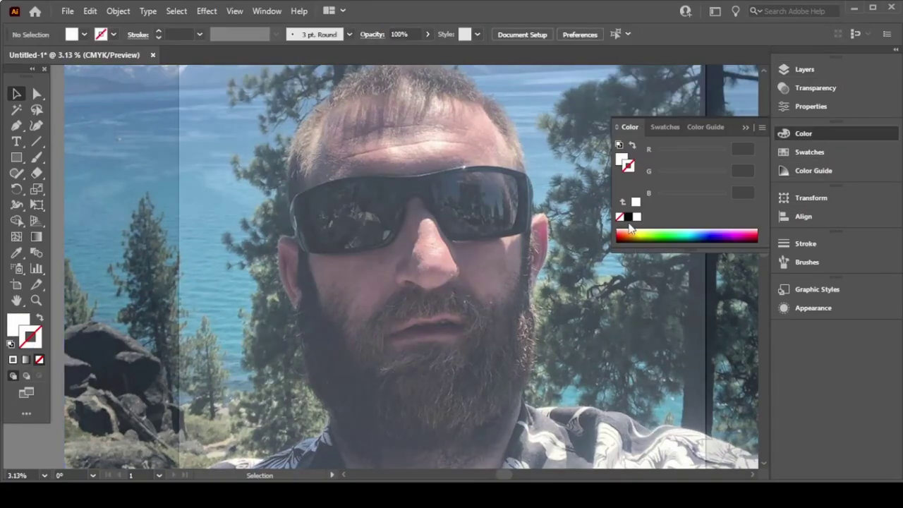
pyautogui.click(39, 359)
pyautogui.click(31, 339)
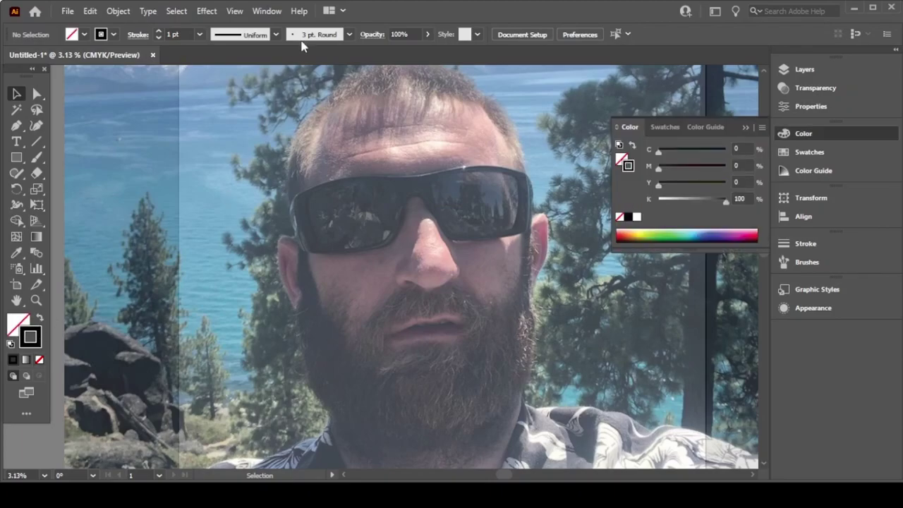
# Step: Create a new 3 pt Calligraphic brush whose size varies with pen pressure
pyautogui.click(349, 34)
pyautogui.click(317, 136)
pyautogui.click(419, 342)
pyautogui.doubleClick(426, 327)
pyautogui.write('3pt')
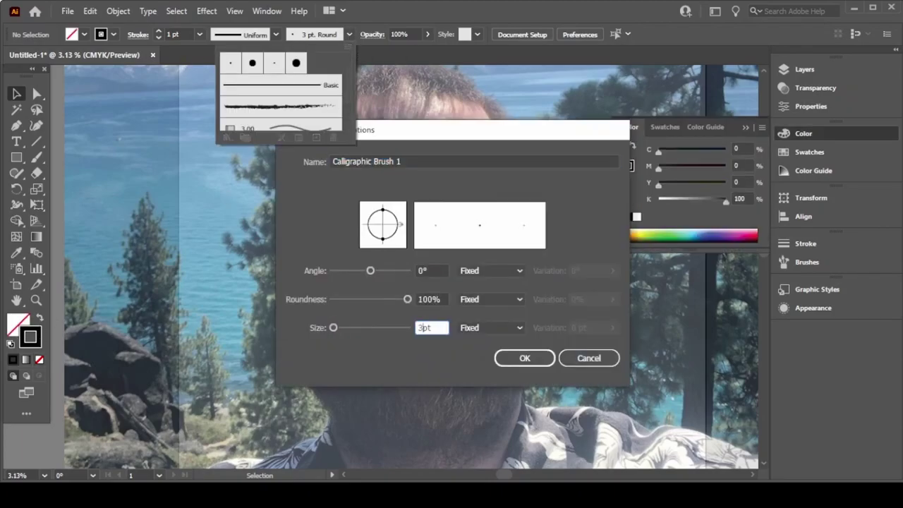
pyautogui.click(491, 327)
pyautogui.click(484, 371)
pyautogui.click(514, 360)
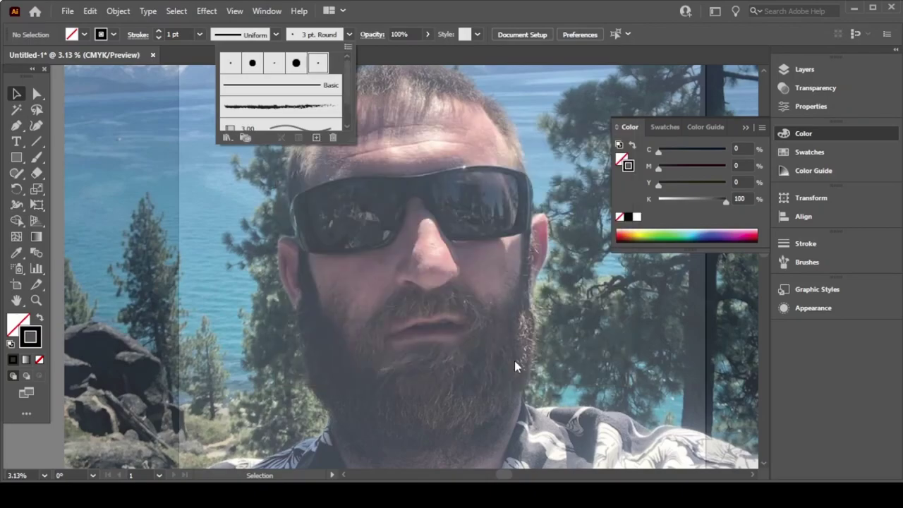
# Step: Apply the new calligraphic brush and add Layer 2 for tracing
pyautogui.click(355, 43)
pyautogui.click(275, 34)
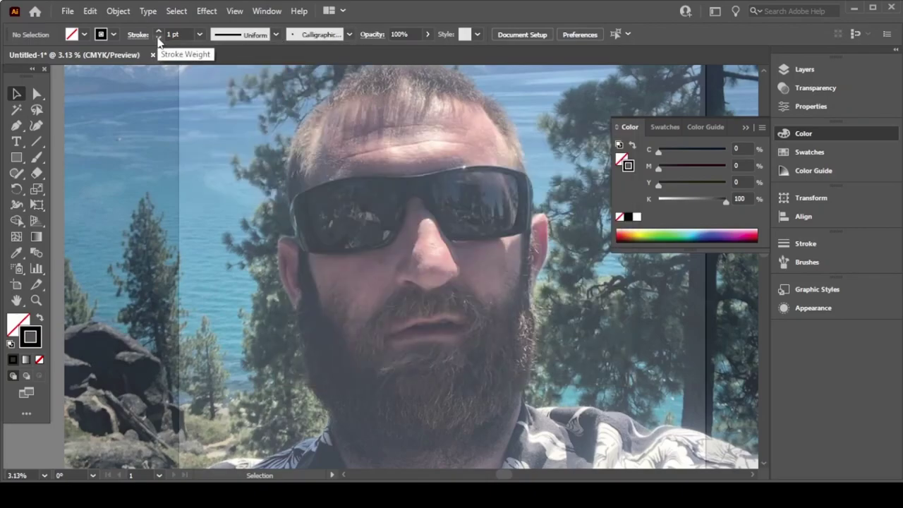
pyautogui.click(797, 69)
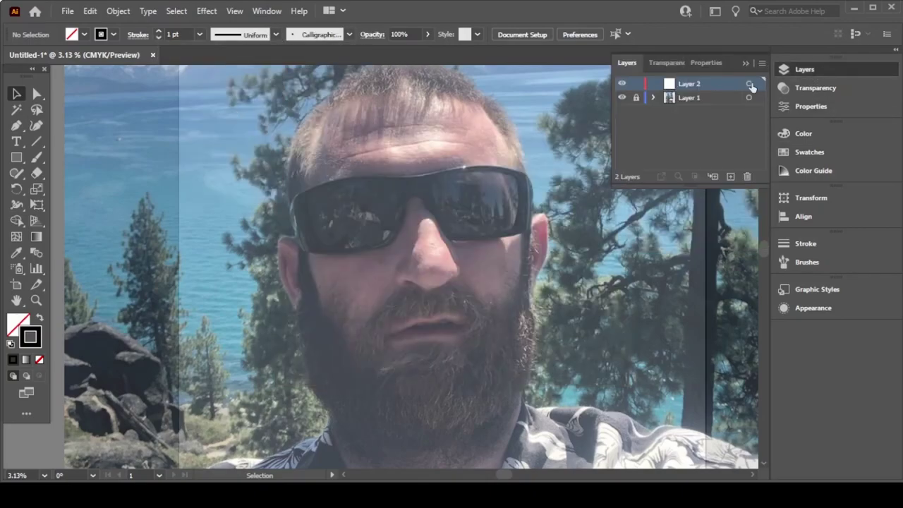
pyautogui.click(750, 89)
# Step: Paint several practice strokes with the Paintbrush, zooming in, then undo them
pyautogui.press('b')
pyautogui.moveTo(219, 284); pyautogui.dragTo(228, 213)
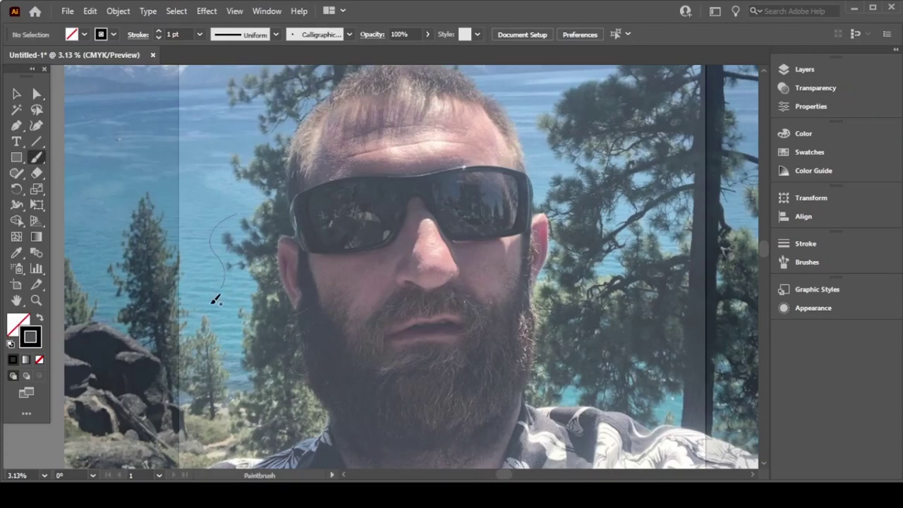
pyautogui.hotkey('ctrl', '=')
pyautogui.hotkey('ctrl', '=')
pyautogui.hotkey('ctrl', '=')
pyautogui.hscroll(-10, 237, 299)
pyautogui.hotkey('ctrl', '=')
pyautogui.hotkey('ctrl', '=')
pyautogui.hotkey('ctrl', '=')
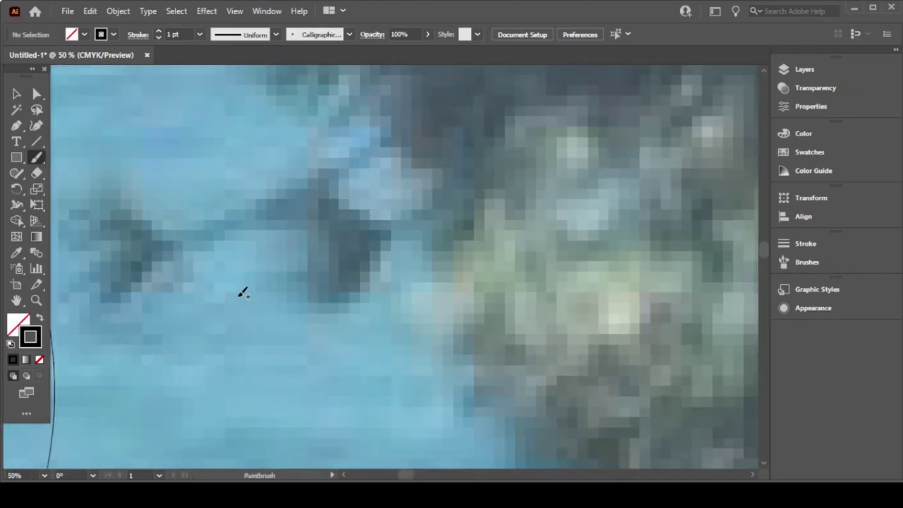
pyautogui.moveTo(289, 254); pyautogui.dragTo(268, 271)
pyautogui.moveTo(287, 190); pyautogui.dragTo(328, 384)
pyautogui.moveTo(352, 341); pyautogui.dragTo(375, 239)
pyautogui.moveTo(360, 328); pyautogui.dragTo(409, 252)
pyautogui.hotkey('ctrl', 'z')
pyautogui.hotkey('ctrl', 'z')
pyautogui.hotkey('ctrl', 'z')
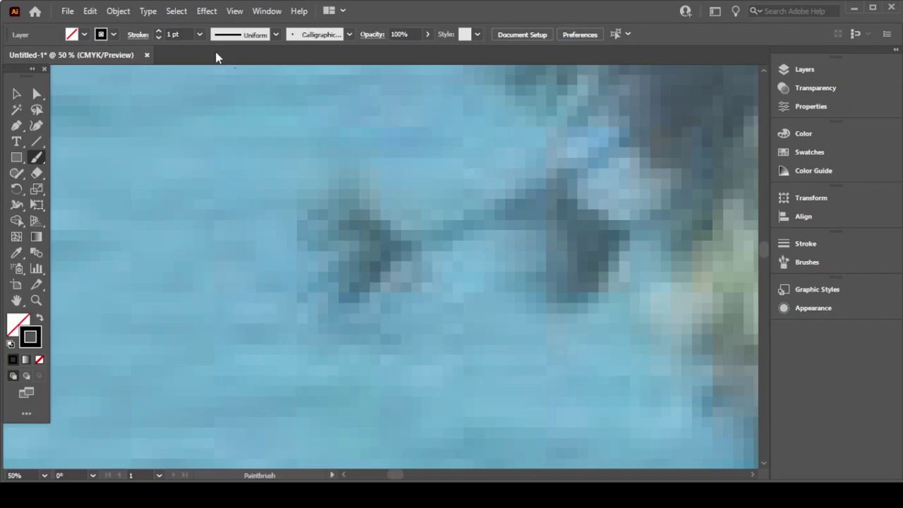
# Step: Paint a small test stroke and zoom in and out to check it
pyautogui.moveTo(354, 309)
pyautogui.mouseDown()
pyautogui.moveTo(364, 291)
pyautogui.moveTo(379, 308)
pyautogui.mouseUp()
pyautogui.hotkey('ctrl', '=')
pyautogui.hotkey('ctrl', '=')
pyautogui.hotkey('ctrl', '=')
pyautogui.hotkey('ctrl', '-')
pyautogui.hotkey('ctrl', '-')
pyautogui.hotkey('ctrl', '-')
pyautogui.hotkey('ctrl', '-')
pyautogui.hotkey('ctrl', '-')
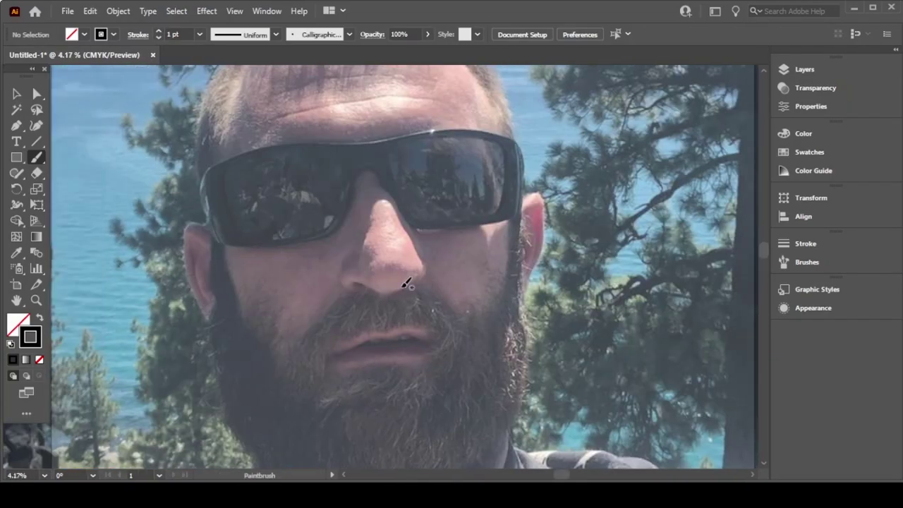
pyautogui.press('v')
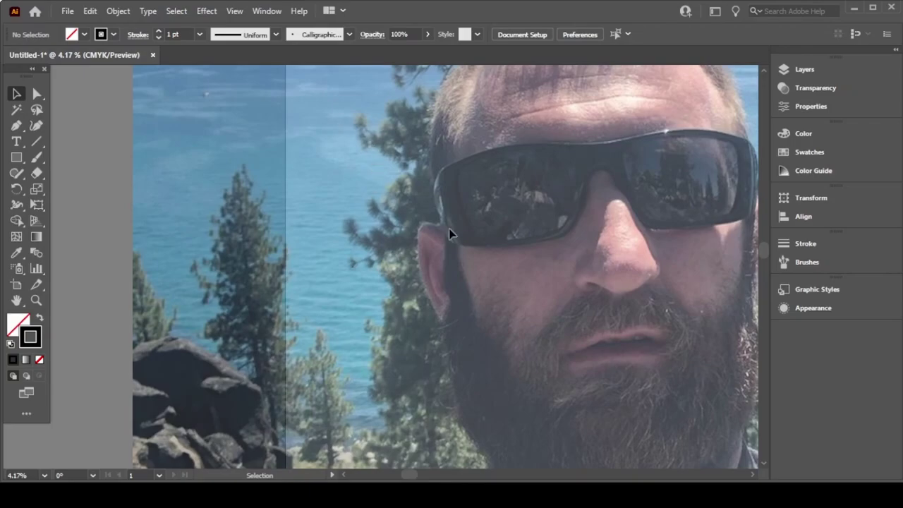
pyautogui.press('b')
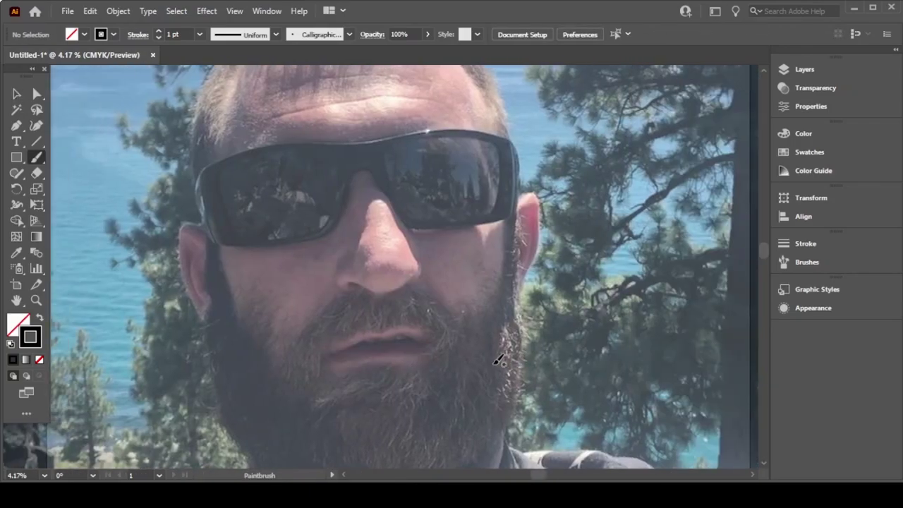
# Step: Zoom in on the nose and trace its side and the nostril outline
pyautogui.hotkey('ctrl', '=')
pyautogui.hotkey('ctrl', '=')
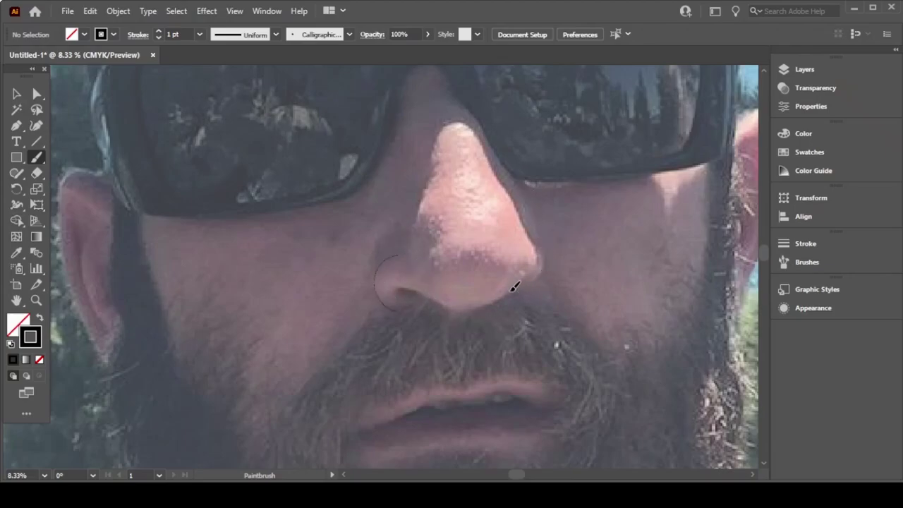
pyautogui.moveTo(527, 210); pyautogui.dragTo(494, 142)
pyautogui.moveTo(404, 296); pyautogui.dragTo(400, 294)
pyautogui.scroll(5, 506, 316)
pyautogui.scroll(-5, 442, 149)
pyautogui.hscroll(3, 420, 252)
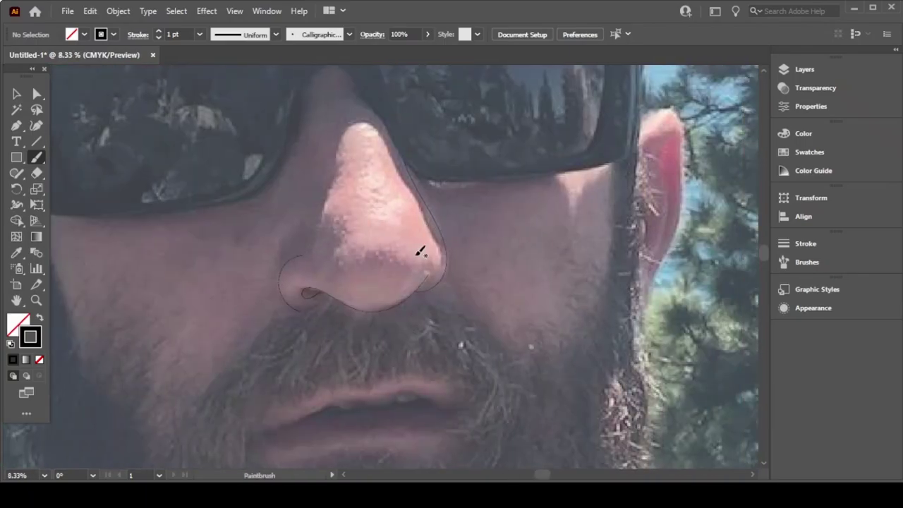
pyautogui.scroll(-5, 366, 236)
pyautogui.hscroll(-4, 366, 236)
pyautogui.hscroll(2, 494, 237)
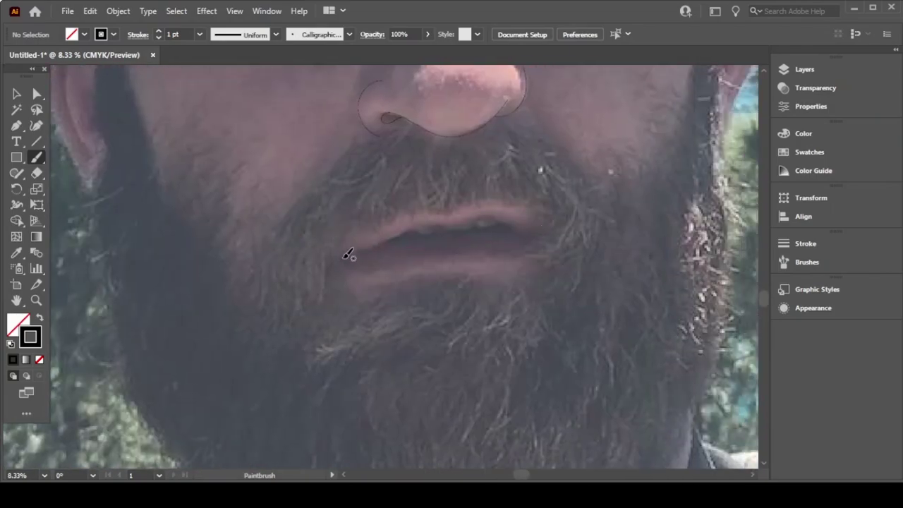
# Step: Trace the line between the lips and the lower lip, undoing bad strokes
pyautogui.hotkey('ctrl', 'z')
pyautogui.moveTo(479, 236); pyautogui.dragTo(535, 235)
pyautogui.hotkey('ctrl', 'z')
pyautogui.moveTo(403, 230); pyautogui.dragTo(353, 259)
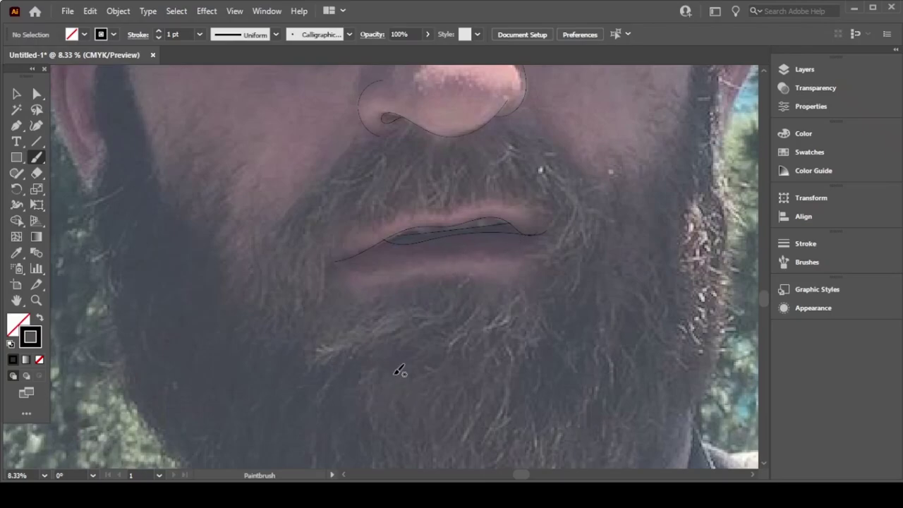
pyautogui.moveTo(387, 268); pyautogui.dragTo(526, 250)
# Step: Trace the top of the upper lip, undo a stray stroke, and zoom out
pyautogui.click(801, 69)
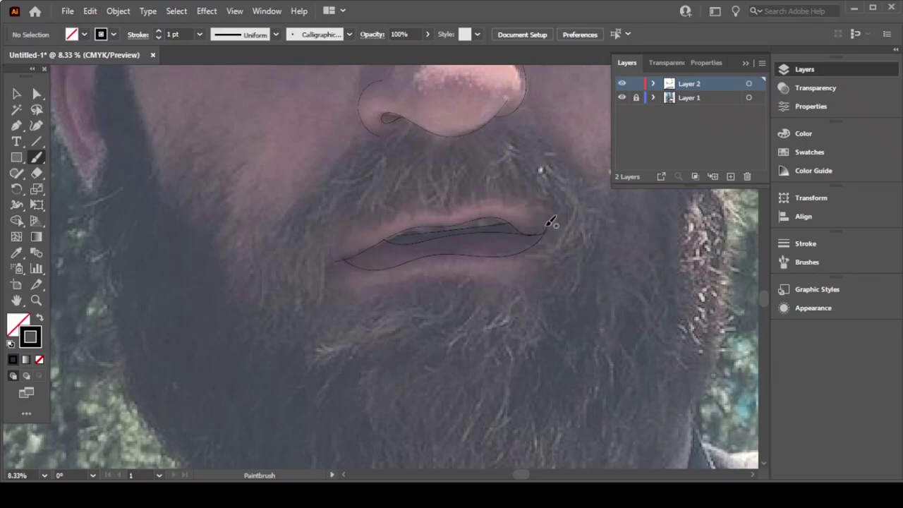
pyautogui.scroll(2, 551, 222)
pyautogui.moveTo(504, 194)
pyautogui.mouseDown()
pyautogui.moveTo(414, 131)
pyautogui.moveTo(232, 141)
pyautogui.moveTo(91, 235)
pyautogui.moveTo(88, 257)
pyautogui.moveTo(173, 302)
pyautogui.moveTo(402, 294)
pyautogui.moveTo(502, 189)
pyautogui.mouseUp()
pyautogui.hotkey('ctrl', 'z')
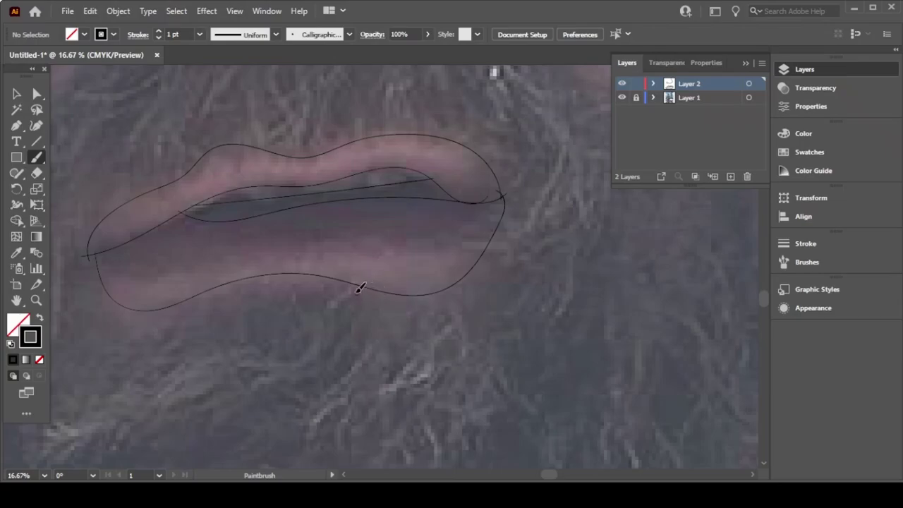
pyautogui.hotkey('ctrl', '-')
pyautogui.hotkey('ctrl', '-')
pyautogui.hotkey('ctrl', '-')
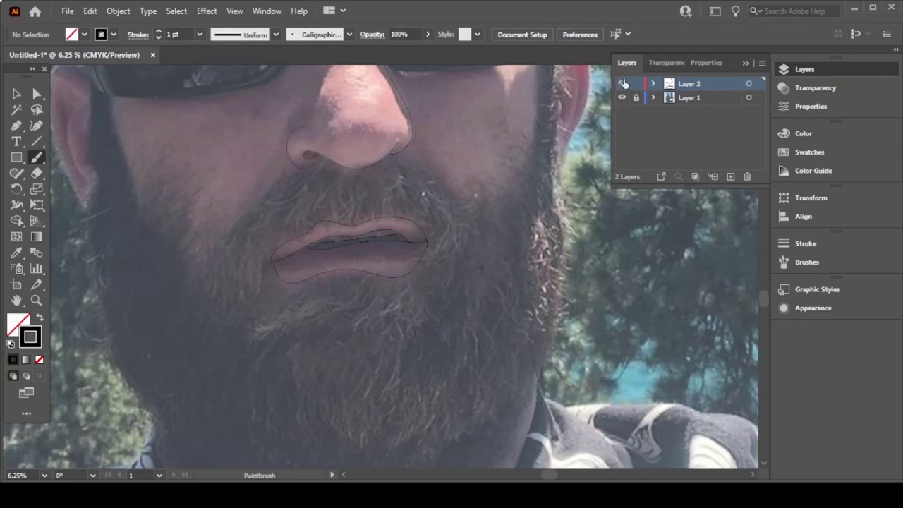
# Step: Hide the photo layer to check strokes and trace the glasses' bridge over the nose
pyautogui.click(622, 97)
pyautogui.click(621, 97)
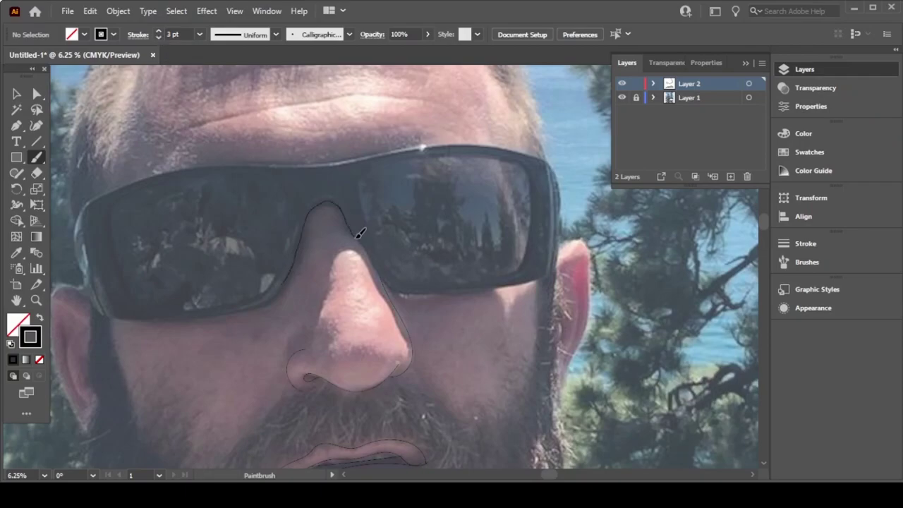
pyautogui.moveTo(389, 277); pyautogui.dragTo(422, 292)
pyautogui.scroll(3, 439, 275)
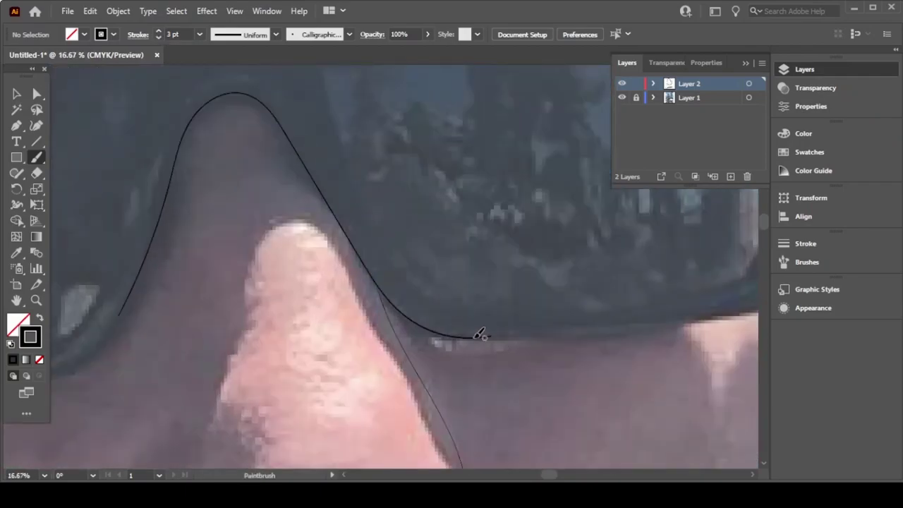
pyautogui.hscroll(2, 480, 333)
pyautogui.hscroll(5, 504, 323)
pyautogui.scroll(5, 517, 107)
pyautogui.scroll(-5, 517, 107)
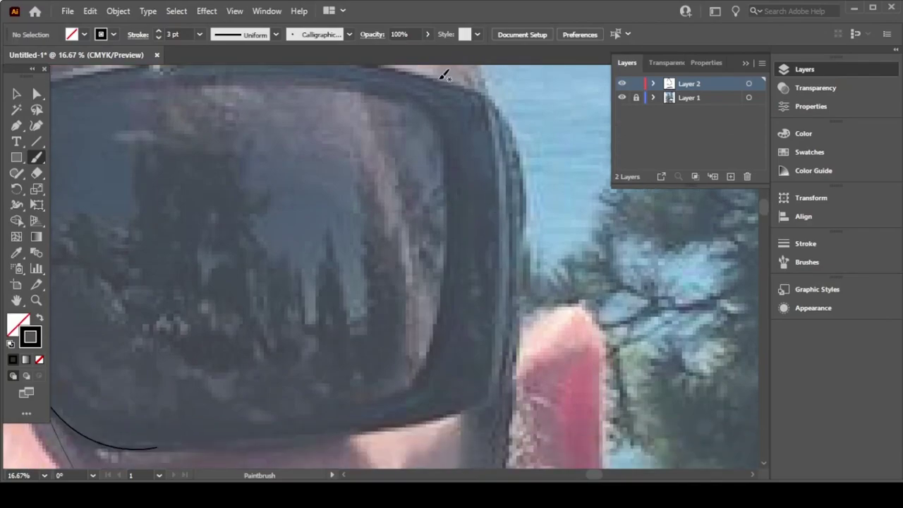
# Step: Outline the right-hand lens, its lower edge, top and outer rim
pyautogui.moveTo(420, 70)
pyautogui.mouseDown()
pyautogui.moveTo(494, 168)
pyautogui.moveTo(489, 362)
pyautogui.moveTo(353, 427)
pyautogui.moveTo(162, 443)
pyautogui.mouseUp()
pyautogui.moveTo(81, 423)
pyautogui.mouseDown()
pyautogui.moveTo(437, 420)
pyautogui.moveTo(512, 351)
pyautogui.moveTo(509, 155)
pyautogui.moveTo(423, 64)
pyautogui.moveTo(367, 65)
pyautogui.mouseUp()
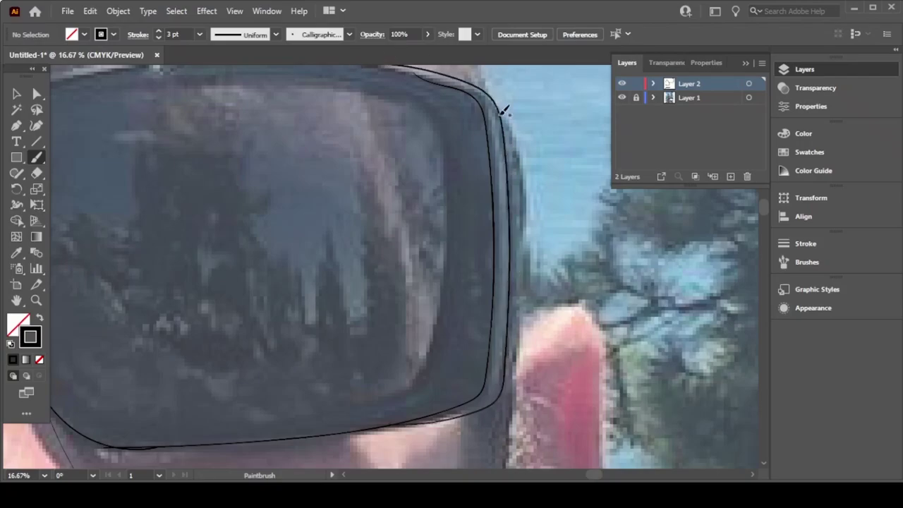
pyautogui.moveTo(500, 107)
pyautogui.mouseDown()
pyautogui.moveTo(522, 182)
pyautogui.moveTo(509, 410)
pyautogui.mouseUp()
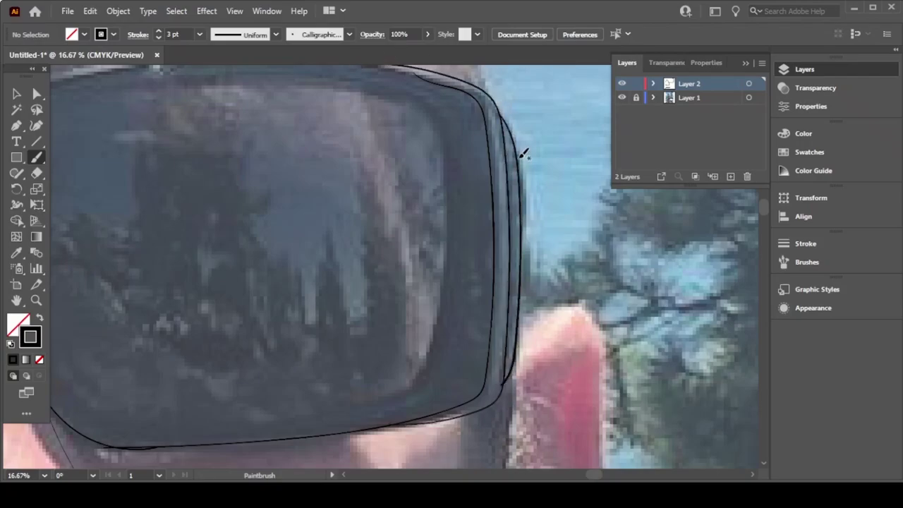
pyautogui.moveTo(522, 154); pyautogui.dragTo(528, 343)
# Step: Trace the ear's top and outer edge plus its inner rim
pyautogui.scroll(-5, 439, 372)
pyautogui.hscroll(5, 439, 371)
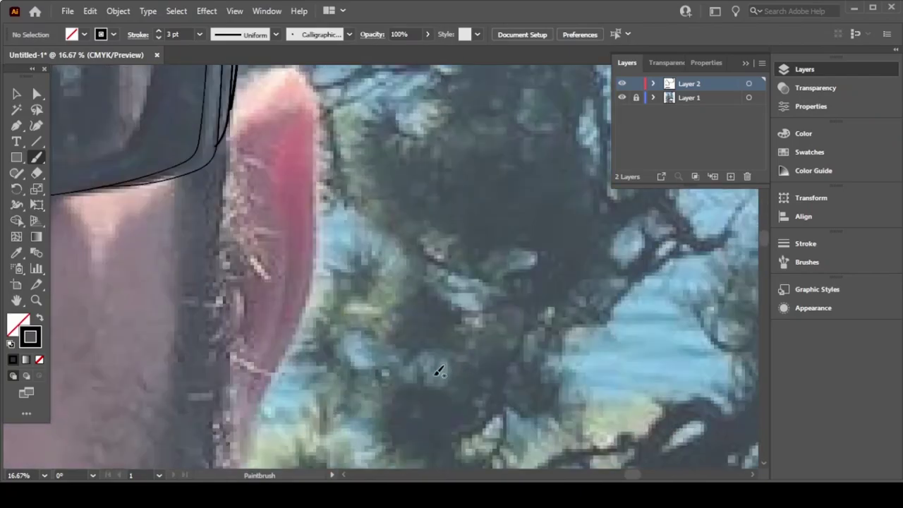
pyautogui.scroll(2, 439, 372)
pyautogui.moveTo(233, 121)
pyautogui.mouseDown()
pyautogui.moveTo(300, 85)
pyautogui.moveTo(314, 197)
pyautogui.moveTo(296, 343)
pyautogui.moveTo(219, 441)
pyautogui.mouseUp()
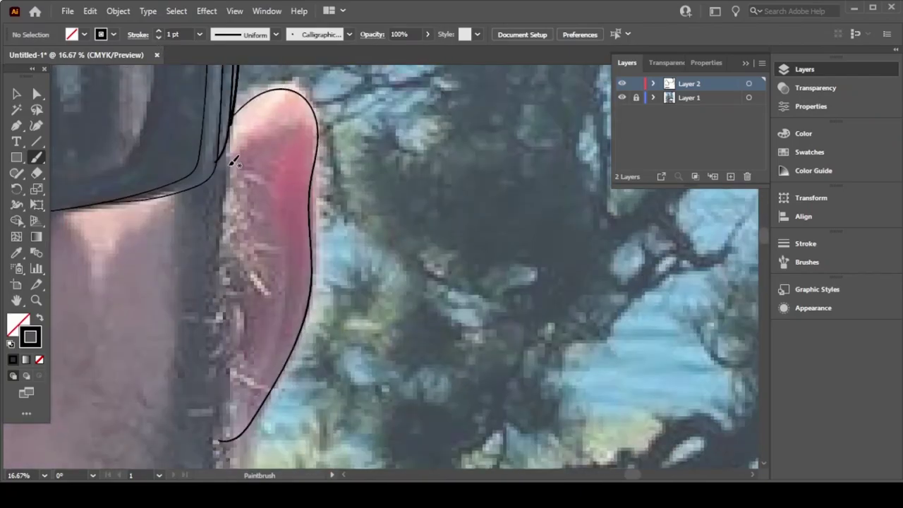
pyautogui.moveTo(305, 130); pyautogui.dragTo(251, 387)
pyautogui.moveTo(253, 301); pyautogui.dragTo(254, 371)
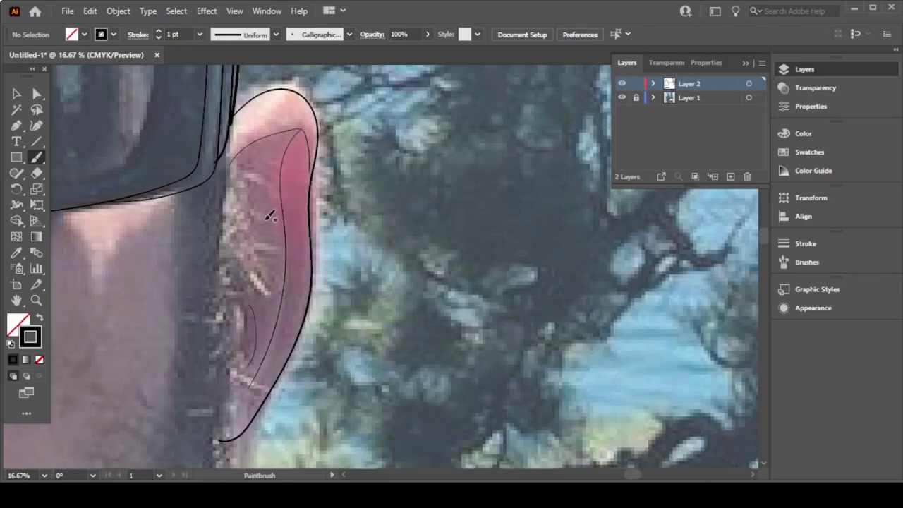
# Step: Trace the other outer ear edge and the stroke over the top of the ear
pyautogui.scroll(-3, 272, 252)
pyautogui.hscroll(-5, 268, 302)
pyautogui.hscroll(-5, 284, 258)
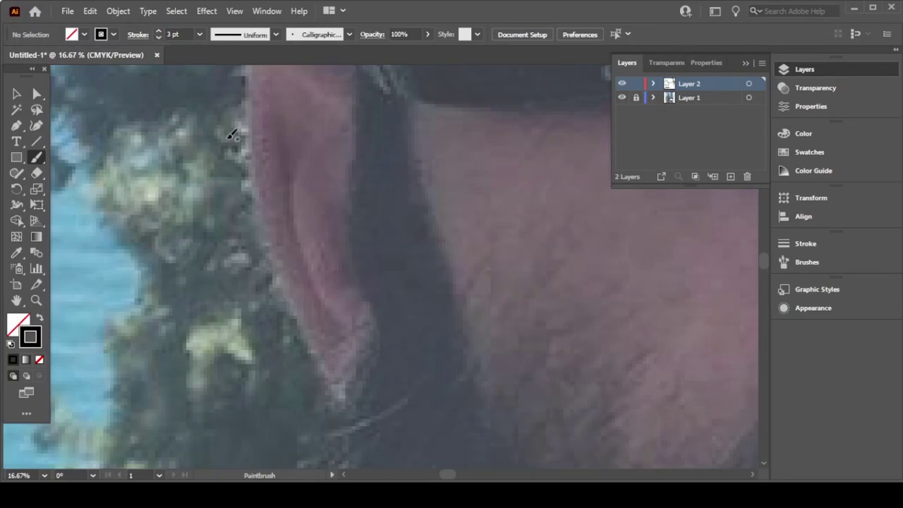
pyautogui.scroll(2, 323, 238)
pyautogui.moveTo(335, 446)
pyautogui.mouseDown()
pyautogui.moveTo(268, 306)
pyautogui.moveTo(237, 124)
pyautogui.moveTo(335, 169)
pyautogui.moveTo(344, 185)
pyautogui.mouseUp()
pyautogui.rightClick(238, 169)
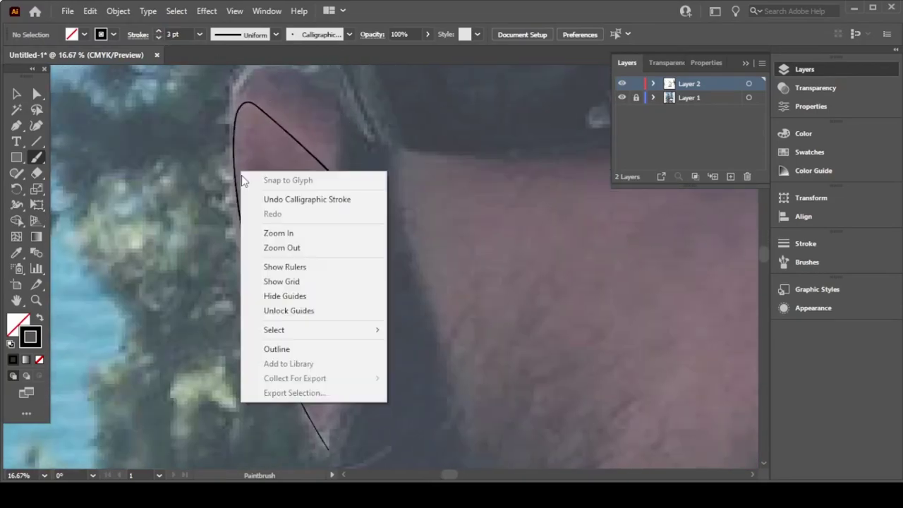
pyautogui.scroll(1, 207, 167)
pyautogui.scroll(1, 233, 225)
pyautogui.moveTo(238, 231)
pyautogui.mouseDown()
pyautogui.moveTo(238, 146)
pyautogui.moveTo(341, 136)
pyautogui.mouseUp()
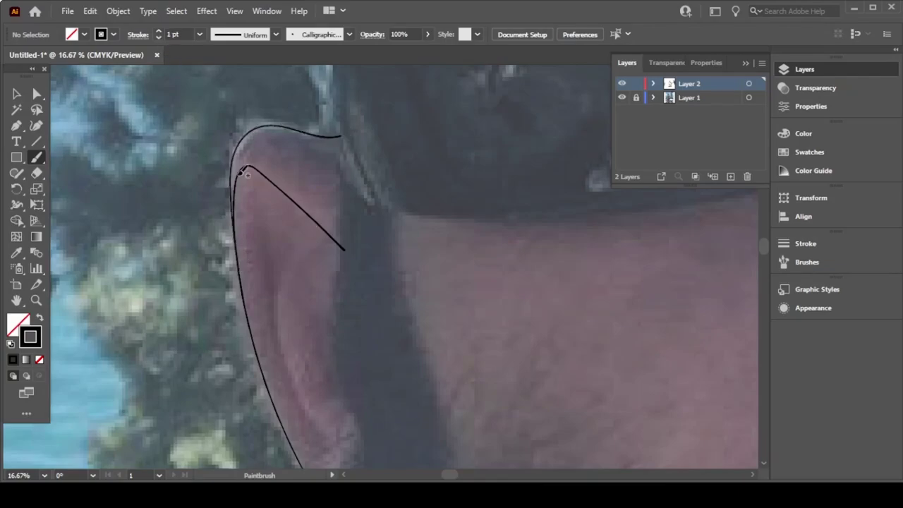
# Step: Draw thin inner-ear fold lines, then raise the brush weight to 3 pt
pyautogui.moveTo(297, 238)
pyautogui.mouseDown()
pyautogui.moveTo(282, 303)
pyautogui.moveTo(333, 443)
pyautogui.mouseUp()
pyautogui.scroll(-1, 311, 402)
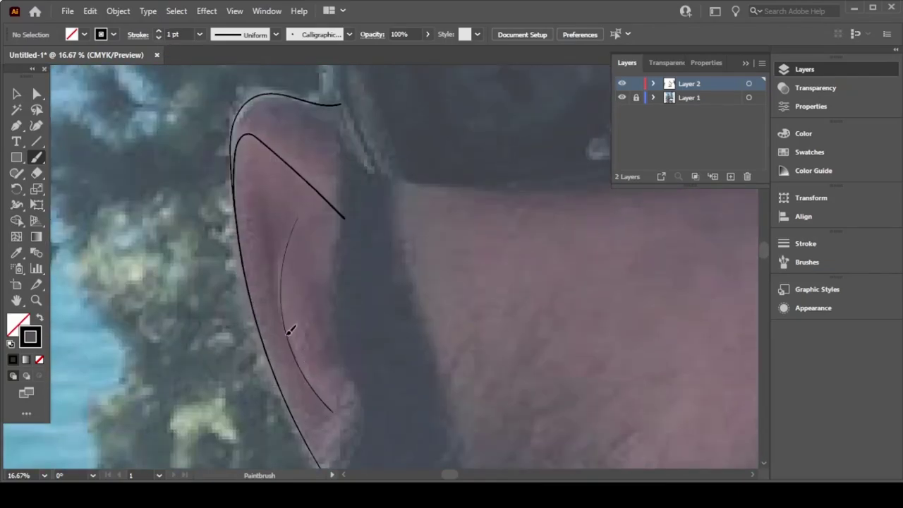
pyautogui.moveTo(289, 330); pyautogui.dragTo(266, 197)
pyautogui.moveTo(339, 308); pyautogui.dragTo(341, 352)
pyautogui.scroll(-2, 359, 363)
pyautogui.hscroll(3, 359, 362)
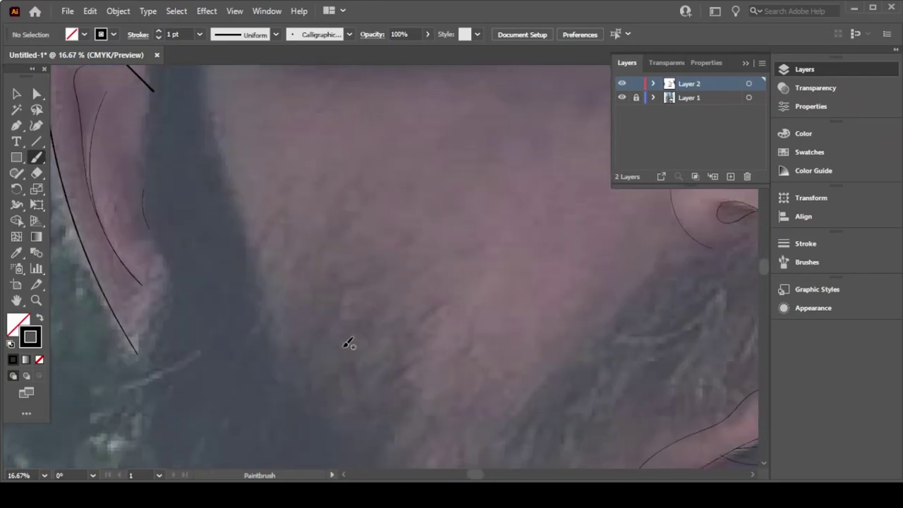
pyautogui.scroll(5, 350, 344)
pyautogui.press(']')
pyautogui.press(']')
# Step: Trace the lens's left edge, top edge, lower-left rim and inner bottom rim
pyautogui.moveTo(261, 384); pyautogui.dragTo(211, 44)
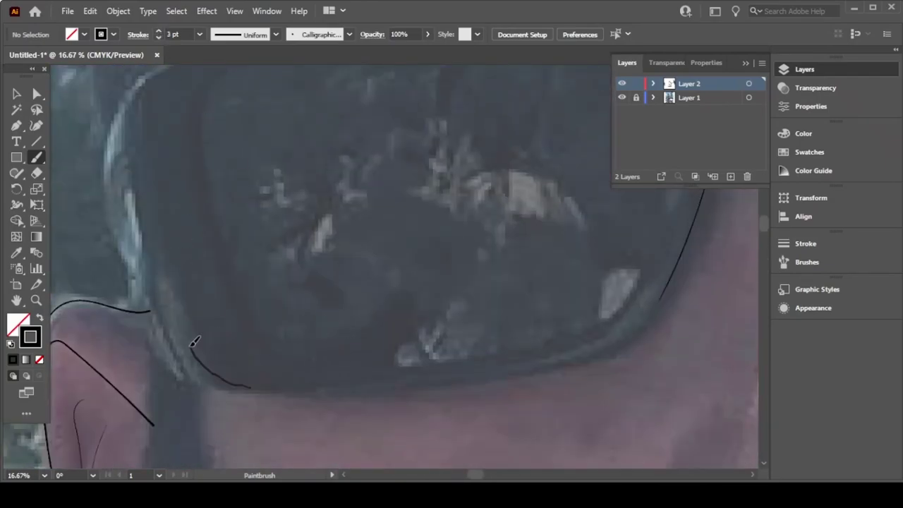
pyautogui.scroll(1, 169, 134)
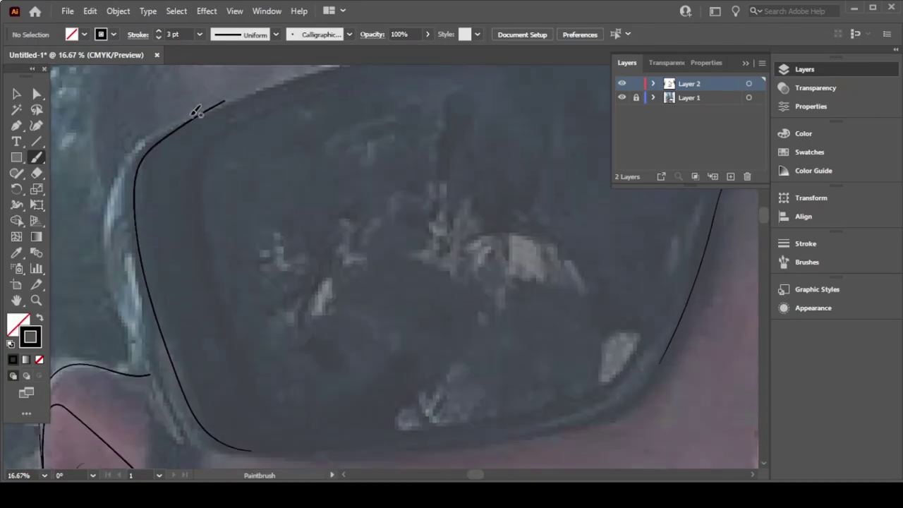
pyautogui.moveTo(188, 123)
pyautogui.mouseDown()
pyautogui.moveTo(344, 63)
pyautogui.moveTo(326, 459)
pyautogui.moveTo(673, 333)
pyautogui.mouseUp()
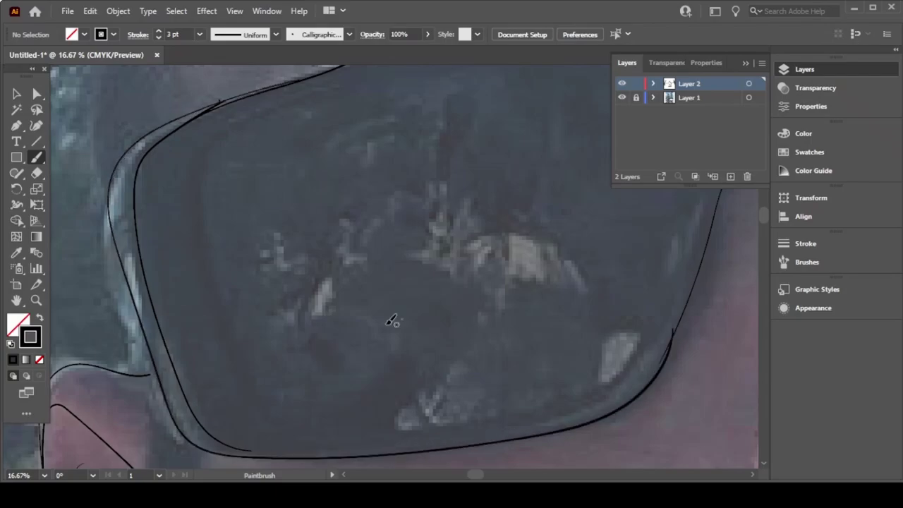
pyautogui.moveTo(196, 438)
pyautogui.mouseDown()
pyautogui.moveTo(96, 357)
pyautogui.moveTo(57, 366)
pyautogui.mouseUp()
pyautogui.hscroll(2, 177, 385)
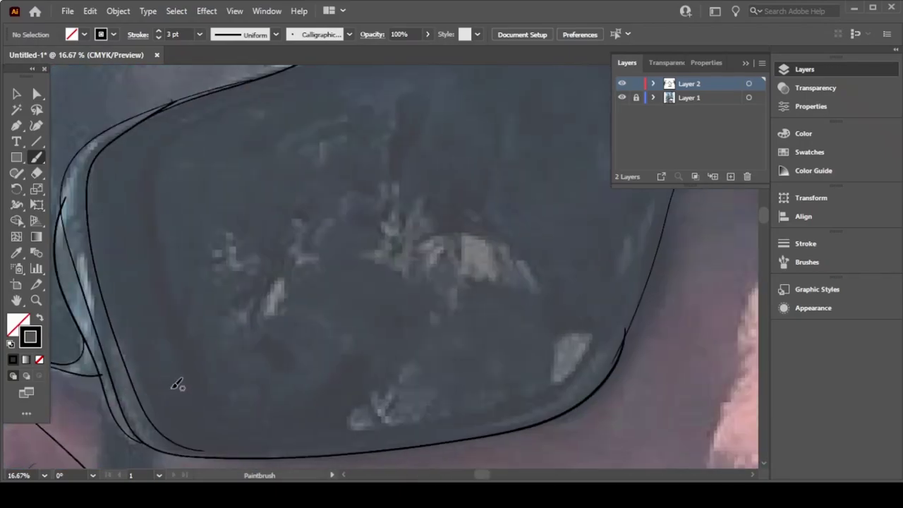
pyautogui.moveTo(193, 443); pyautogui.dragTo(620, 265)
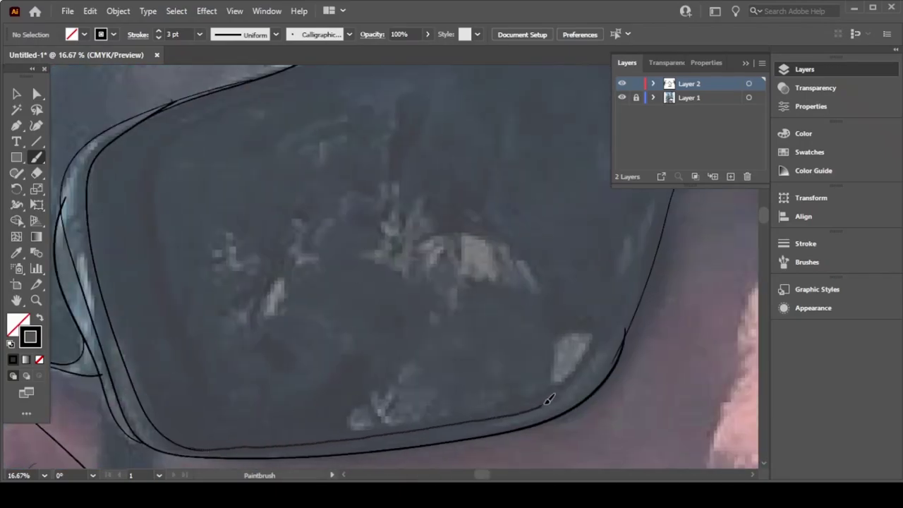
# Step: Outline the left side of the nose bridge and the right lens's inner right side
pyautogui.scroll(2, 695, 103)
pyautogui.hscroll(4, 524, 215)
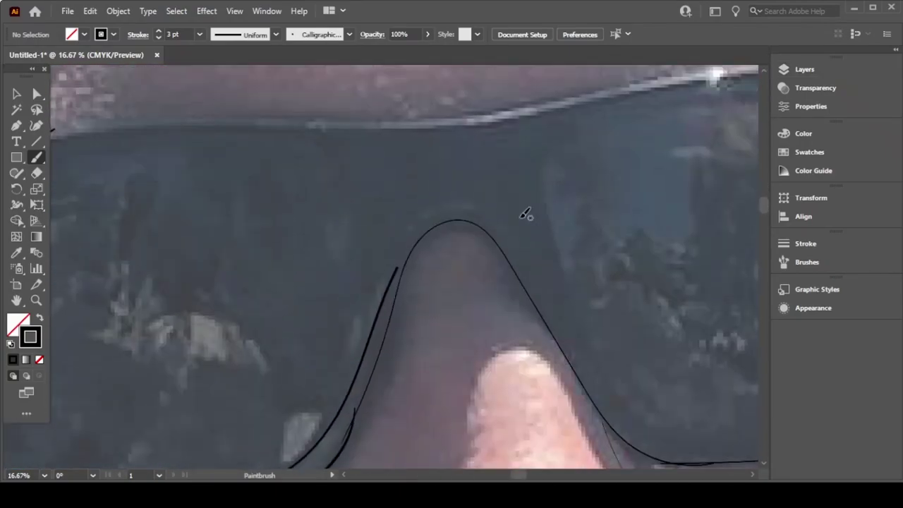
pyautogui.moveTo(379, 329)
pyautogui.mouseDown()
pyautogui.moveTo(407, 236)
pyautogui.moveTo(505, 216)
pyautogui.moveTo(588, 362)
pyautogui.moveTo(682, 447)
pyautogui.moveTo(749, 448)
pyautogui.mouseUp()
pyautogui.hscroll(4, 538, 401)
pyautogui.hscroll(1, 508, 328)
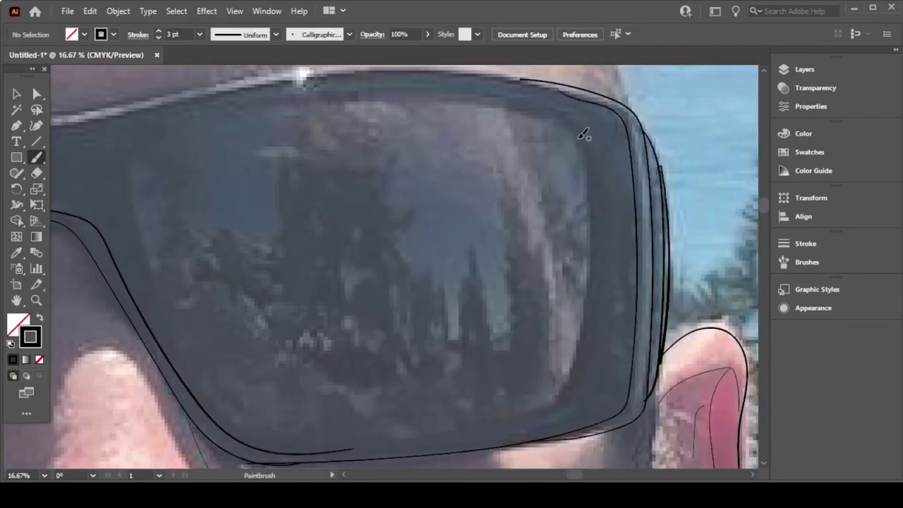
pyautogui.moveTo(520, 102)
pyautogui.mouseDown()
pyautogui.moveTo(584, 138)
pyautogui.moveTo(590, 324)
pyautogui.moveTo(458, 427)
pyautogui.moveTo(313, 451)
pyautogui.mouseUp()
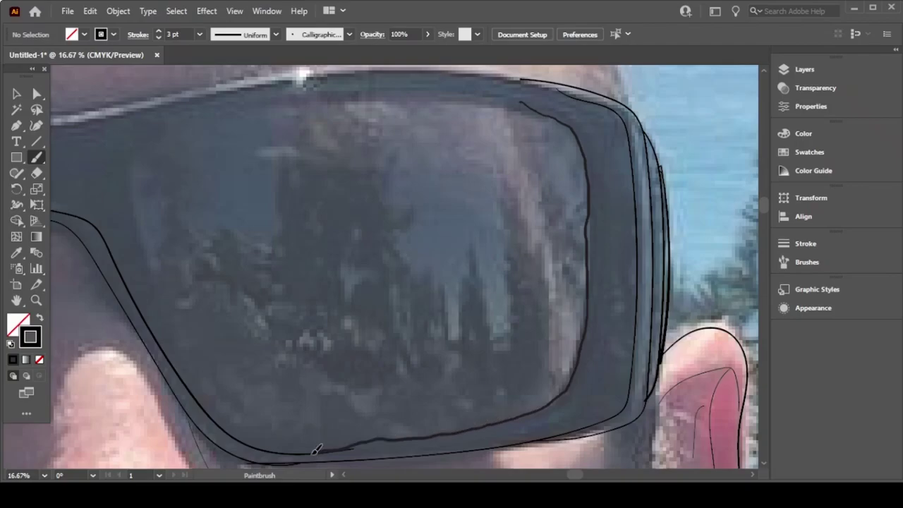
pyautogui.scroll(2, 477, 334)
pyautogui.hscroll(-3, 478, 334)
pyautogui.hscroll(3, 473, 322)
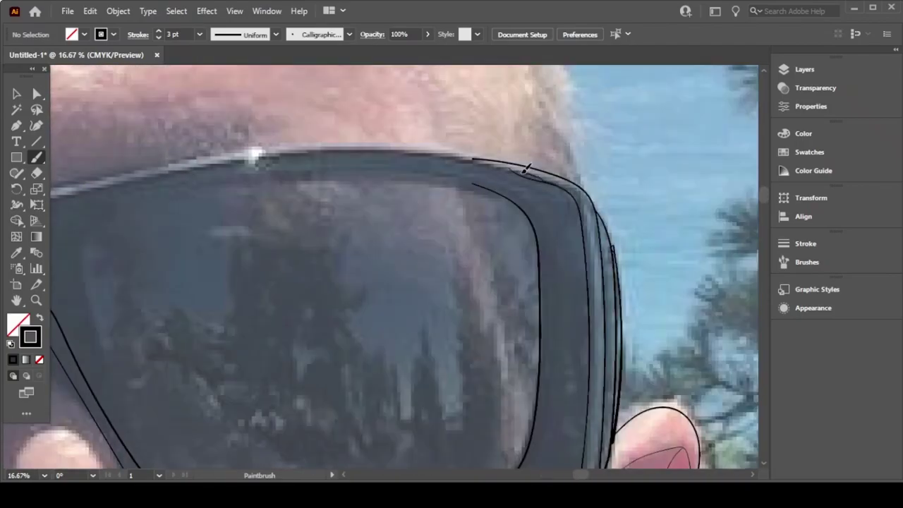
# Step: Trace the right lens frame's top edge, undoing and redrawing a misdrawn stroke
pyautogui.moveTo(526, 170)
pyautogui.mouseDown()
pyautogui.moveTo(329, 145)
pyautogui.moveTo(51, 189)
pyautogui.mouseUp()
pyautogui.moveTo(540, 165); pyautogui.dragTo(462, 159)
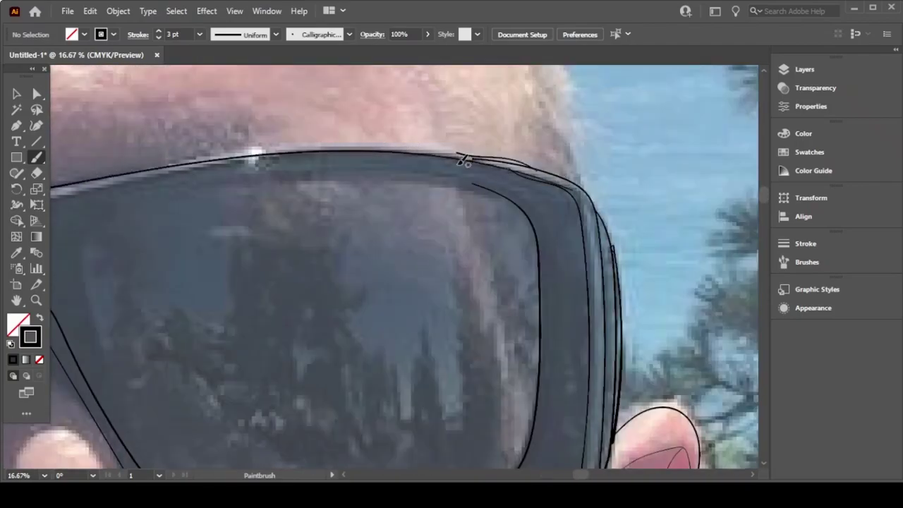
pyautogui.scroll(4, 466, 166)
pyautogui.scroll(3, 469, 179)
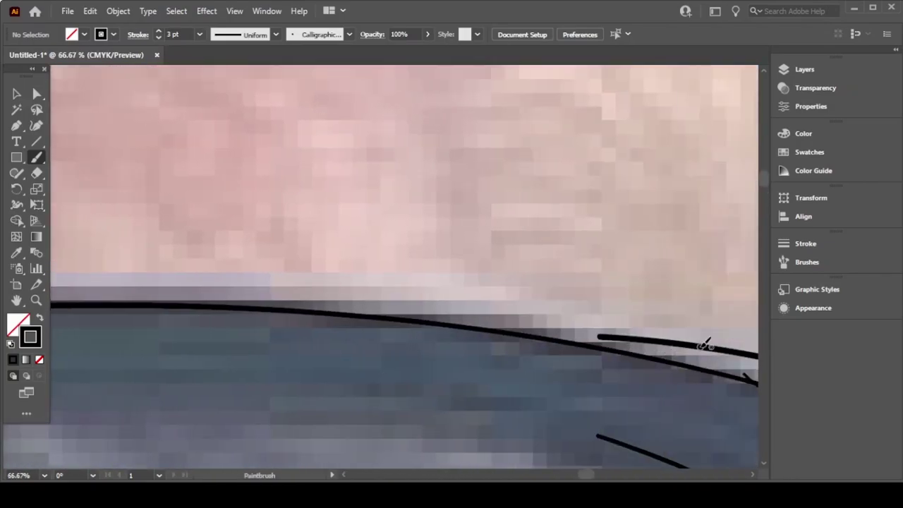
pyautogui.moveTo(705, 344)
pyautogui.mouseDown()
pyautogui.moveTo(459, 306)
pyautogui.moveTo(186, 289)
pyautogui.moveTo(9, 296)
pyautogui.mouseUp()
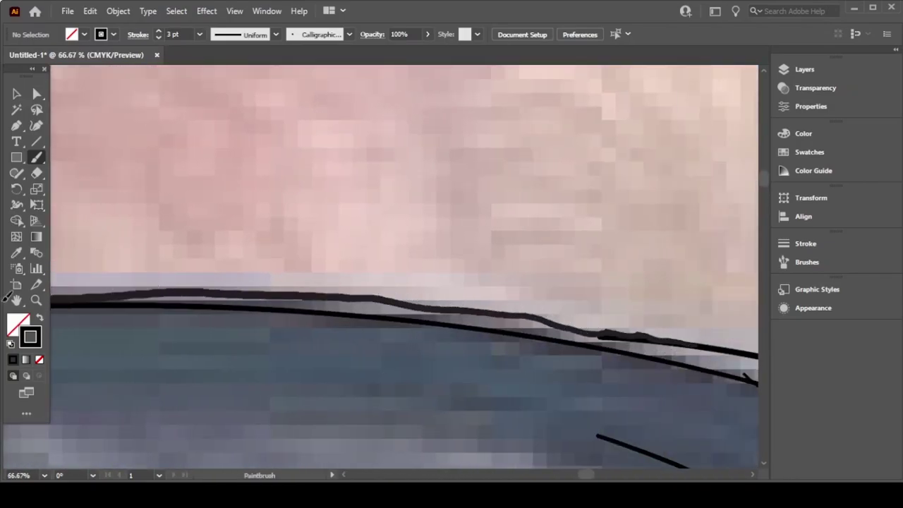
pyautogui.hotkey('ctrl', 'z')
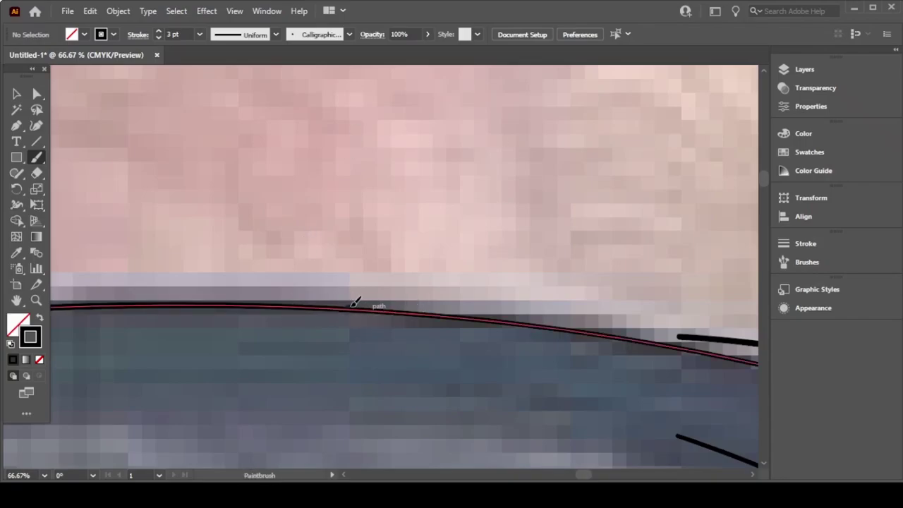
pyautogui.moveTo(354, 302); pyautogui.dragTo(730, 336)
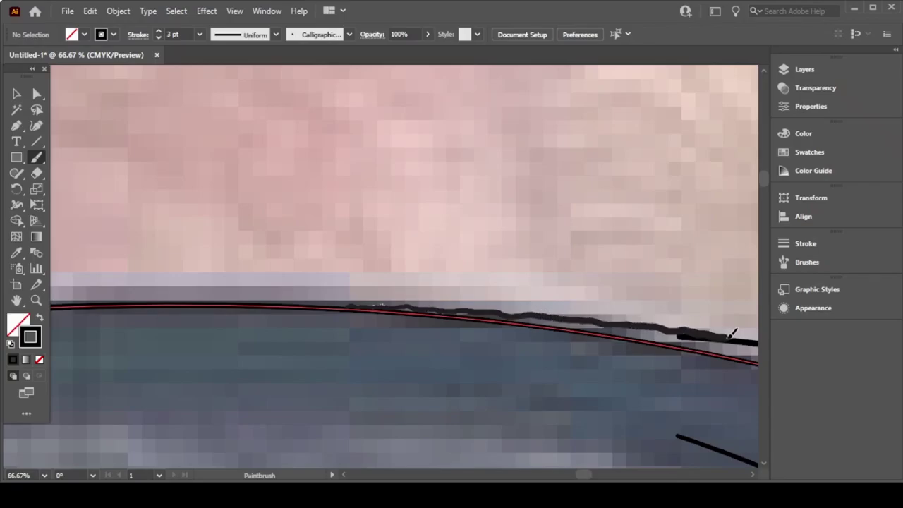
# Step: Trace the lens edge up across its top and smooth the top-left frame edge
pyautogui.hotkey('ctrl', '-')
pyautogui.hotkey('ctrl', '-')
pyautogui.hotkey('ctrl', '-')
pyautogui.hotkey('ctrl', '-')
pyautogui.hotkey('ctrl', '-')
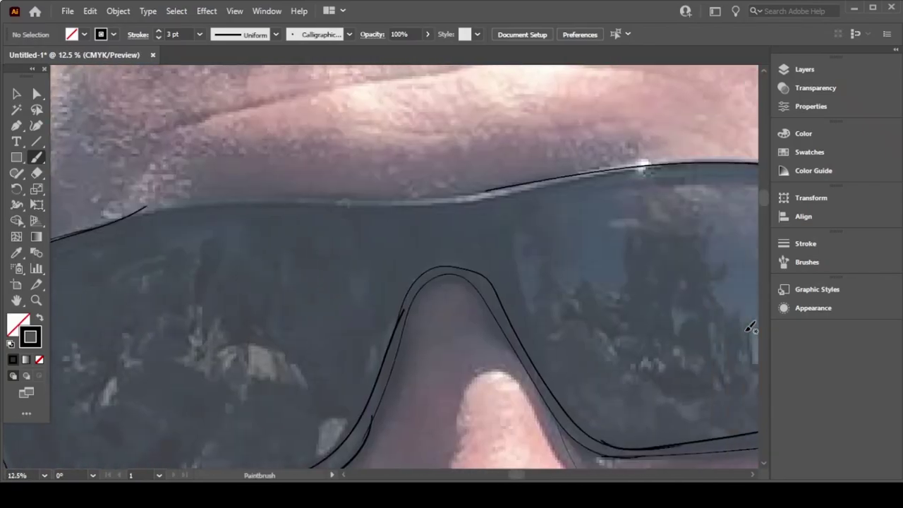
pyautogui.hscroll(2, 750, 328)
pyautogui.moveTo(538, 403); pyautogui.dragTo(756, 169)
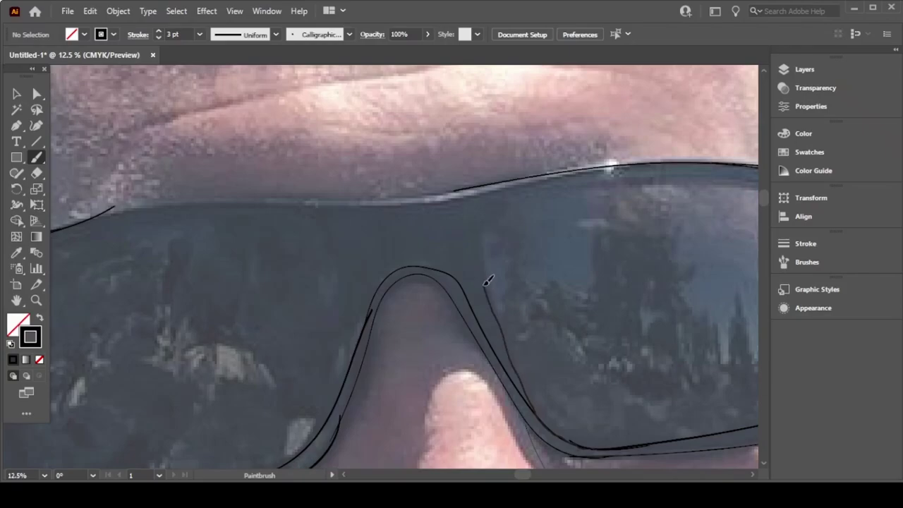
pyautogui.hscroll(5, 536, 217)
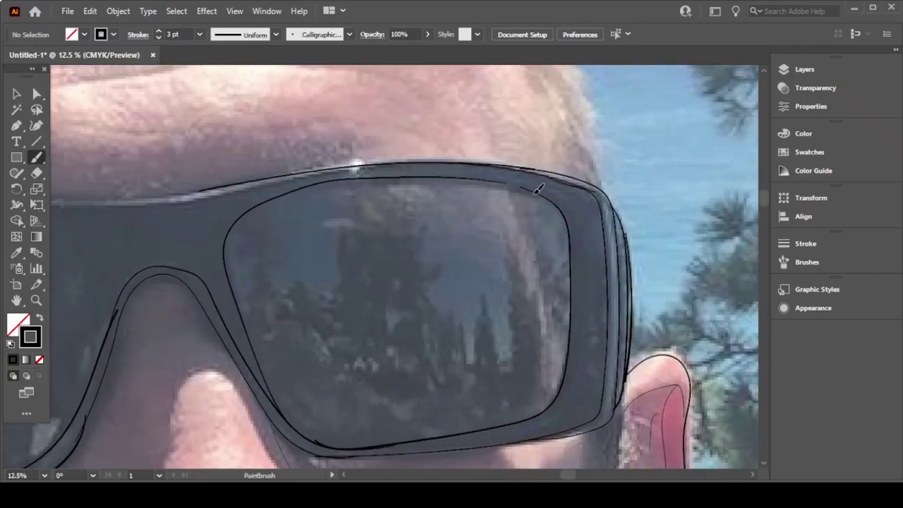
pyautogui.hscroll(-6, 598, 233)
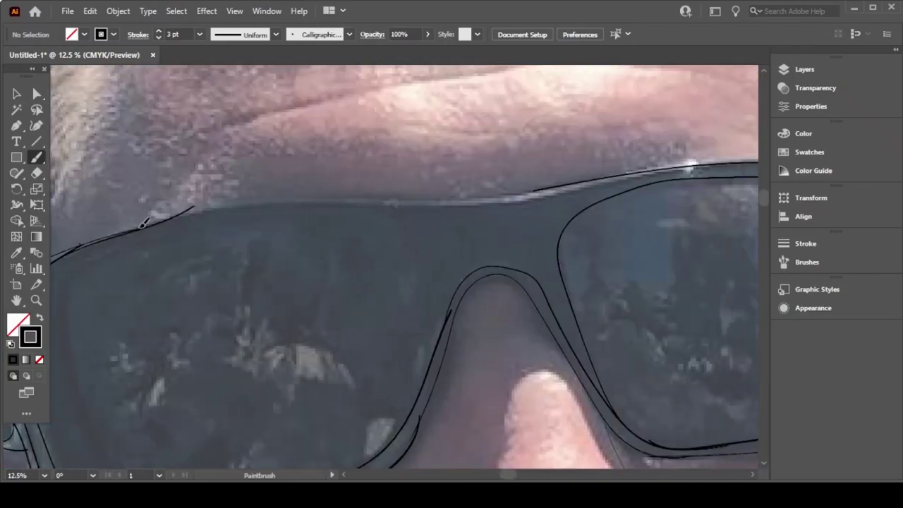
pyautogui.moveTo(155, 218); pyautogui.dragTo(185, 212)
pyautogui.moveTo(219, 205); pyautogui.dragTo(634, 178)
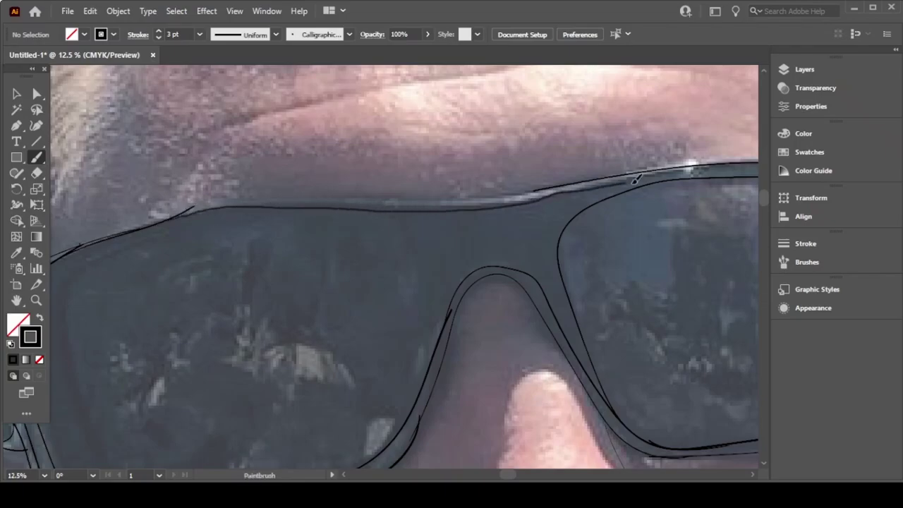
pyautogui.hotkey('ctrl', 'z')
# Step: Trace the top frame edge leftward, the left lens's inner edge, and finish the top-left edge
pyautogui.hotkey('ctrl', '+')
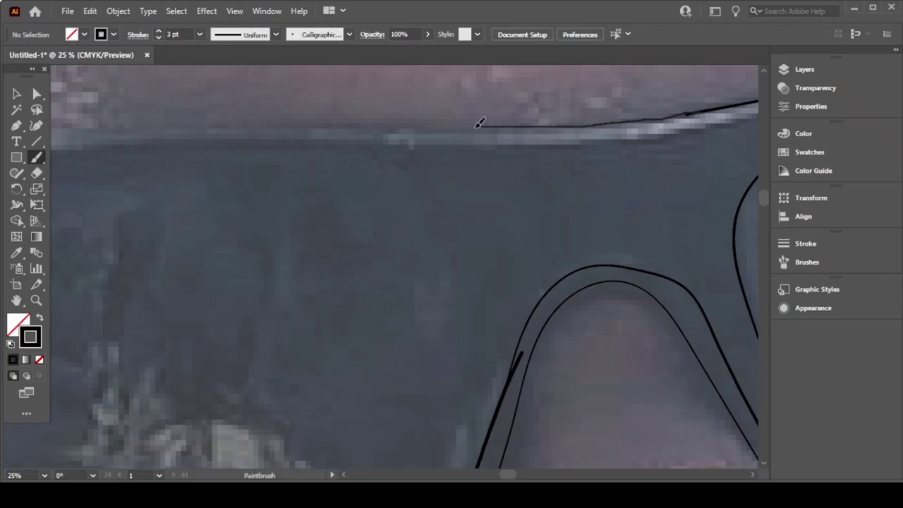
pyautogui.moveTo(691, 110); pyautogui.dragTo(105, 131)
pyautogui.hscroll(-5, 275, 163)
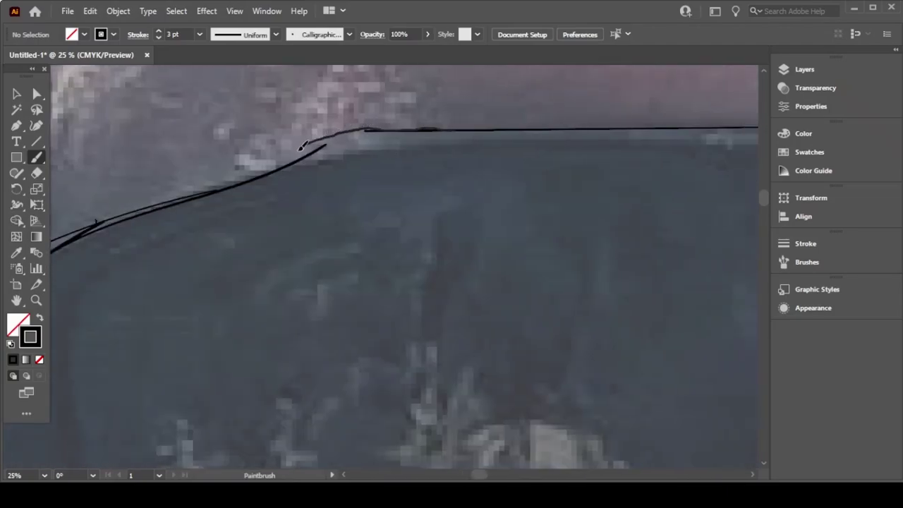
pyautogui.moveTo(438, 124); pyautogui.dragTo(67, 232)
pyautogui.hscroll(3, 222, 189)
pyautogui.scroll(-2, 239, 201)
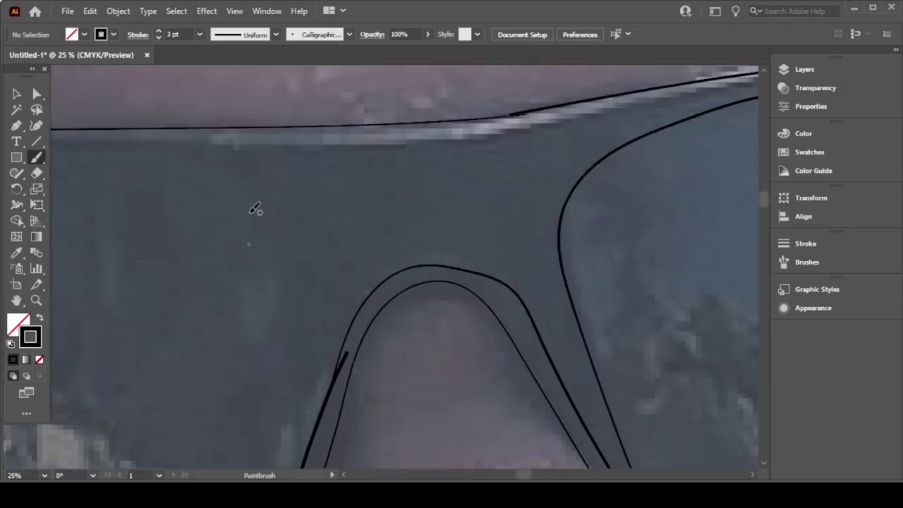
pyautogui.scroll(1, 257, 206)
pyautogui.hotkey('ctrl', '-')
pyautogui.hotkey('ctrl', '-')
pyautogui.hotkey('ctrl', '-')
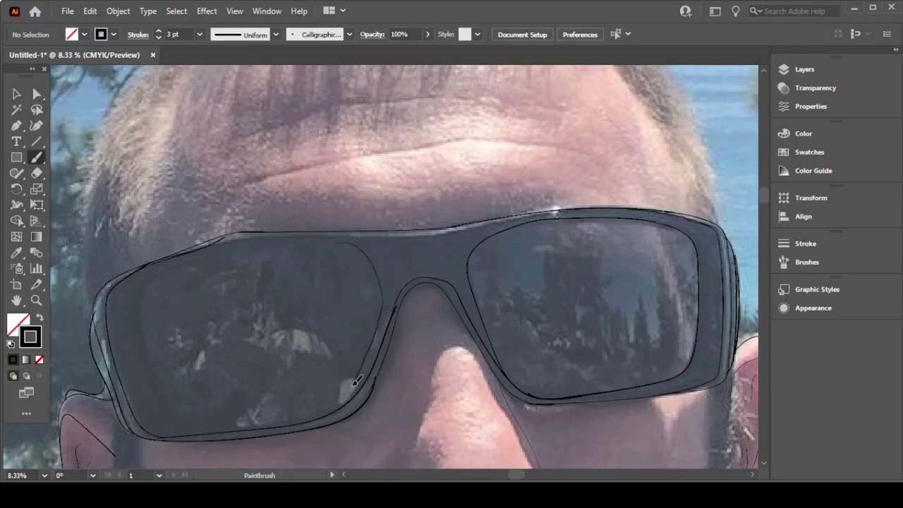
pyautogui.moveTo(356, 381)
pyautogui.mouseDown()
pyautogui.moveTo(244, 423)
pyautogui.moveTo(137, 303)
pyautogui.moveTo(310, 245)
pyautogui.moveTo(388, 296)
pyautogui.moveTo(385, 346)
pyautogui.mouseUp()
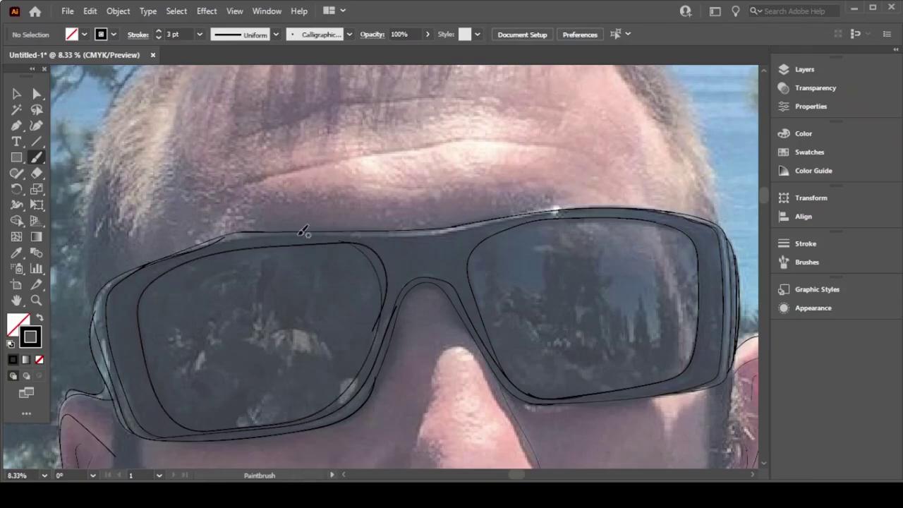
pyautogui.moveTo(215, 237); pyautogui.dragTo(240, 231)
# Step: Select the old lens and bridge outline paths, check their context options, then deselect
pyautogui.press('v')
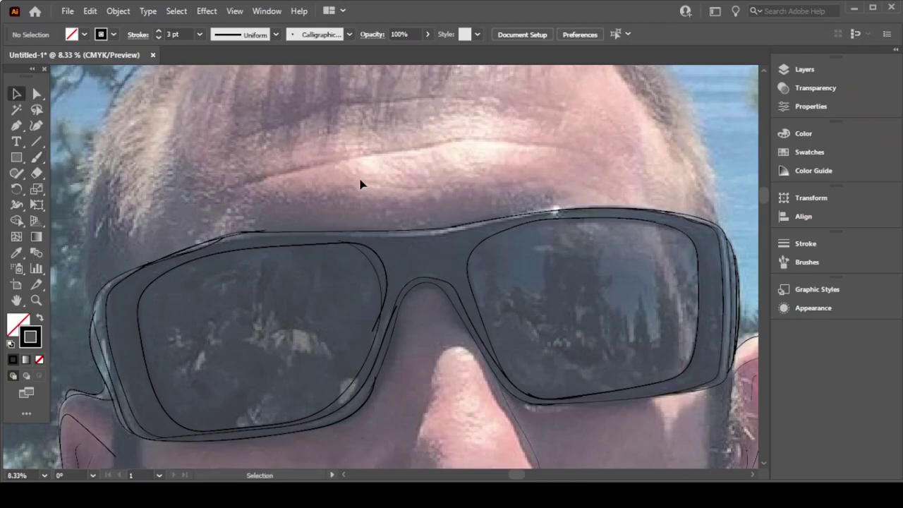
pyautogui.moveTo(395, 331); pyautogui.dragTo(391, 281)
pyautogui.rightClick(363, 315)
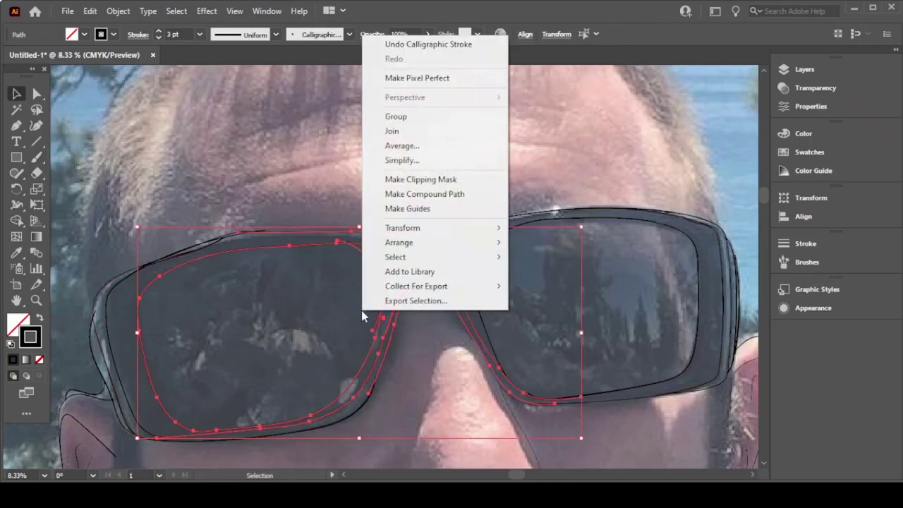
pyautogui.rightClick(382, 329)
pyautogui.rightClick(381, 349)
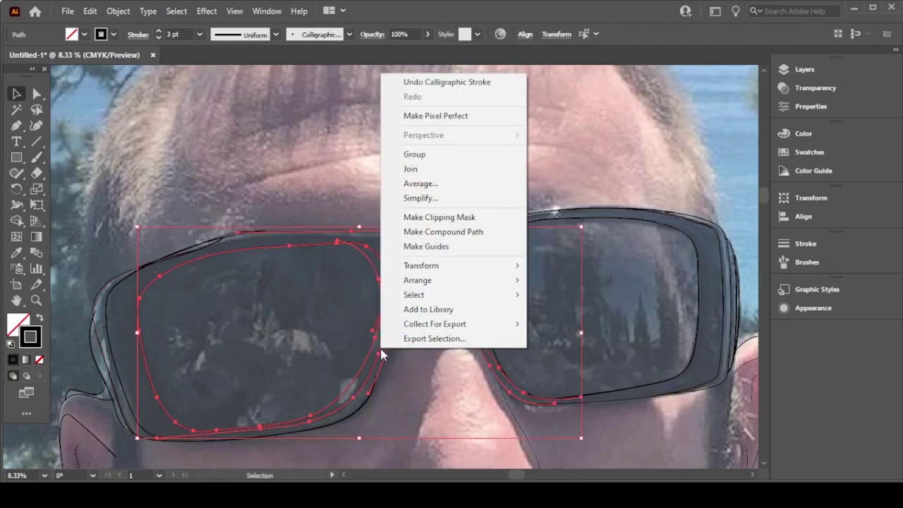
pyautogui.rightClick(362, 159)
pyautogui.click(519, 205)
# Step: Zoom out, marquee-select all the old glasses outline paths and delete them
pyautogui.hotkey('ctrl', '-')
pyautogui.hscroll(3, 496, 178)
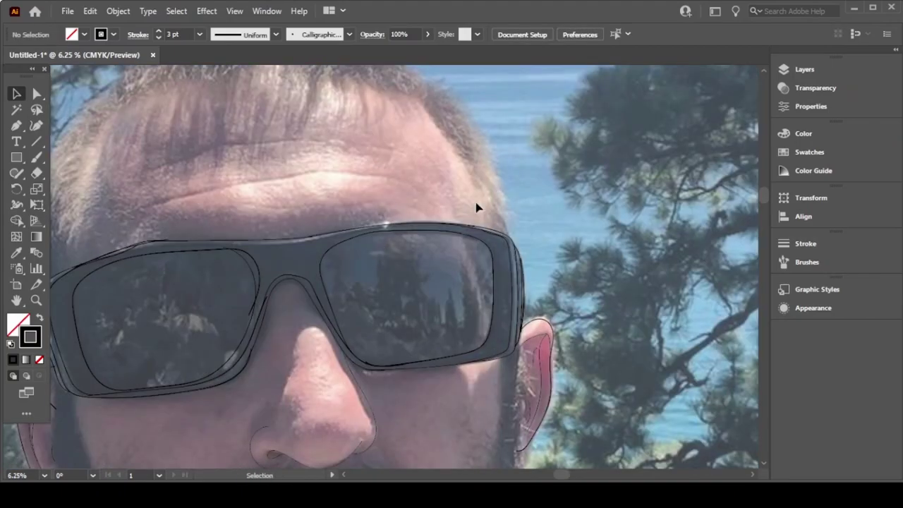
pyautogui.hscroll(-2, 212, 243)
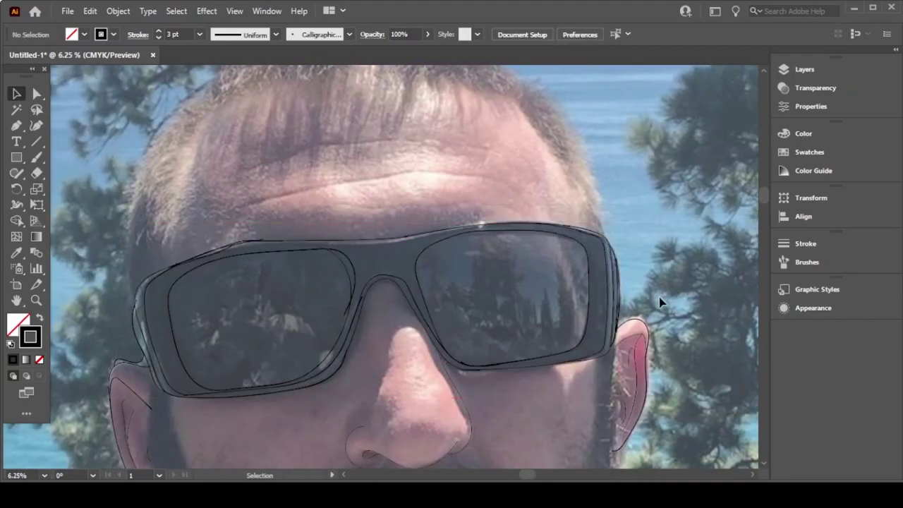
pyautogui.moveTo(659, 302); pyautogui.dragTo(165, 217)
pyautogui.press('Delete')
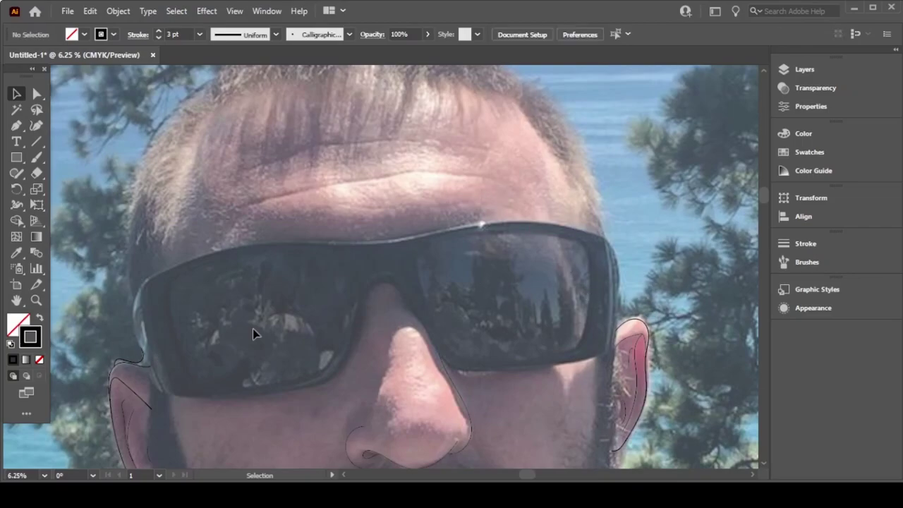
pyautogui.press('p')
pyautogui.hotkey('ctrl', '+')
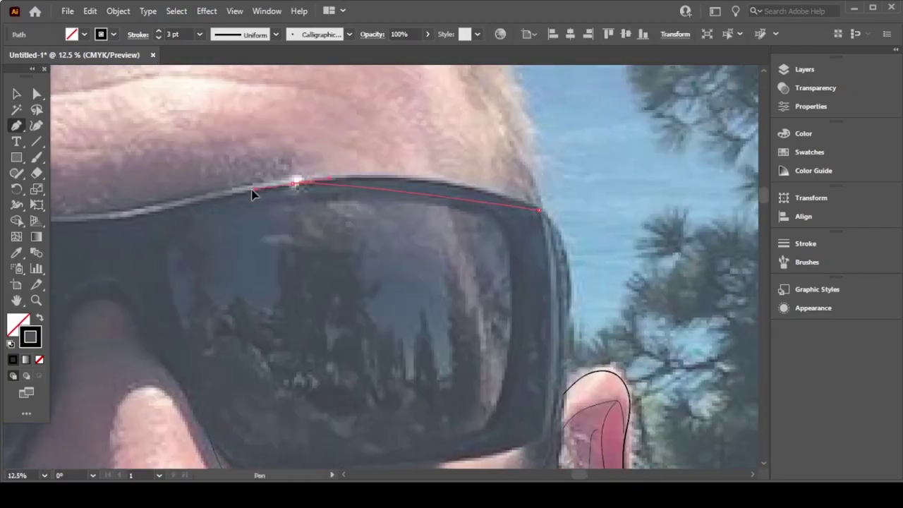
# Step: Start the new frame path with a smooth anchor and points along the top rim
pyautogui.moveTo(290, 181); pyautogui.dragTo(137, 205)
pyautogui.hscroll(-5, 93, 224)
pyautogui.click(239, 220)
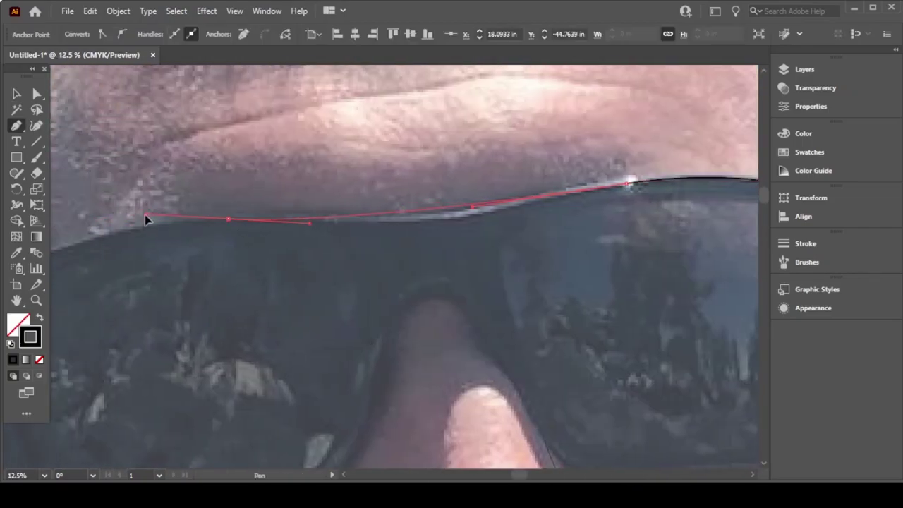
pyautogui.hscroll(-4, 134, 222)
pyautogui.click(172, 220)
pyautogui.hscroll(1, 282, 233)
pyautogui.hscroll(-3, 331, 233)
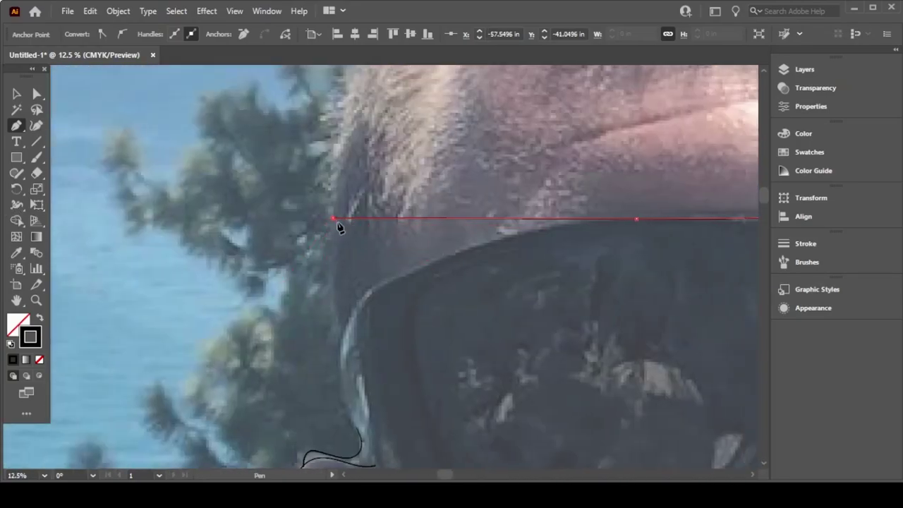
pyautogui.hscroll(2, 381, 294)
pyautogui.hscroll(3, 621, 221)
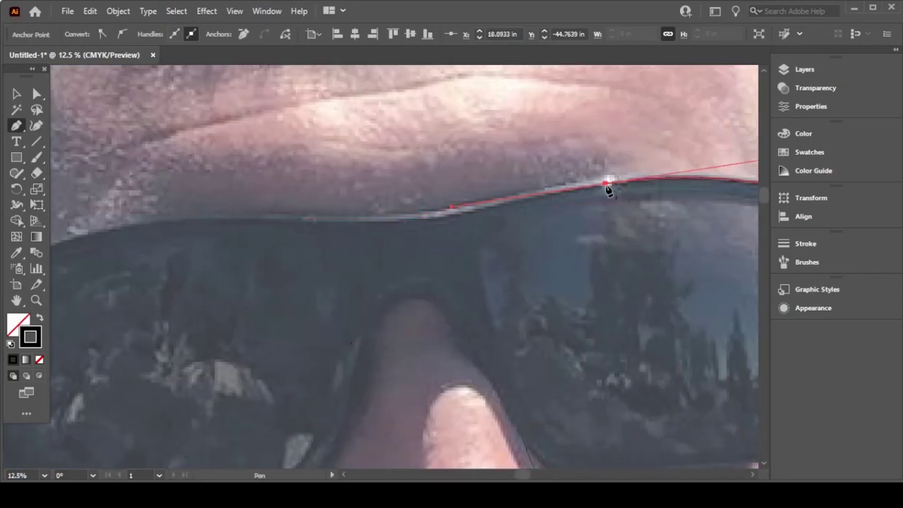
# Step: Extend the curved frame outline leftward along the top rim to its end
pyautogui.click(361, 220)
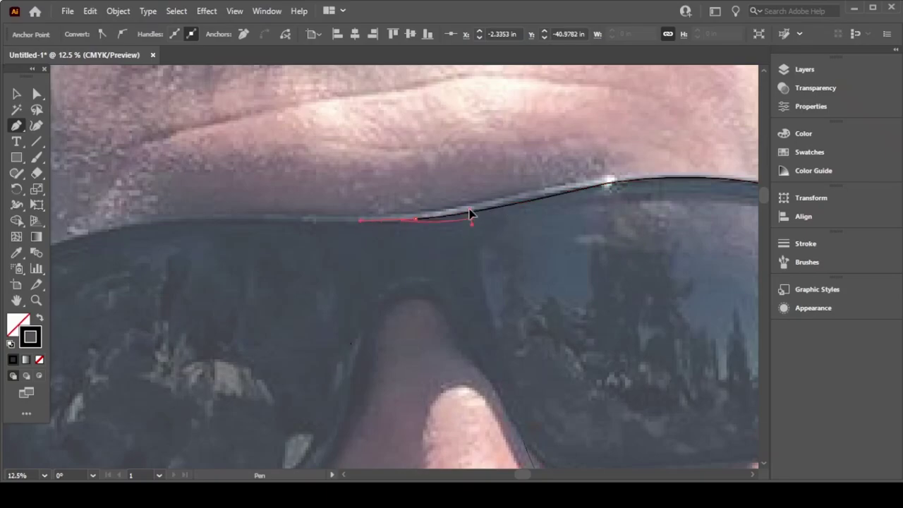
pyautogui.moveTo(470, 215); pyautogui.dragTo(467, 195)
pyautogui.click(229, 222)
pyautogui.click(156, 225)
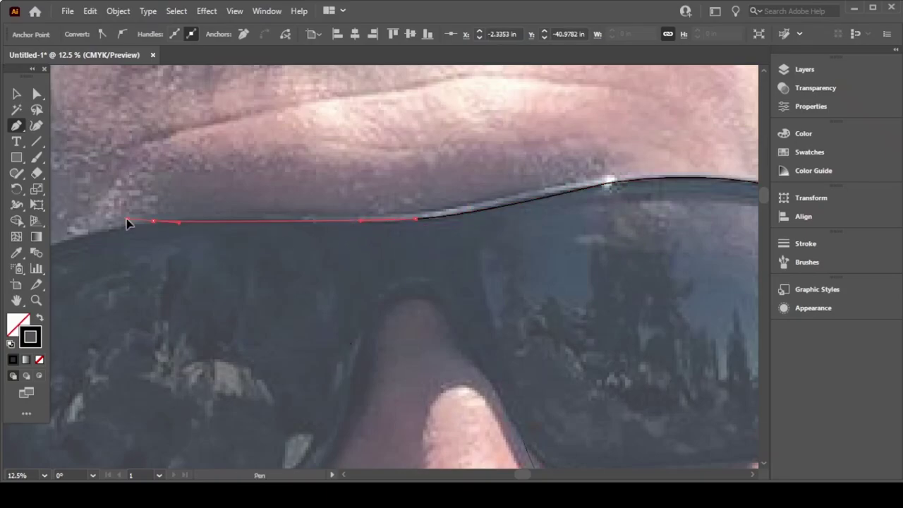
pyautogui.click(81, 217)
pyautogui.hscroll(-4, 83, 216)
# Step: Trace the frame's outer corner and left side, converting and reshaping the corner anchors
pyautogui.click(218, 293)
pyautogui.scroll(-3, 218, 353)
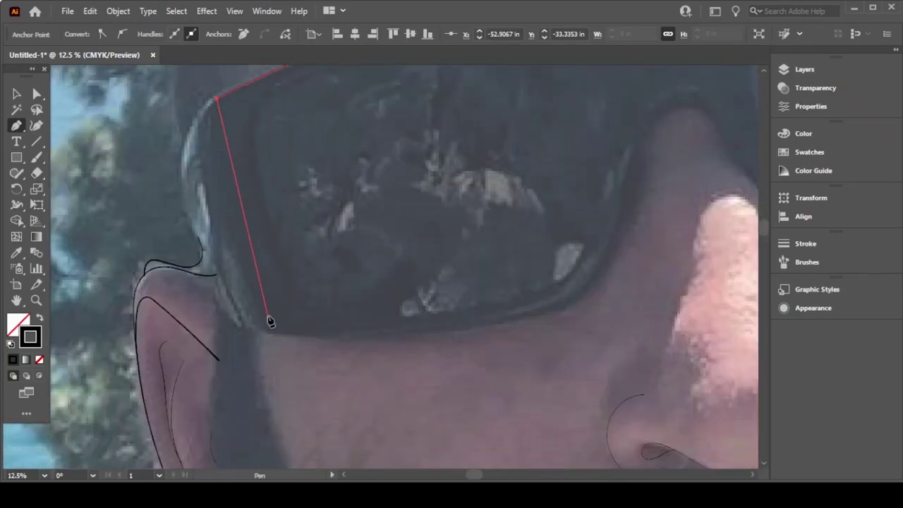
pyautogui.moveTo(268, 330); pyautogui.dragTo(336, 426)
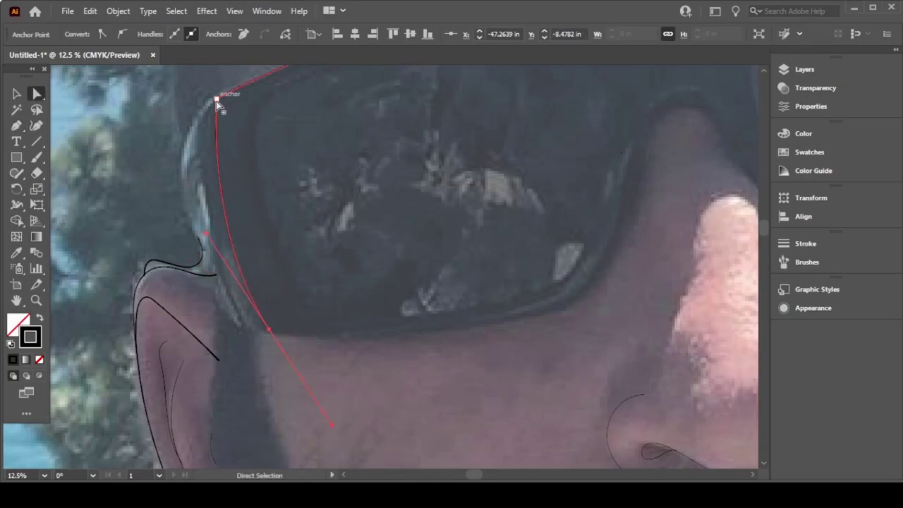
pyautogui.press('a')
pyautogui.hotkey('shift', 'c')
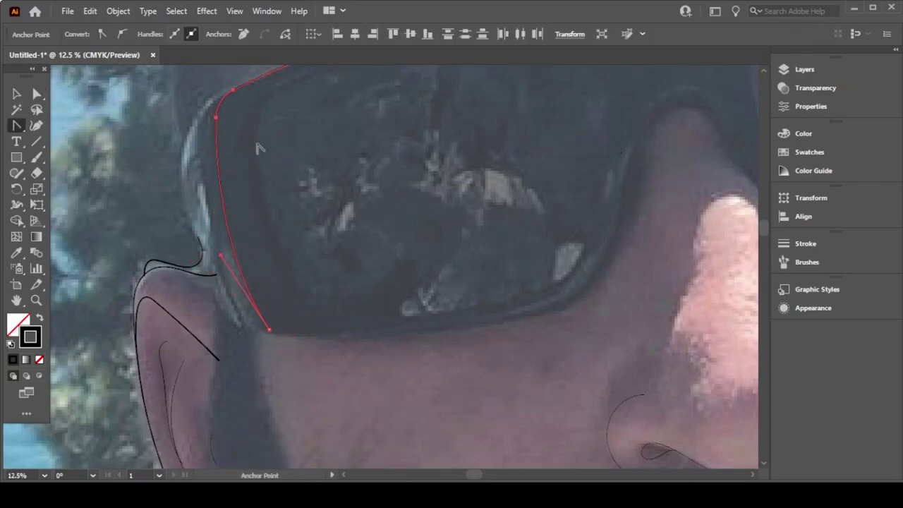
pyautogui.moveTo(215, 98); pyautogui.dragTo(215, 121)
pyautogui.click(216, 119)
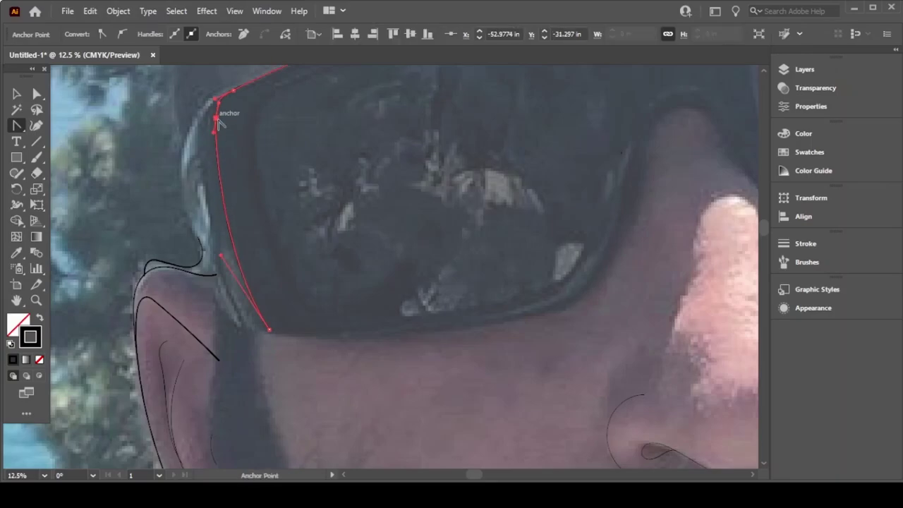
pyautogui.moveTo(226, 217); pyautogui.dragTo(228, 241)
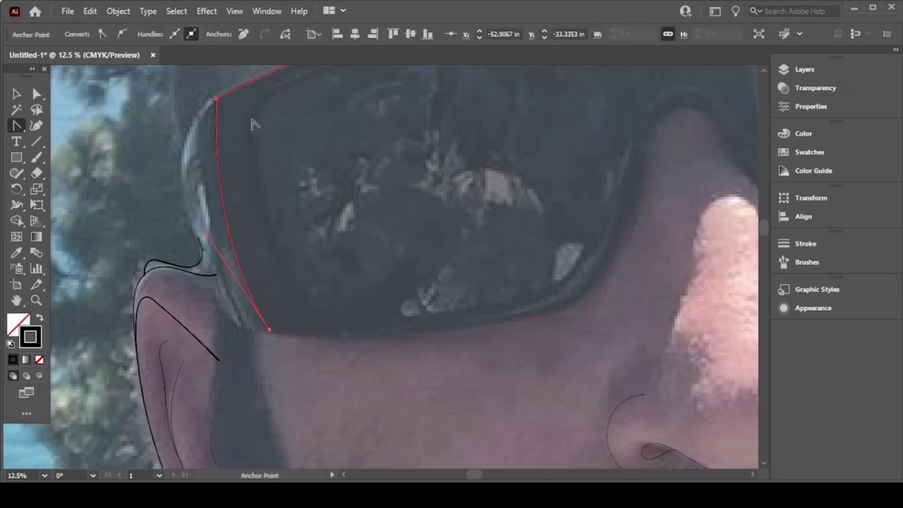
pyautogui.moveTo(216, 100); pyautogui.dragTo(197, 112)
pyautogui.moveTo(269, 330); pyautogui.dragTo(275, 339)
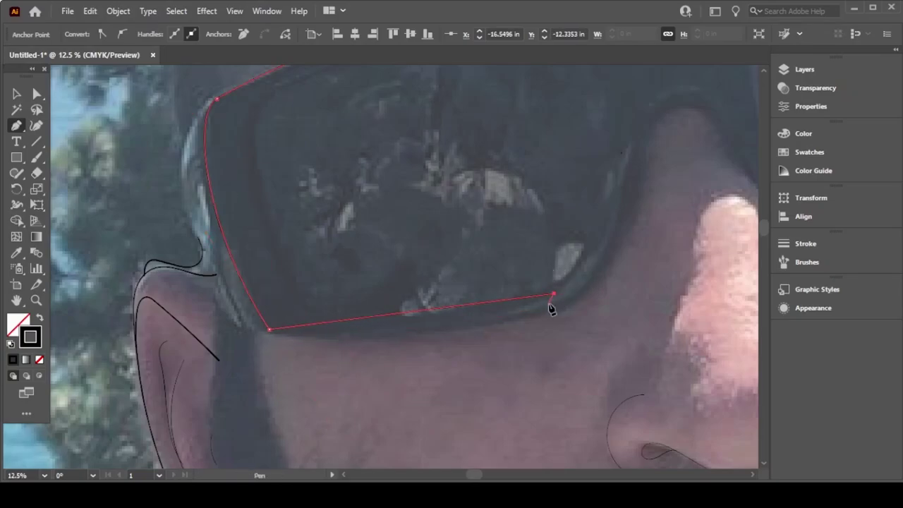
# Step: Draw the curved bottom edge of the frame, undoing two misplaced corner anchors
pyautogui.moveTo(574, 297); pyautogui.dragTo(685, 240)
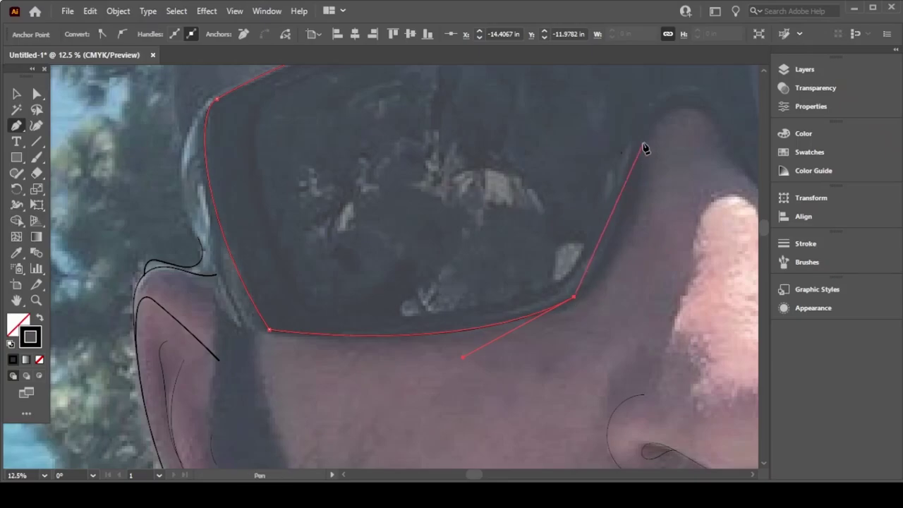
pyautogui.scroll(5, 630, 131)
pyautogui.click(627, 360)
pyautogui.click(615, 242)
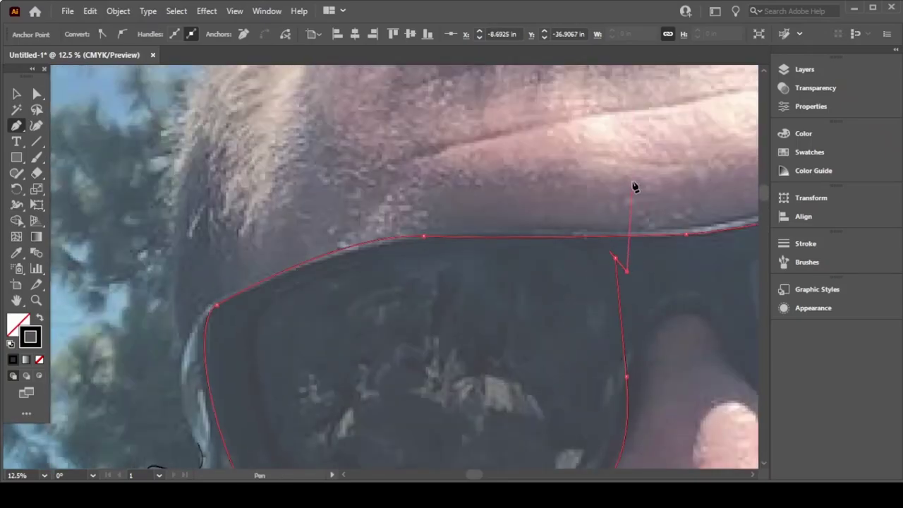
pyautogui.scroll(-3, 683, 203)
pyautogui.hotkey('ctrl', 'z')
pyautogui.hotkey('ctrl', 'z')
# Step: Curve the outline up the inner edge, over the nose bridge and down the nose side
pyautogui.moveTo(623, 258); pyautogui.dragTo(628, 185)
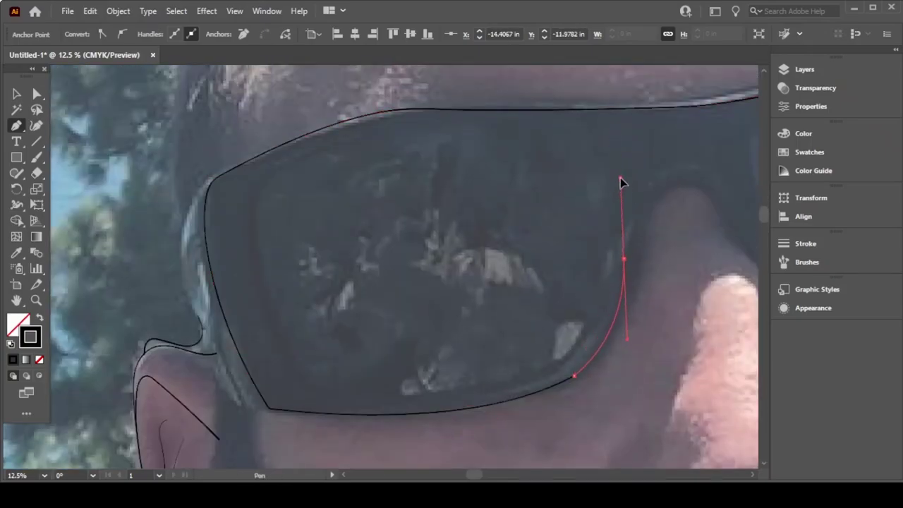
pyautogui.hscroll(5, 715, 223)
pyautogui.moveTo(411, 250); pyautogui.dragTo(458, 398)
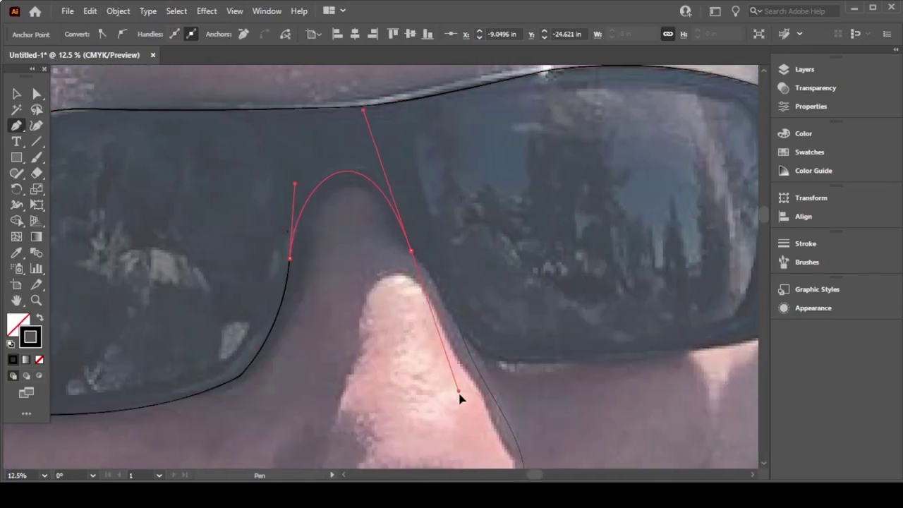
pyautogui.keyDown('alt'); pyautogui.click(414, 252); pyautogui.keyUp('alt')
pyautogui.click(463, 332)
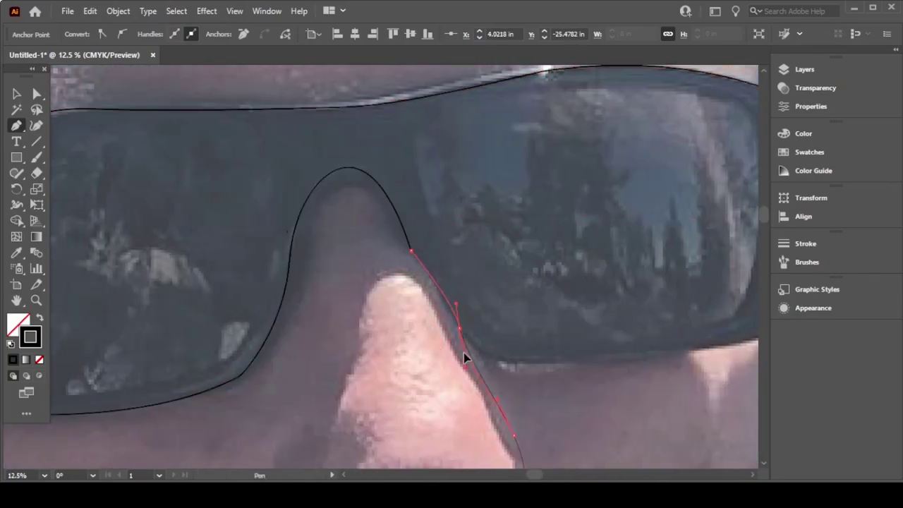
pyautogui.click(461, 330)
# Step: Trace the right lens's lower edge and round the glasses' lower-right corner
pyautogui.moveTo(595, 359); pyautogui.dragTo(602, 355)
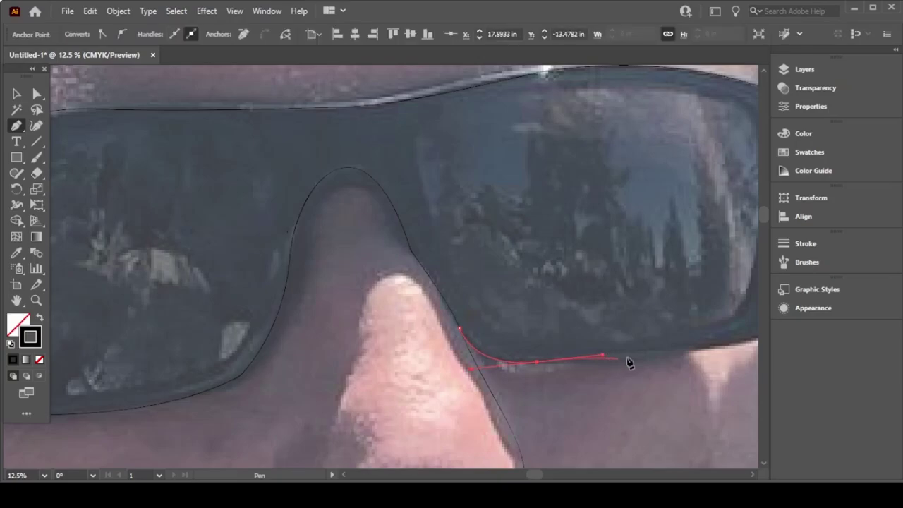
pyautogui.hscroll(4, 627, 363)
pyautogui.moveTo(547, 328); pyautogui.dragTo(568, 306)
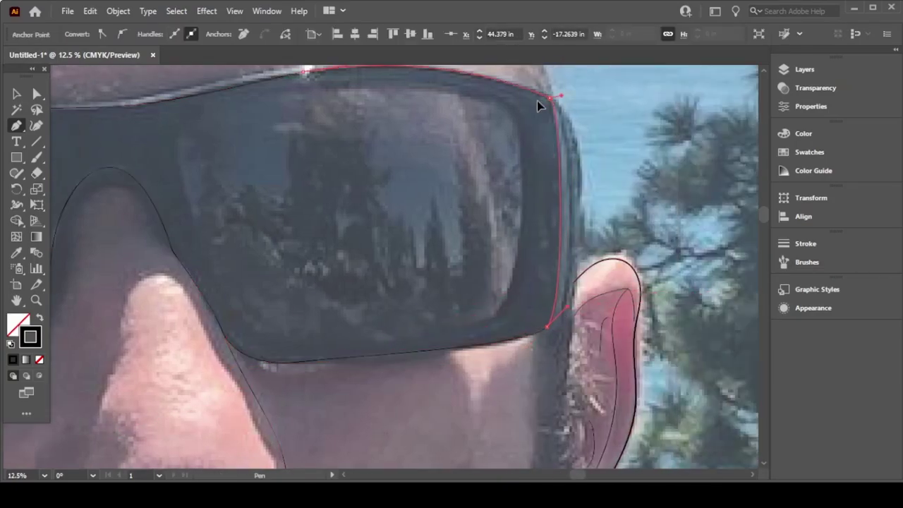
# Step: Connect the frame outline to the top edge and begin a curve along the right lens top
pyautogui.click(562, 98)
pyautogui.click(348, 79)
pyautogui.moveTo(523, 192); pyautogui.dragTo(510, 357)
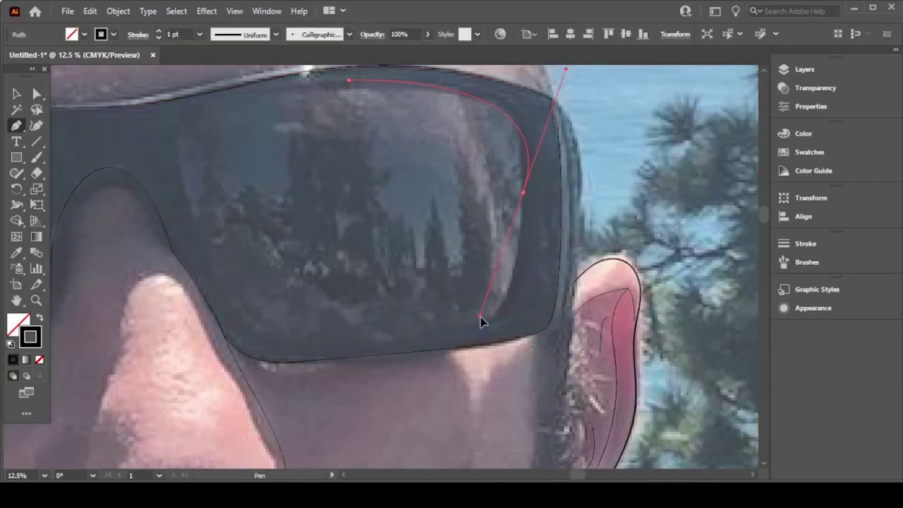
pyautogui.click(411, 351)
pyautogui.hotkey('ctrl', 'z')
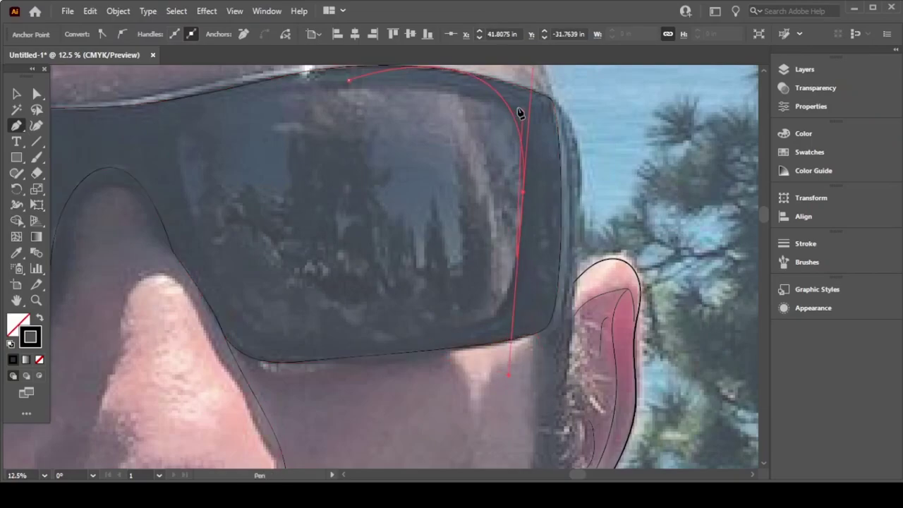
# Step: Refine the right-lens top curve's anchor handles, then end that path
pyautogui.scroll(3, 452, 116)
pyautogui.moveTo(534, 159); pyautogui.dragTo(543, 126)
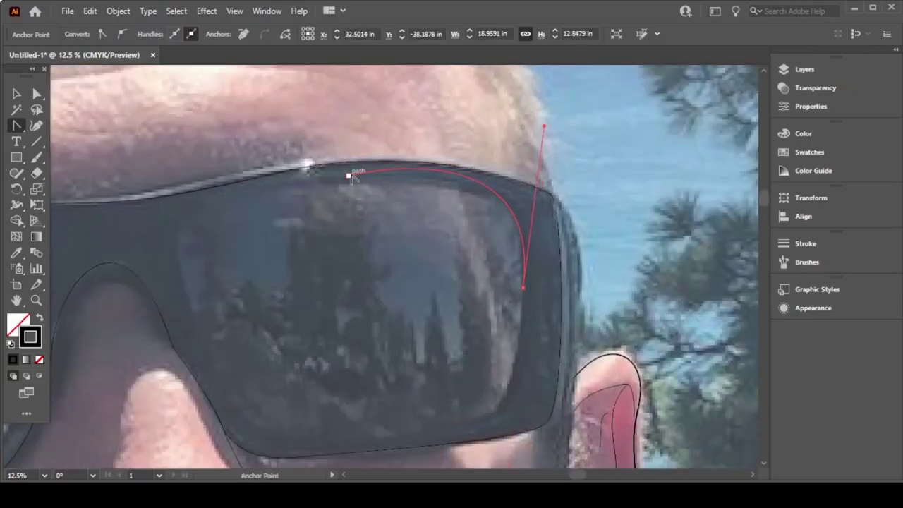
pyautogui.moveTo(349, 175); pyautogui.dragTo(357, 155)
pyautogui.keyDown('ctrl'); pyautogui.click(304, 167); pyautogui.keyUp('ctrl')
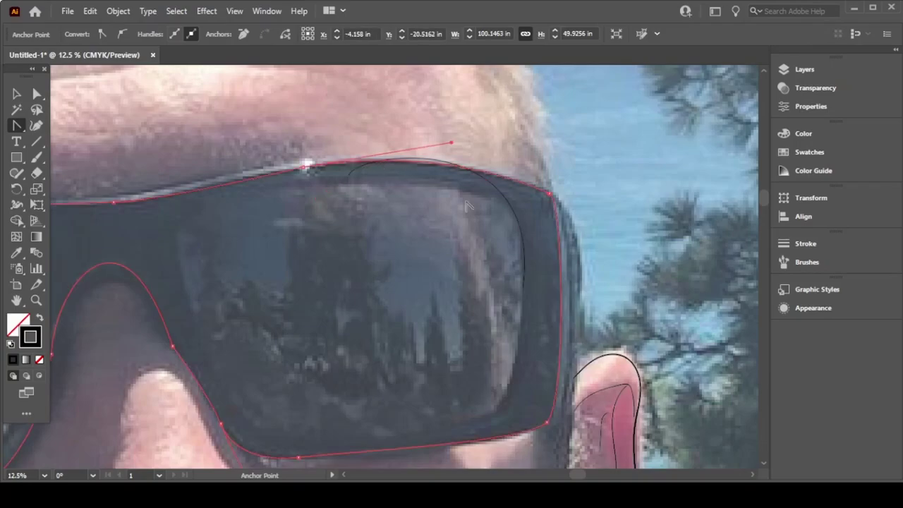
pyautogui.keyDown('ctrl'); pyautogui.click(514, 210); pyautogui.keyUp('ctrl')
pyautogui.moveTo(356, 156); pyautogui.dragTo(417, 190)
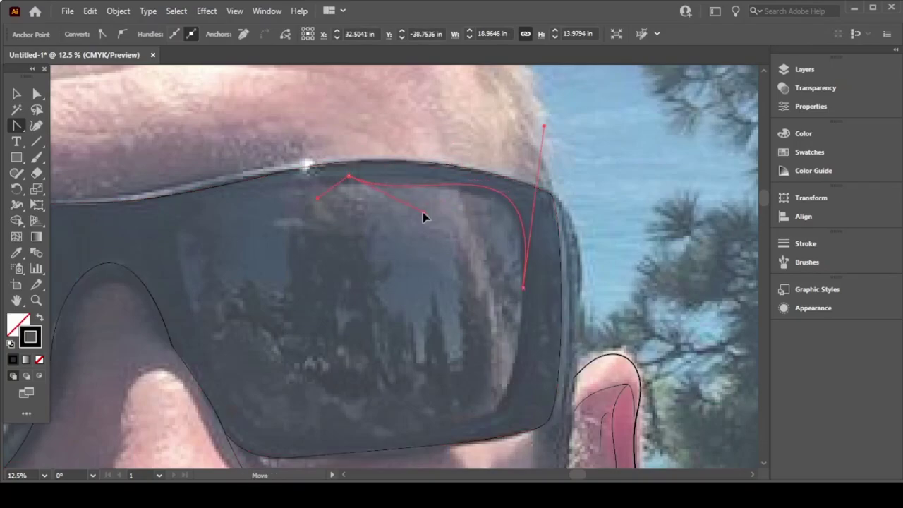
pyautogui.moveTo(544, 125); pyautogui.dragTo(534, 130)
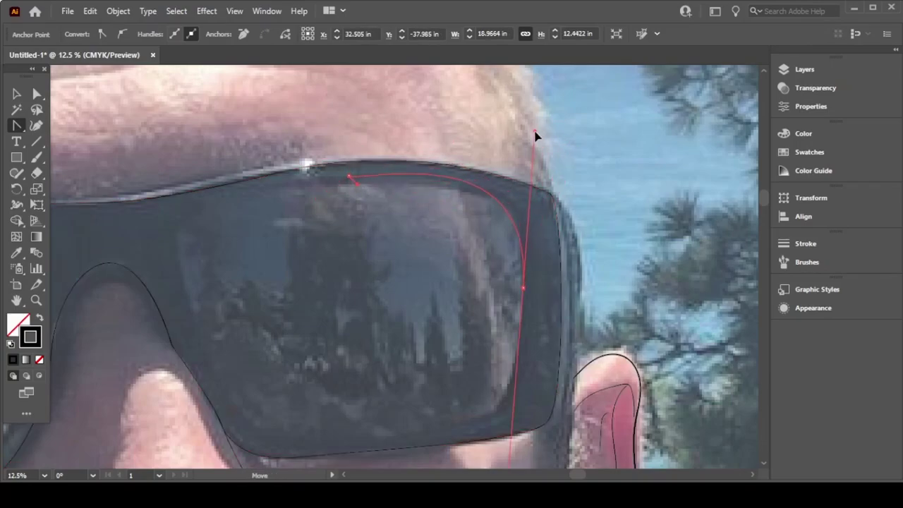
pyautogui.moveTo(351, 178); pyautogui.dragTo(377, 179)
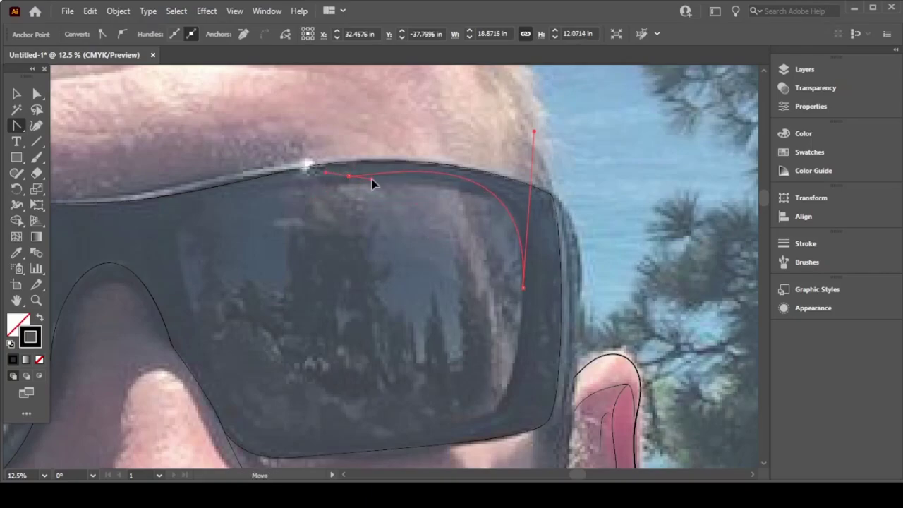
pyautogui.keyDown('ctrl'); pyautogui.click(379, 192); pyautogui.keyUp('ctrl')
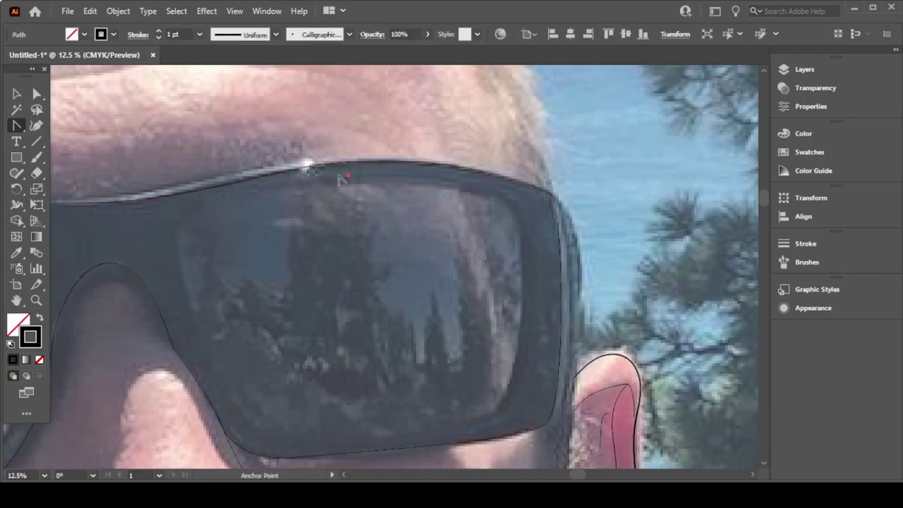
# Step: Place the right lens outline's points along its top edge, inner corner and nose side
pyautogui.click(516, 206)
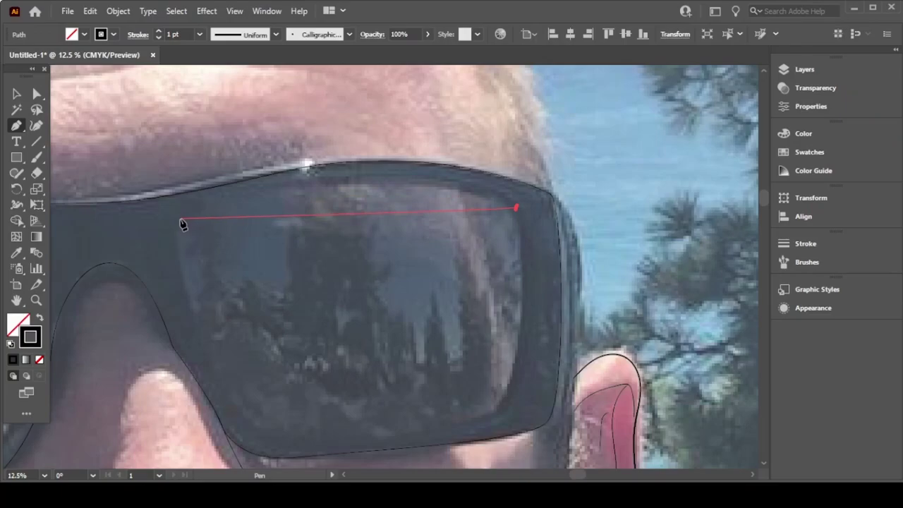
pyautogui.click(185, 216)
pyautogui.hscroll(-5, 212, 303)
pyautogui.click(211, 306)
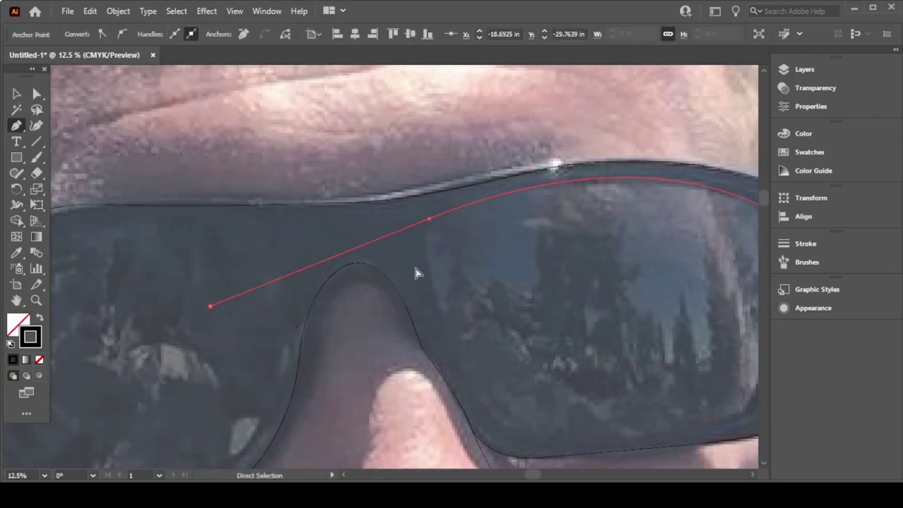
pyautogui.click(428, 220)
pyautogui.moveTo(505, 426)
pyautogui.mouseDown()
pyautogui.moveTo(551, 461)
pyautogui.moveTo(579, 466)
pyautogui.mouseUp()
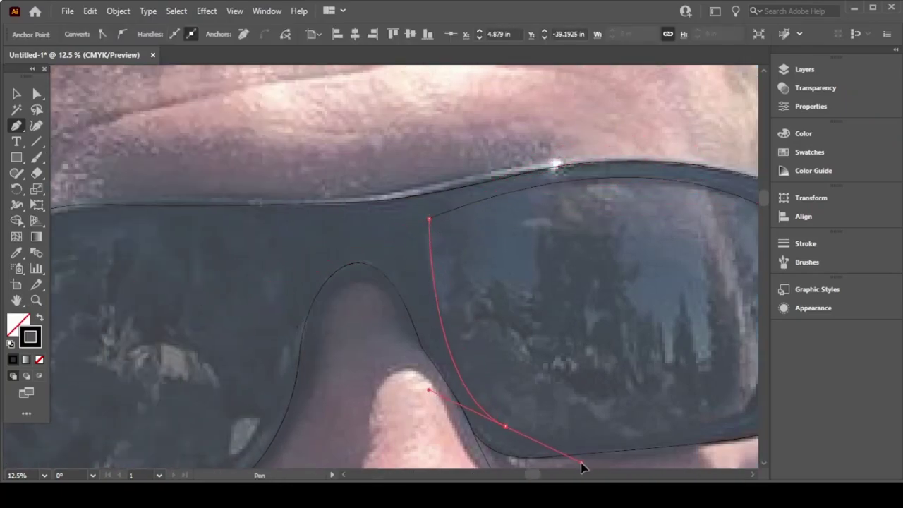
# Step: Curve the lens's bottom edge, close the loop, add an extra bottom point, then select the frame
pyautogui.scroll(-4, 580, 353)
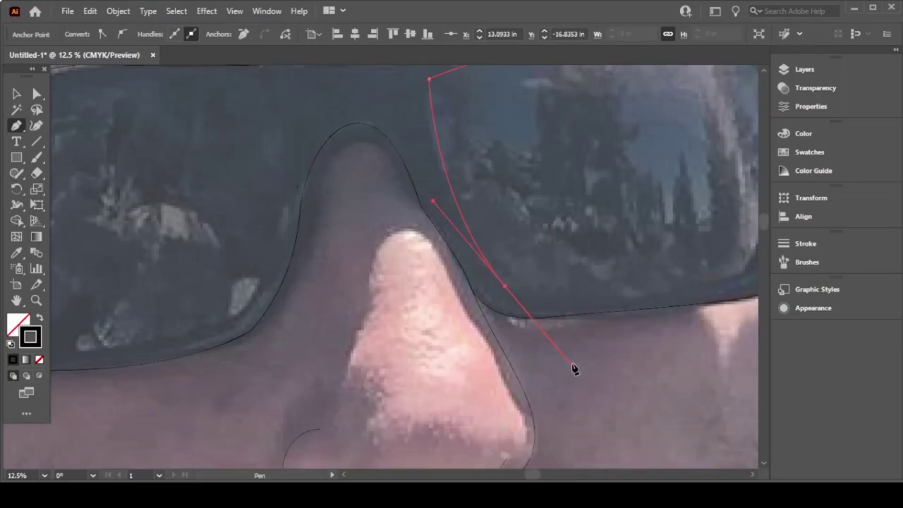
pyautogui.hscroll(6, 564, 296)
pyautogui.moveTo(441, 278); pyautogui.dragTo(649, 243)
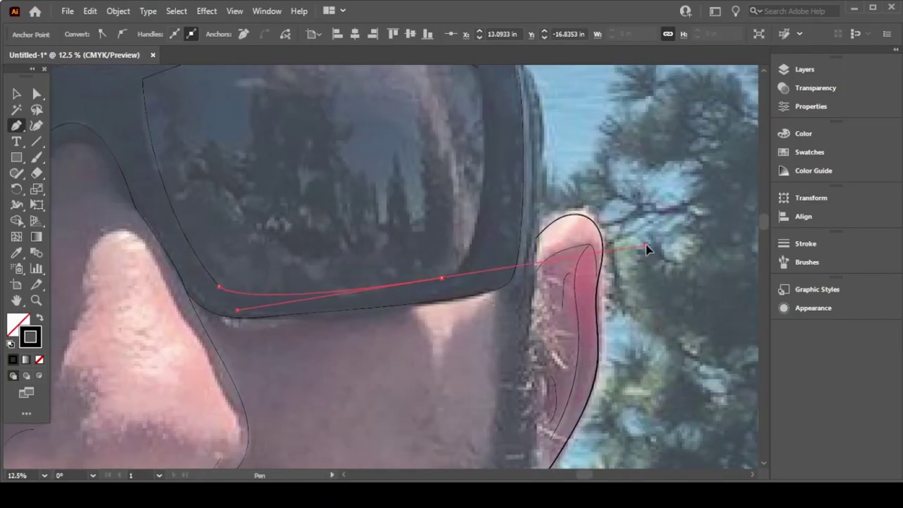
pyautogui.scroll(5, 477, 219)
pyautogui.scroll(-3, 416, 371)
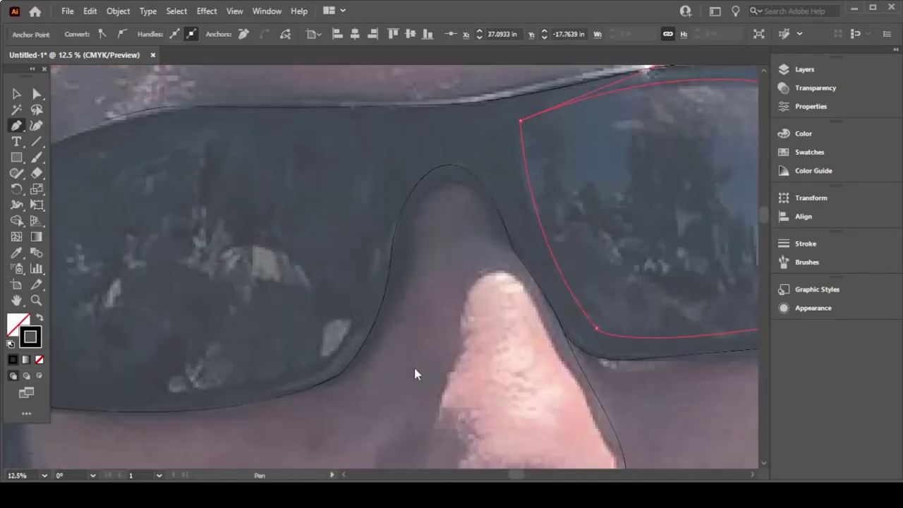
pyautogui.scroll(3, 766, 204)
pyautogui.click(474, 156)
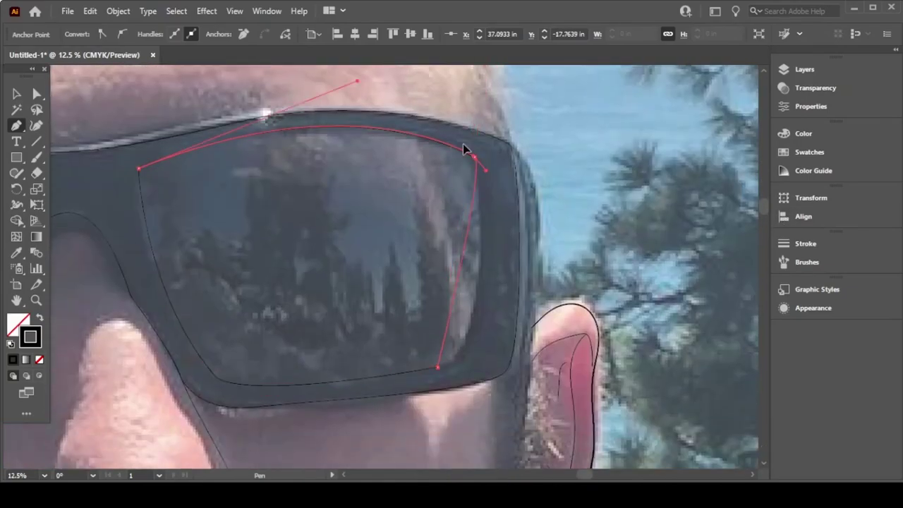
pyautogui.scroll(4, 463, 152)
pyautogui.scroll(-6, 512, 160)
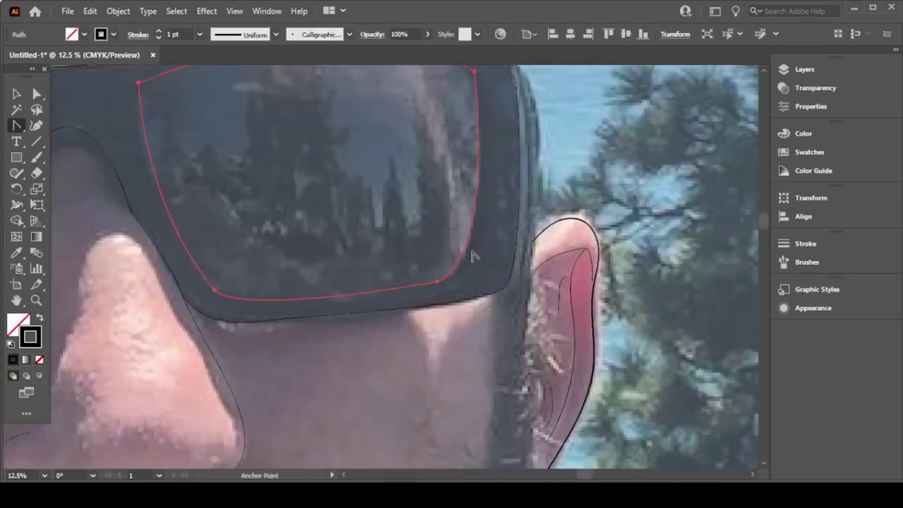
pyautogui.click(427, 287)
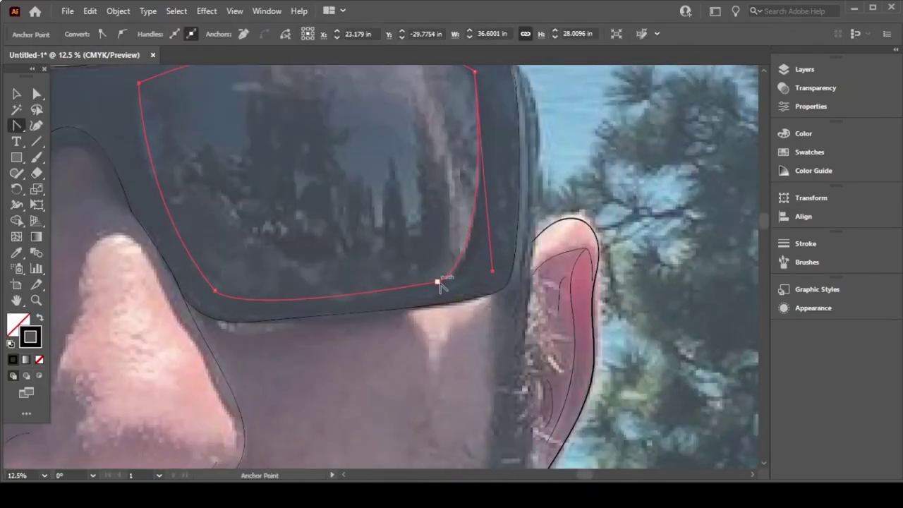
pyautogui.click(221, 298)
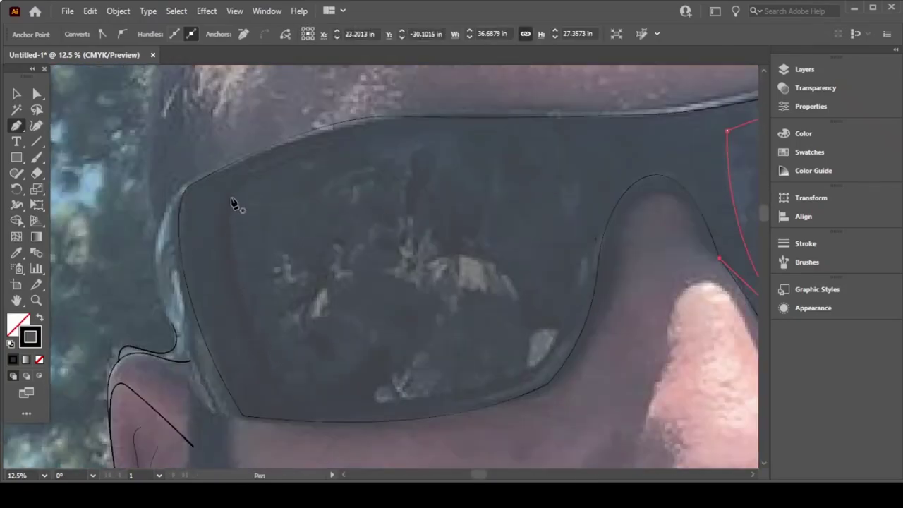
# Step: Start the left lens outline along its top edge, undoing a misplaced point, and curve its corner
pyautogui.click(231, 200)
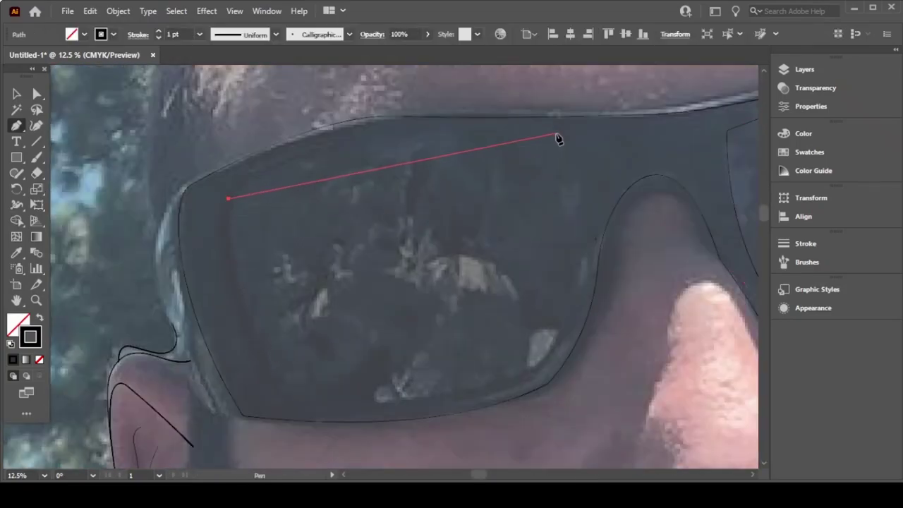
pyautogui.click(558, 125)
pyautogui.hscroll(5, 725, 142)
pyautogui.click(632, 127)
pyautogui.hotkey('ctrl', 'z')
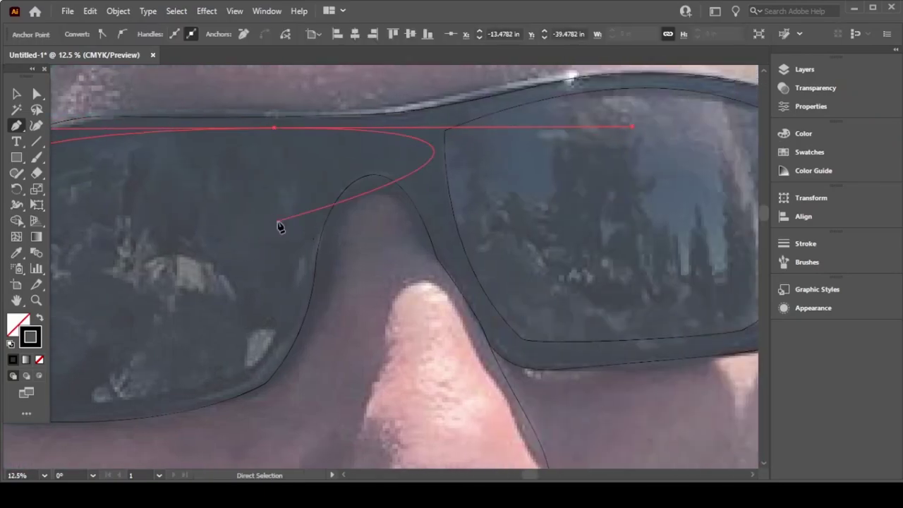
pyautogui.hscroll(-5, 278, 226)
pyautogui.click(544, 128)
pyautogui.moveTo(549, 327)
pyautogui.mouseDown()
pyautogui.moveTo(503, 416)
pyautogui.moveTo(496, 456)
pyautogui.mouseUp()
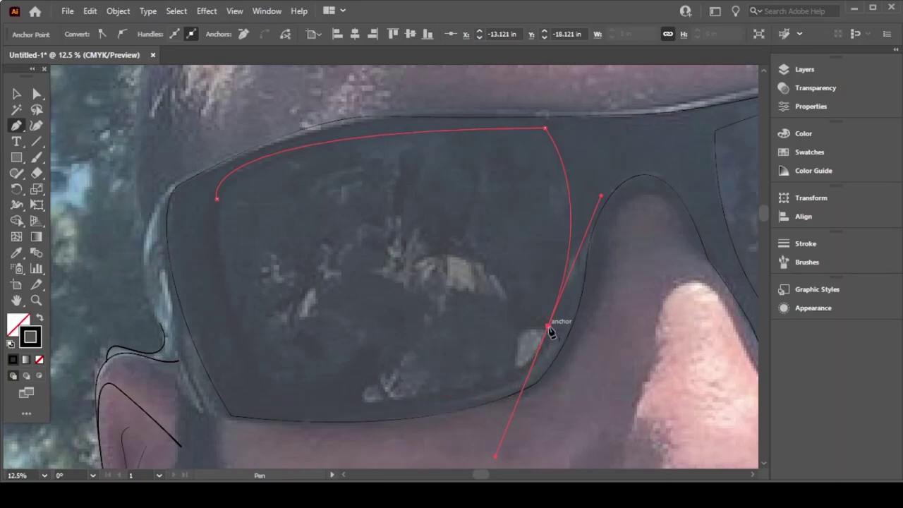
# Step: Curve the outline down the nose side and around the lower-left corner, close it, and deselect
pyautogui.click(548, 327)
pyautogui.moveTo(430, 399); pyautogui.dragTo(323, 408)
pyautogui.moveTo(243, 351); pyautogui.dragTo(242, 304)
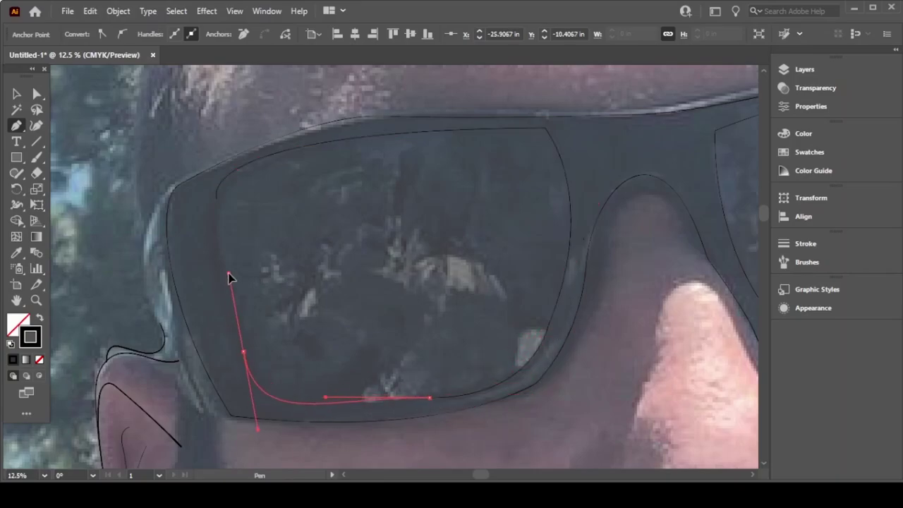
pyautogui.click(223, 277)
pyautogui.click(215, 200)
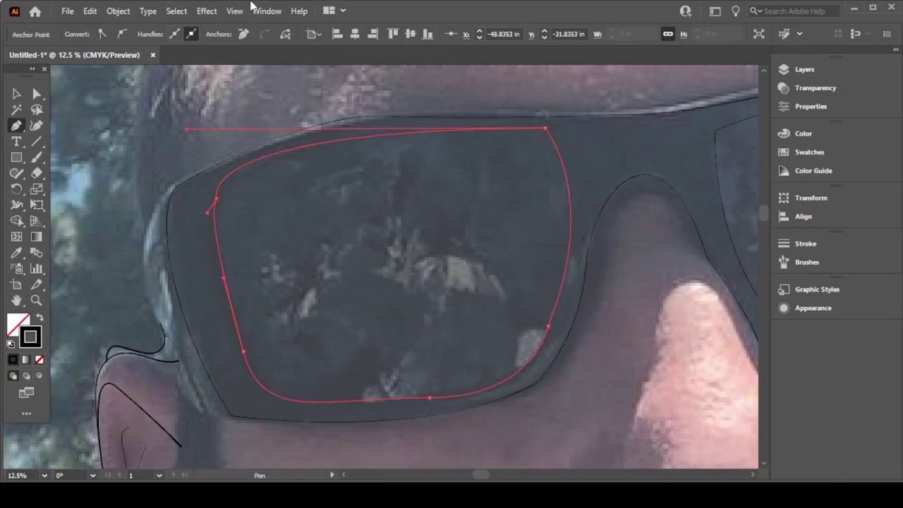
pyautogui.hotkey('ctrl', '+')
pyautogui.scroll(5, 235, 216)
pyautogui.hscroll(-5, 216, 244)
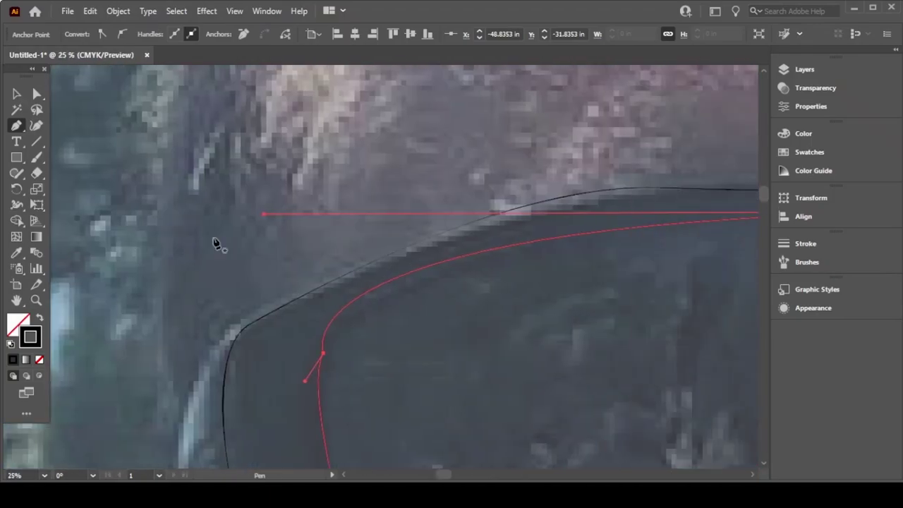
pyautogui.hscroll(1, 329, 269)
pyautogui.keyDown('ctrl'); pyautogui.click(146, 379); pyautogui.keyUp('ctrl')
pyautogui.hotkey('ctrl', '-')
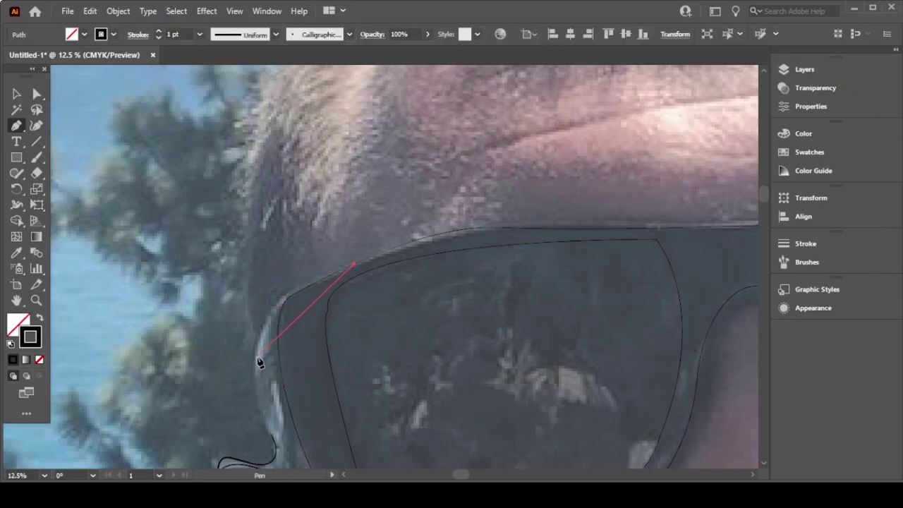
# Step: Curve a path down the frame's outer left edge toward the ear and join the existing frame curve
pyautogui.moveTo(253, 432); pyautogui.dragTo(250, 437)
pyautogui.scroll(2, 282, 459)
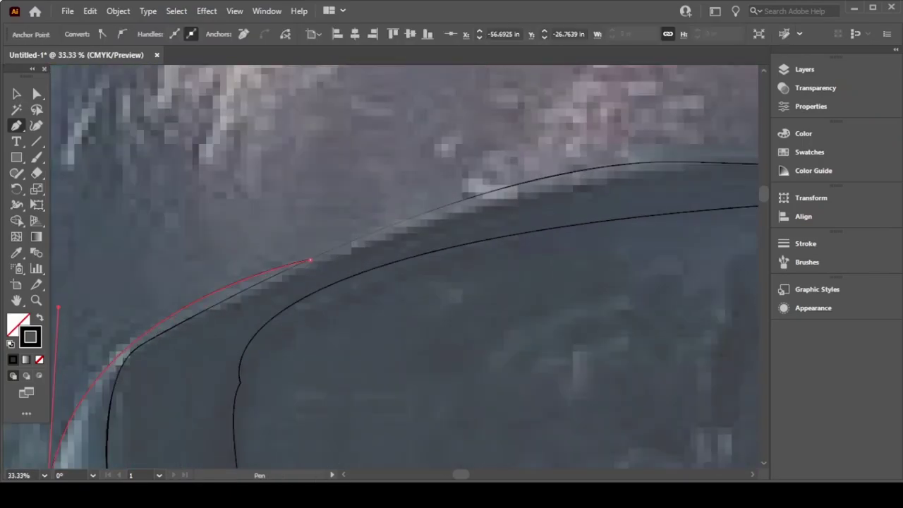
pyautogui.scroll(1, 282, 459)
pyautogui.hscroll(-5, 423, 339)
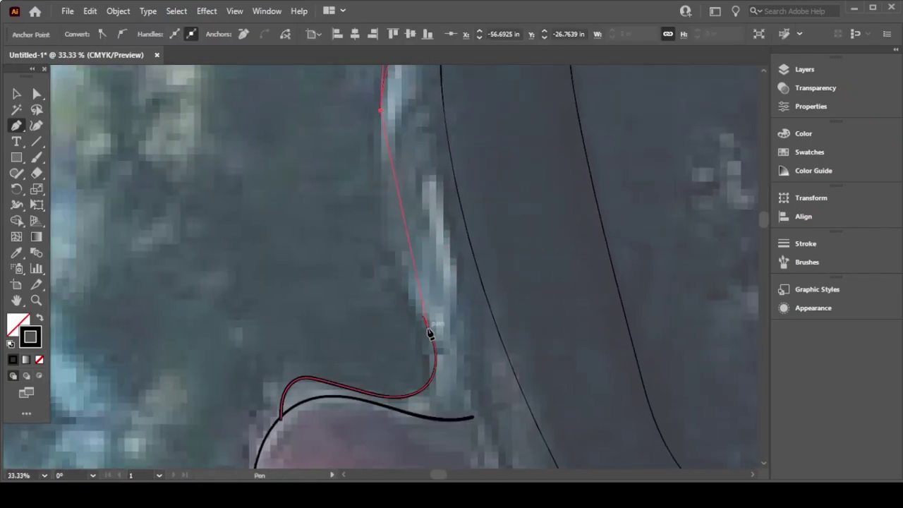
pyautogui.moveTo(424, 318); pyautogui.dragTo(435, 350)
pyautogui.click(435, 352)
# Step: Continue along the frame's lower edge, undo a misplaced point, adjust the curve to hug the edge, and deselect
pyautogui.scroll(-4, 440, 199)
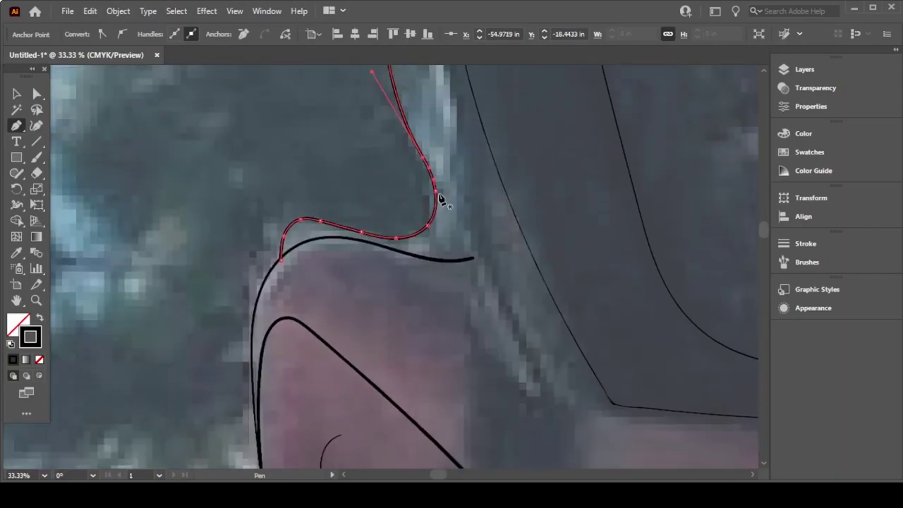
pyautogui.click(423, 158)
pyautogui.moveTo(613, 405)
pyautogui.mouseDown()
pyautogui.moveTo(712, 388)
pyautogui.moveTo(706, 421)
pyautogui.moveTo(749, 387)
pyautogui.moveTo(578, 419)
pyautogui.mouseUp()
pyautogui.hotkey('ctrl', 'z')
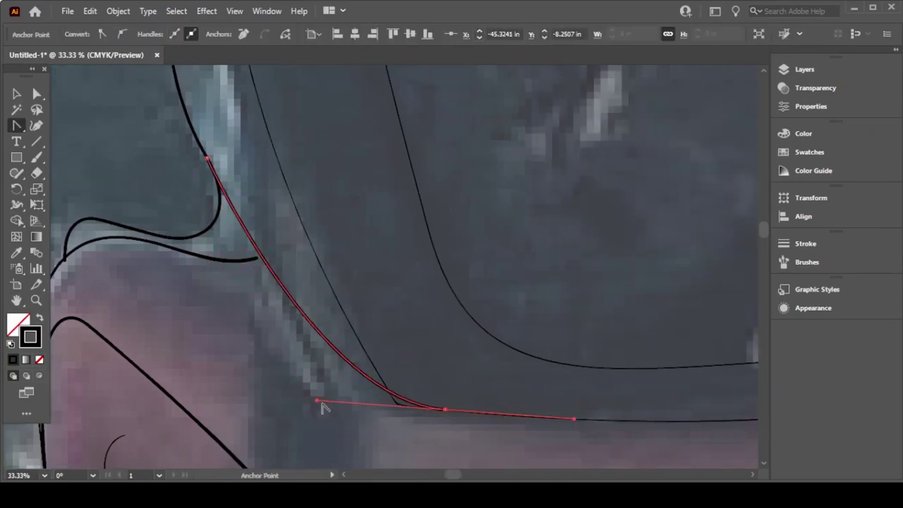
pyautogui.moveTo(316, 407)
pyautogui.mouseDown()
pyautogui.moveTo(250, 446)
pyautogui.moveTo(231, 406)
pyautogui.mouseUp()
pyautogui.moveTo(207, 158)
pyautogui.mouseDown()
pyautogui.moveTo(282, 215)
pyautogui.moveTo(291, 333)
pyautogui.mouseUp()
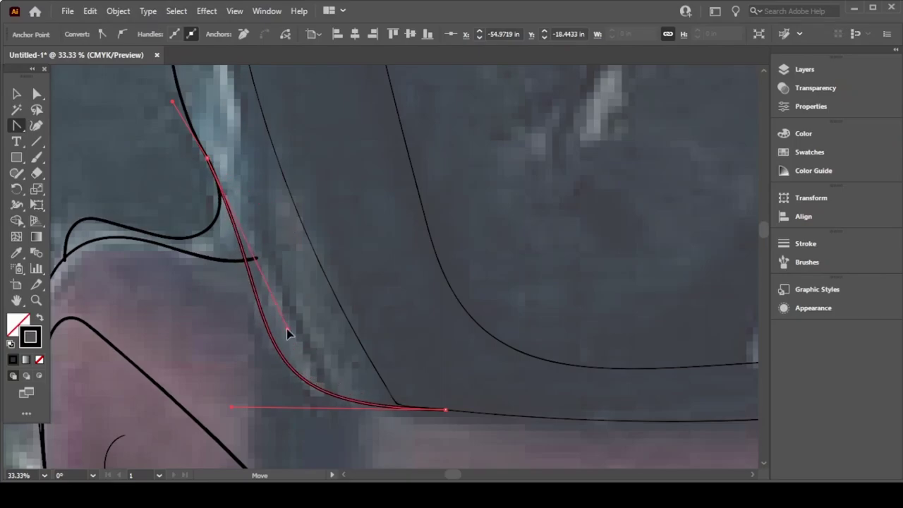
pyautogui.hotkey('ctrl', '-')
pyautogui.hotkey('ctrl', '-')
pyautogui.hotkey('ctrl', '-')
pyautogui.hotkey('ctrl', '-')
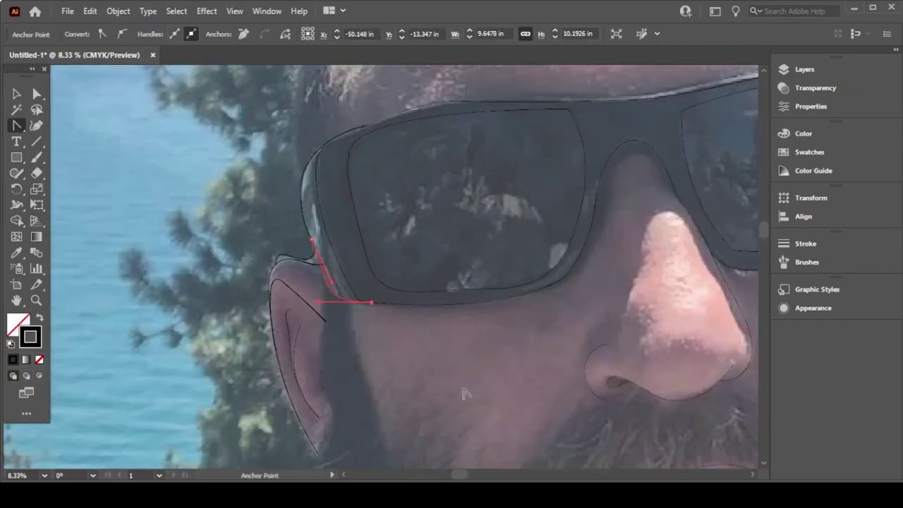
pyautogui.press('v')
pyautogui.click(551, 353)
# Step: Pen-trace the frame's right outer edge, curving it up around the corner
pyautogui.hscroll(5, 550, 352)
pyautogui.scroll(3, 550, 352)
pyautogui.press('p')
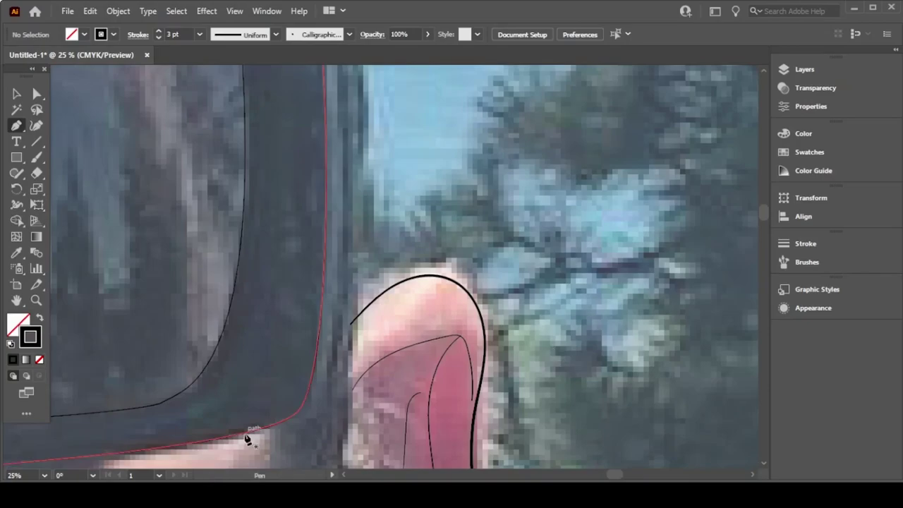
pyautogui.click(244, 431)
pyautogui.moveTo(355, 289); pyautogui.dragTo(364, 113)
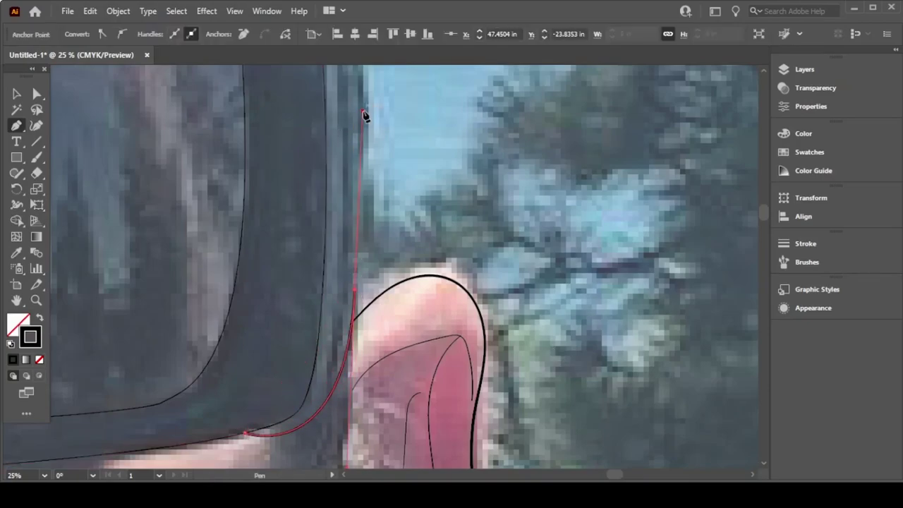
pyautogui.scroll(-5, 287, 394)
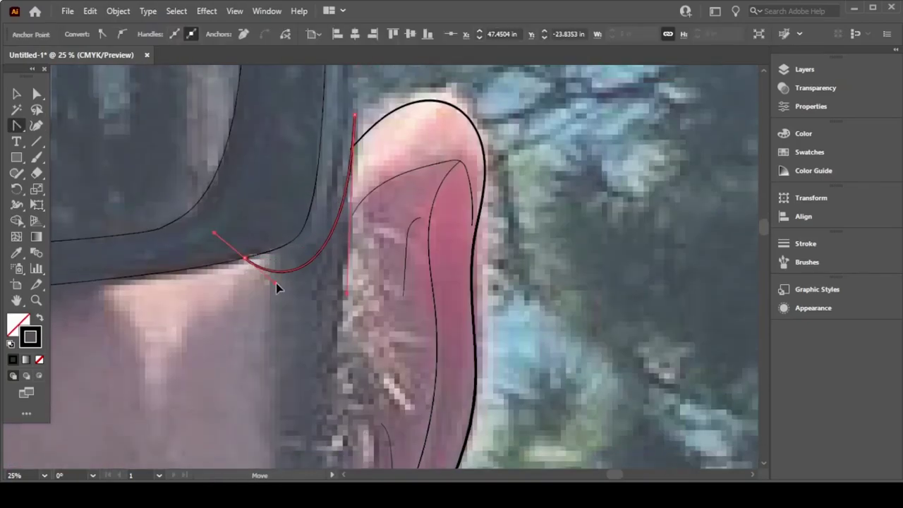
pyautogui.moveTo(244, 258)
pyautogui.mouseDown()
pyautogui.moveTo(307, 235)
pyautogui.moveTo(355, 258)
pyautogui.mouseUp()
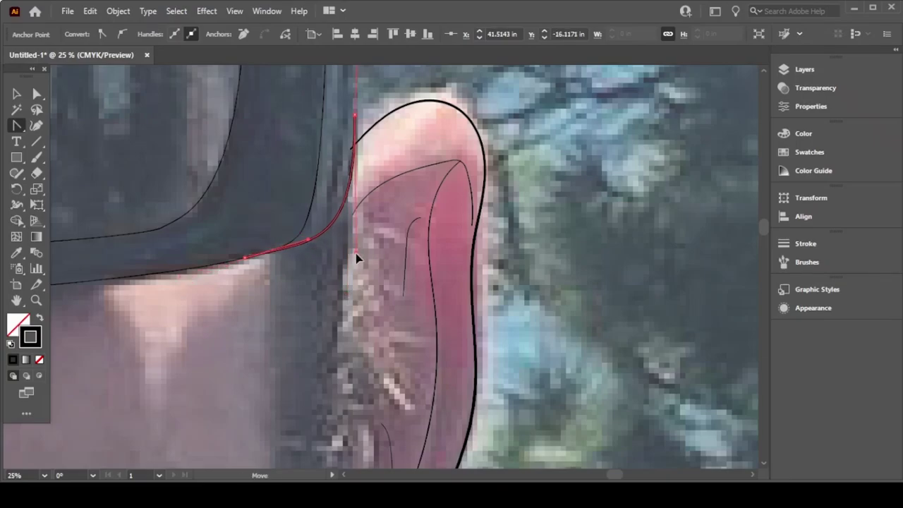
pyautogui.scroll(10, 389, 215)
pyautogui.scroll(-2, 388, 215)
# Step: Continue the outline up the frame's side and add a smooth anchor along the top edge
pyautogui.press('p')
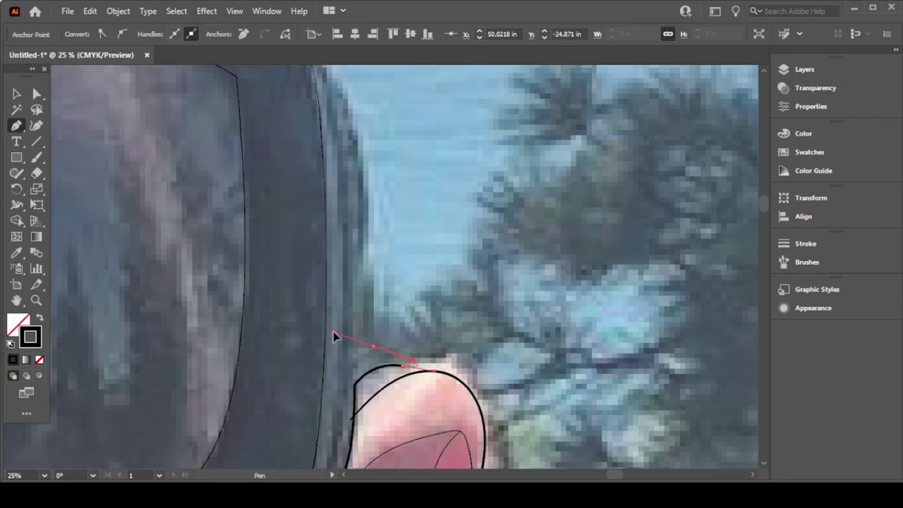
pyautogui.moveTo(335, 337); pyautogui.dragTo(331, 328)
pyautogui.scroll(8, 372, 350)
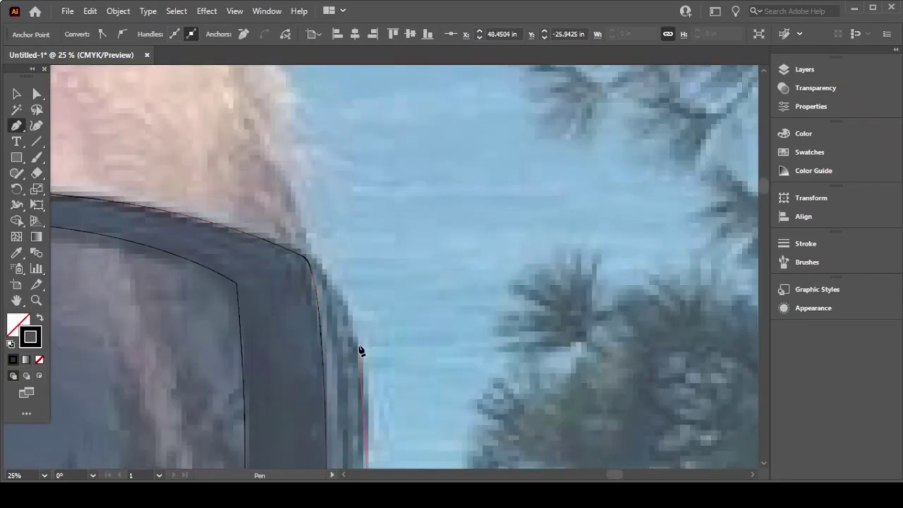
pyautogui.scroll(-4, 360, 351)
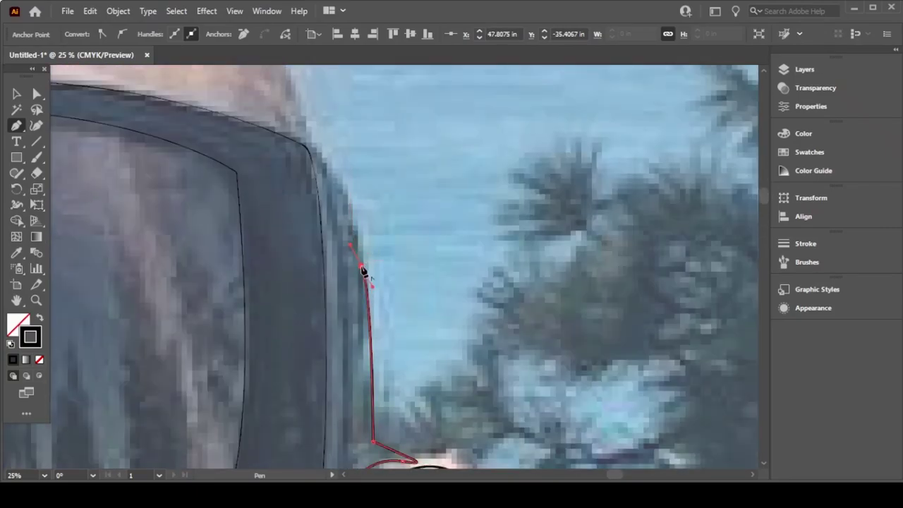
pyautogui.moveTo(142, 93); pyautogui.dragTo(462, 372)
pyautogui.scroll(-3, 462, 372)
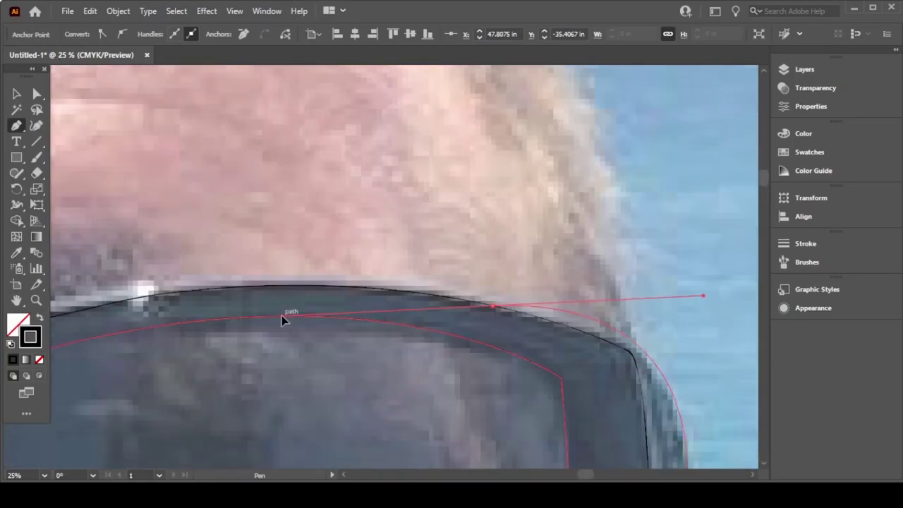
pyautogui.moveTo(493, 307); pyautogui.dragTo(293, 287)
# Step: Make the lower anchor a sharp corner and shorten its handle to tighten the corner curve
pyautogui.hotkey('shift', 'c')
pyautogui.hscroll(2, 721, 365)
pyautogui.hscroll(4, 721, 364)
pyautogui.scroll(-2, 721, 364)
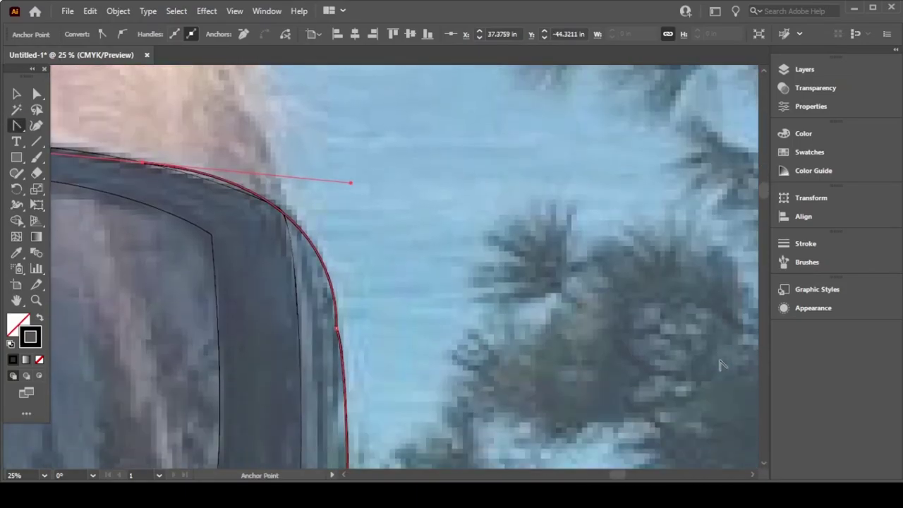
pyautogui.moveTo(349, 183); pyautogui.dragTo(393, 202)
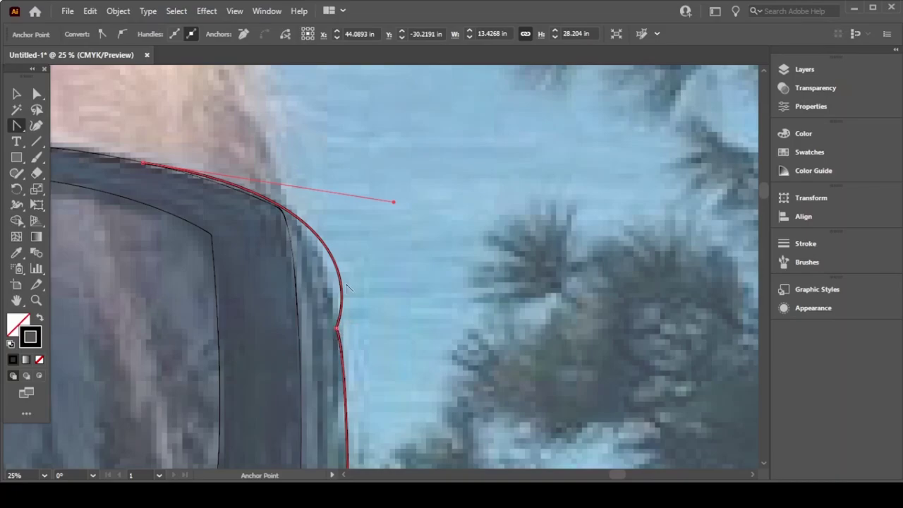
pyautogui.moveTo(336, 332); pyautogui.dragTo(341, 330)
pyautogui.press('a')
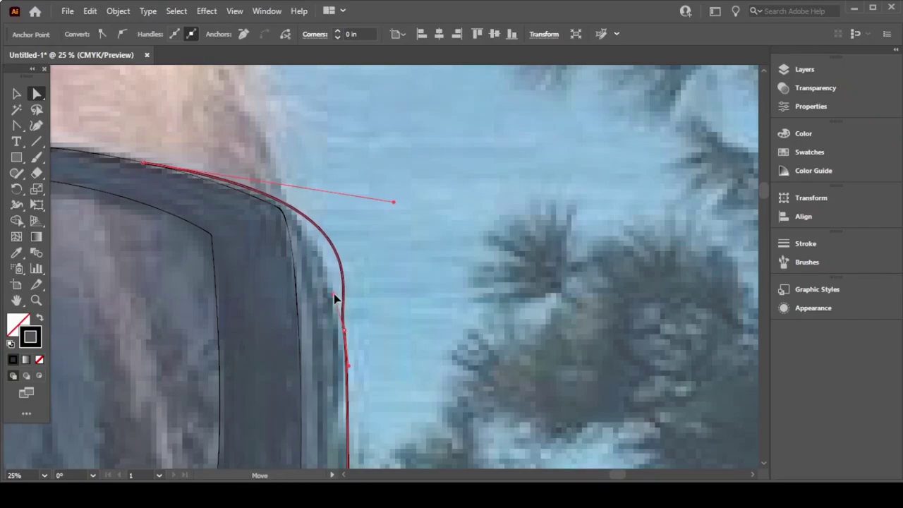
pyautogui.moveTo(393, 202); pyautogui.dragTo(362, 205)
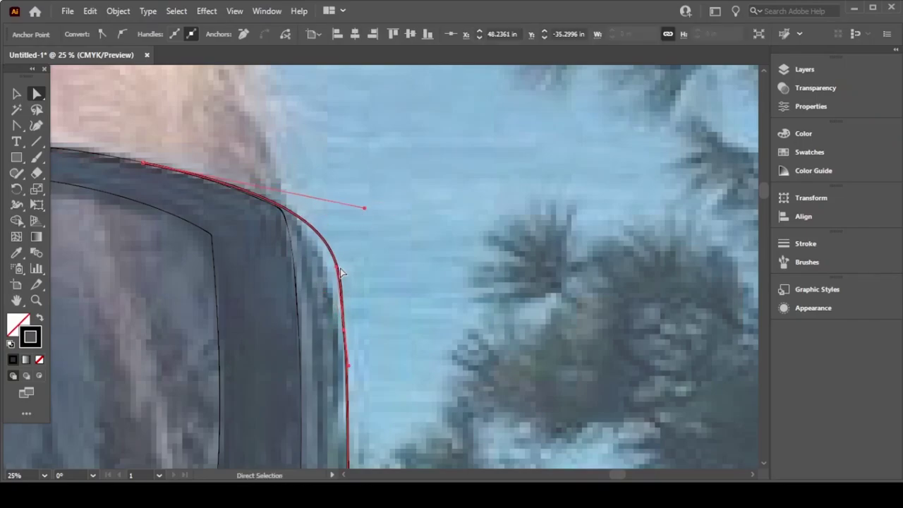
pyautogui.hscroll(-5, 400, 324)
pyautogui.hscroll(-5, 401, 322)
pyautogui.hscroll(-3, 401, 322)
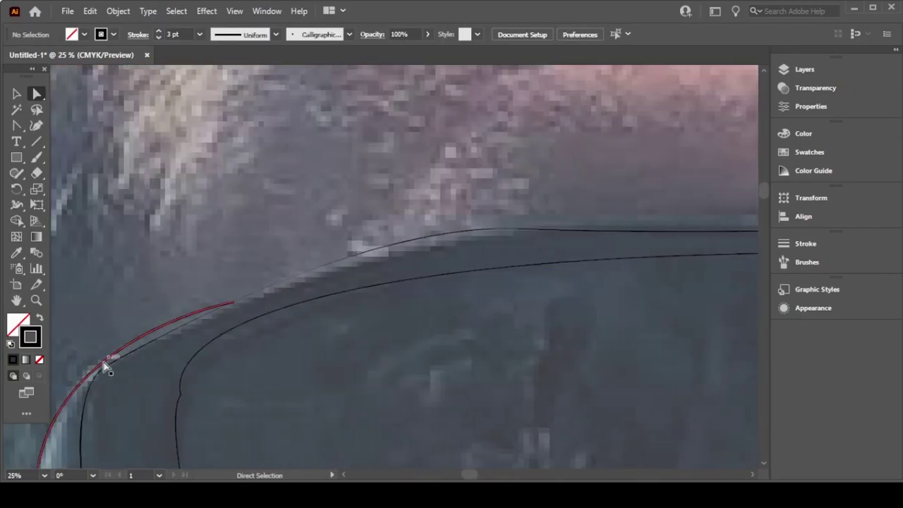
pyautogui.hotkey('ctrl', '-')
pyautogui.hotkey('ctrl', '-')
pyautogui.hotkey('ctrl', '-')
pyautogui.hscroll(3, 396, 387)
# Step: Brush two forehead wrinkle lines, then delete the unwanted one
pyautogui.hscroll(-3, 396, 387)
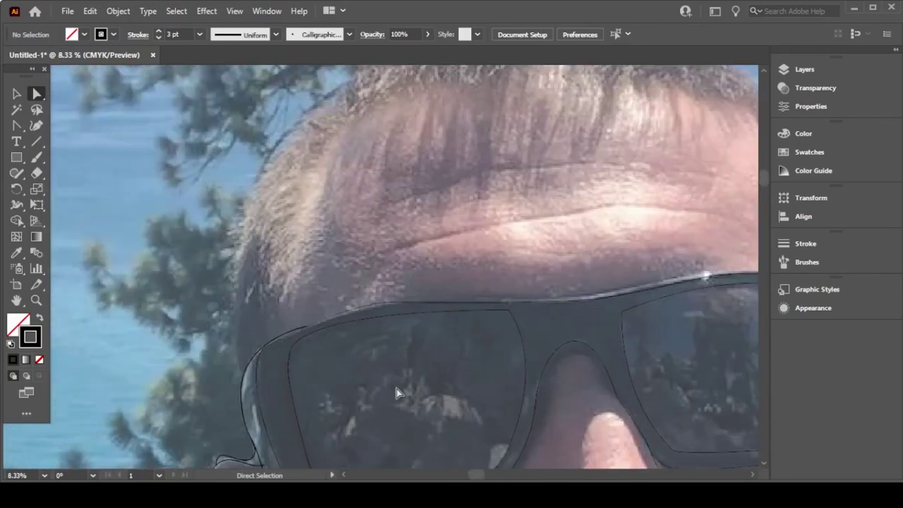
pyautogui.press('b')
pyautogui.moveTo(391, 249); pyautogui.dragTo(739, 212)
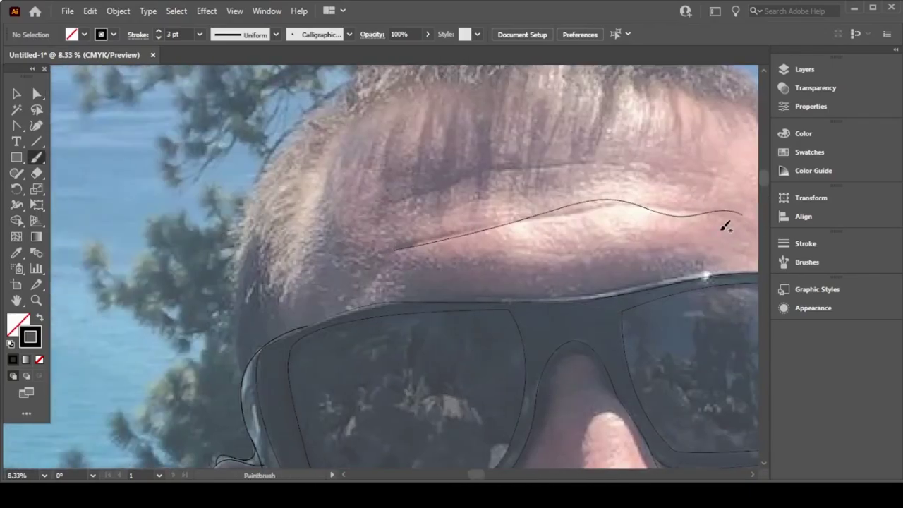
pyautogui.moveTo(508, 167); pyautogui.dragTo(638, 164)
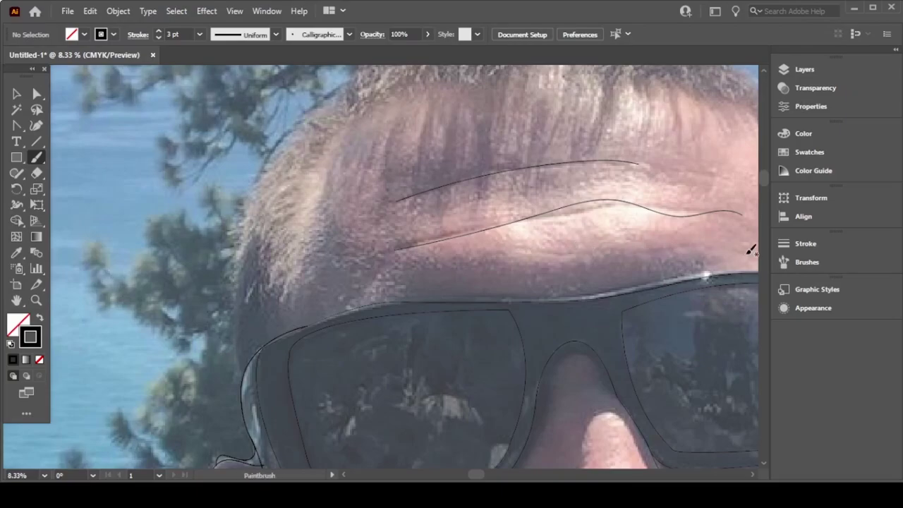
pyautogui.keyDown('ctrl'); pyautogui.click(568, 220); pyautogui.keyUp('ctrl')
pyautogui.press('Delete')
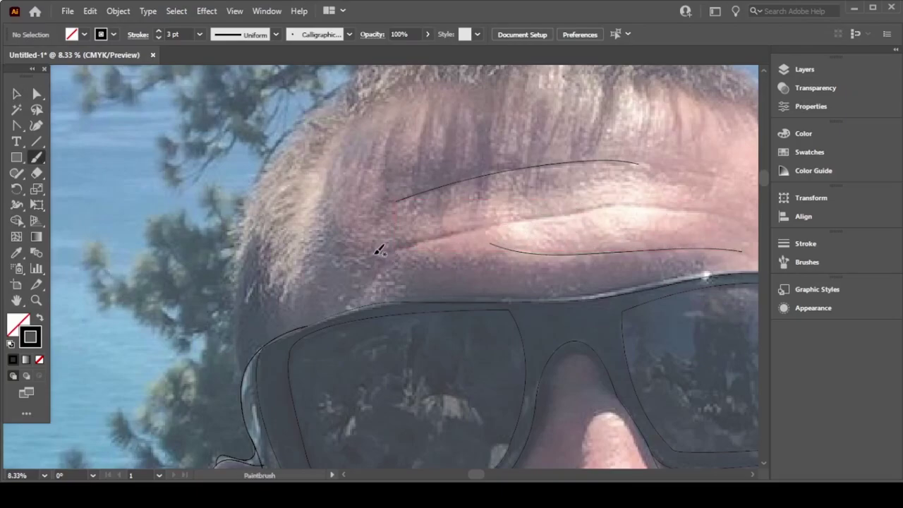
# Step: Brush the neckline curve below the beard and wavy strokes along the collar
pyautogui.hscroll(3, 533, 224)
pyautogui.scroll(-5, 532, 225)
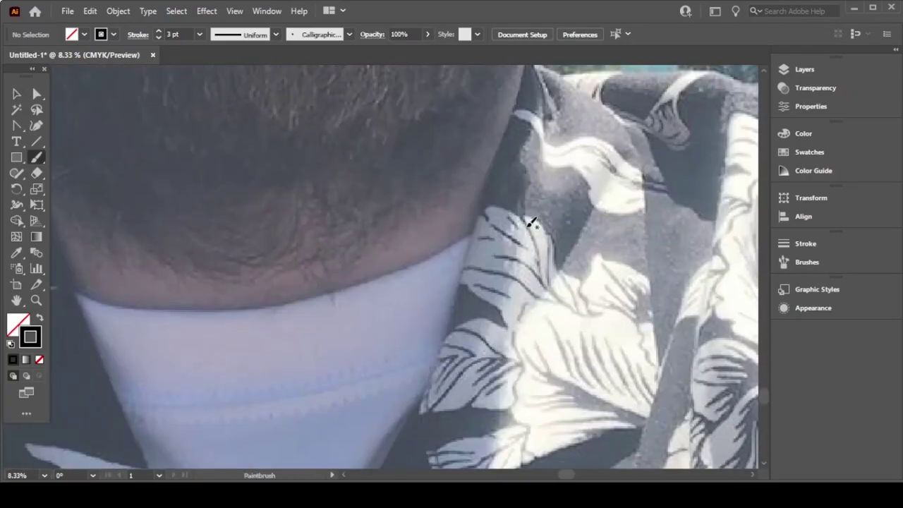
pyautogui.keyDown('alt'); pyautogui.scroll(-2, 533, 225); pyautogui.keyUp('alt')
pyautogui.scroll(-1, 494, 268)
pyautogui.scroll(2, 271, 300)
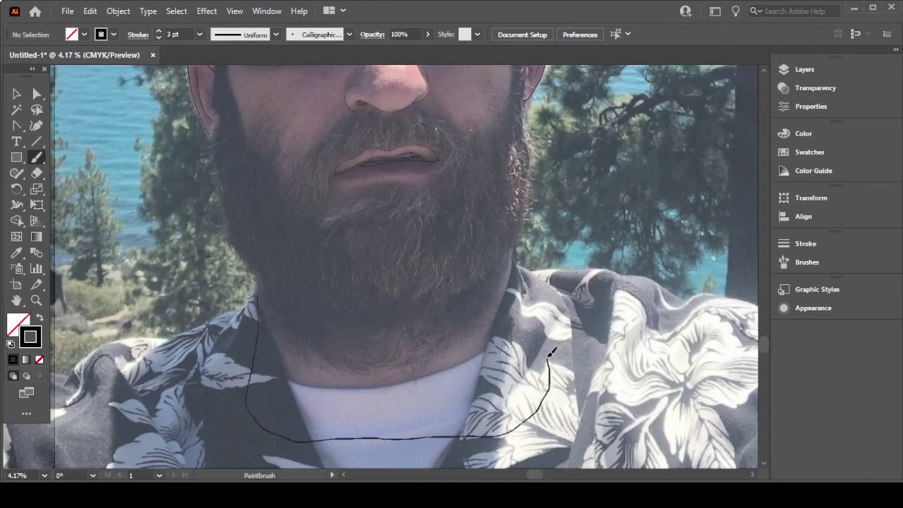
pyautogui.moveTo(514, 243); pyautogui.dragTo(510, 240)
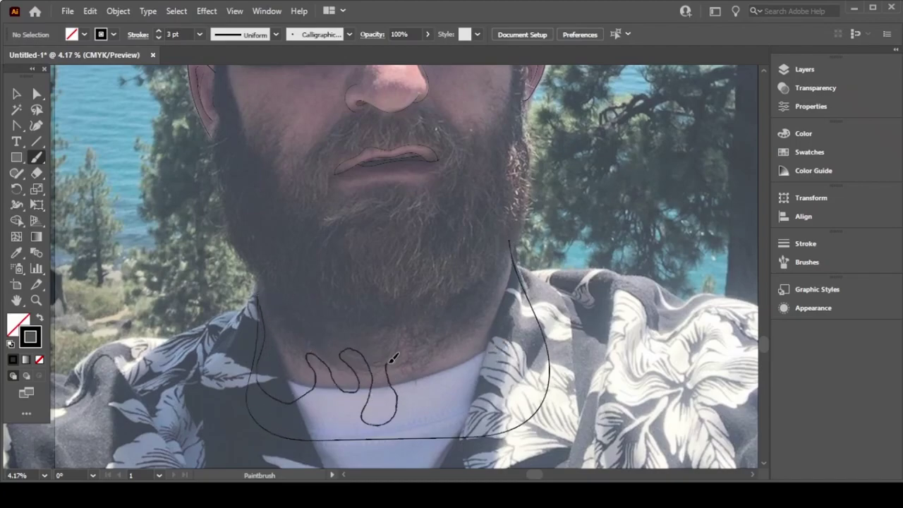
pyautogui.moveTo(391, 359); pyautogui.dragTo(396, 361)
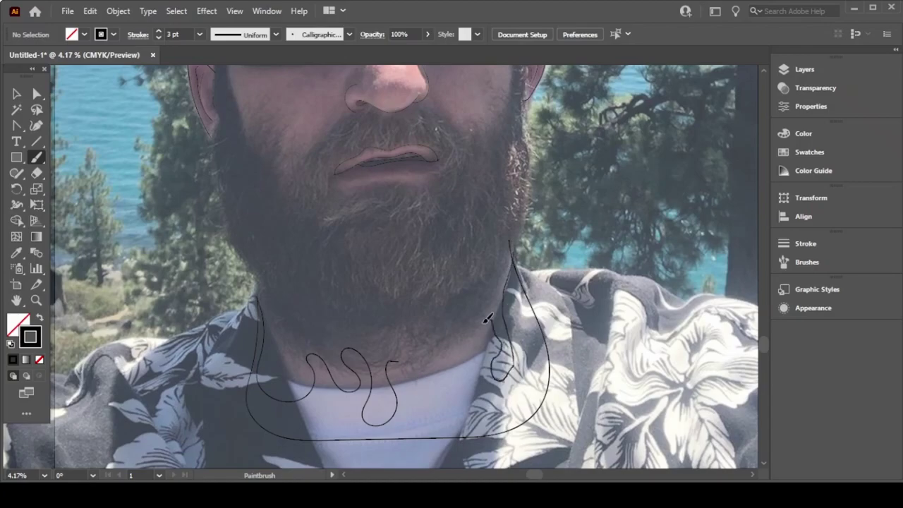
pyautogui.moveTo(437, 347); pyautogui.dragTo(430, 361)
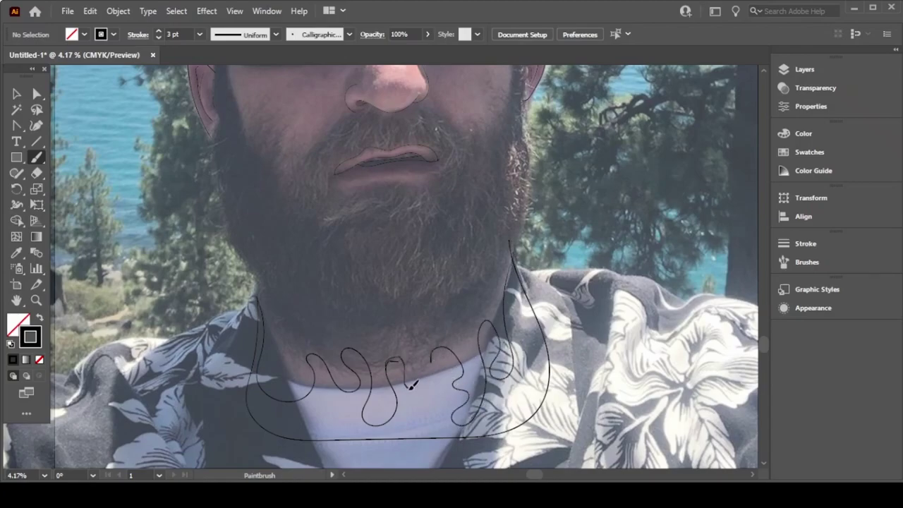
# Step: Undo the stroke on the head's right side and brush a new head outline
pyautogui.scroll(5, 441, 337)
pyautogui.scroll(-3, 372, 254)
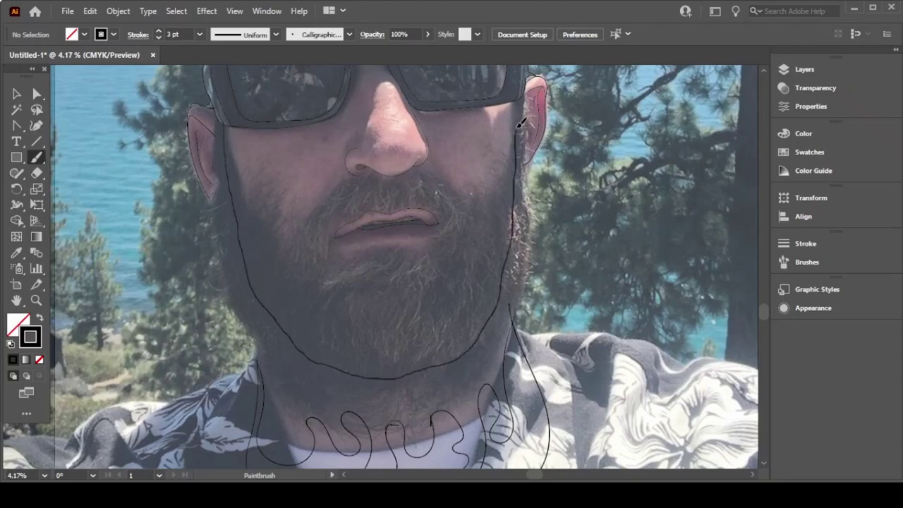
pyautogui.scroll(5, 223, 293)
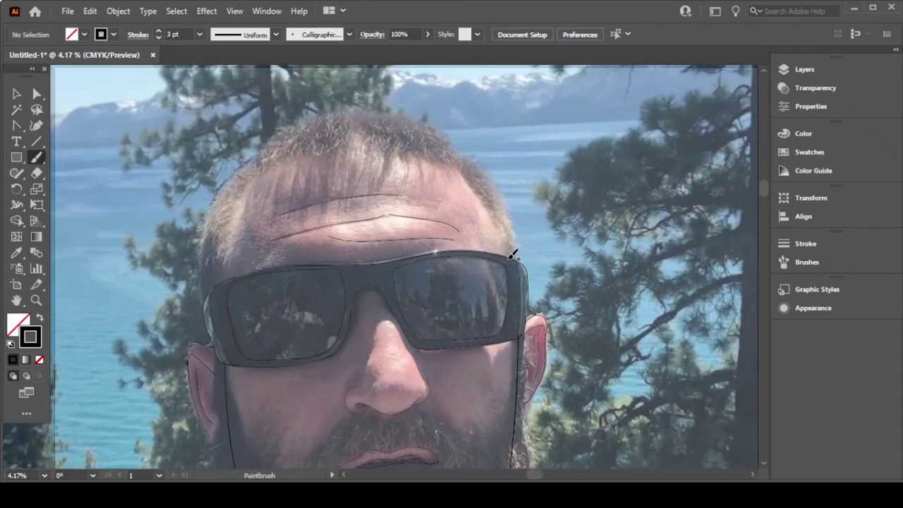
pyautogui.hotkey('ctrl', 'z')
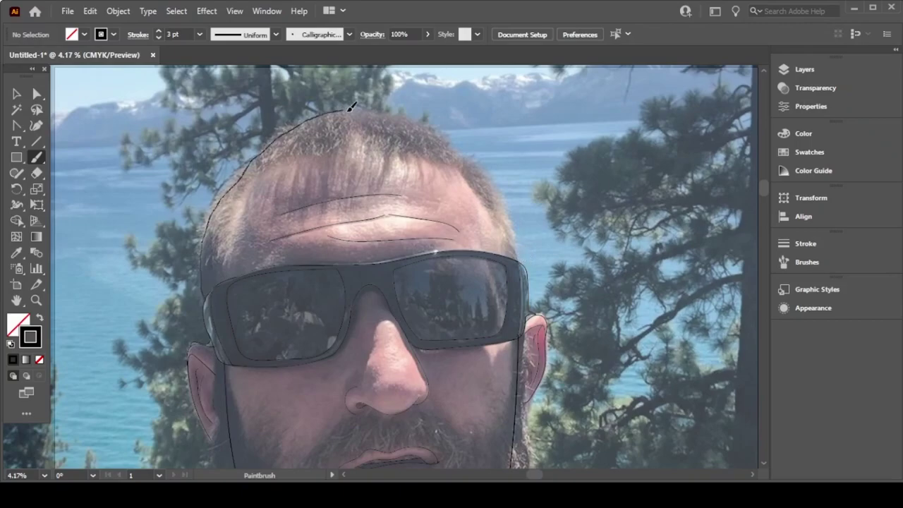
pyautogui.moveTo(482, 172); pyautogui.dragTo(519, 262)
pyautogui.scroll(-3, 462, 226)
pyautogui.scroll(-2, 225, 221)
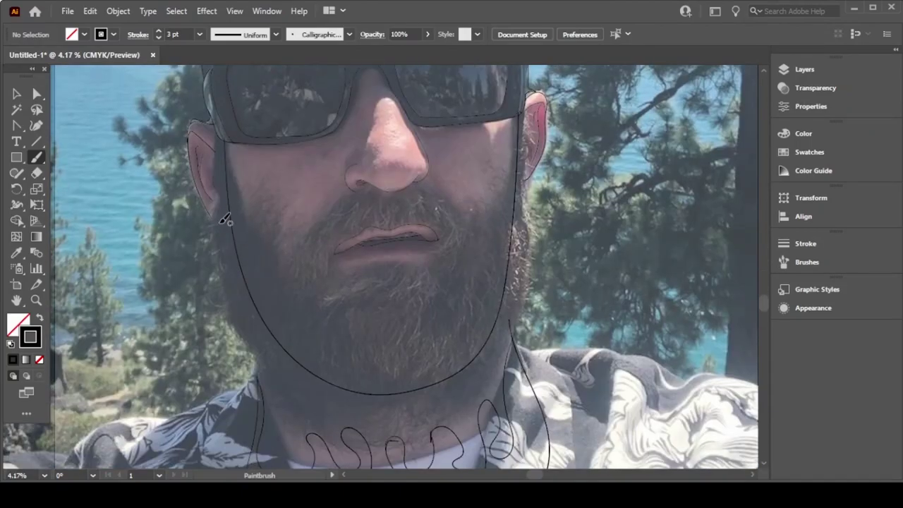
pyautogui.scroll(-2, 265, 362)
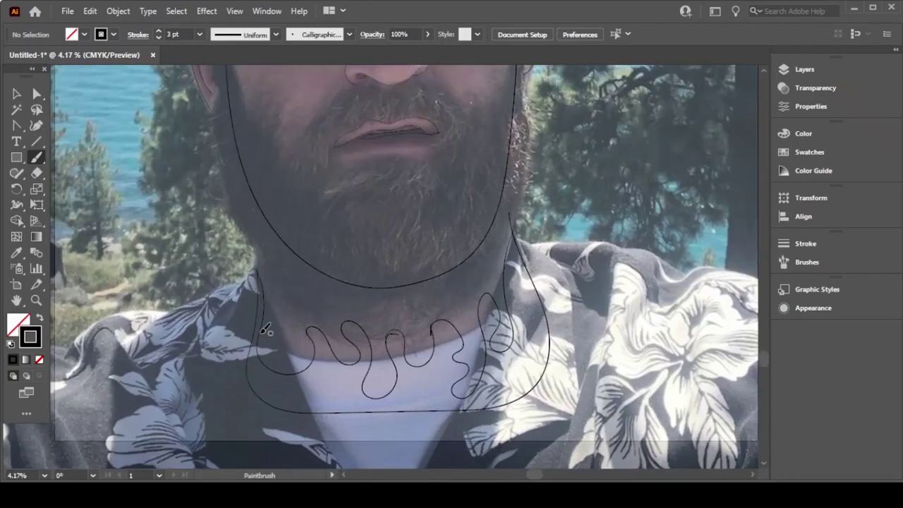
# Step: Select and delete the scribbled neck strokes
pyautogui.press('v')
pyautogui.click(438, 347)
pyautogui.press('Delete')
pyautogui.scroll(6, 308, 334)
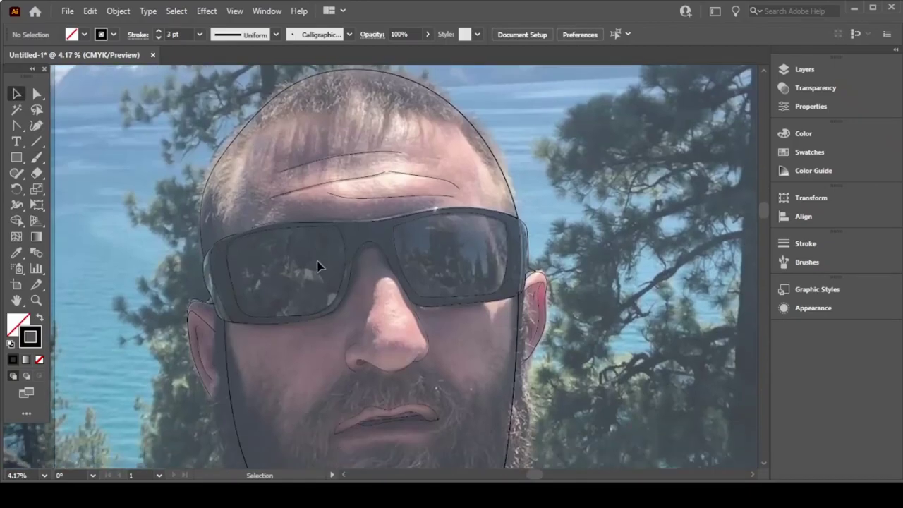
pyautogui.scroll(2, 371, 79)
pyautogui.scroll(-2, 367, 79)
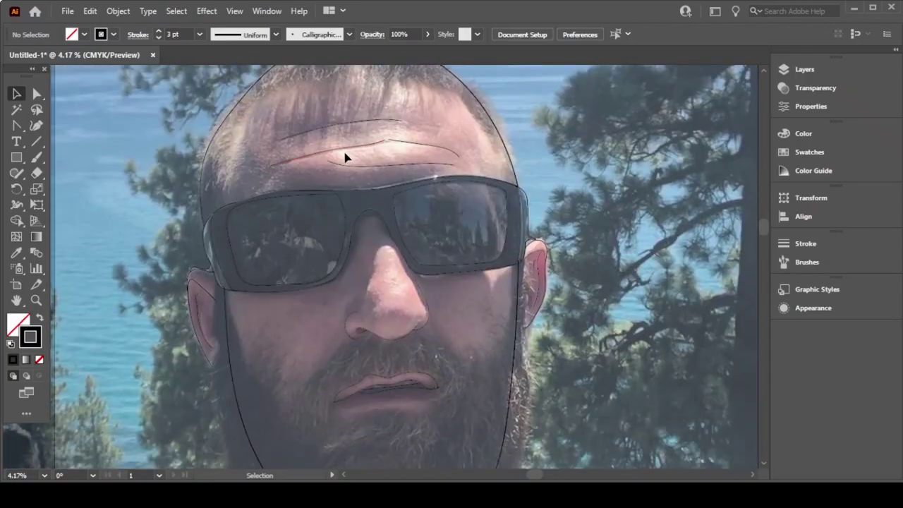
# Step: Pencil a black-filled, no-stroke shape over the nostril until it is solid black
pyautogui.press('n')
pyautogui.click(42, 316)
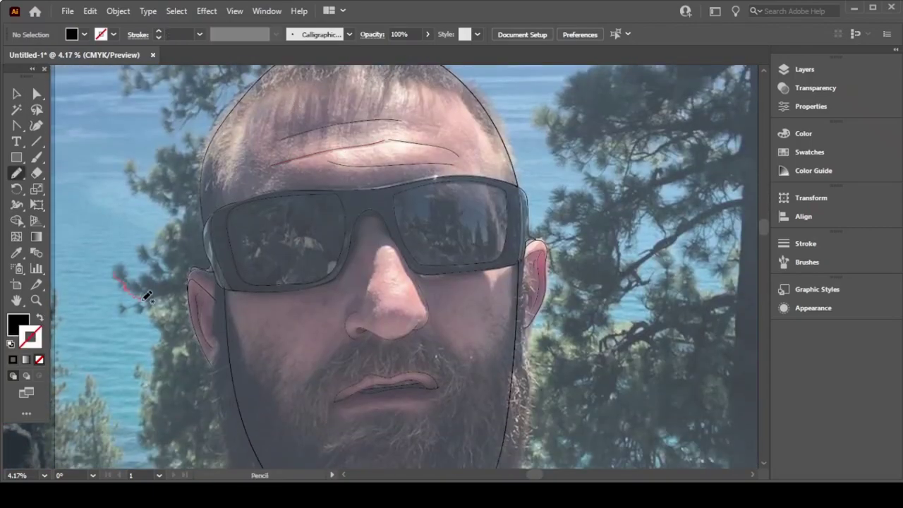
pyautogui.moveTo(118, 263); pyautogui.dragTo(119, 264)
pyautogui.hotkey('ctrl', 'z')
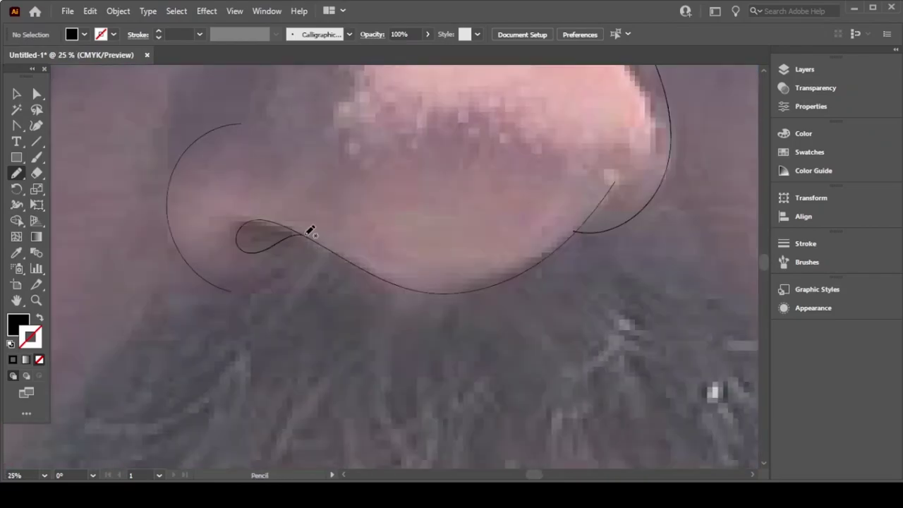
pyautogui.scroll(5, 314, 239)
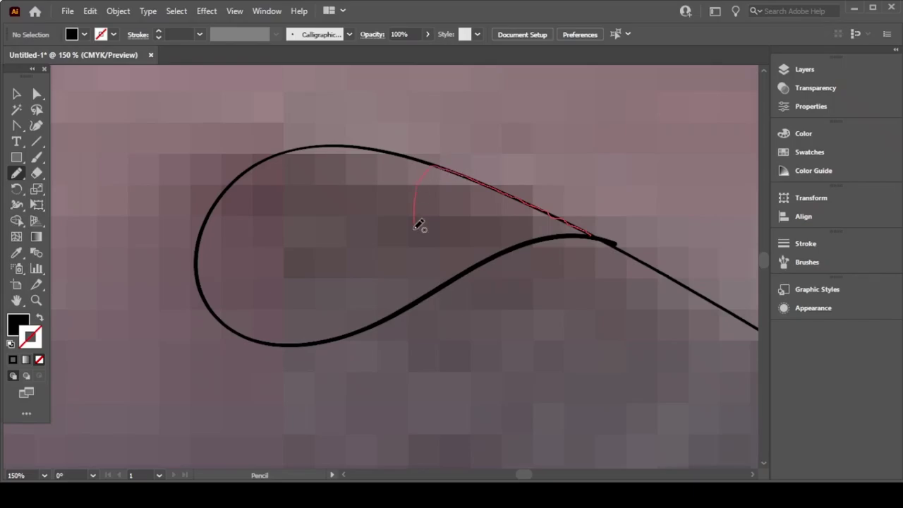
pyautogui.moveTo(572, 237); pyautogui.dragTo(577, 238)
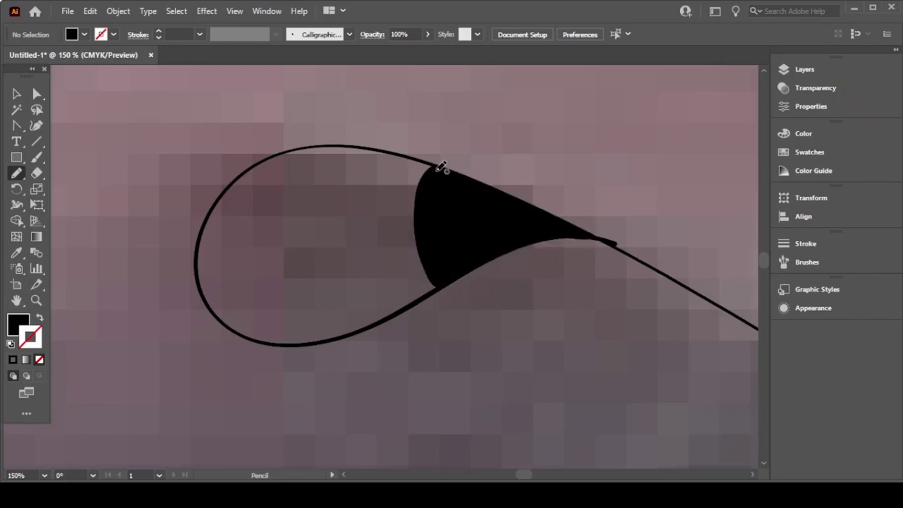
pyautogui.moveTo(308, 145); pyautogui.dragTo(429, 238)
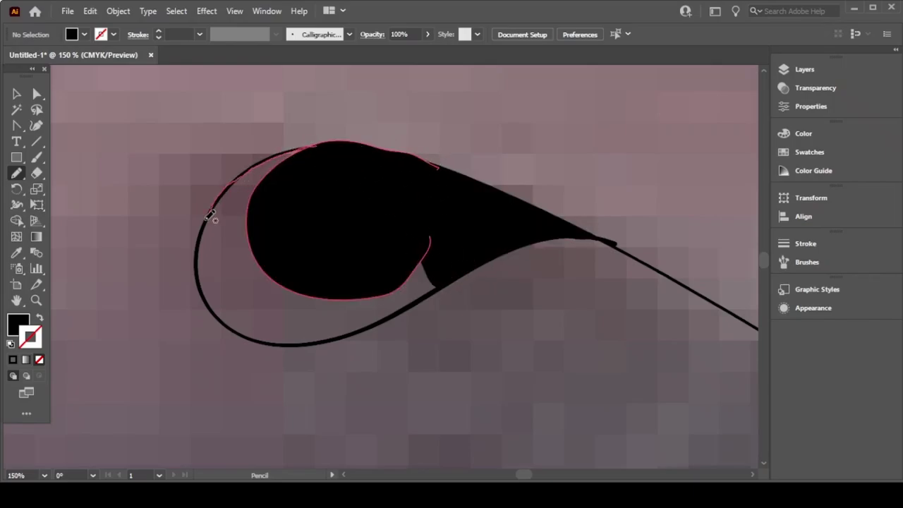
pyautogui.moveTo(219, 312)
pyautogui.mouseDown()
pyautogui.moveTo(237, 330)
pyautogui.moveTo(300, 343)
pyautogui.mouseUp()
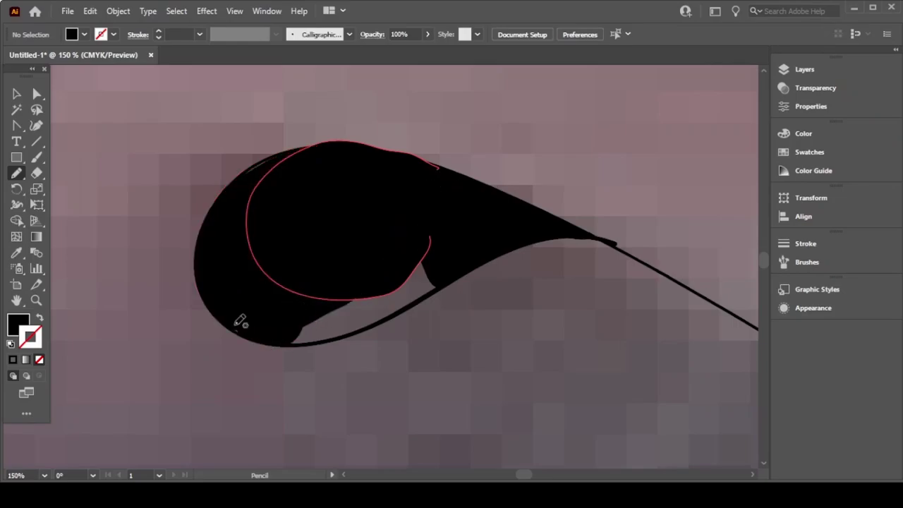
pyautogui.moveTo(388, 314); pyautogui.dragTo(272, 303)
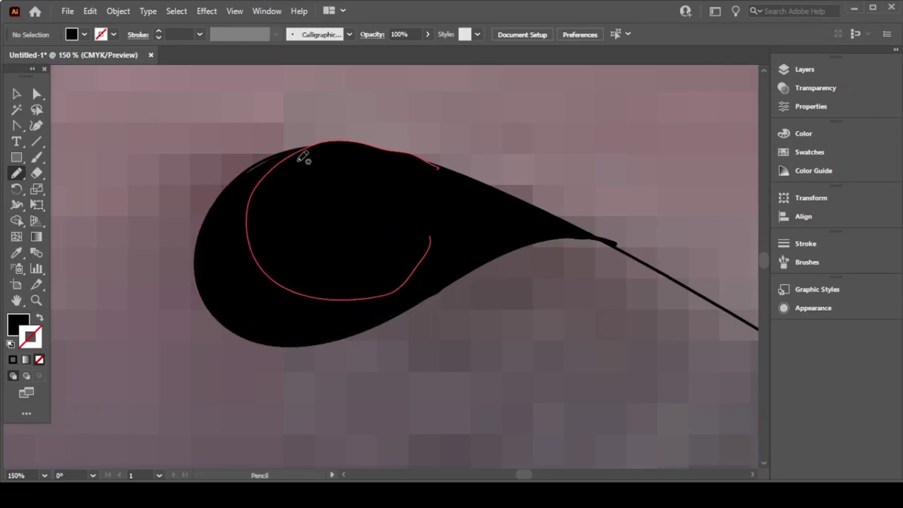
pyautogui.moveTo(262, 158); pyautogui.dragTo(262, 161)
# Step: Pan the view over to the mouth
pyautogui.scroll(2, 313, 202)
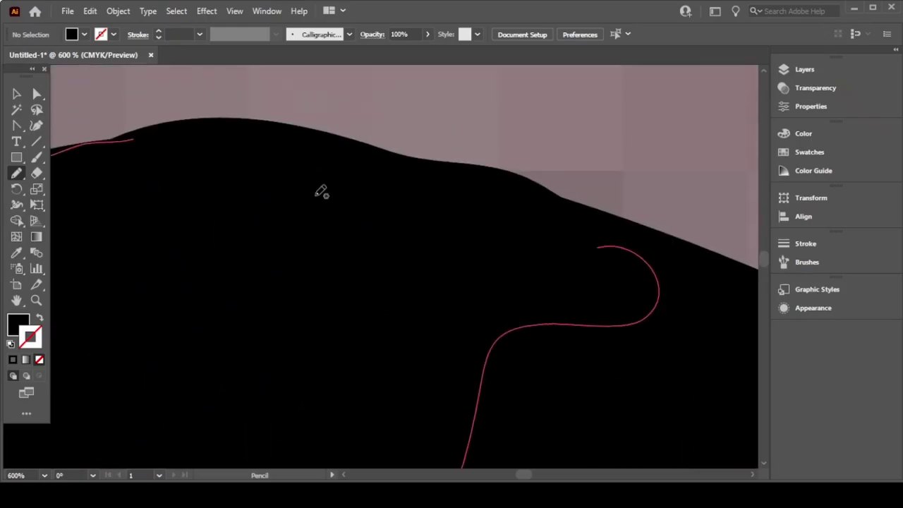
pyautogui.scroll(1, 323, 191)
pyautogui.scroll(1, 313, 211)
pyautogui.scroll(-2, 313, 215)
pyautogui.scroll(-3, 312, 214)
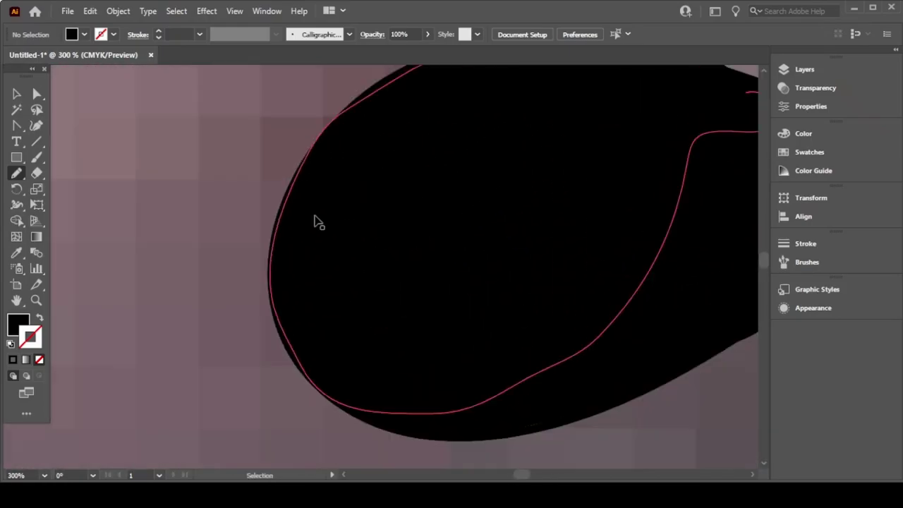
pyautogui.scroll(-6, 317, 221)
pyautogui.scroll(5, 322, 207)
pyautogui.scroll(2, 322, 213)
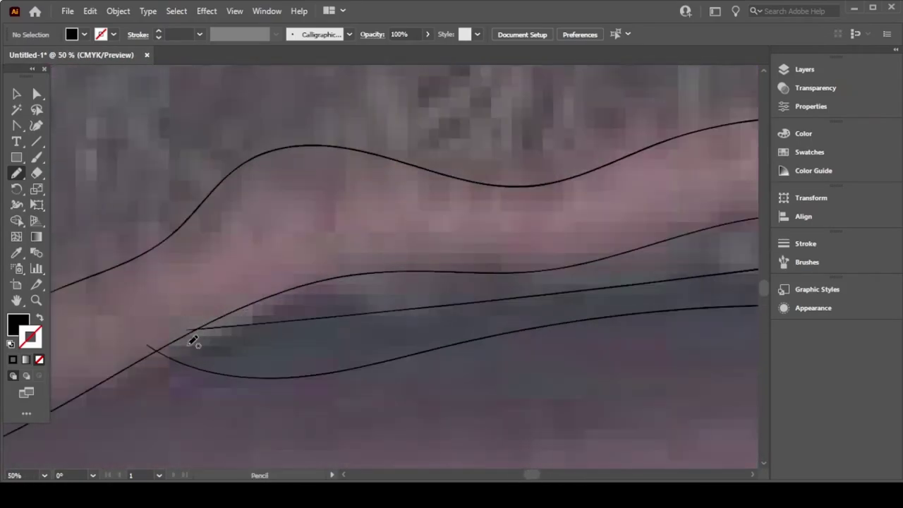
# Step: Pen a path along the lower lip to the mouth's end and back along the upper lip
pyautogui.press('p')
pyautogui.click(157, 351)
pyautogui.moveTo(419, 352)
pyautogui.mouseDown()
pyautogui.moveTo(499, 309)
pyautogui.moveTo(605, 298)
pyautogui.mouseUp()
pyautogui.hscroll(5, 732, 347)
pyautogui.hscroll(4, 598, 325)
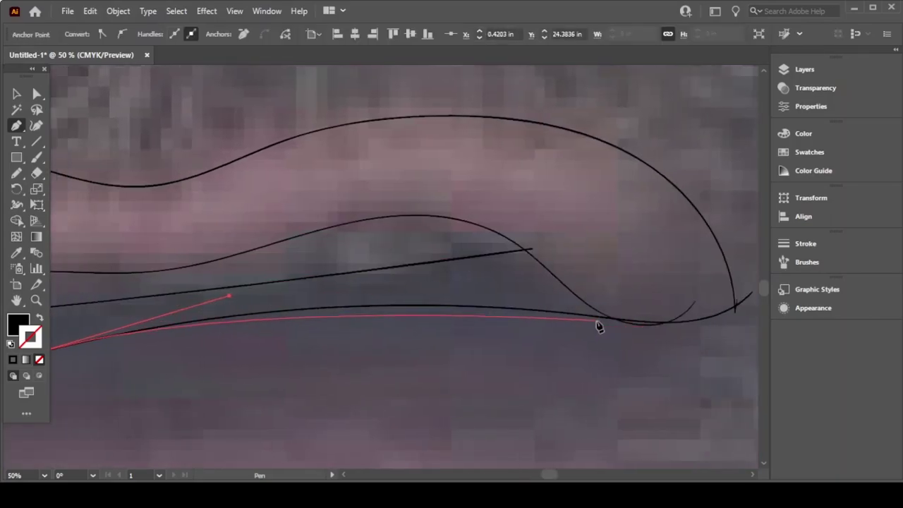
pyautogui.moveTo(577, 315); pyautogui.dragTo(636, 327)
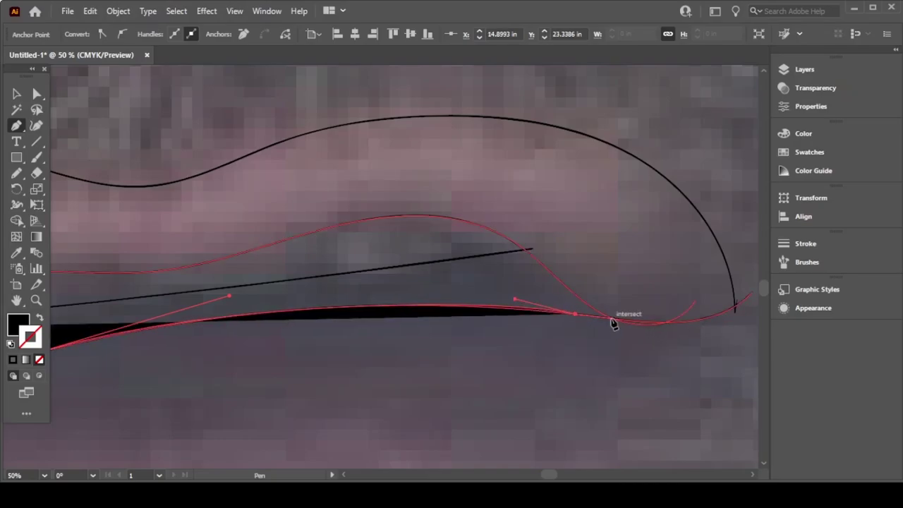
pyautogui.click(612, 319)
pyautogui.moveTo(525, 250); pyautogui.dragTo(471, 192)
pyautogui.hscroll(-3, 296, 263)
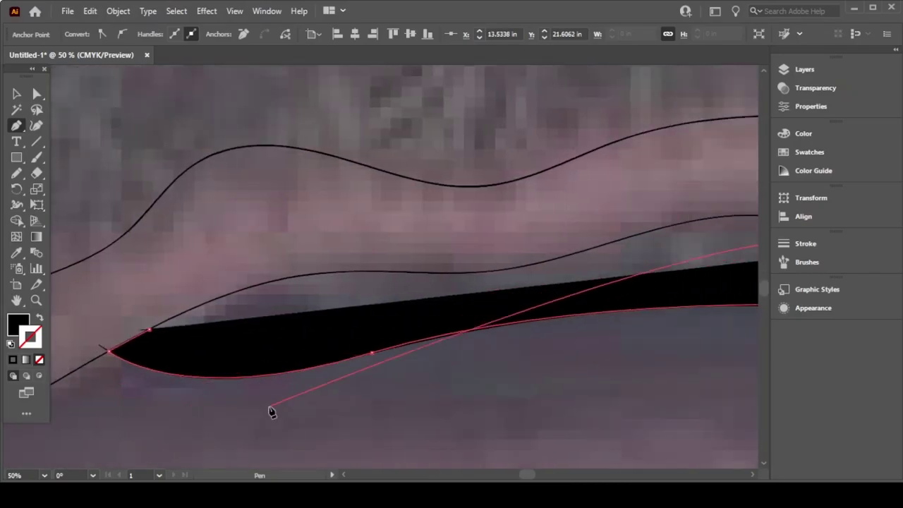
# Step: Close the mouth shape along the upper lip with a black fill, then deselect it
pyautogui.hotkey('shift', 'x')
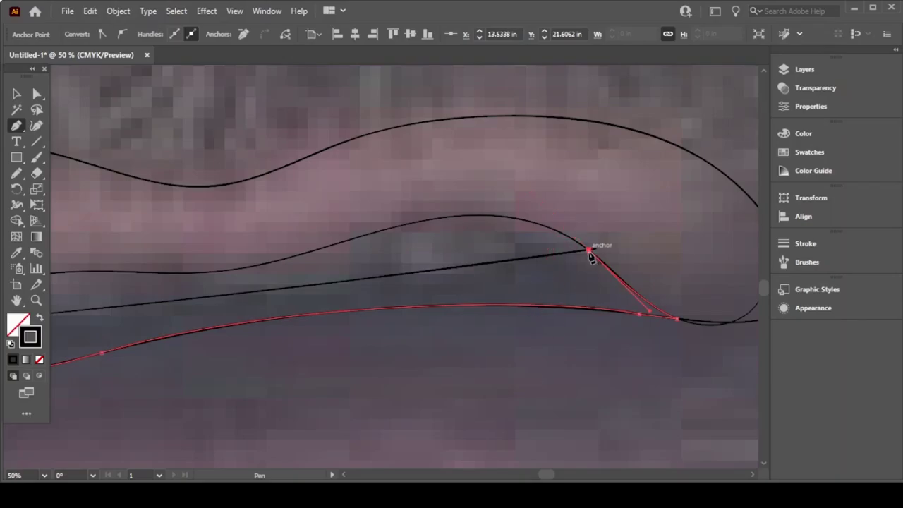
pyautogui.moveTo(589, 255); pyautogui.dragTo(222, 337)
pyautogui.hotkey('shift', 'x')
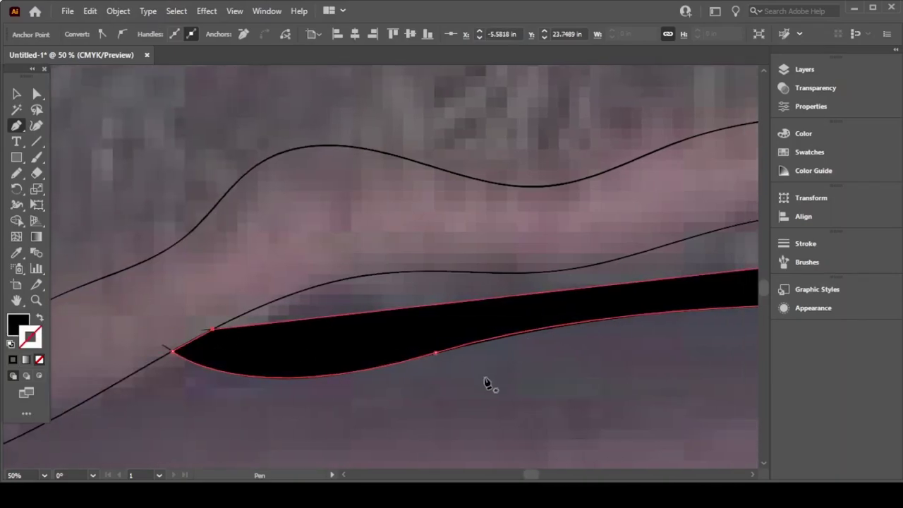
pyautogui.hscroll(2, 279, 355)
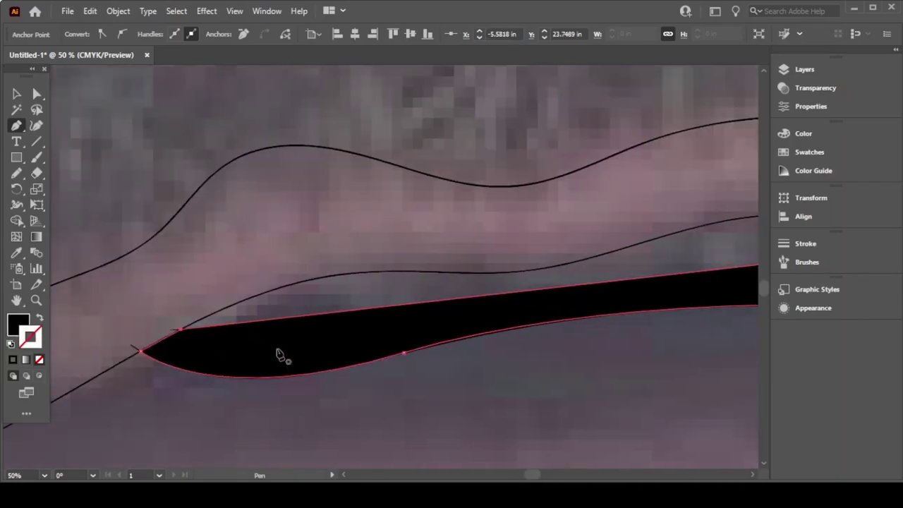
pyautogui.click(355, 311)
pyautogui.moveTo(236, 323); pyautogui.dragTo(168, 359)
pyautogui.press('v')
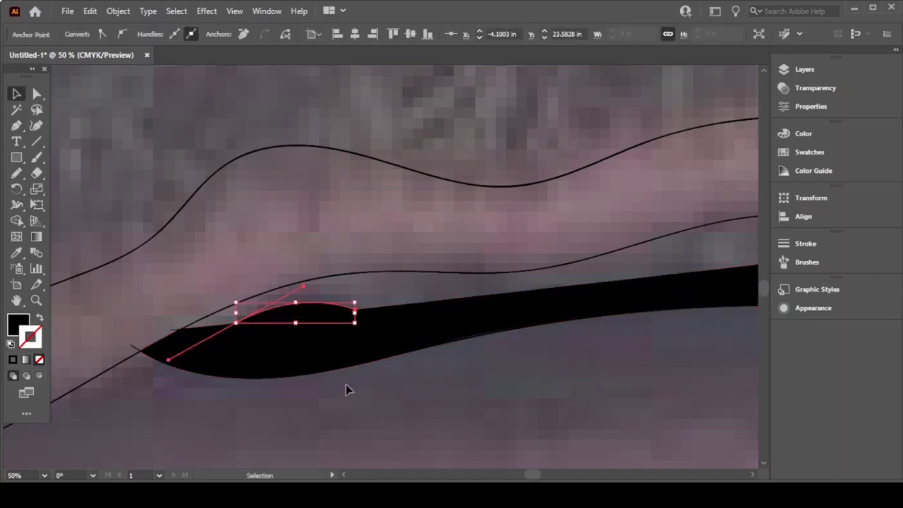
pyautogui.click(345, 390)
pyautogui.press('n')
pyautogui.hotkey('ctrl', '-')
pyautogui.hotkey('ctrl', '-')
pyautogui.hotkey('ctrl', '-')
pyautogui.hotkey('ctrl', '-')
pyautogui.hotkey('ctrl', '-')
pyautogui.hotkey('ctrl', '-')
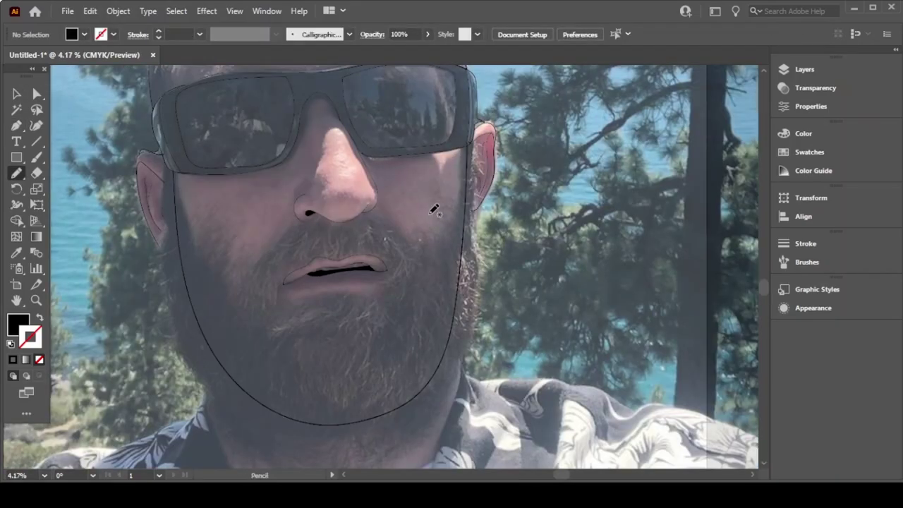
# Step: Pencil-trace the sunglasses bridge into a closed black fill, including its top-left corner
pyautogui.scroll(5, 434, 209)
pyautogui.scroll(3, 437, 210)
pyautogui.scroll(3, 441, 210)
pyautogui.hscroll(-3, 443, 212)
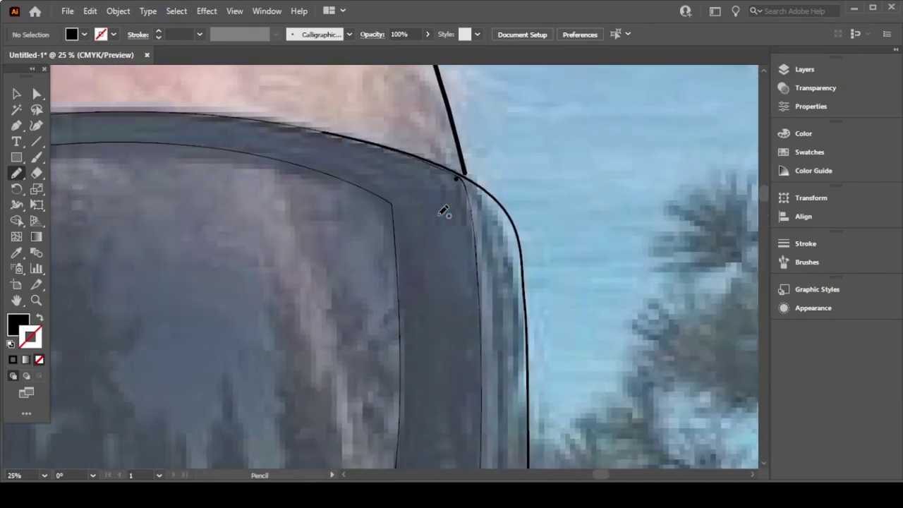
pyautogui.scroll(-3, 428, 211)
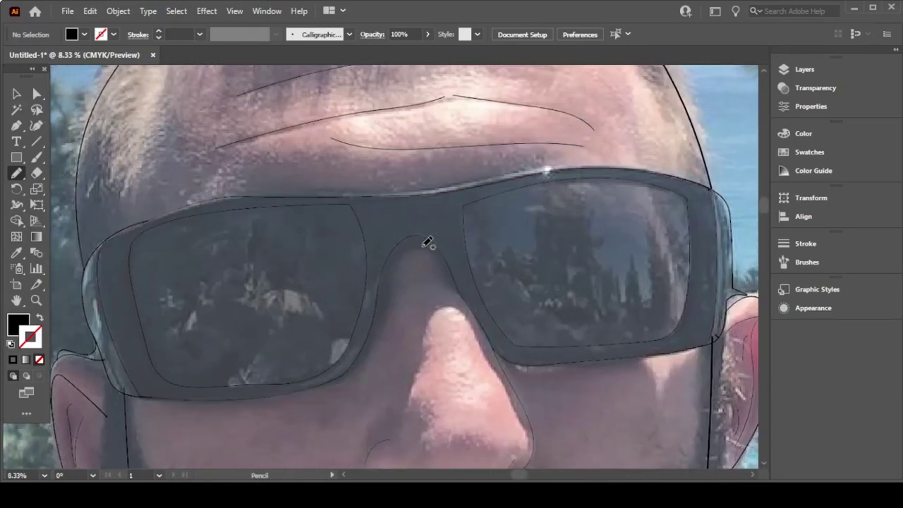
pyautogui.scroll(6, 428, 242)
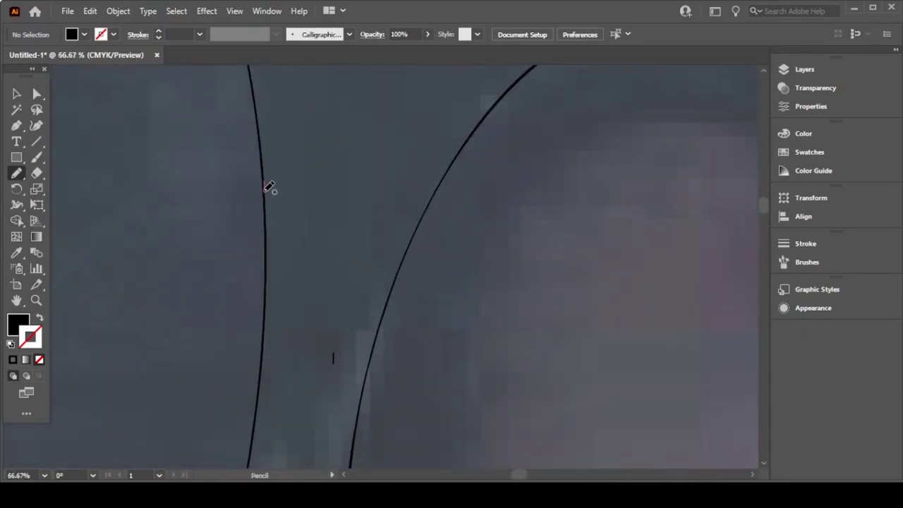
pyautogui.moveTo(263, 377); pyautogui.dragTo(361, 396)
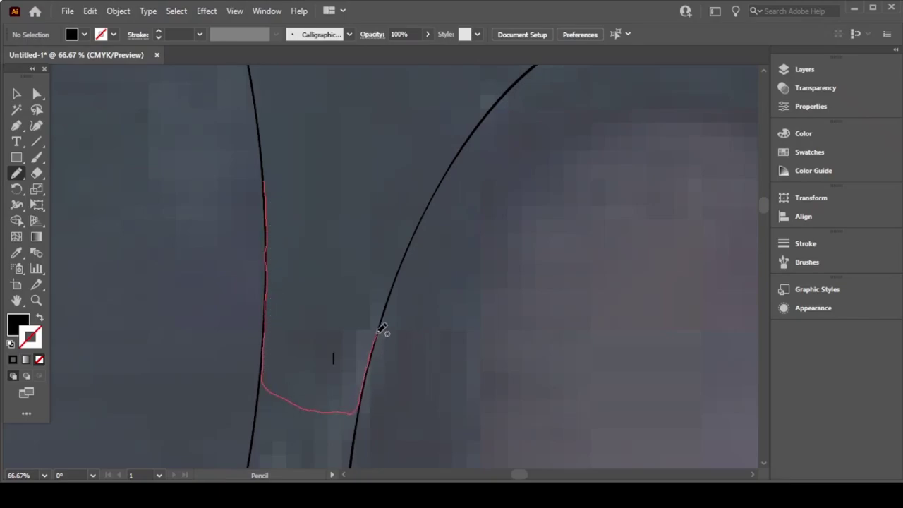
pyautogui.moveTo(455, 164); pyautogui.dragTo(259, 110)
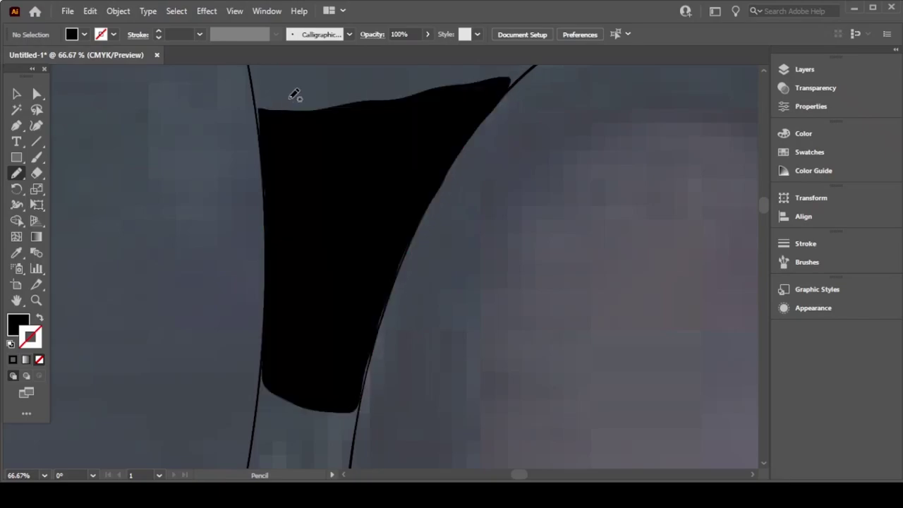
pyautogui.moveTo(263, 150); pyautogui.dragTo(290, 99)
# Step: Patch the bridge's left, bottom and right edges so its black fill is solid
pyautogui.moveTo(268, 127); pyautogui.dragTo(259, 111)
pyautogui.moveTo(270, 296); pyautogui.dragTo(267, 329)
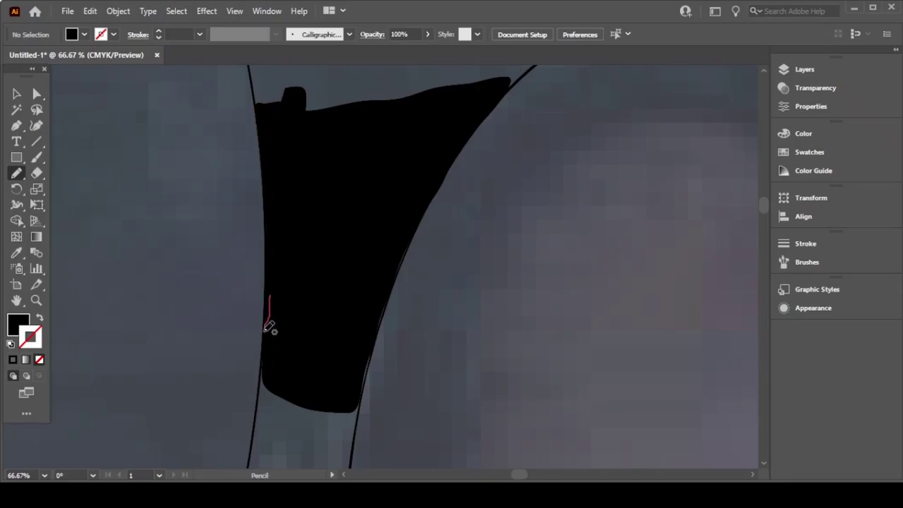
pyautogui.moveTo(259, 407); pyautogui.dragTo(270, 447)
pyautogui.moveTo(264, 392); pyautogui.dragTo(390, 292)
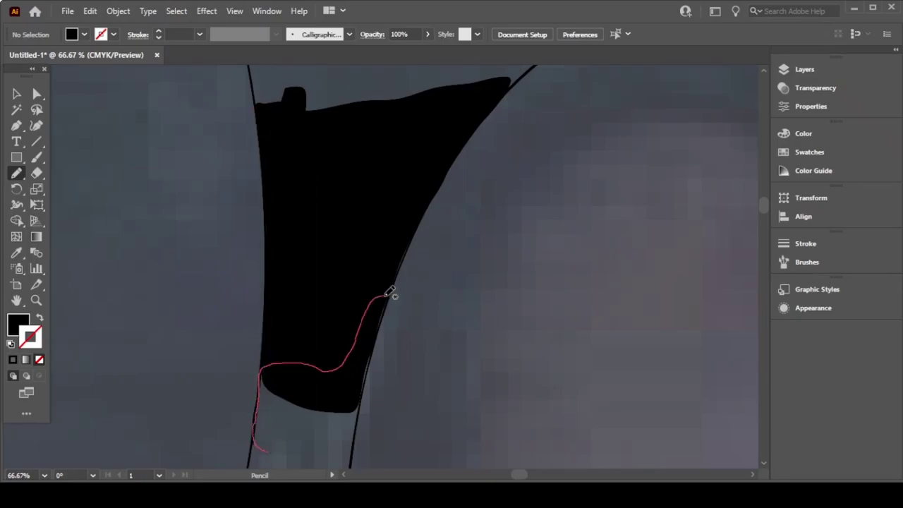
pyautogui.moveTo(369, 374); pyautogui.dragTo(292, 456)
pyautogui.moveTo(399, 283); pyautogui.dragTo(430, 207)
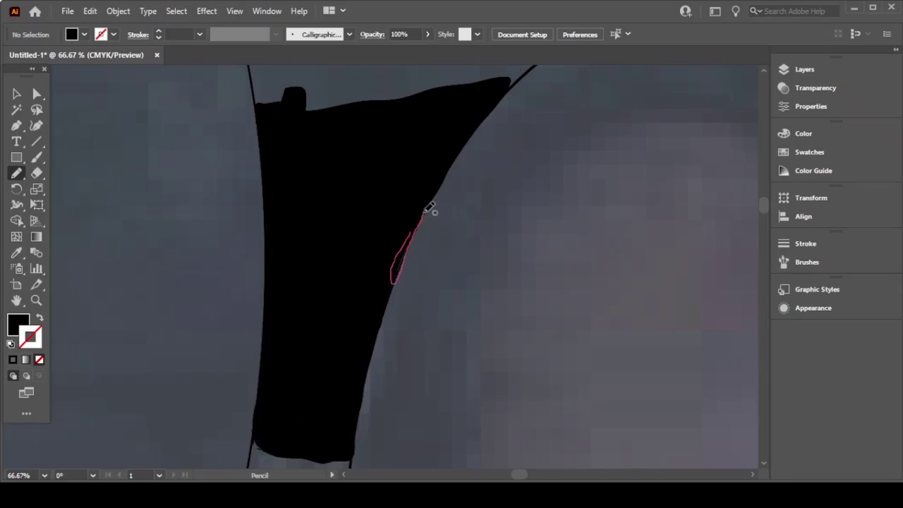
# Step: Black in the frame along the arc and the adjoining frame section
pyautogui.scroll(5, 434, 215)
pyautogui.hscroll(5, 434, 216)
pyautogui.moveTo(272, 280)
pyautogui.mouseDown()
pyautogui.moveTo(425, 201)
pyautogui.moveTo(585, 289)
pyautogui.moveTo(232, 322)
pyautogui.mouseUp()
pyautogui.scroll(-3, 433, 196)
pyautogui.hscroll(5, 432, 196)
pyautogui.moveTo(123, 120)
pyautogui.mouseDown()
pyautogui.moveTo(187, 183)
pyautogui.moveTo(288, 369)
pyautogui.moveTo(449, 356)
pyautogui.mouseUp()
pyautogui.moveTo(409, 173); pyautogui.dragTo(146, 85)
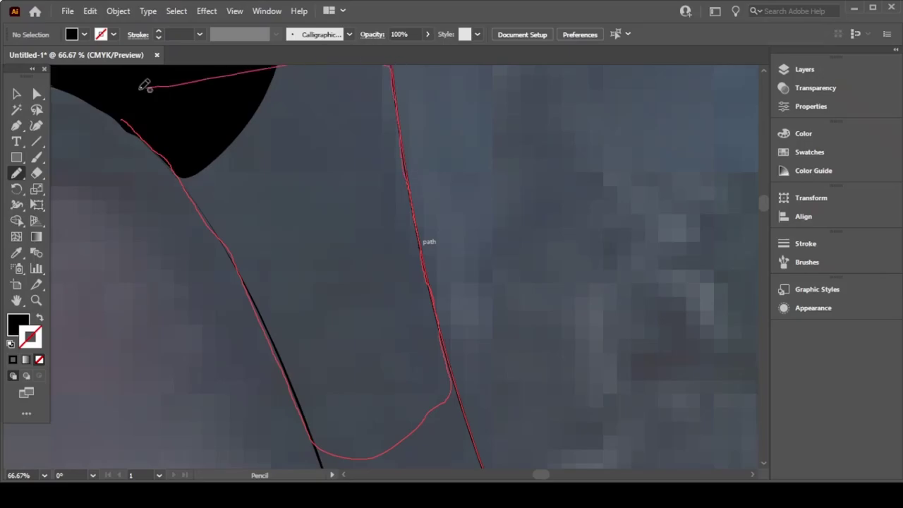
# Step: Fill the frame's next section black with a closed pencil loop
pyautogui.scroll(-3, 323, 212)
pyautogui.hscroll(3, 276, 202)
pyautogui.moveTo(276, 210)
pyautogui.mouseDown()
pyautogui.moveTo(321, 339)
pyautogui.moveTo(309, 454)
pyautogui.mouseUp()
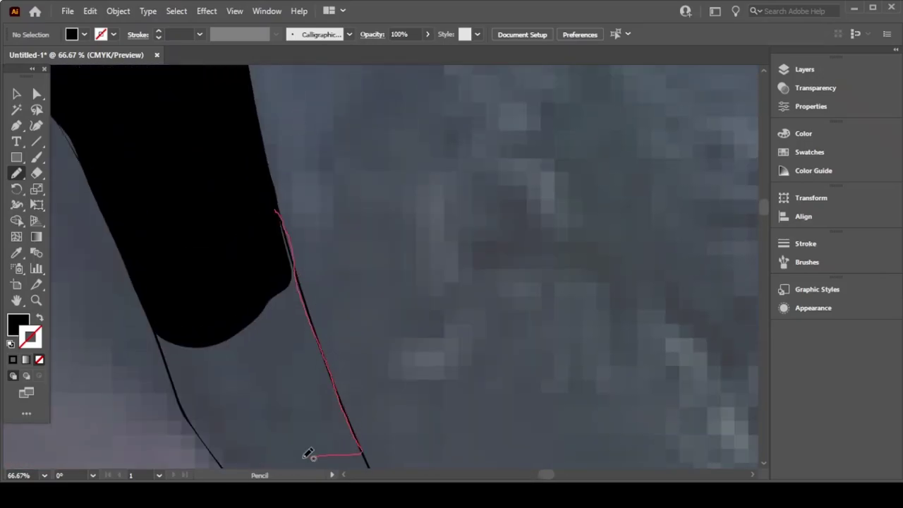
pyautogui.moveTo(189, 411); pyautogui.dragTo(261, 194)
# Step: Black in the frame strip on the right and merge it into the frame
pyautogui.scroll(-3, 308, 288)
pyautogui.hscroll(3, 284, 268)
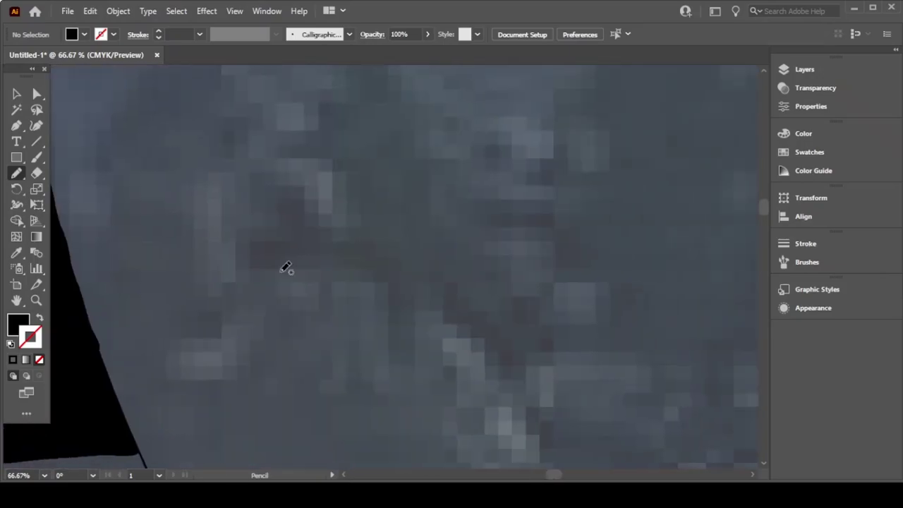
pyautogui.scroll(-3, 246, 279)
pyautogui.hscroll(-3, 246, 279)
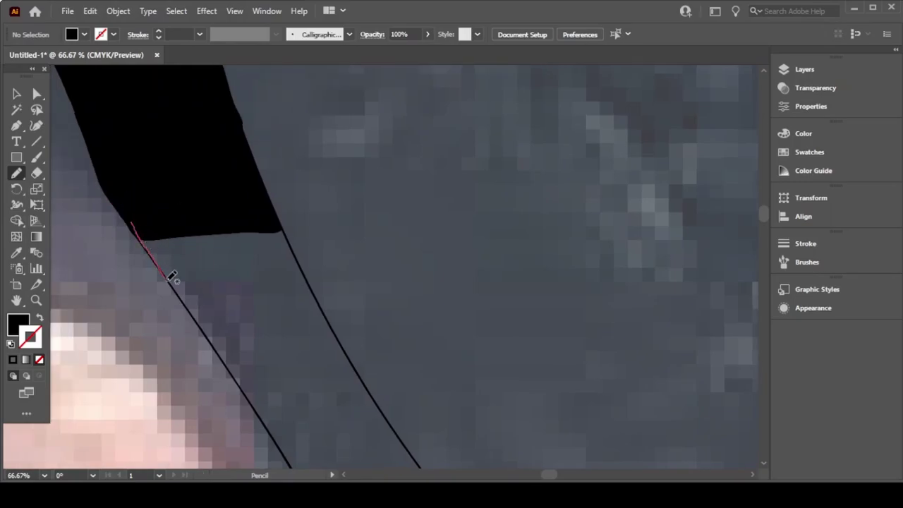
pyautogui.scroll(-3, 287, 363)
pyautogui.moveTo(253, 86); pyautogui.dragTo(345, 240)
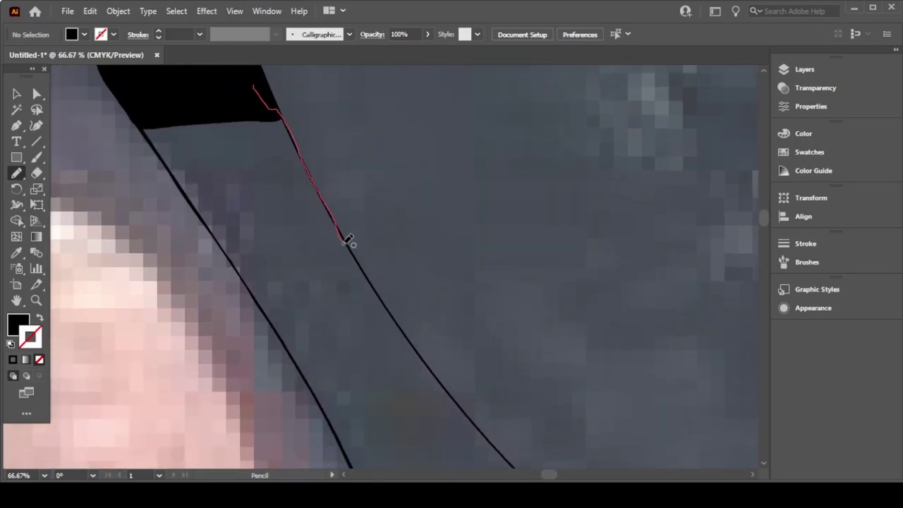
pyautogui.moveTo(437, 372); pyautogui.dragTo(344, 432)
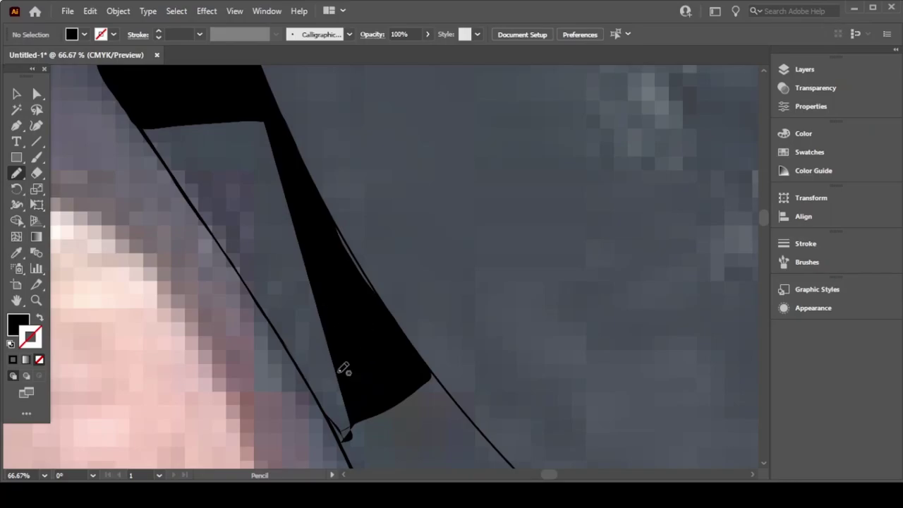
pyautogui.moveTo(289, 350); pyautogui.dragTo(286, 341)
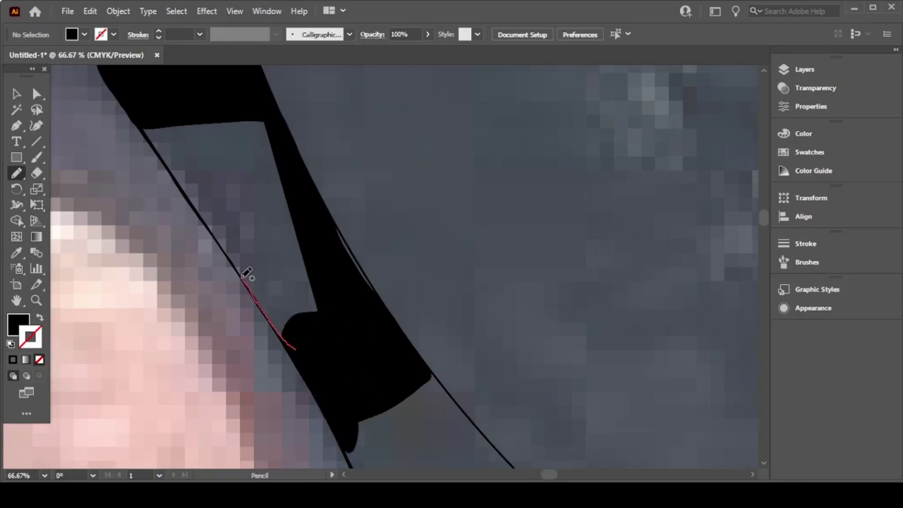
# Step: Fill the upper frame section and the frame along the lower curve black
pyautogui.moveTo(246, 273); pyautogui.dragTo(289, 231)
pyautogui.moveTo(308, 249)
pyautogui.mouseDown()
pyautogui.moveTo(336, 279)
pyautogui.moveTo(171, 128)
pyautogui.mouseUp()
pyautogui.scroll(-3, 343, 296)
pyautogui.scroll(-2, 262, 290)
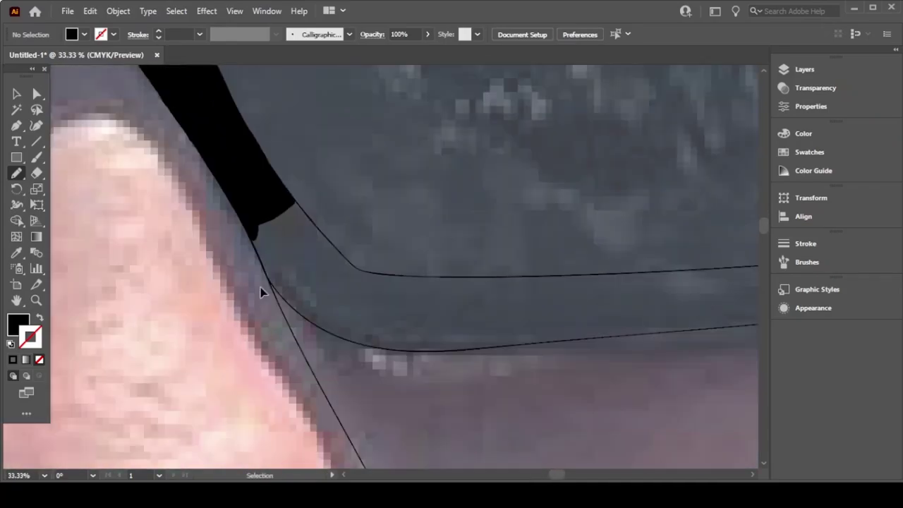
pyautogui.scroll(1, 284, 235)
pyautogui.scroll(2, 285, 215)
pyautogui.hscroll(-5, 285, 216)
pyautogui.moveTo(323, 70); pyautogui.dragTo(365, 419)
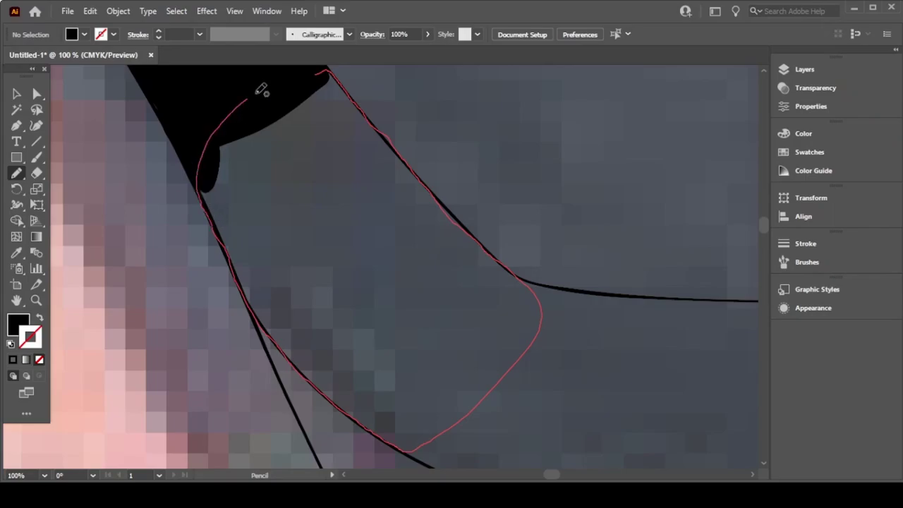
pyautogui.moveTo(365, 419); pyautogui.dragTo(262, 87)
pyautogui.moveTo(260, 189); pyautogui.dragTo(290, 232)
# Step: Black in the lower frame region toward the lens edge, closing the small lower-edge gap
pyautogui.scroll(-4, 290, 232)
pyautogui.hscroll(2, 308, 198)
pyautogui.moveTo(288, 115)
pyautogui.mouseDown()
pyautogui.moveTo(600, 359)
pyautogui.moveTo(389, 334)
pyautogui.moveTo(196, 270)
pyautogui.mouseUp()
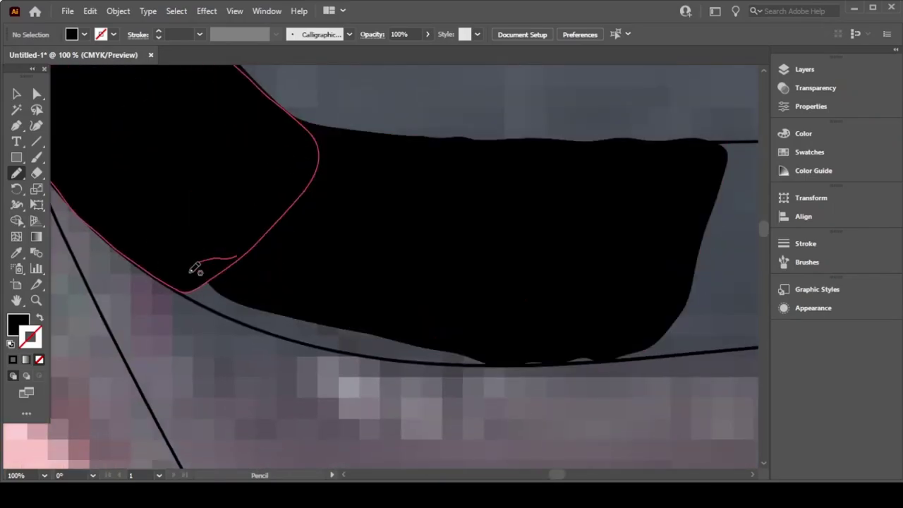
pyautogui.moveTo(258, 326); pyautogui.dragTo(290, 339)
pyautogui.moveTo(446, 319); pyautogui.dragTo(488, 354)
pyautogui.moveTo(423, 358)
pyautogui.mouseDown()
pyautogui.moveTo(356, 342)
pyautogui.moveTo(360, 349)
pyautogui.mouseUp()
pyautogui.moveTo(544, 352)
pyautogui.mouseDown()
pyautogui.moveTo(594, 371)
pyautogui.moveTo(607, 361)
pyautogui.mouseUp()
# Step: Fill the next frame section, the grey gap at the arm's top and the lower-left triangle black
pyautogui.hscroll(7, 491, 381)
pyautogui.hscroll(3, 492, 381)
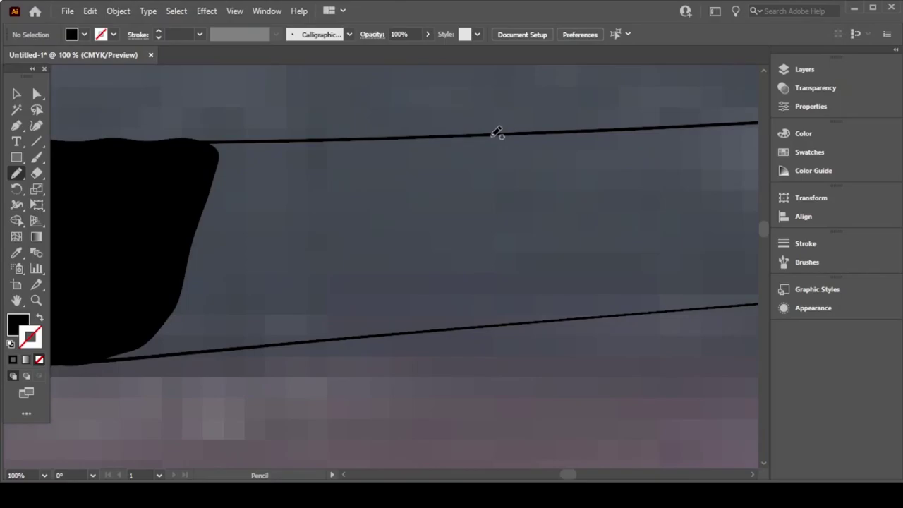
pyautogui.moveTo(493, 134); pyautogui.dragTo(504, 314)
pyautogui.moveTo(319, 337)
pyautogui.mouseDown()
pyautogui.moveTo(292, 146)
pyautogui.moveTo(346, 153)
pyautogui.mouseUp()
pyautogui.moveTo(236, 141); pyautogui.dragTo(251, 158)
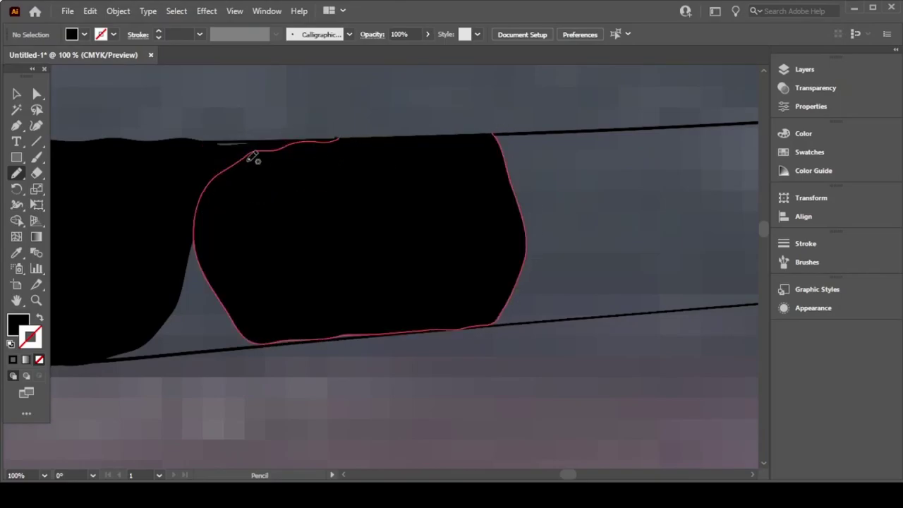
pyautogui.moveTo(167, 303)
pyautogui.mouseDown()
pyautogui.moveTo(204, 349)
pyautogui.moveTo(131, 353)
pyautogui.mouseUp()
pyautogui.moveTo(231, 340); pyautogui.dragTo(155, 341)
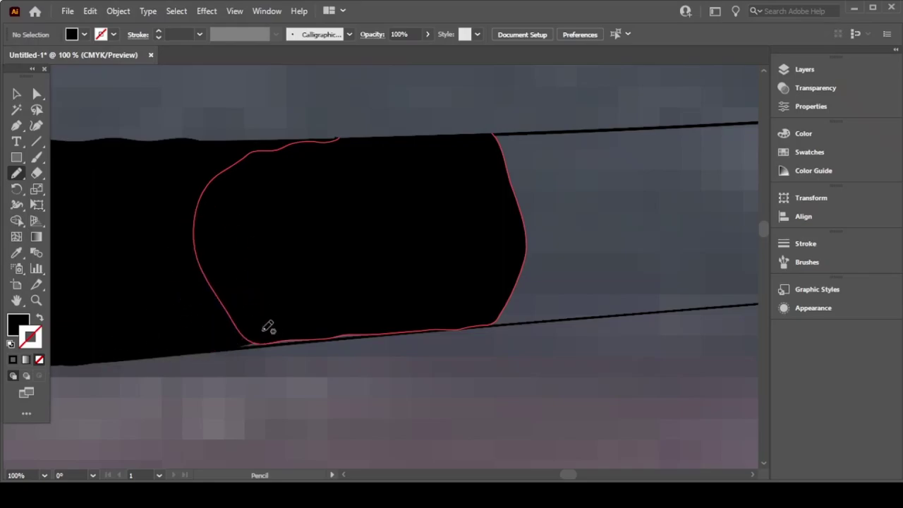
# Step: Fill the grey right part of the arm black and tidy its top edge
pyautogui.moveTo(647, 311); pyautogui.dragTo(729, 128)
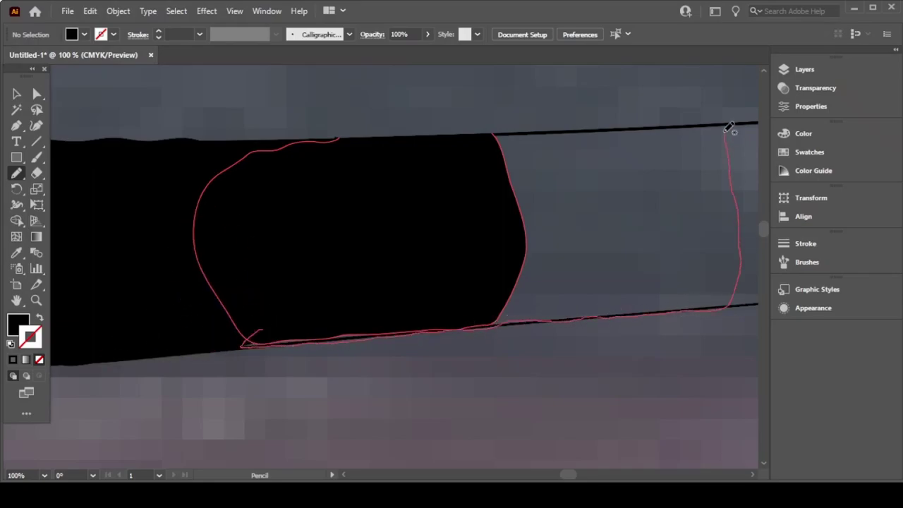
pyautogui.moveTo(589, 129); pyautogui.dragTo(493, 134)
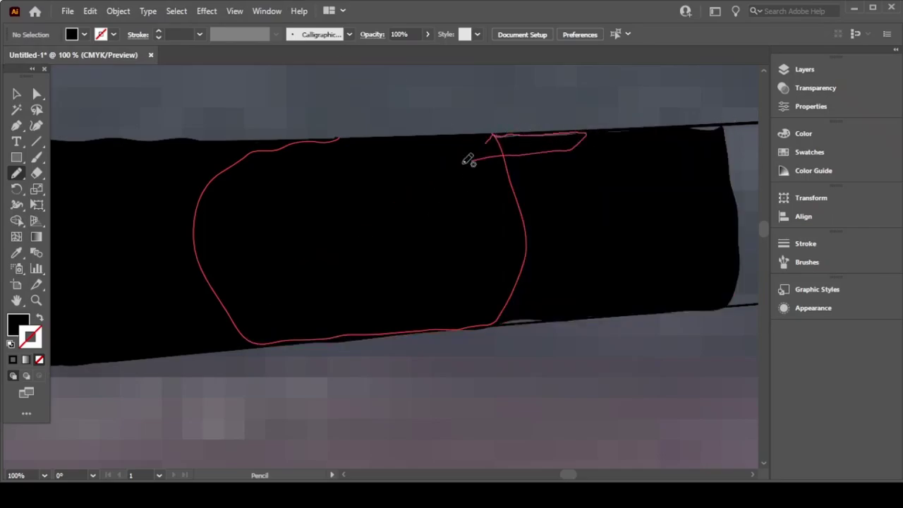
pyautogui.moveTo(644, 136); pyautogui.dragTo(634, 131)
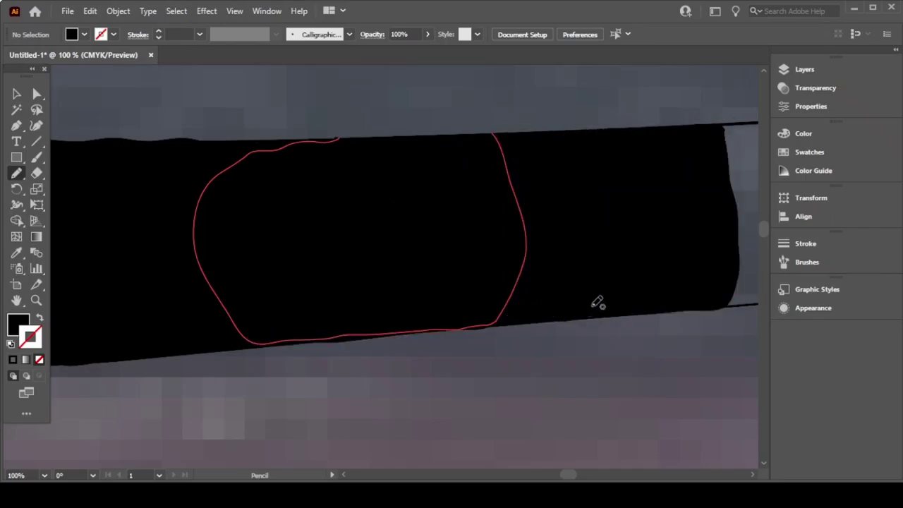
pyautogui.hscroll(10, 716, 163)
pyautogui.moveTo(196, 118)
pyautogui.mouseDown()
pyautogui.moveTo(337, 293)
pyautogui.moveTo(168, 161)
pyautogui.mouseUp()
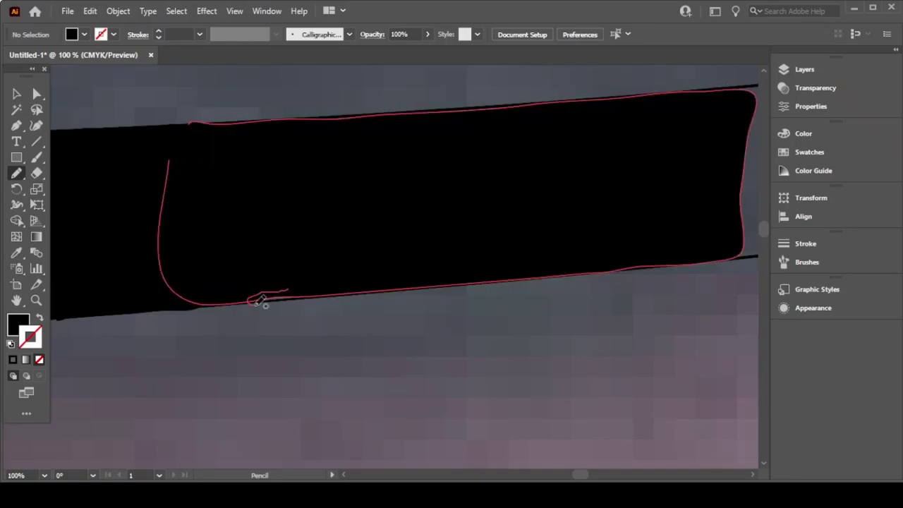
# Step: Blacken the arm's right end and remaining band along its bottom edge
pyautogui.hscroll(10, 651, 224)
pyautogui.moveTo(677, 86)
pyautogui.mouseDown()
pyautogui.moveTo(440, 242)
pyautogui.moveTo(597, 73)
pyautogui.mouseUp()
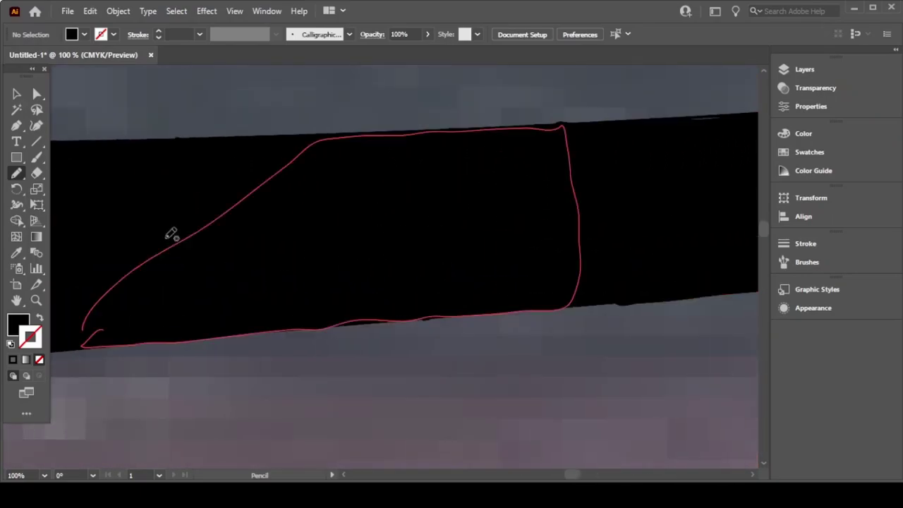
pyautogui.moveTo(275, 123); pyautogui.dragTo(396, 126)
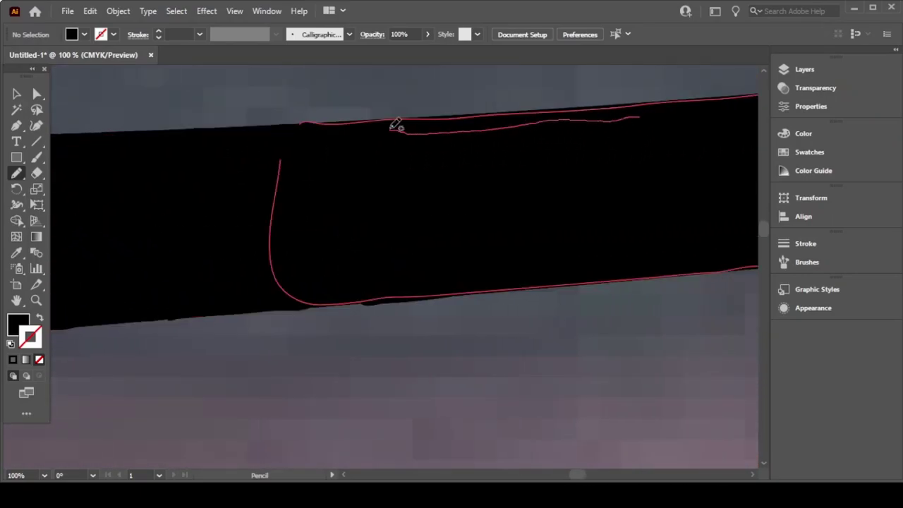
pyautogui.moveTo(575, 102); pyautogui.dragTo(585, 101)
pyautogui.hscroll(10, 599, 158)
pyautogui.moveTo(133, 265)
pyautogui.mouseDown()
pyautogui.moveTo(452, 65)
pyautogui.moveTo(131, 333)
pyautogui.mouseUp()
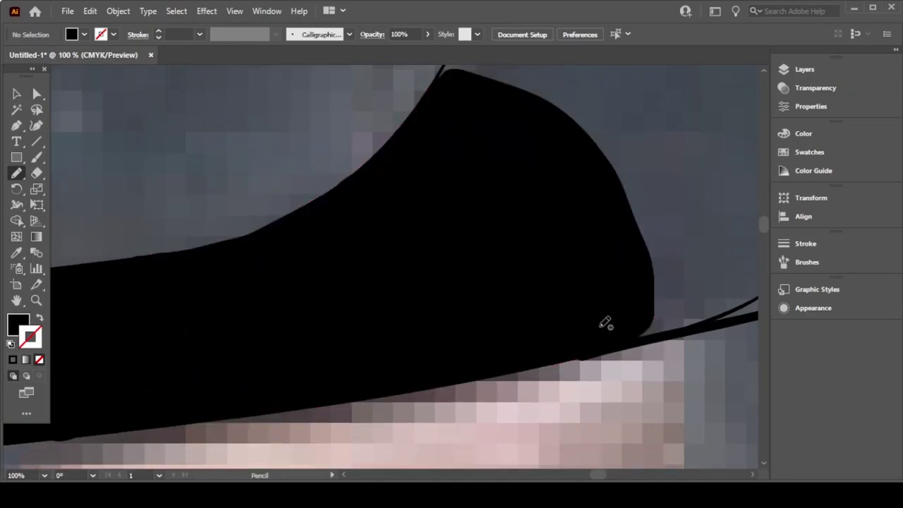
# Step: Fill the arm's curved end black and merge a strip traced down the frame edge
pyautogui.hscroll(5, 510, 273)
pyautogui.scroll(-5, 510, 272)
pyautogui.scroll(4, 508, 268)
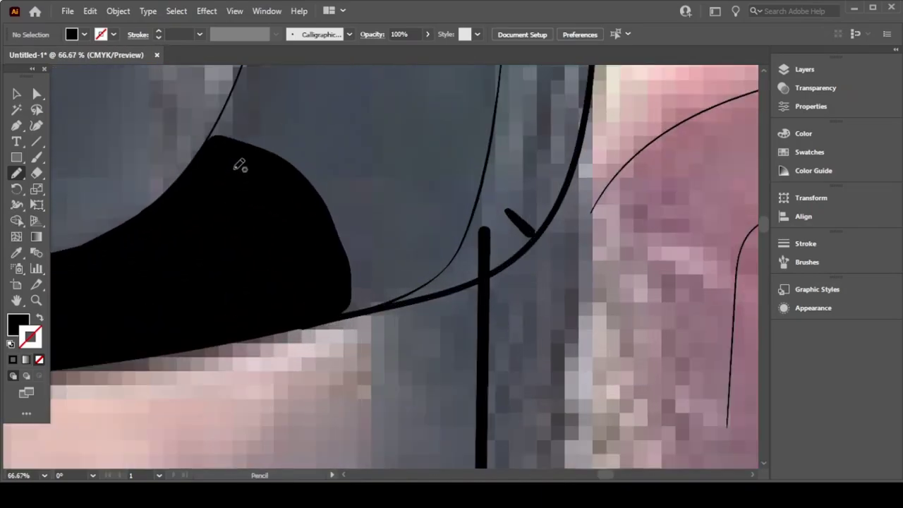
pyautogui.scroll(4, 240, 165)
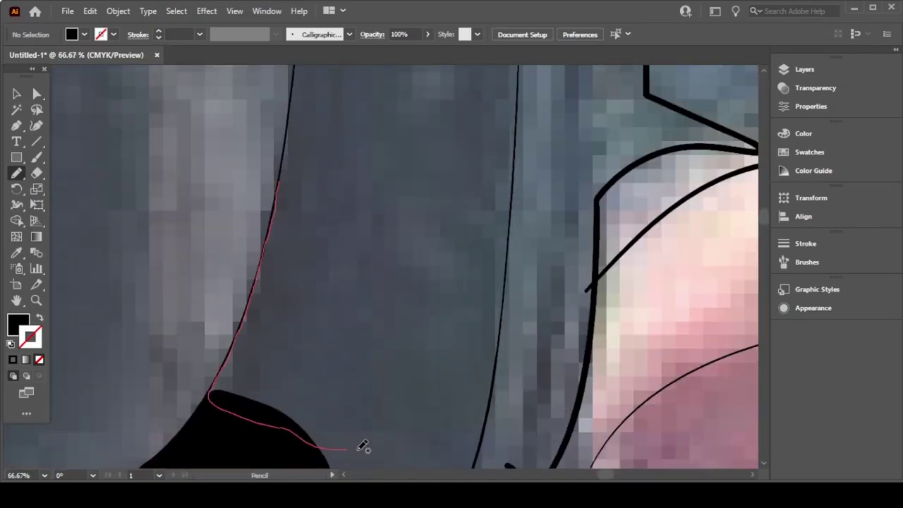
pyautogui.moveTo(234, 351); pyautogui.dragTo(289, 126)
pyautogui.scroll(-3, 295, 215)
pyautogui.hscroll(3, 295, 216)
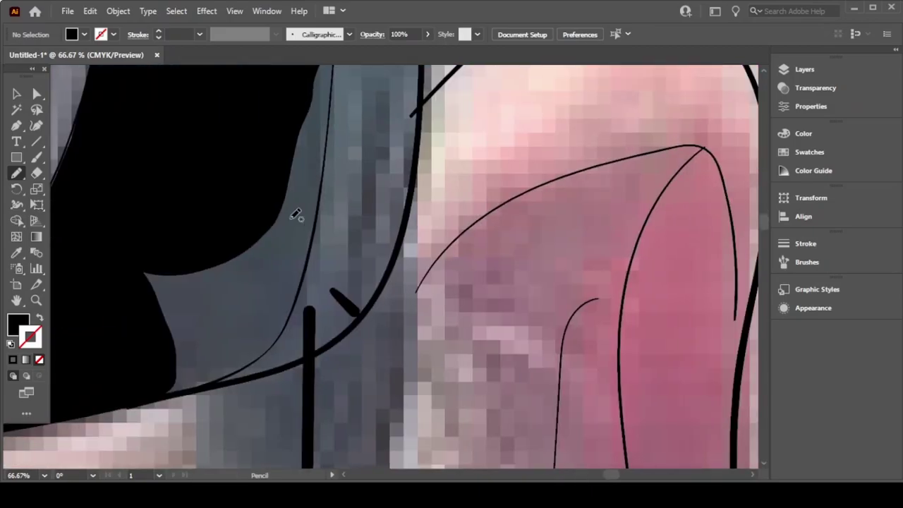
pyautogui.moveTo(323, 209); pyautogui.dragTo(260, 357)
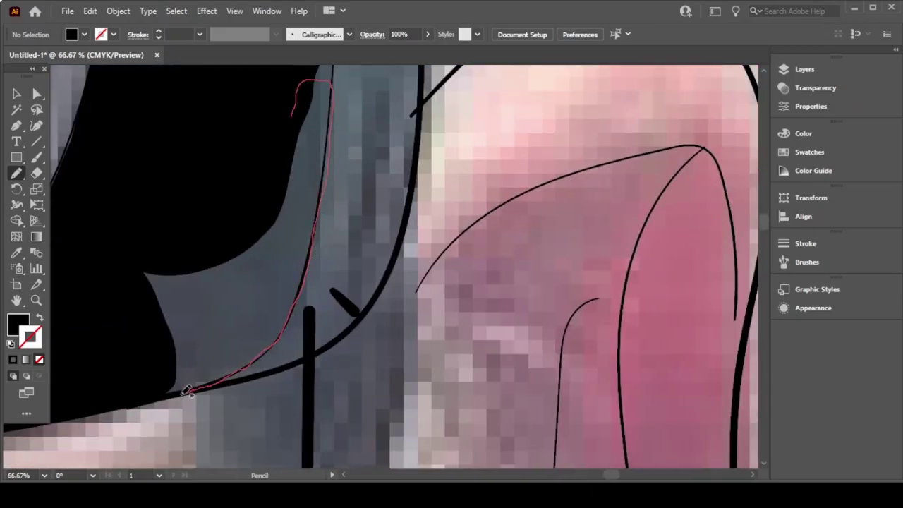
pyautogui.moveTo(187, 391); pyautogui.dragTo(182, 394)
# Step: Enclose the frame piece beside the lens, including its corner, into a black fill
pyautogui.scroll(1, 281, 346)
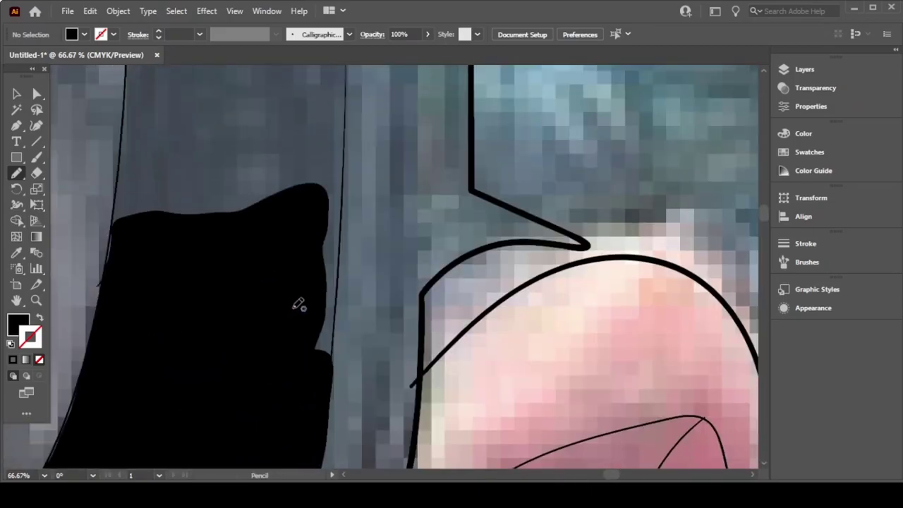
pyautogui.scroll(1, 296, 302)
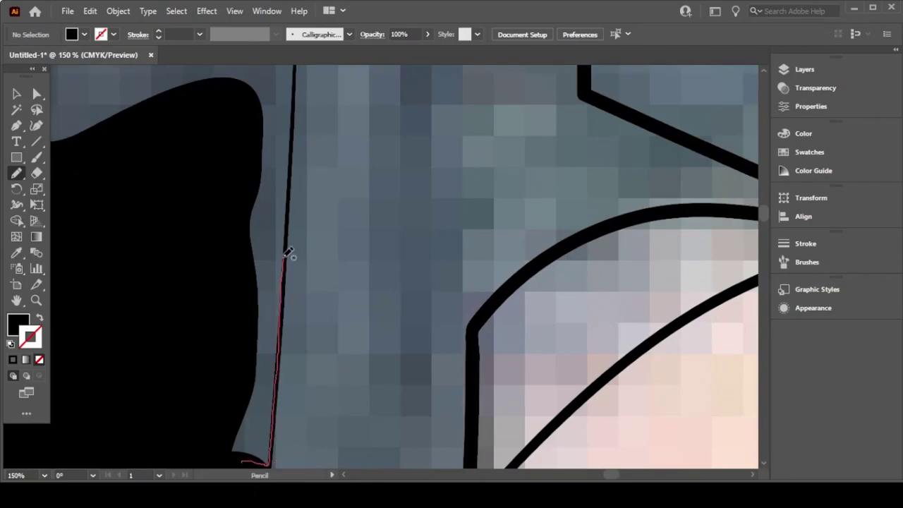
pyautogui.moveTo(278, 416); pyautogui.dragTo(296, 94)
pyautogui.scroll(3, 252, 378)
pyautogui.scroll(3, 252, 379)
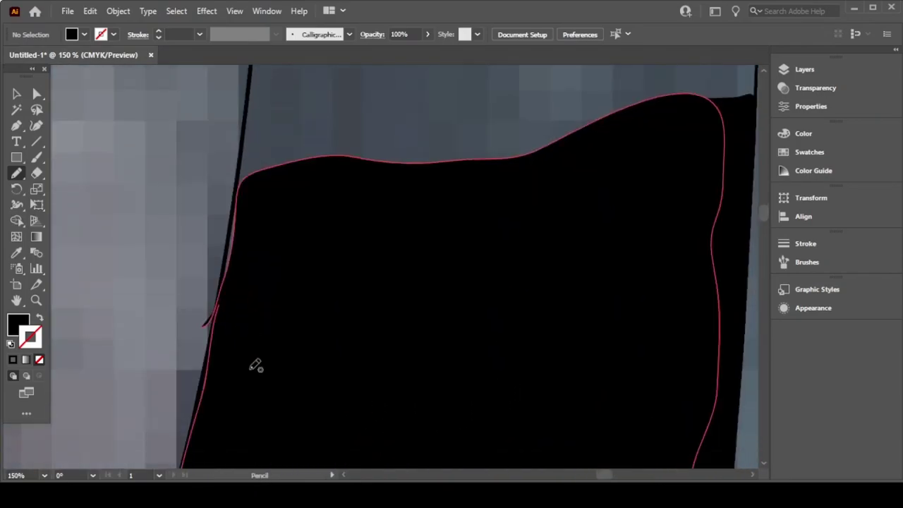
pyautogui.moveTo(245, 153)
pyautogui.mouseDown()
pyautogui.moveTo(270, 225)
pyautogui.moveTo(296, 87)
pyautogui.mouseUp()
pyautogui.scroll(-2, 325, 148)
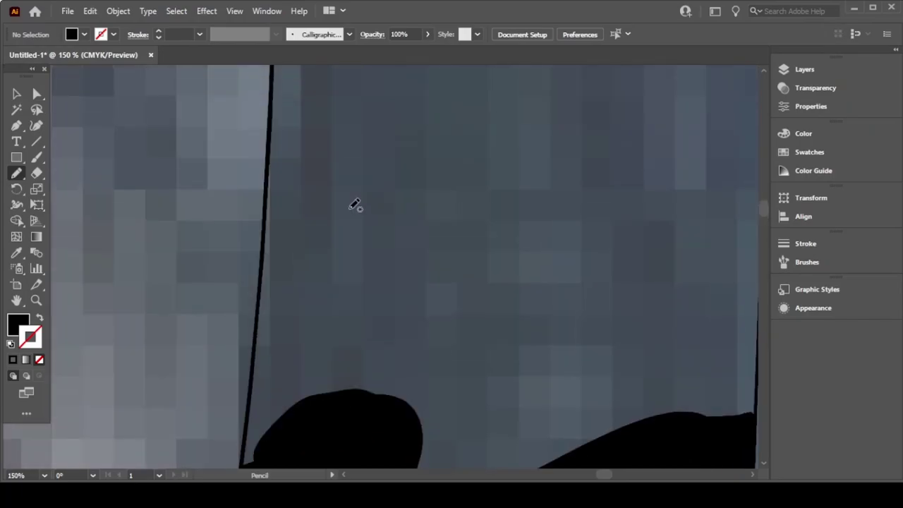
pyautogui.moveTo(328, 310)
pyautogui.mouseDown()
pyautogui.moveTo(463, 77)
pyautogui.moveTo(336, 72)
pyautogui.mouseUp()
# Step: Widen the black frame piece toward the lower right and merge its left and right edges
pyautogui.moveTo(502, 303); pyautogui.dragTo(554, 324)
pyautogui.moveTo(554, 135); pyautogui.dragTo(514, 261)
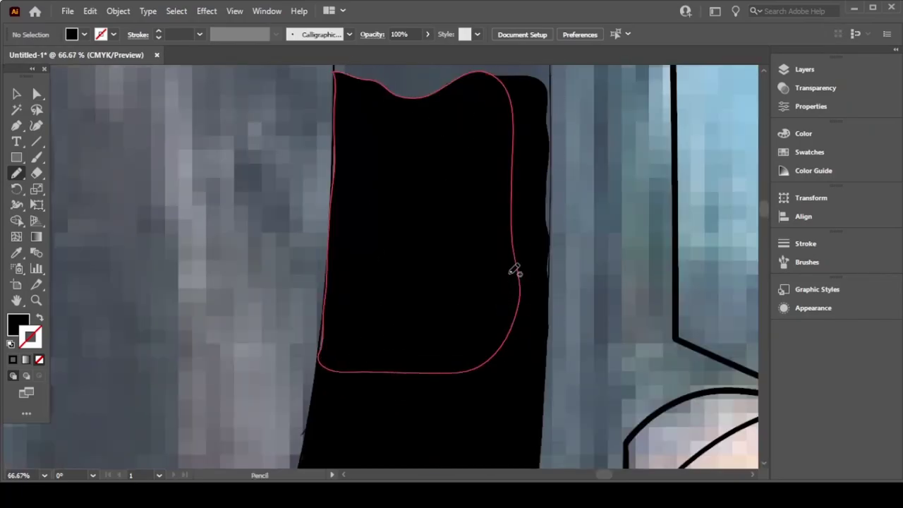
pyautogui.scroll(1, 514, 262)
pyautogui.moveTo(159, 310); pyautogui.dragTo(169, 274)
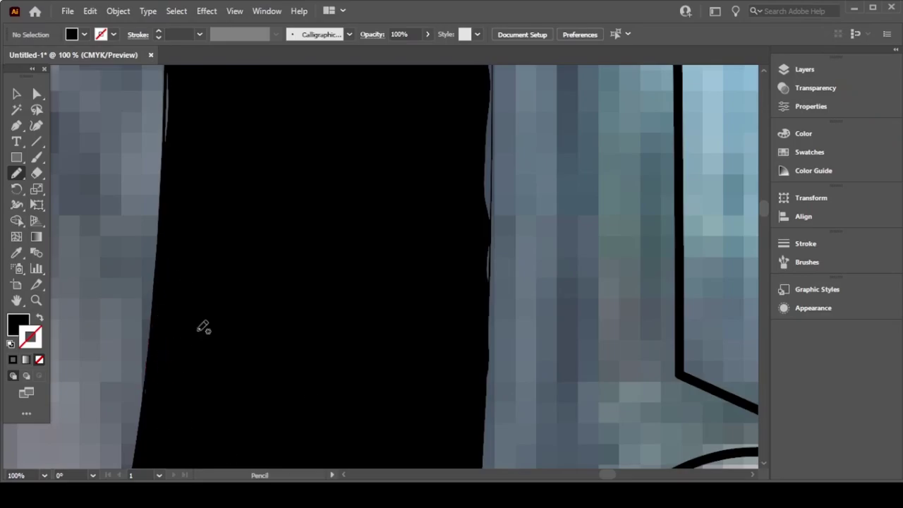
pyautogui.scroll(2, 173, 266)
pyautogui.scroll(1, 176, 339)
pyautogui.scroll(-2, 479, 314)
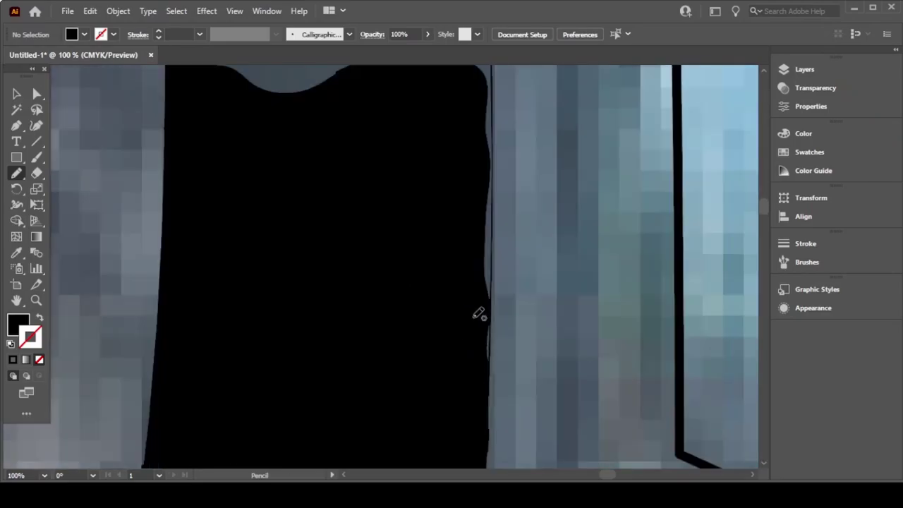
pyautogui.moveTo(479, 315); pyautogui.dragTo(487, 159)
pyautogui.scroll(1, 343, 224)
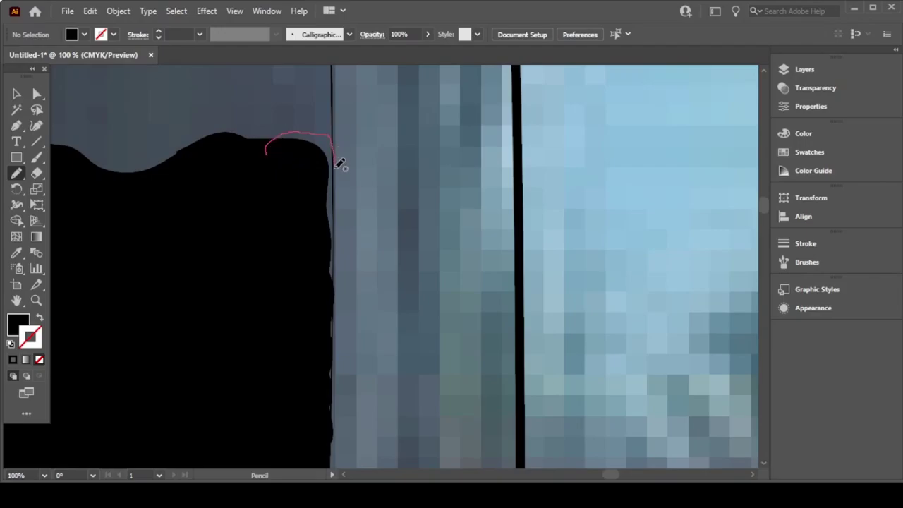
pyautogui.moveTo(340, 164); pyautogui.dragTo(331, 423)
# Step: Close a loop around the upper frame section down to the black area, filling it
pyautogui.scroll(-2, 296, 137)
pyautogui.scroll(-1, 316, 185)
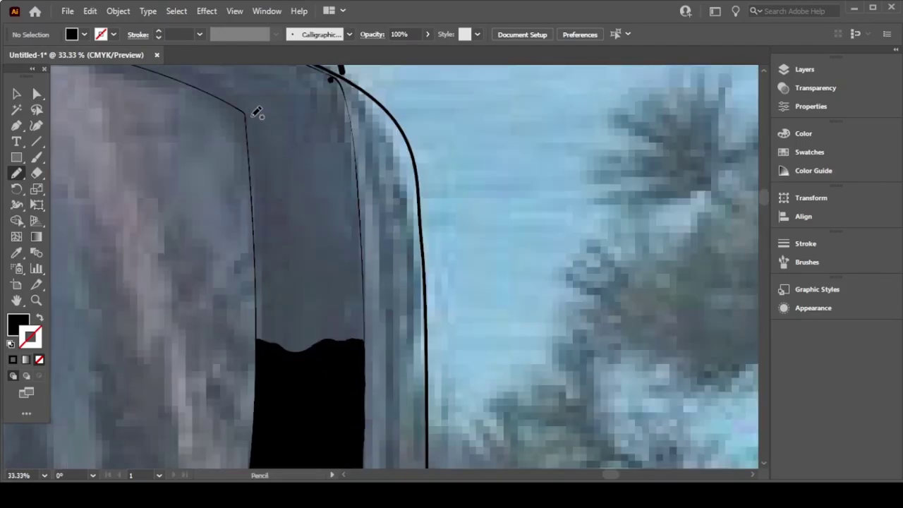
pyautogui.moveTo(366, 357); pyautogui.dragTo(260, 321)
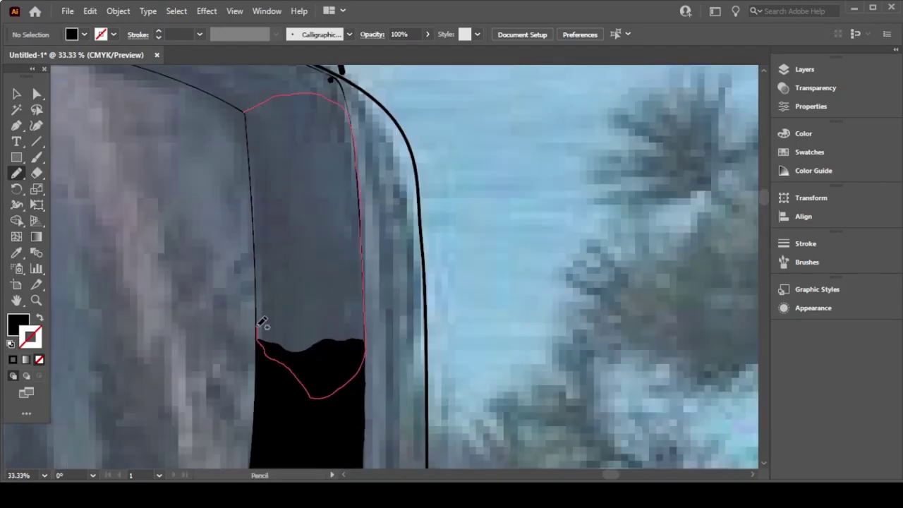
pyautogui.moveTo(251, 130); pyautogui.dragTo(248, 126)
pyautogui.scroll(1, 371, 278)
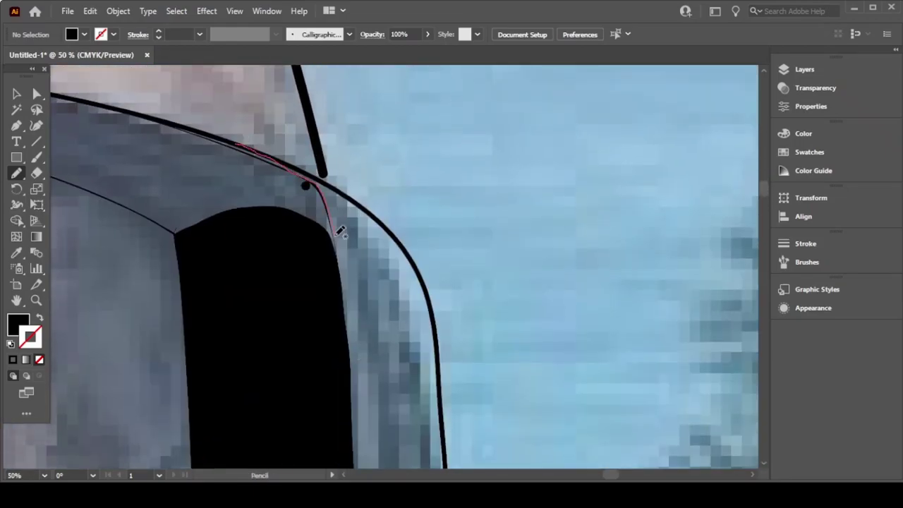
# Step: Black in the top corner of the sunglasses frame with pencil fills
pyautogui.moveTo(339, 232); pyautogui.dragTo(184, 235)
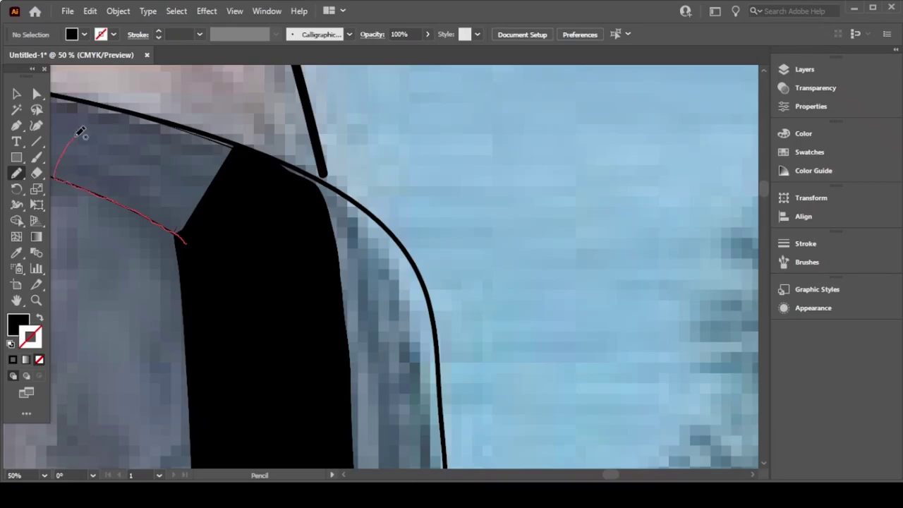
pyautogui.moveTo(211, 129); pyautogui.dragTo(228, 140)
pyautogui.scroll(5, 282, 311)
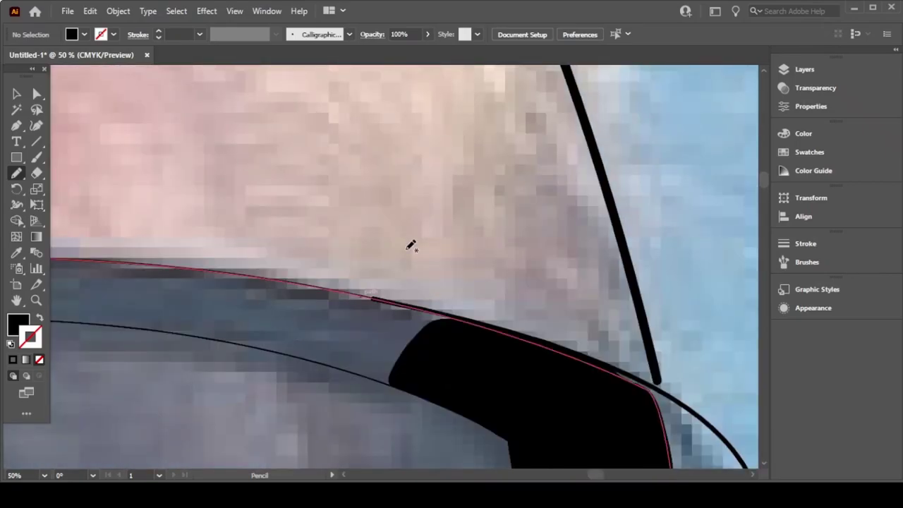
pyautogui.scroll(2, 275, 260)
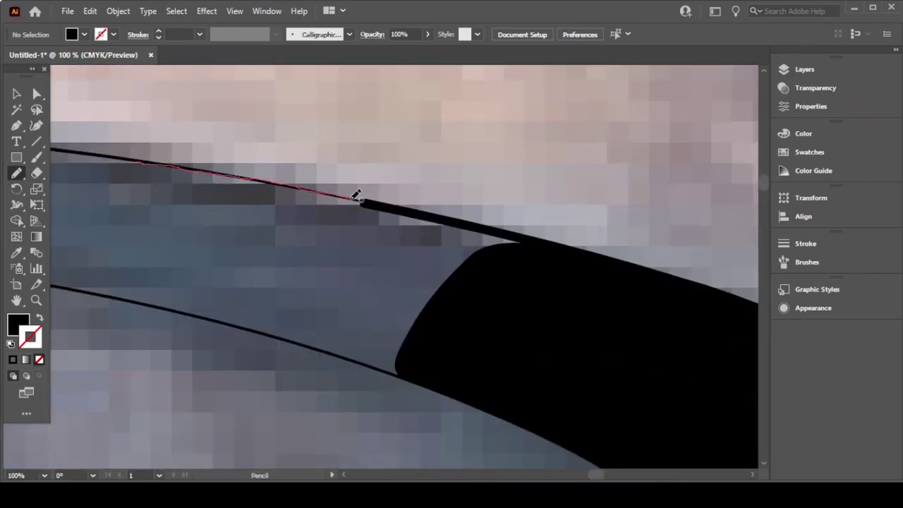
# Step: Fill the frame strip along its upper line black and touch up its lower edge
pyautogui.moveTo(356, 195)
pyautogui.mouseDown()
pyautogui.moveTo(530, 238)
pyautogui.moveTo(377, 362)
pyautogui.moveTo(242, 323)
pyautogui.mouseUp()
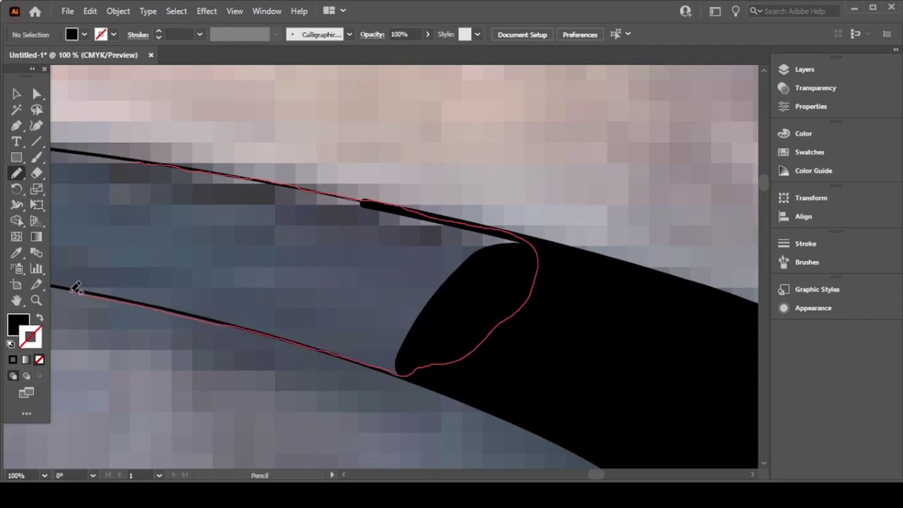
pyautogui.moveTo(76, 288)
pyautogui.mouseDown()
pyautogui.moveTo(147, 151)
pyautogui.moveTo(356, 200)
pyautogui.mouseUp()
pyautogui.hscroll(-5, 630, 201)
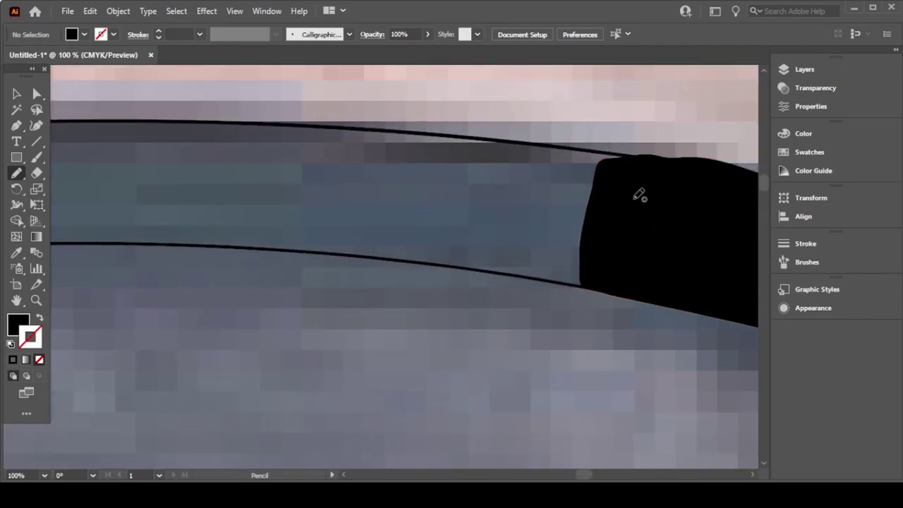
pyautogui.moveTo(557, 144)
pyautogui.mouseDown()
pyautogui.moveTo(365, 129)
pyautogui.moveTo(312, 247)
pyautogui.moveTo(520, 272)
pyautogui.moveTo(670, 218)
pyautogui.mouseUp()
pyautogui.moveTo(333, 248)
pyautogui.mouseDown()
pyautogui.moveTo(452, 262)
pyautogui.moveTo(428, 252)
pyautogui.mouseUp()
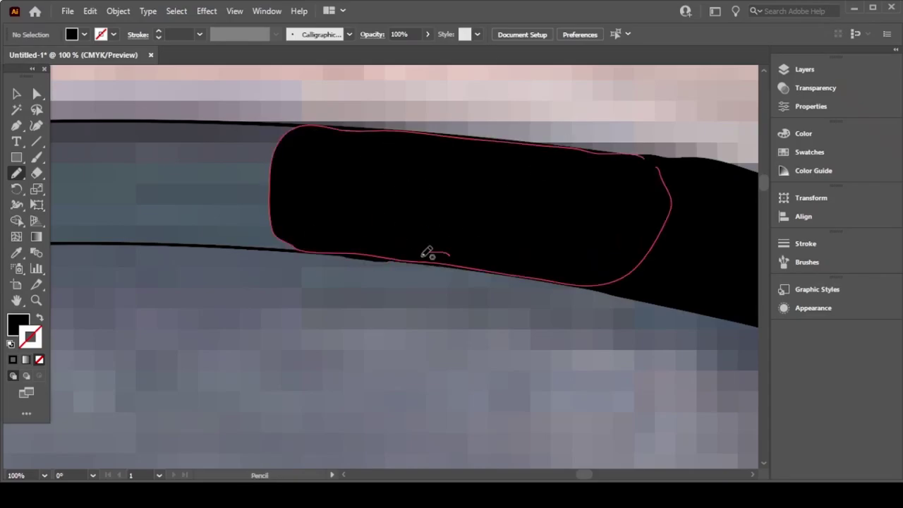
pyautogui.hscroll(-5, 343, 155)
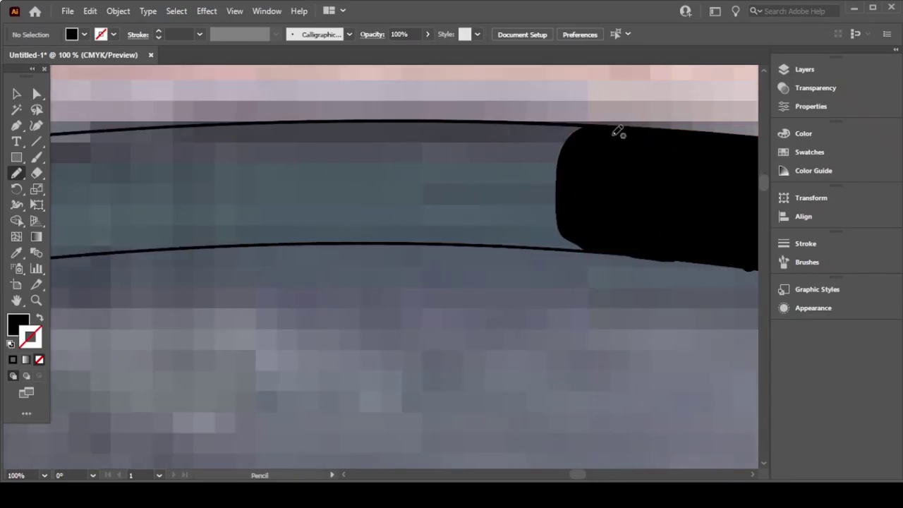
# Step: Fill the next stretch of the top frame bar, patching gaps on both edges
pyautogui.moveTo(136, 129); pyautogui.dragTo(144, 235)
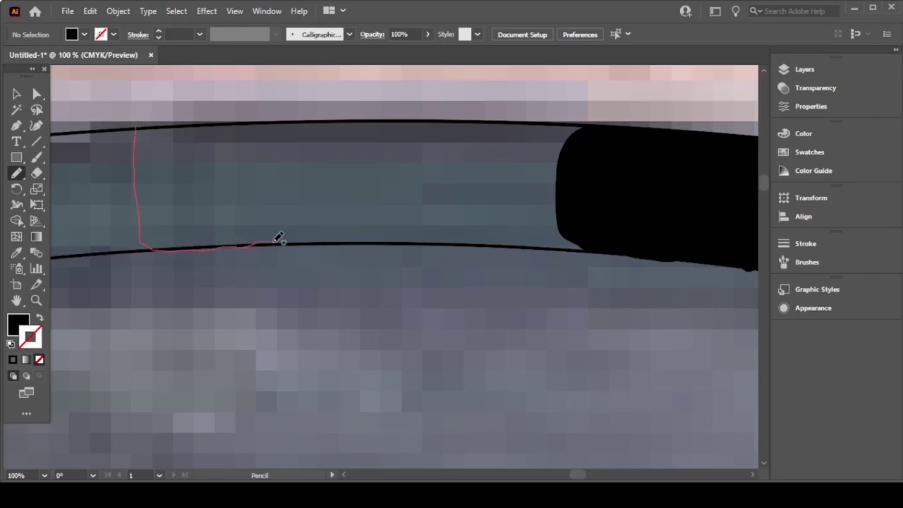
pyautogui.moveTo(482, 239); pyautogui.dragTo(611, 127)
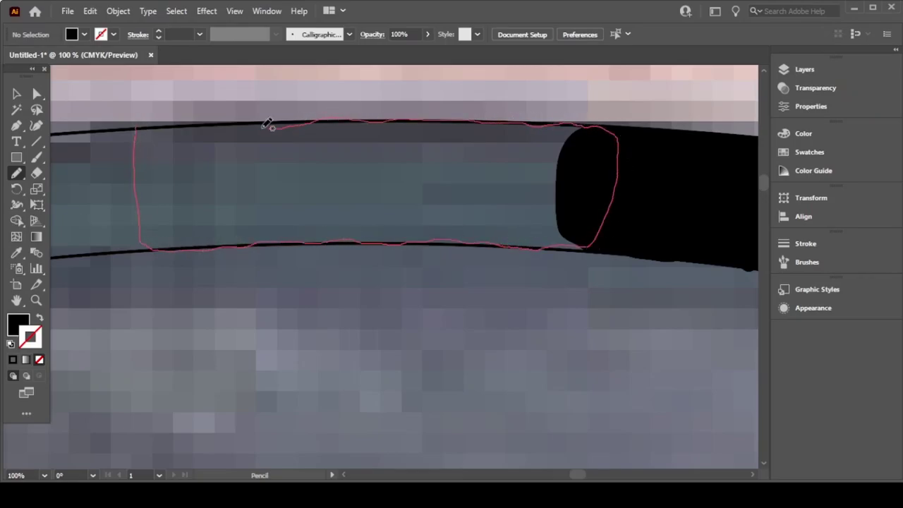
pyautogui.moveTo(266, 124); pyautogui.dragTo(138, 128)
pyautogui.moveTo(316, 127); pyautogui.dragTo(306, 137)
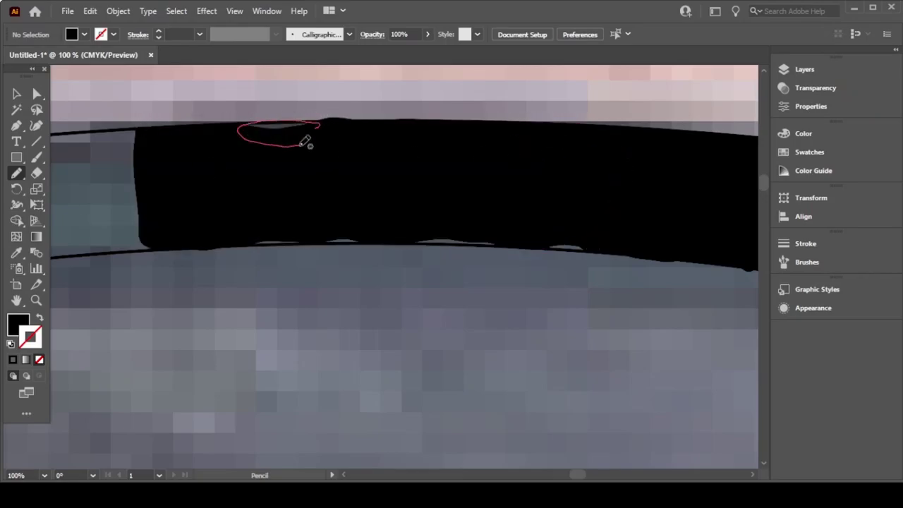
pyautogui.moveTo(564, 241); pyautogui.dragTo(258, 238)
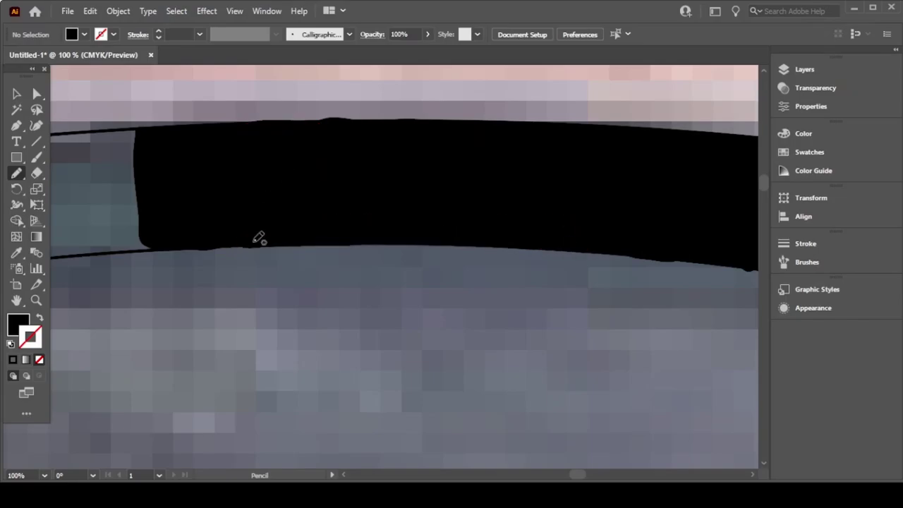
pyautogui.hscroll(-5, 186, 252)
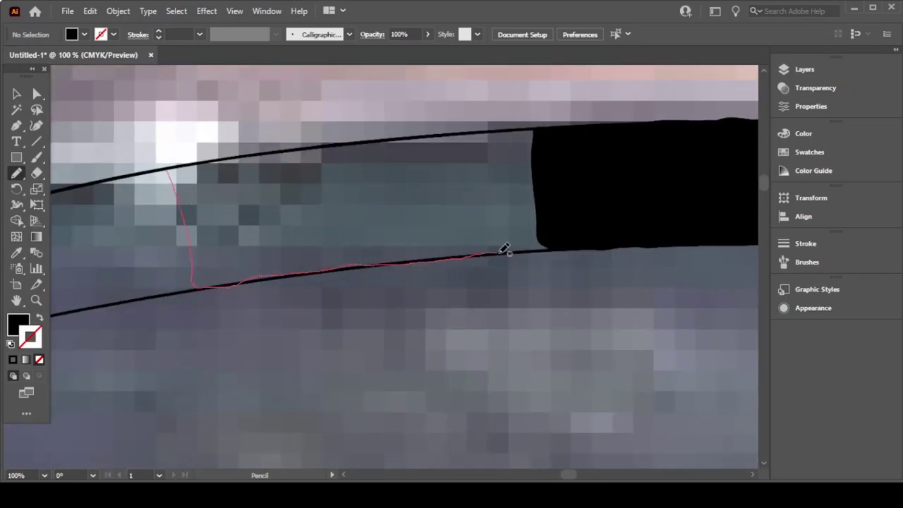
# Step: Fill the following bar sections between the frame's top and bottom lines
pyautogui.moveTo(504, 249); pyautogui.dragTo(539, 126)
pyautogui.moveTo(240, 155); pyautogui.dragTo(212, 156)
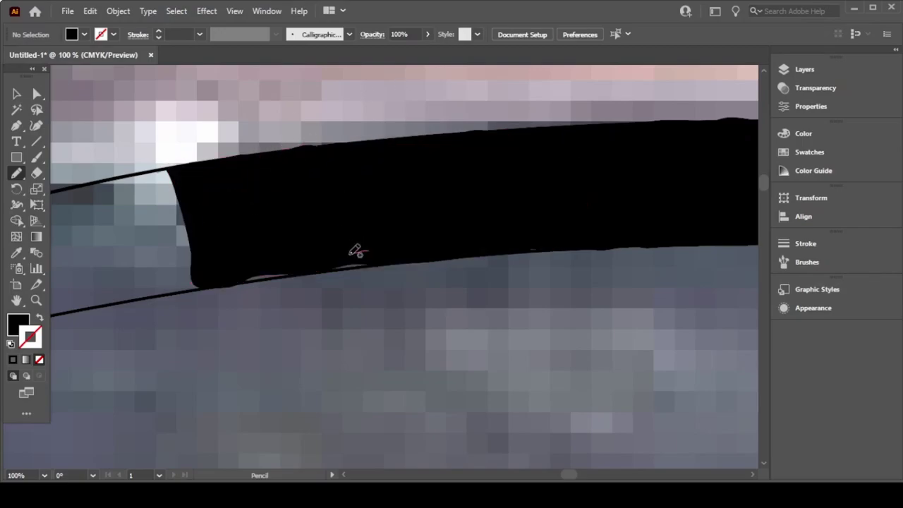
pyautogui.moveTo(238, 269); pyautogui.dragTo(343, 238)
pyautogui.hscroll(-5, 352, 219)
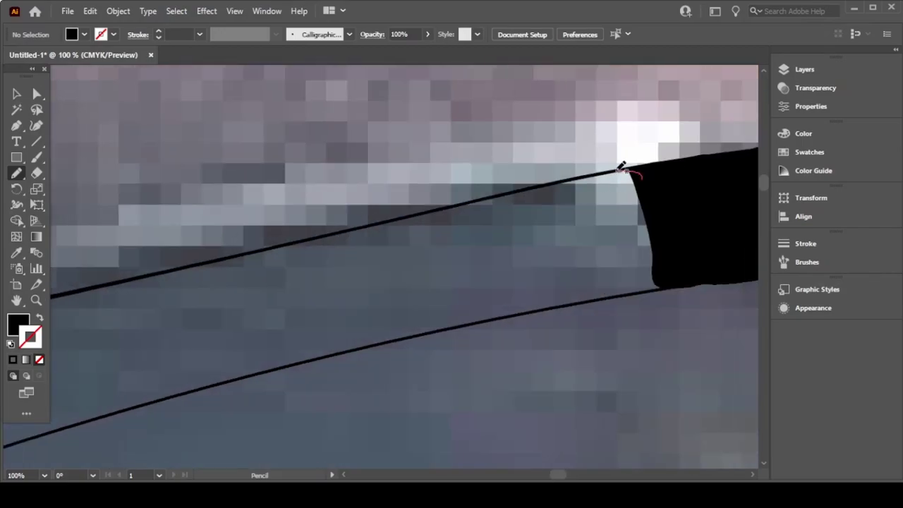
pyautogui.moveTo(620, 166)
pyautogui.mouseDown()
pyautogui.moveTo(701, 219)
pyautogui.moveTo(700, 236)
pyautogui.mouseUp()
pyautogui.scroll(-3, 282, 332)
pyautogui.hscroll(-5, 283, 331)
pyautogui.scroll(1, 292, 329)
# Step: Fill the frame from its top line down toward the nose bridge, closing corner gaps
pyautogui.moveTo(566, 121)
pyautogui.mouseDown()
pyautogui.moveTo(282, 177)
pyautogui.moveTo(506, 264)
pyautogui.mouseUp()
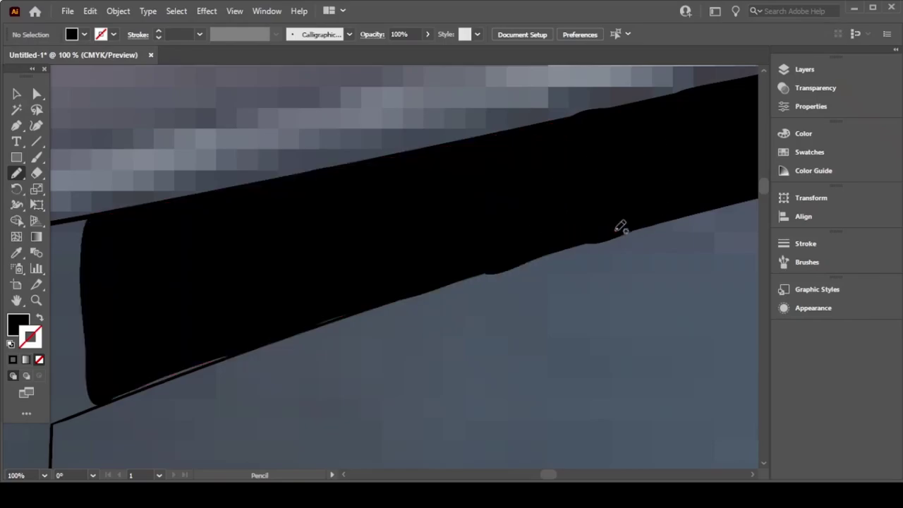
pyautogui.scroll(-3, 227, 328)
pyautogui.hscroll(-5, 228, 329)
pyautogui.moveTo(560, 187); pyautogui.dragTo(548, 193)
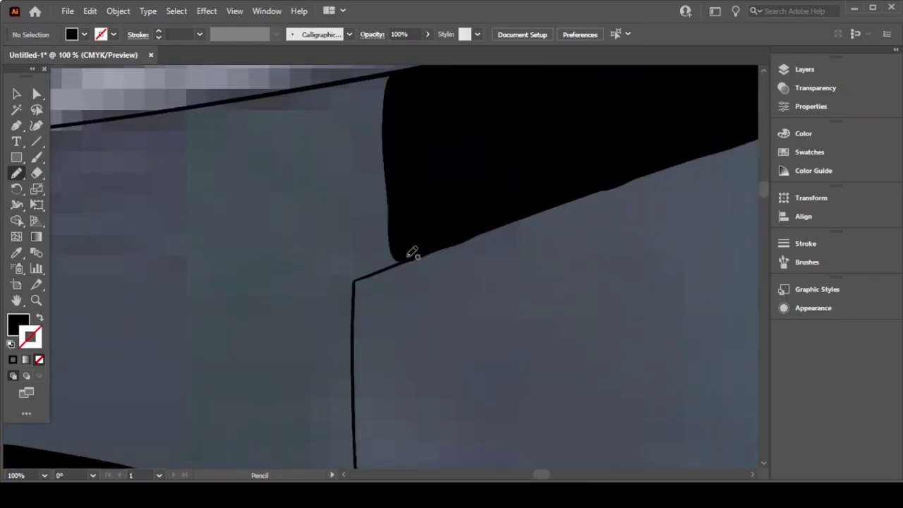
pyautogui.moveTo(392, 72); pyautogui.dragTo(437, 206)
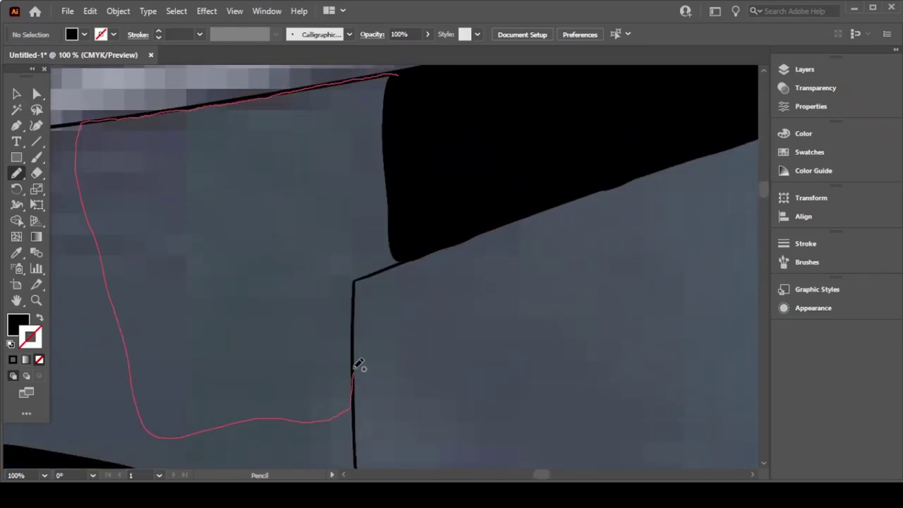
pyautogui.moveTo(413, 247)
pyautogui.mouseDown()
pyautogui.moveTo(358, 277)
pyautogui.moveTo(357, 332)
pyautogui.mouseUp()
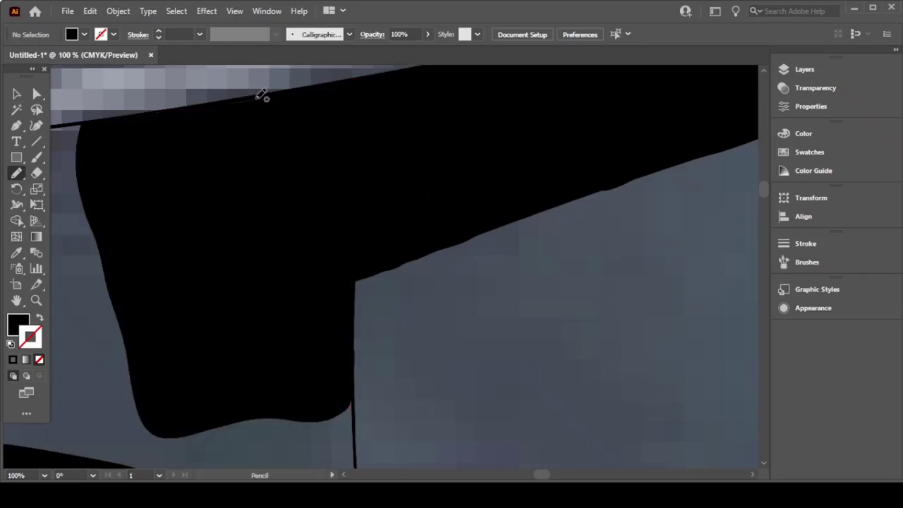
pyautogui.scroll(-3, 302, 165)
pyautogui.hscroll(-2, 353, 225)
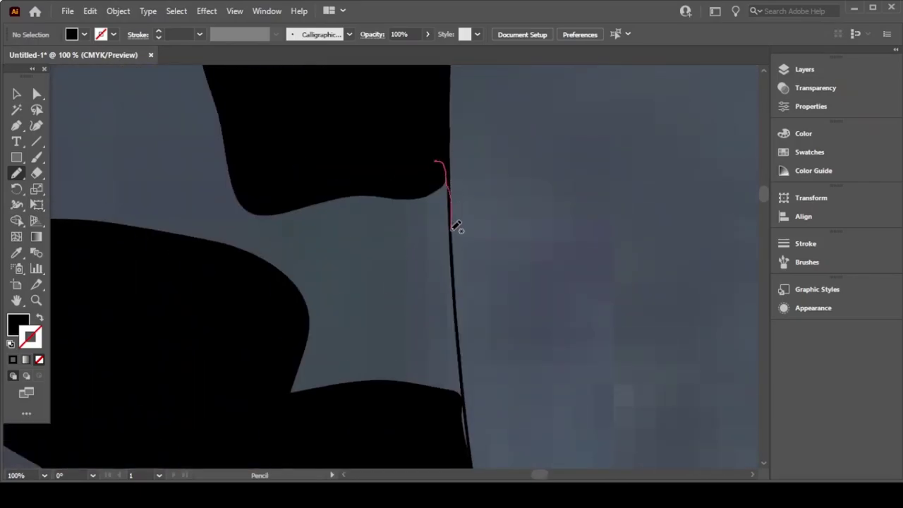
# Step: Fill the lower part of the nose bridge and the remaining grey gaps black
pyautogui.moveTo(455, 226); pyautogui.dragTo(419, 113)
pyautogui.moveTo(439, 164); pyautogui.dragTo(449, 194)
pyautogui.moveTo(445, 363); pyautogui.dragTo(469, 395)
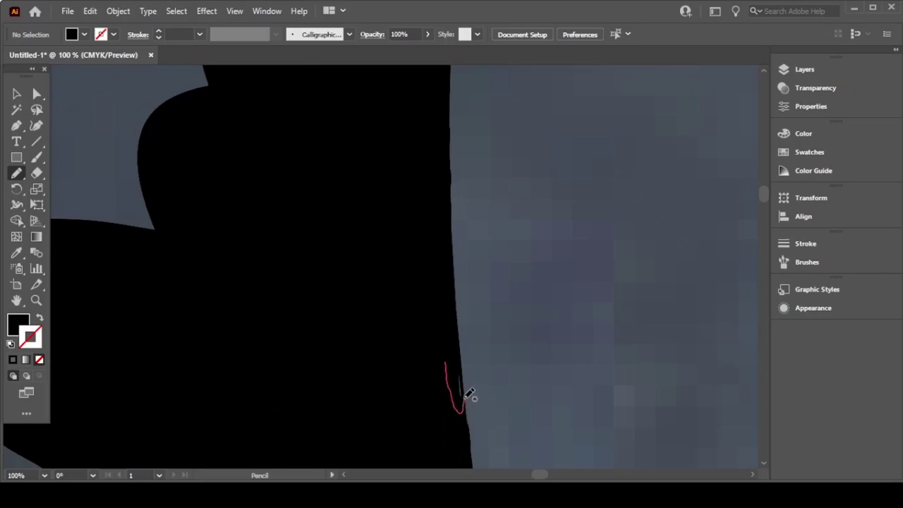
pyautogui.hscroll(-5, 400, 416)
pyautogui.moveTo(226, 401); pyautogui.dragTo(170, 402)
pyautogui.scroll(3, 250, 402)
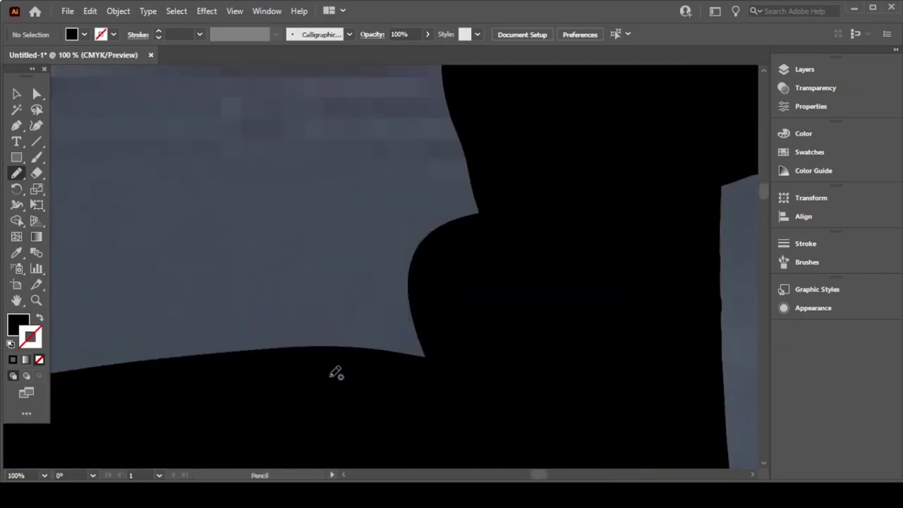
pyautogui.scroll(2, 335, 369)
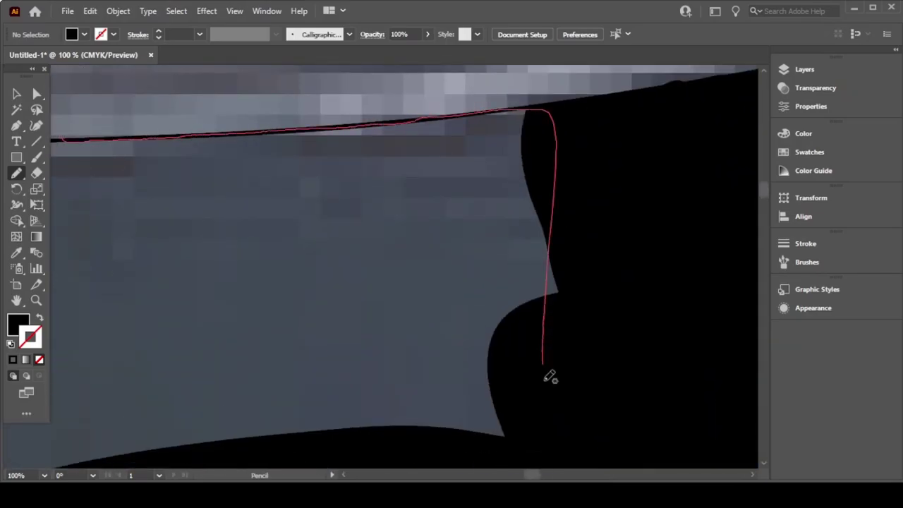
pyautogui.moveTo(97, 136); pyautogui.dragTo(62, 148)
pyautogui.scroll(-2, 450, 423)
# Step: Outline the arm's next stretch leftward and merge it into the black frame
pyautogui.scroll(-2, 450, 423)
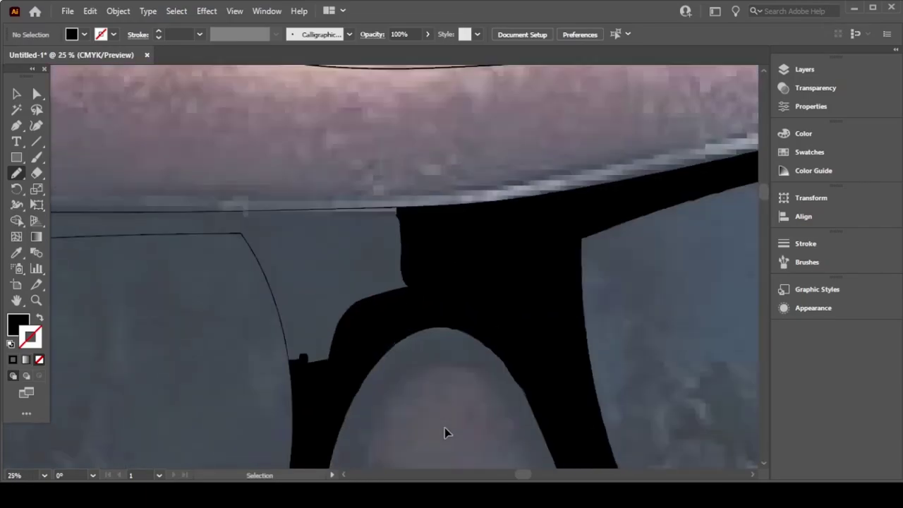
pyautogui.scroll(1, 450, 423)
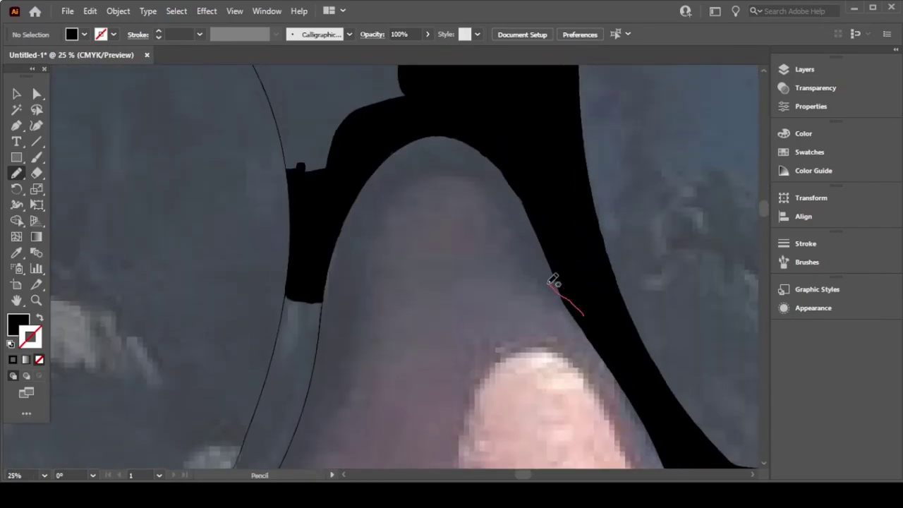
pyautogui.moveTo(553, 280); pyautogui.dragTo(268, 468)
pyautogui.scroll(-5, 324, 420)
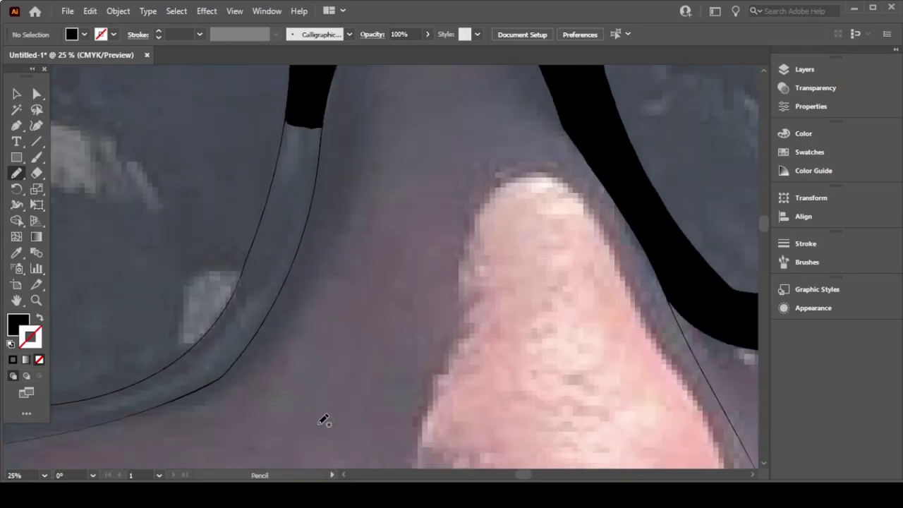
pyautogui.scroll(4, 324, 420)
pyautogui.scroll(-4, 335, 236)
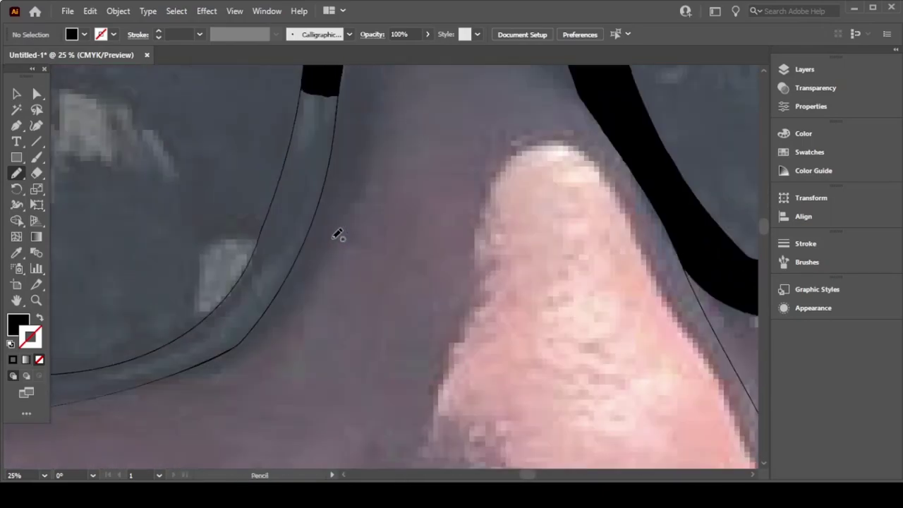
pyautogui.scroll(11, 423, 222)
pyautogui.hscroll(-3, 509, 209)
pyautogui.moveTo(419, 206); pyautogui.dragTo(224, 208)
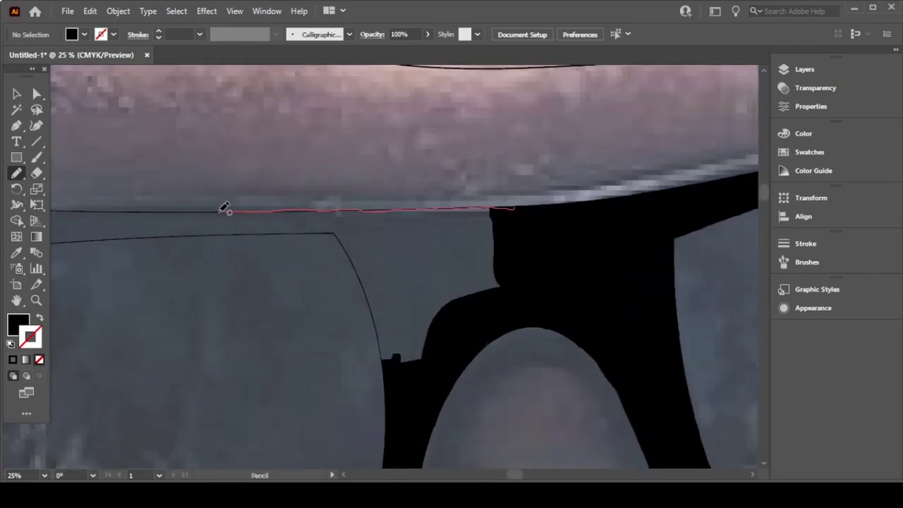
pyautogui.moveTo(381, 333); pyautogui.dragTo(546, 201)
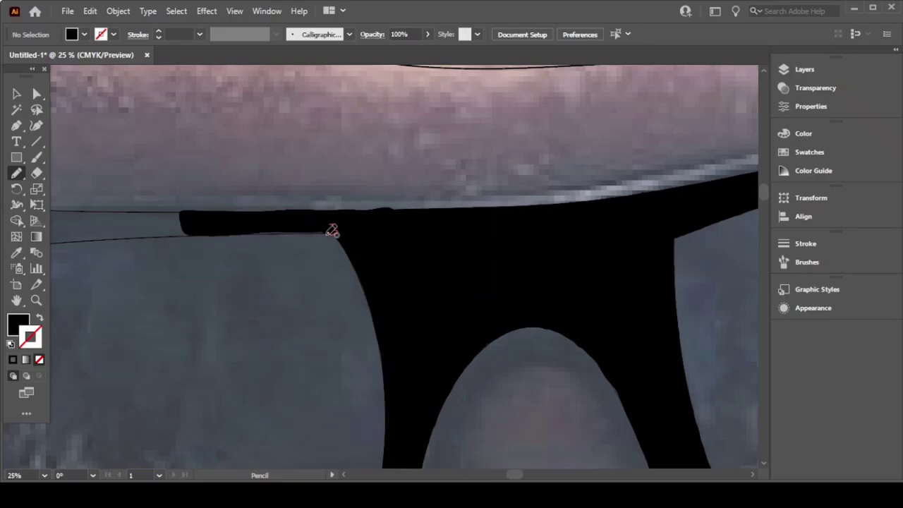
# Step: Extend the black fill left along the bar and close the gaps at its end
pyautogui.moveTo(385, 206)
pyautogui.mouseDown()
pyautogui.moveTo(70, 212)
pyautogui.moveTo(74, 228)
pyautogui.moveTo(71, 215)
pyautogui.mouseUp()
pyautogui.moveTo(178, 213); pyautogui.dragTo(121, 222)
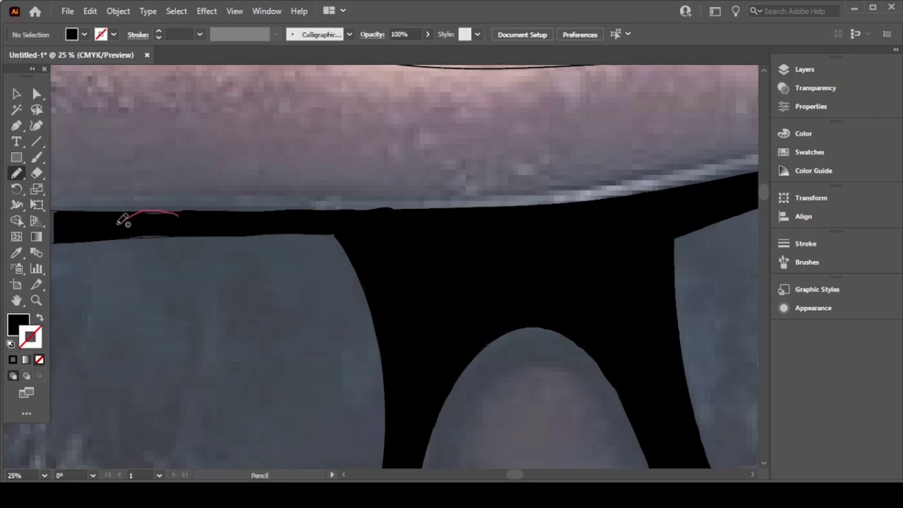
pyautogui.moveTo(183, 210); pyautogui.dragTo(186, 213)
pyautogui.scroll(1, 282, 232)
pyautogui.scroll(2, 282, 232)
pyautogui.scroll(1, 282, 233)
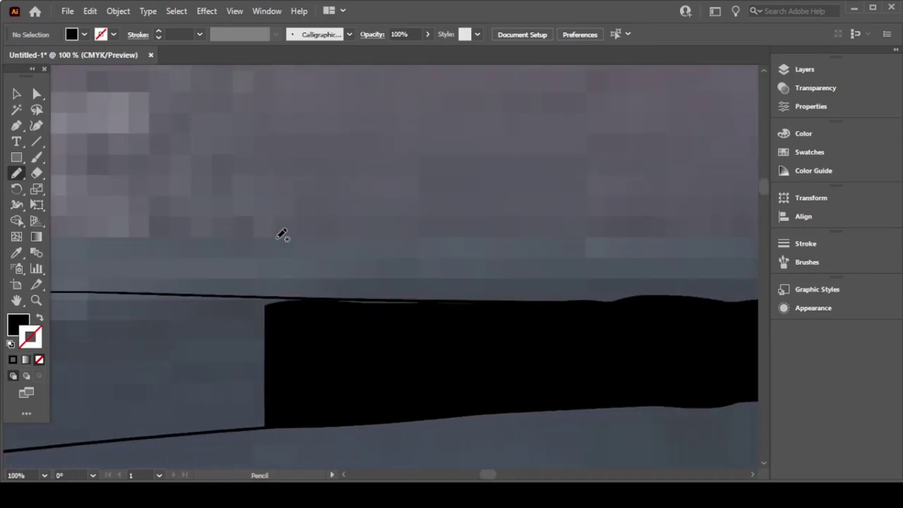
# Step: Redo an unwanted fill, then patch the bar's top edge with a closed black loop
pyautogui.moveTo(493, 302); pyautogui.dragTo(349, 297)
pyautogui.hotkey('ctrl', 'z')
pyautogui.moveTo(432, 317); pyautogui.dragTo(460, 296)
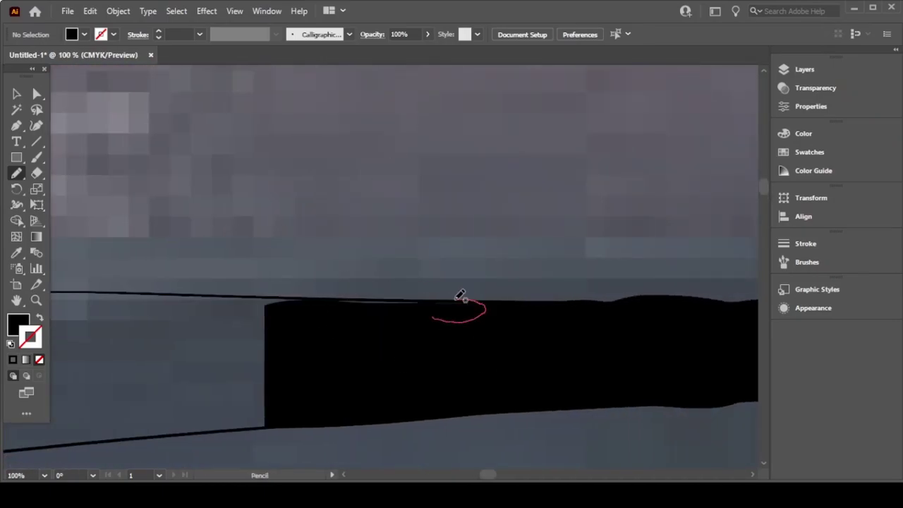
pyautogui.moveTo(337, 293); pyautogui.dragTo(90, 285)
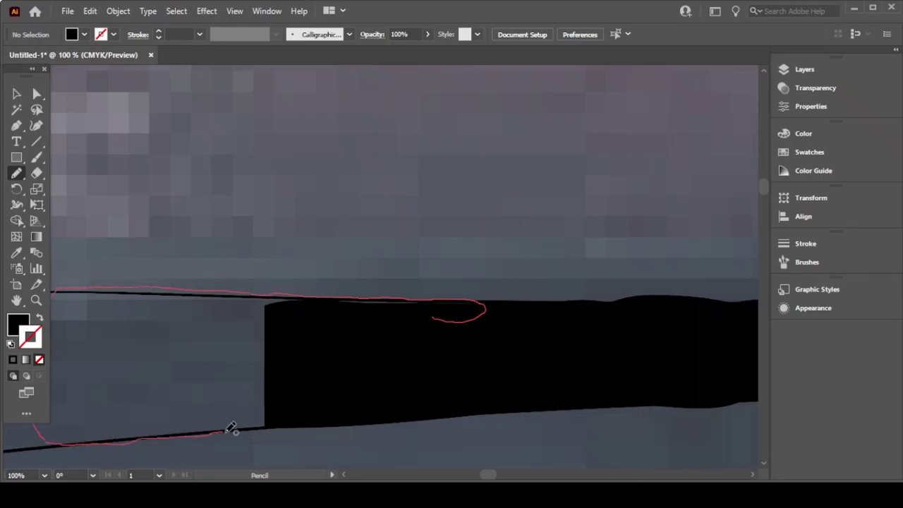
pyautogui.moveTo(232, 428); pyautogui.dragTo(234, 429)
pyautogui.hscroll(-5, 309, 326)
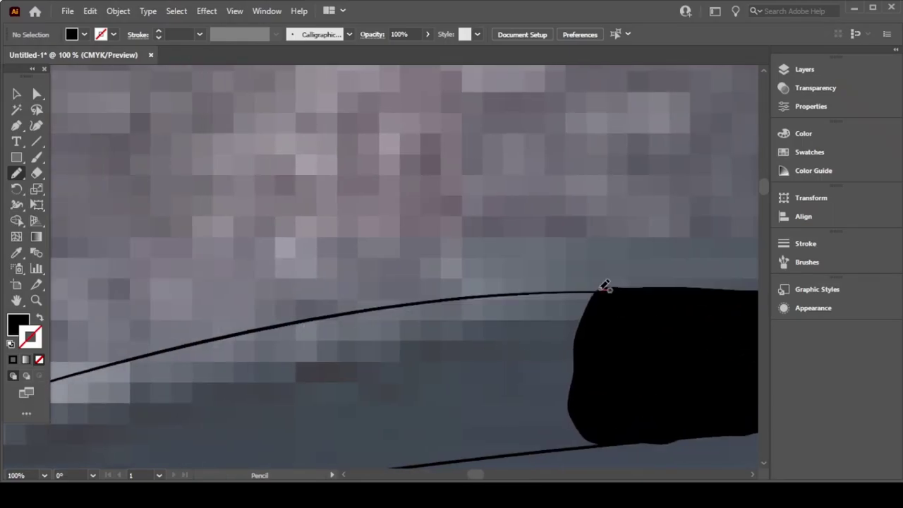
# Step: Fill the bar's end down to its lower line and the next stretch along it
pyautogui.moveTo(356, 308); pyautogui.dragTo(407, 464)
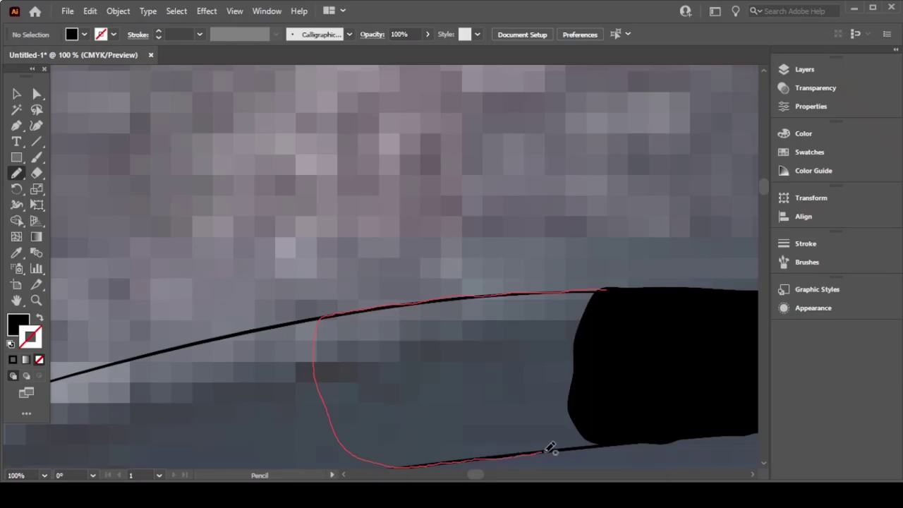
pyautogui.moveTo(550, 448); pyautogui.dragTo(564, 447)
pyautogui.scroll(-3, 545, 282)
pyautogui.moveTo(607, 191); pyautogui.dragTo(445, 225)
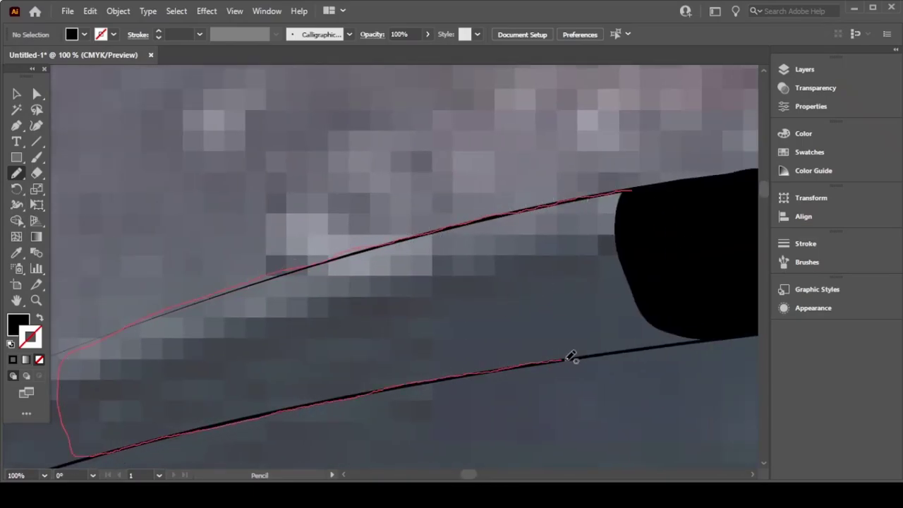
pyautogui.moveTo(106, 452); pyautogui.dragTo(714, 335)
pyautogui.scroll(-3, 351, 263)
pyautogui.hscroll(-3, 351, 264)
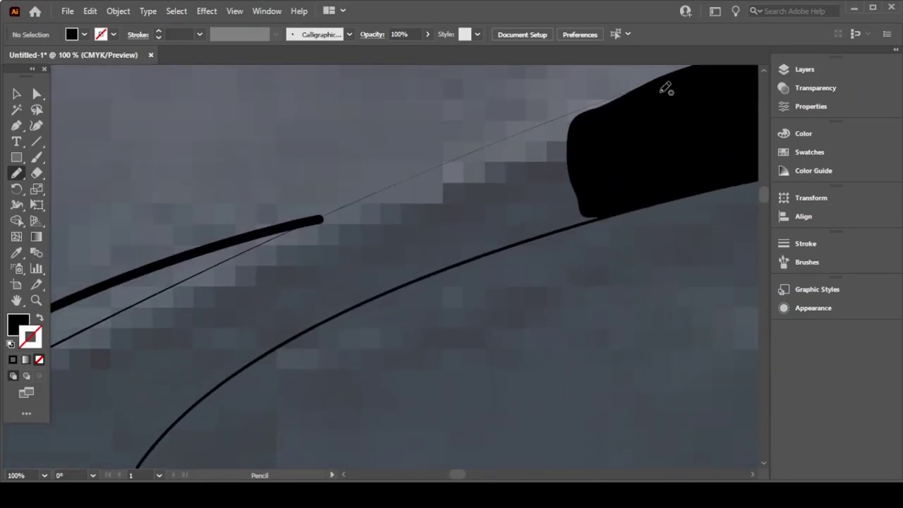
# Step: Finish the bar's end and fill the arm between its lower and upper edges
pyautogui.moveTo(284, 231); pyautogui.dragTo(672, 102)
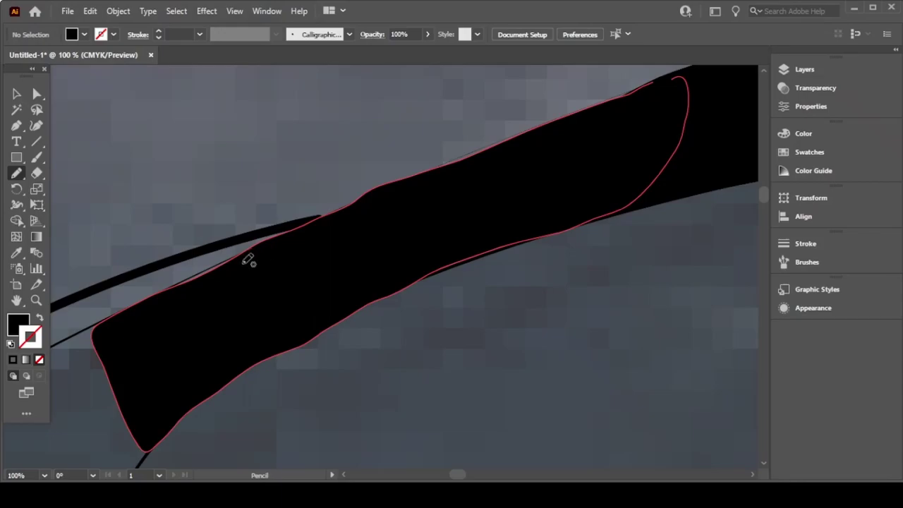
pyautogui.hscroll(-3, 363, 232)
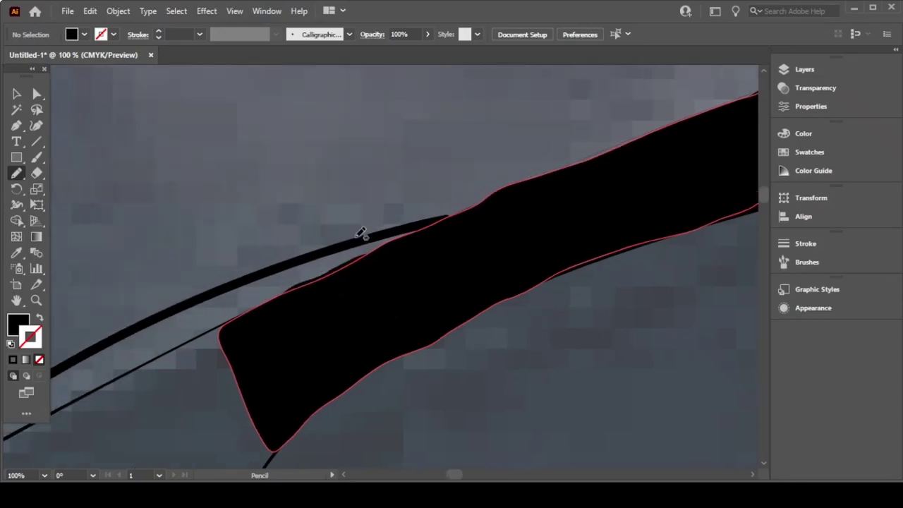
pyautogui.scroll(-3, 362, 232)
pyautogui.moveTo(330, 227)
pyautogui.mouseDown()
pyautogui.moveTo(263, 258)
pyautogui.moveTo(338, 210)
pyautogui.mouseUp()
pyautogui.hscroll(1, 443, 86)
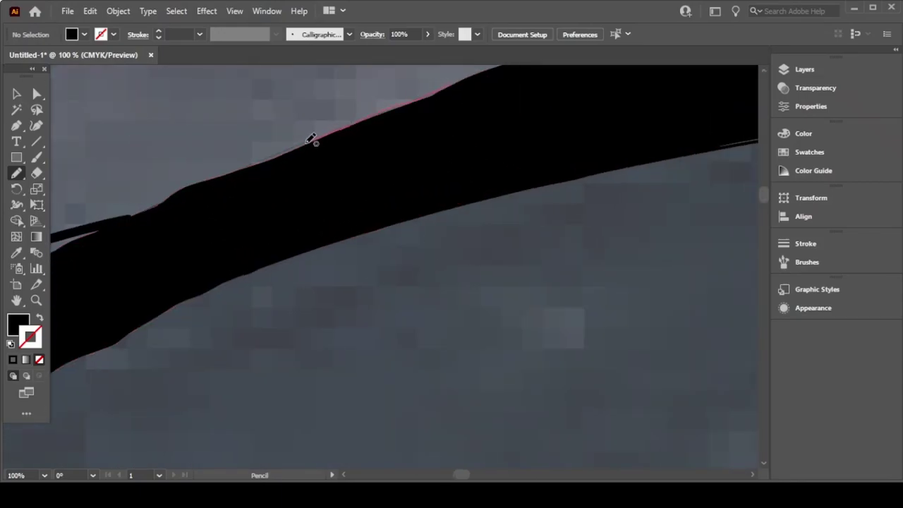
pyautogui.moveTo(311, 139); pyautogui.dragTo(236, 175)
pyautogui.moveTo(347, 123); pyautogui.dragTo(421, 129)
# Step: Zoom in on the frame near the nose and fill its left section black
pyautogui.hotkey('ctrl', '-')
pyautogui.hotkey('ctrl', '-')
pyautogui.hotkey('ctrl', '-')
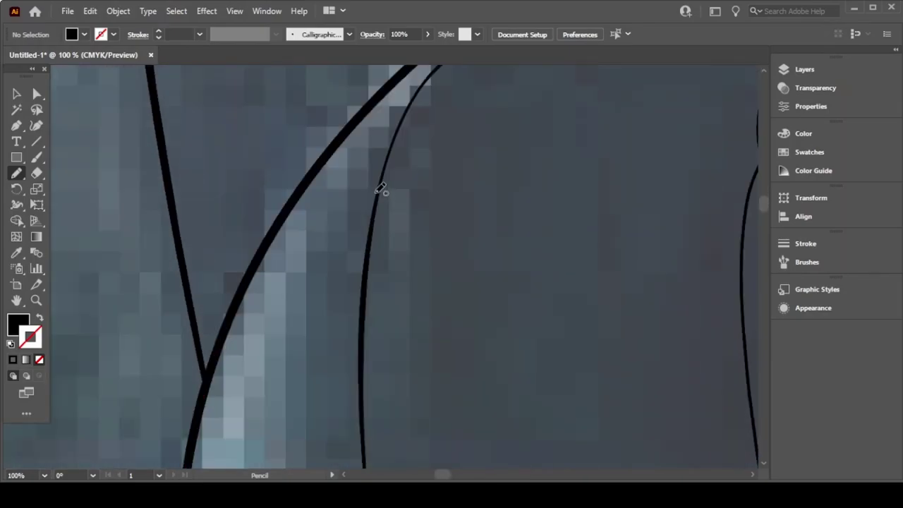
pyautogui.hotkey('ctrl', '-')
pyautogui.hotkey('ctrl', '-')
pyautogui.hotkey('ctrl', '-')
pyautogui.hotkey('ctrl', '+')
pyautogui.hotkey('ctrl', '+')
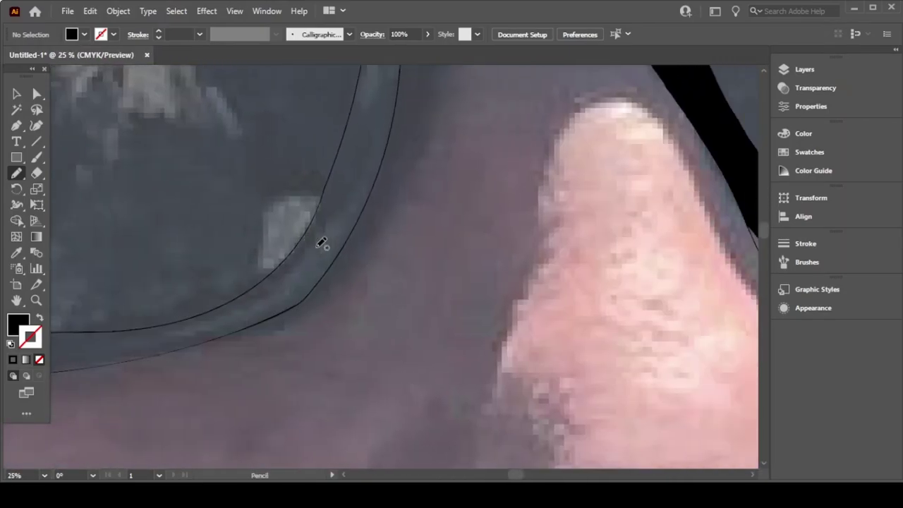
pyautogui.hotkey('ctrl', '+')
pyautogui.hotkey('ctrl', '+')
pyautogui.hscroll(-1, 321, 244)
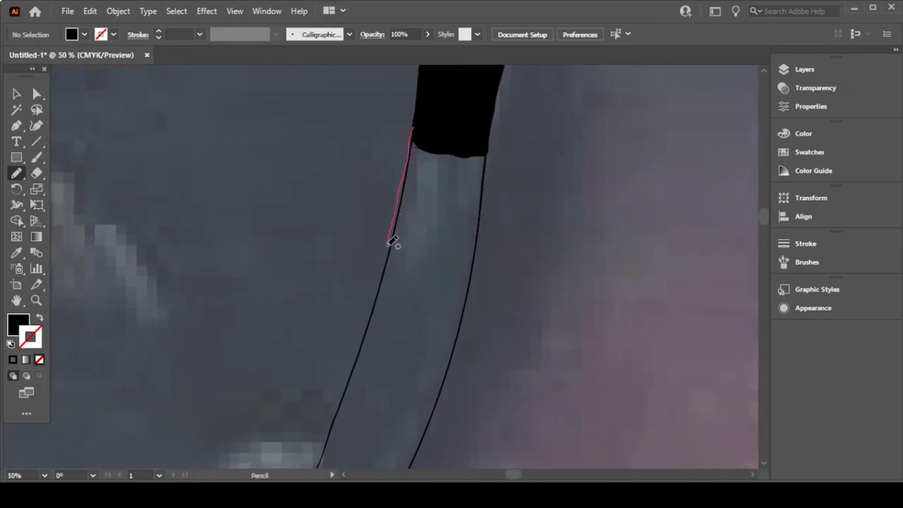
pyautogui.moveTo(390, 242); pyautogui.dragTo(329, 430)
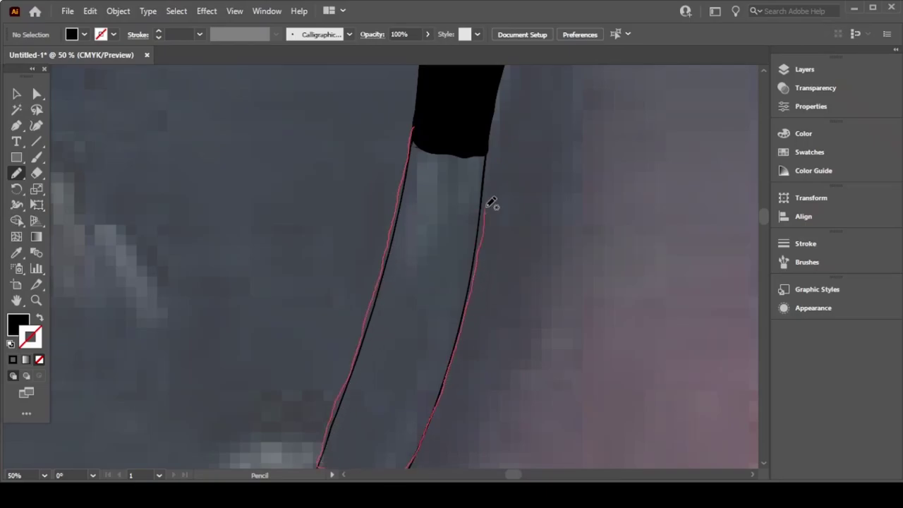
pyautogui.moveTo(492, 202); pyautogui.dragTo(449, 193)
# Step: Fill the curved rim stretch solid black, touch up its inner edge, and extend along the top bar
pyautogui.hotkey('ctrl', '+')
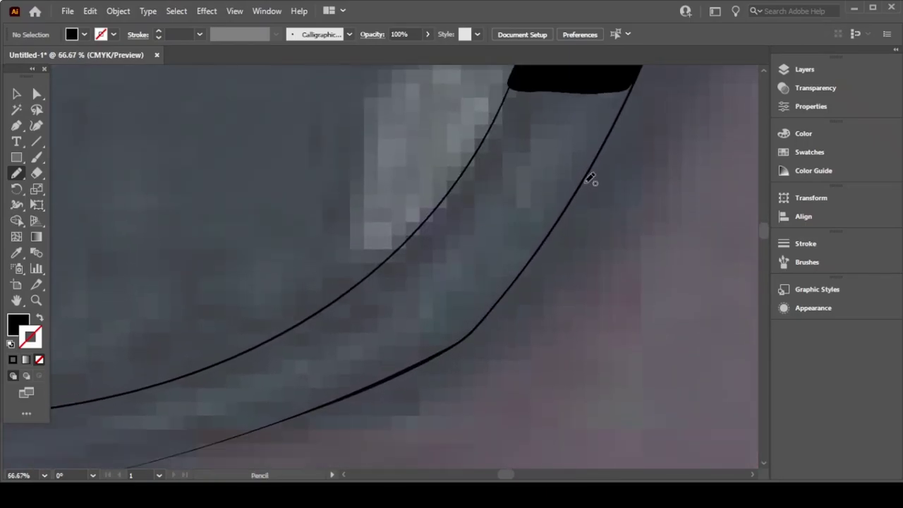
pyautogui.moveTo(501, 297); pyautogui.dragTo(417, 239)
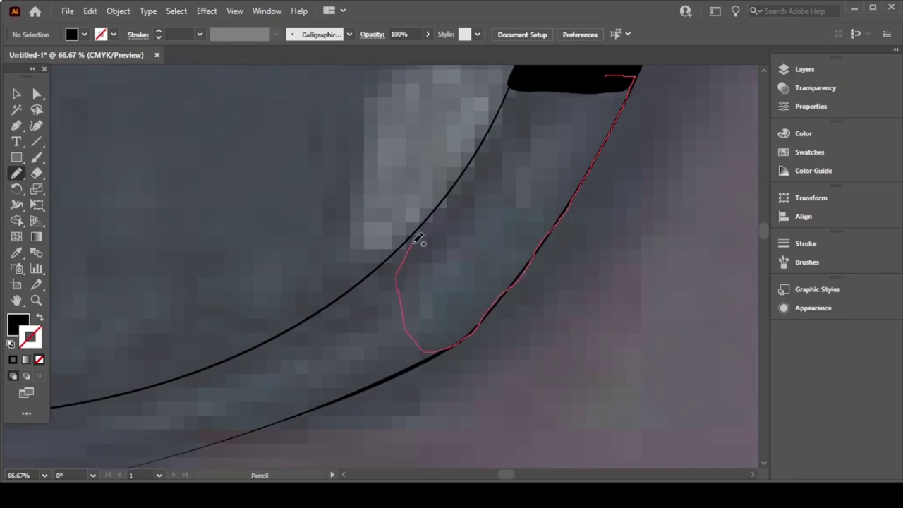
pyautogui.moveTo(478, 153); pyautogui.dragTo(550, 92)
pyautogui.moveTo(482, 141); pyautogui.dragTo(577, 106)
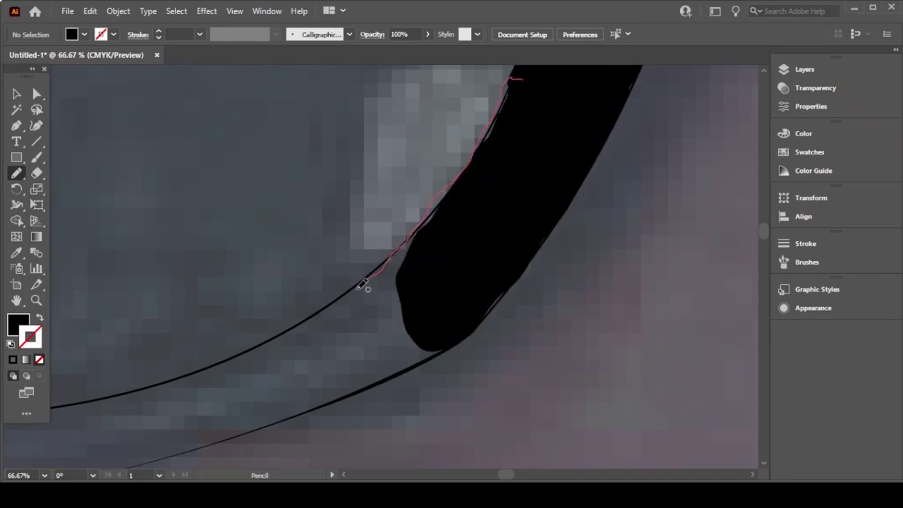
pyautogui.moveTo(389, 259); pyautogui.dragTo(371, 298)
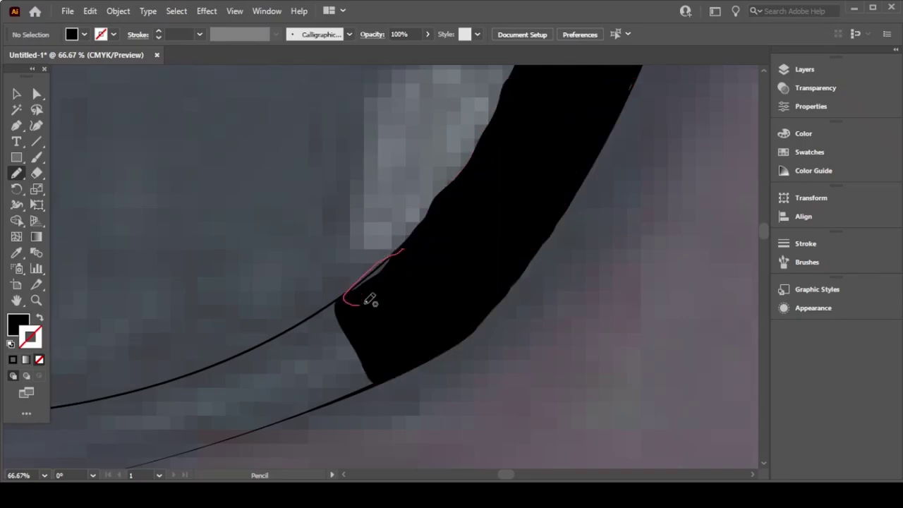
pyautogui.scroll(3, 395, 329)
pyautogui.moveTo(751, 157)
pyautogui.mouseDown()
pyautogui.moveTo(716, 338)
pyautogui.moveTo(510, 393)
pyautogui.moveTo(161, 459)
pyautogui.moveTo(68, 252)
pyautogui.mouseUp()
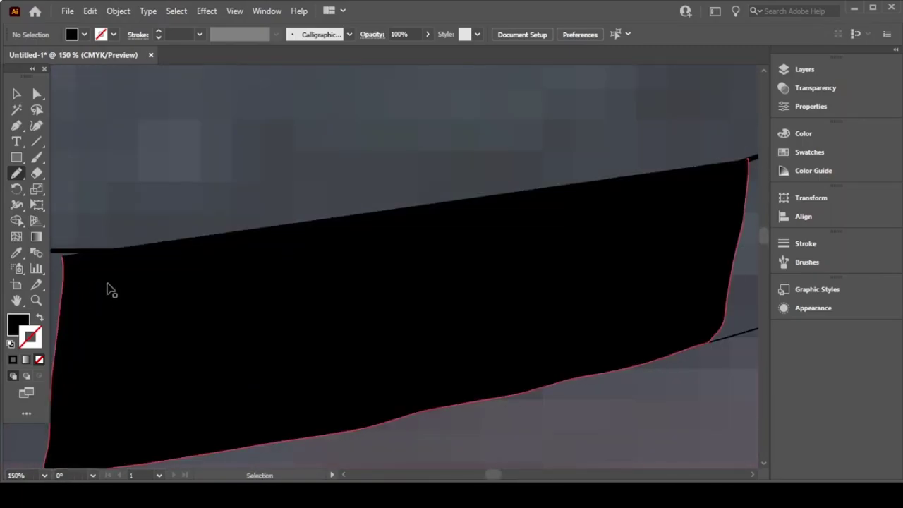
# Step: Undo the misdrawn shape and fill the first sections of the top bar black
pyautogui.hotkey('ctrl', 'z')
pyautogui.moveTo(729, 161)
pyautogui.mouseDown()
pyautogui.moveTo(578, 199)
pyautogui.moveTo(371, 234)
pyautogui.moveTo(463, 403)
pyautogui.moveTo(742, 335)
pyautogui.mouseUp()
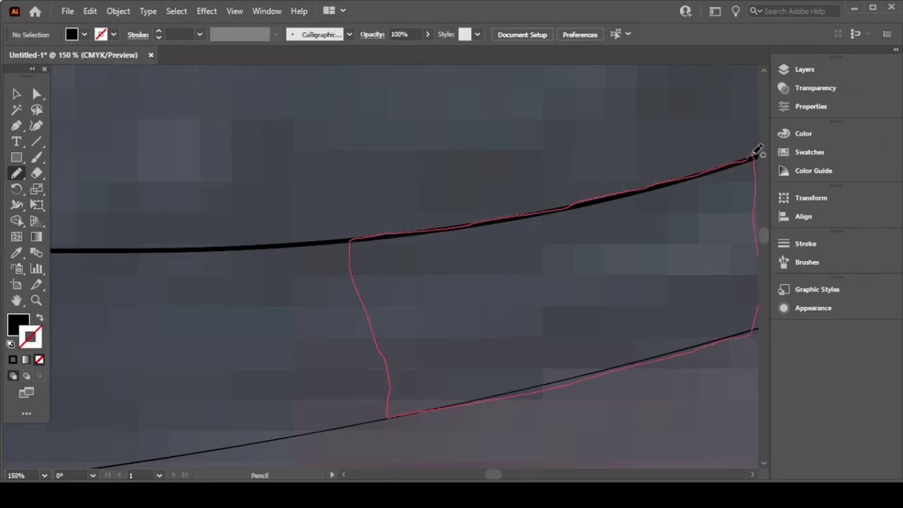
pyautogui.hscroll(9, 578, 258)
pyautogui.hscroll(1, 413, 196)
pyautogui.scroll(2, 413, 196)
pyautogui.moveTo(601, 81)
pyautogui.mouseDown()
pyautogui.moveTo(526, 123)
pyautogui.moveTo(588, 306)
pyautogui.moveTo(682, 270)
pyautogui.mouseUp()
pyautogui.moveTo(431, 173)
pyautogui.mouseDown()
pyautogui.moveTo(334, 313)
pyautogui.moveTo(592, 301)
pyautogui.mouseUp()
pyautogui.moveTo(282, 239)
pyautogui.mouseDown()
pyautogui.moveTo(242, 429)
pyautogui.moveTo(425, 250)
pyautogui.mouseUp()
# Step: Fill the bar sections leading to its left end black
pyautogui.scroll(-3, 383, 264)
pyautogui.hscroll(-5, 383, 264)
pyautogui.hscroll(-6, 493, 282)
pyautogui.moveTo(635, 308)
pyautogui.mouseDown()
pyautogui.moveTo(61, 401)
pyautogui.moveTo(106, 161)
pyautogui.moveTo(442, 288)
pyautogui.moveTo(544, 145)
pyautogui.moveTo(90, 157)
pyautogui.mouseUp()
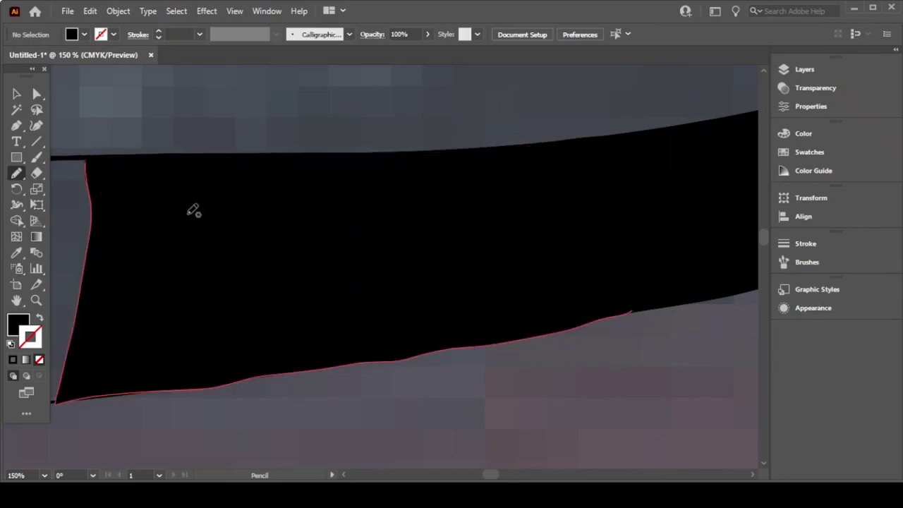
pyautogui.hscroll(-5, 291, 243)
pyautogui.moveTo(405, 156); pyautogui.dragTo(56, 169)
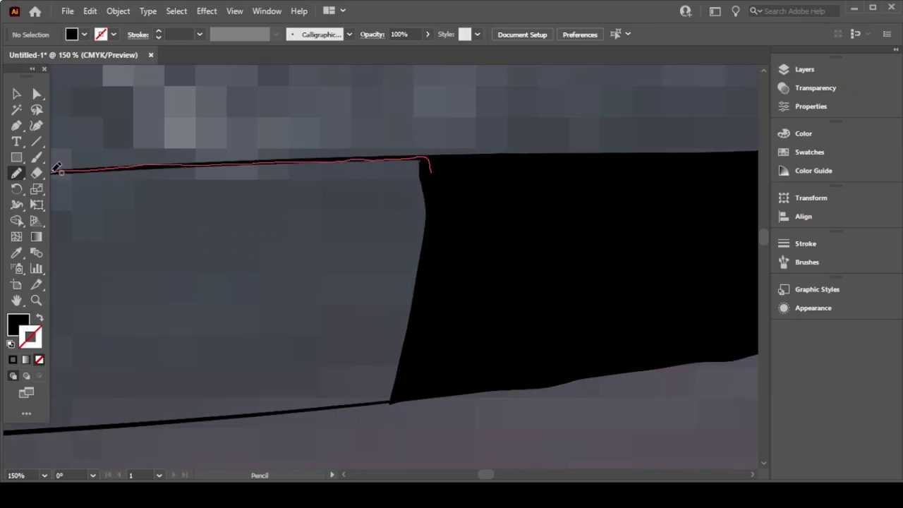
pyautogui.hscroll(-5, 424, 222)
pyautogui.moveTo(464, 167)
pyautogui.mouseDown()
pyautogui.moveTo(392, 161)
pyautogui.moveTo(153, 173)
pyautogui.moveTo(86, 433)
pyautogui.moveTo(375, 423)
pyautogui.moveTo(639, 400)
pyautogui.moveTo(710, 202)
pyautogui.mouseUp()
pyautogui.hscroll(-5, 489, 222)
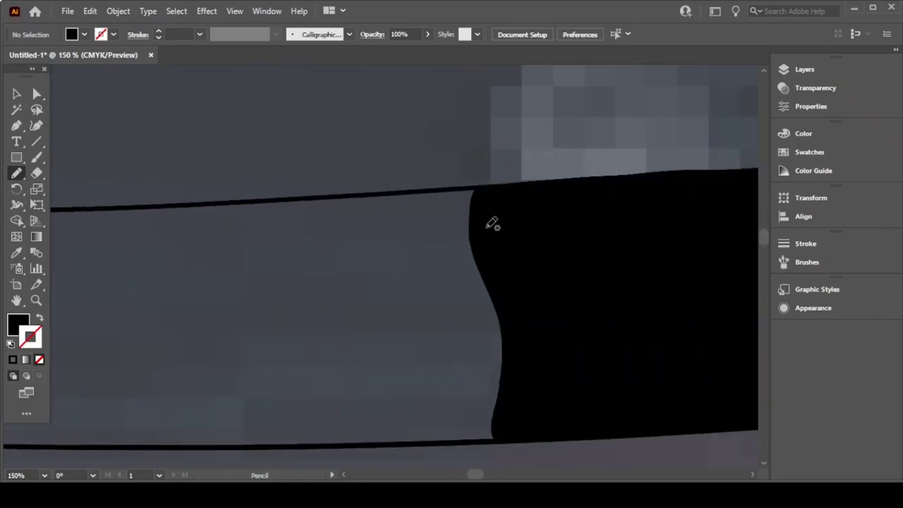
pyautogui.hscroll(-3, 192, 97)
# Step: Fill another block of the bar and the thin gaps along its bottom edge
pyautogui.moveTo(128, 161)
pyautogui.mouseDown()
pyautogui.moveTo(150, 383)
pyautogui.moveTo(433, 397)
pyautogui.moveTo(457, 156)
pyautogui.mouseUp()
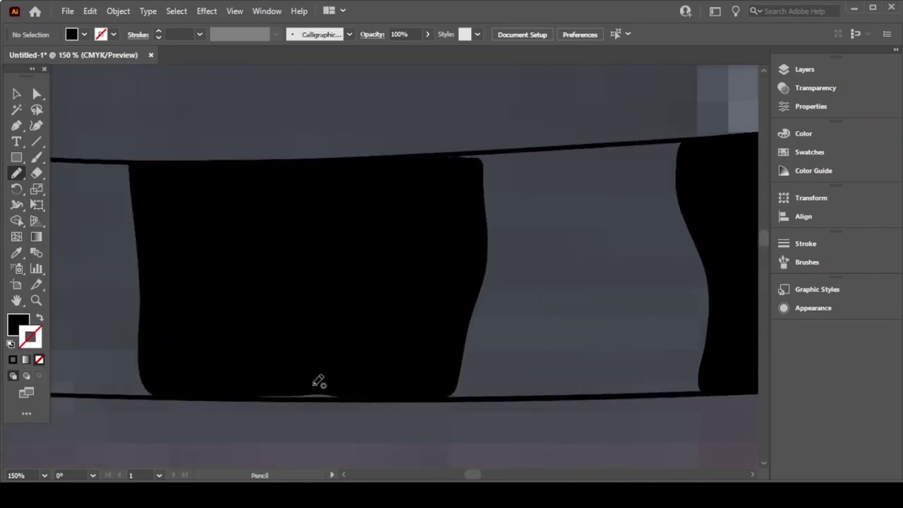
pyautogui.moveTo(314, 386); pyautogui.dragTo(350, 376)
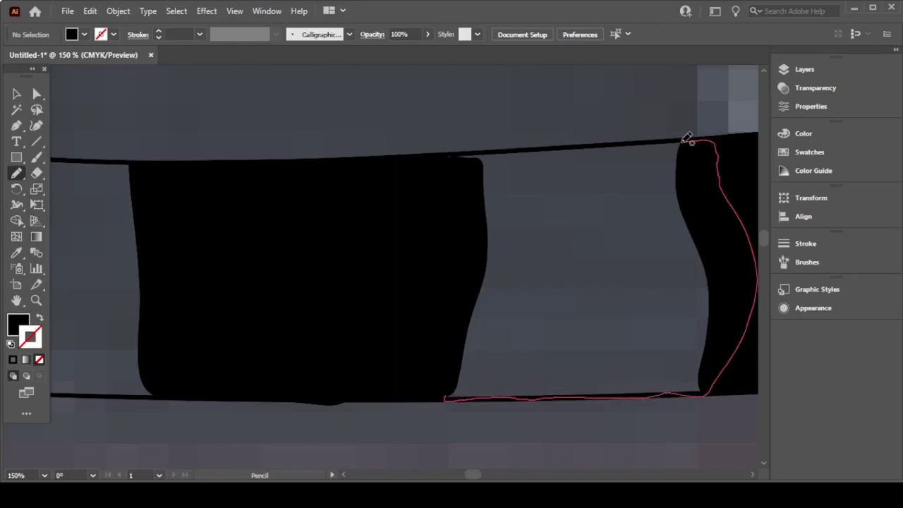
pyautogui.moveTo(503, 396)
pyautogui.mouseDown()
pyautogui.moveTo(652, 143)
pyautogui.moveTo(459, 374)
pyautogui.mouseUp()
pyautogui.hscroll(-3, 228, 282)
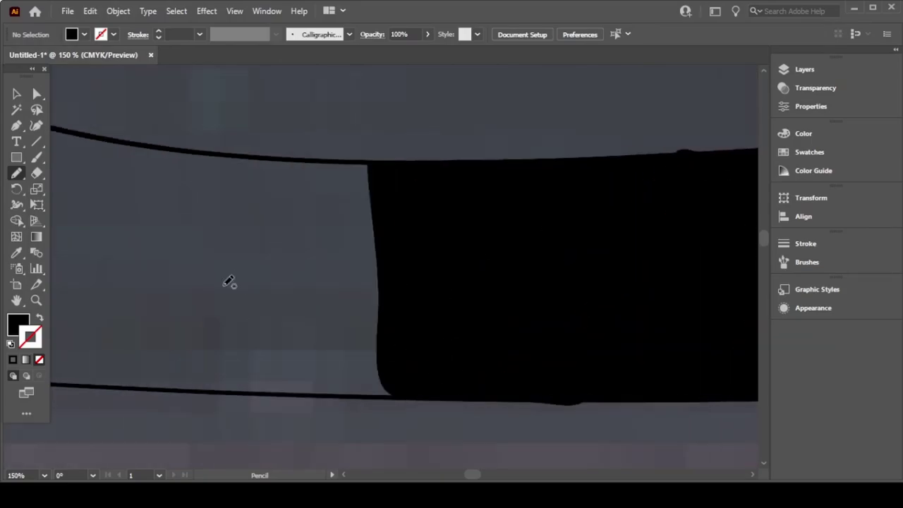
pyautogui.hscroll(-2, 227, 282)
# Step: Fill the last unfilled stretches of the bar solid black
pyautogui.moveTo(224, 131)
pyautogui.mouseDown()
pyautogui.moveTo(243, 381)
pyautogui.moveTo(387, 390)
pyautogui.mouseUp()
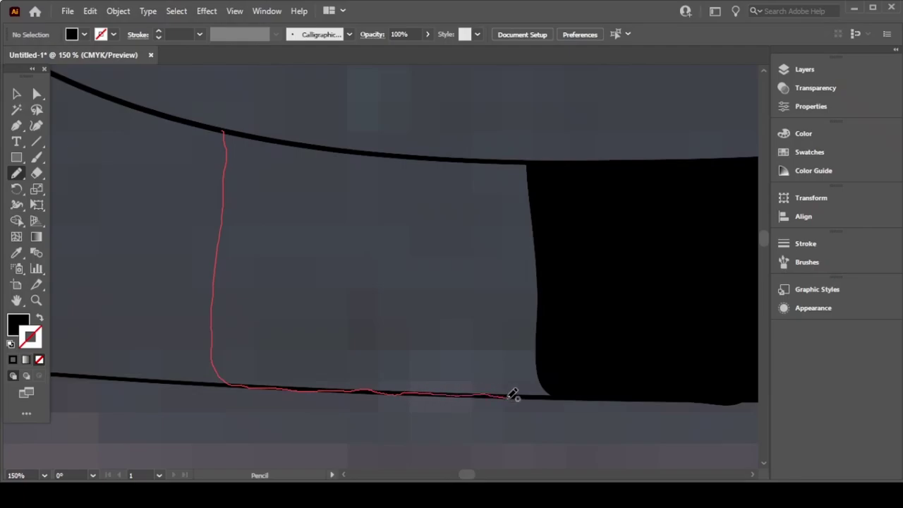
pyautogui.moveTo(513, 395)
pyautogui.mouseDown()
pyautogui.moveTo(548, 168)
pyautogui.moveTo(530, 162)
pyautogui.mouseUp()
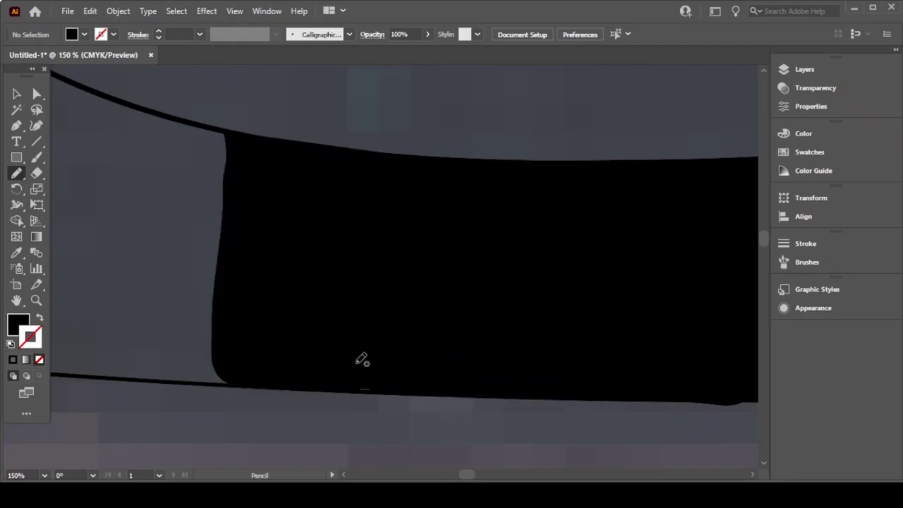
pyautogui.hscroll(-5, 284, 282)
pyautogui.moveTo(499, 375)
pyautogui.mouseDown()
pyautogui.moveTo(383, 374)
pyautogui.moveTo(151, 237)
pyautogui.moveTo(515, 68)
pyautogui.mouseUp()
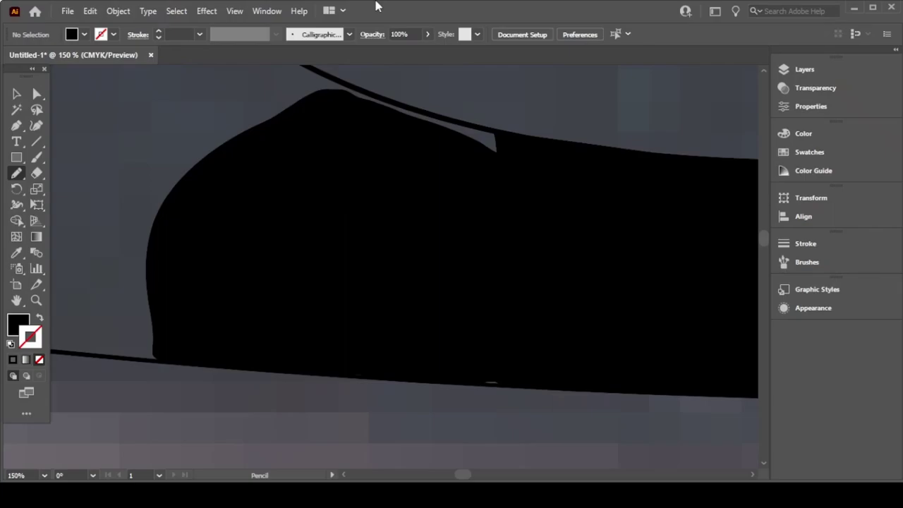
# Step: Show the Layers panel and pencil closed black shapes over the first frame gaps
pyautogui.press('F7')
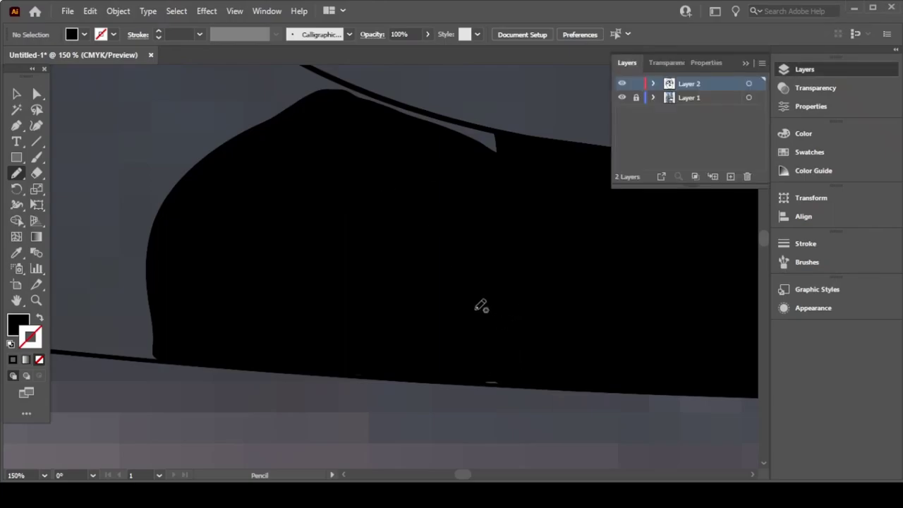
pyautogui.moveTo(497, 381); pyautogui.dragTo(499, 385)
pyautogui.moveTo(489, 124); pyautogui.dragTo(524, 145)
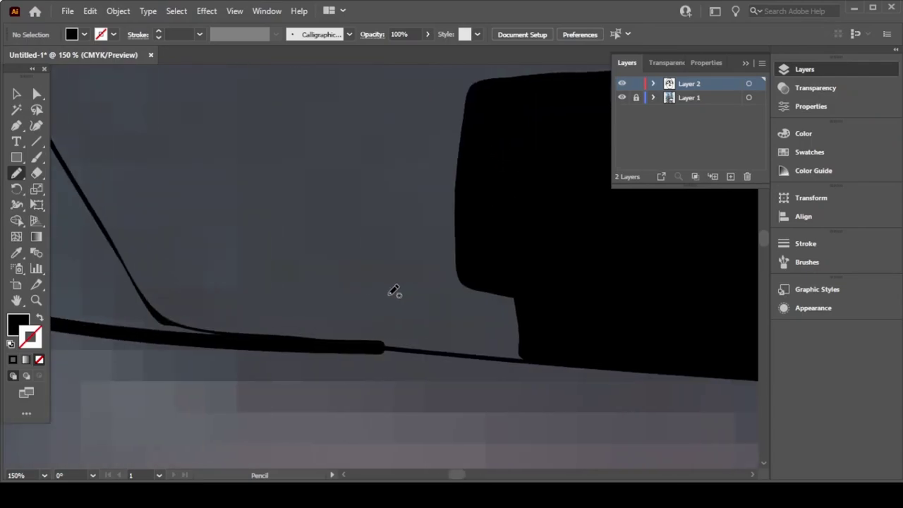
pyautogui.moveTo(77, 174); pyautogui.dragTo(527, 339)
pyautogui.moveTo(460, 352)
pyautogui.mouseDown()
pyautogui.moveTo(235, 336)
pyautogui.moveTo(223, 327)
pyautogui.mouseUp()
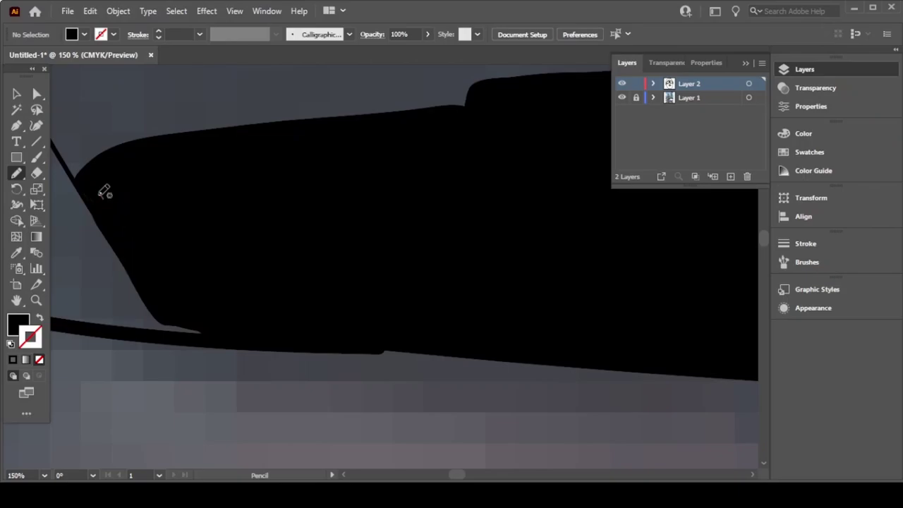
pyautogui.moveTo(100, 191); pyautogui.dragTo(165, 323)
# Step: Zoom out and trace a black shape down the lens edge over the remaining gap
pyautogui.scroll(5, 258, 317)
pyautogui.hotkey('ctrl', '-')
pyautogui.hotkey('ctrl', '-')
pyautogui.hotkey('ctrl', '-')
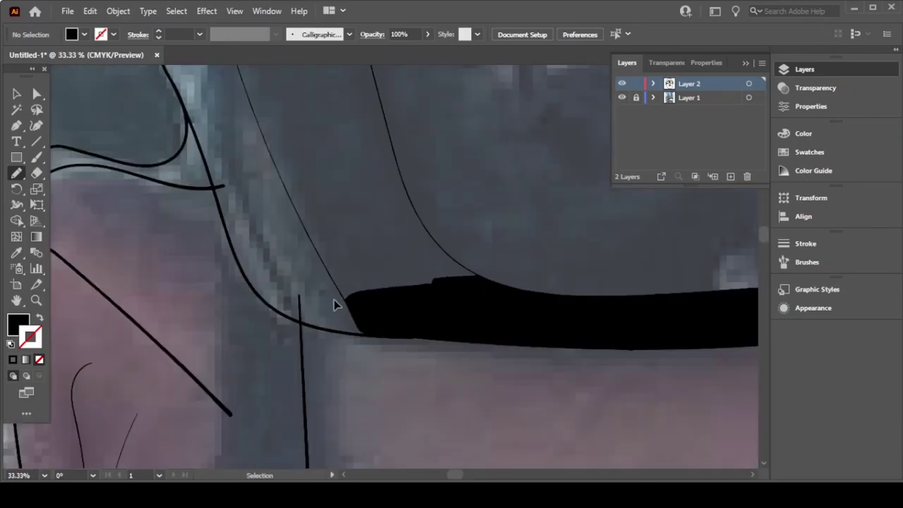
pyautogui.hotkey('ctrl', '-')
pyautogui.moveTo(252, 107)
pyautogui.mouseDown()
pyautogui.moveTo(409, 415)
pyautogui.moveTo(310, 303)
pyautogui.mouseUp()
pyautogui.scroll(3, 350, 167)
# Step: Close open strokes into black shapes and cover the grey sliver on the left
pyautogui.moveTo(351, 167)
pyautogui.mouseDown()
pyautogui.moveTo(322, 242)
pyautogui.moveTo(352, 176)
pyautogui.mouseUp()
pyautogui.hotkey('ctrl', '+')
pyautogui.hotkey('ctrl', '+')
pyautogui.hotkey('ctrl', '+')
pyautogui.hotkey('ctrl', '+')
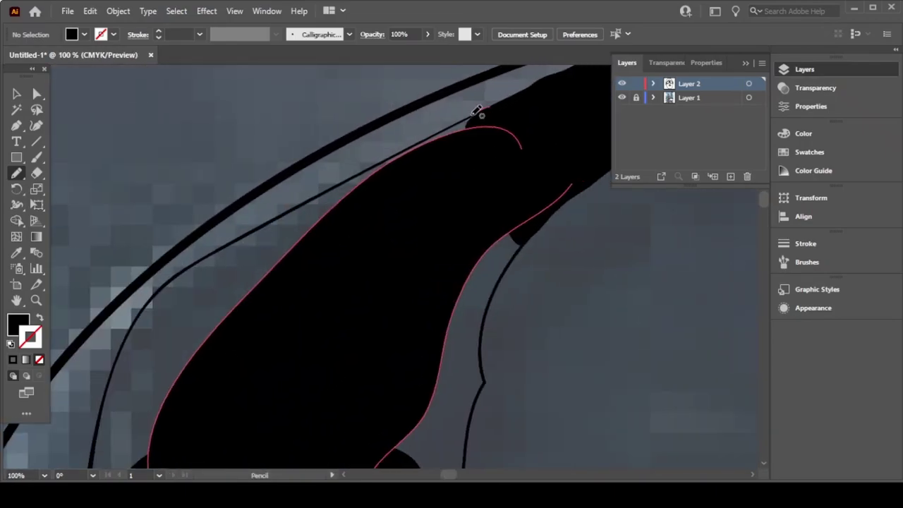
pyautogui.moveTo(233, 240); pyautogui.dragTo(532, 109)
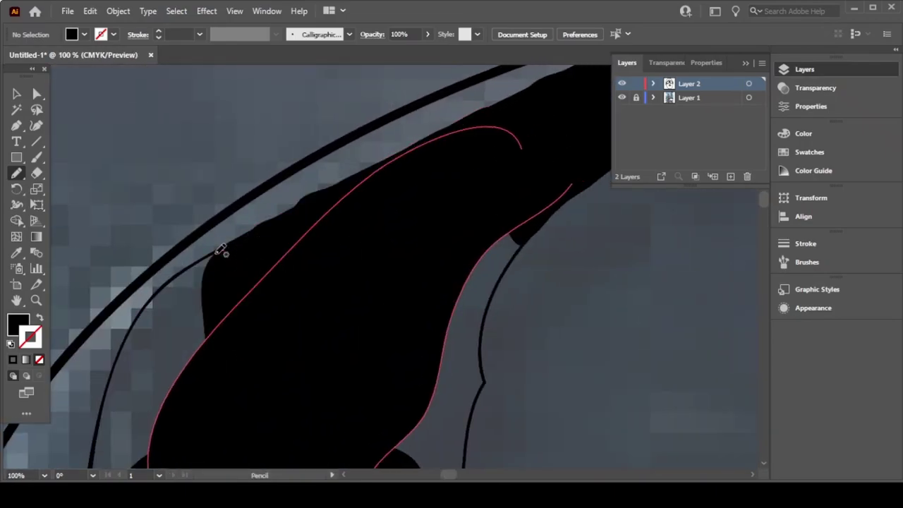
pyautogui.moveTo(220, 248); pyautogui.dragTo(226, 266)
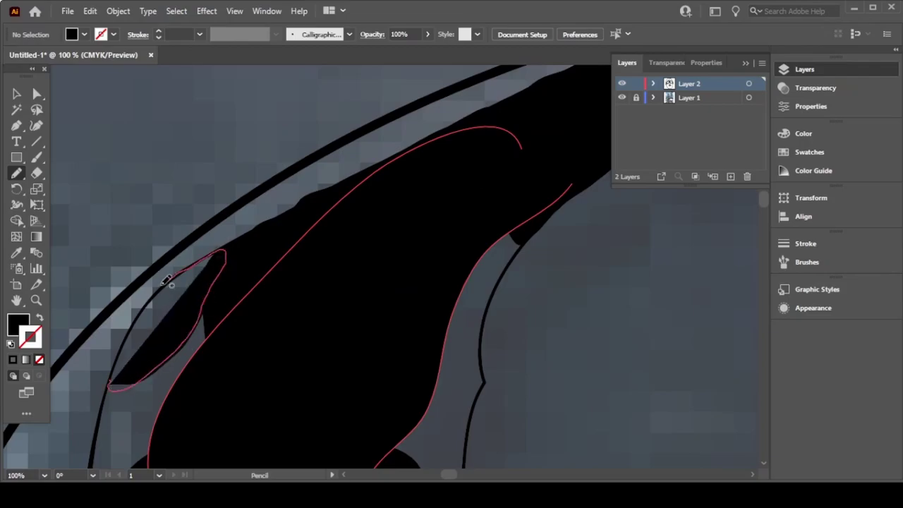
pyautogui.moveTo(121, 353); pyautogui.dragTo(124, 356)
pyautogui.scroll(-3, 522, 106)
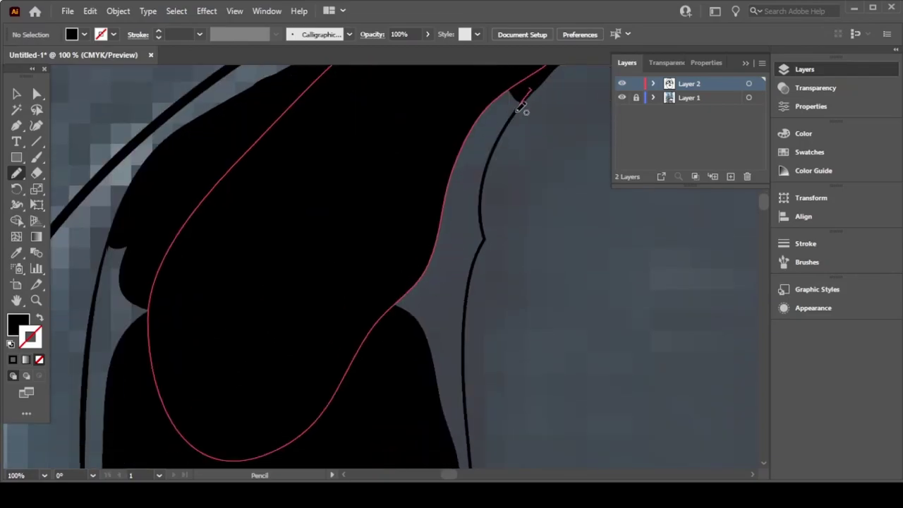
# Step: Cover the grey strips beside the frame edge with black pencil shapes
pyautogui.moveTo(466, 420); pyautogui.dragTo(387, 301)
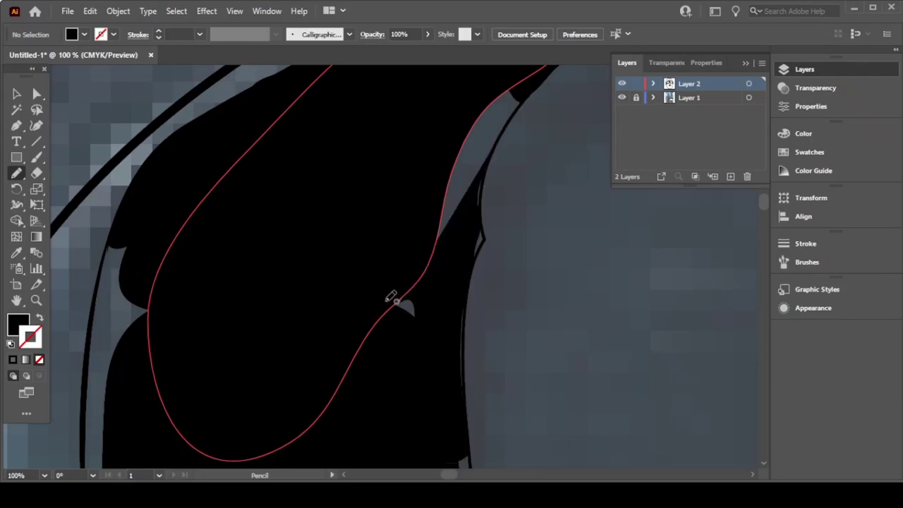
pyautogui.moveTo(462, 320)
pyautogui.mouseDown()
pyautogui.moveTo(475, 242)
pyautogui.moveTo(487, 236)
pyautogui.mouseUp()
pyautogui.moveTo(494, 177); pyautogui.dragTo(481, 155)
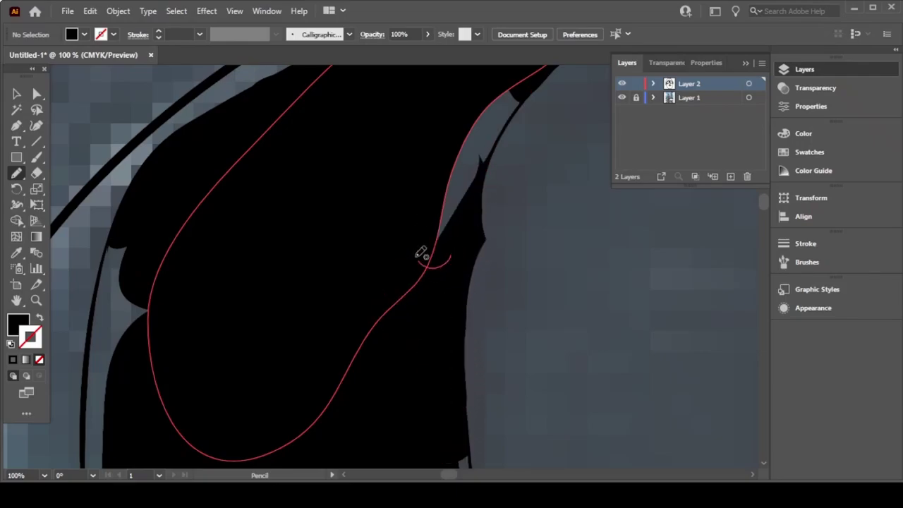
pyautogui.moveTo(423, 257)
pyautogui.mouseDown()
pyautogui.moveTo(517, 113)
pyautogui.moveTo(447, 317)
pyautogui.mouseUp()
pyautogui.scroll(-5, 425, 316)
pyautogui.hscroll(-5, 417, 125)
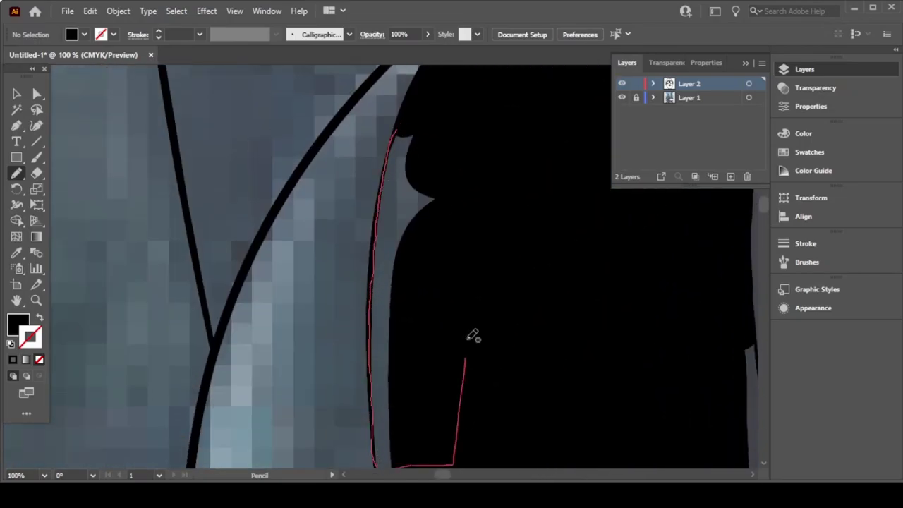
# Step: Fill the strip along the line black and trace down the edge over the gap
pyautogui.moveTo(386, 168); pyautogui.dragTo(471, 336)
pyautogui.hscroll(5, 424, 282)
pyautogui.scroll(-5, 380, 261)
pyautogui.moveTo(379, 71); pyautogui.dragTo(409, 176)
pyautogui.hscroll(5, 421, 282)
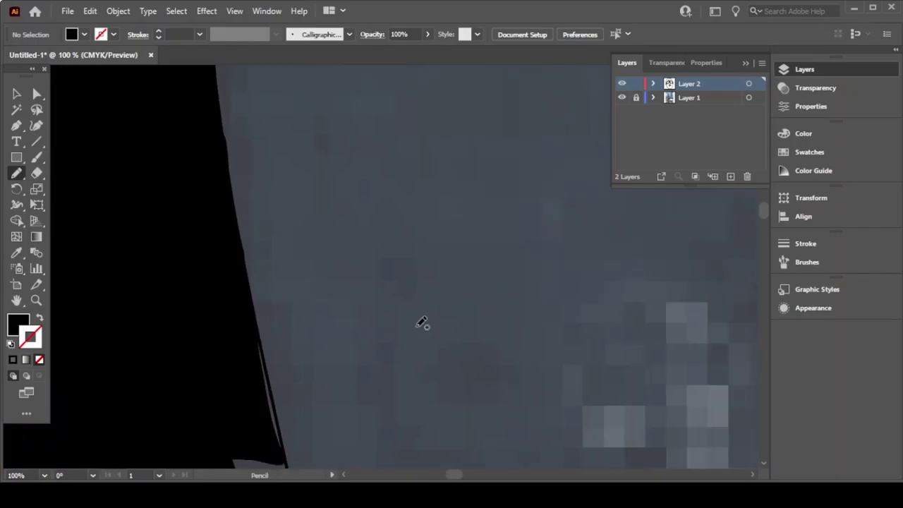
pyautogui.moveTo(248, 155)
pyautogui.mouseDown()
pyautogui.moveTo(271, 453)
pyautogui.moveTo(317, 379)
pyautogui.moveTo(316, 417)
pyautogui.mouseUp()
pyautogui.scroll(-5, 316, 417)
# Step: Close the grey strips along the edges into black shapes, then deselect
pyautogui.moveTo(346, 444)
pyautogui.mouseDown()
pyautogui.moveTo(417, 436)
pyautogui.moveTo(385, 299)
pyautogui.moveTo(268, 272)
pyautogui.mouseUp()
pyautogui.moveTo(343, 242); pyautogui.dragTo(352, 332)
pyautogui.hscroll(-5, 339, 205)
pyautogui.scroll(3, 264, 112)
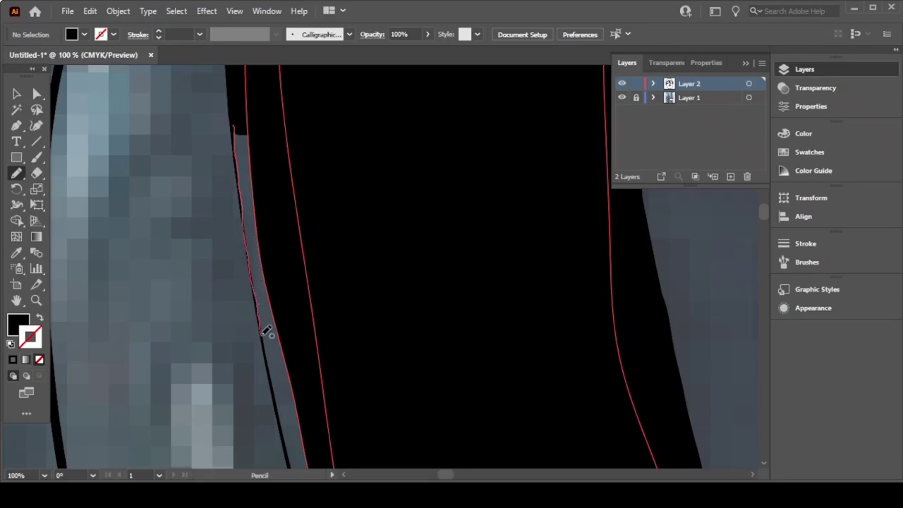
pyautogui.moveTo(282, 416); pyautogui.dragTo(317, 407)
pyautogui.moveTo(250, 120)
pyautogui.mouseDown()
pyautogui.moveTo(246, 185)
pyautogui.moveTo(275, 357)
pyautogui.moveTo(313, 430)
pyautogui.mouseUp()
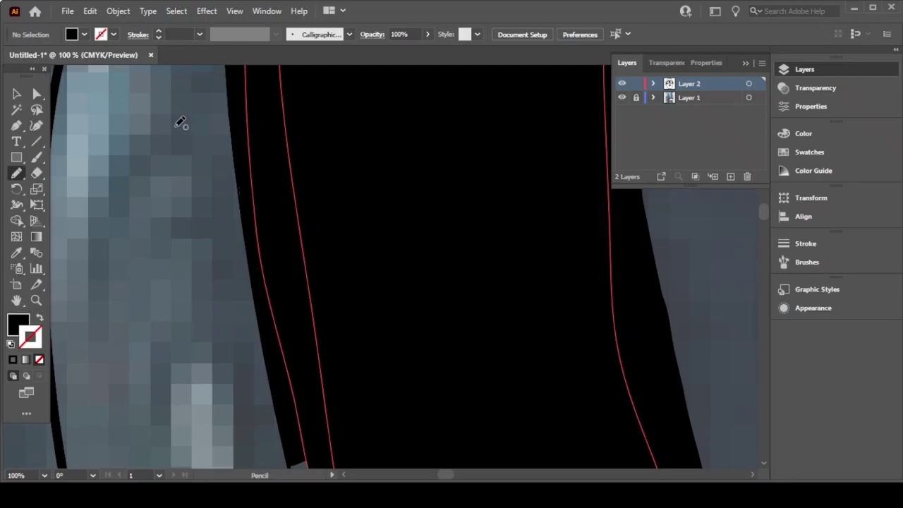
pyautogui.hotkey('ctrl', 'shift', 'a')
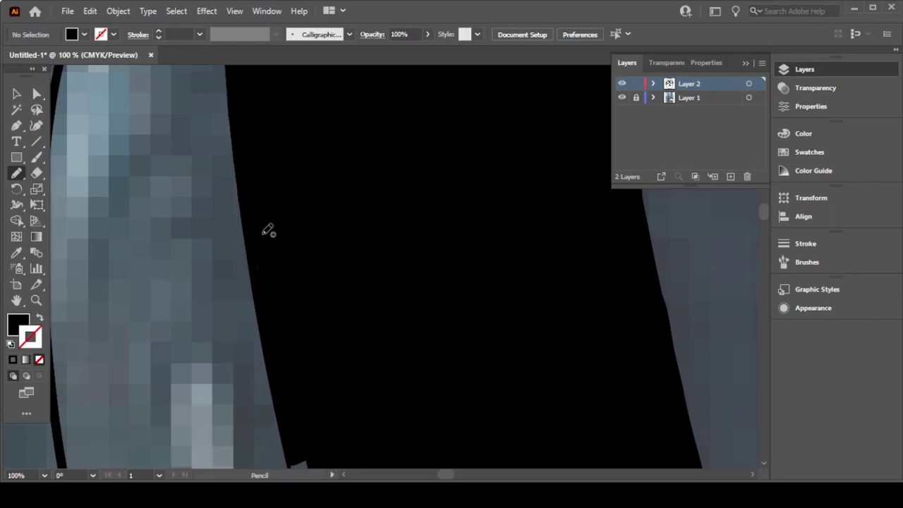
# Step: Trace black paths down the next strip's edge until it is fully covered
pyautogui.scroll(-5, 353, 288)
pyautogui.moveTo(314, 104)
pyautogui.mouseDown()
pyautogui.moveTo(332, 282)
pyautogui.moveTo(452, 455)
pyautogui.mouseUp()
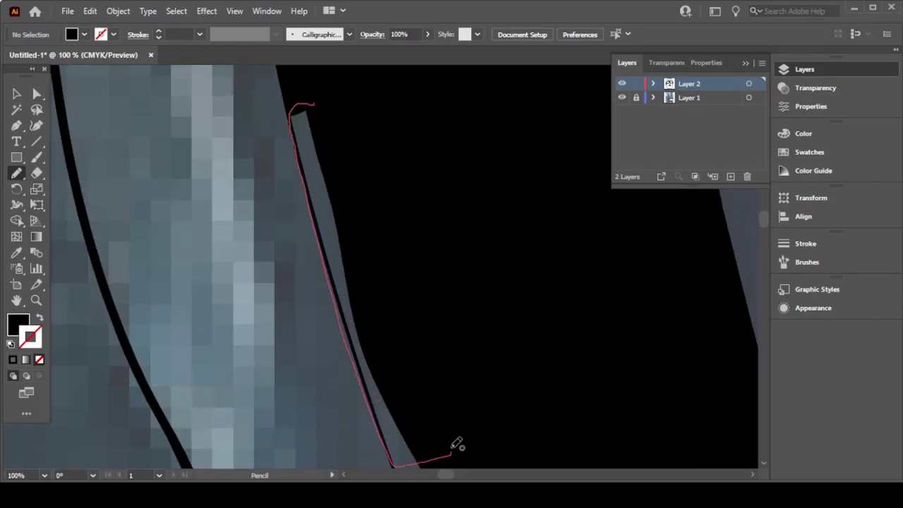
pyautogui.scroll(5, 366, 239)
pyautogui.moveTo(236, 91)
pyautogui.mouseDown()
pyautogui.moveTo(265, 257)
pyautogui.moveTo(334, 413)
pyautogui.moveTo(237, 85)
pyautogui.mouseUp()
pyautogui.hscroll(5, 379, 186)
pyautogui.moveTo(370, 184); pyautogui.dragTo(471, 447)
pyautogui.scroll(-5, 450, 435)
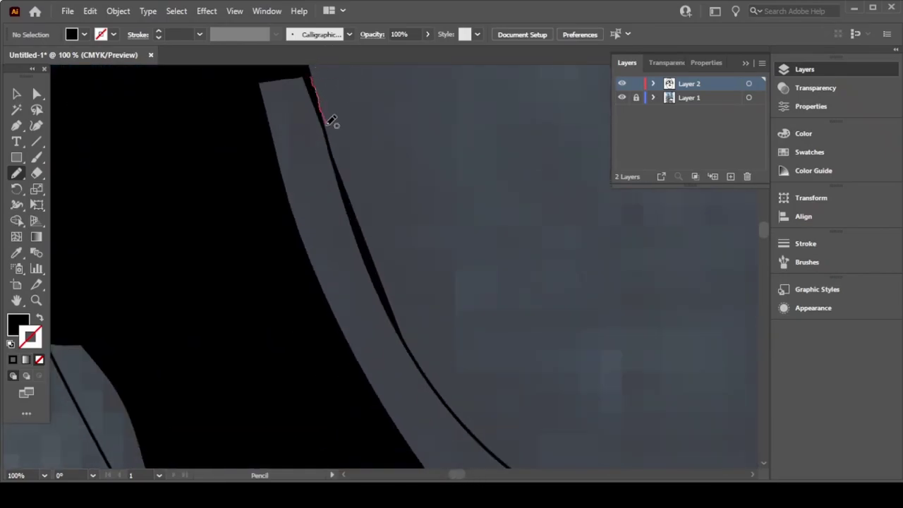
pyautogui.moveTo(329, 121)
pyautogui.mouseDown()
pyautogui.moveTo(397, 313)
pyautogui.moveTo(270, 161)
pyautogui.moveTo(311, 76)
pyautogui.mouseUp()
pyautogui.scroll(-5, 311, 310)
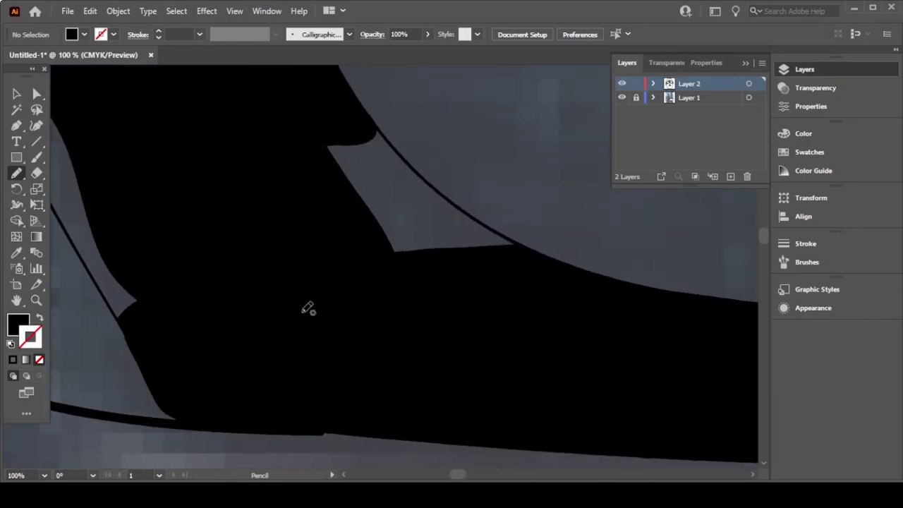
# Step: Fill the grey wedge on the left edge black and zoom out to the whole face
pyautogui.hscroll(-5, 308, 308)
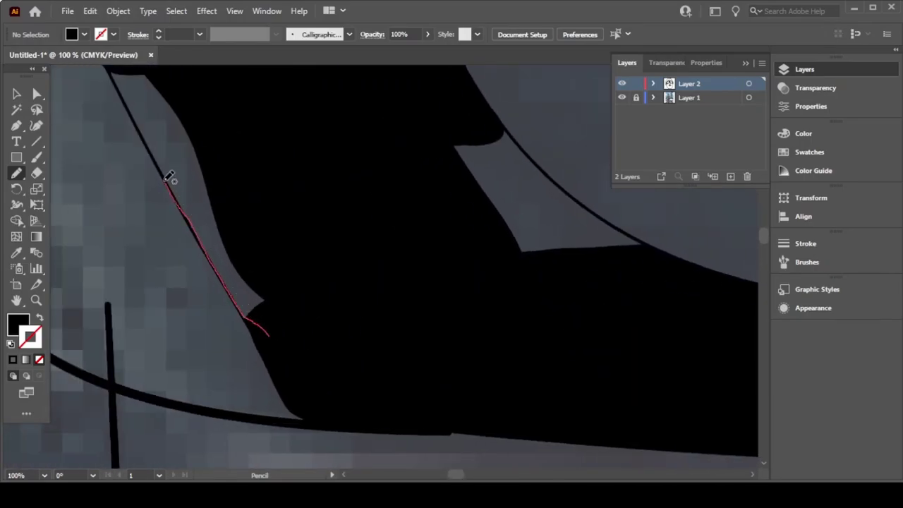
pyautogui.moveTo(170, 177); pyautogui.dragTo(134, 111)
pyautogui.moveTo(131, 71)
pyautogui.mouseDown()
pyautogui.moveTo(252, 201)
pyautogui.moveTo(201, 241)
pyautogui.moveTo(268, 304)
pyautogui.mouseUp()
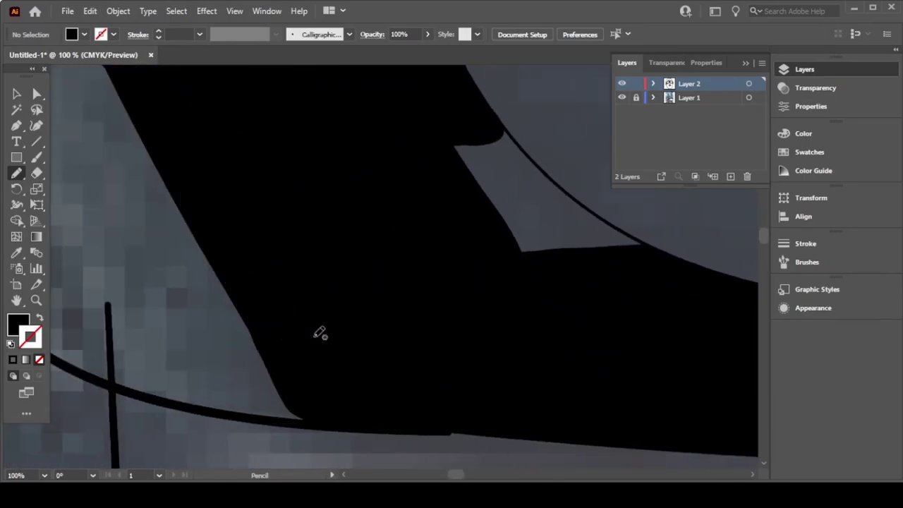
pyautogui.hscroll(5, 320, 333)
pyautogui.moveTo(416, 219)
pyautogui.mouseDown()
pyautogui.moveTo(298, 115)
pyautogui.moveTo(459, 250)
pyautogui.moveTo(414, 227)
pyautogui.mouseUp()
pyautogui.hotkey('ctrl', '0')
# Step: Pick a grey fill from the Color Guide and set its black (K) to 80%
pyautogui.hscroll(5, 409, 229)
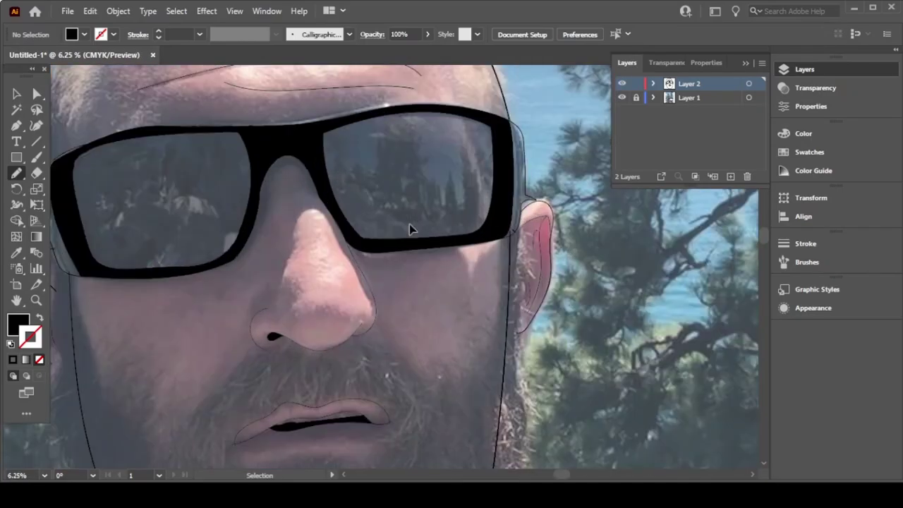
pyautogui.scroll(-1, 410, 223)
pyautogui.hscroll(-4, 413, 224)
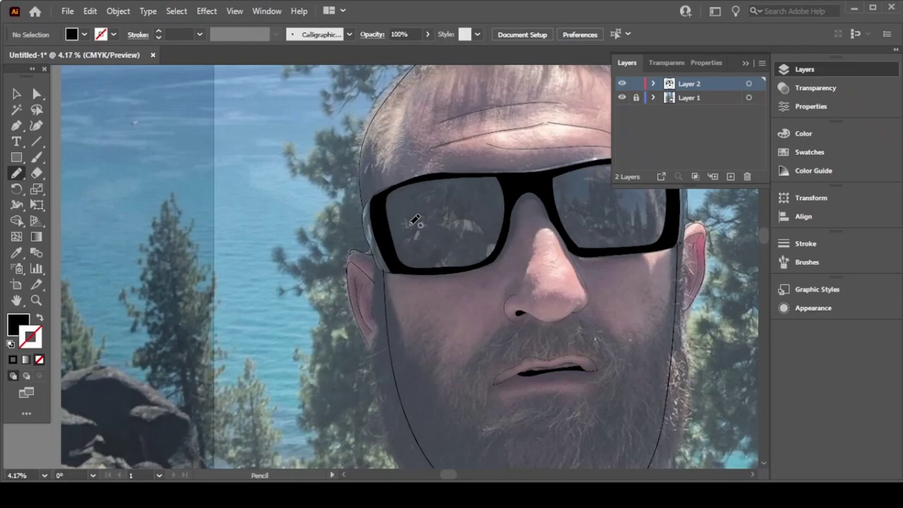
pyautogui.click(804, 134)
pyautogui.click(705, 127)
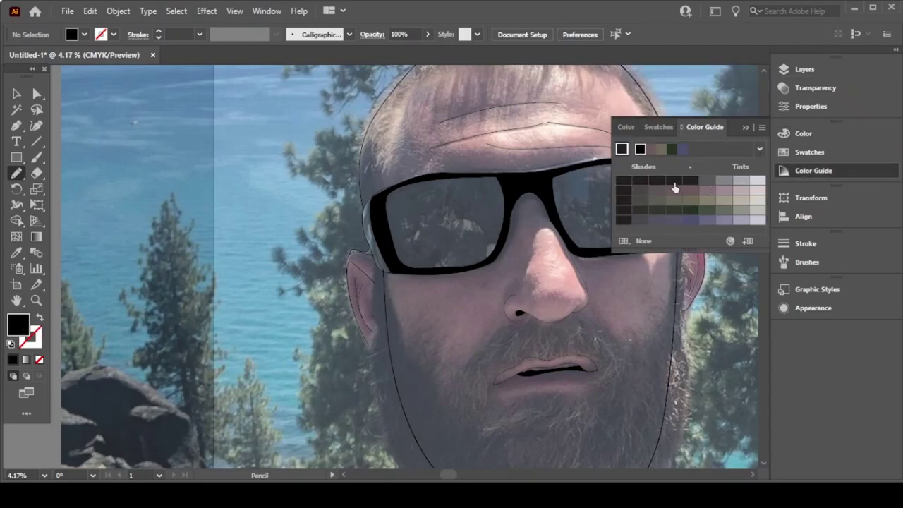
pyautogui.click(707, 182)
pyautogui.click(625, 127)
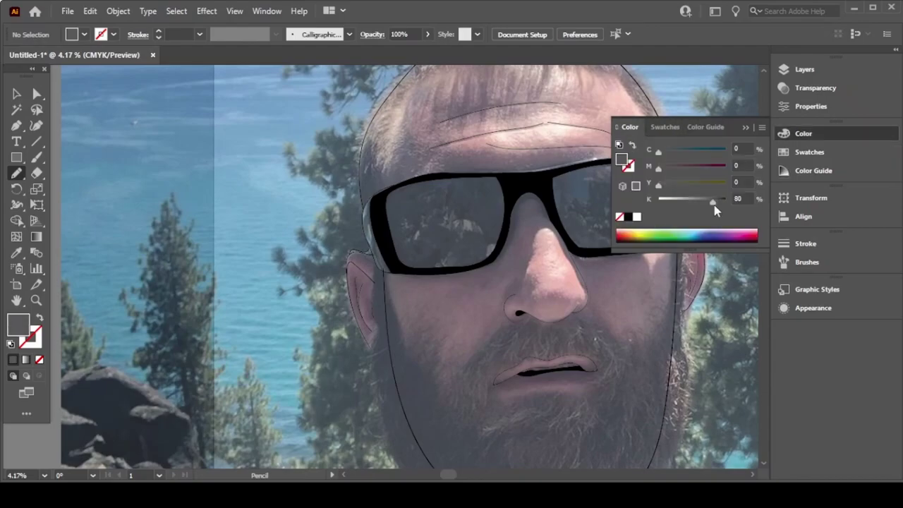
pyautogui.moveTo(714, 205); pyautogui.dragTo(720, 205)
pyautogui.click(747, 129)
# Step: Pencil patches along the outer frame edge near the ear, undoing the extra grey shape
pyautogui.hotkey('ctrl', '=')
pyautogui.hotkey('ctrl', '=')
pyautogui.hotkey('ctrl', '=')
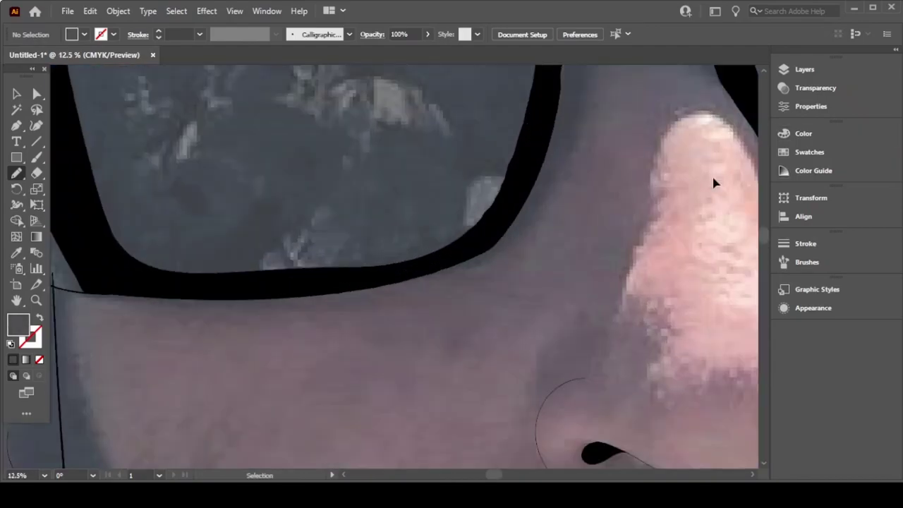
pyautogui.hotkey('ctrl', '=')
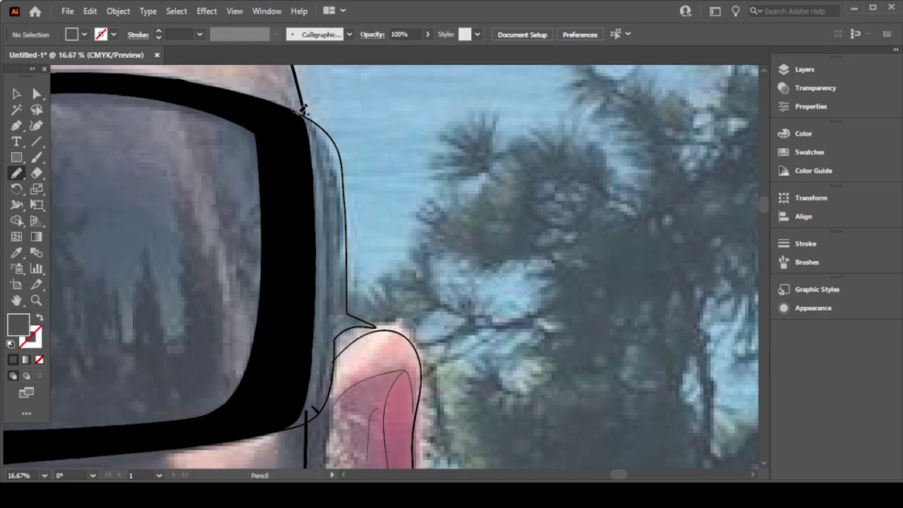
pyautogui.moveTo(351, 271); pyautogui.dragTo(348, 282)
pyautogui.hotkey('ctrl', '=')
pyautogui.hotkey('ctrl', '=')
pyautogui.hotkey('ctrl', '=')
pyautogui.hotkey('ctrl', '=')
pyautogui.moveTo(208, 275); pyautogui.dragTo(279, 344)
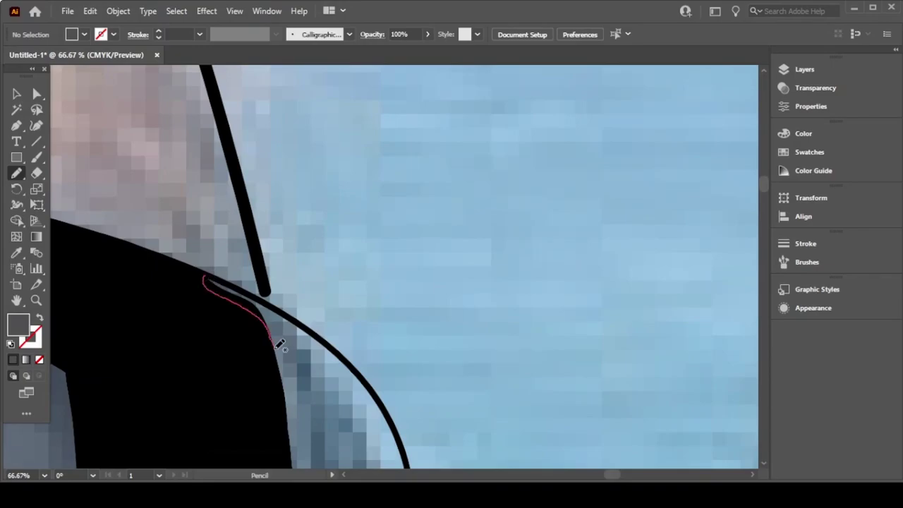
pyautogui.moveTo(293, 464); pyautogui.dragTo(302, 346)
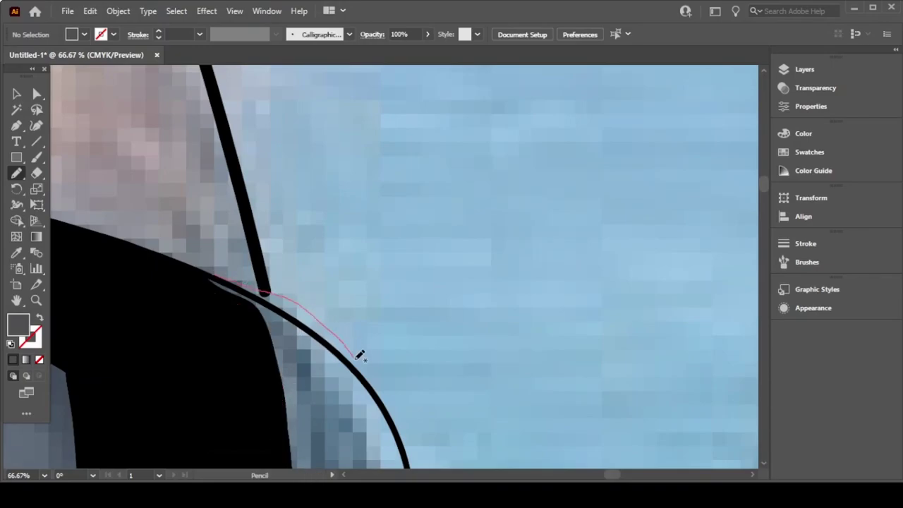
pyautogui.moveTo(299, 462); pyautogui.dragTo(273, 394)
pyautogui.scroll(-5, 324, 360)
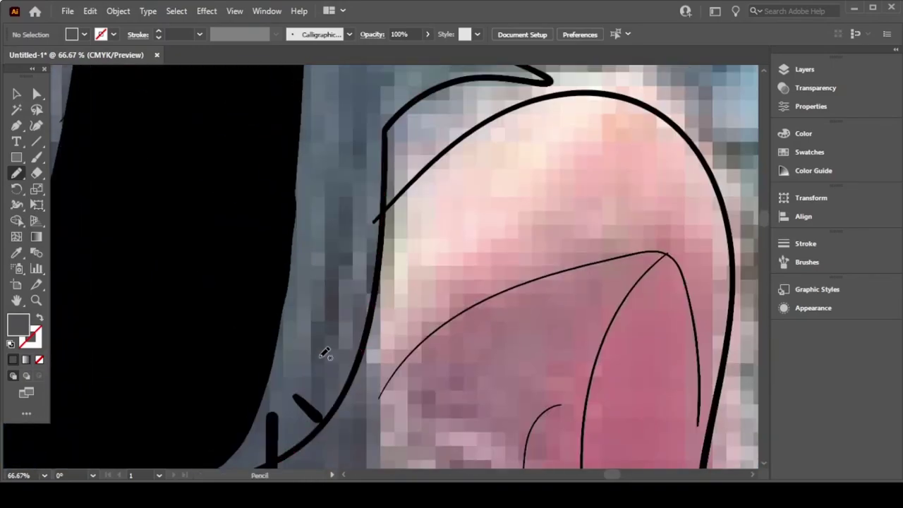
pyautogui.moveTo(215, 342)
pyautogui.mouseDown()
pyautogui.moveTo(176, 361)
pyautogui.moveTo(342, 279)
pyautogui.moveTo(385, 137)
pyautogui.moveTo(298, 96)
pyautogui.mouseUp()
pyautogui.hotkey('ctrl', 'z')
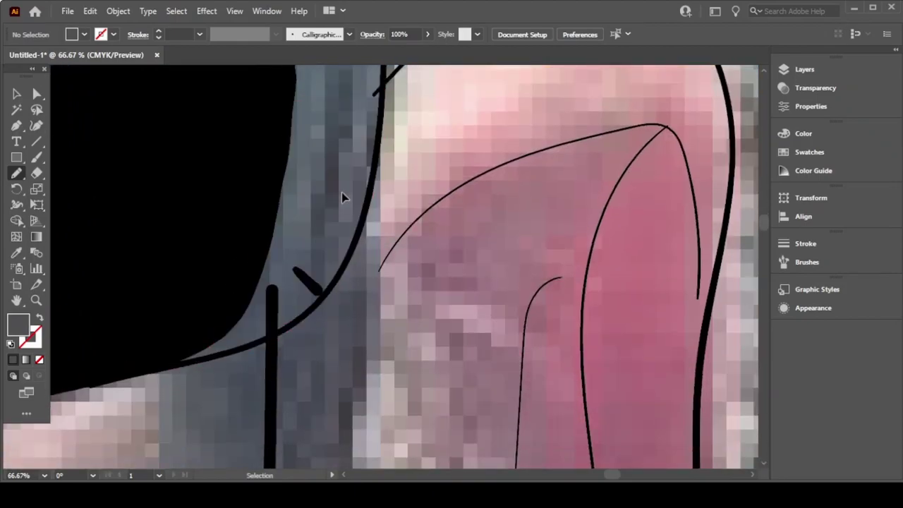
pyautogui.hotkey('shift', 'e')
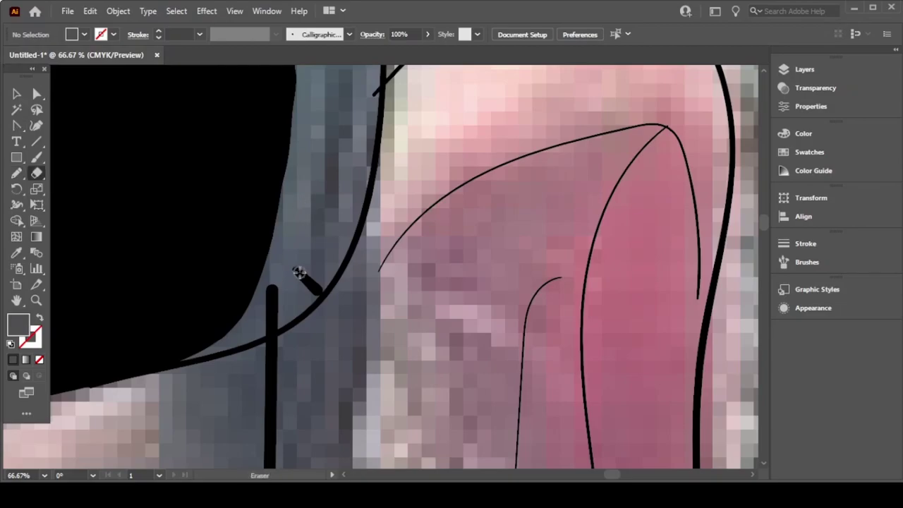
# Step: Erase the short stray black stroke near the frame
pyautogui.moveTo(293, 269)
pyautogui.mouseDown()
pyautogui.moveTo(309, 285)
pyautogui.moveTo(273, 296)
pyautogui.moveTo(275, 317)
pyautogui.mouseUp()
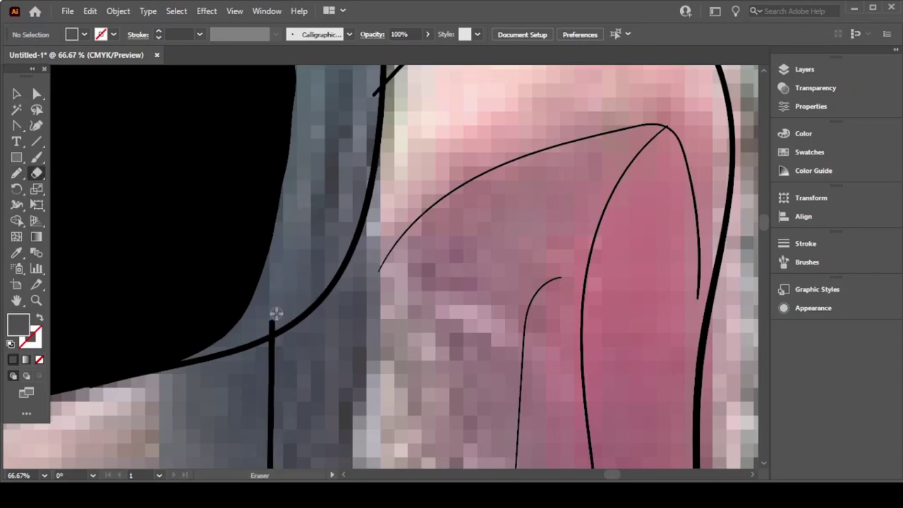
pyautogui.scroll(5, 282, 211)
pyautogui.hscroll(3, 258, 285)
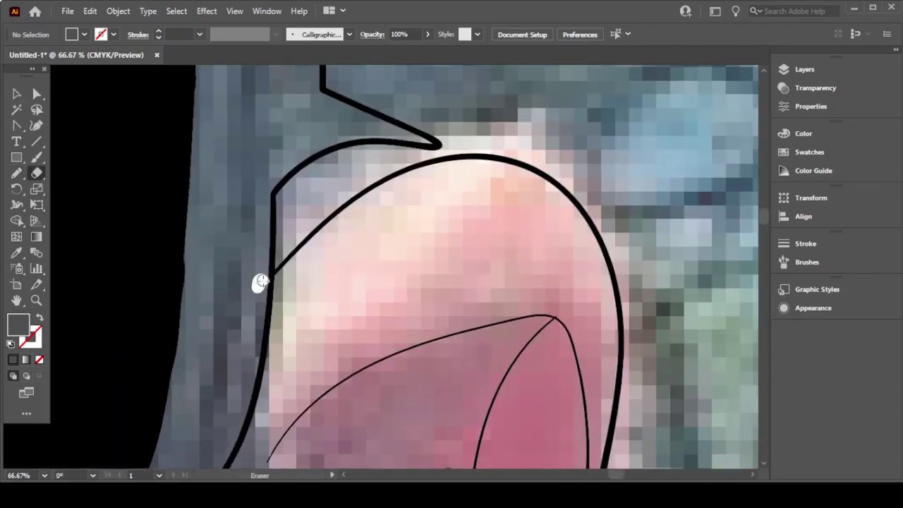
pyautogui.scroll(2, 389, 212)
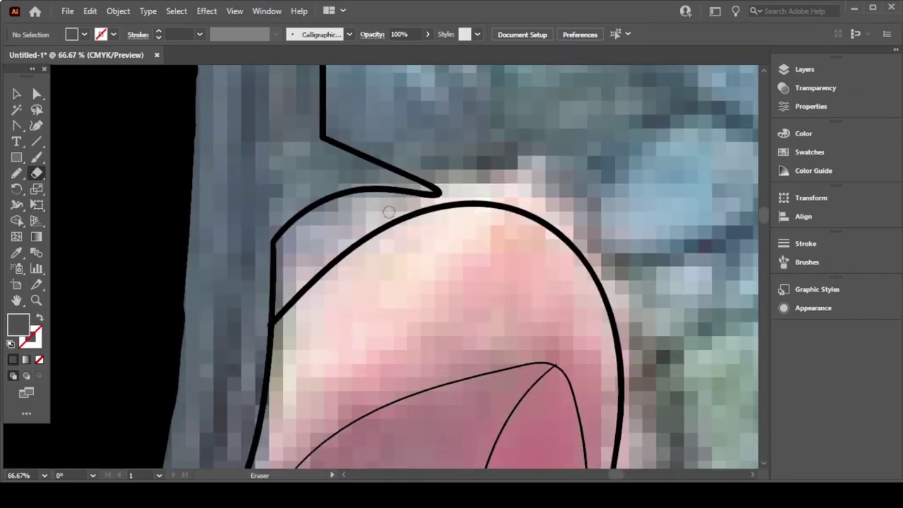
# Step: Move the anchors of the outline above the ear to curve its tip smoothly
pyautogui.press('a')
pyautogui.click(273, 244)
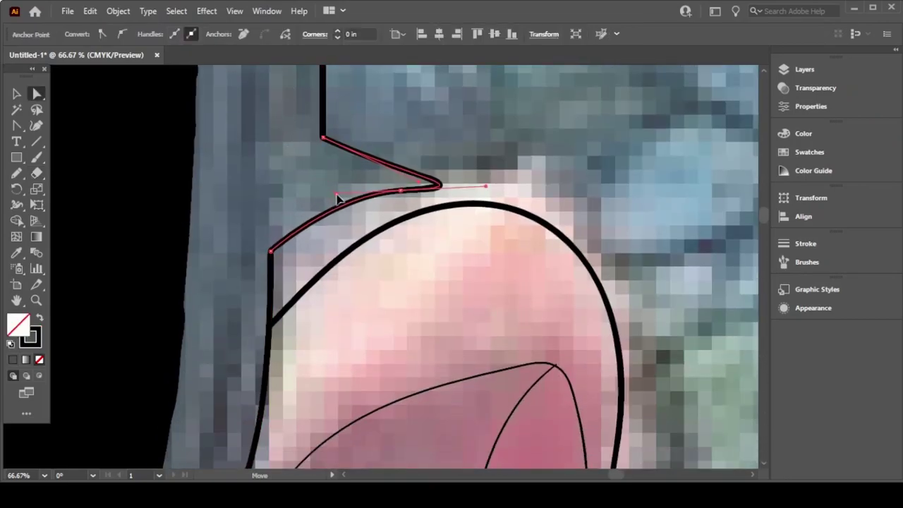
pyautogui.moveTo(337, 199); pyautogui.dragTo(483, 201)
pyautogui.click(540, 190)
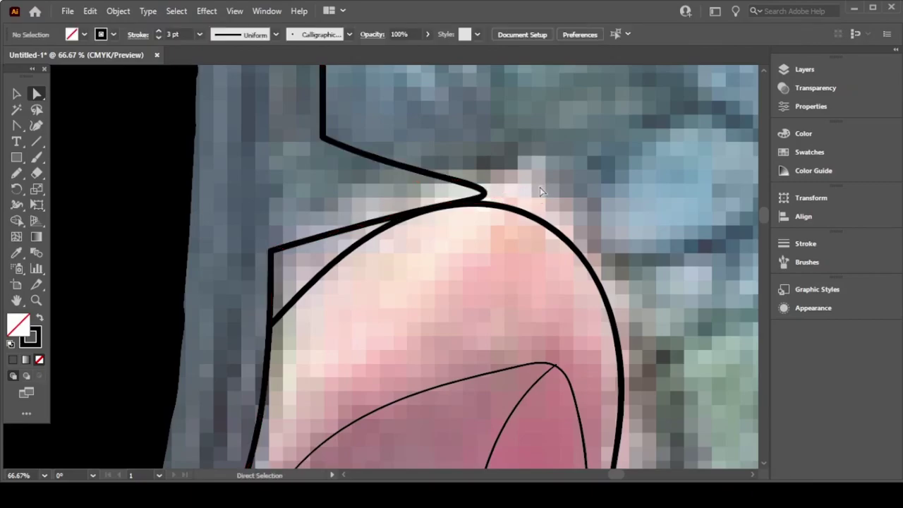
pyautogui.moveTo(540, 189); pyautogui.dragTo(284, 204)
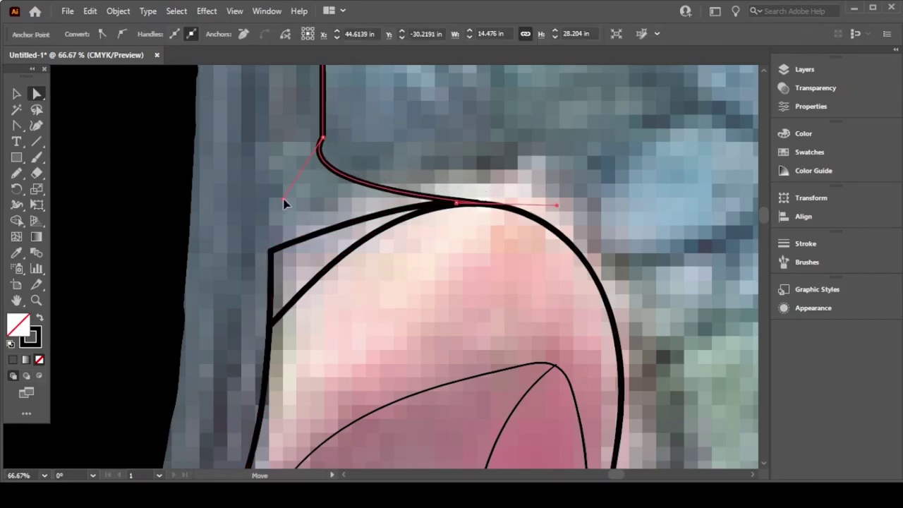
pyautogui.moveTo(270, 248); pyautogui.dragTo(273, 326)
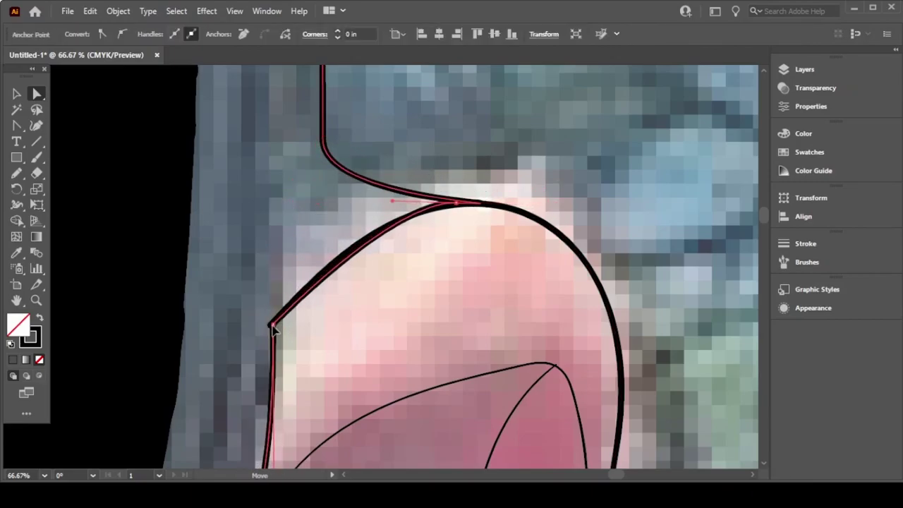
pyautogui.scroll(-5, 272, 326)
pyautogui.hscroll(-3, 330, 249)
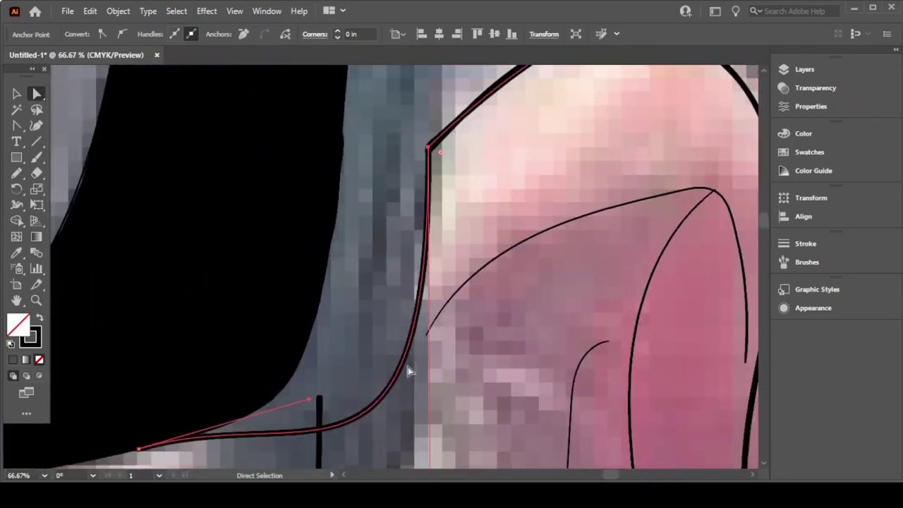
pyautogui.scroll(-3, 409, 372)
pyautogui.scroll(6, 432, 323)
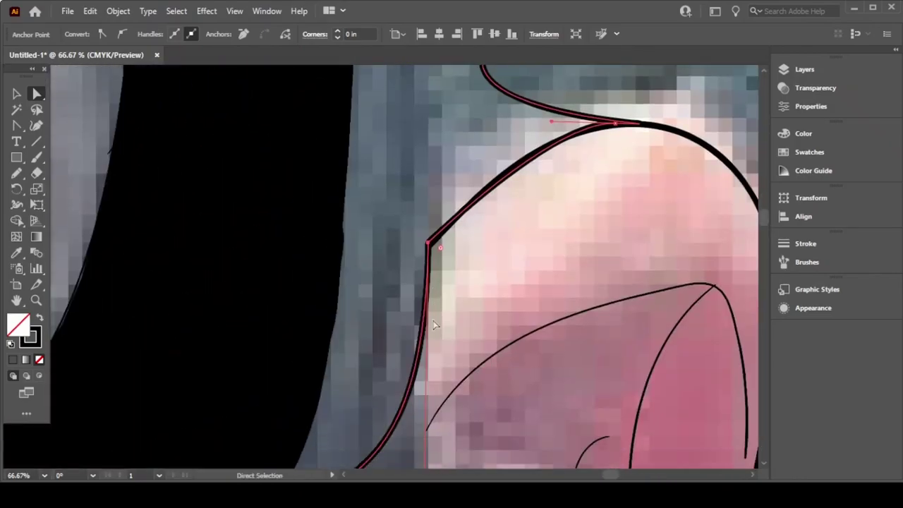
pyautogui.scroll(8, 435, 324)
# Step: Pull a handle from the lower corner anchor to round it, then select the outline beside the glasses
pyautogui.click(481, 330)
pyautogui.moveTo(478, 395)
pyautogui.mouseDown()
pyautogui.moveTo(440, 403)
pyautogui.moveTo(396, 390)
pyautogui.mouseUp()
pyautogui.scroll(1, 417, 282)
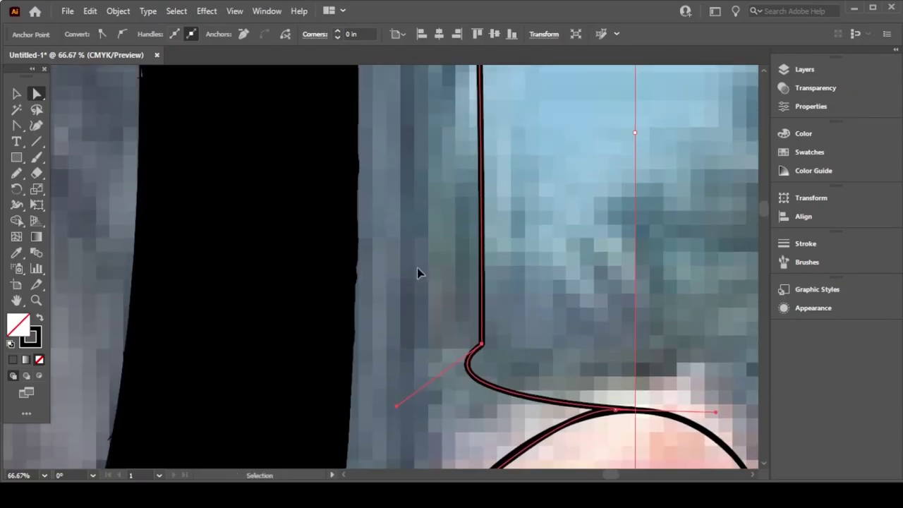
pyautogui.scroll(-2, 418, 269)
pyautogui.scroll(-2, 535, 307)
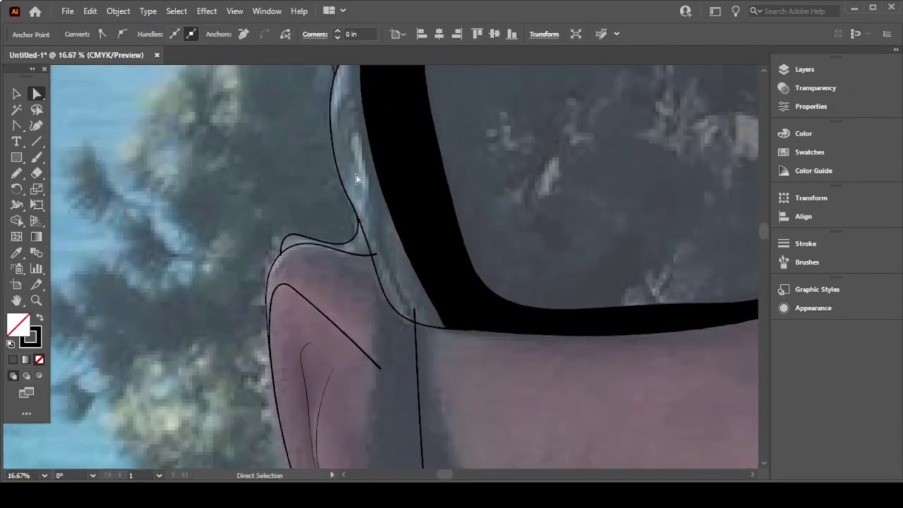
pyautogui.click(417, 322)
pyautogui.click(389, 195)
pyautogui.scroll(-4, 389, 196)
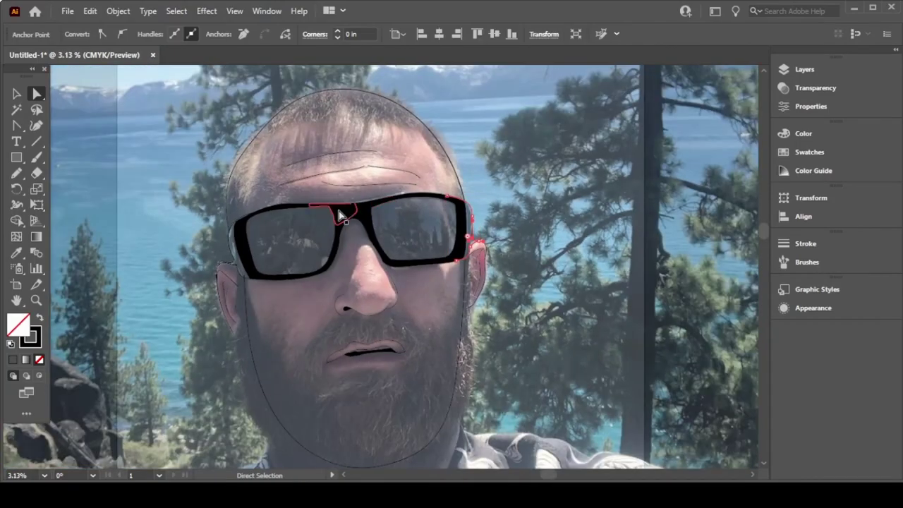
# Step: Save the document as Hobbs.ai, accepting the default Illustrator options
pyautogui.click(67, 11)
pyautogui.click(134, 136)
pyautogui.write('Hobbs')
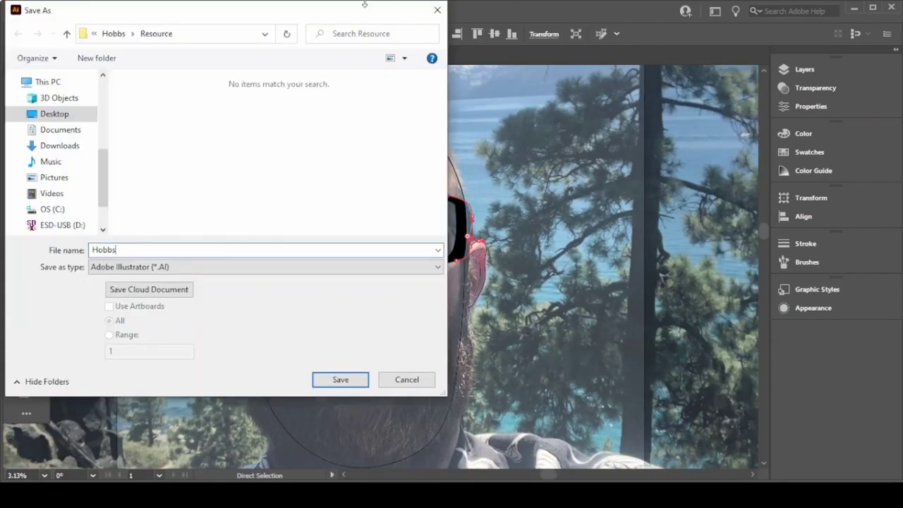
pyautogui.click(342, 380)
pyautogui.click(510, 430)
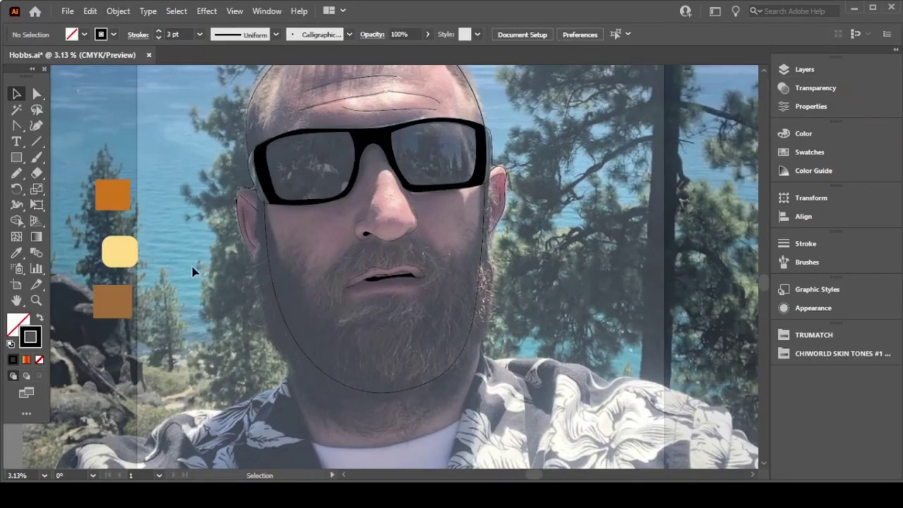
# Step: Set the Pencil to a no-stroke fill sampled from the orange sample square
pyautogui.click(264, 244)
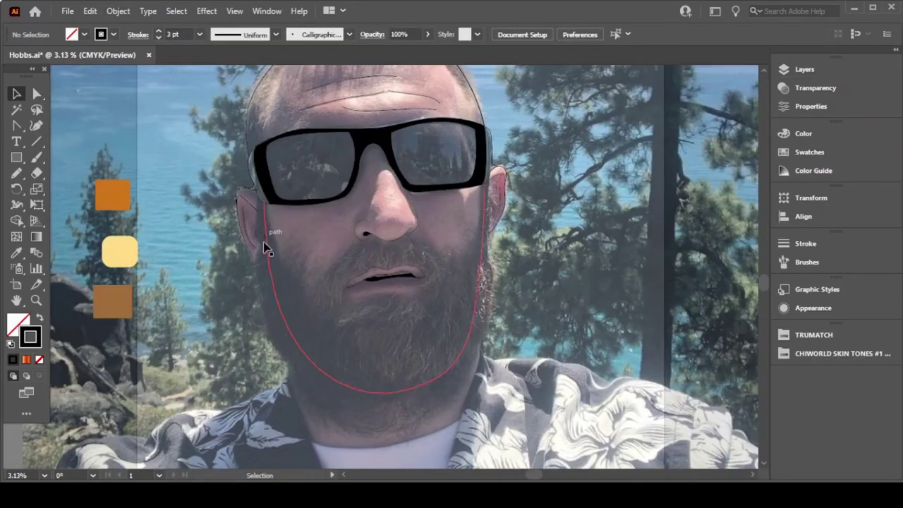
pyautogui.click(285, 325)
pyautogui.hotkey('ctrl', '+')
pyautogui.hscroll(-5, 403, 141)
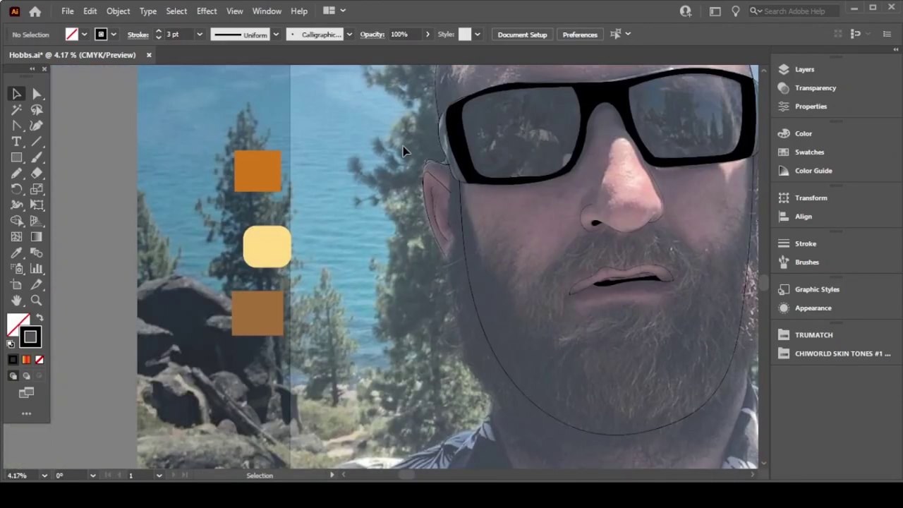
pyautogui.press('n')
pyautogui.hotkey('shift', 'x')
pyautogui.click(19, 325)
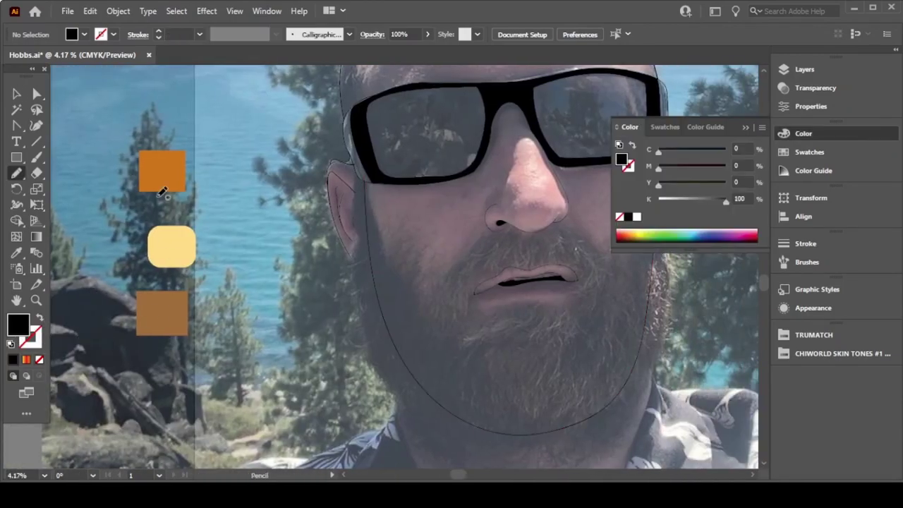
pyautogui.press('i')
pyautogui.click(177, 182)
pyautogui.press('n')
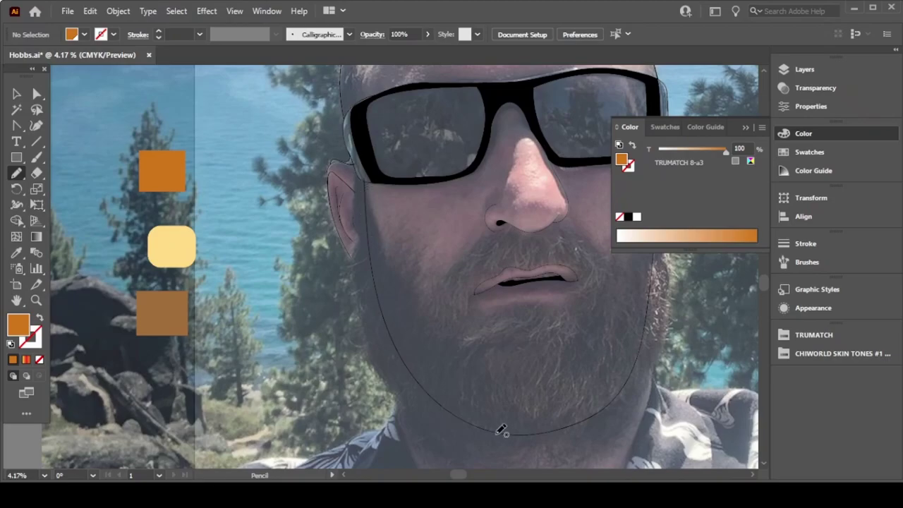
# Step: Draw orange beard shapes down the left jaw and around the chin
pyautogui.hscroll(5, 501, 430)
pyautogui.moveTo(187, 185)
pyautogui.mouseDown()
pyautogui.moveTo(476, 324)
pyautogui.moveTo(487, 284)
pyautogui.mouseUp()
pyautogui.hotkey('ctrl', 'z')
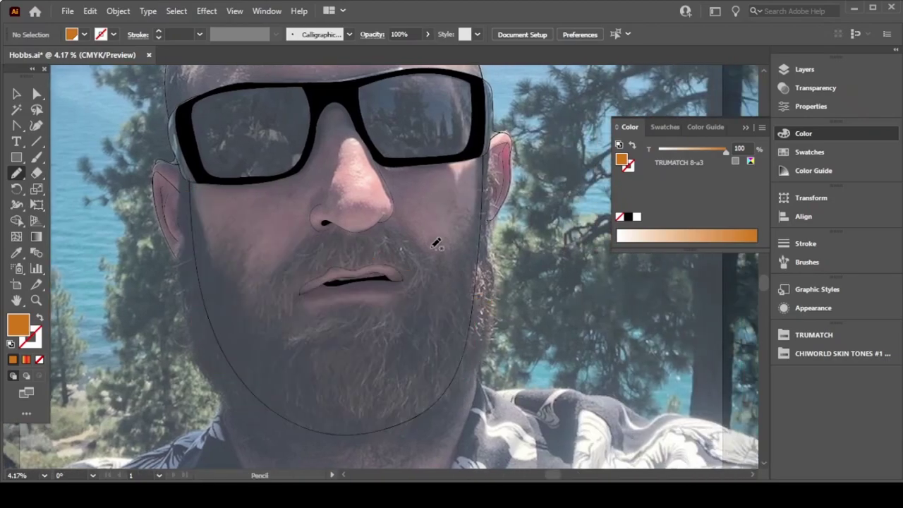
pyautogui.moveTo(190, 203); pyautogui.dragTo(192, 201)
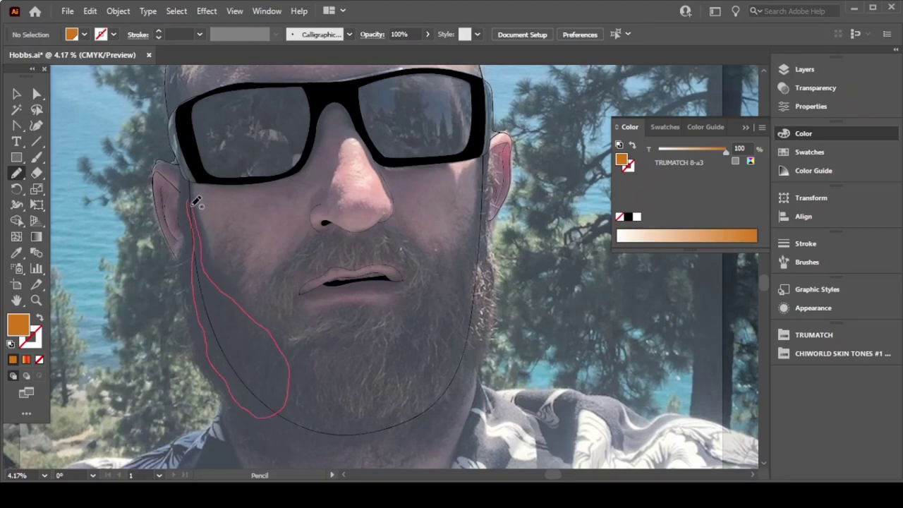
pyautogui.moveTo(263, 320); pyautogui.dragTo(282, 416)
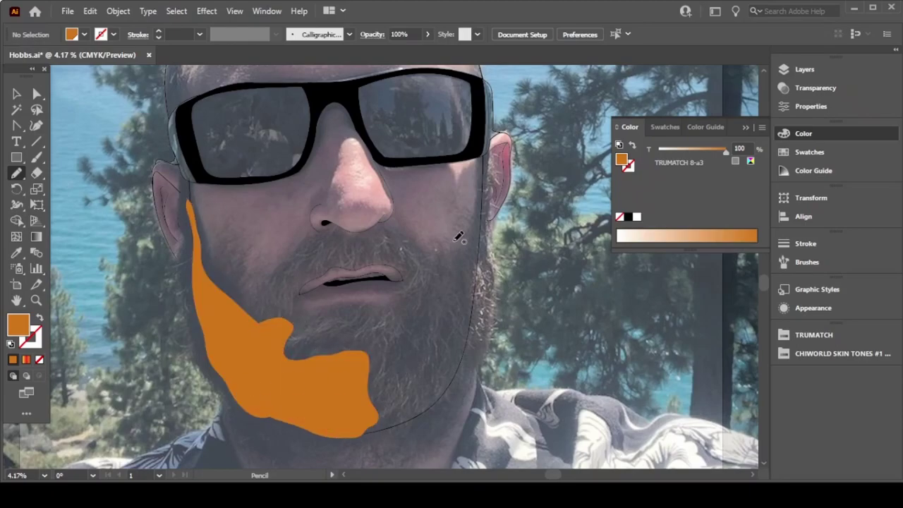
pyautogui.moveTo(433, 288)
pyautogui.mouseDown()
pyautogui.moveTo(345, 383)
pyautogui.moveTo(486, 170)
pyautogui.mouseUp()
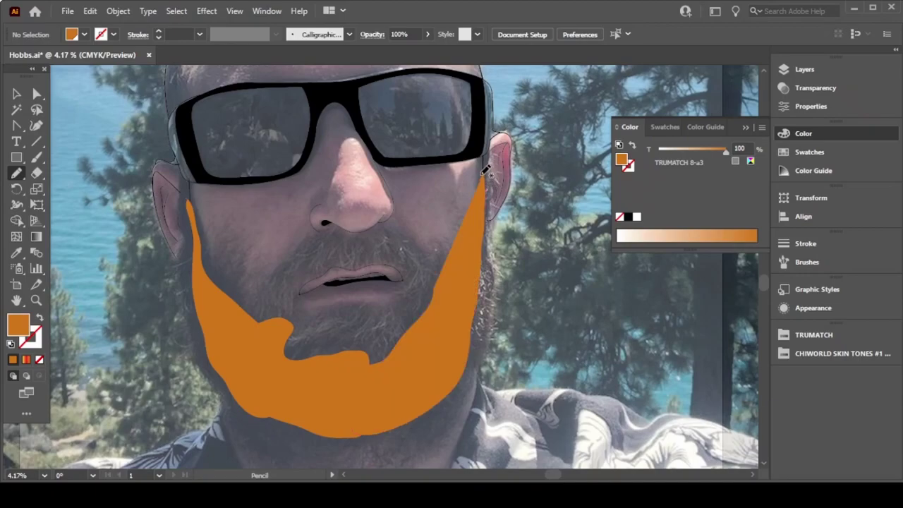
pyautogui.hotkey('ctrl', 'z')
pyautogui.moveTo(374, 342)
pyautogui.mouseDown()
pyautogui.moveTo(487, 233)
pyautogui.moveTo(493, 170)
pyautogui.moveTo(488, 212)
pyautogui.mouseUp()
pyautogui.hotkey('ctrl', 'z')
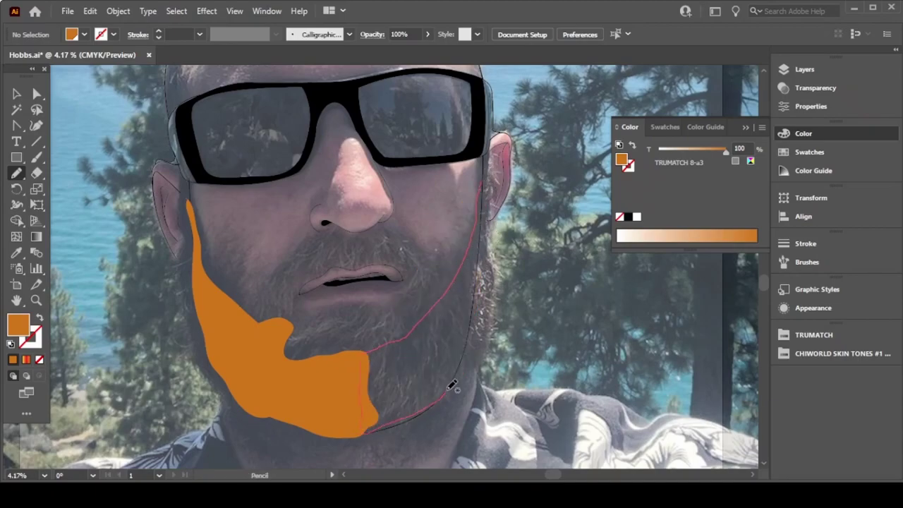
# Step: Fill the gap under the lower lip and draw the orange mustache around the mouth
pyautogui.scroll(-2, 501, 288)
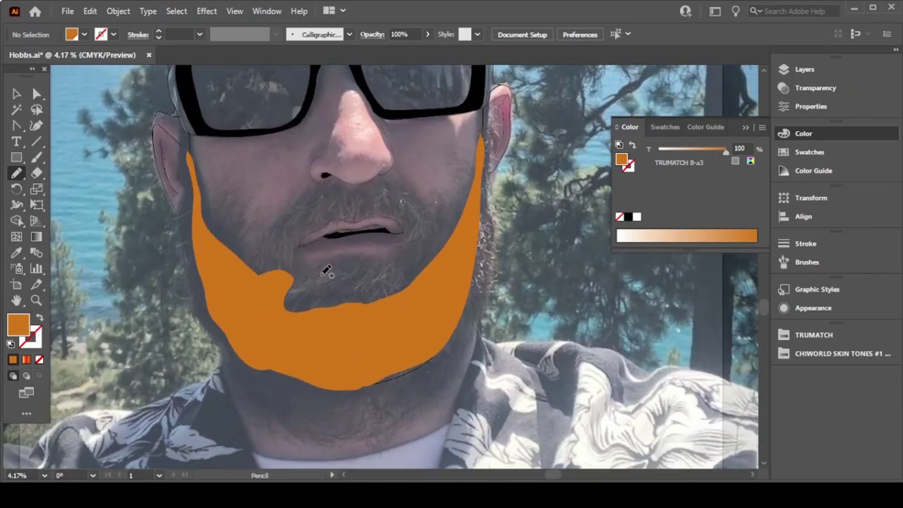
pyautogui.moveTo(295, 273)
pyautogui.mouseDown()
pyautogui.moveTo(403, 262)
pyautogui.moveTo(303, 279)
pyautogui.mouseUp()
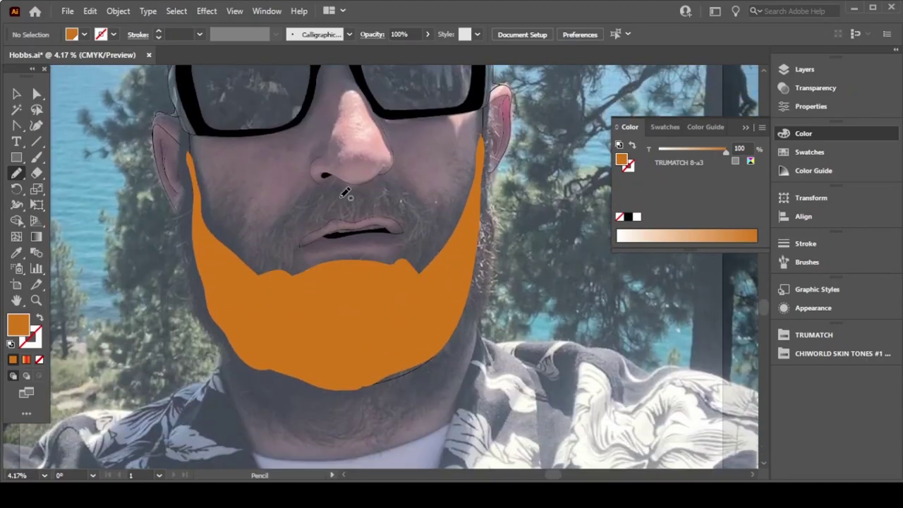
pyautogui.moveTo(288, 210); pyautogui.dragTo(358, 198)
pyautogui.hotkey('ctrl', 'z')
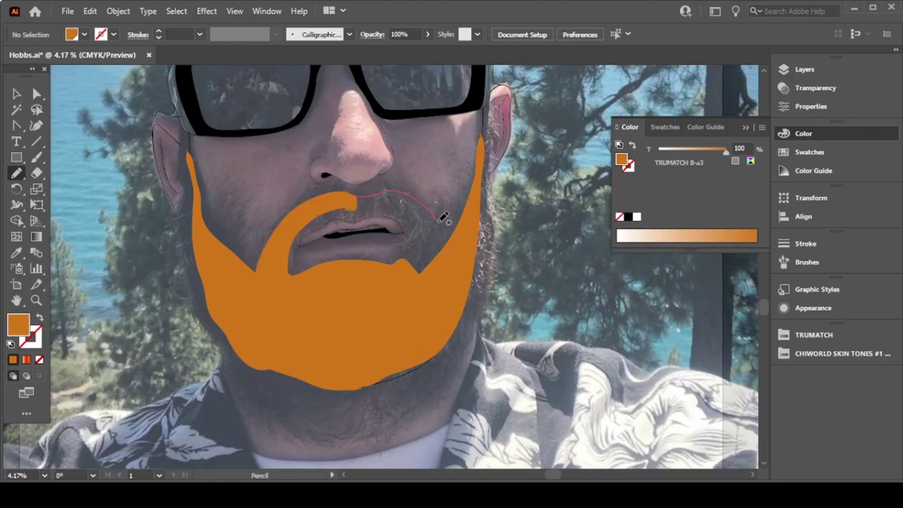
pyautogui.moveTo(412, 221); pyautogui.dragTo(393, 184)
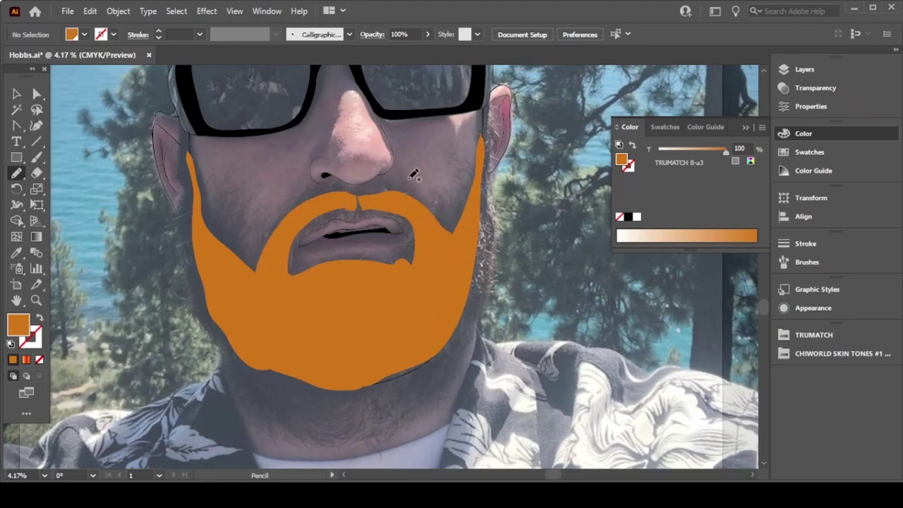
pyautogui.scroll(5, 414, 175)
pyautogui.keyDown('alt'); pyautogui.scroll(2, 232, 252); pyautogui.keyUp('alt')
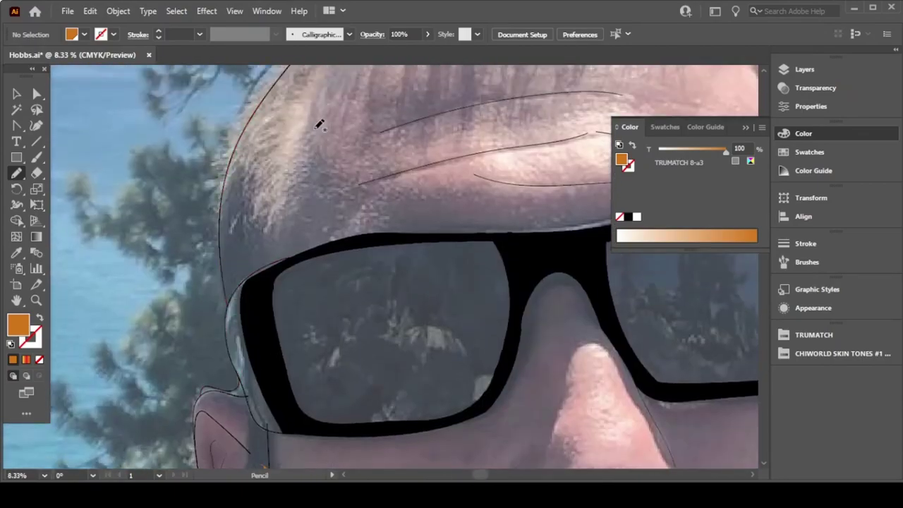
# Step: Draw the orange hair shape, close it down the head's right edge, and collapse the Color panel
pyautogui.scroll(3, 318, 124)
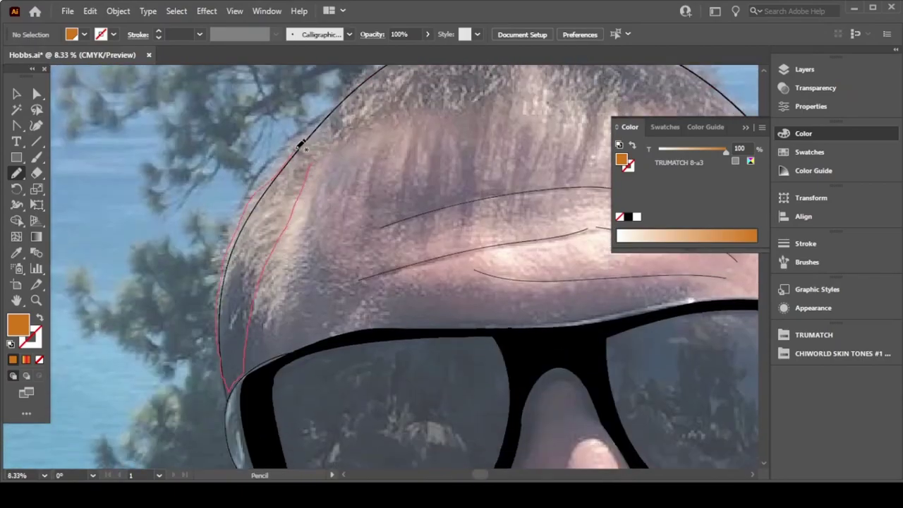
pyautogui.moveTo(249, 345); pyautogui.dragTo(331, 145)
pyautogui.scroll(6, 338, 232)
pyautogui.hscroll(-5, 338, 232)
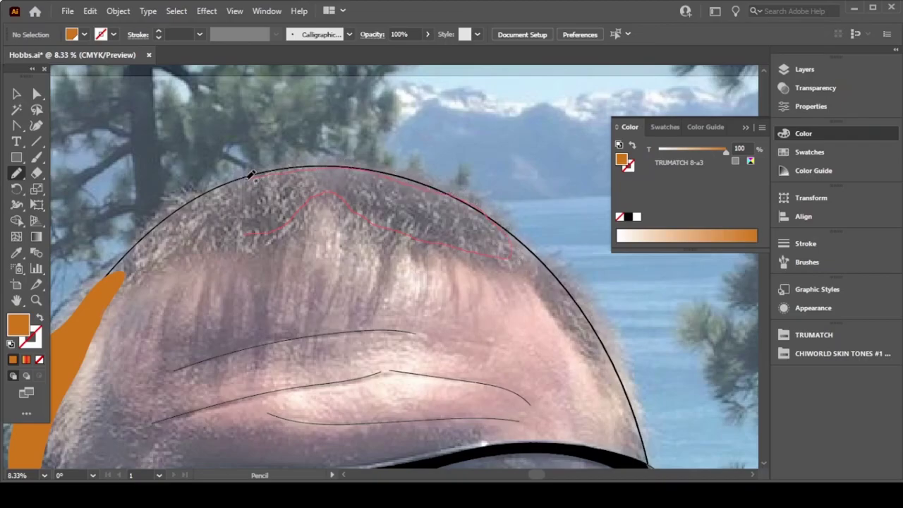
pyautogui.moveTo(122, 281); pyautogui.dragTo(123, 279)
pyautogui.hscroll(5, 313, 261)
pyautogui.scroll(-3, 297, 233)
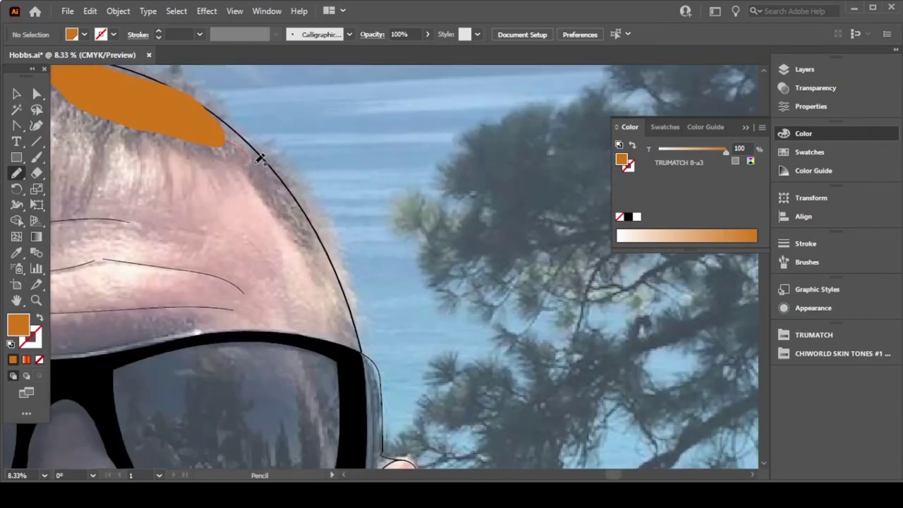
pyautogui.moveTo(344, 335); pyautogui.dragTo(223, 133)
pyautogui.hscroll(-5, 282, 159)
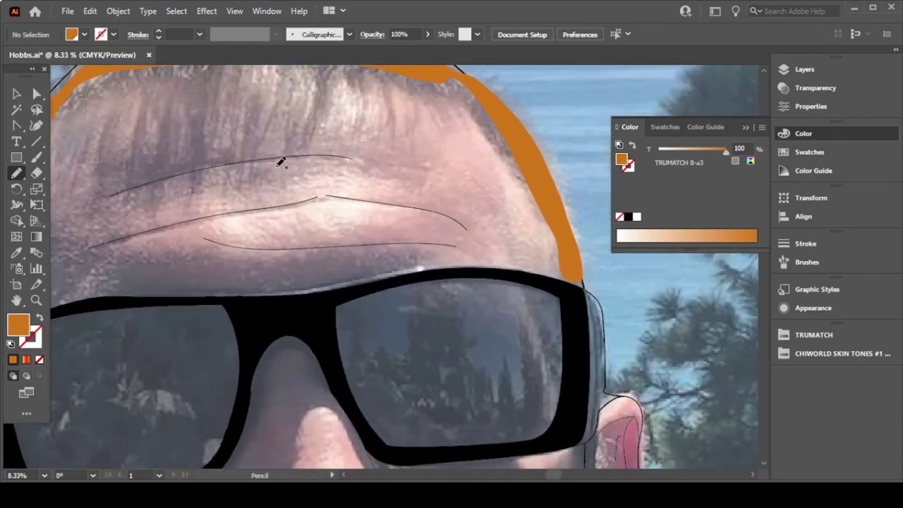
pyautogui.scroll(3, 283, 162)
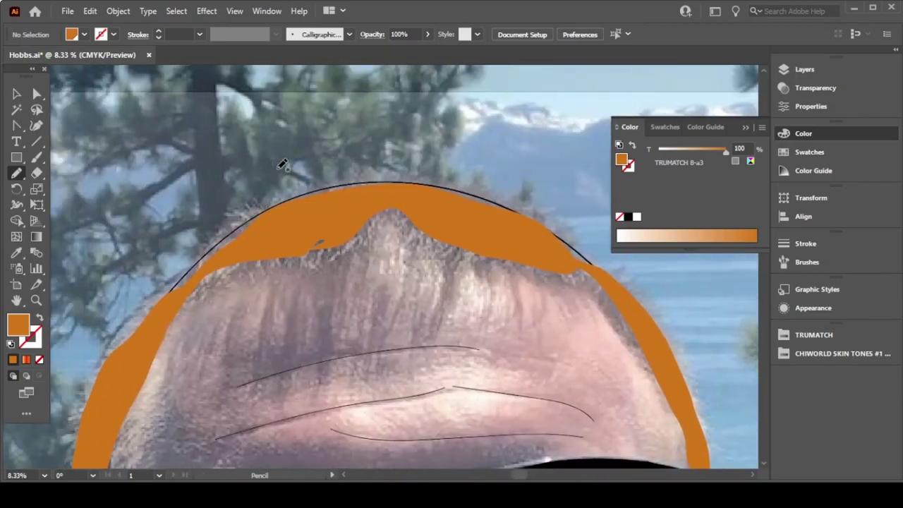
pyautogui.scroll(-3, 276, 168)
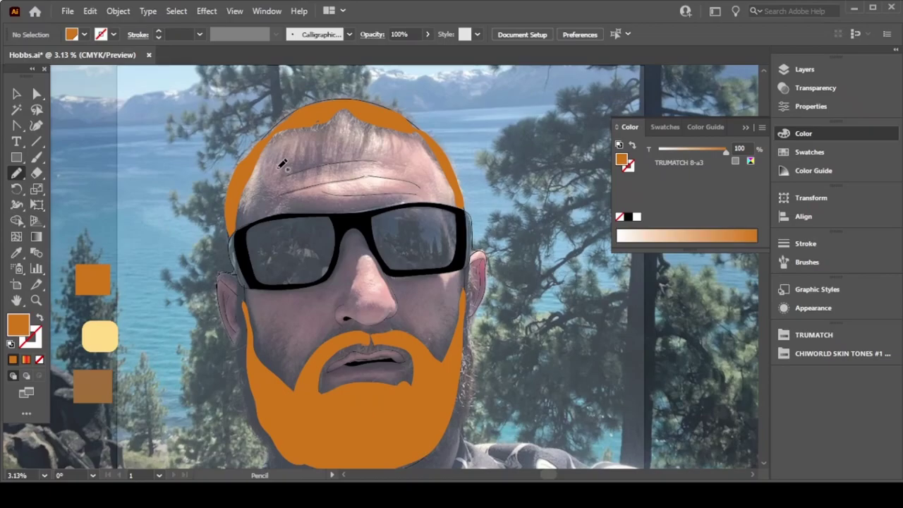
pyautogui.click(307, 159)
# Step: Try drawing an orange sideburn below the glasses frame beside the ear, undoing each misfire
pyautogui.scroll(3, 332, 167)
pyautogui.scroll(2, 342, 157)
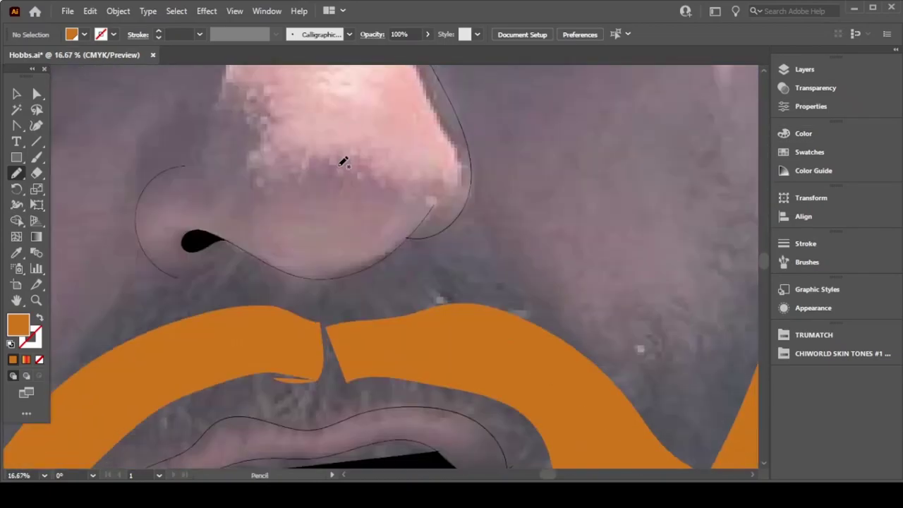
pyautogui.scroll(-3, 343, 161)
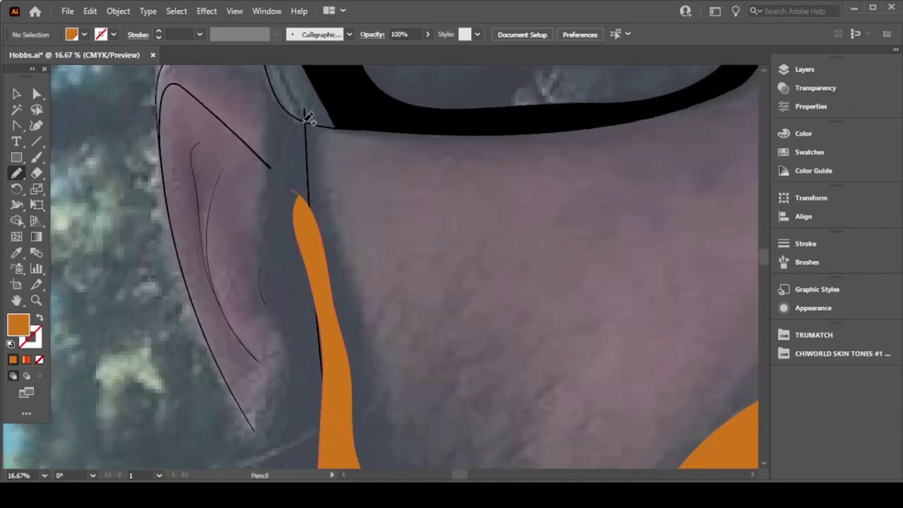
pyautogui.scroll(3, 307, 118)
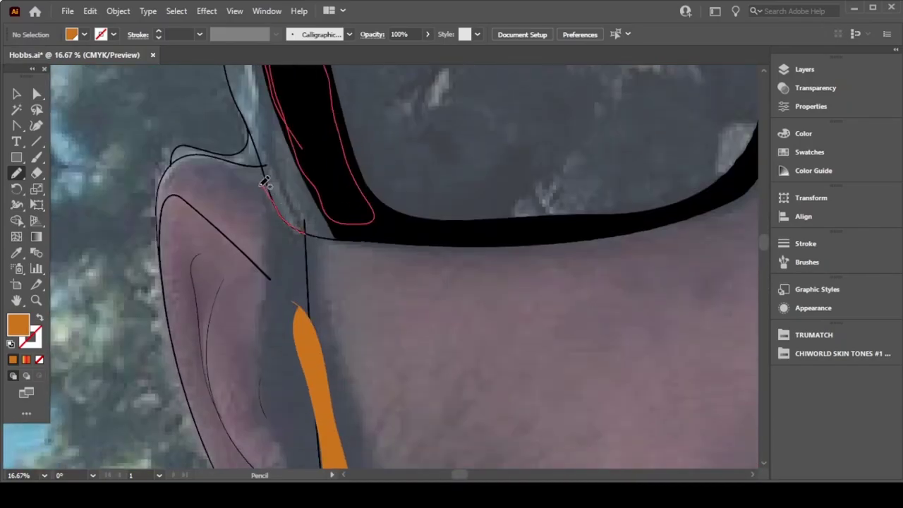
pyautogui.moveTo(265, 182)
pyautogui.mouseDown()
pyautogui.moveTo(265, 289)
pyautogui.moveTo(275, 278)
pyautogui.moveTo(272, 234)
pyautogui.mouseUp()
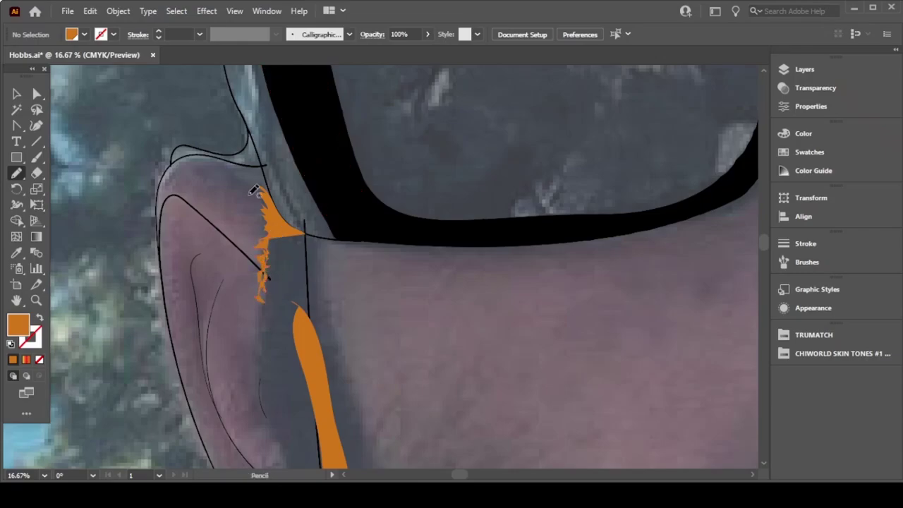
pyautogui.hotkey('ctrl', 'z')
pyautogui.hotkey('ctrl', 'z')
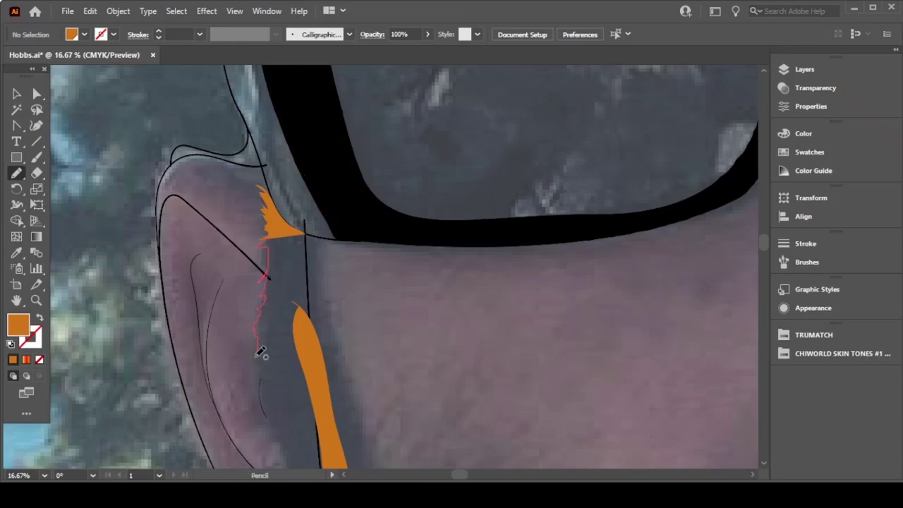
pyautogui.moveTo(272, 258); pyautogui.dragTo(282, 429)
pyautogui.hotkey('ctrl', 'z')
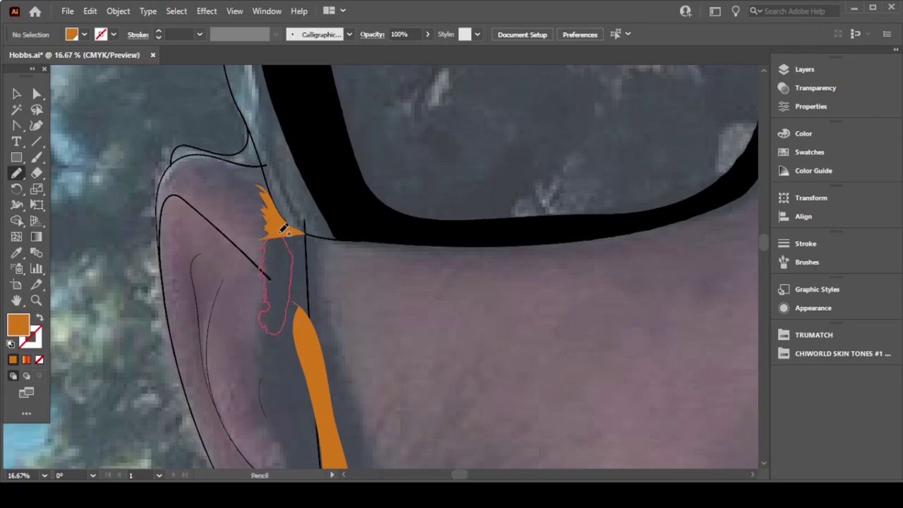
pyautogui.moveTo(264, 272); pyautogui.dragTo(279, 444)
pyautogui.hotkey('ctrl', 'z')
# Step: Attempt several more jagged sideburn strokes beside the ear, undoing each failed one
pyautogui.scroll(-5, 300, 416)
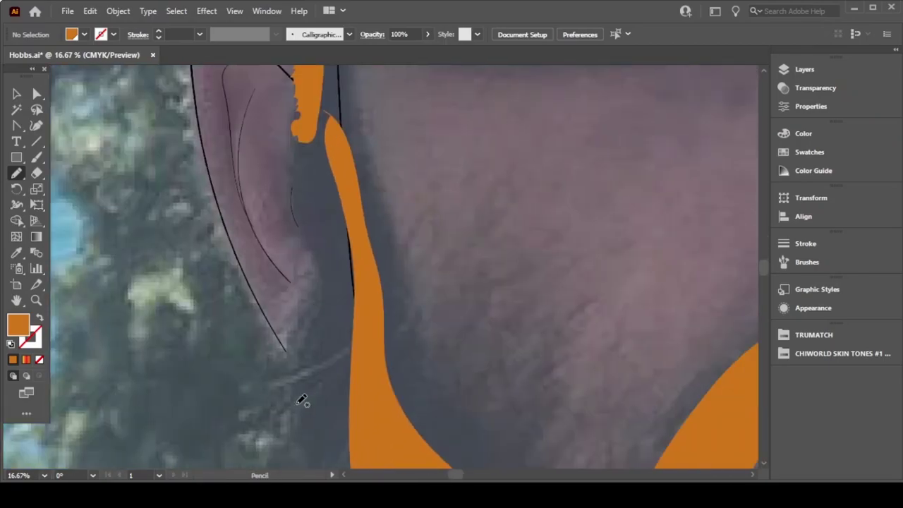
pyautogui.moveTo(292, 194); pyautogui.dragTo(282, 254)
pyautogui.hotkey('ctrl', 'z')
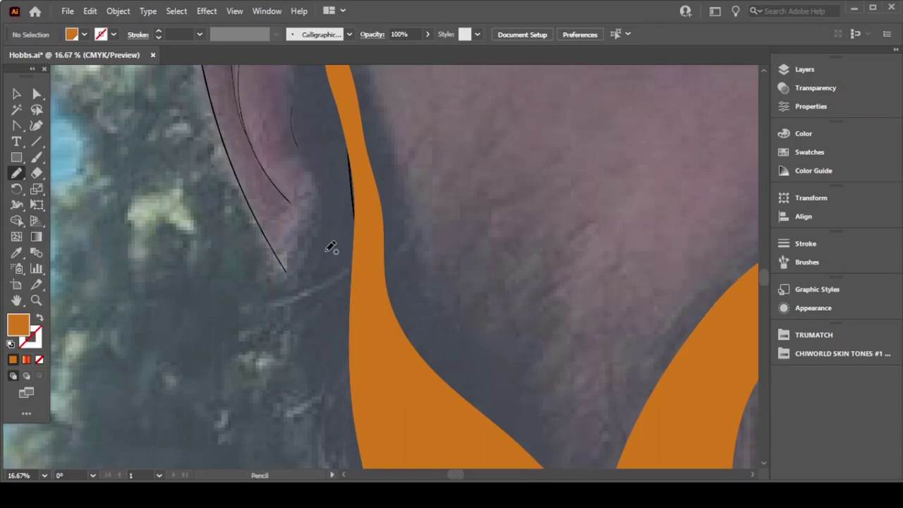
pyautogui.moveTo(194, 294); pyautogui.dragTo(238, 362)
pyautogui.hotkey('ctrl', 'z')
pyautogui.moveTo(304, 167); pyautogui.dragTo(210, 437)
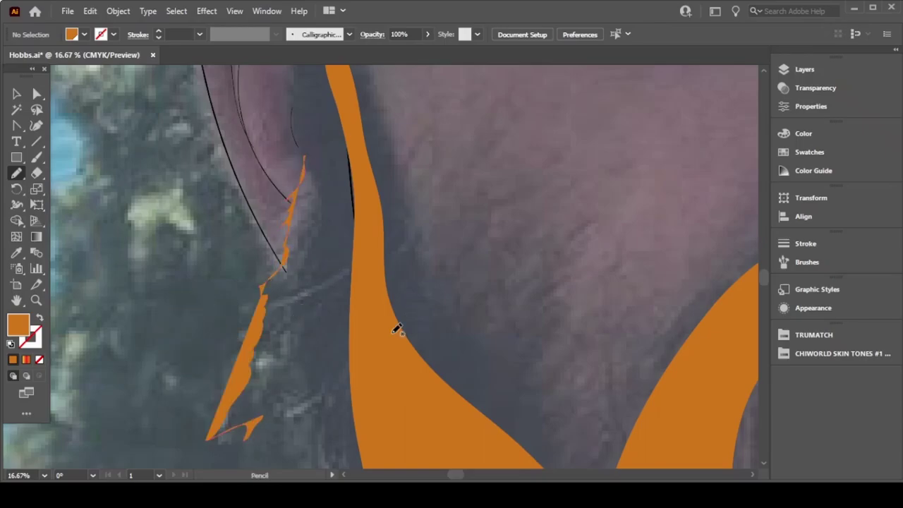
pyautogui.hotkey('ctrl', 'z')
pyautogui.moveTo(291, 214); pyautogui.dragTo(285, 273)
pyautogui.hotkey('ctrl', 'z')
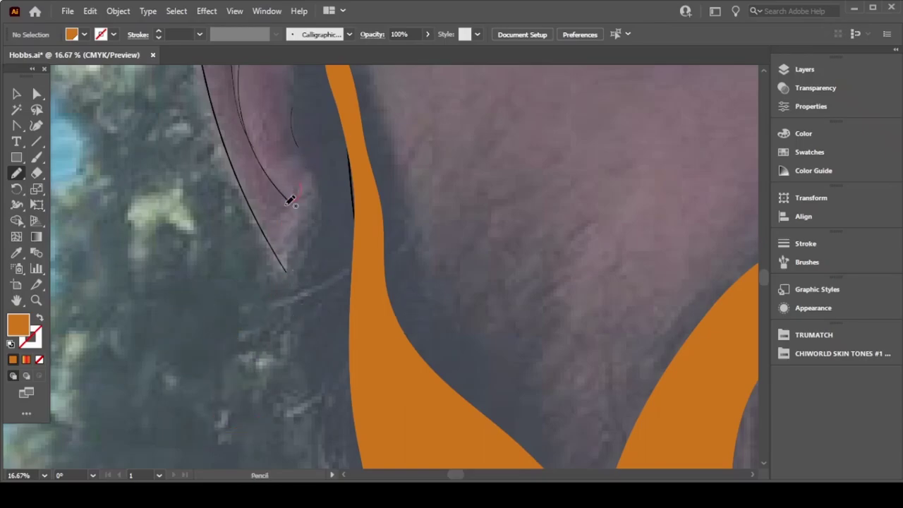
pyautogui.moveTo(292, 184); pyautogui.dragTo(278, 289)
pyautogui.hotkey('ctrl', 'z')
# Step: Try closed, notched jagged sideburn shapes beside the ear, undoing the unwanted results
pyautogui.moveTo(299, 181)
pyautogui.mouseDown()
pyautogui.moveTo(322, 162)
pyautogui.moveTo(299, 252)
pyautogui.mouseUp()
pyautogui.hotkey('ctrl', 'z')
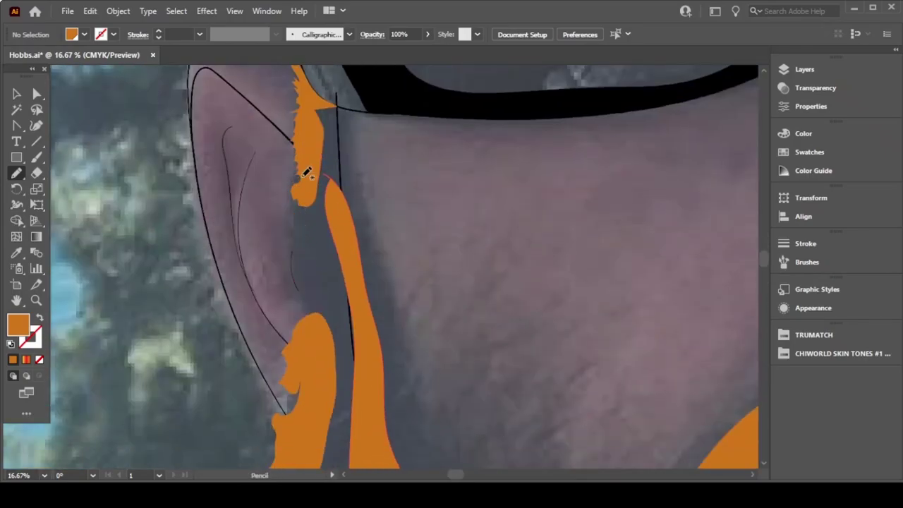
pyautogui.moveTo(306, 171)
pyautogui.mouseDown()
pyautogui.moveTo(299, 242)
pyautogui.moveTo(334, 308)
pyautogui.moveTo(312, 201)
pyautogui.mouseUp()
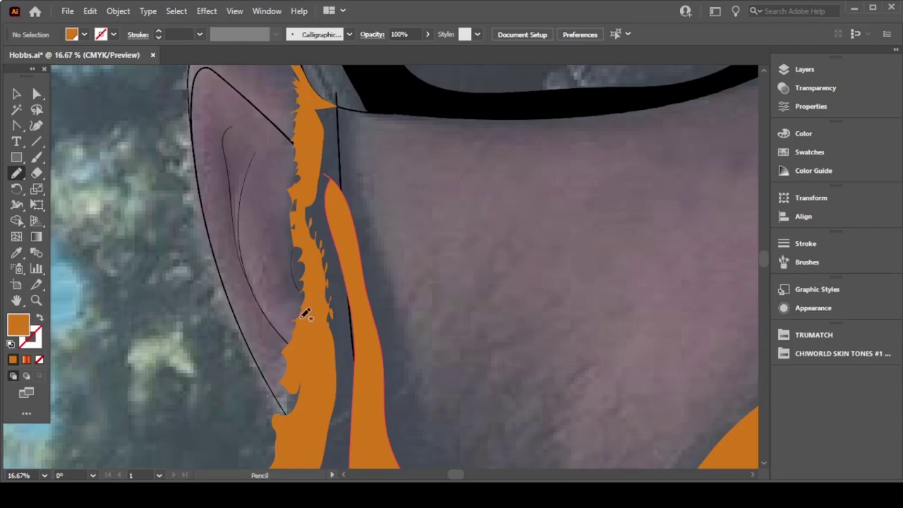
pyautogui.moveTo(305, 314); pyautogui.dragTo(305, 261)
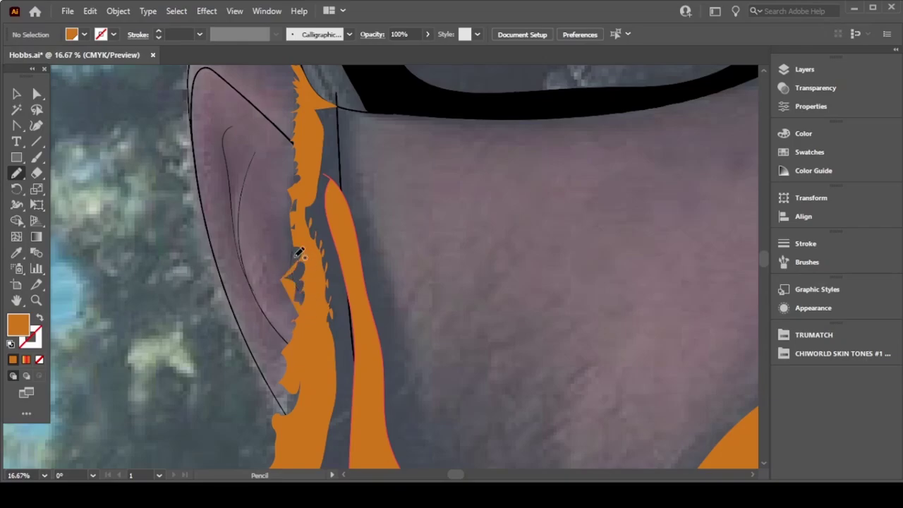
pyautogui.hotkey('ctrl', 'z')
pyautogui.hotkey('ctrl', 'z')
pyautogui.hotkey('ctrl', 'shift', 'z')
pyautogui.scroll(-3, 297, 251)
pyautogui.hotkey('ctrl', 'z')
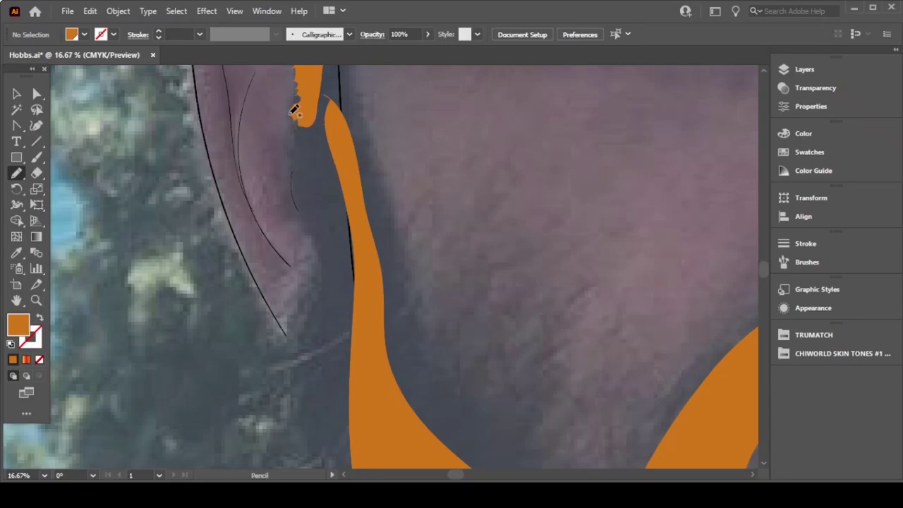
pyautogui.moveTo(285, 164); pyautogui.dragTo(309, 232)
pyautogui.hotkey('ctrl', 'z')
pyautogui.moveTo(301, 117)
pyautogui.mouseDown()
pyautogui.moveTo(296, 218)
pyautogui.moveTo(326, 280)
pyautogui.mouseUp()
pyautogui.hotkey('ctrl', 'z')
pyautogui.moveTo(302, 143)
pyautogui.mouseDown()
pyautogui.moveTo(299, 197)
pyautogui.moveTo(318, 247)
pyautogui.moveTo(285, 325)
pyautogui.moveTo(339, 263)
pyautogui.moveTo(302, 141)
pyautogui.mouseUp()
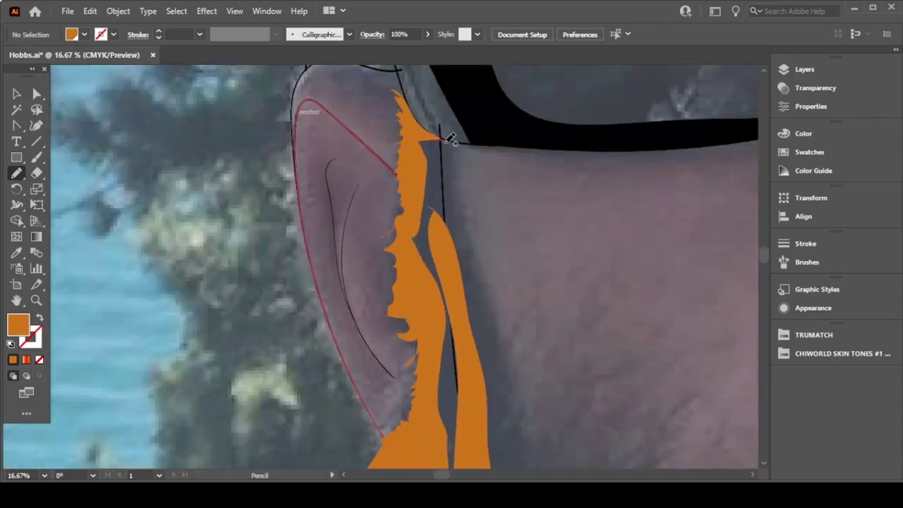
# Step: Trace a closed orange sideburn from the glasses down into the beard with a jagged right edge
pyautogui.moveTo(447, 139)
pyautogui.mouseDown()
pyautogui.moveTo(513, 407)
pyautogui.moveTo(429, 409)
pyautogui.mouseUp()
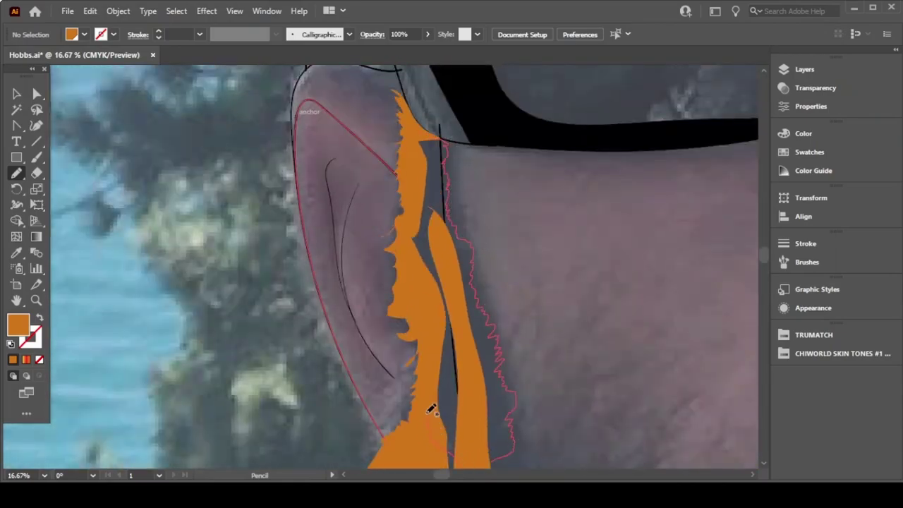
pyautogui.moveTo(415, 244); pyautogui.dragTo(421, 128)
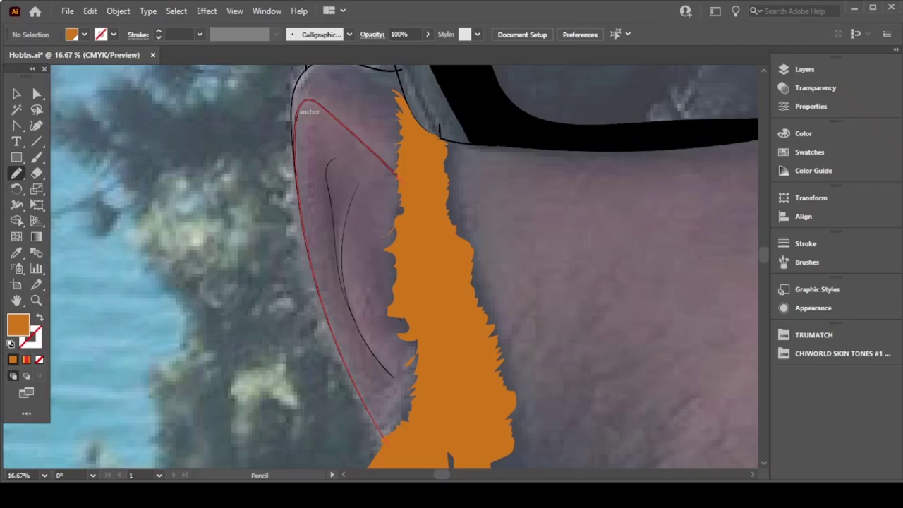
pyautogui.moveTo(447, 156); pyautogui.dragTo(444, 213)
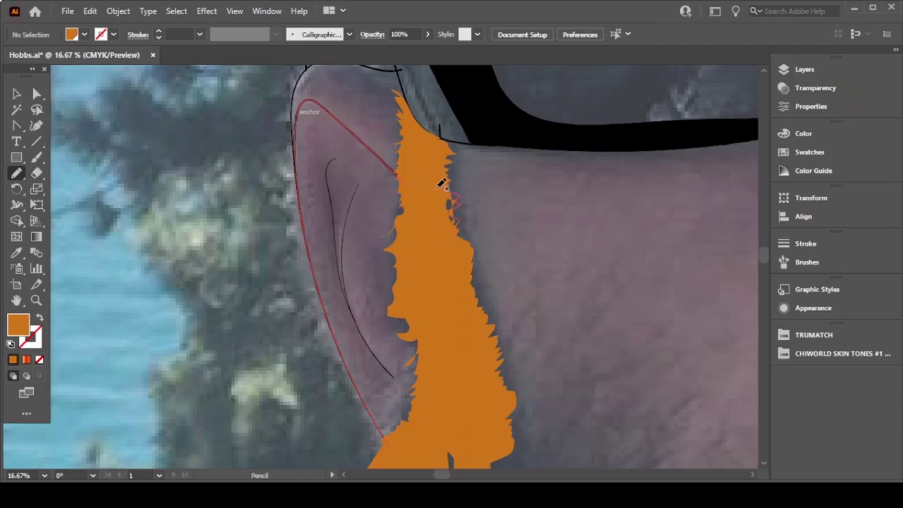
pyautogui.scroll(-5, 472, 207)
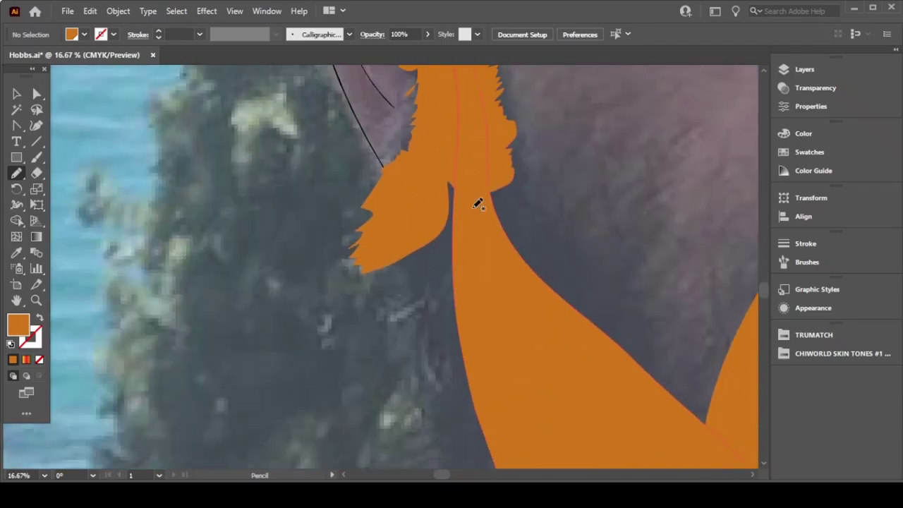
pyautogui.moveTo(478, 204); pyautogui.dragTo(473, 204)
pyautogui.hotkey('ctrl', '-')
# Step: Add orange jagged tufts along the jaw and left beard edge, undoing the lowest ones
pyautogui.hotkey('ctrl', '-')
pyautogui.hotkey('ctrl', '-')
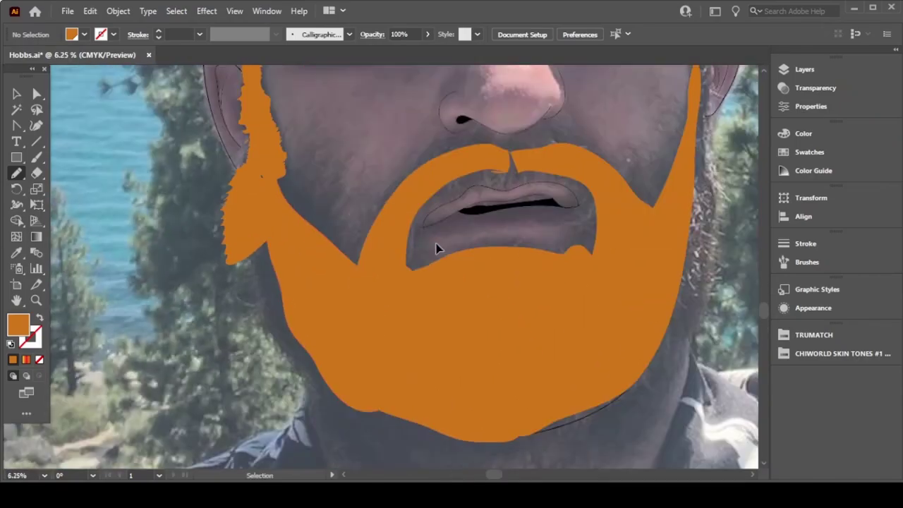
pyautogui.hotkey('ctrl', '-')
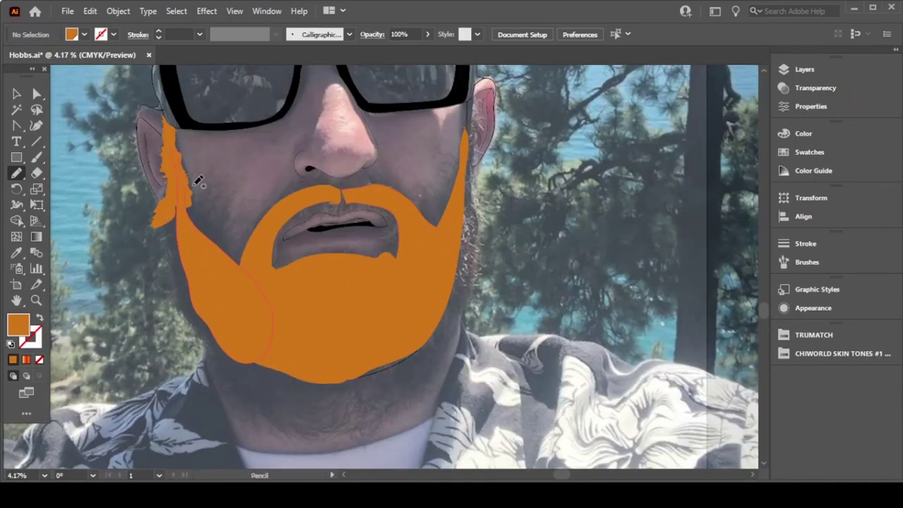
pyautogui.moveTo(160, 223); pyautogui.dragTo(169, 267)
pyautogui.moveTo(174, 351); pyautogui.dragTo(138, 305)
pyautogui.moveTo(138, 305)
pyautogui.mouseDown()
pyautogui.moveTo(106, 244)
pyautogui.moveTo(135, 289)
pyautogui.mouseUp()
pyautogui.moveTo(135, 226)
pyautogui.mouseDown()
pyautogui.moveTo(99, 123)
pyautogui.moveTo(127, 190)
pyautogui.mouseUp()
pyautogui.moveTo(127, 359); pyautogui.dragTo(159, 416)
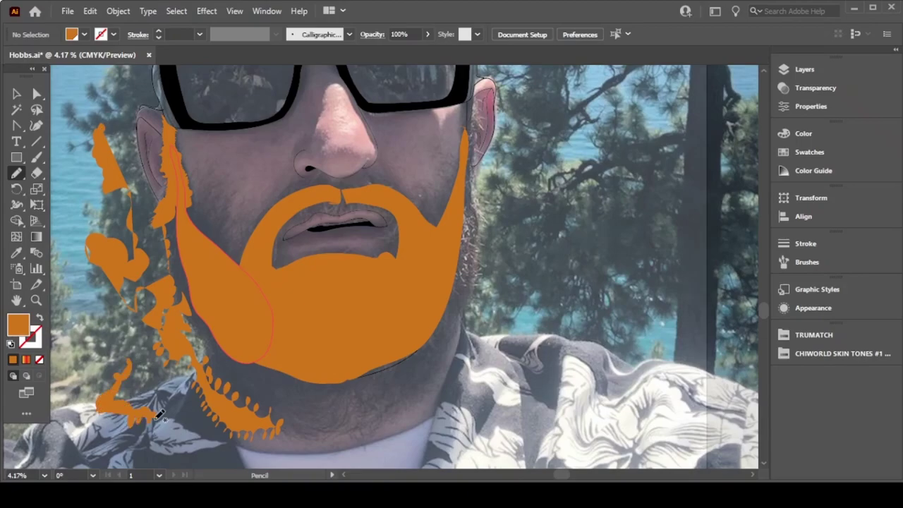
pyautogui.hotkey('ctrl', 'z')
pyautogui.hotkey('ctrl', 'z')
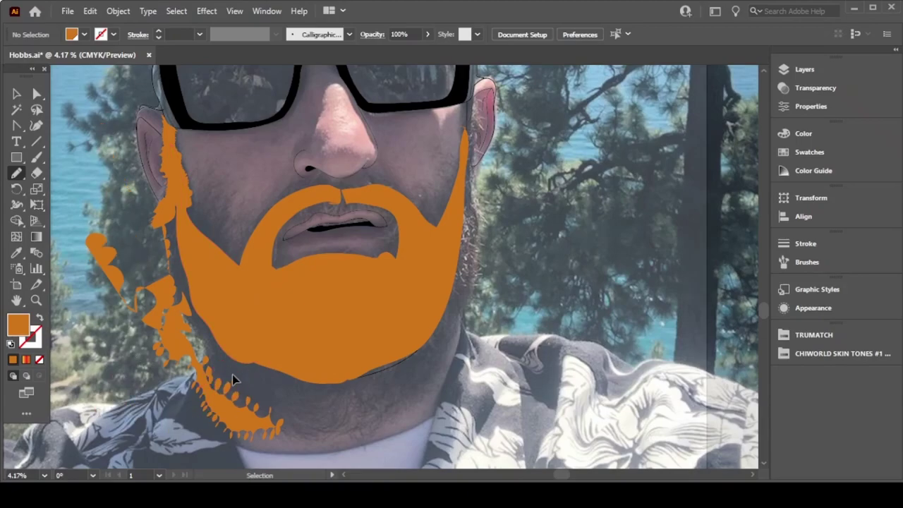
pyautogui.hotkey('ctrl', 'z')
# Step: Attempt a scalloped edge along the left side of the beard, undoing the attempts
pyautogui.hotkey('ctrl', '=')
pyautogui.hotkey('ctrl', '=')
pyautogui.hscroll(-5, 167, 200)
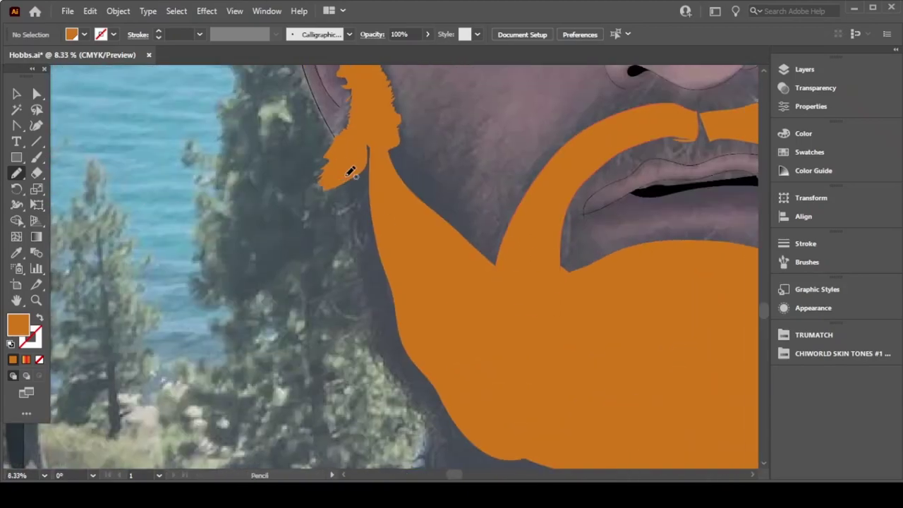
pyautogui.moveTo(350, 172); pyautogui.dragTo(395, 403)
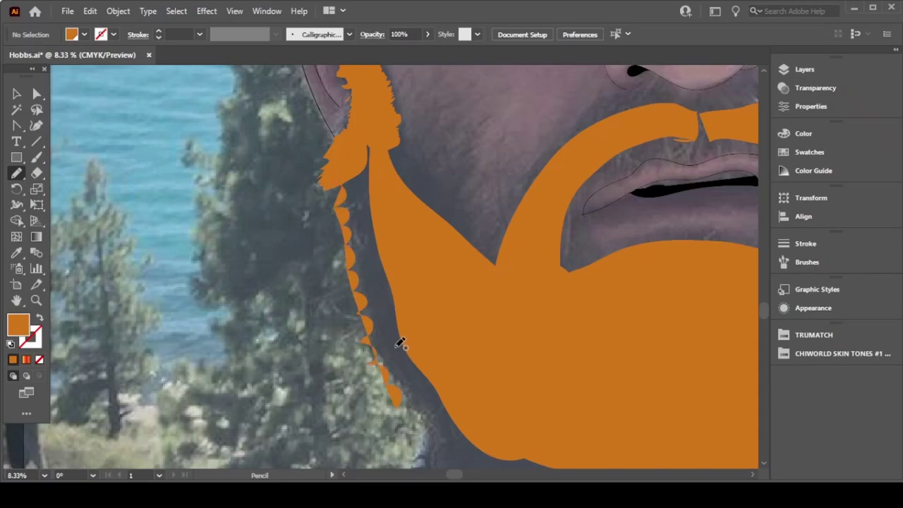
pyautogui.hotkey('ctrl', 'z')
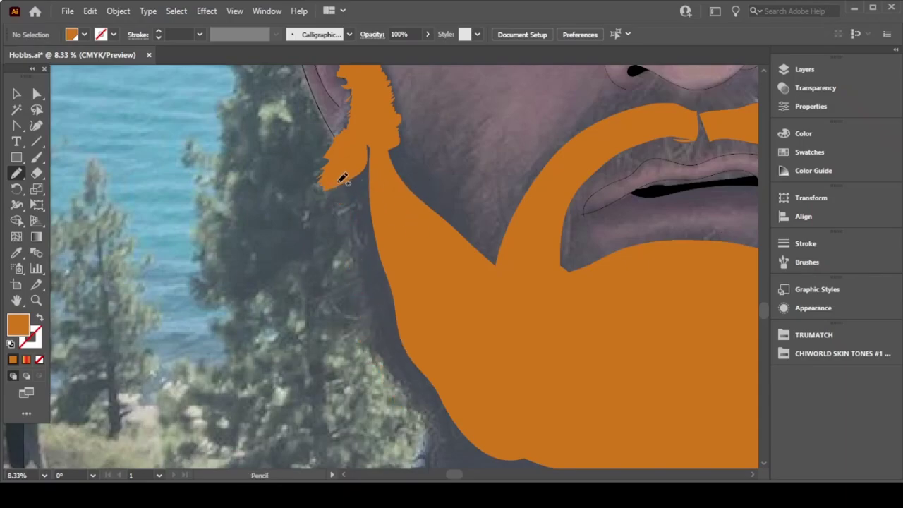
pyautogui.moveTo(349, 225); pyautogui.dragTo(364, 278)
pyautogui.hotkey('ctrl', 'z')
pyautogui.hotkey('ctrl', '=')
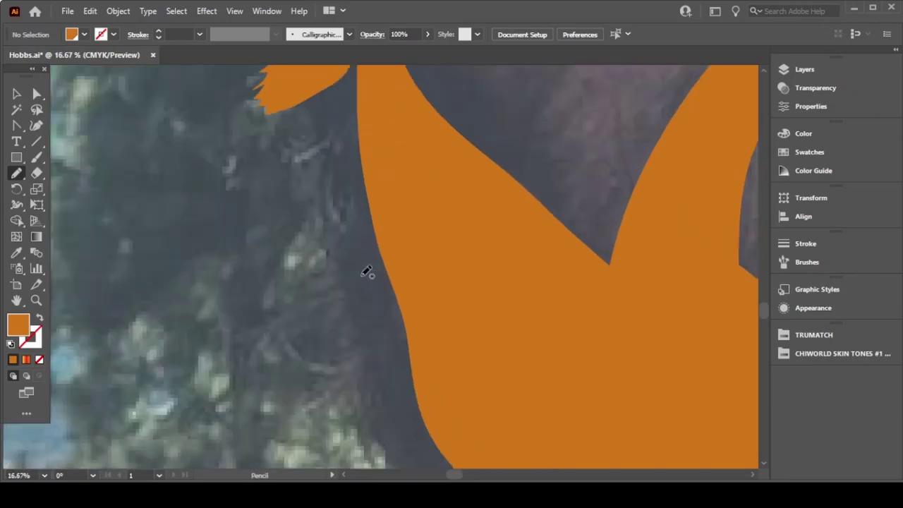
pyautogui.moveTo(315, 107); pyautogui.dragTo(328, 176)
pyautogui.hotkey('ctrl', 'z')
# Step: Draw a curved orange beard lobe below the sideburn along the left edge
pyautogui.moveTo(294, 97)
pyautogui.mouseDown()
pyautogui.moveTo(282, 167)
pyautogui.moveTo(329, 306)
pyautogui.mouseUp()
pyautogui.scroll(3, 310, 169)
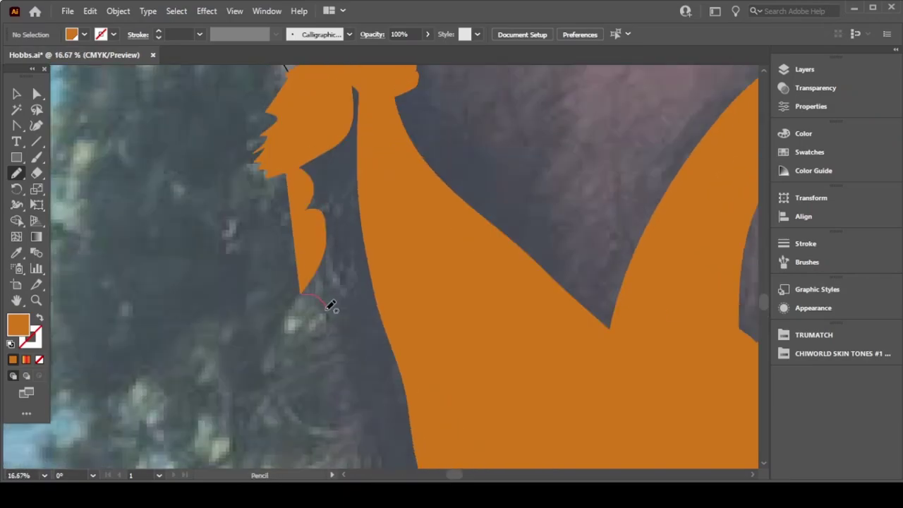
pyautogui.hotkey('ctrl', 'z')
pyautogui.moveTo(309, 189)
pyautogui.mouseDown()
pyautogui.moveTo(329, 170)
pyautogui.moveTo(342, 349)
pyautogui.moveTo(347, 257)
pyautogui.moveTo(346, 343)
pyautogui.moveTo(360, 384)
pyautogui.mouseUp()
pyautogui.scroll(-5, 346, 288)
pyautogui.scroll(4, 346, 288)
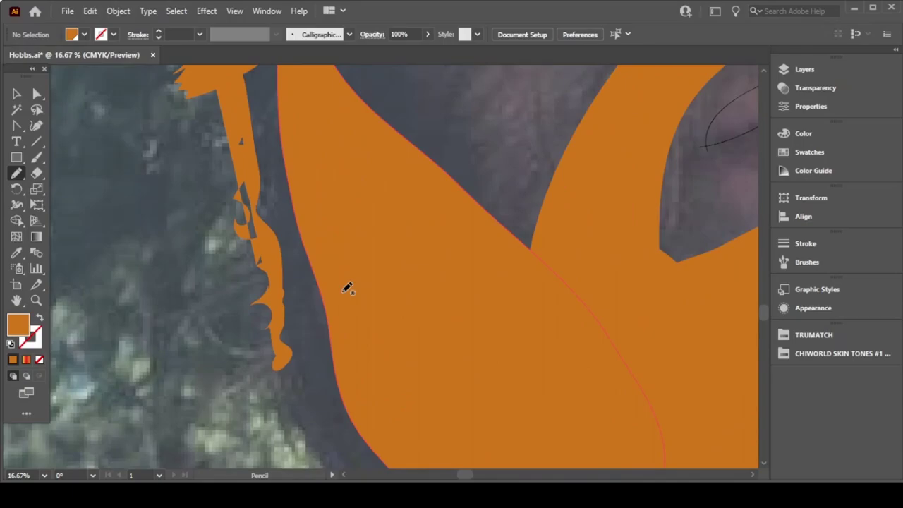
pyautogui.moveTo(239, 229); pyautogui.dragTo(223, 242)
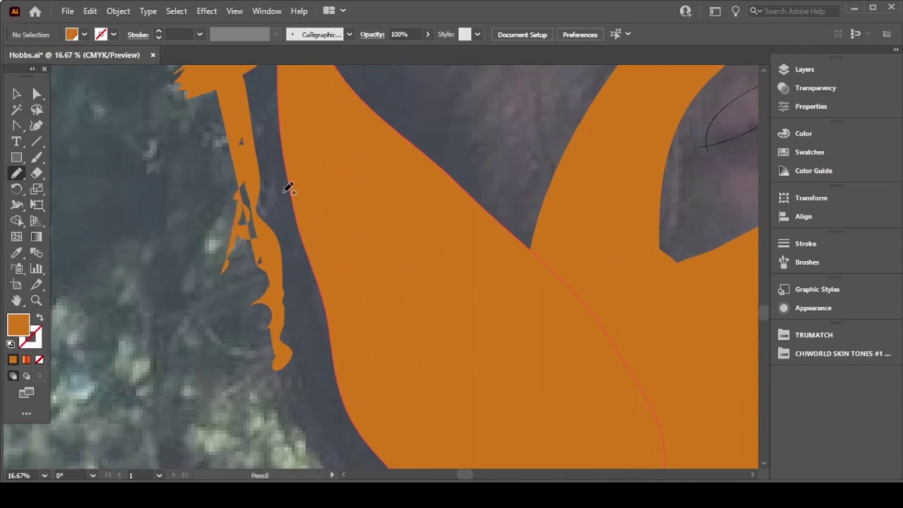
pyautogui.hotkey('ctrl', 'z')
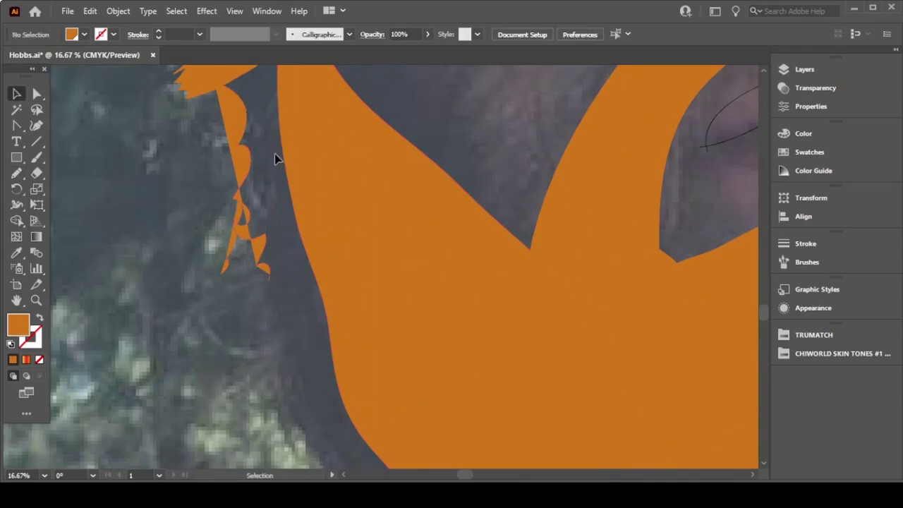
# Step: Delete the leftover lower beard strands and return to the Pencil tool
pyautogui.click(243, 151)
pyautogui.press('Delete')
pyautogui.scroll(2, 299, 317)
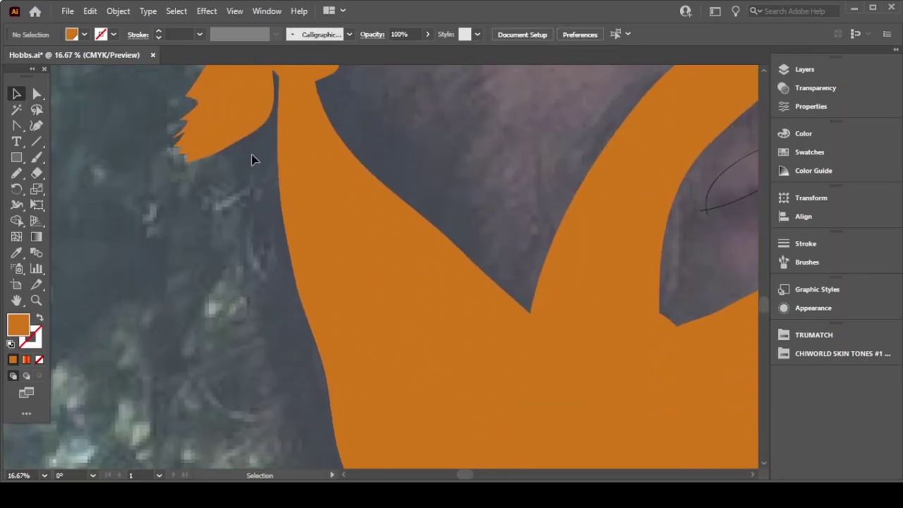
pyautogui.press('b')
pyautogui.press('n')
pyautogui.moveTo(209, 149); pyautogui.dragTo(239, 244)
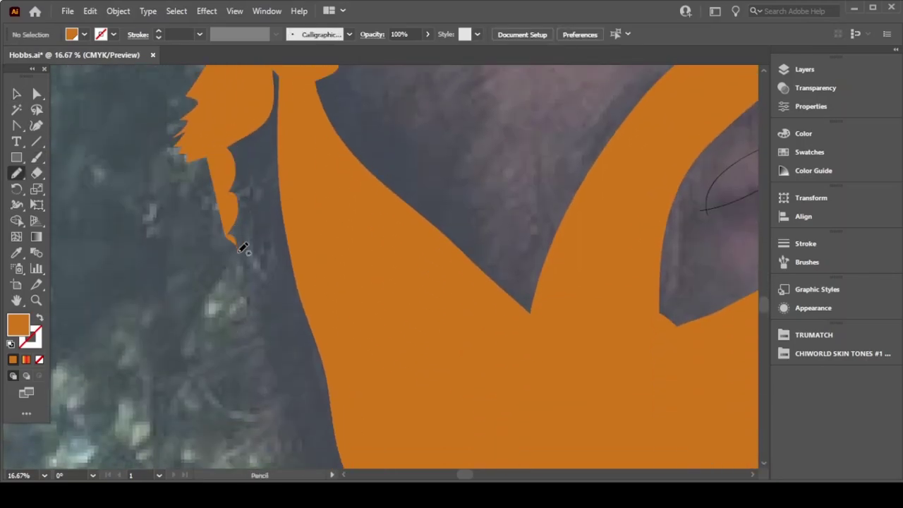
pyautogui.hotkey('ctrl', 'z')
# Step: Fill the beard's left edge up to the cheek, closing the upper and lower-left gaps
pyautogui.hotkey('ctrl', '-')
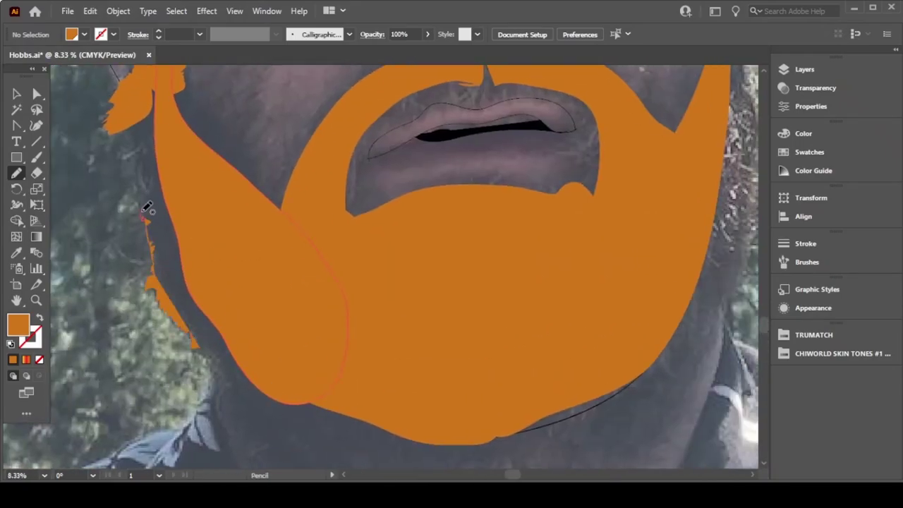
pyautogui.moveTo(196, 329); pyautogui.dragTo(159, 148)
pyautogui.moveTo(152, 248)
pyautogui.mouseDown()
pyautogui.moveTo(144, 209)
pyautogui.moveTo(146, 218)
pyautogui.mouseUp()
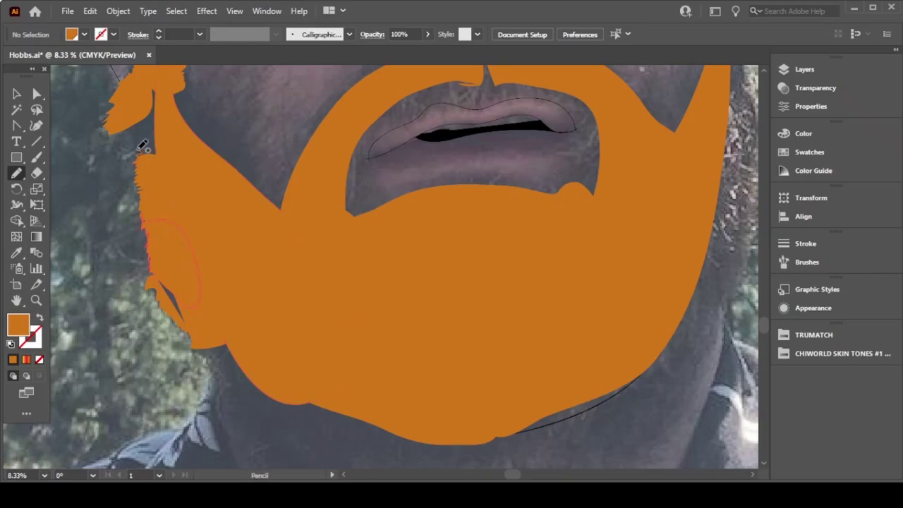
pyautogui.moveTo(171, 132); pyautogui.dragTo(160, 99)
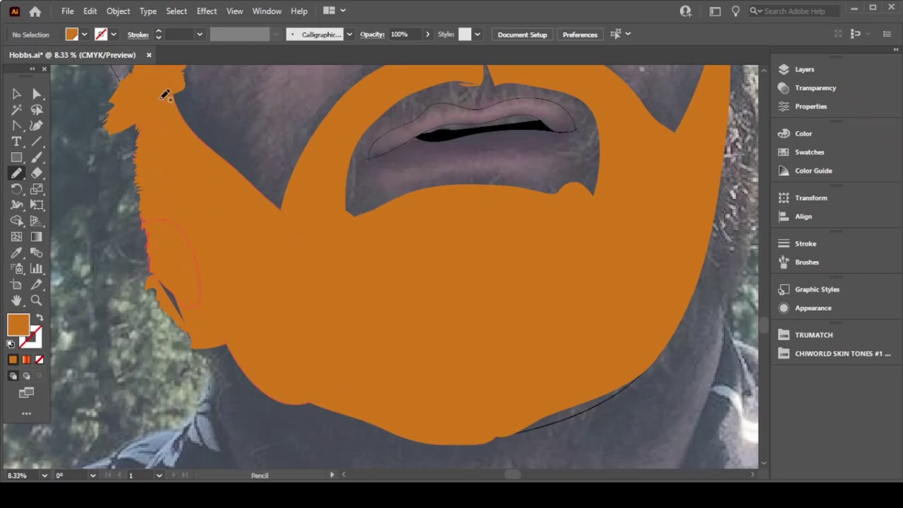
pyautogui.moveTo(164, 240); pyautogui.dragTo(203, 323)
pyautogui.moveTo(228, 371); pyautogui.dragTo(222, 322)
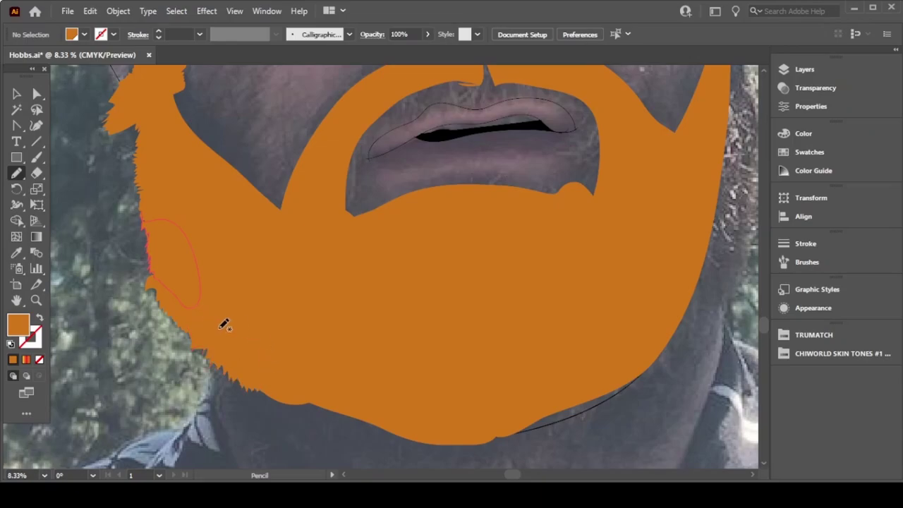
pyautogui.hscroll(-3, 216, 303)
pyautogui.hotkey('ctrl', 'z')
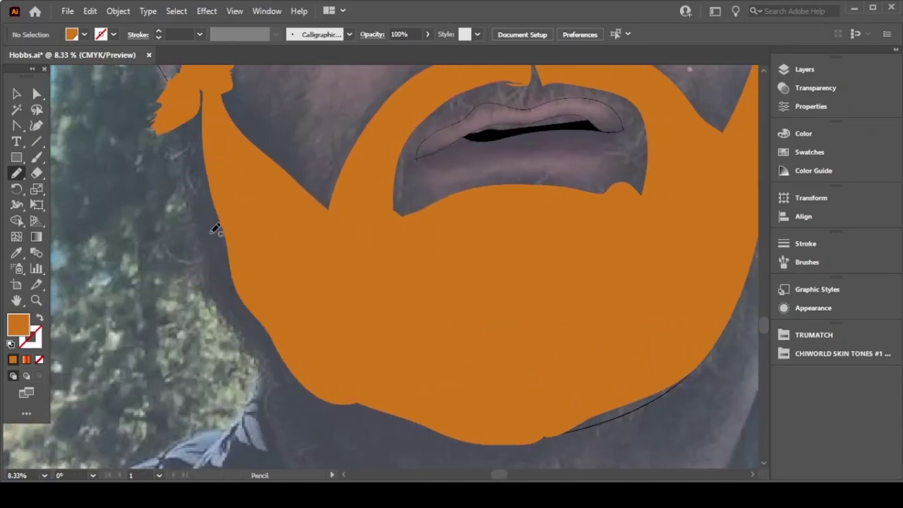
pyautogui.scroll(3, 205, 176)
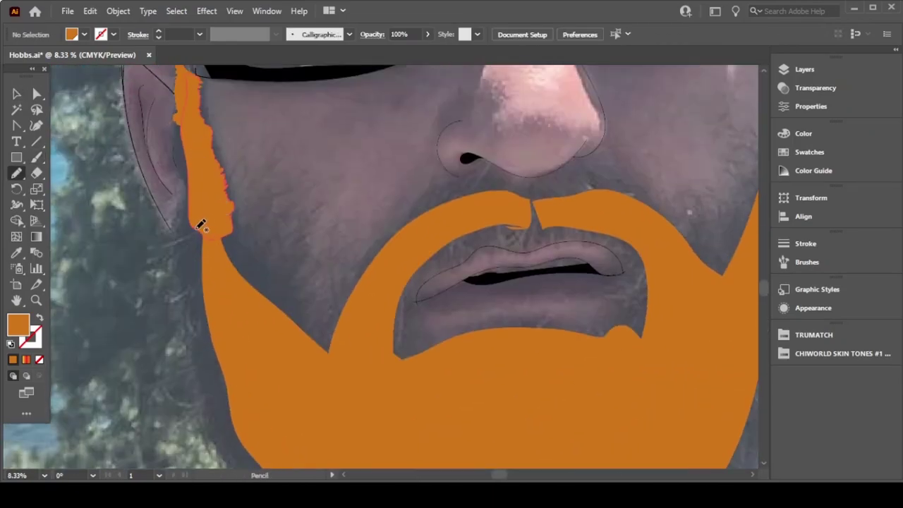
# Step: Extend the sideburn with a longer jagged left edge, pushing its lower-left corner outward
pyautogui.moveTo(183, 112)
pyautogui.mouseDown()
pyautogui.moveTo(194, 191)
pyautogui.moveTo(184, 151)
pyautogui.mouseUp()
pyautogui.moveTo(184, 196)
pyautogui.mouseDown()
pyautogui.moveTo(197, 167)
pyautogui.moveTo(220, 241)
pyautogui.mouseUp()
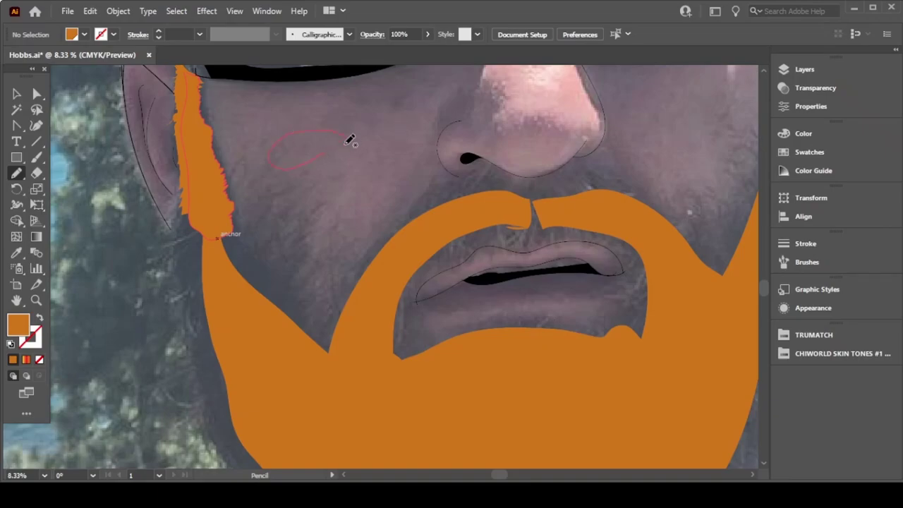
pyautogui.moveTo(351, 140); pyautogui.dragTo(243, 187)
pyautogui.moveTo(106, 406)
pyautogui.mouseDown()
pyautogui.moveTo(127, 236)
pyautogui.moveTo(91, 273)
pyautogui.moveTo(139, 288)
pyautogui.mouseUp()
pyautogui.hotkey('ctrl', 'z')
pyautogui.hotkey('ctrl', 'z')
pyautogui.hotkey('ctrl', 'z')
# Step: Select and delete the loose stray strands drawn left of the sideburn
pyautogui.moveTo(165, 316)
pyautogui.mouseDown()
pyautogui.moveTo(167, 346)
pyautogui.moveTo(129, 327)
pyautogui.mouseUp()
pyautogui.moveTo(131, 289); pyautogui.dragTo(173, 313)
pyautogui.moveTo(101, 225)
pyautogui.mouseDown()
pyautogui.moveTo(121, 329)
pyautogui.moveTo(177, 373)
pyautogui.moveTo(125, 276)
pyautogui.moveTo(104, 296)
pyautogui.moveTo(113, 395)
pyautogui.mouseUp()
pyautogui.press('v')
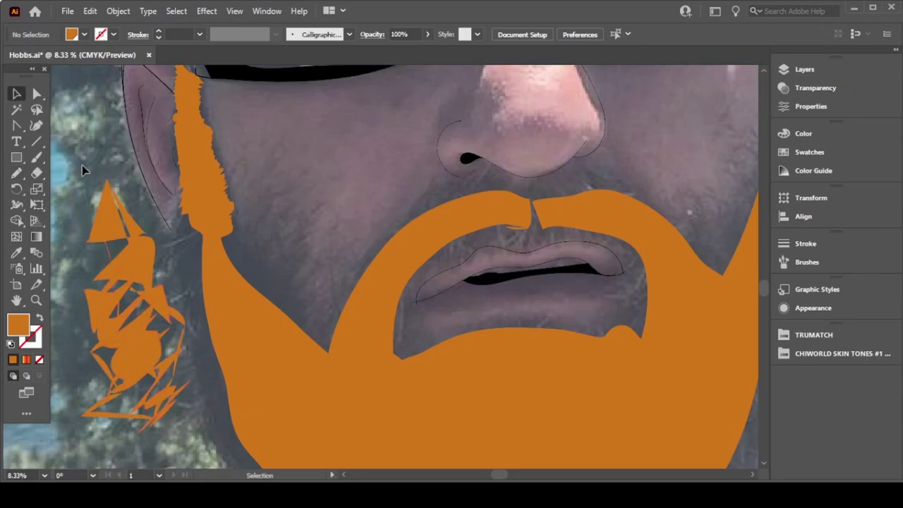
pyautogui.moveTo(176, 439); pyautogui.dragTo(115, 238)
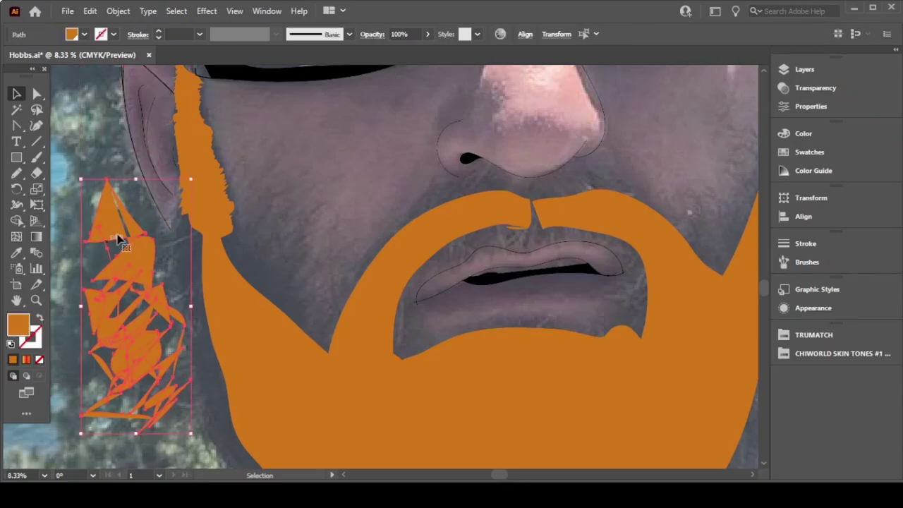
pyautogui.press('Delete')
pyautogui.hscroll(5, 350, 192)
# Step: Extend the orange mustache down to the upper lip with a jagged edge
pyautogui.press('n')
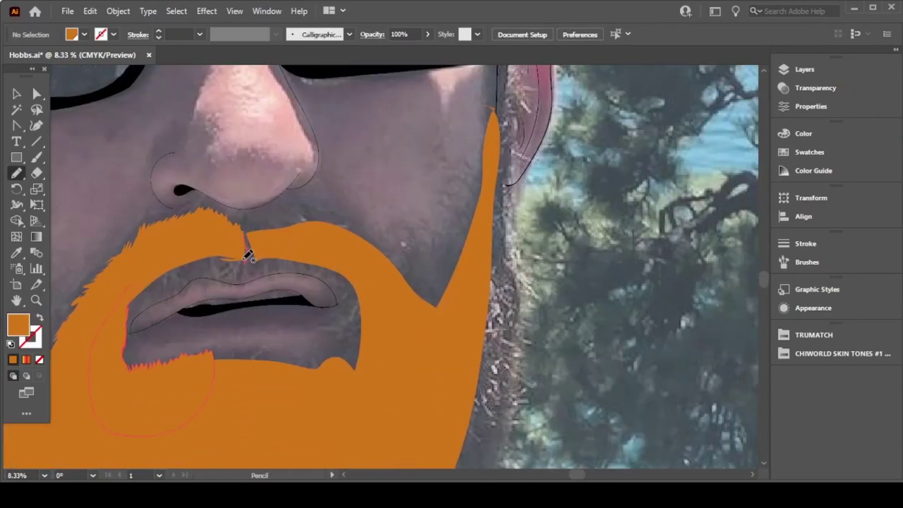
pyautogui.moveTo(247, 256); pyautogui.dragTo(131, 326)
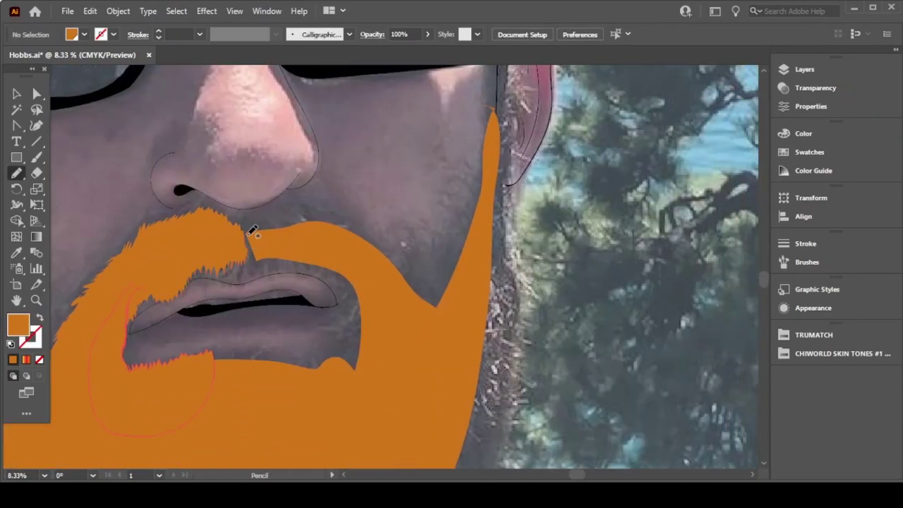
pyautogui.moveTo(151, 295); pyautogui.dragTo(148, 345)
pyautogui.moveTo(145, 286); pyautogui.dragTo(146, 361)
pyautogui.moveTo(254, 247)
pyautogui.mouseDown()
pyautogui.moveTo(298, 266)
pyautogui.moveTo(353, 312)
pyautogui.moveTo(252, 234)
pyautogui.moveTo(282, 202)
pyautogui.moveTo(362, 228)
pyautogui.moveTo(437, 298)
pyautogui.mouseUp()
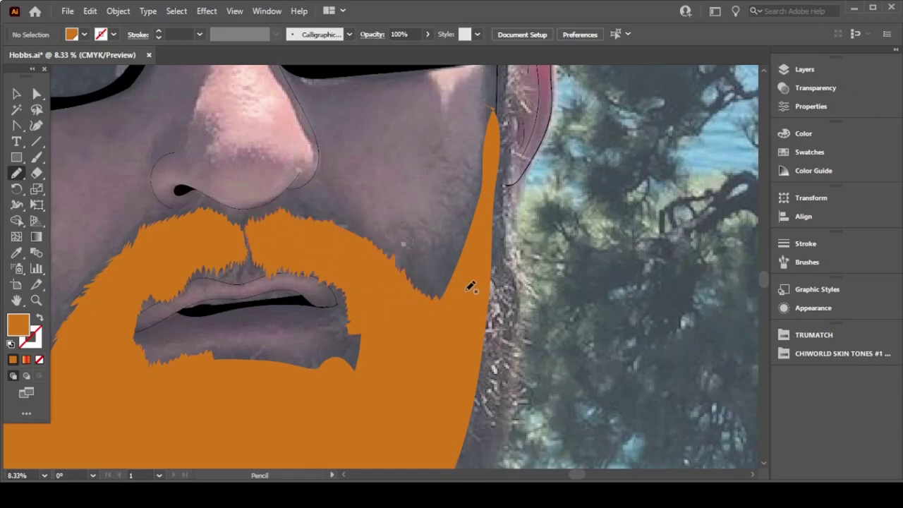
pyautogui.scroll(1, 470, 287)
pyautogui.hscroll(-3, 437, 254)
pyautogui.moveTo(441, 364)
pyautogui.mouseDown()
pyautogui.moveTo(406, 398)
pyautogui.moveTo(351, 377)
pyautogui.moveTo(291, 381)
pyautogui.mouseUp()
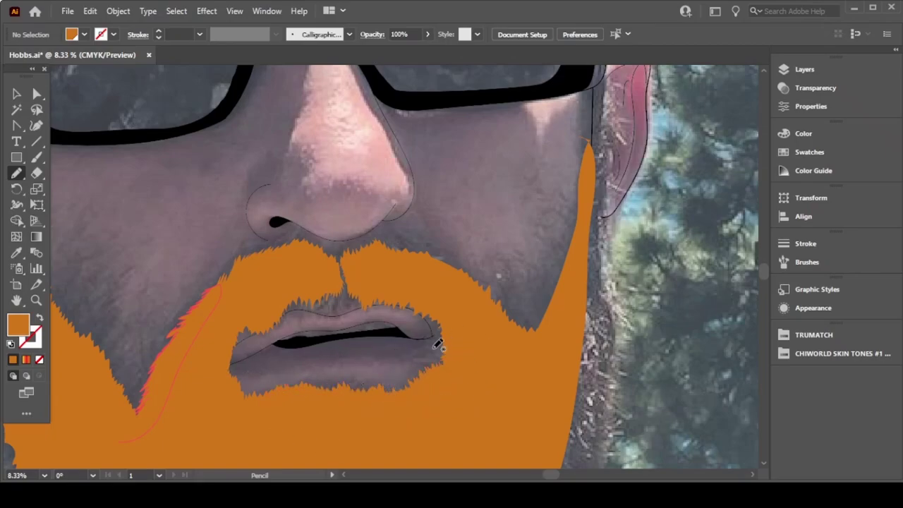
pyautogui.moveTo(344, 273); pyautogui.dragTo(342, 258)
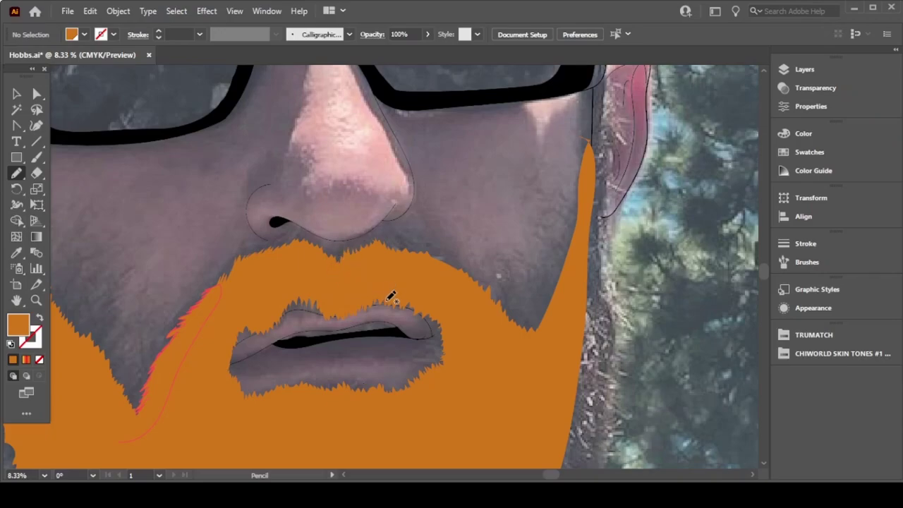
pyautogui.hscroll(5, 391, 296)
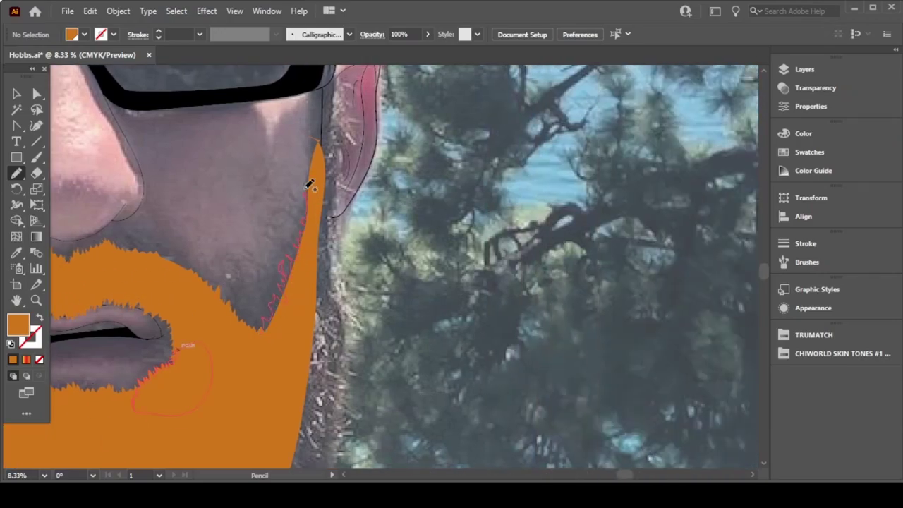
# Step: Fill the beard's right edge with jagged hair from the glasses down to the jaw
pyautogui.moveTo(307, 187); pyautogui.dragTo(336, 78)
pyautogui.moveTo(340, 202); pyautogui.dragTo(336, 213)
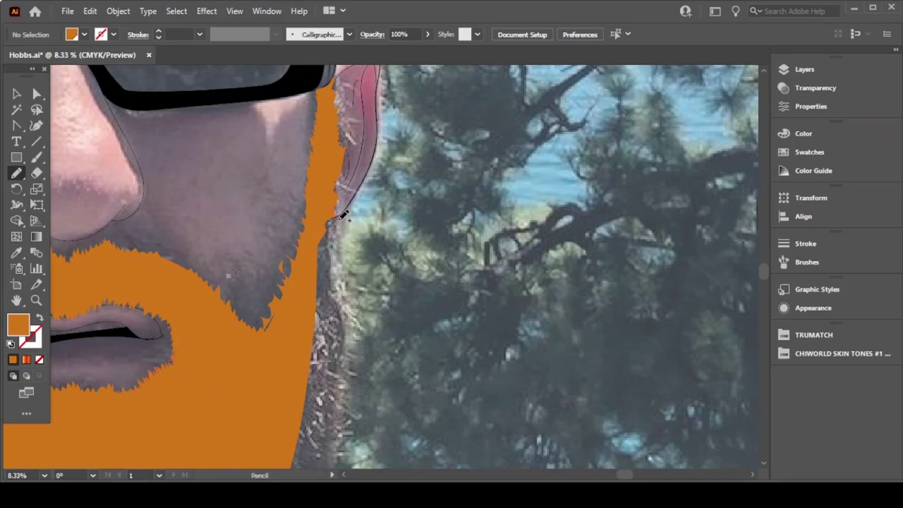
pyautogui.moveTo(356, 343); pyautogui.dragTo(297, 394)
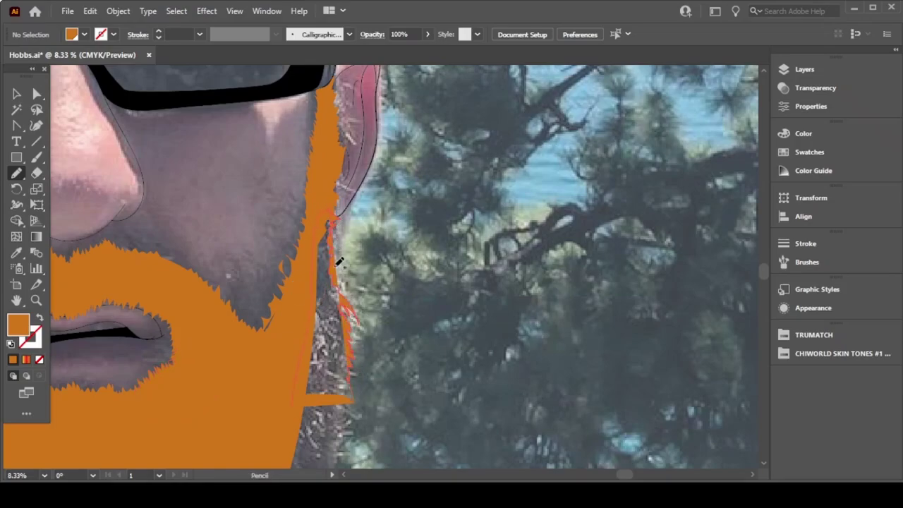
pyautogui.moveTo(355, 376); pyautogui.dragTo(352, 398)
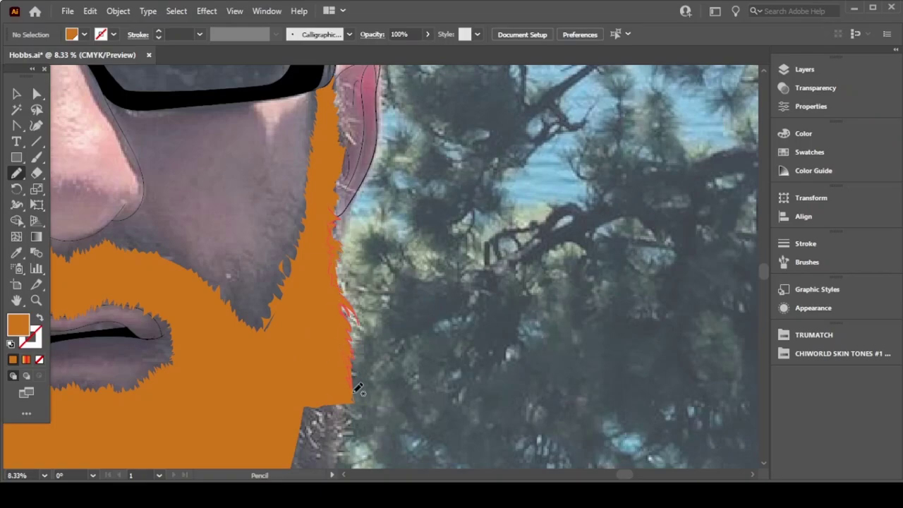
pyautogui.moveTo(348, 288); pyautogui.dragTo(285, 443)
pyautogui.scroll(-5, 335, 288)
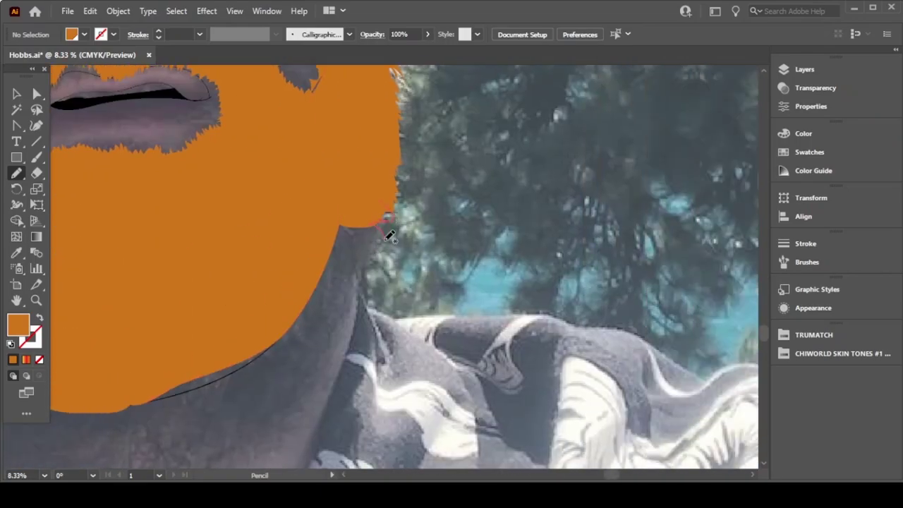
pyautogui.moveTo(390, 236); pyautogui.dragTo(329, 191)
pyautogui.moveTo(328, 318); pyautogui.dragTo(314, 316)
pyautogui.hscroll(-3, 300, 327)
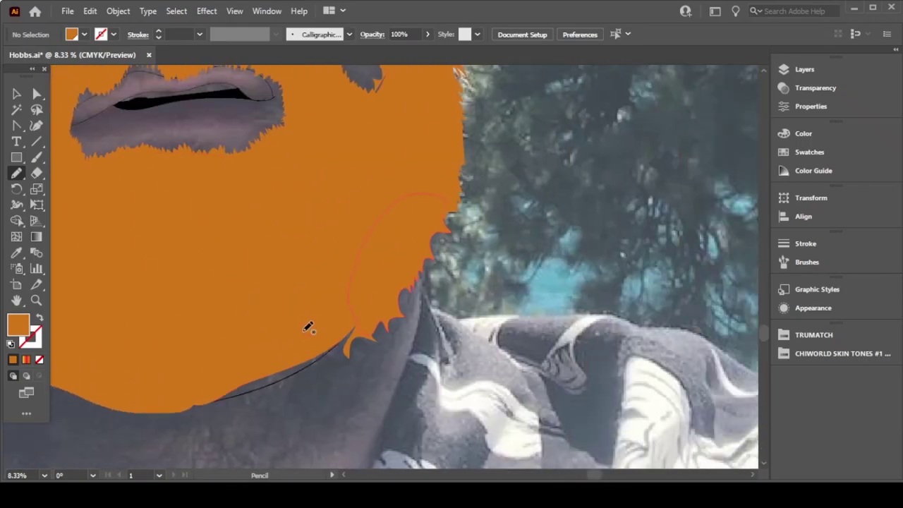
pyautogui.scroll(-2, 308, 327)
pyautogui.scroll(1, 298, 329)
# Step: Give the beard's lower-left and bottom chin edges a jagged, scalloped outline
pyautogui.moveTo(125, 330)
pyautogui.mouseDown()
pyautogui.moveTo(146, 296)
pyautogui.moveTo(244, 419)
pyautogui.mouseUp()
pyautogui.hscroll(3, 282, 387)
pyautogui.scroll(-2, 282, 388)
pyautogui.scroll(-1, 242, 333)
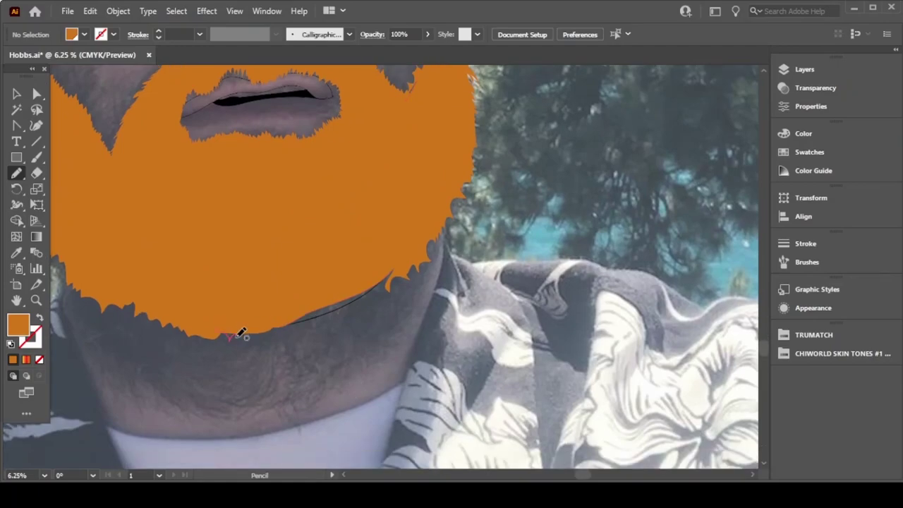
pyautogui.moveTo(242, 333); pyautogui.dragTo(349, 263)
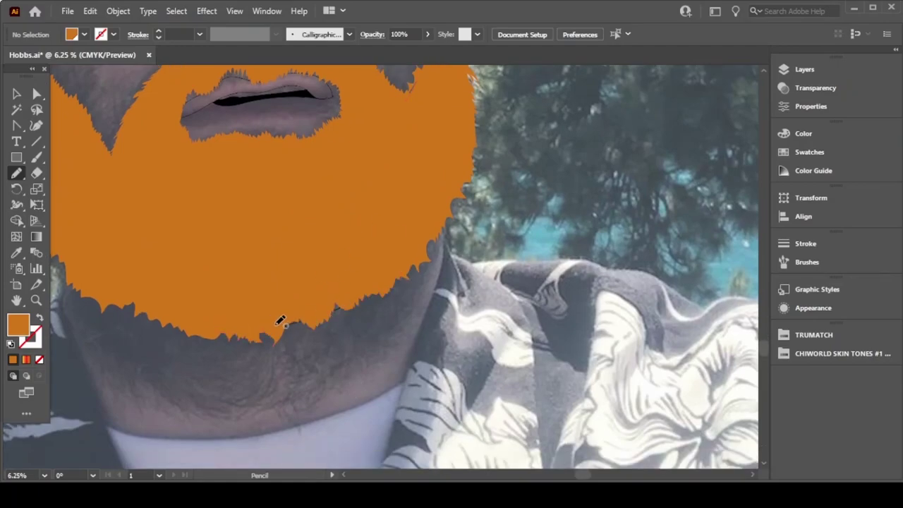
pyautogui.moveTo(349, 301); pyautogui.dragTo(351, 298)
pyautogui.hscroll(-3, 299, 253)
pyautogui.scroll(-1, 299, 252)
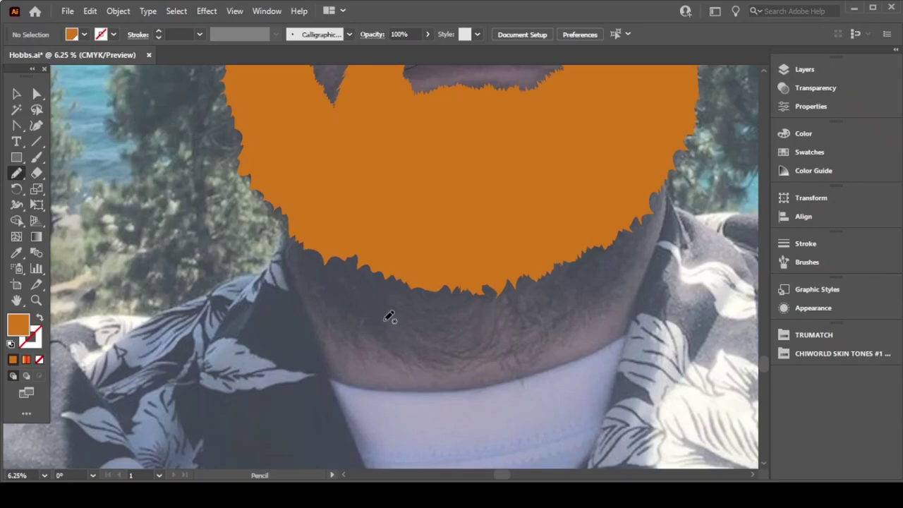
pyautogui.scroll(-2, 367, 275)
pyautogui.scroll(1, 343, 289)
# Step: Toggle Layer 2's visibility to compare the hair against the reference photo
pyautogui.click(804, 70)
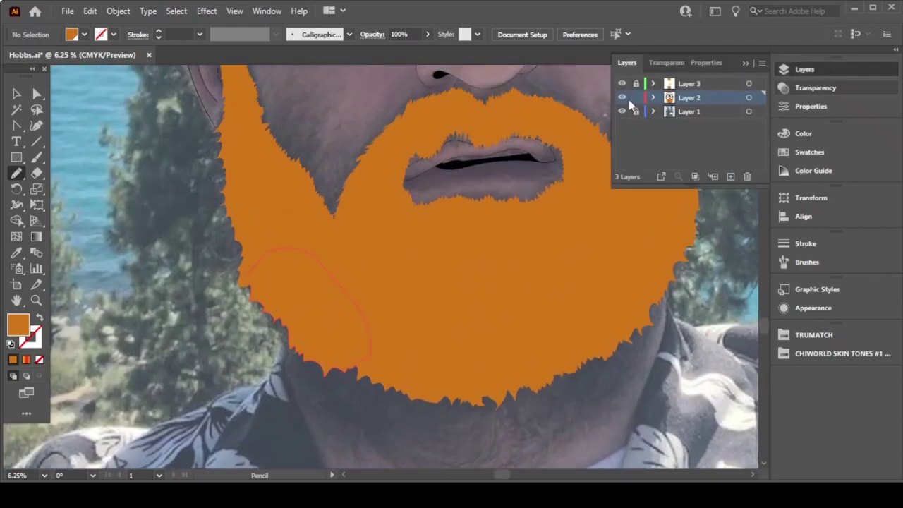
pyautogui.click(621, 97)
pyautogui.hotkey('ctrl', '-')
pyautogui.scroll(2, 569, 151)
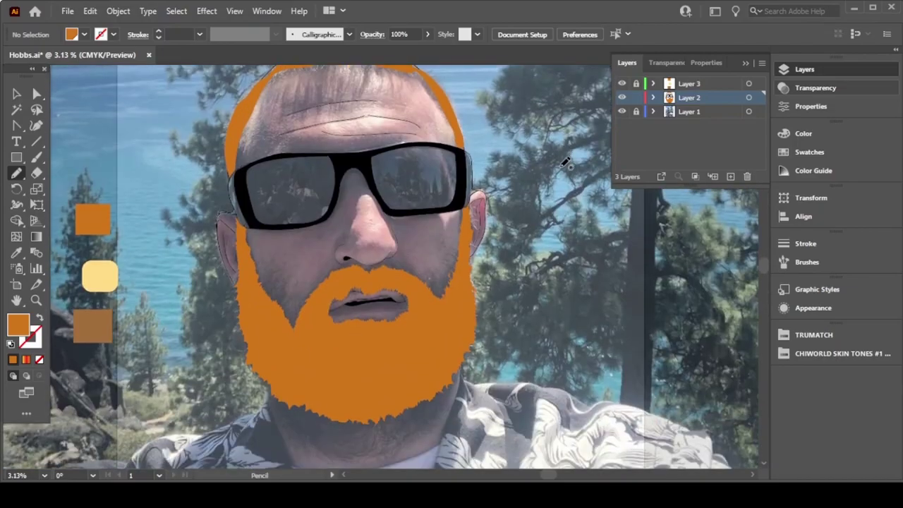
pyautogui.click(623, 99)
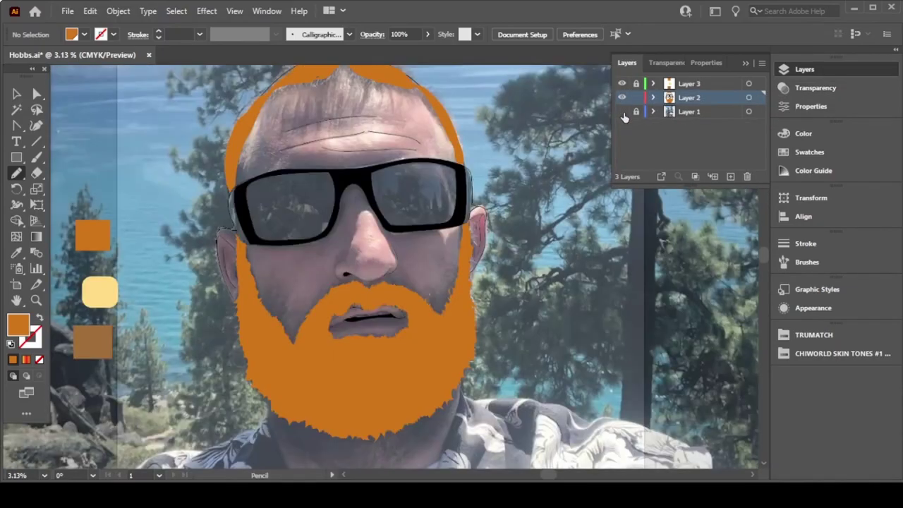
pyautogui.click(621, 112)
pyautogui.click(621, 111)
pyautogui.scroll(2, 548, 75)
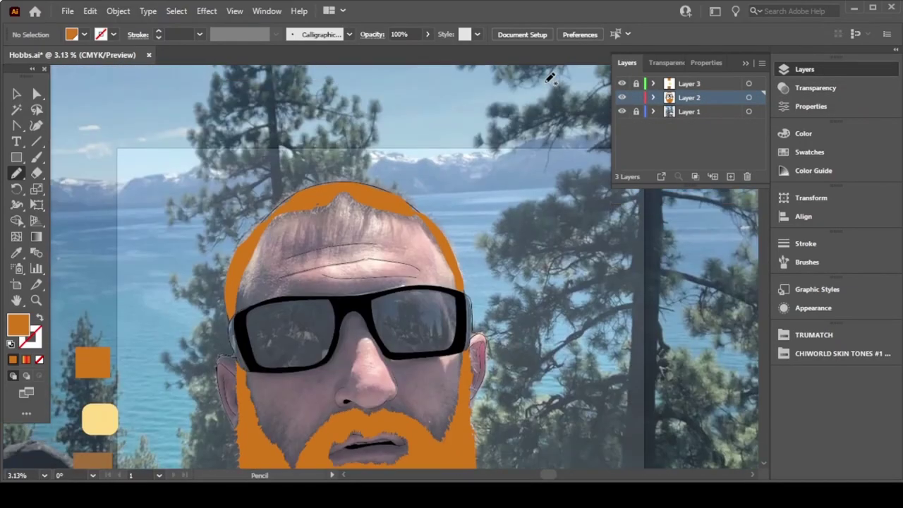
# Step: Smooth the orange hair edge beside the glasses and reshape its top along the outline
pyautogui.hotkey('ctrl', '+')
pyautogui.hotkey('ctrl', '+')
pyautogui.hotkey('ctrl', '+')
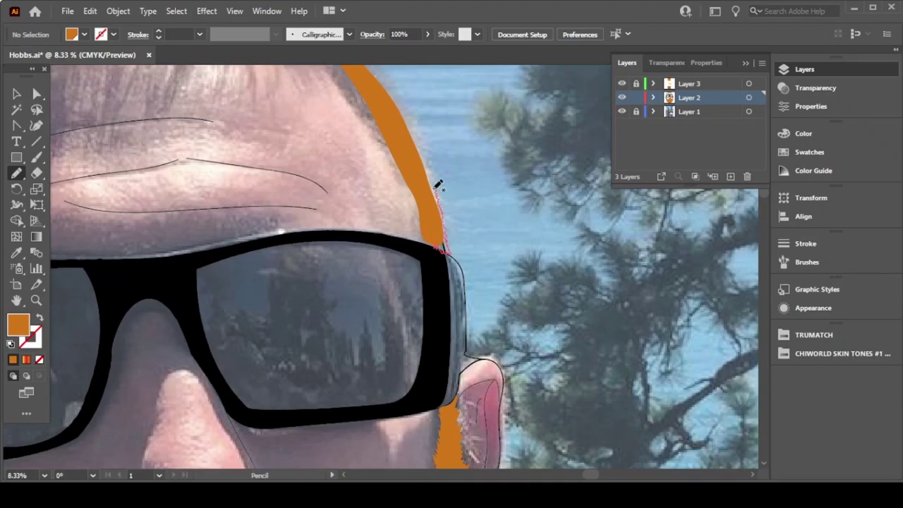
pyautogui.moveTo(416, 115); pyautogui.dragTo(433, 238)
pyautogui.scroll(5, 366, 301)
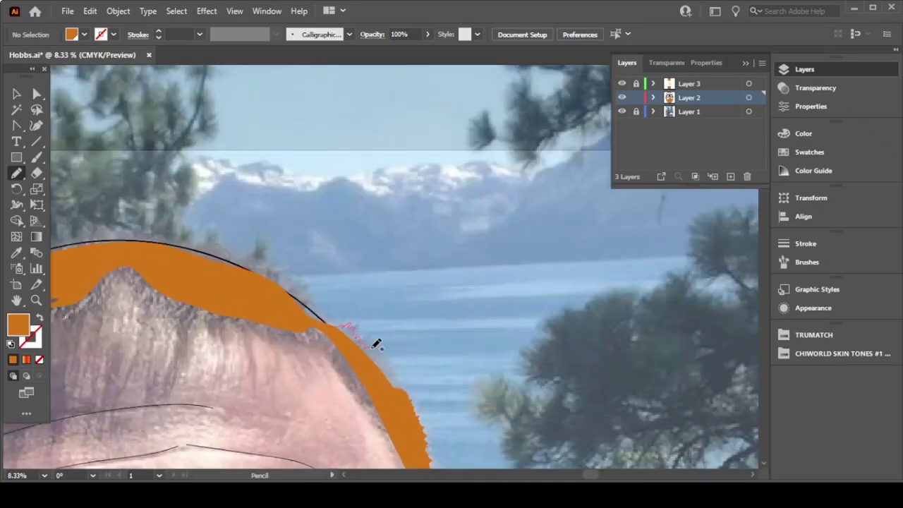
pyautogui.moveTo(406, 400); pyautogui.dragTo(350, 344)
pyautogui.moveTo(348, 380); pyautogui.dragTo(402, 397)
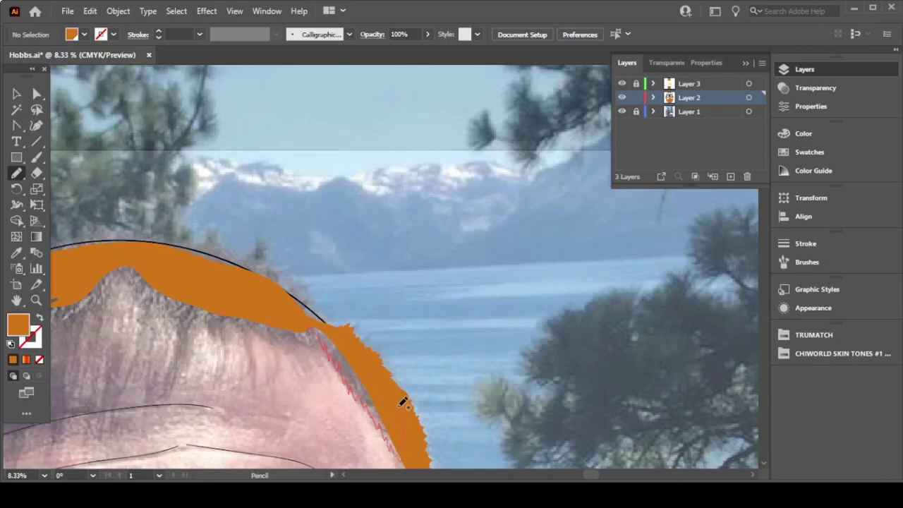
pyautogui.scroll(-5, 324, 333)
pyautogui.moveTo(406, 243); pyautogui.dragTo(425, 305)
pyautogui.scroll(5, 403, 291)
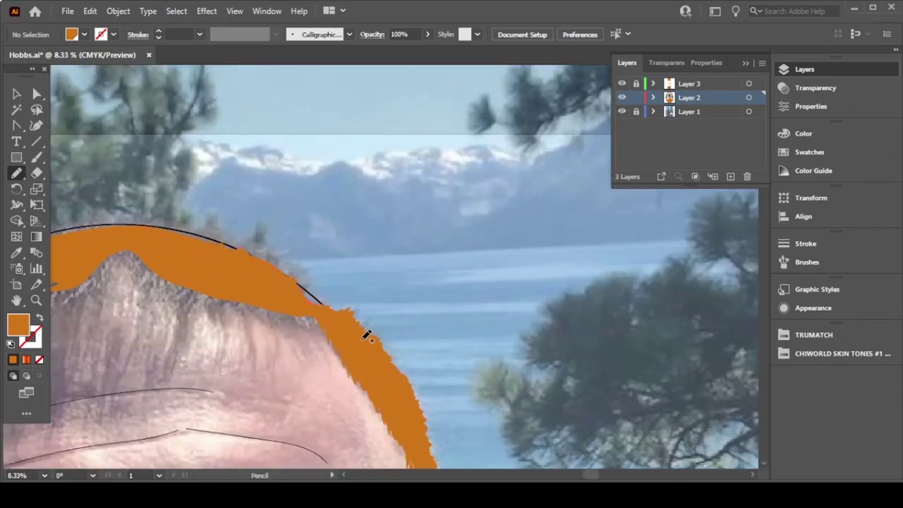
pyautogui.hscroll(-3, 220, 297)
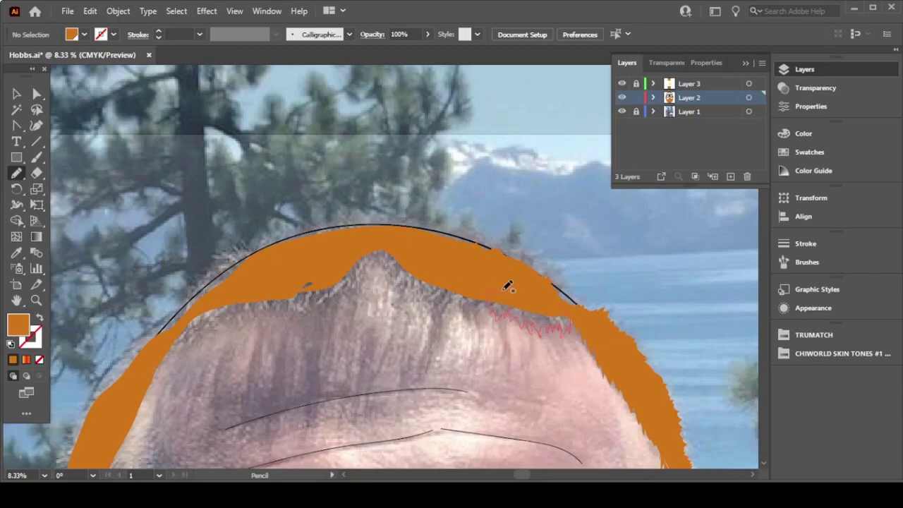
# Step: Extend the orange hair fill down to the hairline and up to the black outline
pyautogui.moveTo(507, 286); pyautogui.dragTo(488, 315)
pyautogui.moveTo(441, 288)
pyautogui.mouseDown()
pyautogui.moveTo(383, 256)
pyautogui.moveTo(368, 274)
pyautogui.moveTo(327, 277)
pyautogui.mouseUp()
pyautogui.moveTo(286, 309); pyautogui.dragTo(243, 310)
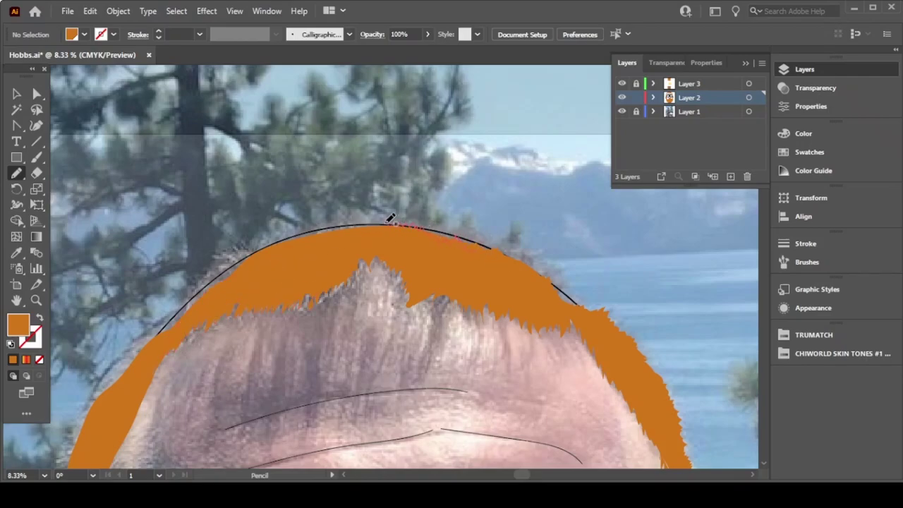
pyautogui.moveTo(381, 245); pyautogui.dragTo(452, 231)
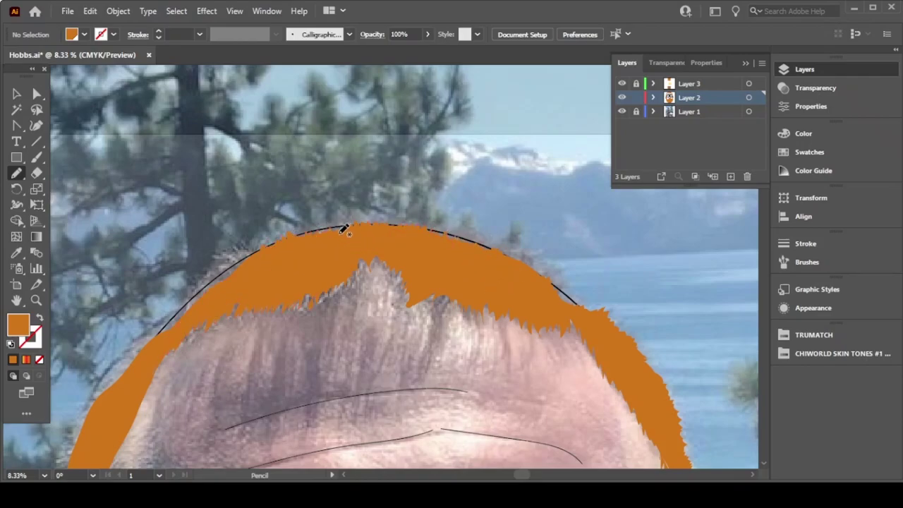
pyautogui.moveTo(264, 251); pyautogui.dragTo(227, 263)
# Step: Redraw the hair's lower and left edges along the outline as jagged, spiky tufts
pyautogui.hotkey('ctrl', '=')
pyautogui.moveTo(387, 336); pyautogui.dragTo(324, 412)
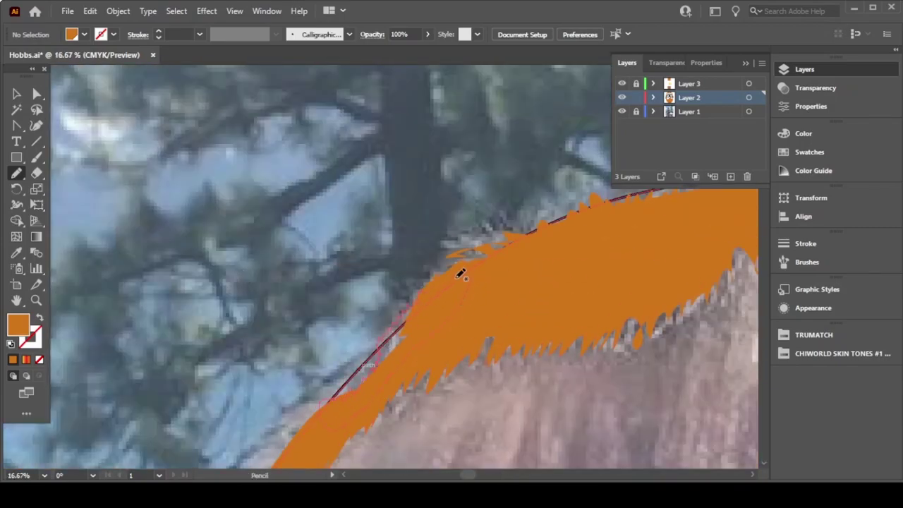
pyautogui.scroll(-5, 459, 273)
pyautogui.moveTo(525, 173)
pyautogui.mouseDown()
pyautogui.moveTo(426, 243)
pyautogui.moveTo(374, 342)
pyautogui.mouseUp()
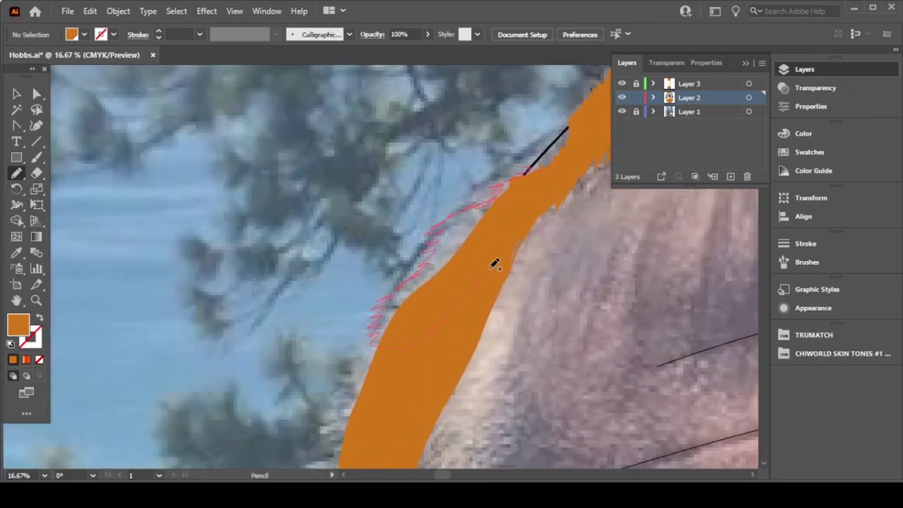
pyautogui.scroll(-10, 458, 282)
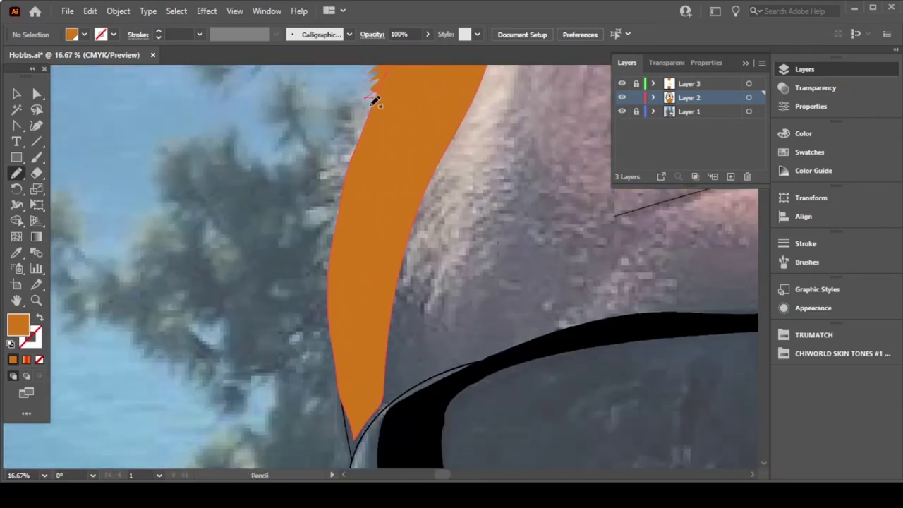
pyautogui.moveTo(374, 101)
pyautogui.mouseDown()
pyautogui.moveTo(332, 201)
pyautogui.moveTo(329, 362)
pyautogui.moveTo(362, 390)
pyautogui.mouseUp()
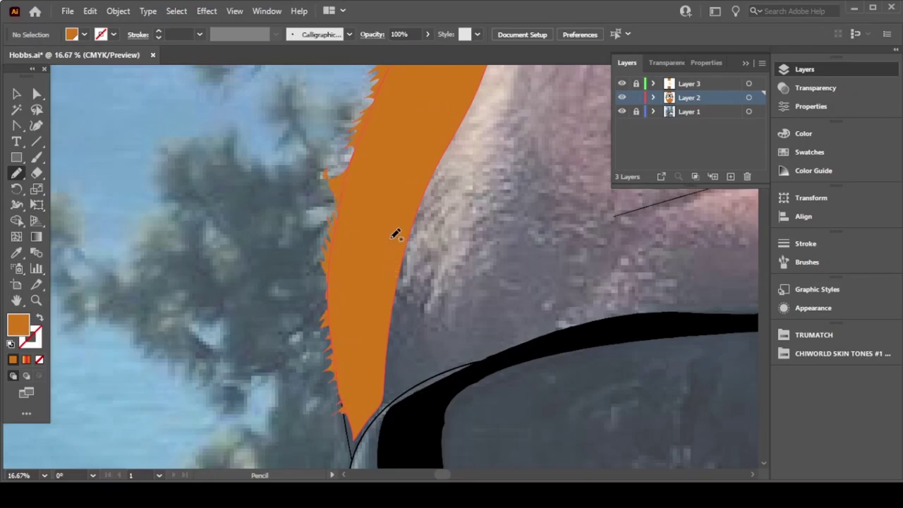
pyautogui.scroll(-5, 395, 235)
pyautogui.moveTo(351, 263)
pyautogui.mouseDown()
pyautogui.moveTo(389, 207)
pyautogui.moveTo(392, 139)
pyautogui.mouseUp()
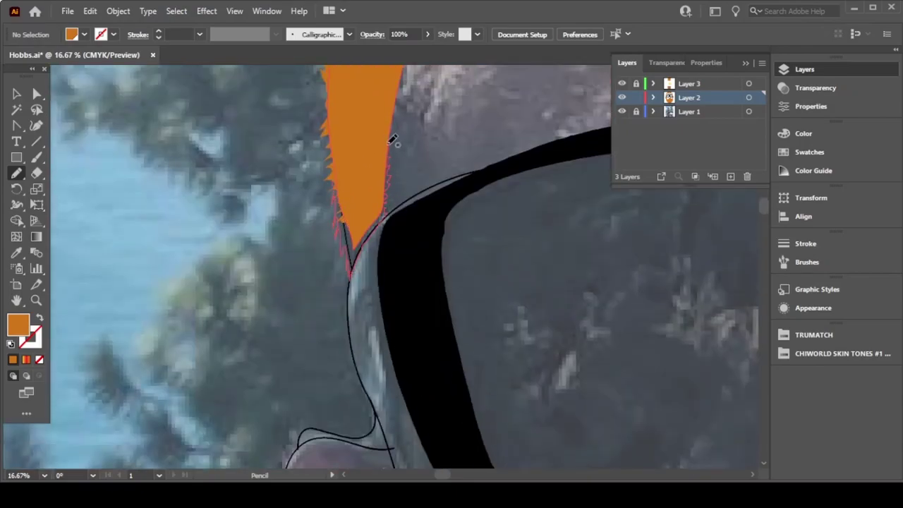
pyautogui.scroll(5, 358, 125)
pyautogui.moveTo(237, 411)
pyautogui.mouseDown()
pyautogui.moveTo(261, 314)
pyautogui.moveTo(351, 101)
pyautogui.mouseUp()
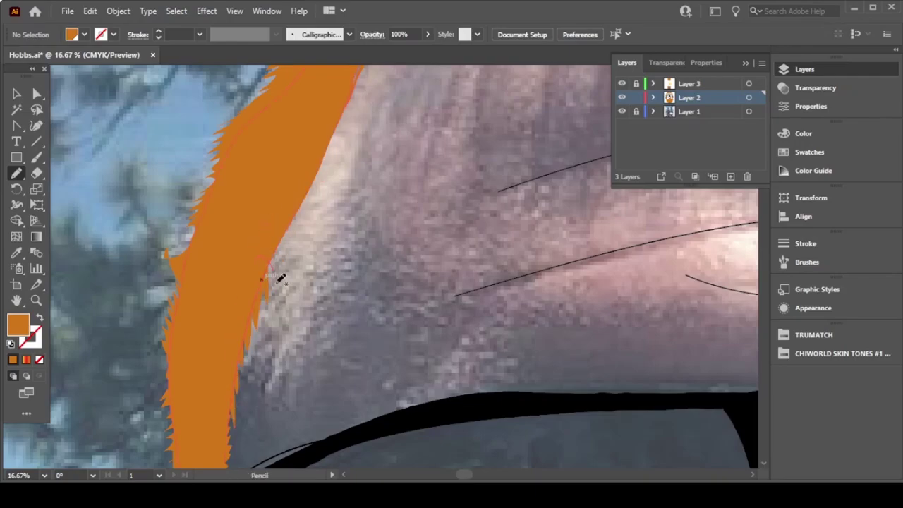
pyautogui.scroll(3, 322, 167)
pyautogui.moveTo(283, 367); pyautogui.dragTo(327, 272)
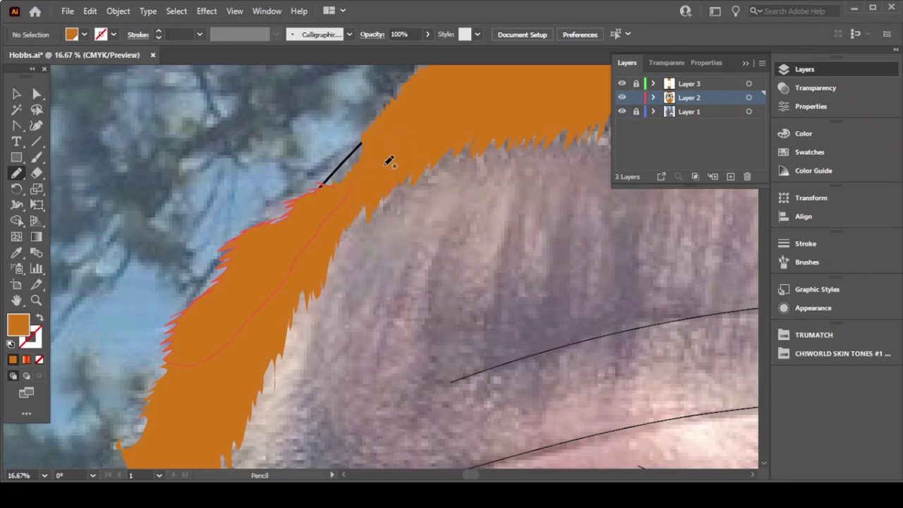
pyautogui.hotkey('ctrl', '-')
pyautogui.hotkey('ctrl', '-')
pyautogui.hotkey('ctrl', '-')
pyautogui.hotkey('ctrl', '-')
pyautogui.scroll(-5, 366, 237)
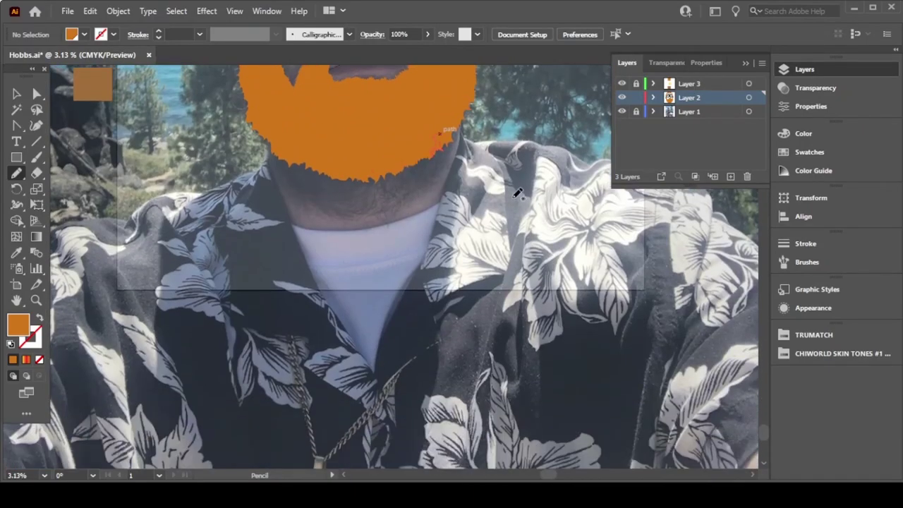
# Step: Switch to a black stroke with no fill and pick the Paintbrush
pyautogui.doubleClick(19, 325)
pyautogui.click(849, 237)
pyautogui.press('d')
pyautogui.press('/')
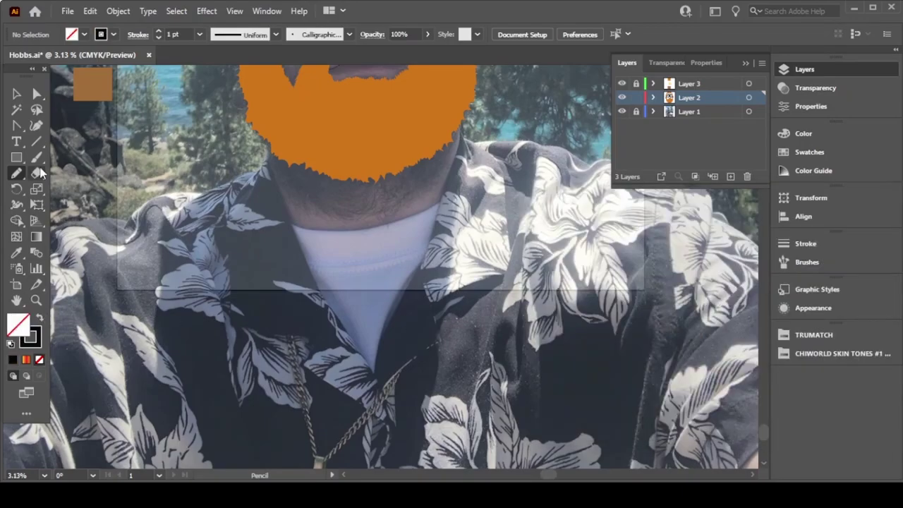
pyautogui.press('b')
# Step: Draw thin brush lines down the left and right sides of the neck
pyautogui.scroll(2, 293, 181)
pyautogui.scroll(-2, 201, 236)
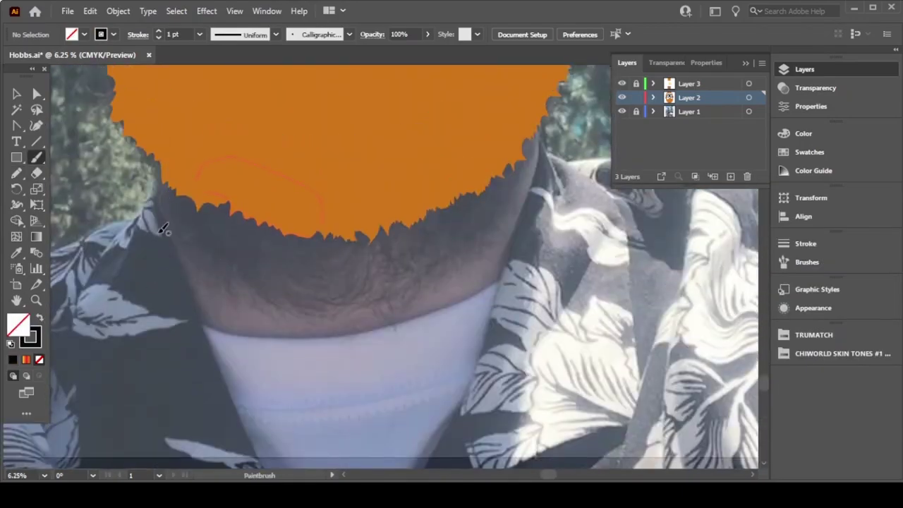
pyautogui.scroll(2, 181, 211)
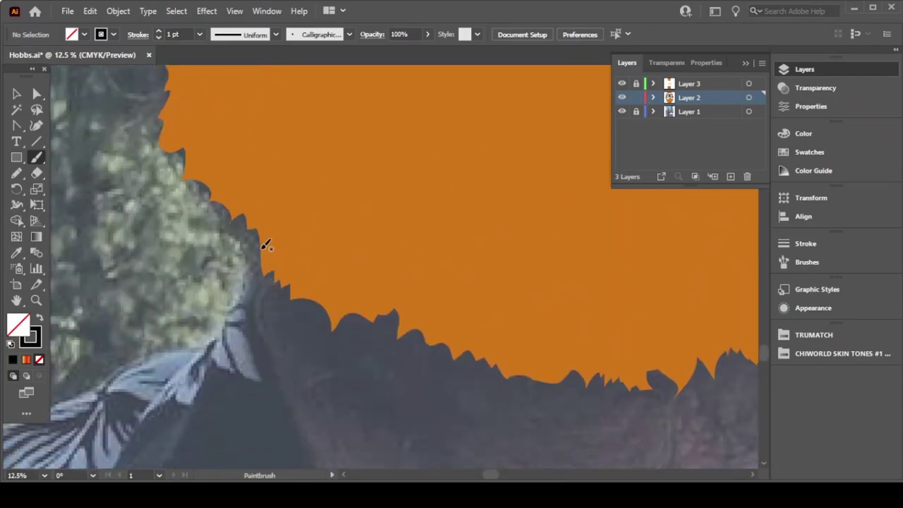
pyautogui.moveTo(258, 309); pyautogui.dragTo(247, 465)
pyautogui.scroll(-1, 298, 459)
pyautogui.scroll(-1, 284, 268)
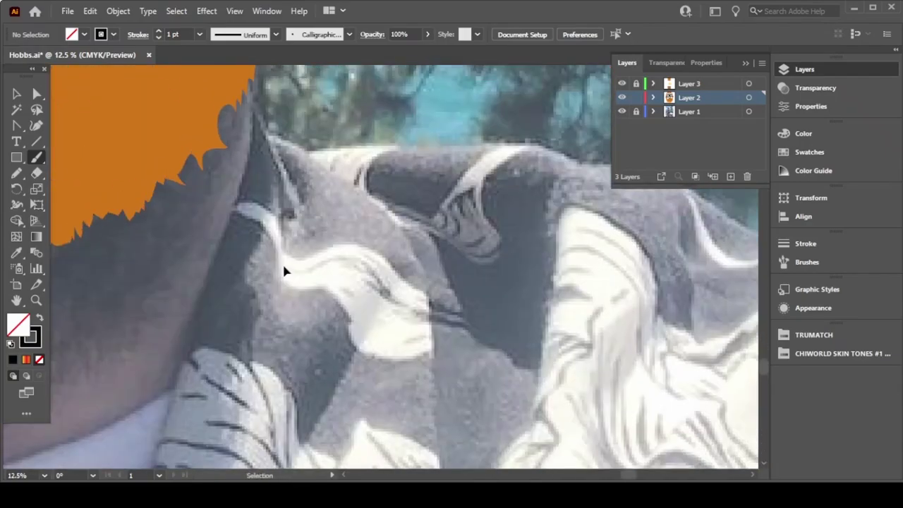
pyautogui.scroll(-1, 513, 330)
pyautogui.hscroll(1, 514, 330)
pyautogui.moveTo(384, 337); pyautogui.dragTo(395, 369)
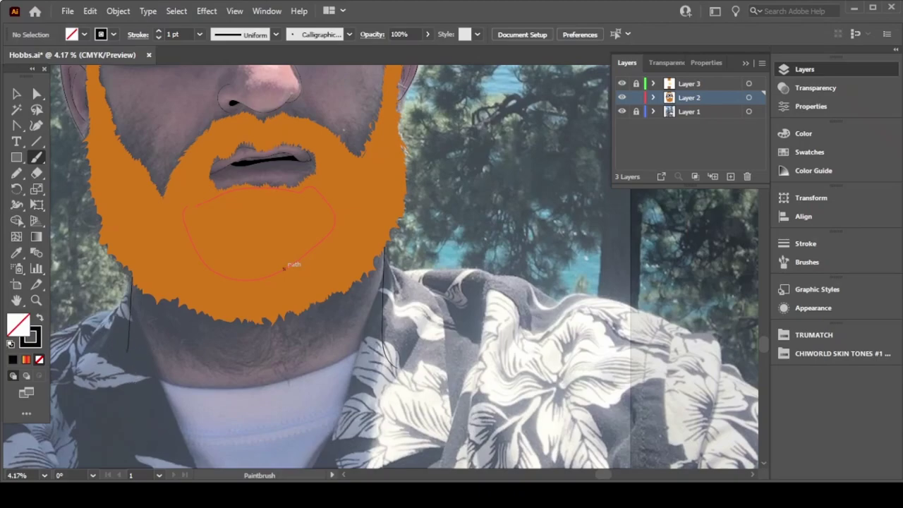
pyautogui.scroll(3, 167, 373)
pyautogui.scroll(-3, 168, 376)
pyautogui.scroll(1, 168, 376)
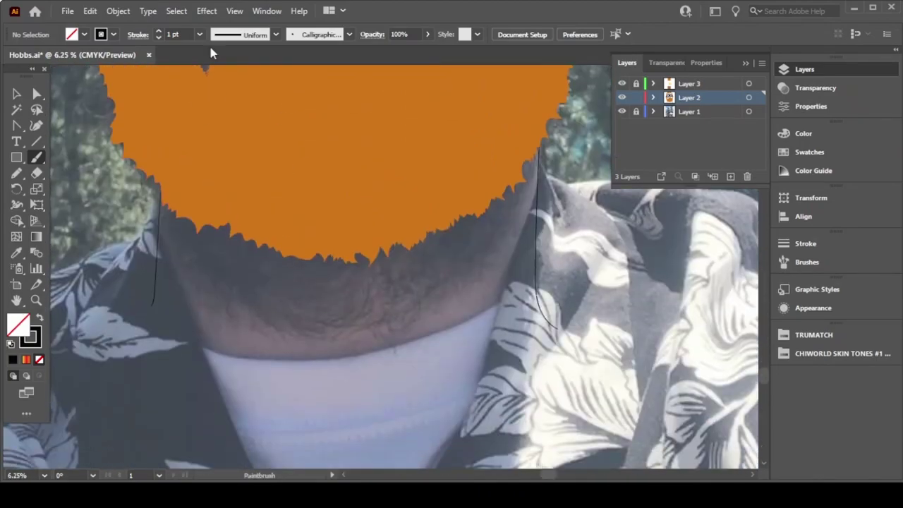
# Step: At 4 pt stroke, draw thick wavy lines down both sides and join them at the collar
pyautogui.click(199, 34)
pyautogui.click(220, 134)
pyautogui.moveTo(161, 187)
pyautogui.mouseDown()
pyautogui.moveTo(154, 358)
pyautogui.moveTo(333, 346)
pyautogui.mouseUp()
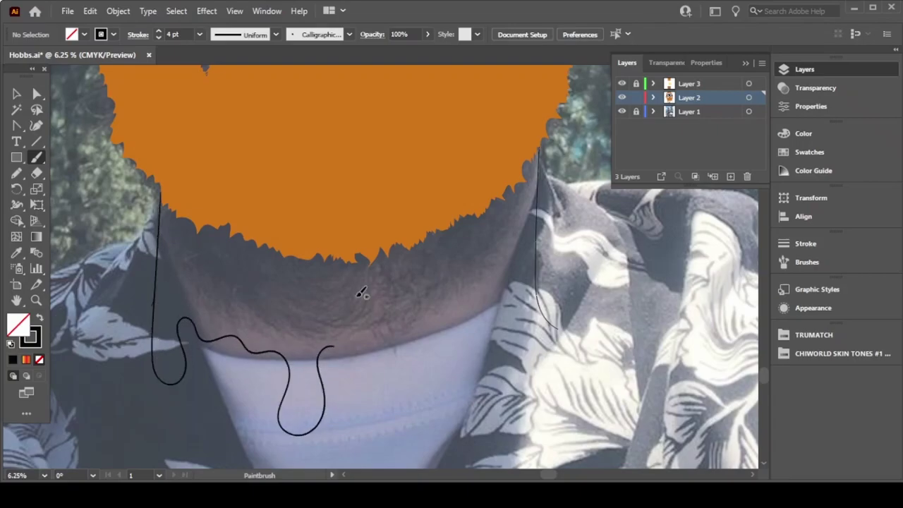
pyautogui.moveTo(545, 145)
pyautogui.mouseDown()
pyautogui.moveTo(491, 381)
pyautogui.moveTo(416, 374)
pyautogui.mouseUp()
pyautogui.hotkey('ctrl', 'z')
pyautogui.moveTo(540, 185)
pyautogui.mouseDown()
pyautogui.moveTo(524, 371)
pyautogui.moveTo(537, 388)
pyautogui.moveTo(468, 412)
pyautogui.moveTo(437, 324)
pyautogui.moveTo(425, 427)
pyautogui.moveTo(405, 360)
pyautogui.mouseUp()
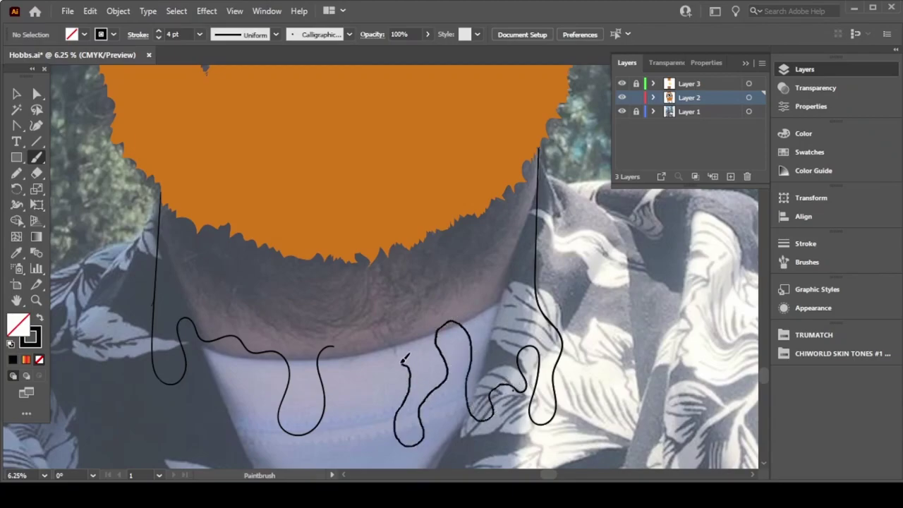
pyautogui.moveTo(348, 345); pyautogui.dragTo(328, 346)
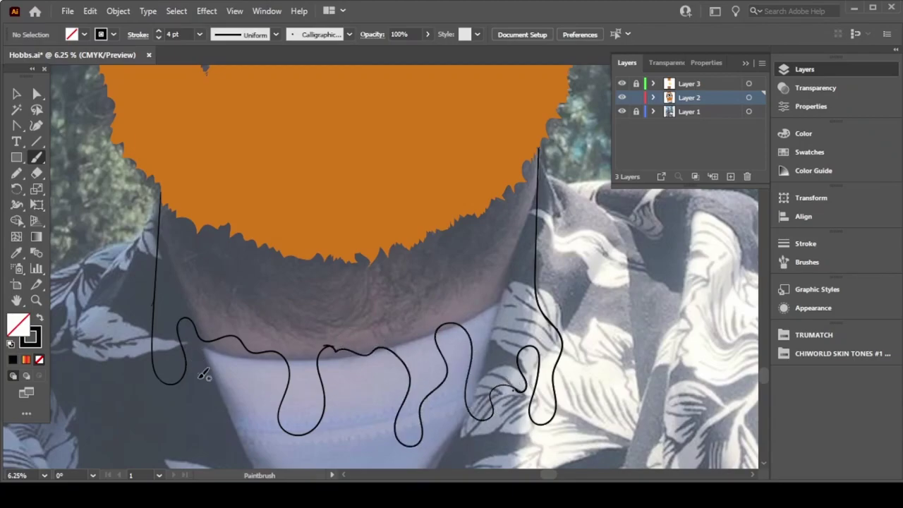
pyautogui.hotkey('ctrl', '=')
# Step: With black fill and no stroke, pencil a first filled shape along the collar outline
pyautogui.hotkey('shift', 'x')
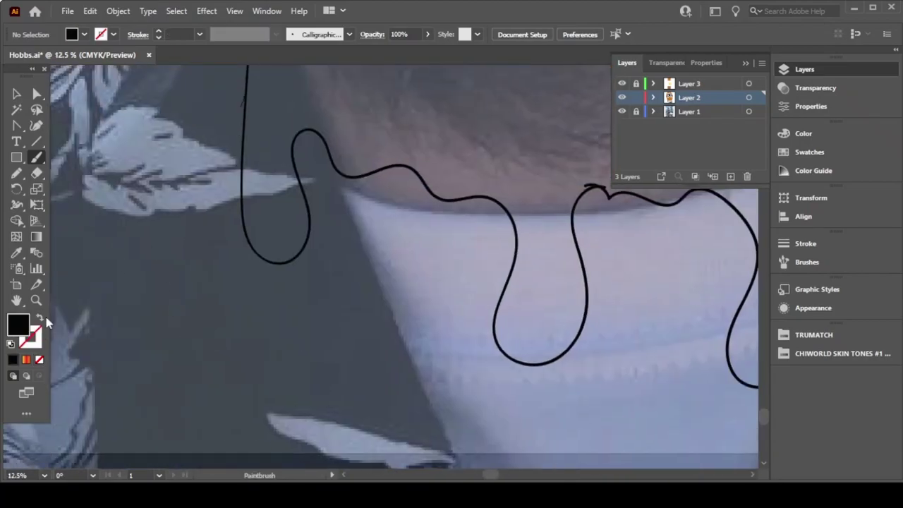
pyautogui.press('n')
pyautogui.moveTo(311, 232)
pyautogui.mouseDown()
pyautogui.moveTo(301, 128)
pyautogui.moveTo(343, 162)
pyautogui.moveTo(494, 195)
pyautogui.moveTo(518, 252)
pyautogui.moveTo(507, 354)
pyautogui.mouseUp()
pyautogui.moveTo(460, 310)
pyautogui.mouseDown()
pyautogui.moveTo(363, 258)
pyautogui.moveTo(326, 216)
pyautogui.moveTo(311, 238)
pyautogui.moveTo(315, 219)
pyautogui.mouseUp()
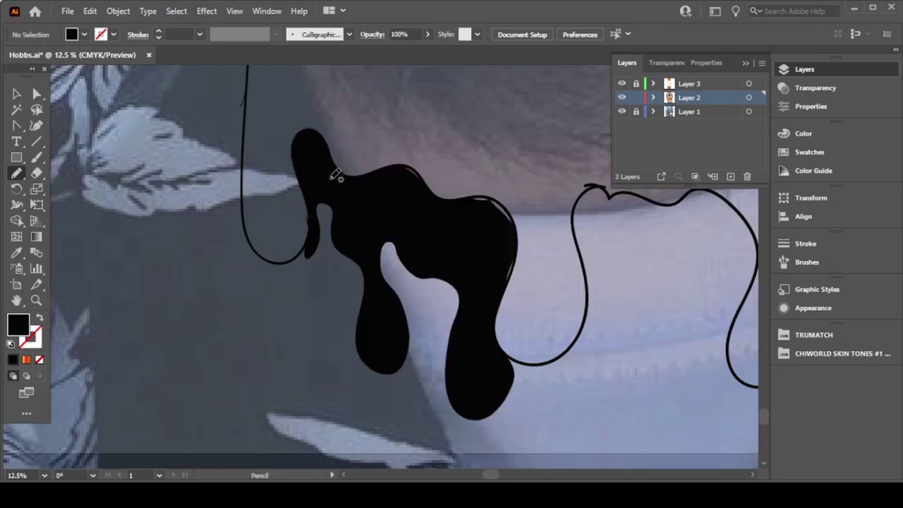
pyautogui.scroll(2, 333, 176)
pyautogui.scroll(1, 333, 175)
pyautogui.moveTo(246, 292)
pyautogui.mouseDown()
pyautogui.moveTo(369, 378)
pyautogui.moveTo(369, 413)
pyautogui.mouseUp()
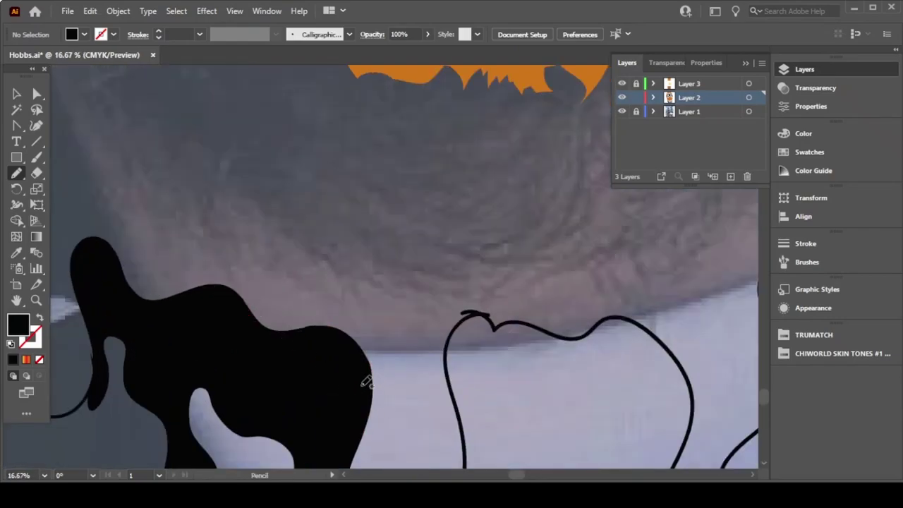
pyautogui.hscroll(5, 365, 379)
pyautogui.scroll(-1, 365, 379)
pyautogui.hscroll(-5, 348, 366)
# Step: Trace a second black shape along the collar line, undoing two unwanted drip attempts
pyautogui.moveTo(286, 316)
pyautogui.mouseDown()
pyautogui.moveTo(332, 445)
pyautogui.moveTo(412, 367)
pyautogui.moveTo(503, 341)
pyautogui.mouseUp()
pyautogui.moveTo(482, 283)
pyautogui.mouseDown()
pyautogui.moveTo(427, 250)
pyautogui.moveTo(353, 258)
pyautogui.moveTo(276, 248)
pyautogui.moveTo(263, 318)
pyautogui.moveTo(271, 321)
pyautogui.mouseUp()
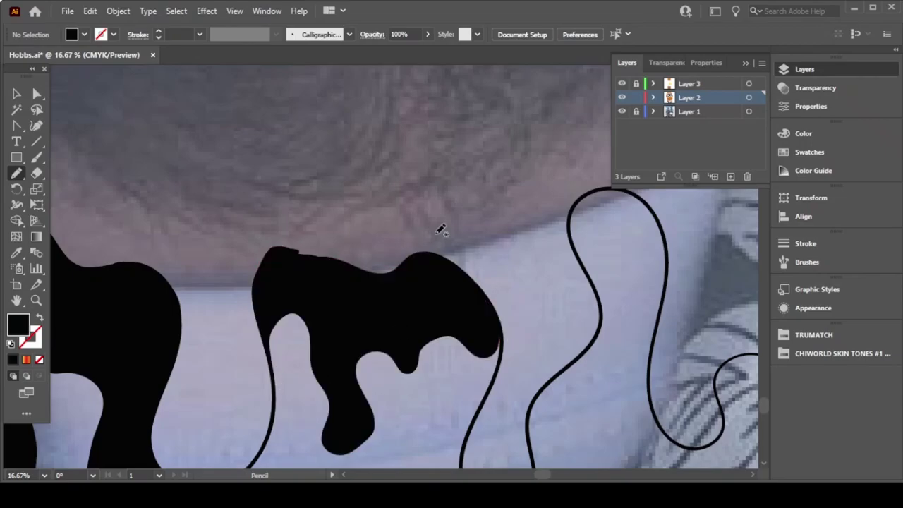
pyautogui.hscroll(5, 440, 227)
pyautogui.scroll(-3, 440, 228)
pyautogui.hscroll(5, 171, 247)
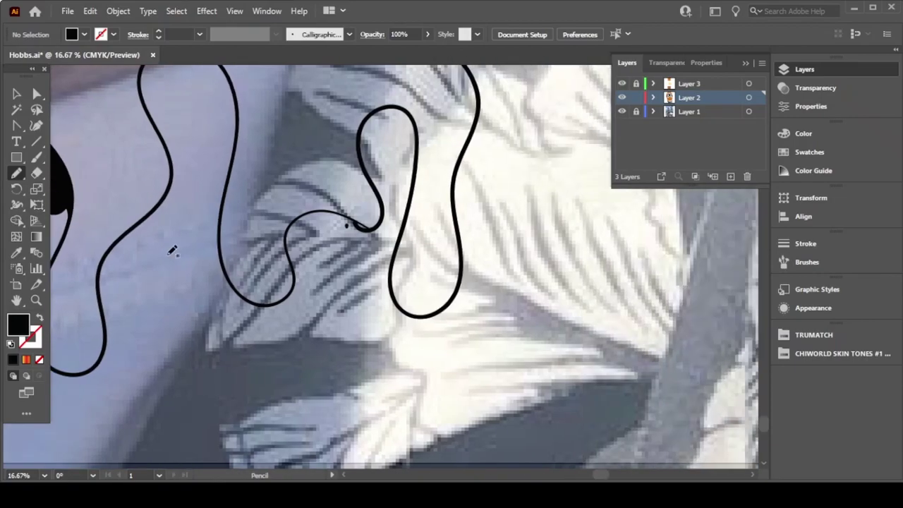
pyautogui.scroll(2, 187, 229)
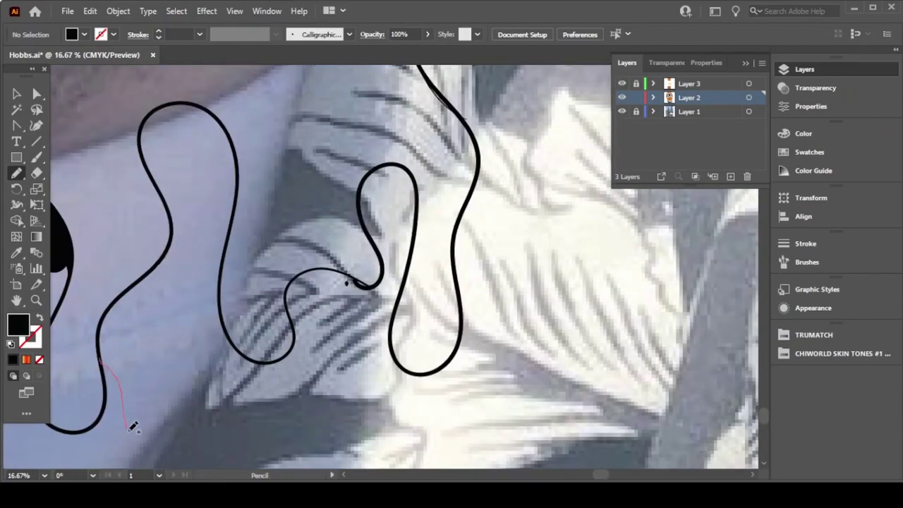
pyautogui.moveTo(108, 337); pyautogui.dragTo(131, 423)
pyautogui.scroll(-5, 197, 427)
pyautogui.hotkey('ctrl', 'z')
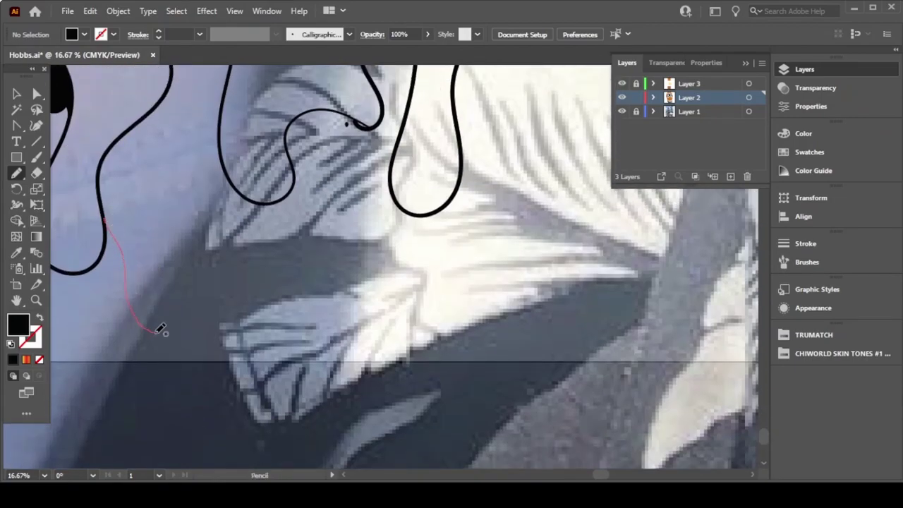
pyautogui.moveTo(158, 329)
pyautogui.mouseDown()
pyautogui.moveTo(256, 327)
pyautogui.moveTo(286, 283)
pyautogui.moveTo(359, 298)
pyautogui.moveTo(359, 136)
pyautogui.moveTo(368, 127)
pyautogui.mouseUp()
pyautogui.hotkey('ctrl', 'z')
pyautogui.scroll(4, 139, 158)
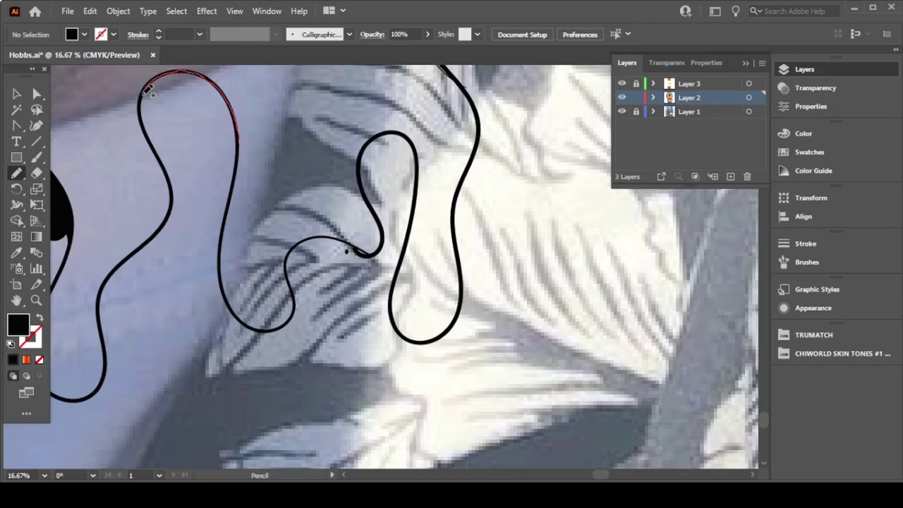
# Step: Fill the top of the collar curve with black and hang drips from its sides
pyautogui.moveTo(242, 148); pyautogui.dragTo(161, 154)
pyautogui.moveTo(228, 203); pyautogui.dragTo(238, 138)
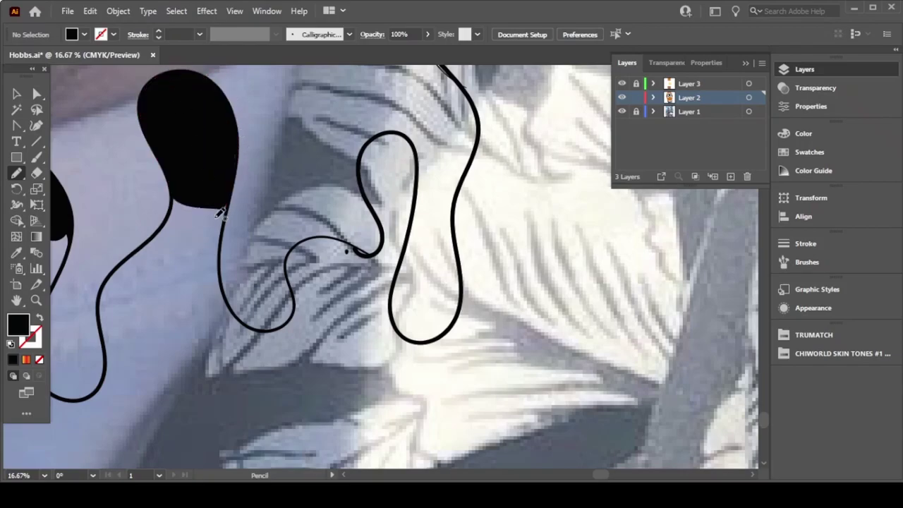
pyautogui.moveTo(219, 201)
pyautogui.mouseDown()
pyautogui.moveTo(238, 318)
pyautogui.moveTo(222, 209)
pyautogui.moveTo(146, 358)
pyautogui.mouseUp()
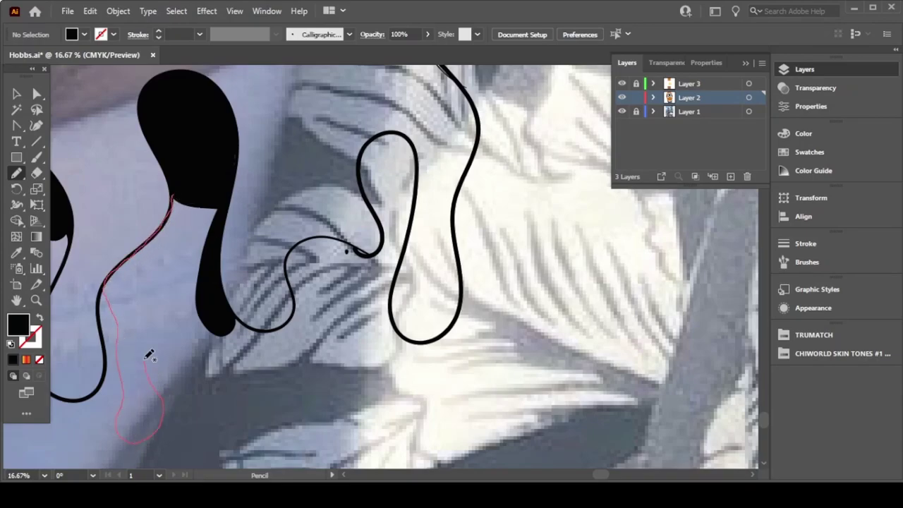
pyautogui.moveTo(206, 255); pyautogui.dragTo(211, 256)
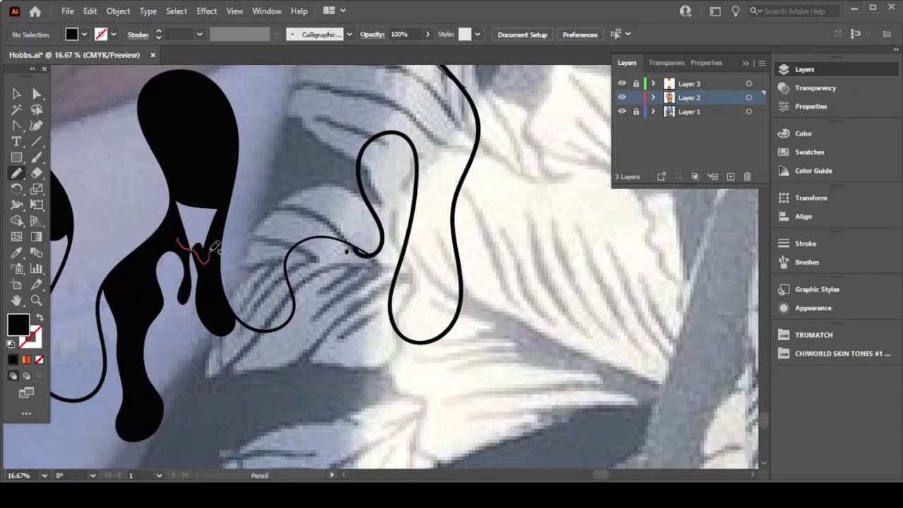
pyautogui.moveTo(302, 325); pyautogui.dragTo(316, 353)
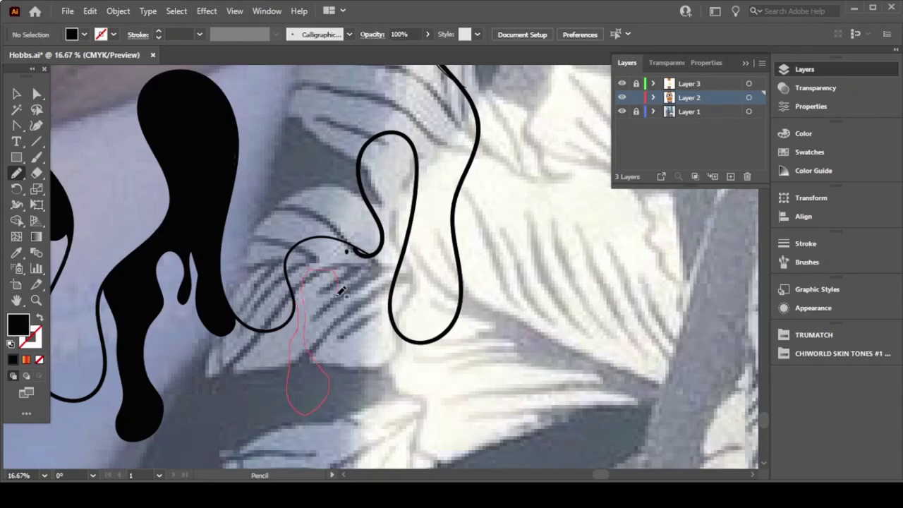
pyautogui.moveTo(307, 231); pyautogui.dragTo(291, 368)
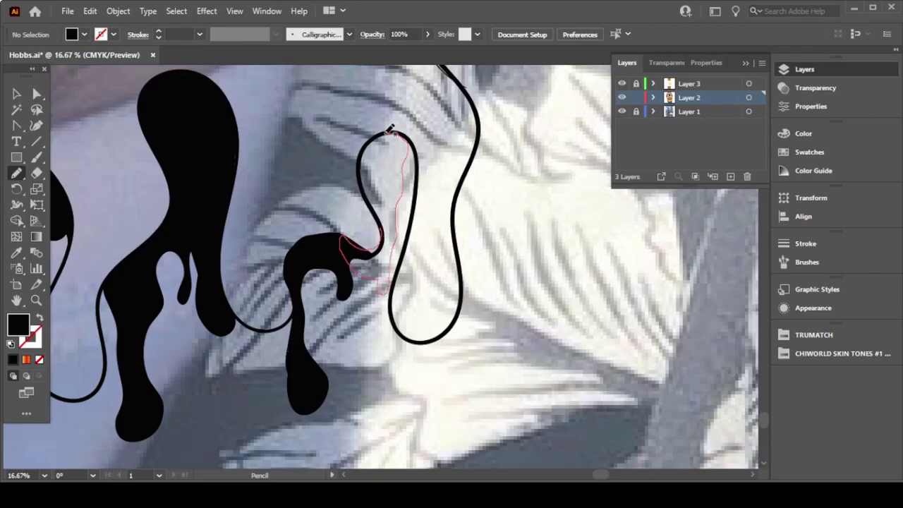
pyautogui.moveTo(374, 201); pyautogui.dragTo(402, 166)
# Step: Zoom out to check the drips, then extend one more drip and merge it into the shape
pyautogui.hotkey('ctrl', '-')
pyautogui.hotkey('ctrl', '-')
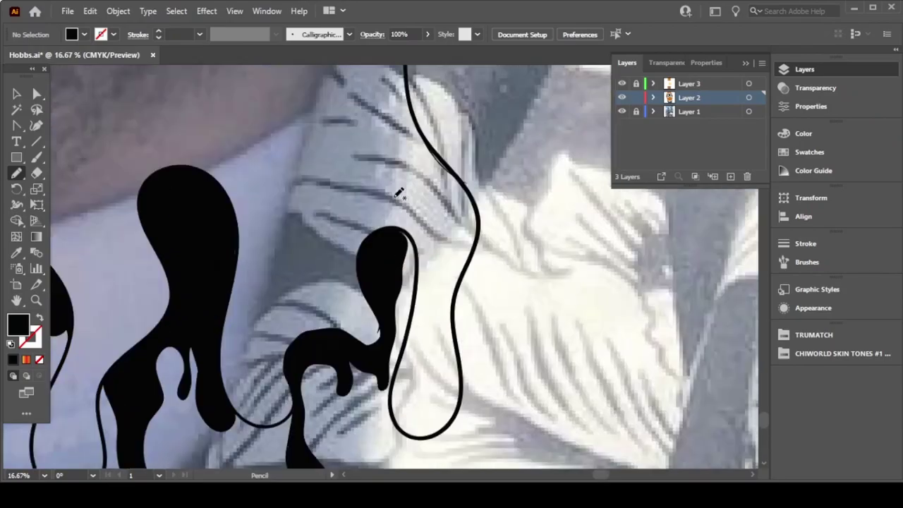
pyautogui.hotkey('ctrl', '-')
pyautogui.hotkey('ctrl', '-')
pyautogui.scroll(3, 505, 373)
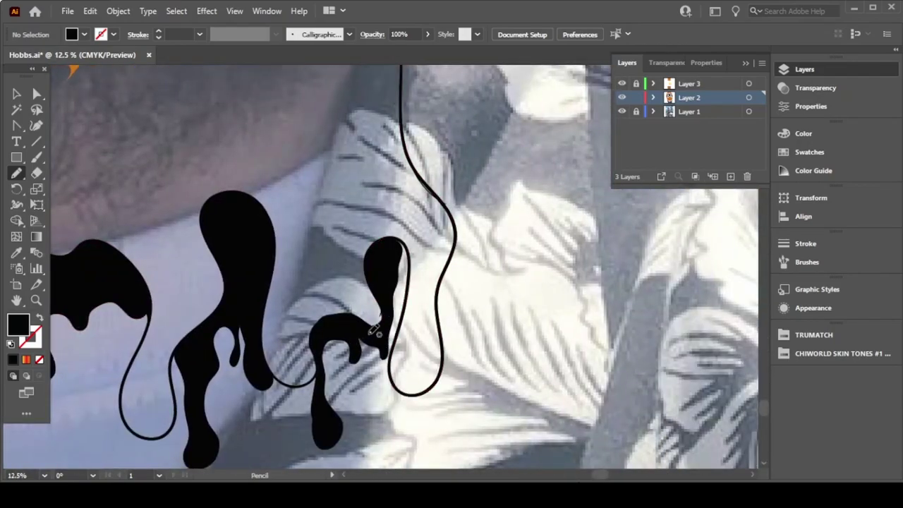
pyautogui.moveTo(414, 284); pyautogui.dragTo(396, 338)
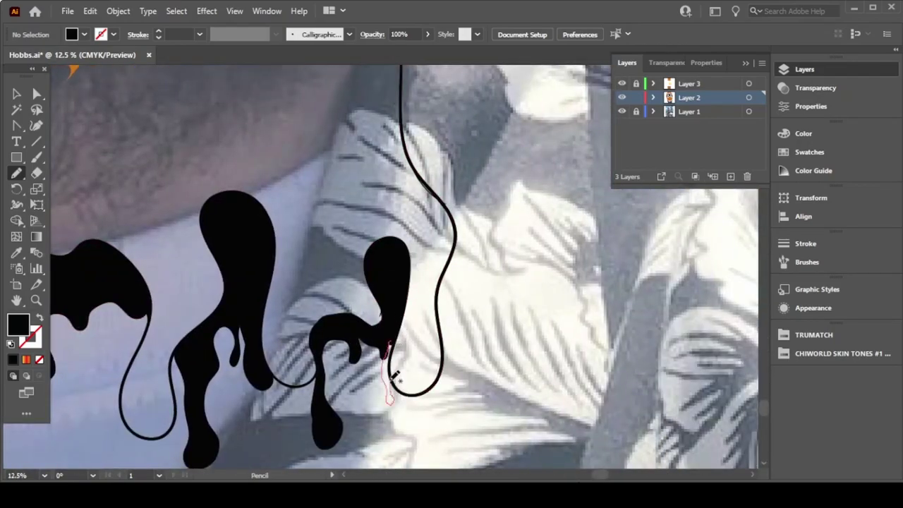
pyautogui.moveTo(393, 377); pyautogui.dragTo(397, 328)
# Step: Hide the reference photo layer to preview the line art, then show it again
pyautogui.hotkey('ctrl', '-')
pyautogui.hotkey('ctrl', '-')
pyautogui.hotkey('ctrl', '-')
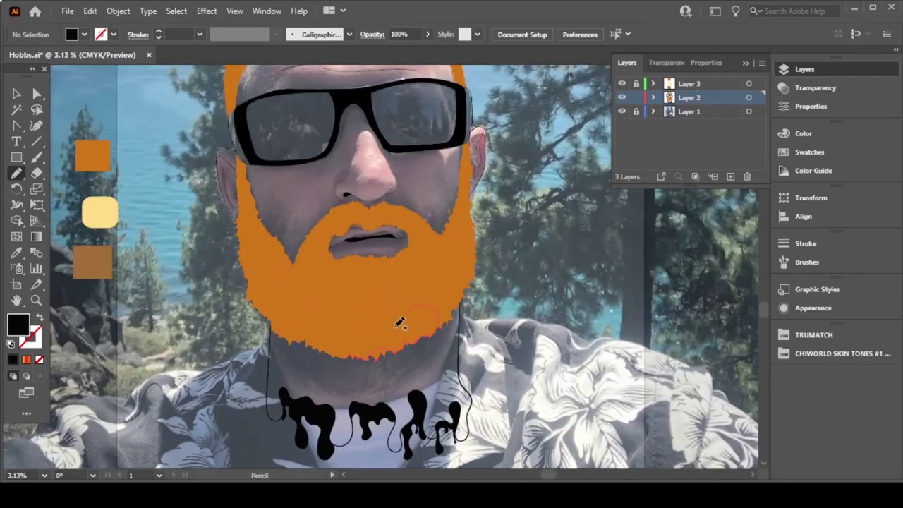
pyautogui.moveTo(621, 99); pyautogui.dragTo(622, 112)
pyautogui.click(621, 112)
pyautogui.scroll(5, 499, 343)
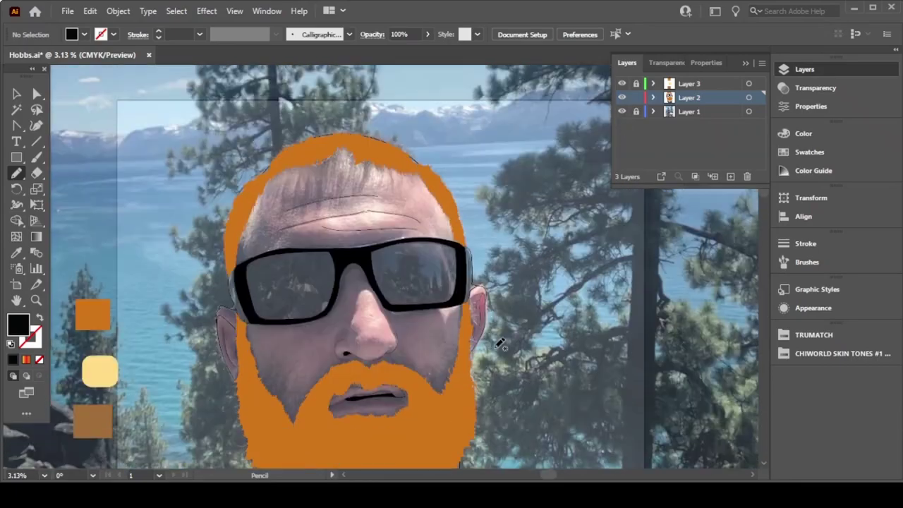
pyautogui.scroll(-5, 500, 343)
pyautogui.click(621, 113)
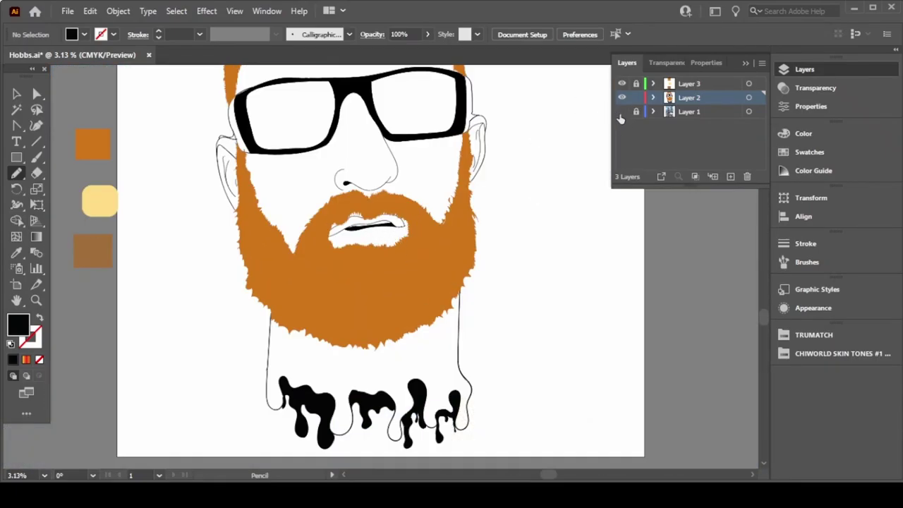
pyautogui.click(622, 111)
# Step: Swap to an unfilled black stroke with the Paintbrush, zoomed in on the mouth
pyautogui.hotkey('shift', 'x')
pyautogui.press('b')
pyautogui.hotkey('ctrl', '+')
pyautogui.hotkey('ctrl', '+')
pyautogui.hotkey('ctrl', '+')
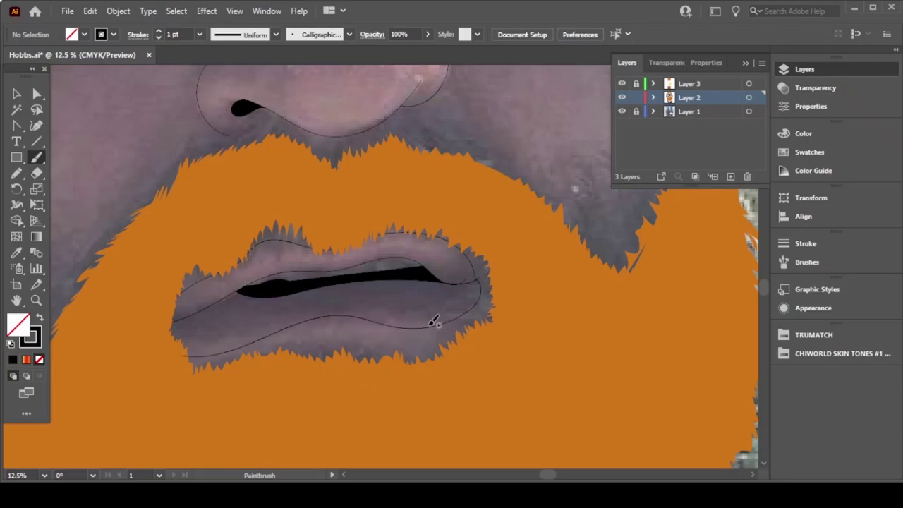
# Step: Sample the orange hair colour and extend the hair fill along its edge with the Pencil
pyautogui.scroll(10, 489, 206)
pyautogui.scroll(-3, 360, 226)
pyautogui.scroll(3, 346, 208)
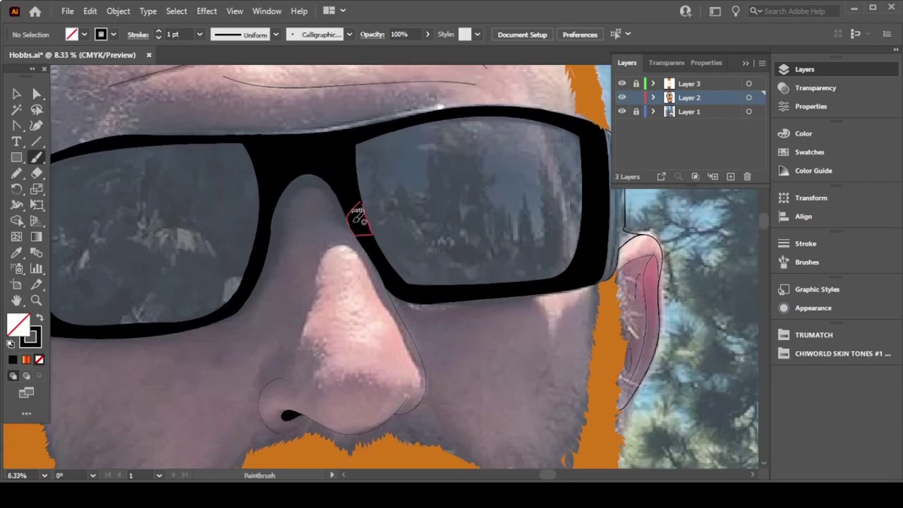
pyautogui.hscroll(5, 330, 186)
pyautogui.scroll(10, 330, 187)
pyautogui.scroll(-3, 334, 172)
pyautogui.scroll(-2, 334, 167)
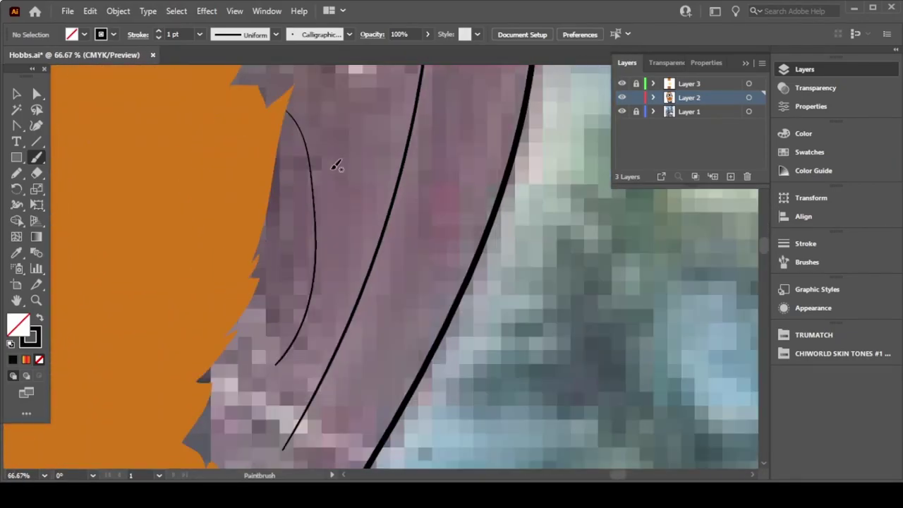
pyautogui.hscroll(5, 336, 162)
pyautogui.hscroll(-8, 336, 162)
pyautogui.scroll(-1, 374, 303)
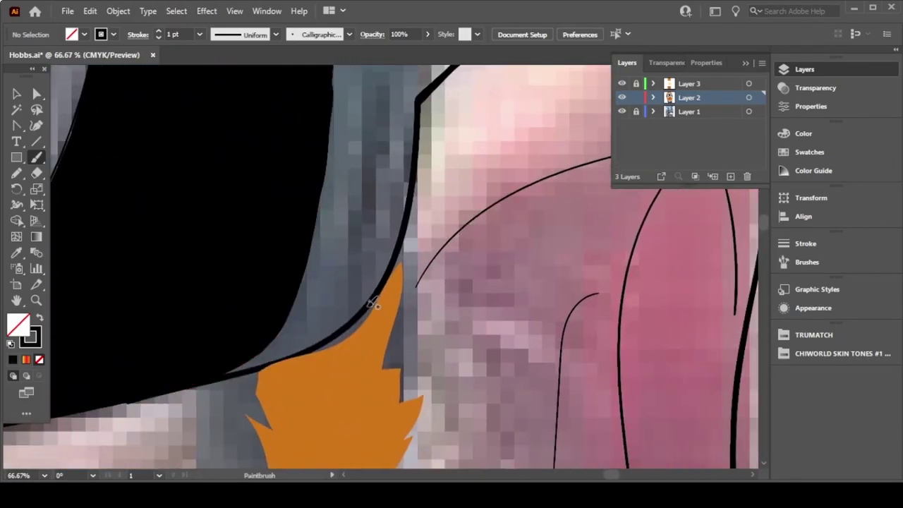
pyautogui.press('i')
pyautogui.click(382, 295)
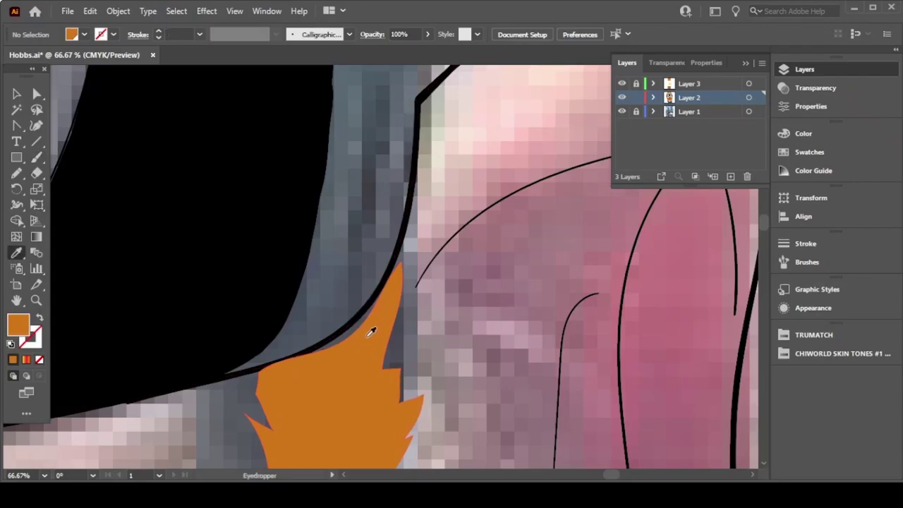
pyautogui.press('n')
pyautogui.moveTo(319, 349); pyautogui.dragTo(394, 309)
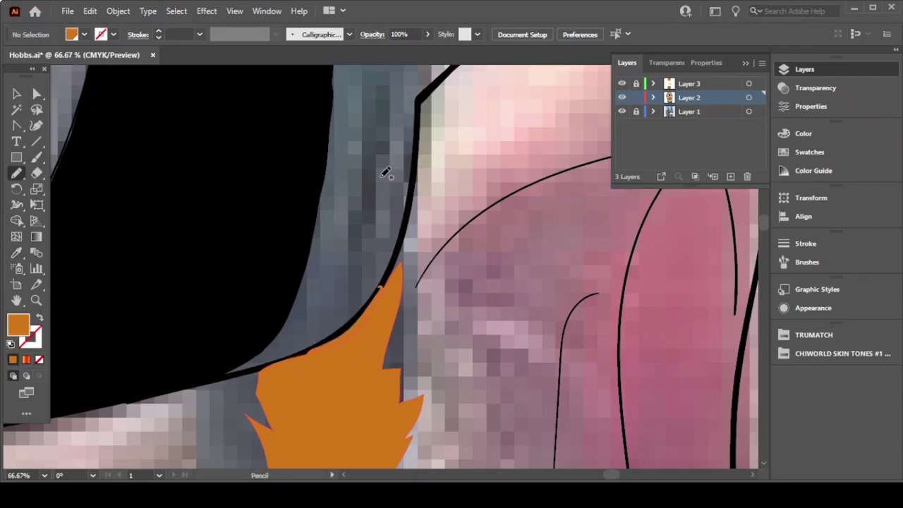
# Step: Set up the Paintbrush with a black 5 pt stroke and no fill
pyautogui.click(40, 318)
pyautogui.press('b')
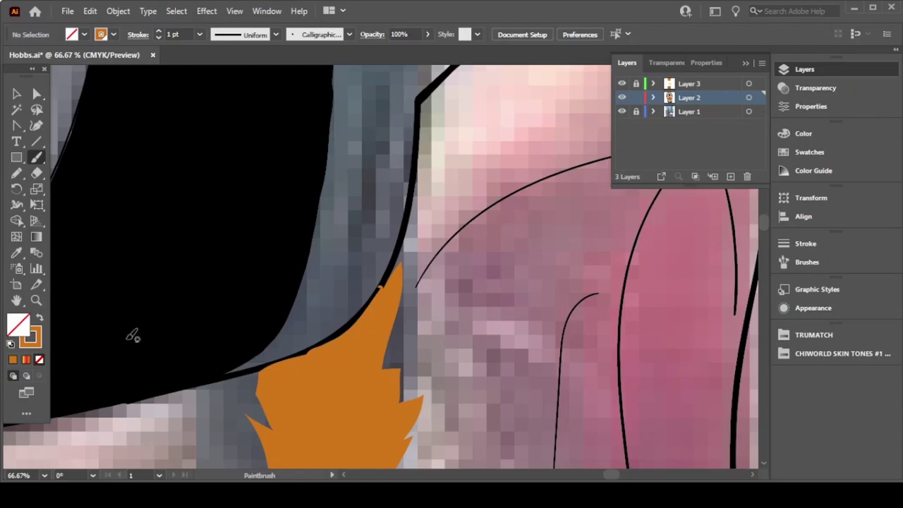
pyautogui.press('F6')
pyautogui.click(628, 218)
pyautogui.scroll(3, 565, 155)
pyautogui.scroll(3, 486, 163)
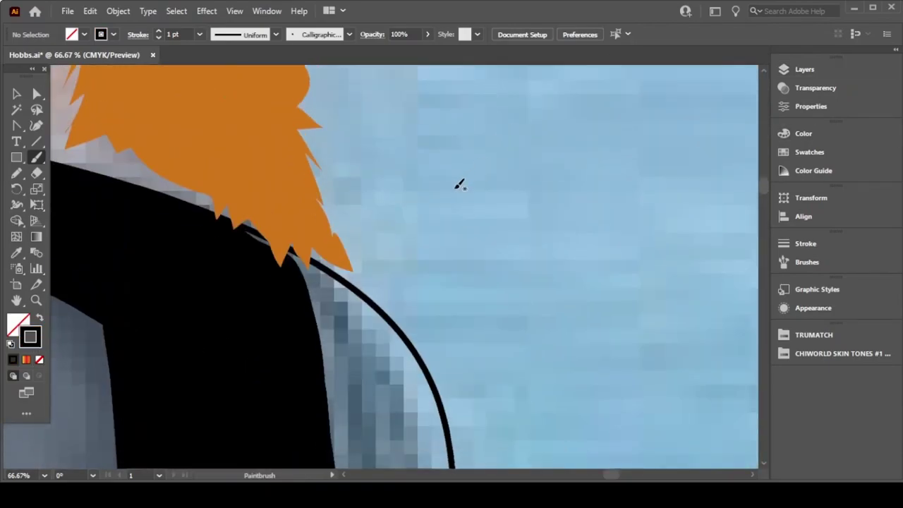
pyautogui.scroll(3, 438, 189)
pyautogui.hscroll(-3, 416, 197)
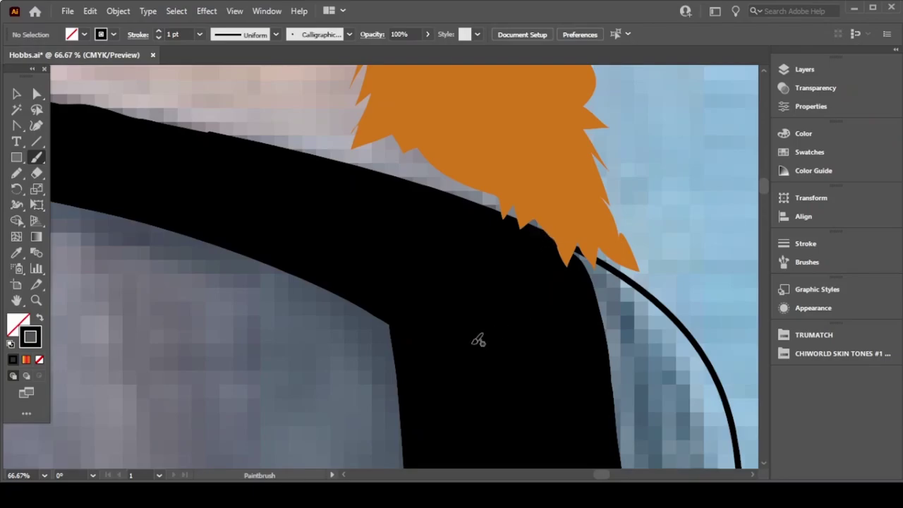
pyautogui.scroll(5, 469, 329)
pyautogui.hscroll(5, 460, 313)
pyautogui.scroll(-3, 461, 304)
pyautogui.scroll(-5, 461, 296)
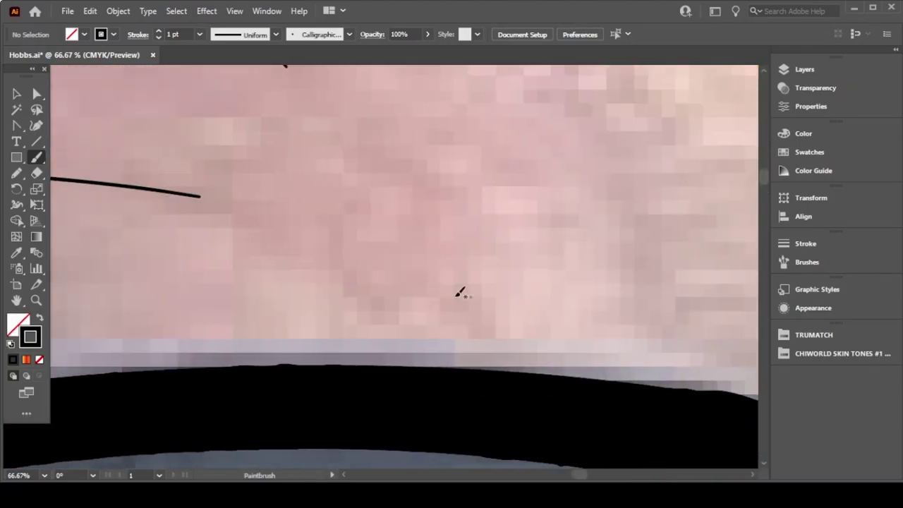
pyautogui.scroll(3, 460, 293)
pyautogui.hscroll(-5, 459, 293)
pyautogui.scroll(-3, 455, 294)
pyautogui.hscroll(-5, 450, 293)
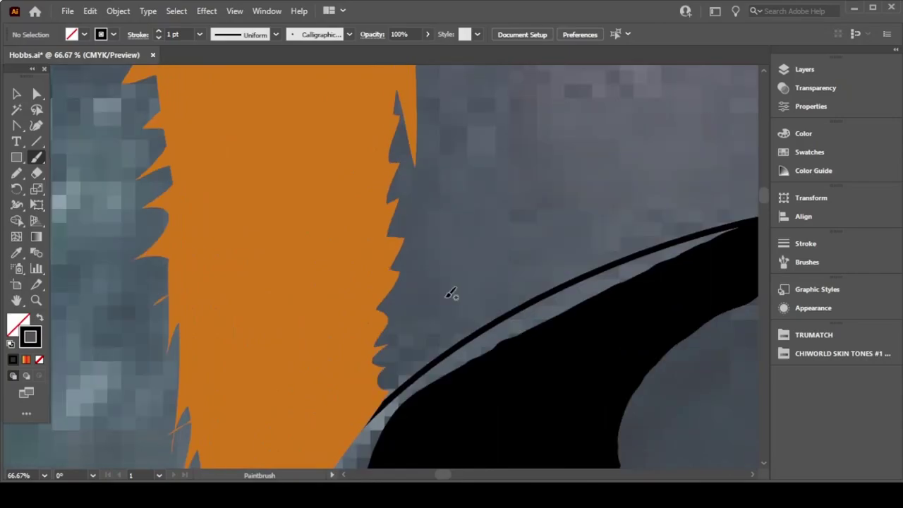
pyautogui.hscroll(8, 451, 294)
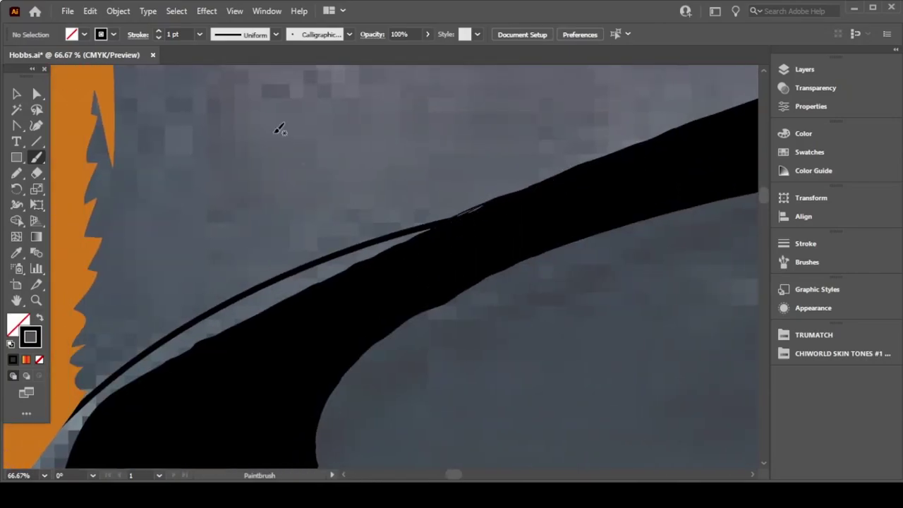
pyautogui.click(158, 31)
pyautogui.click(158, 31)
pyautogui.click(158, 31)
pyautogui.click(158, 31)
# Step: Paint short black brush strokes along the outlines around the beard, neck and hair
pyautogui.hscroll(-7, 438, 240)
pyautogui.scroll(-3, 413, 272)
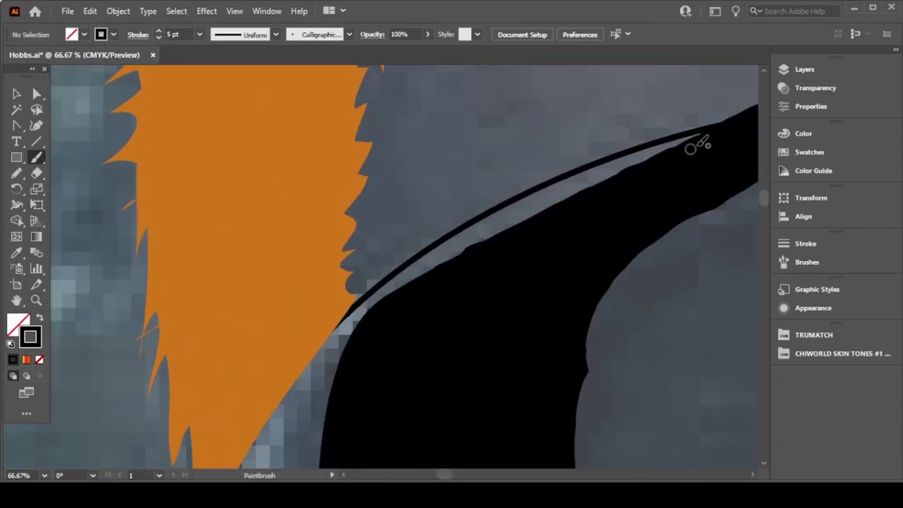
pyautogui.scroll(-5, 427, 345)
pyautogui.scroll(-5, 428, 345)
pyautogui.hscroll(-5, 427, 345)
pyautogui.scroll(-5, 428, 345)
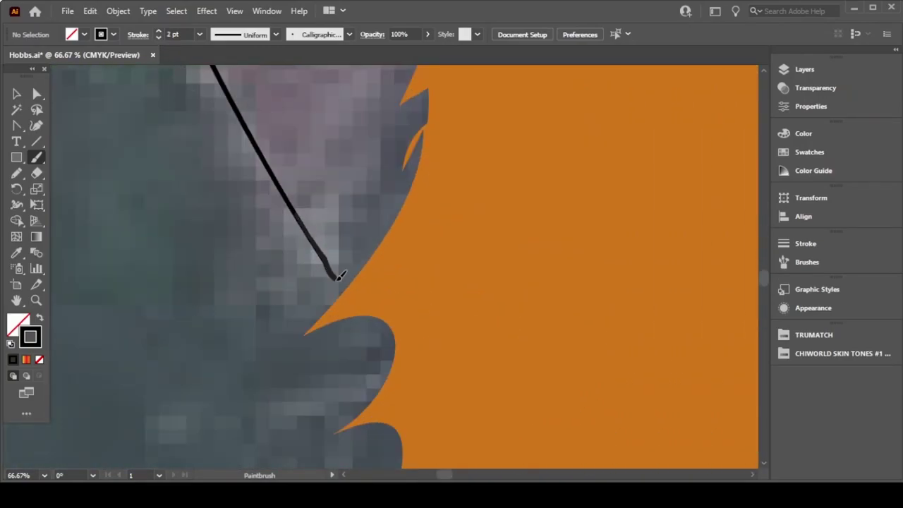
pyautogui.scroll(-5, 388, 349)
pyautogui.scroll(-5, 388, 333)
pyautogui.hscroll(6, 409, 328)
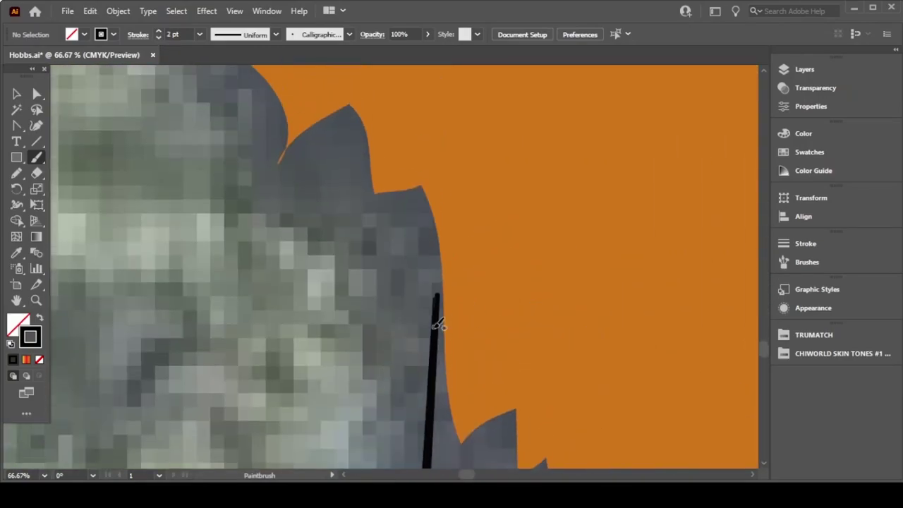
pyautogui.scroll(-5, 445, 248)
pyautogui.scroll(-5, 444, 249)
pyautogui.scroll(-5, 448, 249)
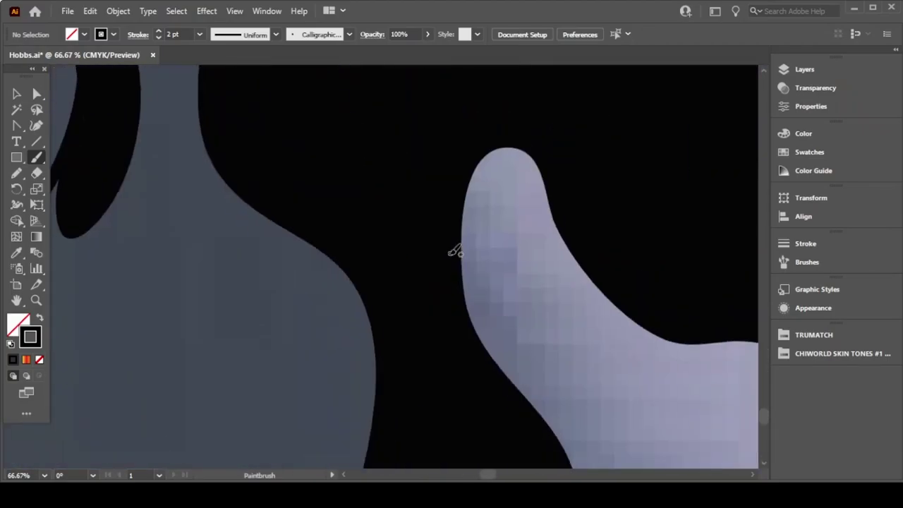
pyautogui.hscroll(5, 455, 248)
pyautogui.scroll(-5, 457, 248)
pyautogui.scroll(-5, 456, 247)
pyautogui.scroll(-5, 457, 244)
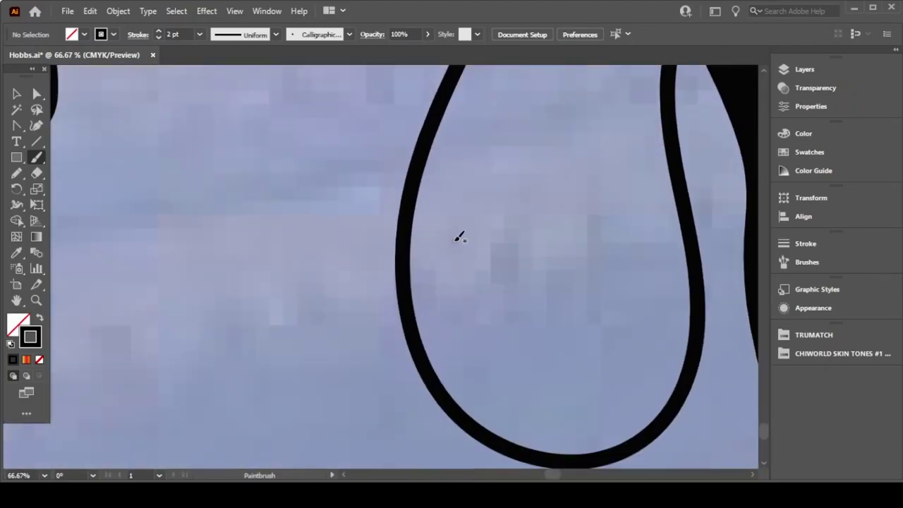
pyautogui.scroll(-5, 457, 238)
pyautogui.scroll(-5, 457, 237)
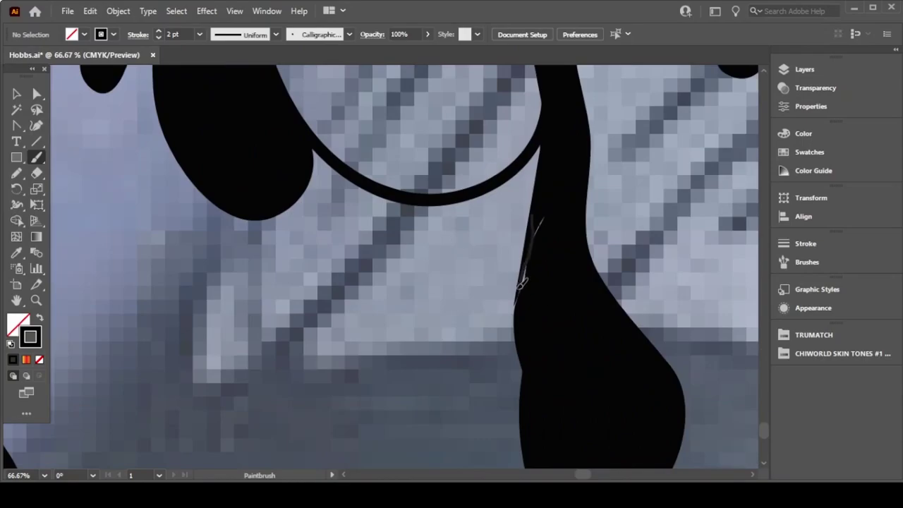
pyautogui.moveTo(520, 283); pyautogui.dragTo(531, 269)
pyautogui.scroll(-5, 349, 266)
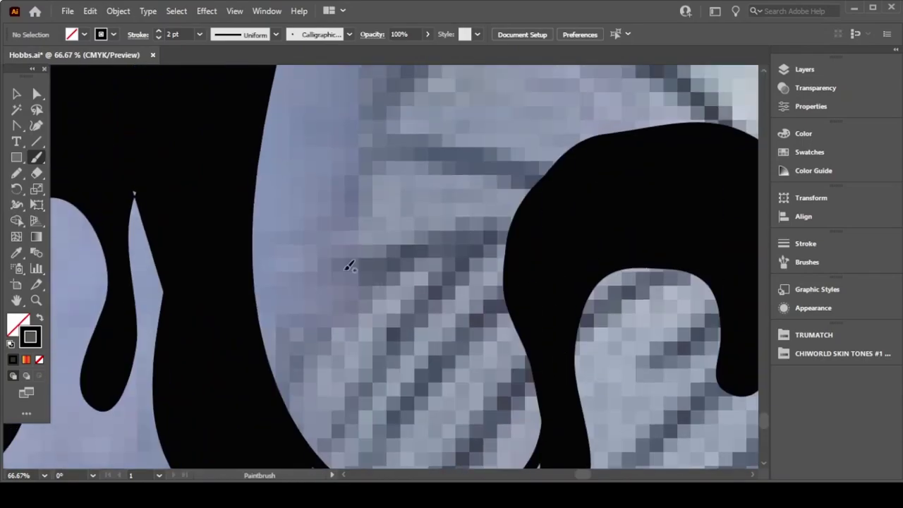
pyautogui.scroll(-5, 375, 223)
pyautogui.scroll(-5, 383, 224)
pyautogui.scroll(-5, 357, 313)
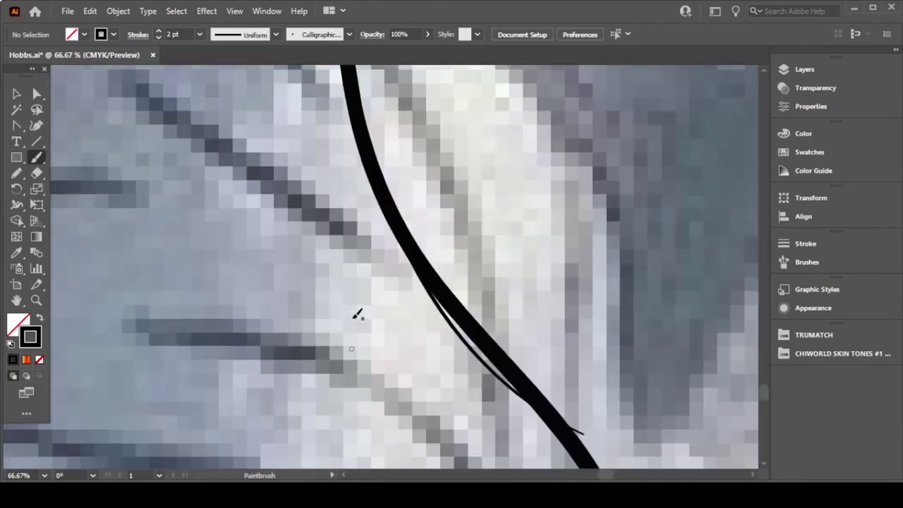
pyautogui.scroll(-1, 357, 312)
pyautogui.moveTo(449, 293); pyautogui.dragTo(525, 373)
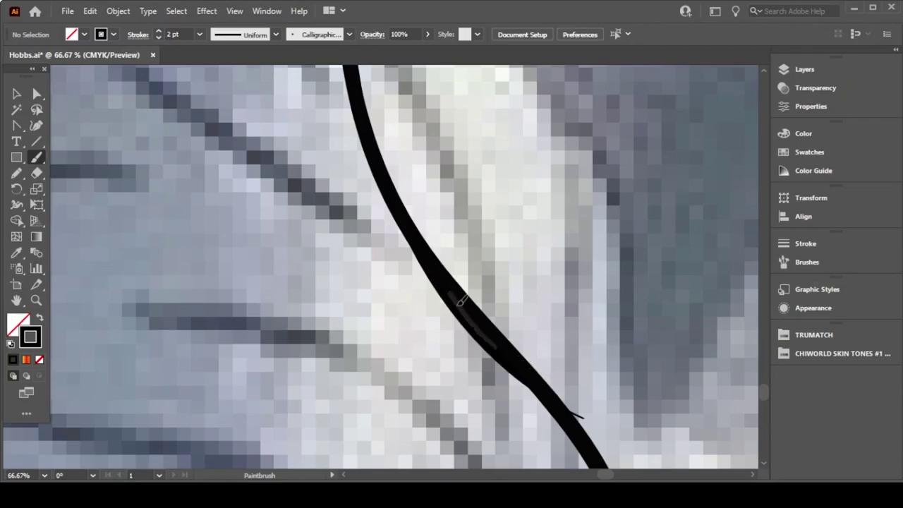
pyautogui.scroll(-5, 517, 345)
pyautogui.scroll(-5, 517, 346)
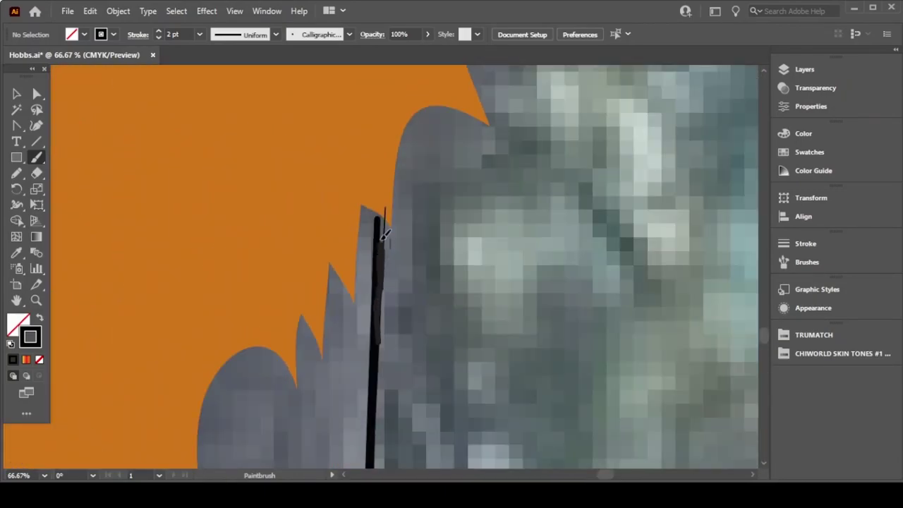
pyautogui.moveTo(381, 305); pyautogui.dragTo(384, 211)
pyautogui.scroll(-5, 413, 297)
pyautogui.scroll(-5, 417, 294)
pyautogui.scroll(-3, 416, 294)
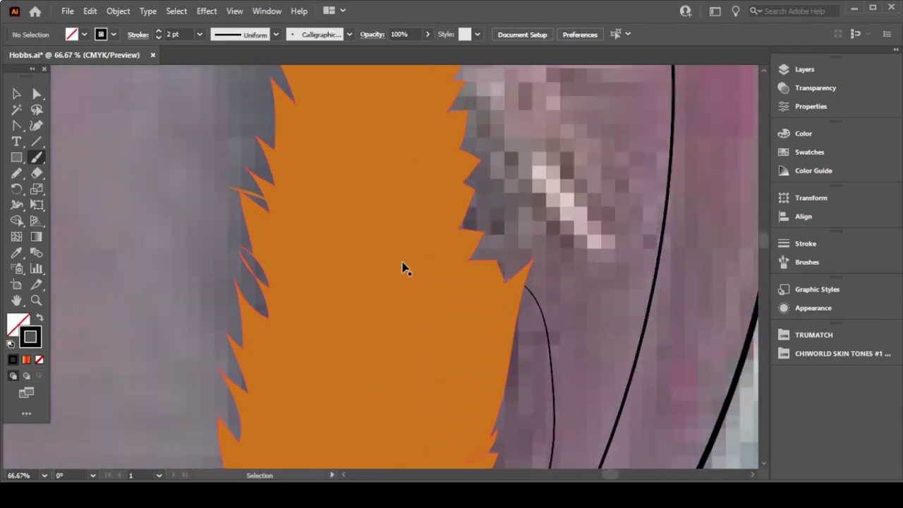
pyautogui.scroll(-5, 403, 267)
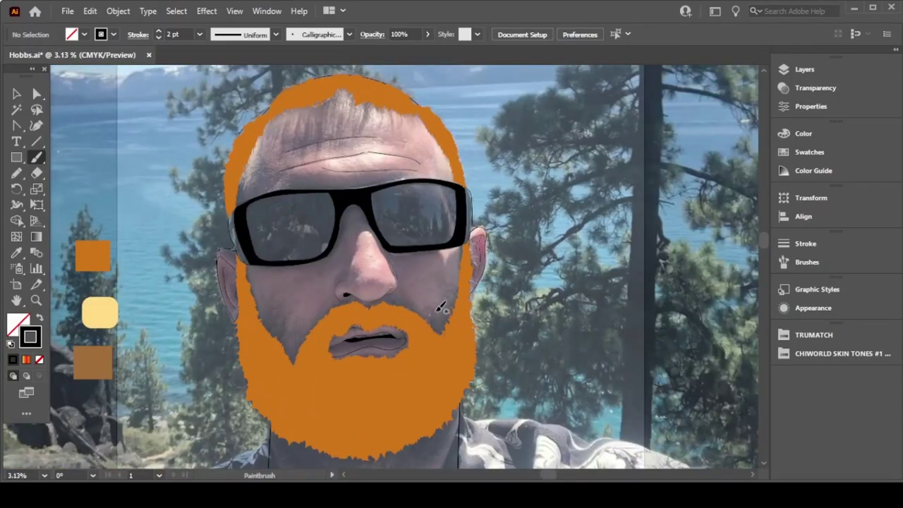
# Step: Select the top hair shape to inspect it, then deselect it
pyautogui.press('v')
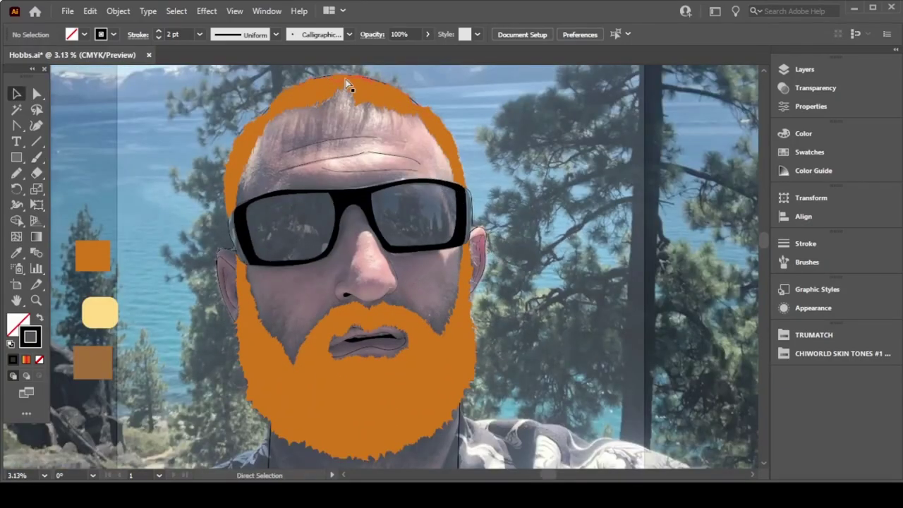
pyautogui.scroll(2, 348, 85)
pyautogui.click(520, 276)
pyautogui.scroll(-2, 503, 218)
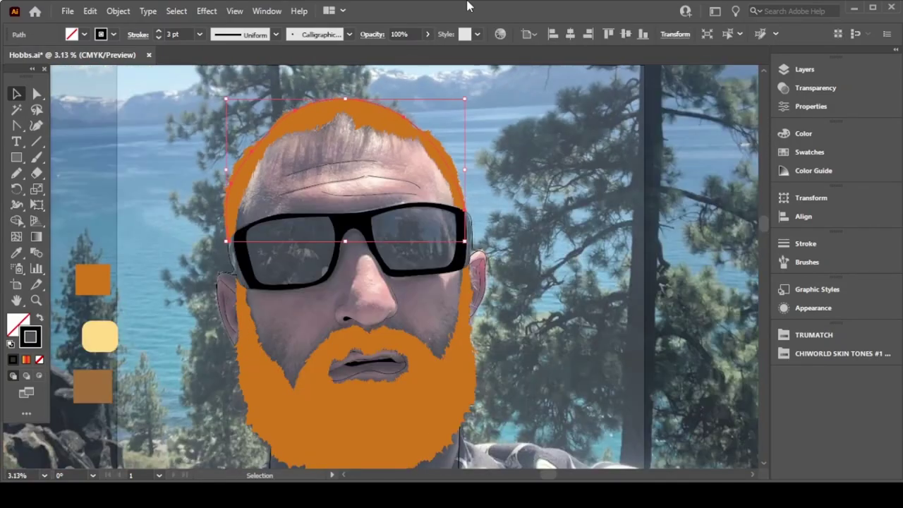
pyautogui.click(544, 258)
pyautogui.scroll(-3, 481, 266)
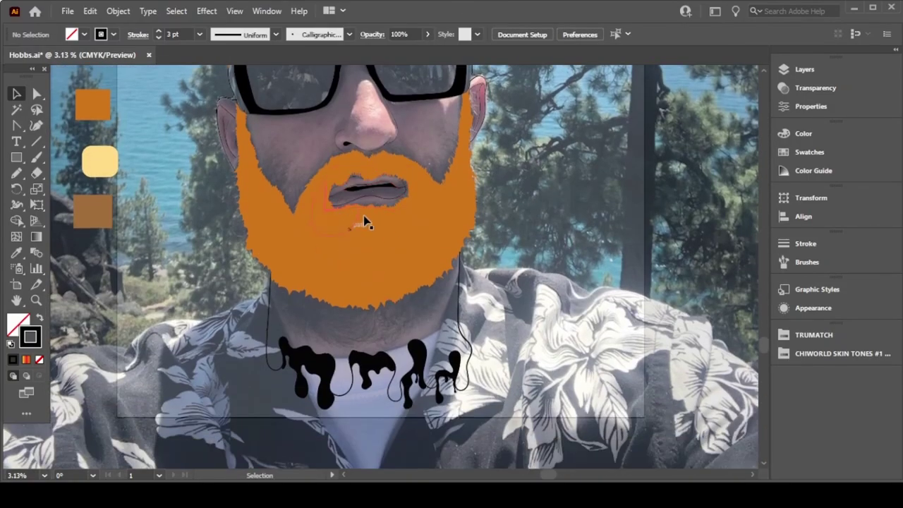
# Step: Open the Layers panel, toggle the photo layer, and inspect the glasses outline
pyautogui.click(804, 69)
pyautogui.scroll(2, 600, 229)
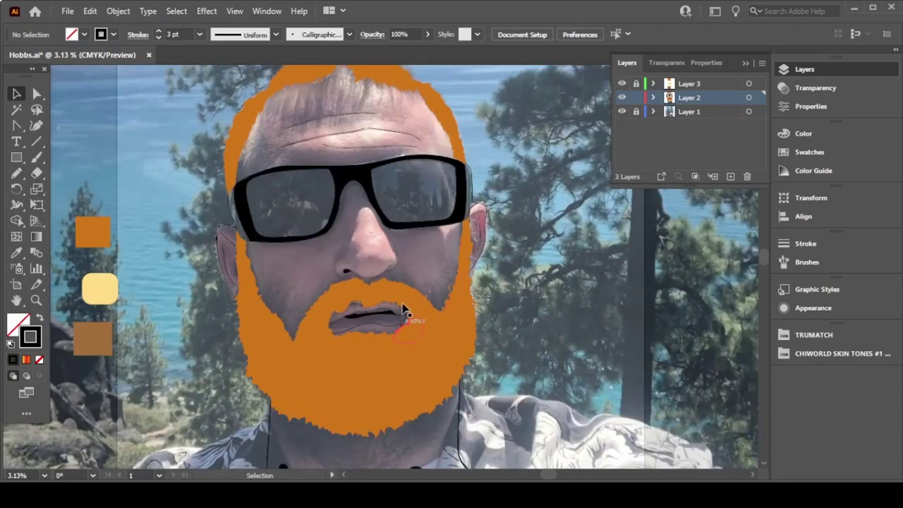
pyautogui.scroll(2, 402, 308)
pyautogui.click(621, 111)
pyautogui.click(449, 287)
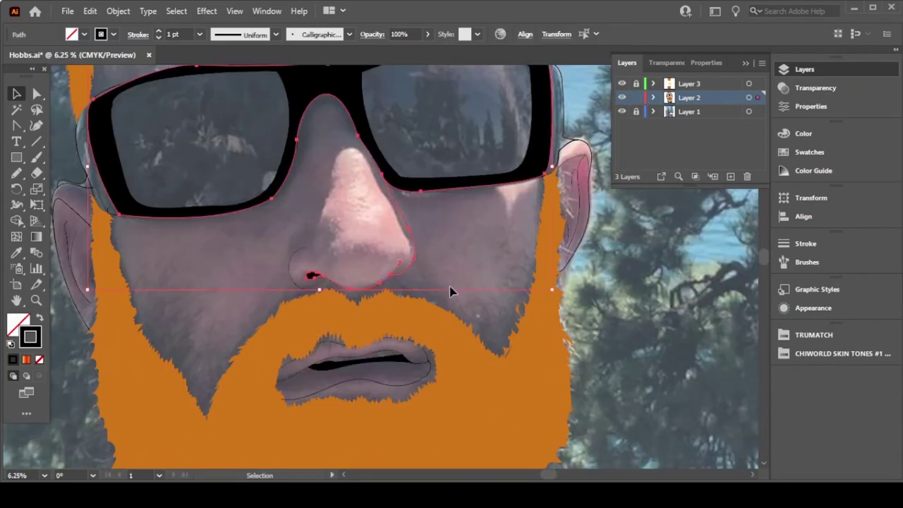
pyautogui.click(289, 214)
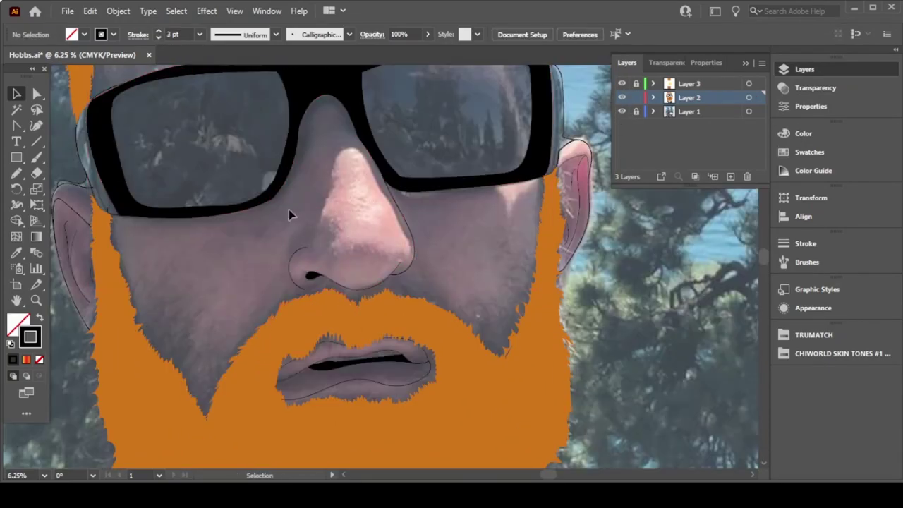
pyautogui.press('b')
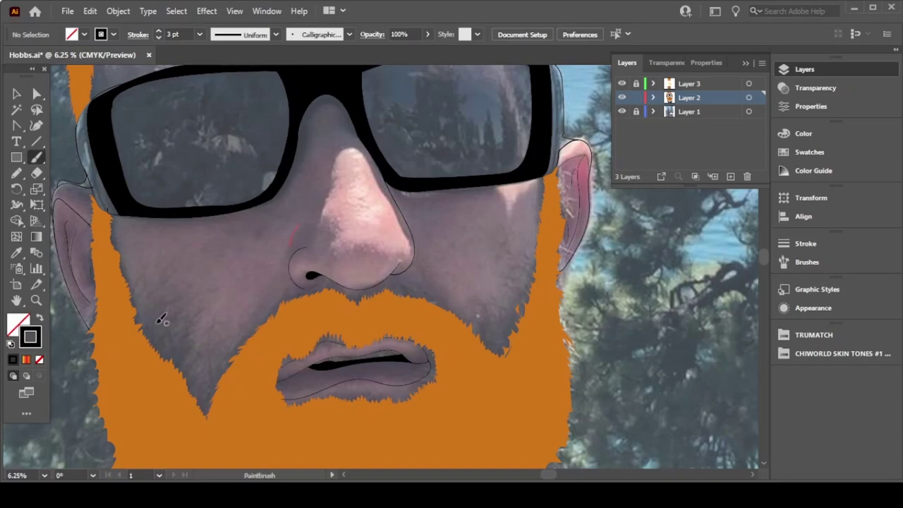
pyautogui.scroll(5, 185, 391)
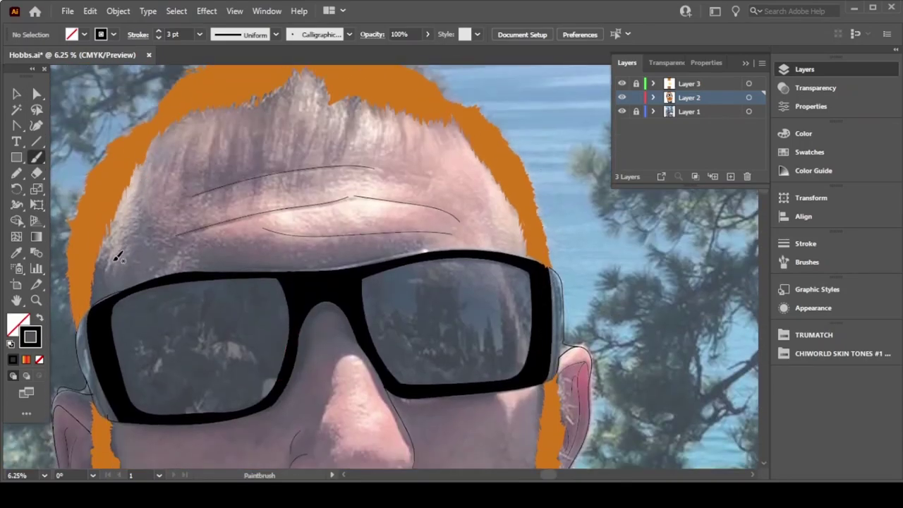
pyautogui.scroll(-10, 206, 132)
# Step: Save the file, rename Layer 2 to 'linework', and hide the reference photo layer
pyautogui.click(67, 10)
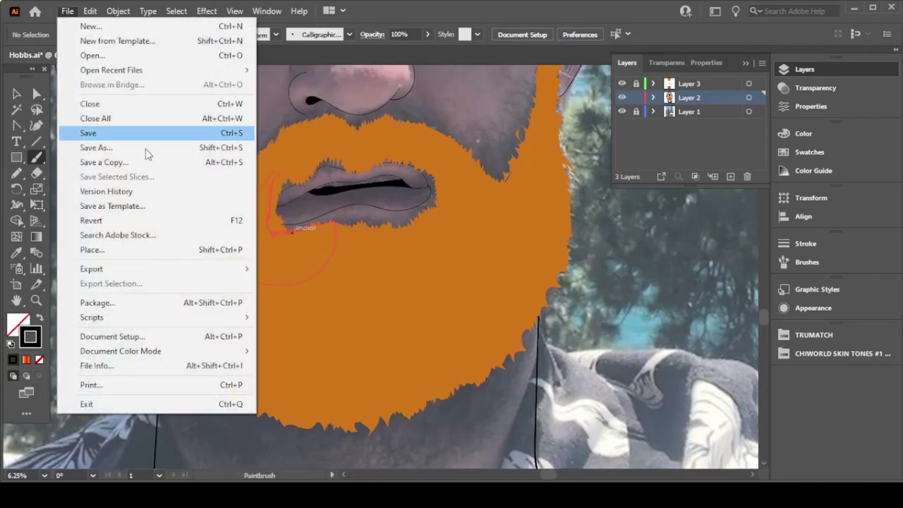
pyautogui.click(146, 133)
pyautogui.click(692, 99)
pyautogui.write('linework')
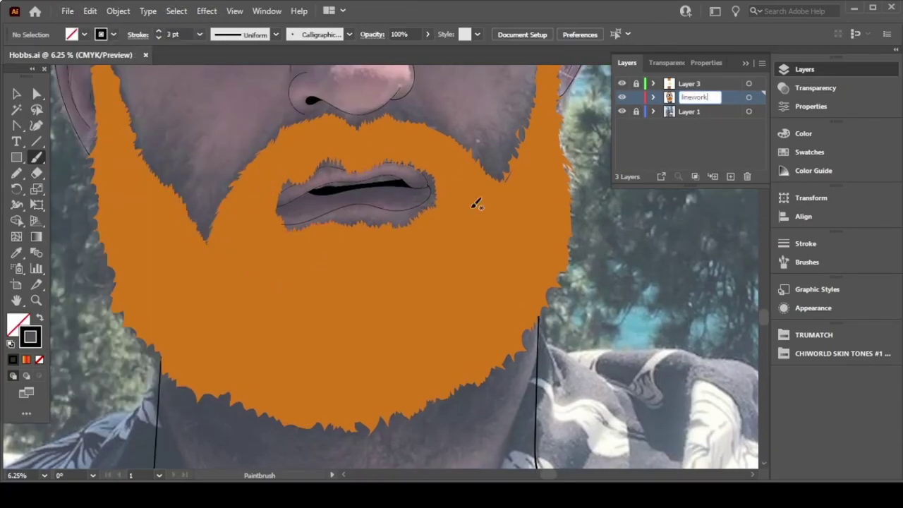
pyautogui.click(650, 141)
pyautogui.click(621, 112)
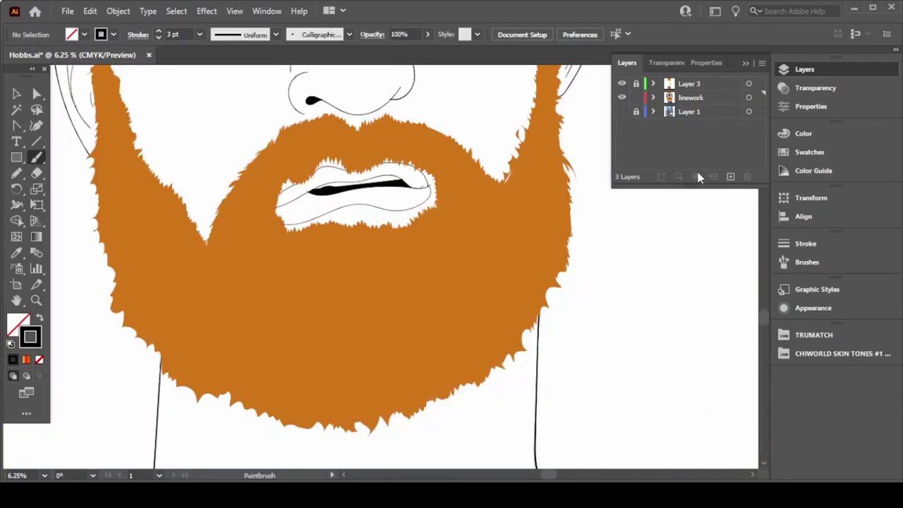
# Step: Zoom out to 3.13% to see the whole head
pyautogui.hotkey('ctrl', '-')
pyautogui.scroll(3, 498, 212)
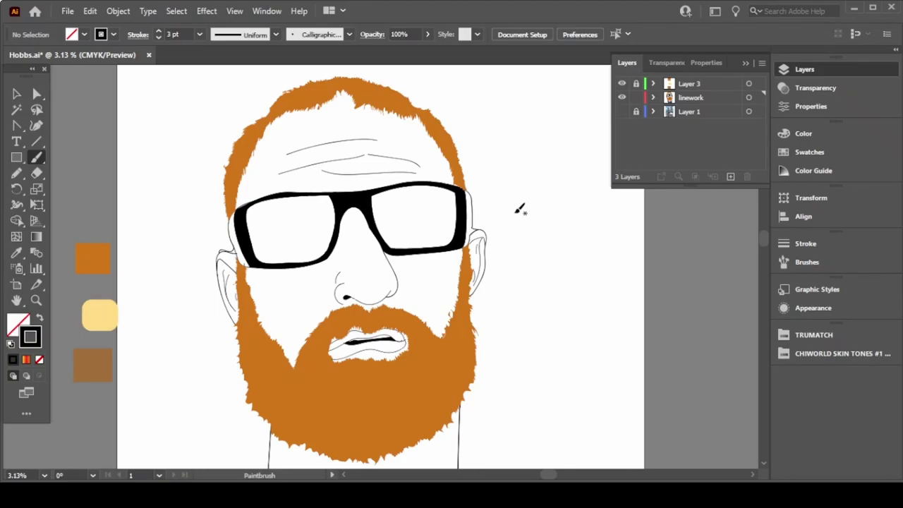
pyautogui.click(44, 475)
pyautogui.click(81, 455)
pyautogui.click(44, 474)
pyautogui.click(68, 440)
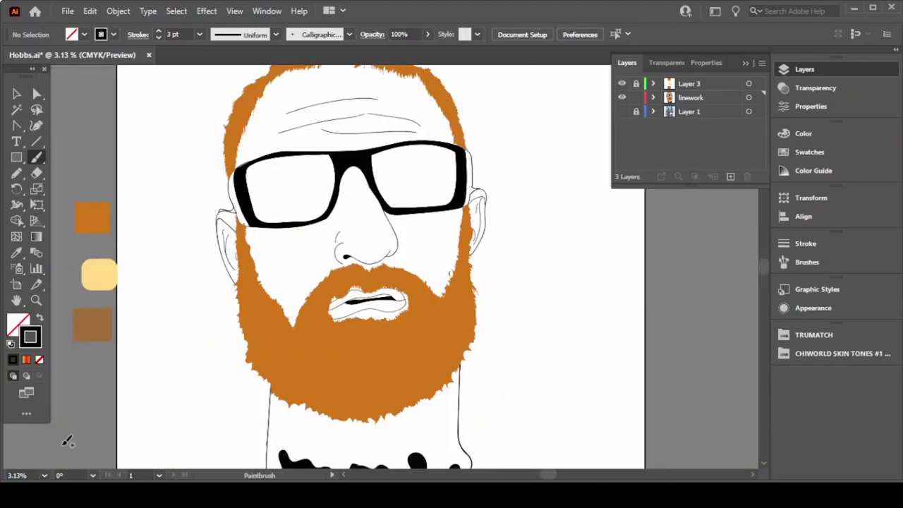
pyautogui.scroll(6, 577, 258)
pyautogui.scroll(-5, 577, 258)
# Step: Marquee-select all the portrait artwork with the Selection tool
pyautogui.press('v')
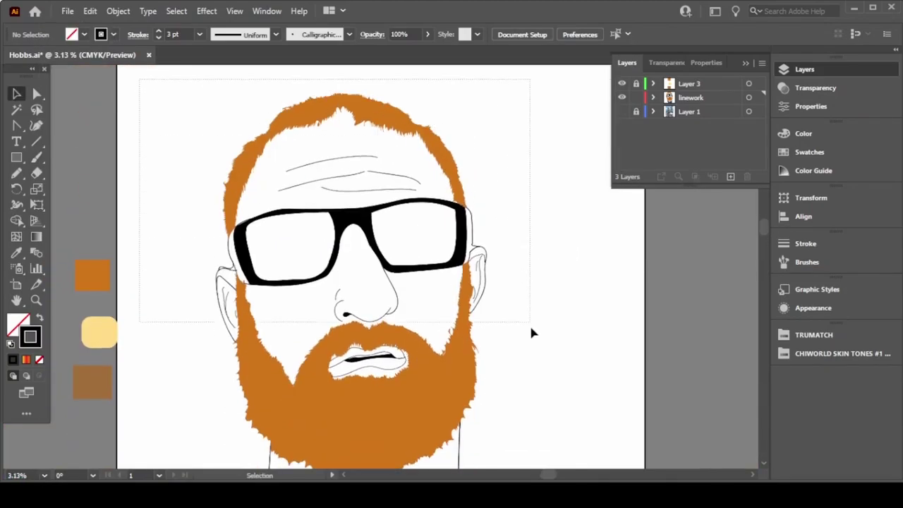
pyautogui.moveTo(532, 332); pyautogui.dragTo(536, 339)
pyautogui.scroll(-5, 542, 357)
pyautogui.scroll(6, 517, 348)
pyautogui.click(517, 348)
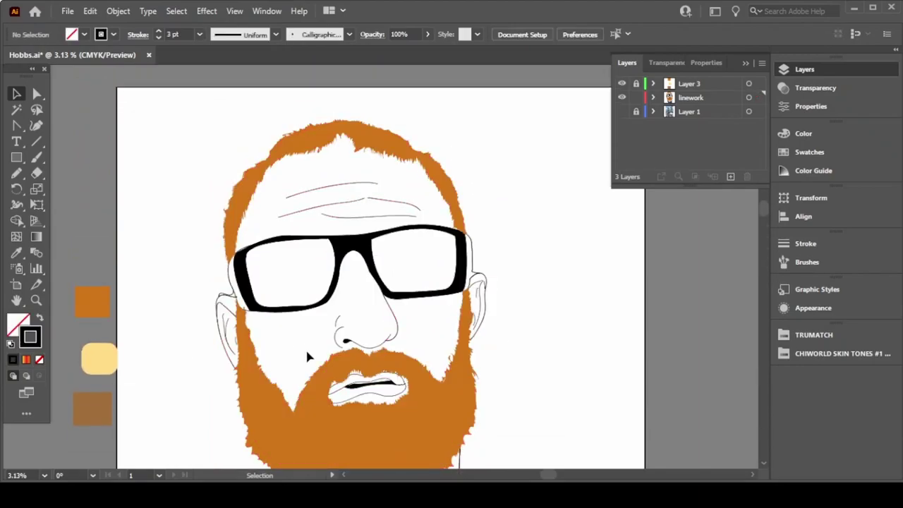
pyautogui.moveTo(172, 101); pyautogui.dragTo(527, 371)
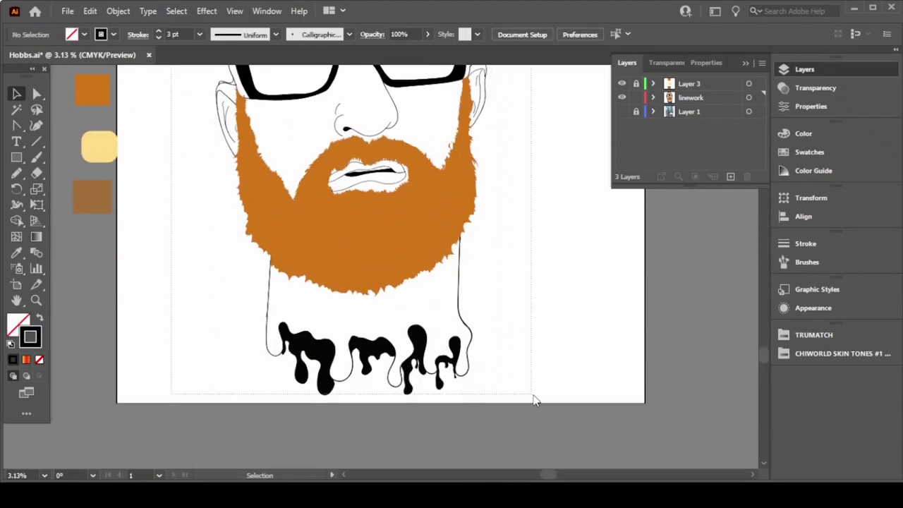
pyautogui.click(118, 11)
# Step: Expand the artwork's appearance and trim the overlapping linework with Pathfinder Trim
pyautogui.click(211, 177)
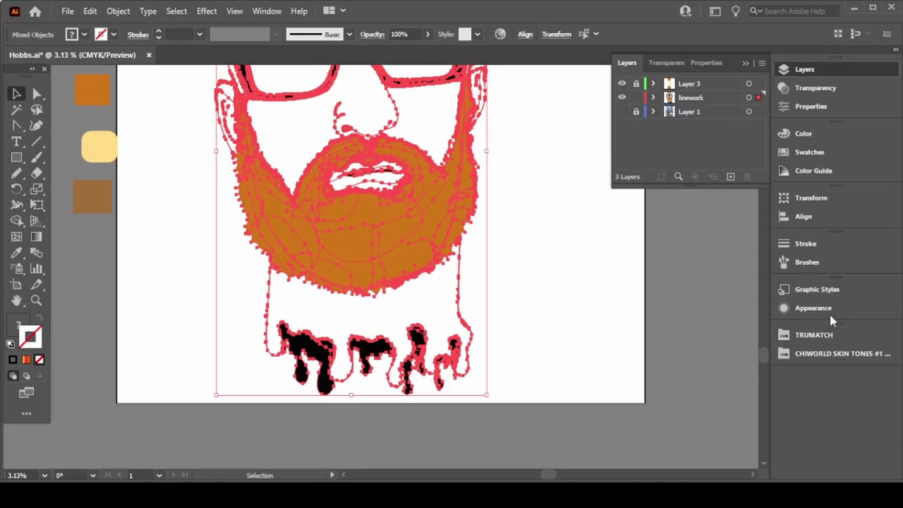
pyautogui.click(276, 11)
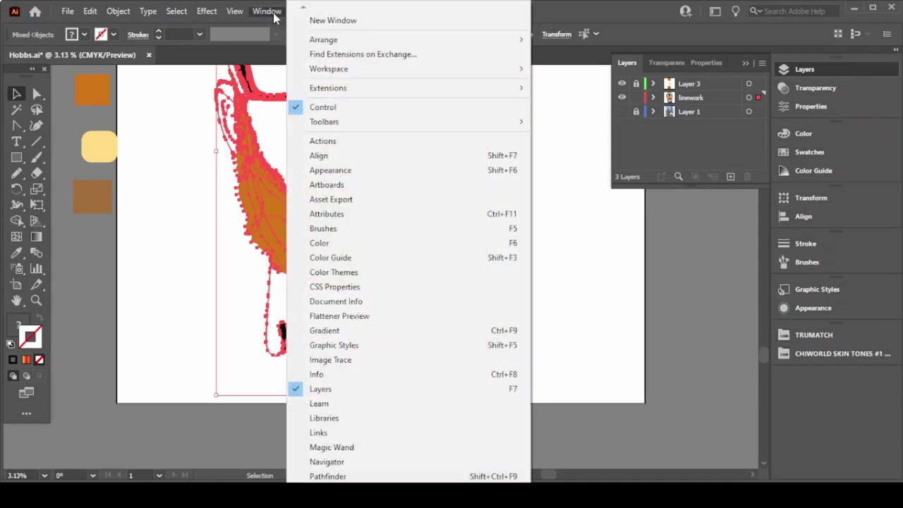
pyautogui.click(375, 475)
pyautogui.moveTo(518, 146)
pyautogui.mouseDown()
pyautogui.moveTo(759, 313)
pyautogui.moveTo(811, 367)
pyautogui.mouseUp()
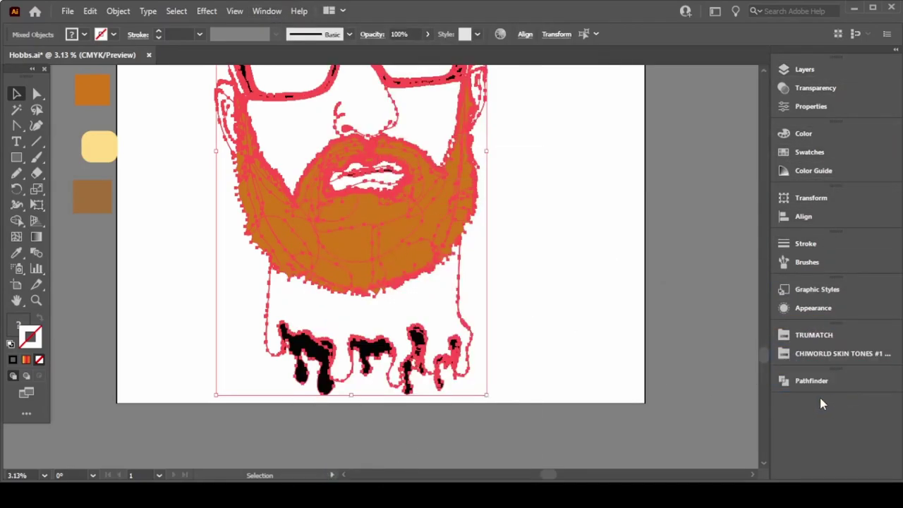
pyautogui.click(804, 380)
pyautogui.click(680, 445)
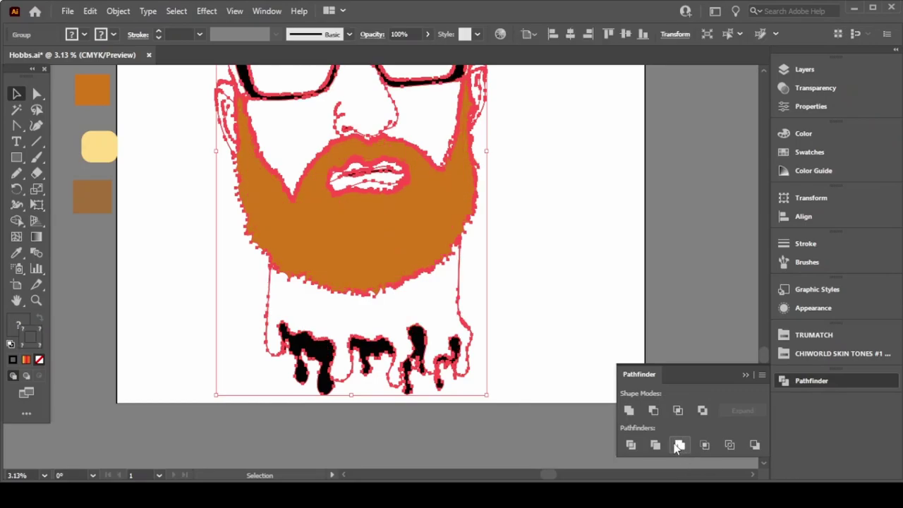
# Step: Deselect the artwork and duplicate the linework layer into 'linework copy'
pyautogui.scroll(5, 576, 173)
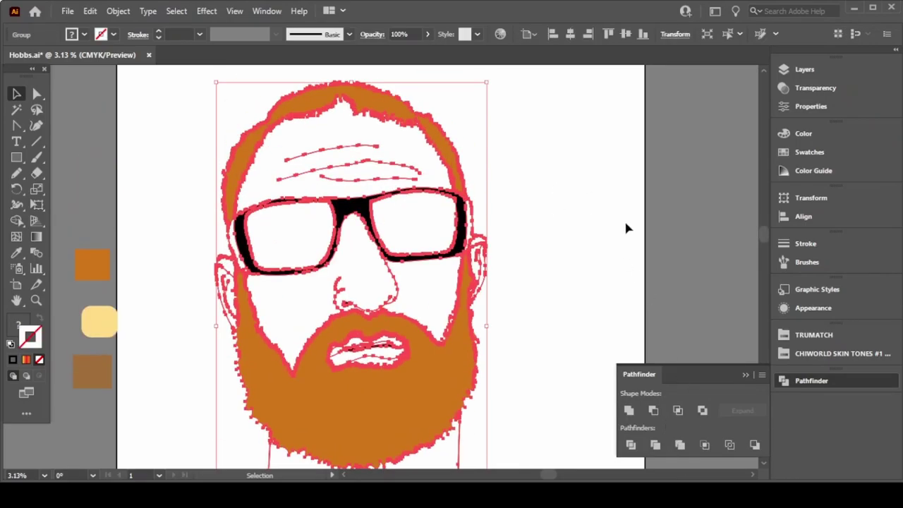
pyautogui.scroll(-1, 634, 232)
pyautogui.click(560, 186)
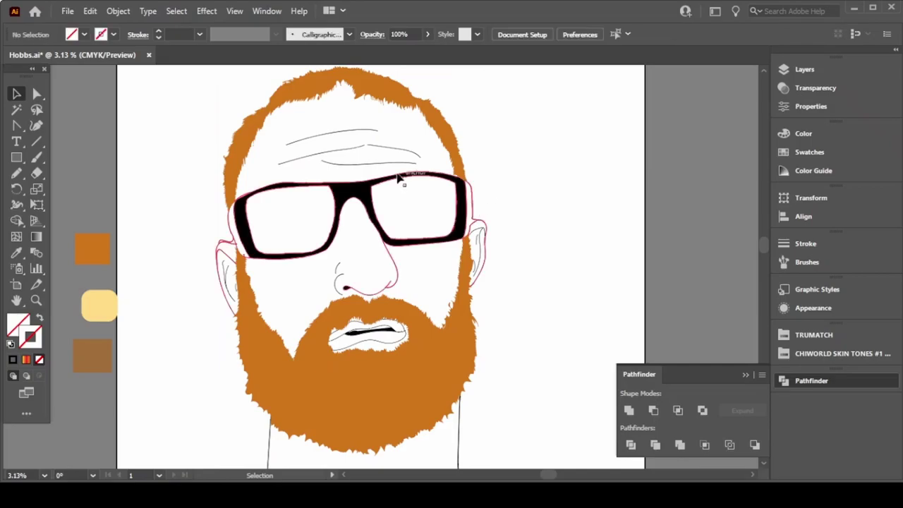
pyautogui.scroll(2, 639, 175)
pyautogui.press('F7')
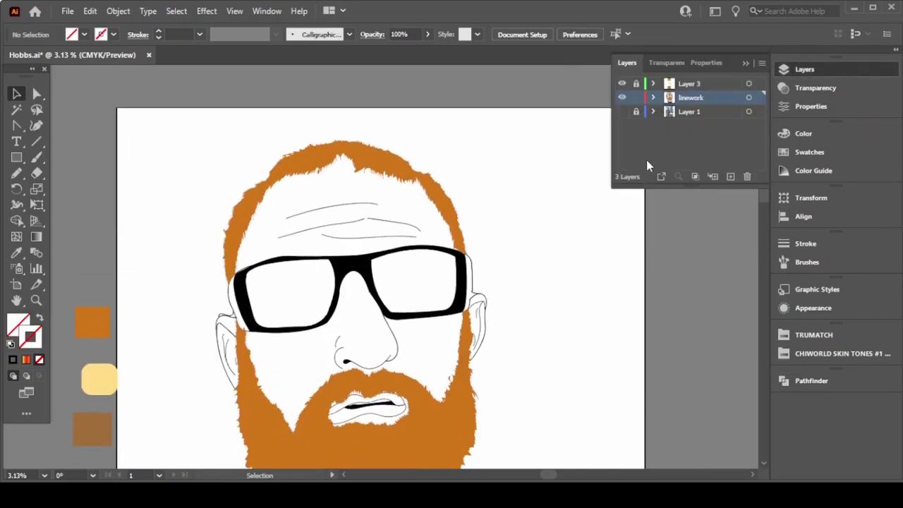
pyautogui.moveTo(698, 103); pyautogui.dragTo(730, 176)
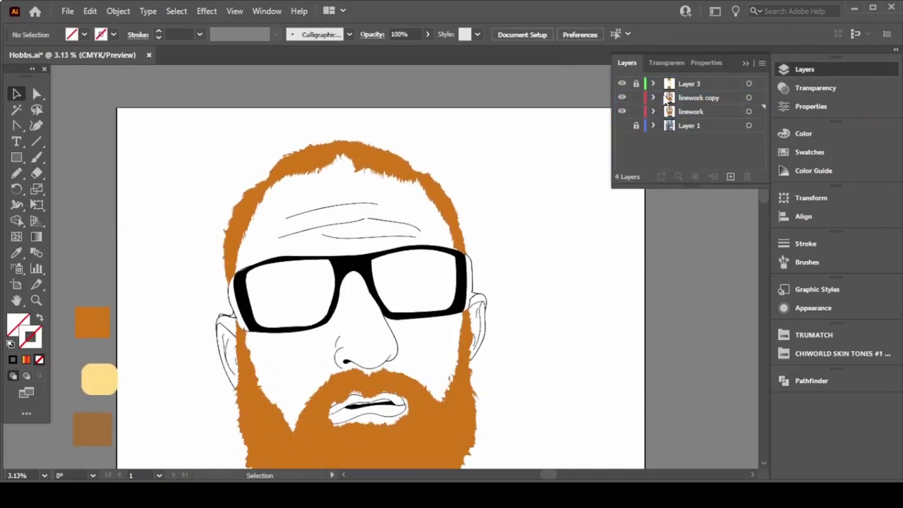
pyautogui.scroll(-3, 395, 120)
pyautogui.scroll(2, 161, 134)
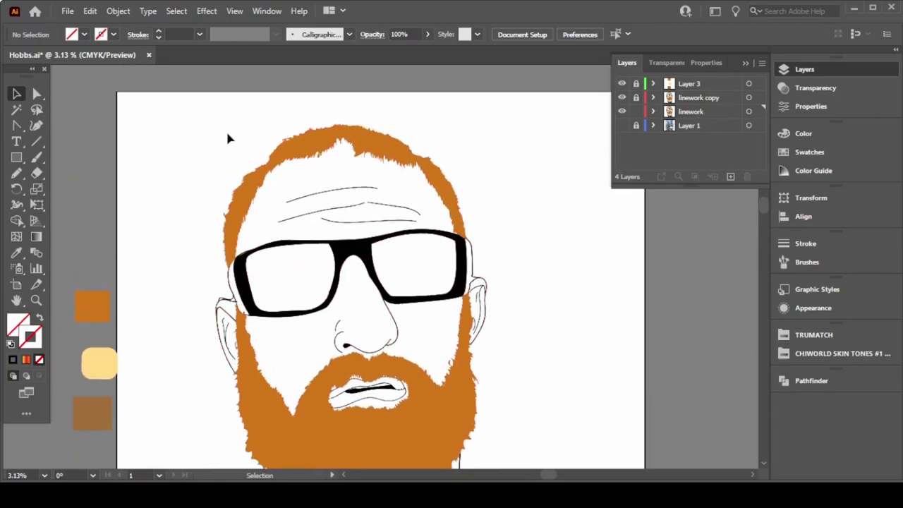
# Step: Draw a large rectangle filled with a peach CHIWORLD skin tone over the face
pyautogui.click(842, 352)
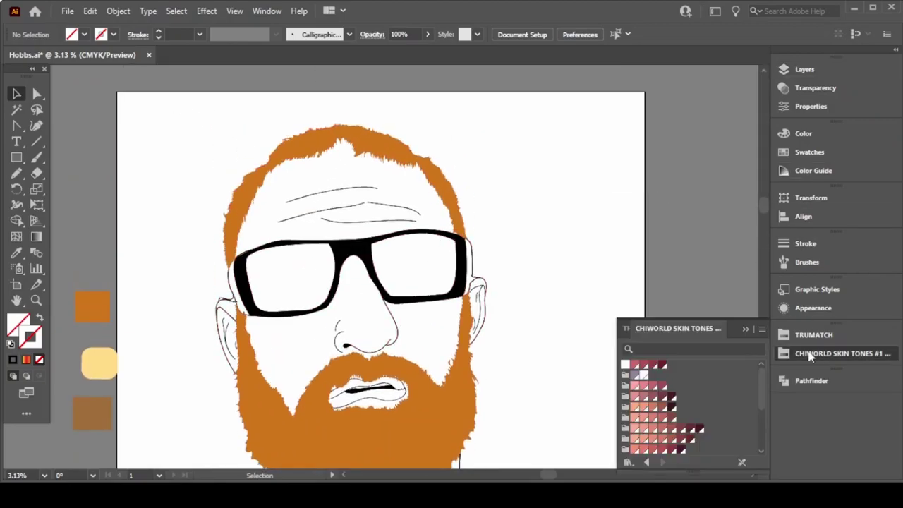
pyautogui.click(646, 449)
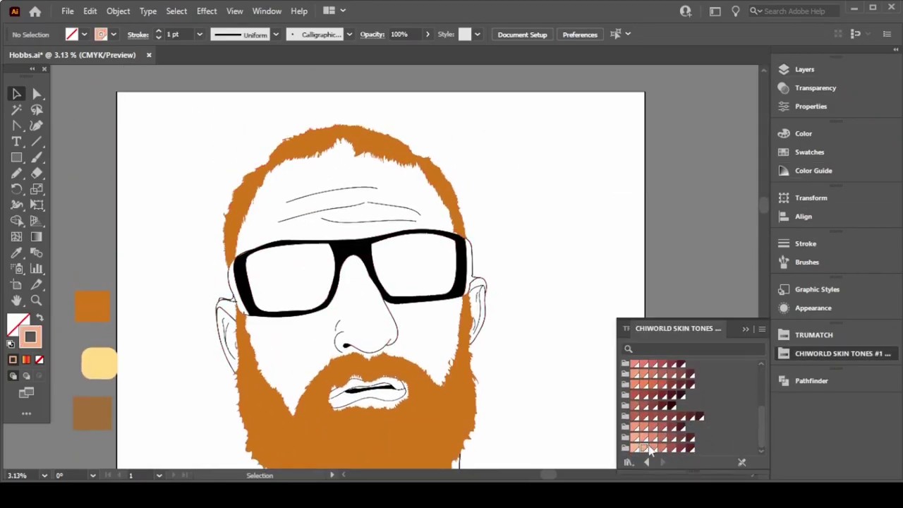
pyautogui.click(38, 319)
pyautogui.press('m')
pyautogui.moveTo(165, 96); pyautogui.dragTo(534, 320)
pyautogui.click(513, 275)
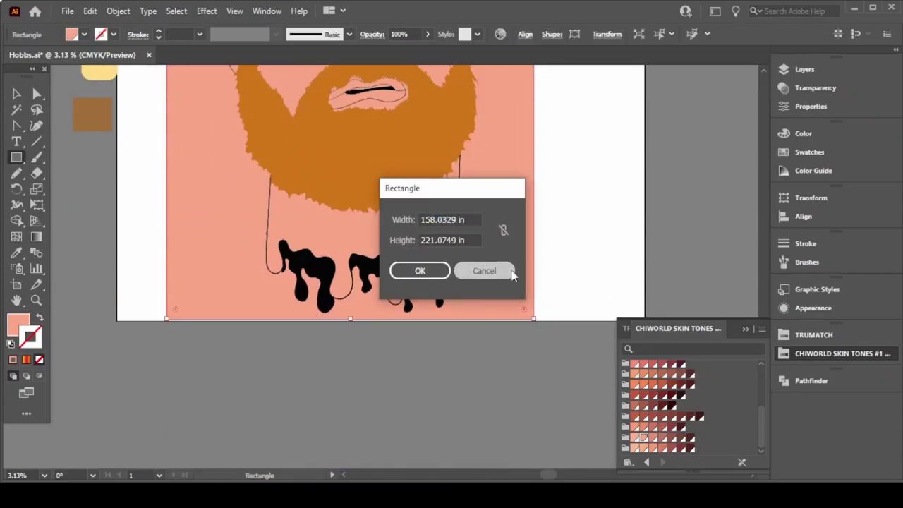
pyautogui.scroll(5, 494, 165)
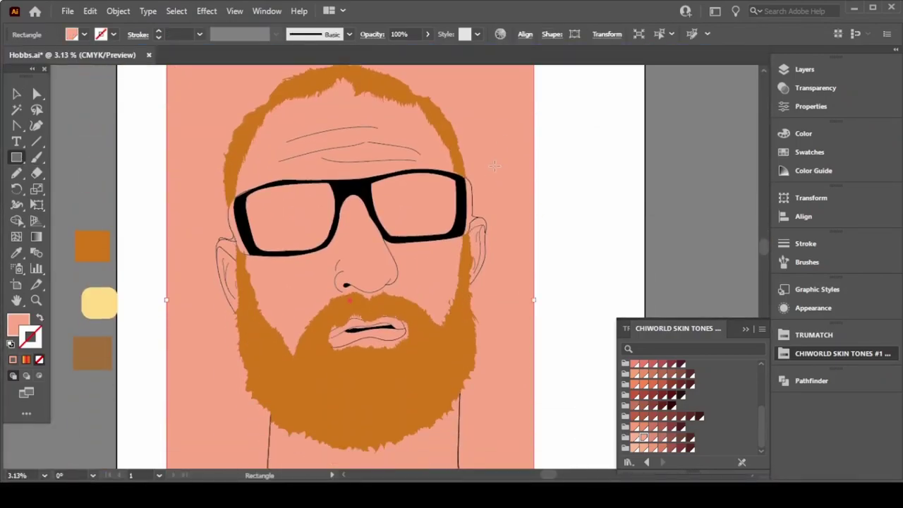
# Step: Send the peach rectangle to the back and target the linework layer
pyautogui.rightClick(185, 117)
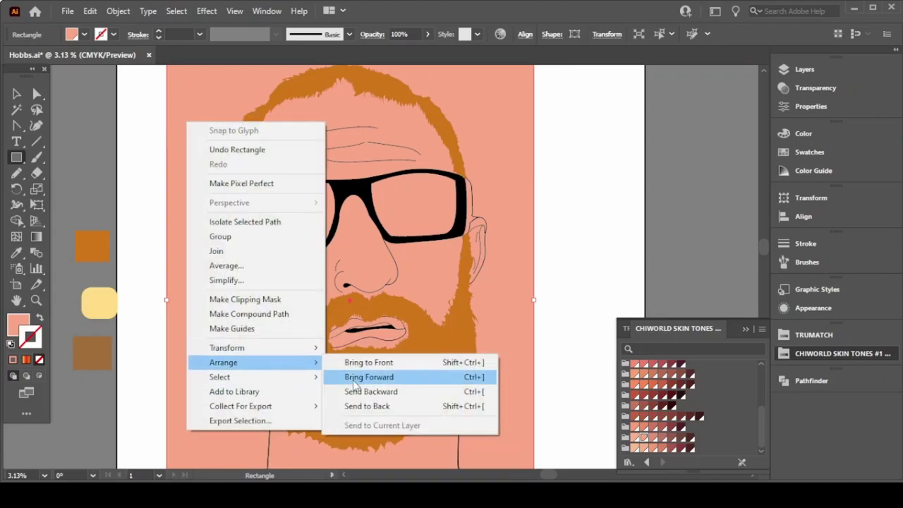
pyautogui.click(379, 405)
pyautogui.click(805, 69)
pyautogui.click(509, 268)
pyautogui.click(479, 273)
pyautogui.press('v')
pyautogui.click(579, 288)
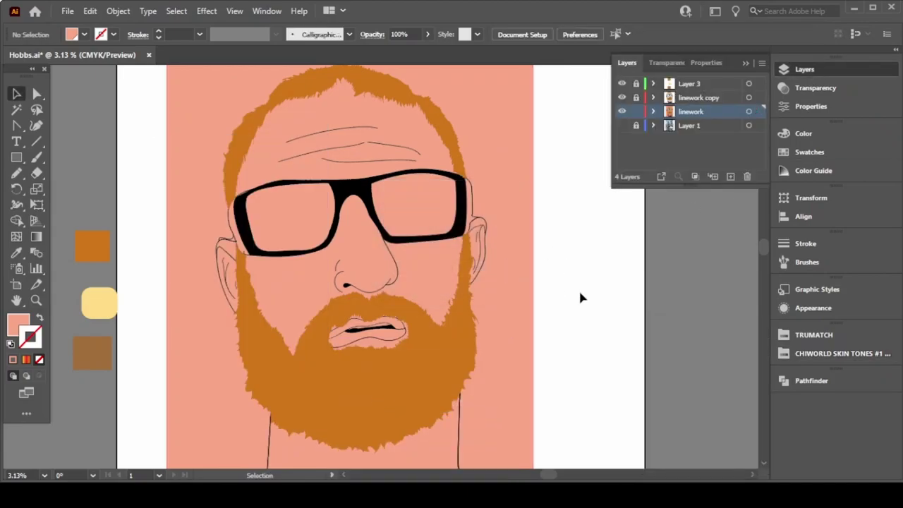
pyautogui.scroll(2, 569, 226)
pyautogui.scroll(-4, 182, 211)
# Step: Fuse all the linework with the peach rectangle using Pathfinder Merge
pyautogui.hotkey('ctrl', 'a')
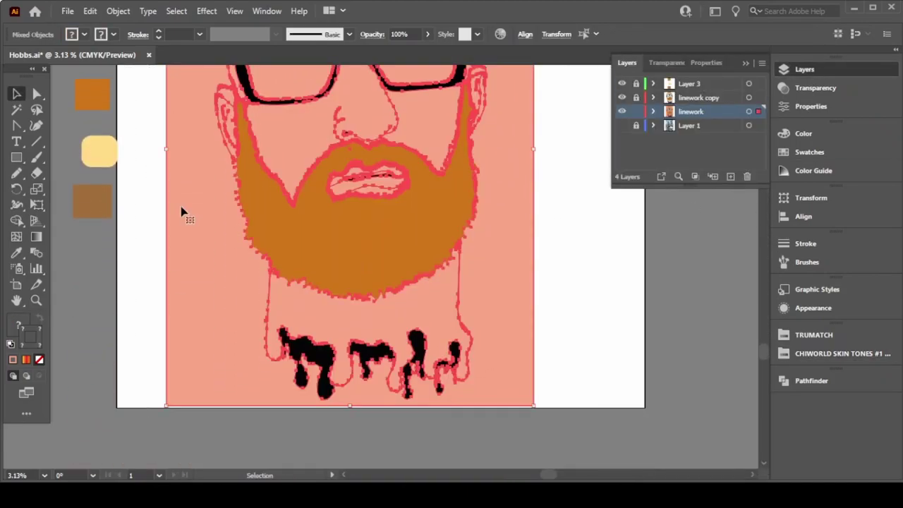
pyautogui.click(110, 12)
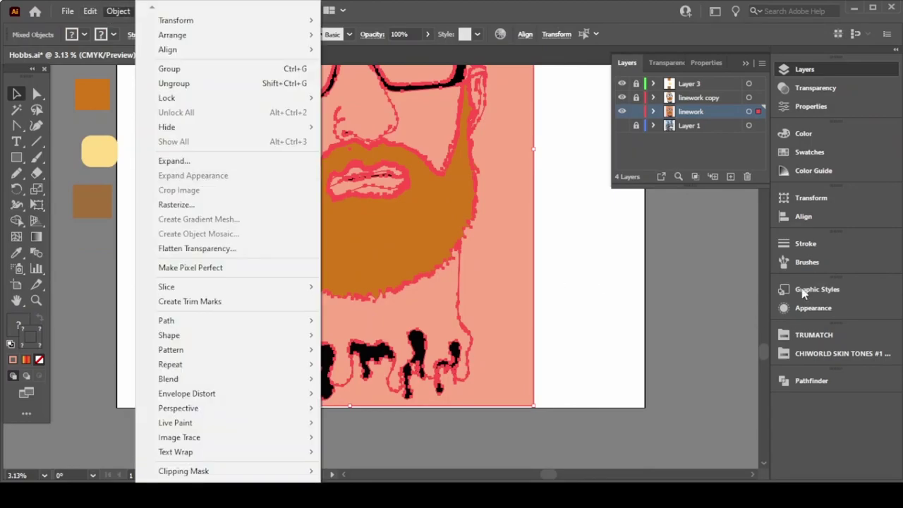
pyautogui.click(811, 380)
pyautogui.click(679, 445)
pyautogui.click(581, 199)
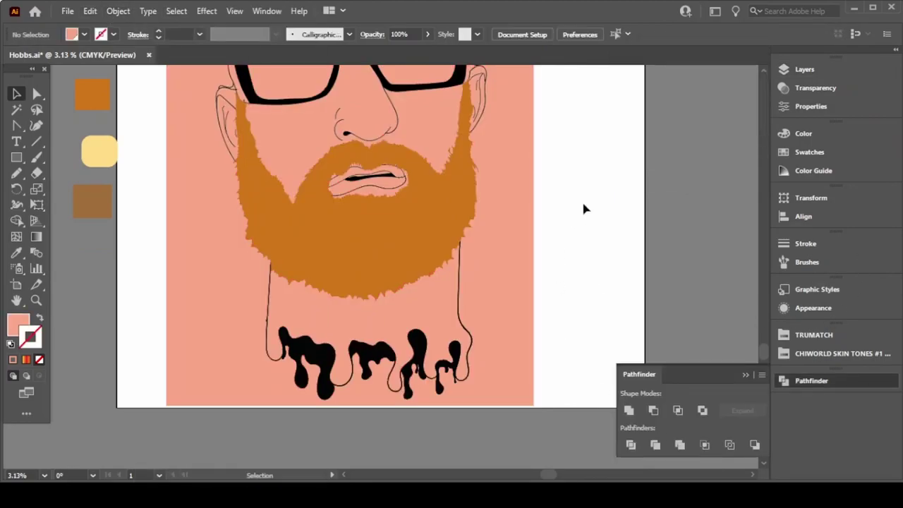
# Step: Isolate the merged group for editing and zoom in on the mouth
pyautogui.scroll(5, 368, 237)
pyautogui.rightClick(206, 204)
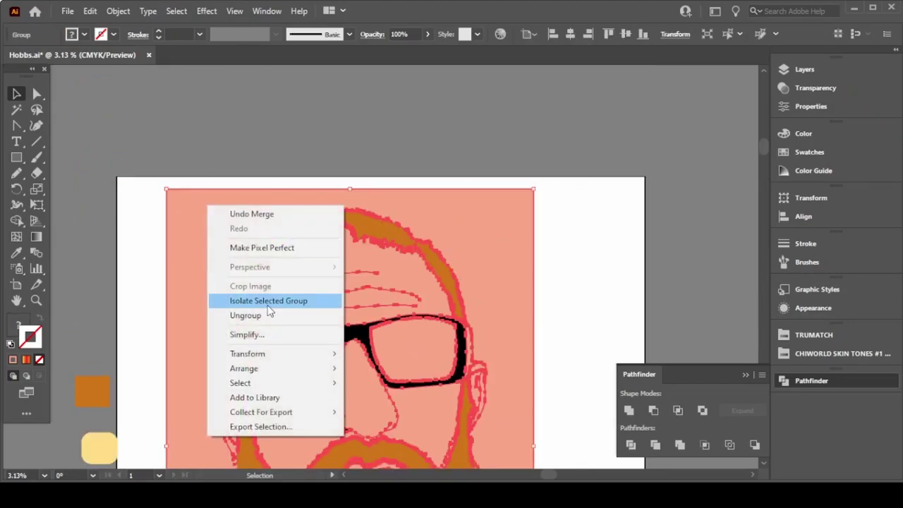
pyautogui.click(262, 299)
pyautogui.scroll(-4, 490, 229)
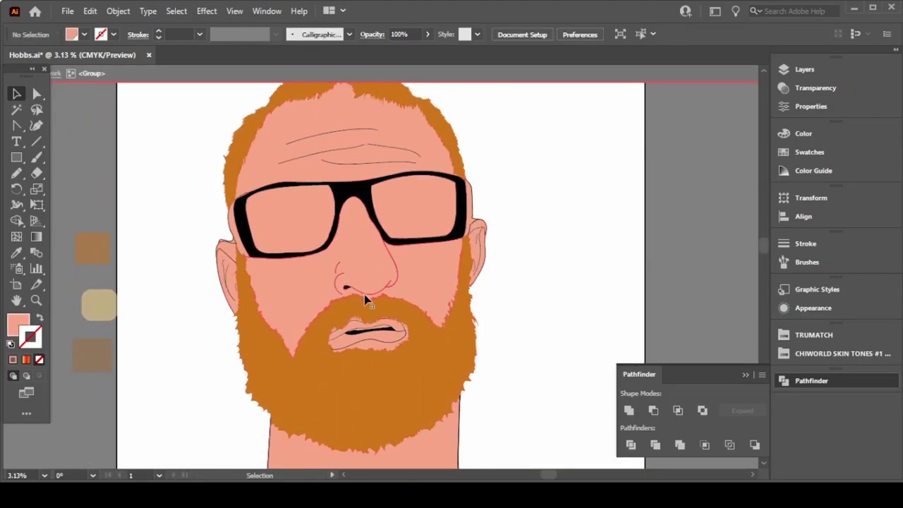
pyautogui.scroll(-5, 395, 346)
pyautogui.scroll(4, 399, 357)
pyautogui.scroll(5, 409, 381)
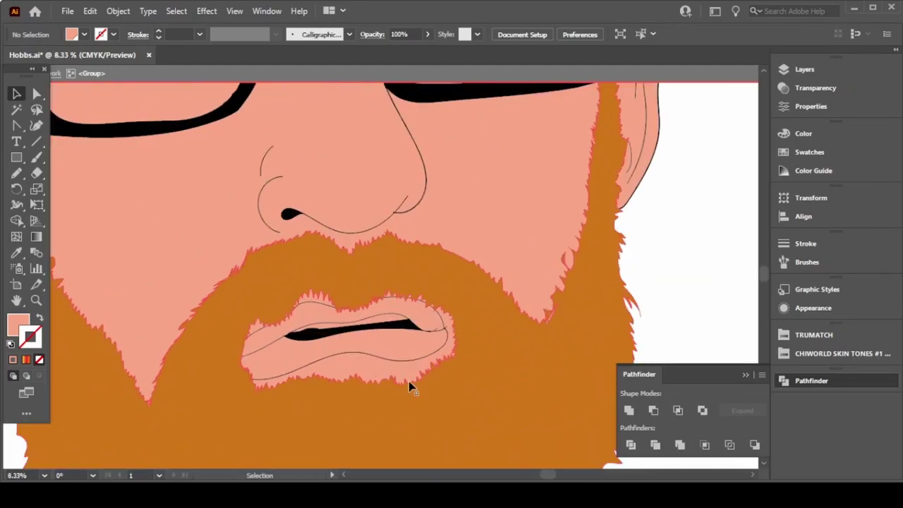
# Step: Fill the inner mouth shape with white
pyautogui.click(384, 325)
pyautogui.click(803, 133)
pyautogui.click(637, 218)
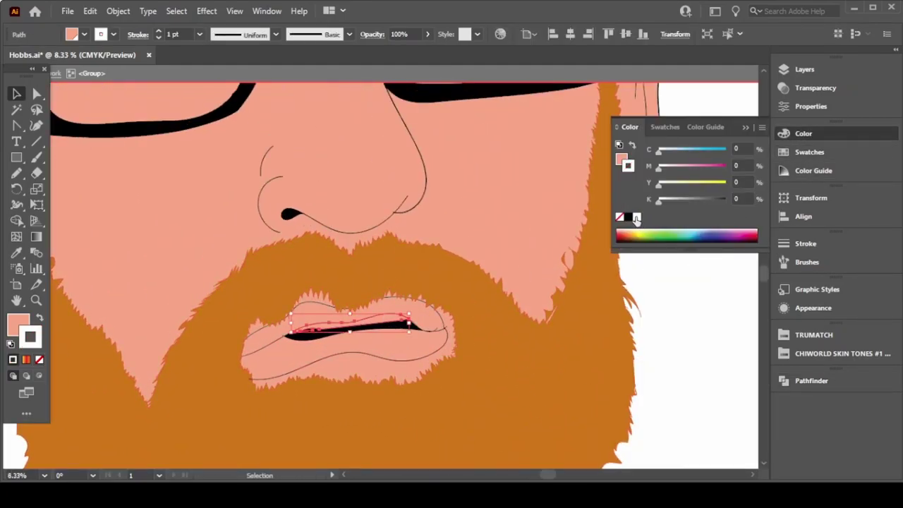
# Step: Restore the inner mouth shape's fill to white after swapping fill and stroke
pyautogui.hotkey('shift', 'x')
pyautogui.click(39, 359)
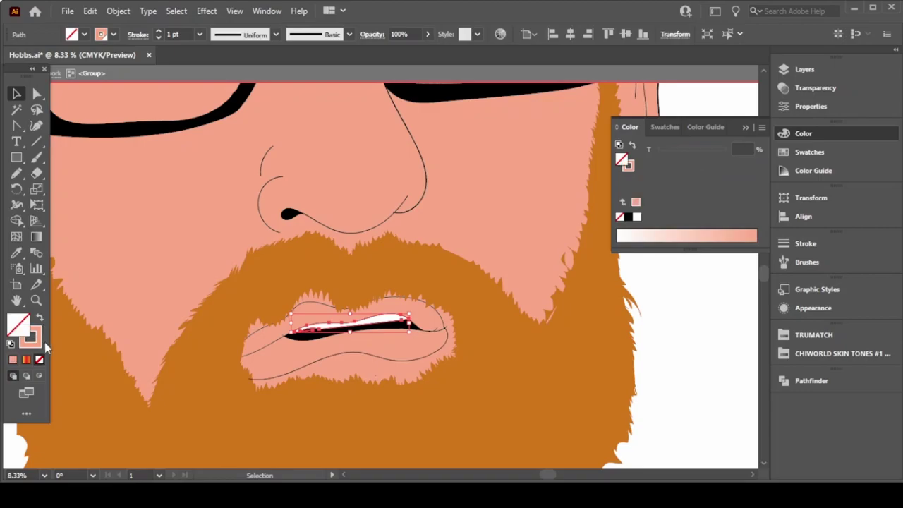
pyautogui.hotkey('shift', 'x')
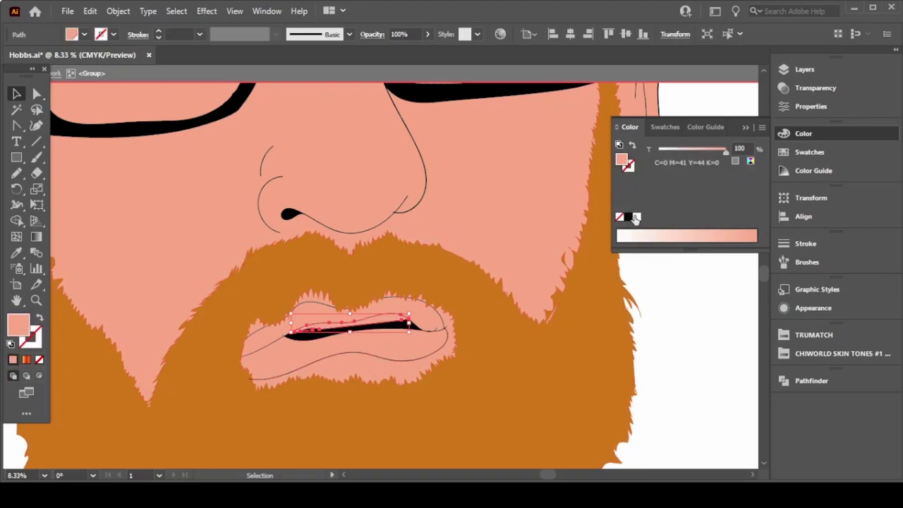
pyautogui.click(635, 219)
pyautogui.click(615, 310)
# Step: Try selecting the face edge and glasses frame beside the side arm
pyautogui.scroll(5, 456, 313)
pyautogui.click(564, 356)
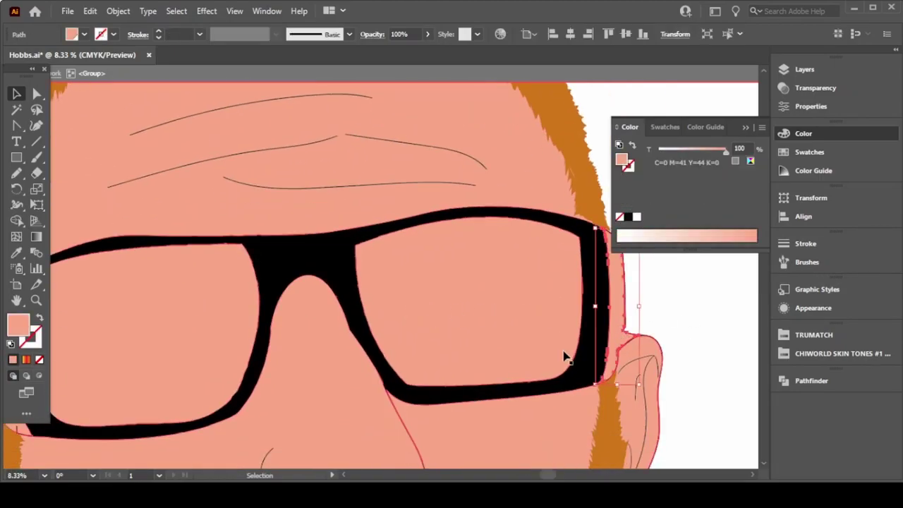
pyautogui.hscroll(-5, 439, 403)
pyautogui.keyDown('shift'); pyautogui.click(438, 401); pyautogui.keyUp('shift')
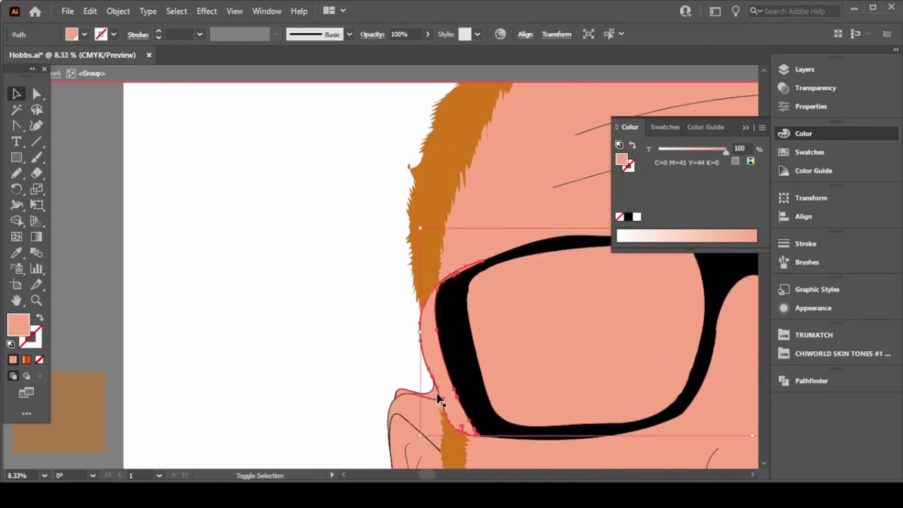
pyautogui.click(408, 349)
pyautogui.click(445, 402)
pyautogui.hscroll(8, 453, 403)
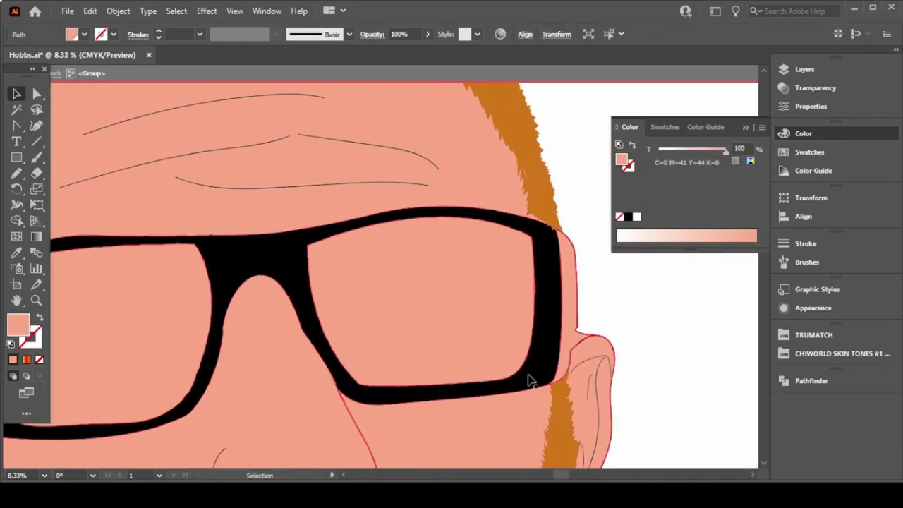
# Step: Fill the glasses' side arm strip dark grey #333031 instead of black
pyautogui.click(574, 314)
pyautogui.click(629, 217)
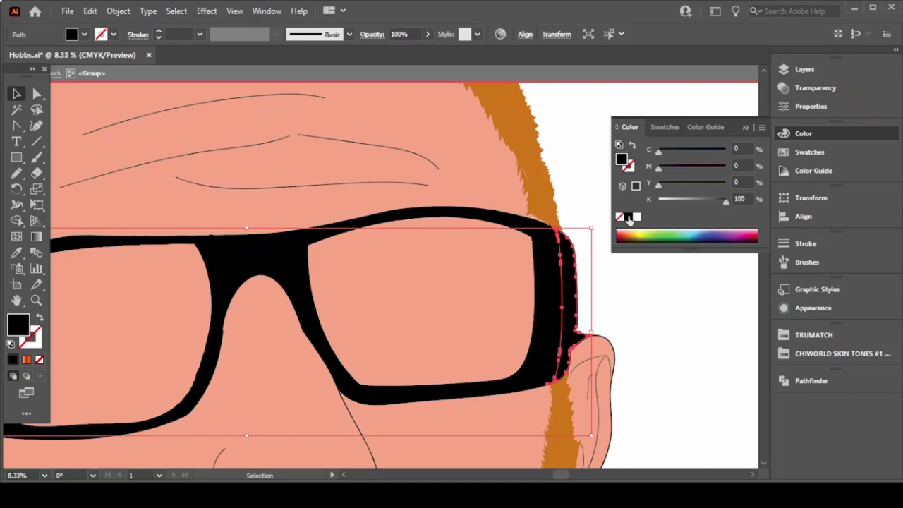
pyautogui.doubleClick(621, 162)
pyautogui.moveTo(743, 195); pyautogui.dragTo(807, 153)
pyautogui.click(613, 324)
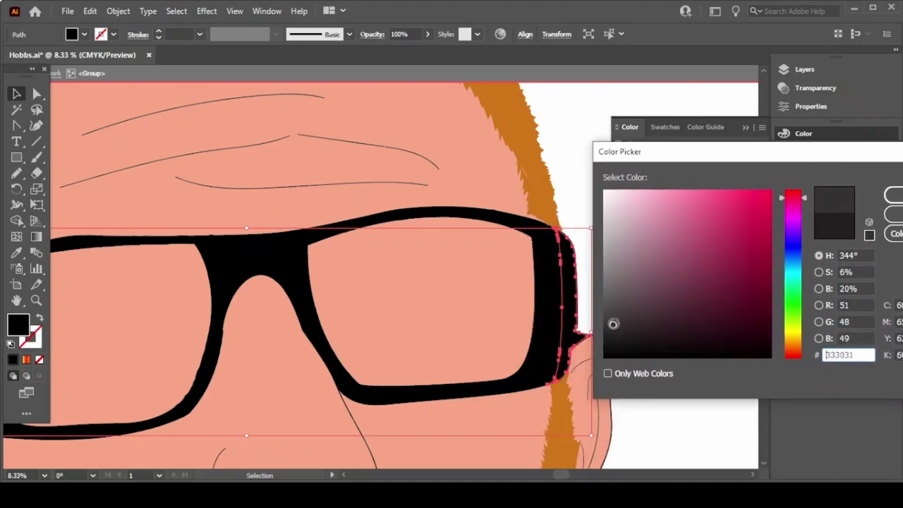
pyautogui.click(892, 196)
# Step: Deselect, then select both the right and left lenses
pyautogui.hscroll(-8, 398, 353)
pyautogui.hscroll(4, 135, 317)
pyautogui.click(134, 317)
pyautogui.hscroll(4, 487, 217)
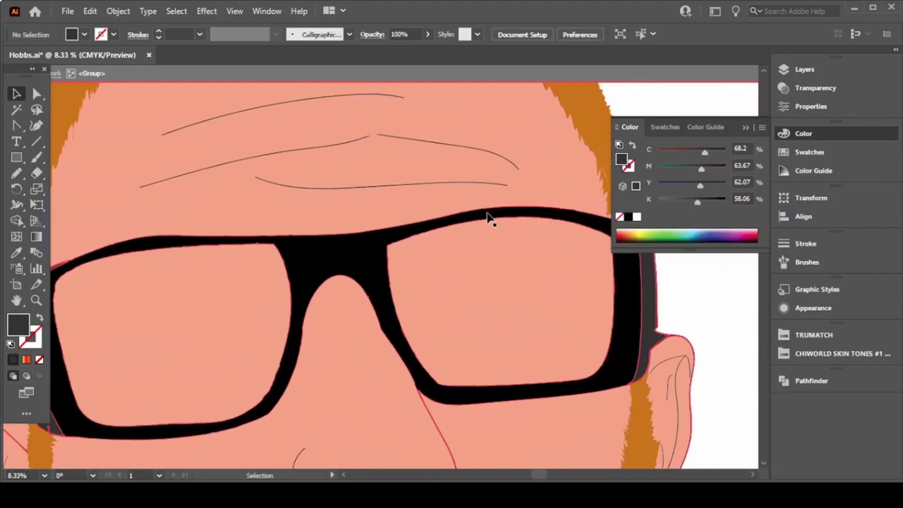
pyautogui.click(487, 217)
pyautogui.keyDown('shift'); pyautogui.click(219, 346); pyautogui.keyUp('shift')
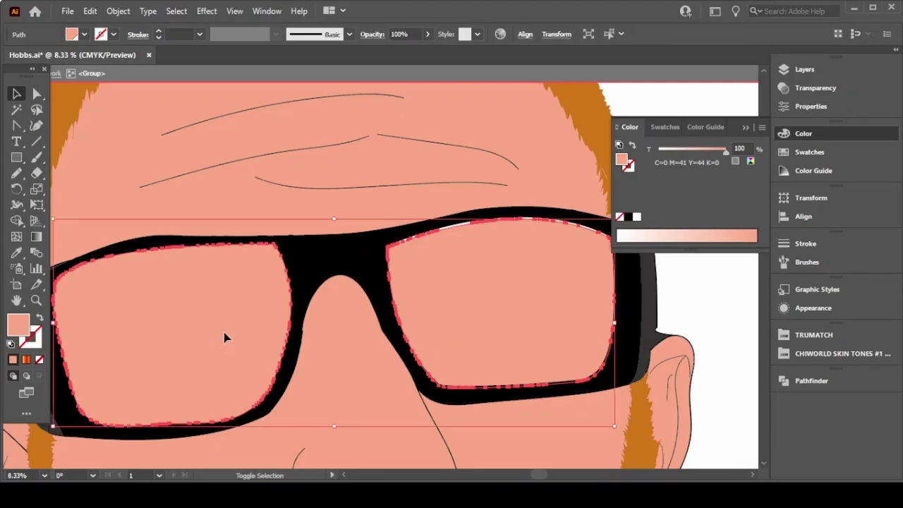
# Step: Fill both lenses with a white-to-black linear gradient angled at -30°
pyautogui.click(670, 128)
pyautogui.click(625, 169)
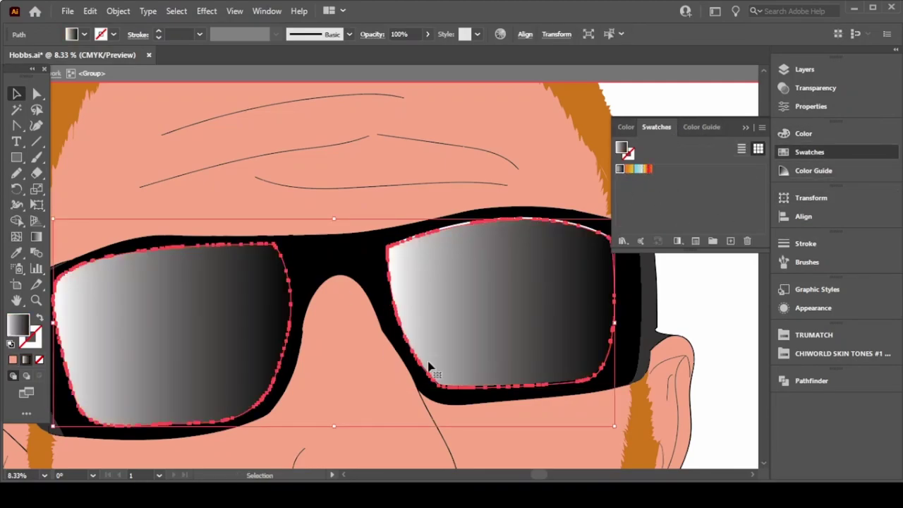
pyautogui.hotkey('ctrl', 'F9')
pyautogui.click(540, 277)
pyautogui.click(557, 209)
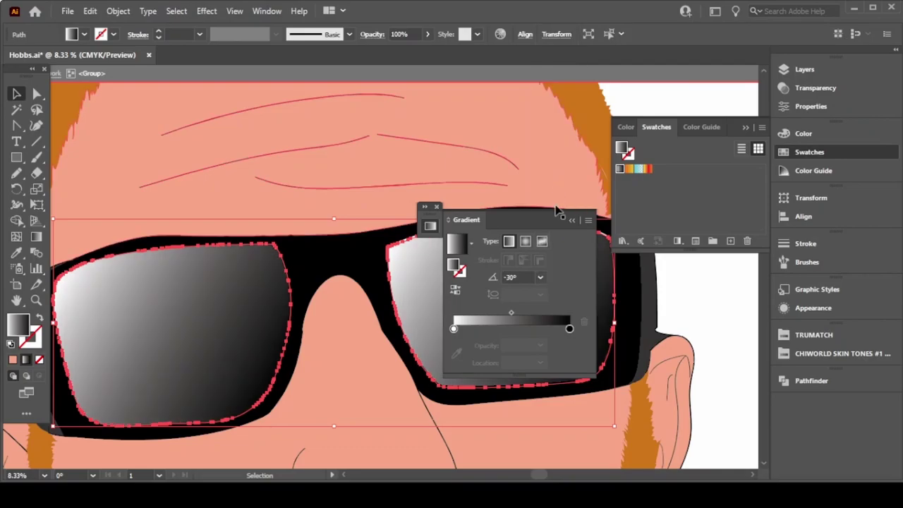
# Step: Slide the white stop into the lens and add a black (#000000) stop near the left end
pyautogui.click(455, 329)
pyautogui.moveTo(454, 329); pyautogui.dragTo(504, 329)
pyautogui.click(459, 329)
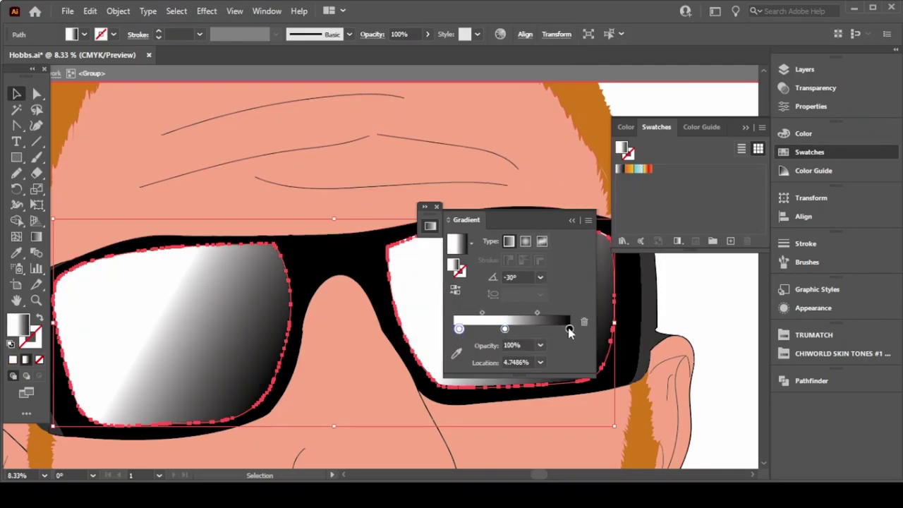
pyautogui.click(456, 354)
pyautogui.doubleClick(622, 149)
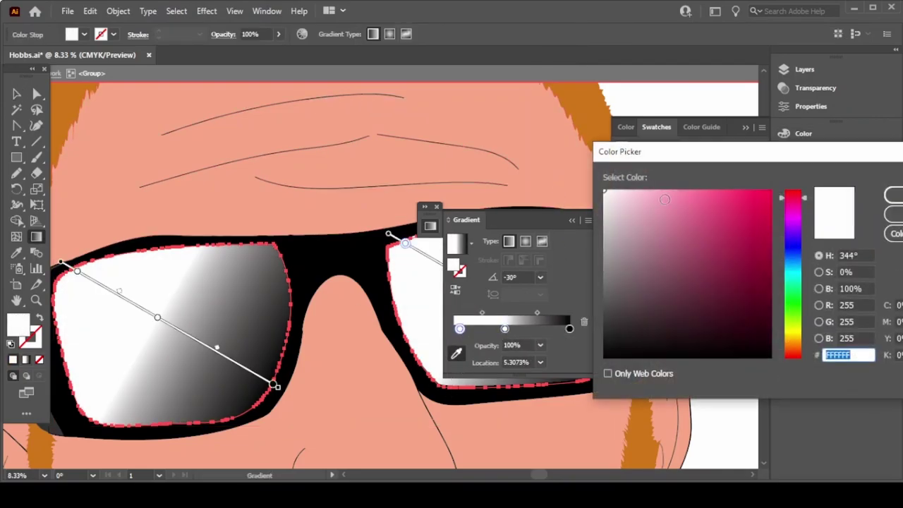
pyautogui.write('000000')
pyautogui.press('Return')
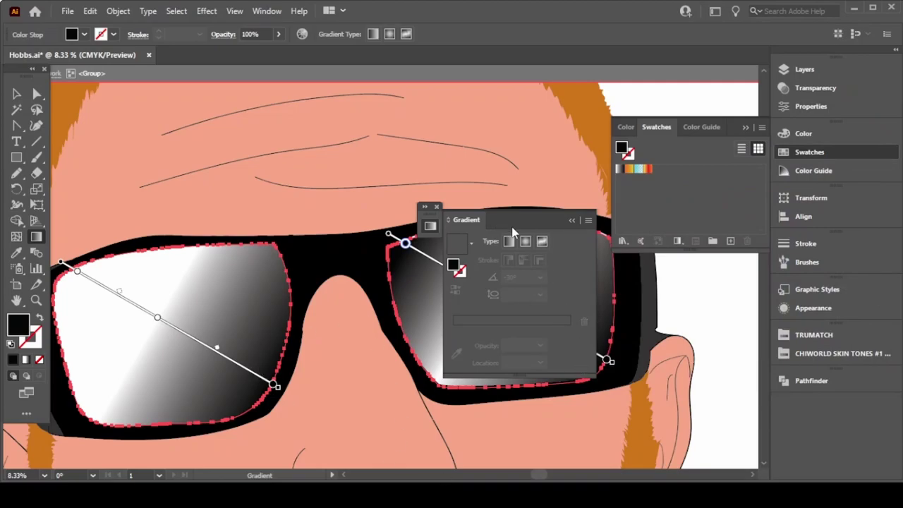
pyautogui.moveTo(513, 227); pyautogui.dragTo(560, 146)
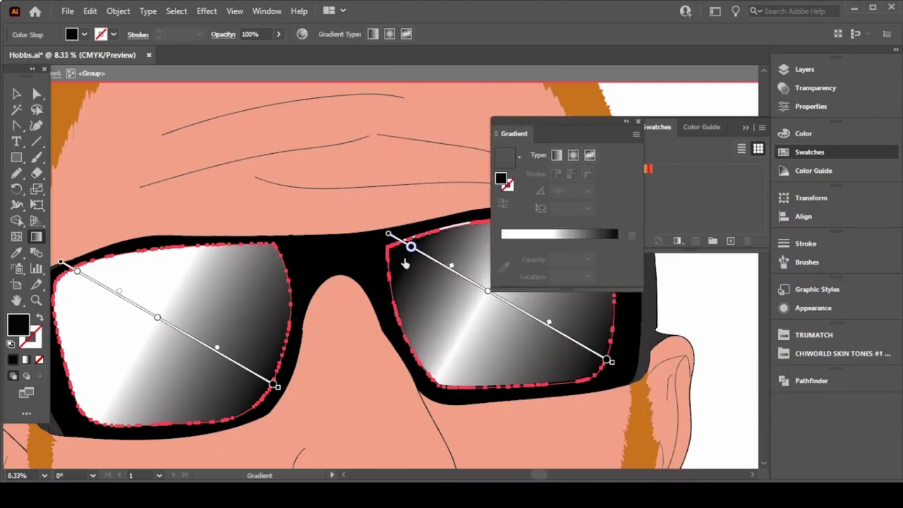
# Step: Reposition the gradient starts on both lenses and make the left lens's start stop black
pyautogui.moveTo(411, 247); pyautogui.dragTo(393, 235)
pyautogui.moveTo(157, 317); pyautogui.dragTo(166, 322)
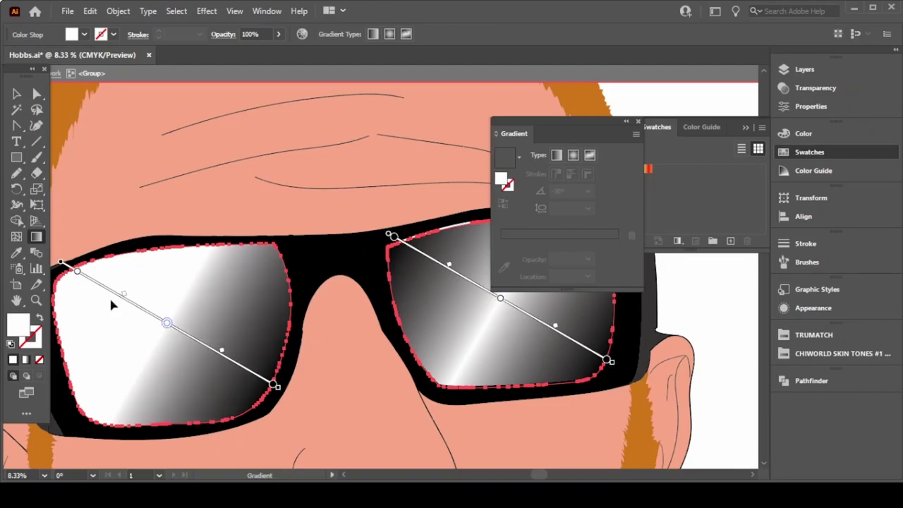
pyautogui.doubleClick(79, 273)
pyautogui.click(38, 318)
pyautogui.press('Escape')
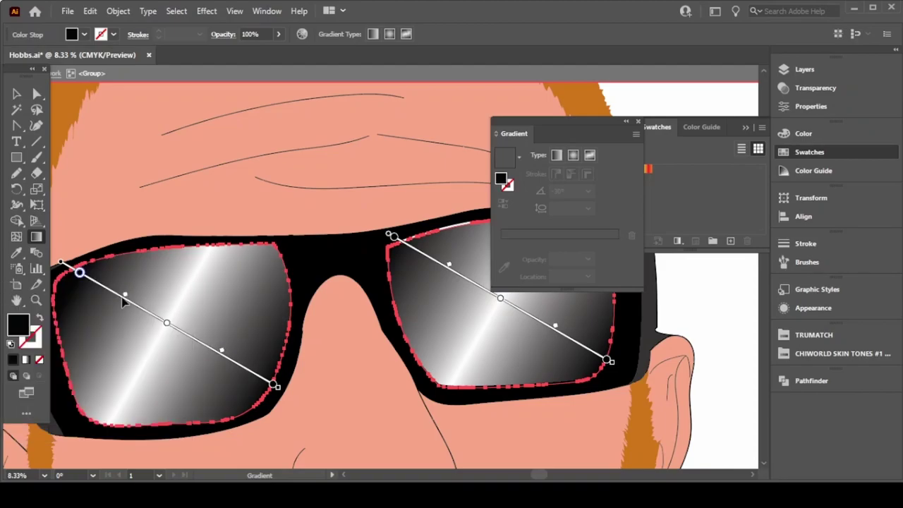
pyautogui.moveTo(79, 273); pyautogui.dragTo(71, 267)
# Step: Tilt both lens gradients diagonally and narrow the white shine band on each lens
pyautogui.click(168, 324)
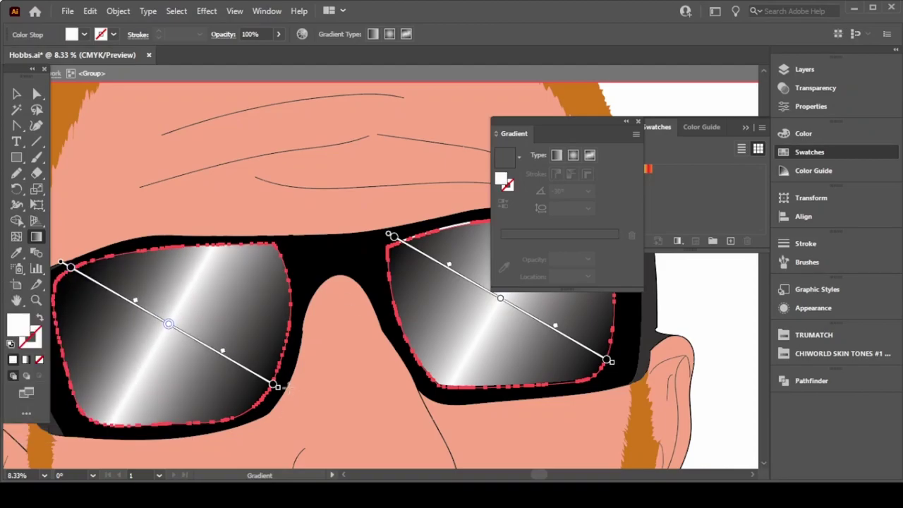
pyautogui.moveTo(279, 386); pyautogui.dragTo(256, 433)
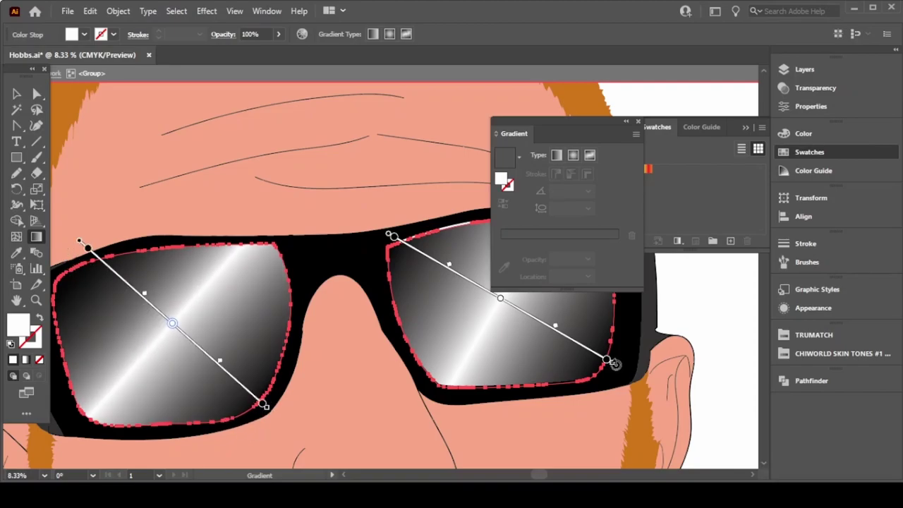
pyautogui.moveTo(615, 364); pyautogui.dragTo(638, 405)
pyautogui.moveTo(219, 361); pyautogui.dragTo(228, 368)
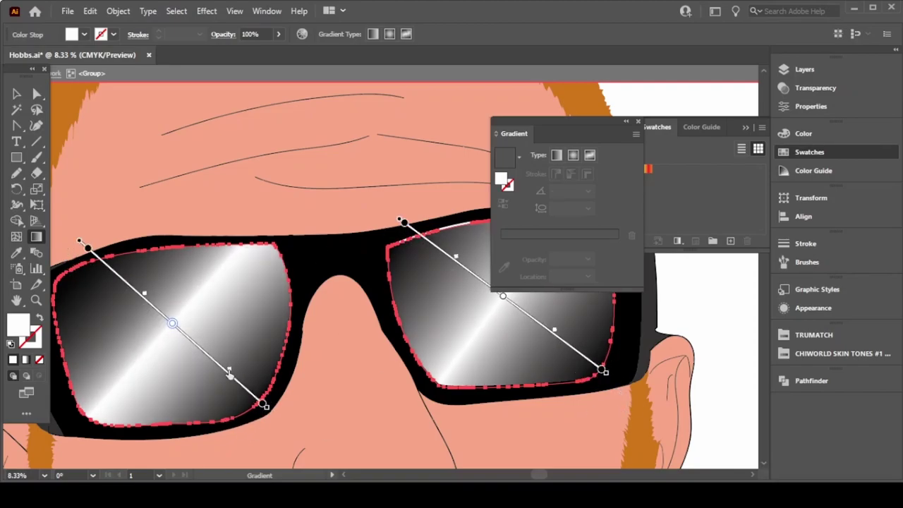
pyautogui.moveTo(144, 292); pyautogui.dragTo(139, 289)
pyautogui.moveTo(455, 260); pyautogui.dragTo(448, 249)
pyautogui.moveTo(554, 329); pyautogui.dragTo(562, 334)
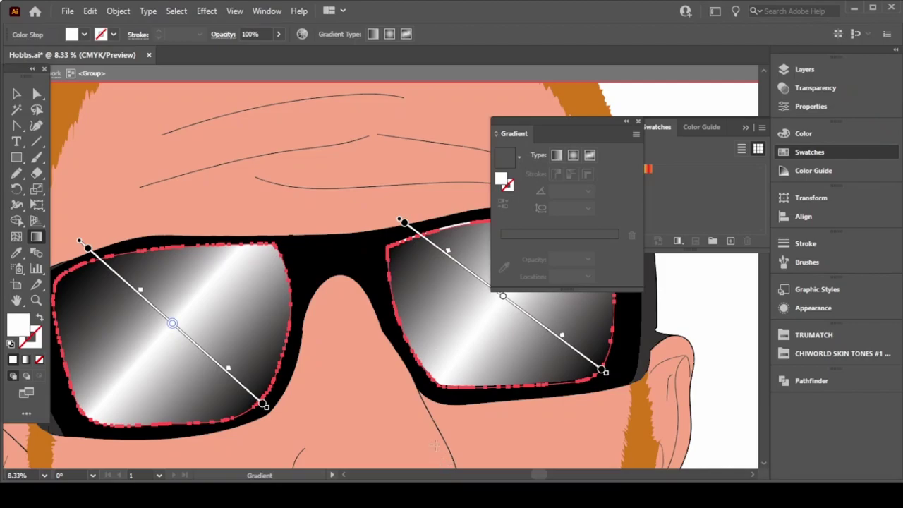
# Step: Deselect the lenses and select the highlight path along the right lens's top edge
pyautogui.click(626, 127)
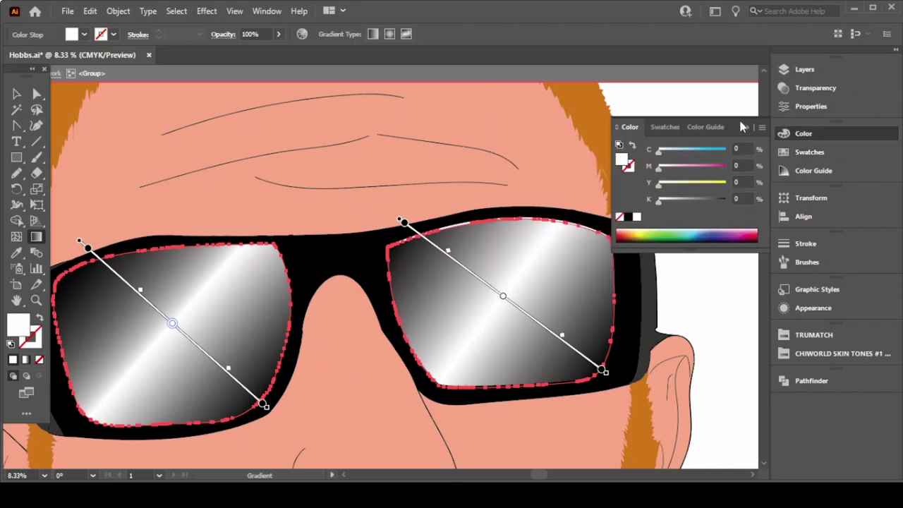
pyautogui.press('v')
pyautogui.hotkey('ctrl', 'shift', 'a')
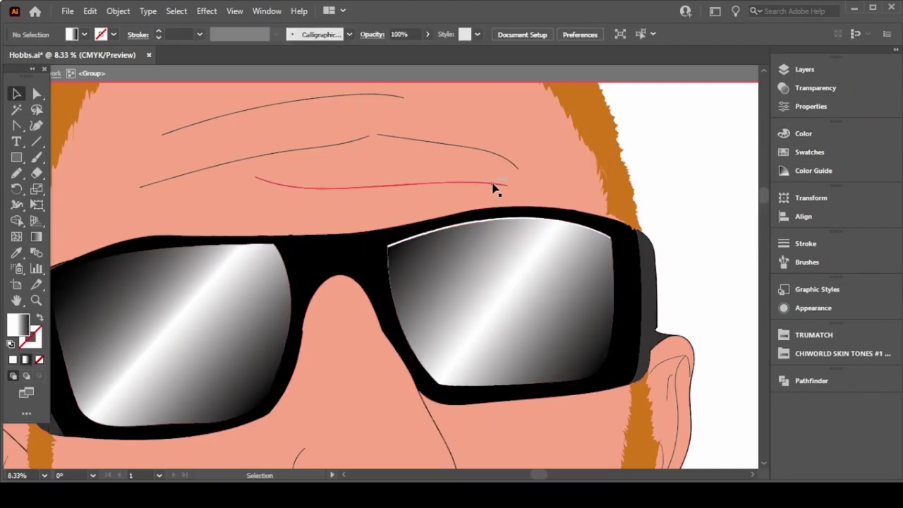
pyautogui.hotkey('ctrl', '+')
pyautogui.hotkey('ctrl', '+')
pyautogui.hotkey('ctrl', '+')
pyautogui.click(500, 161)
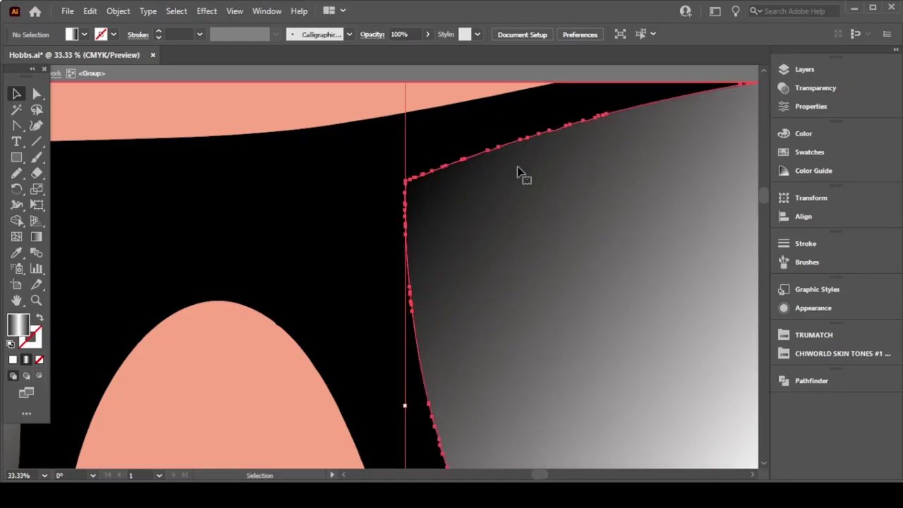
pyautogui.hotkey('ctrl', '-')
pyautogui.hotkey('ctrl', '-')
pyautogui.hotkey('ctrl', '-')
pyautogui.moveTo(389, 401); pyautogui.dragTo(500, 341)
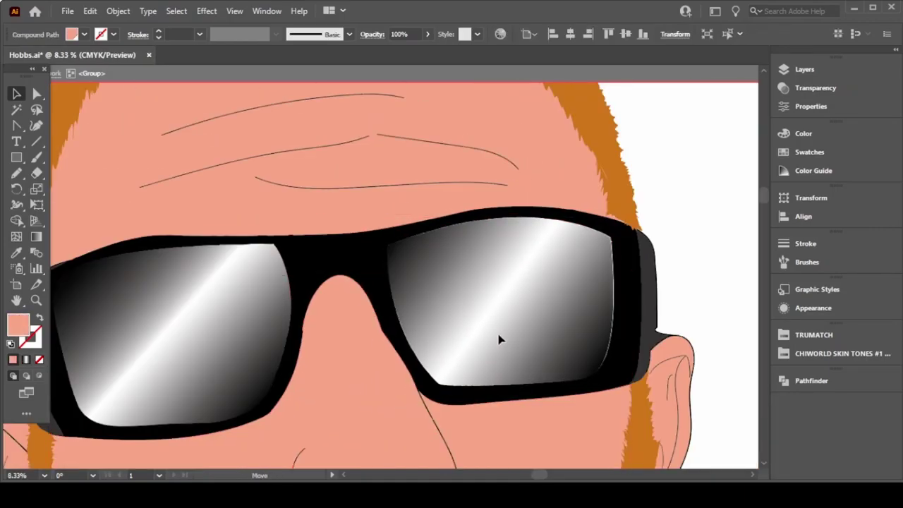
pyautogui.click(722, 248)
pyautogui.scroll(-5, 722, 248)
# Step: Colour the upper lip a darker brownish pink from the Color Guide shades
pyautogui.scroll(-3, 353, 162)
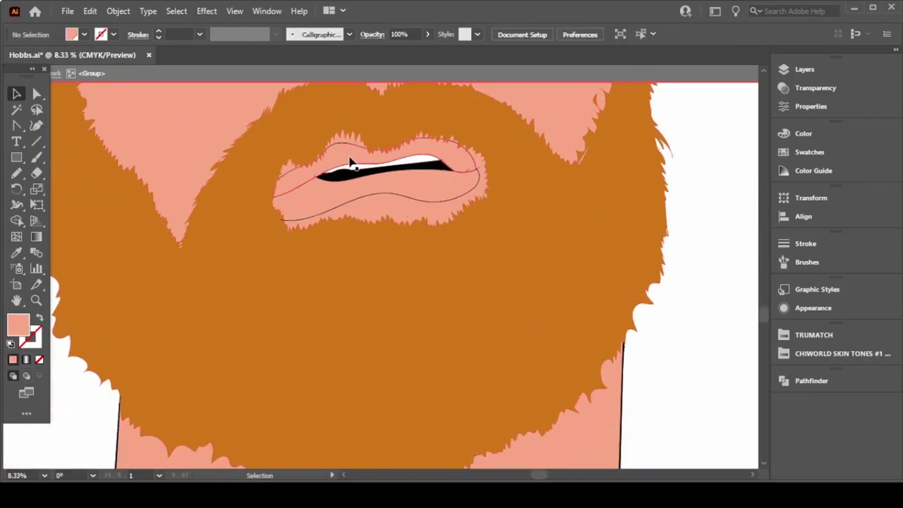
pyautogui.click(353, 162)
pyautogui.click(813, 170)
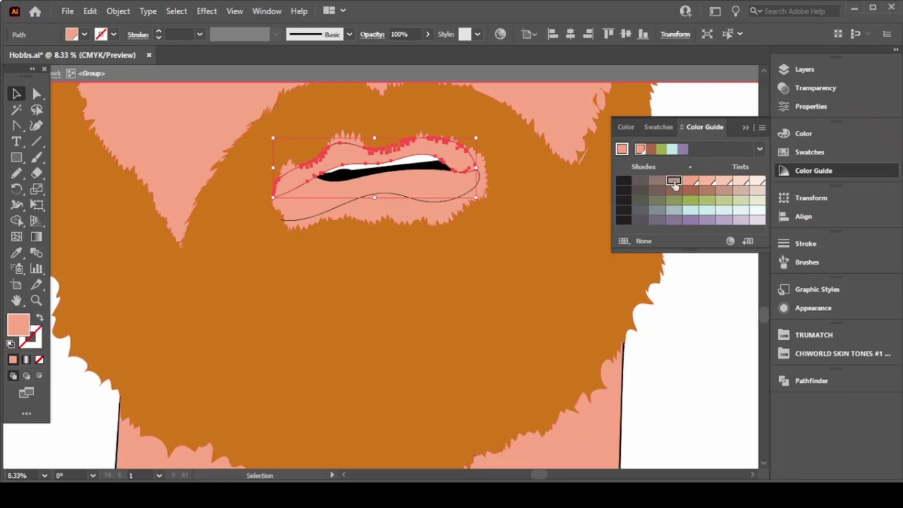
pyautogui.press('i')
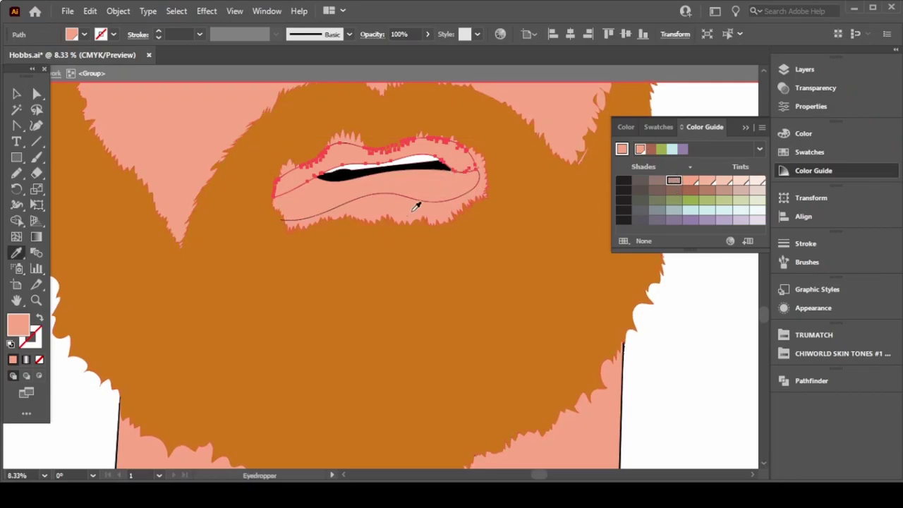
pyautogui.press('v')
pyautogui.click(437, 195)
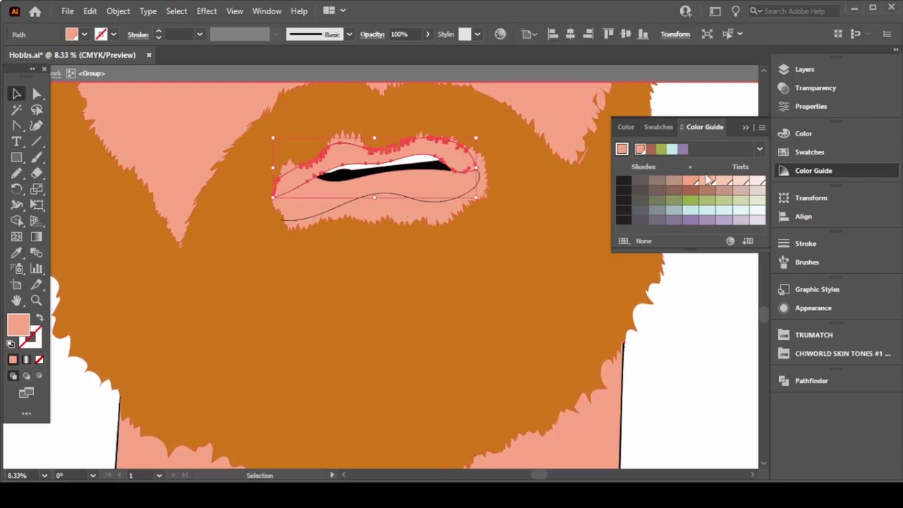
pyautogui.click(674, 180)
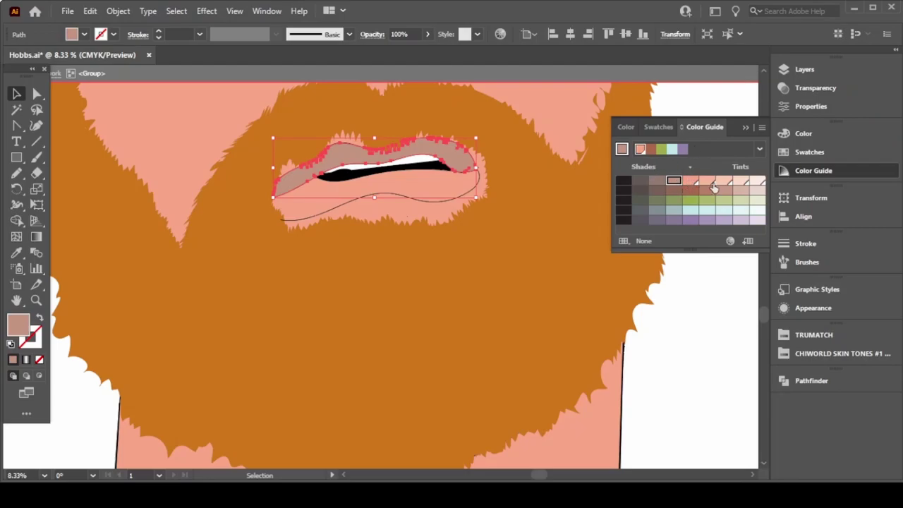
pyautogui.click(711, 189)
pyautogui.click(739, 187)
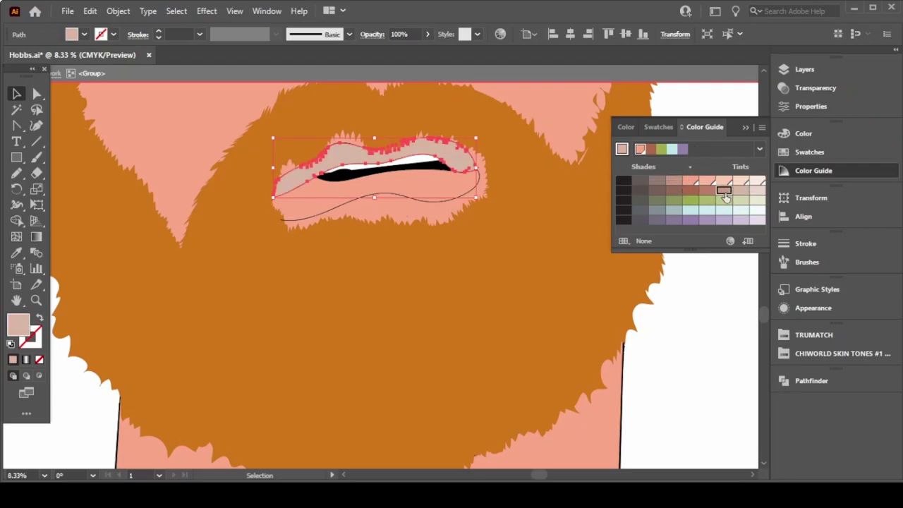
pyautogui.hotkey('ctrl', 'alt', '[')
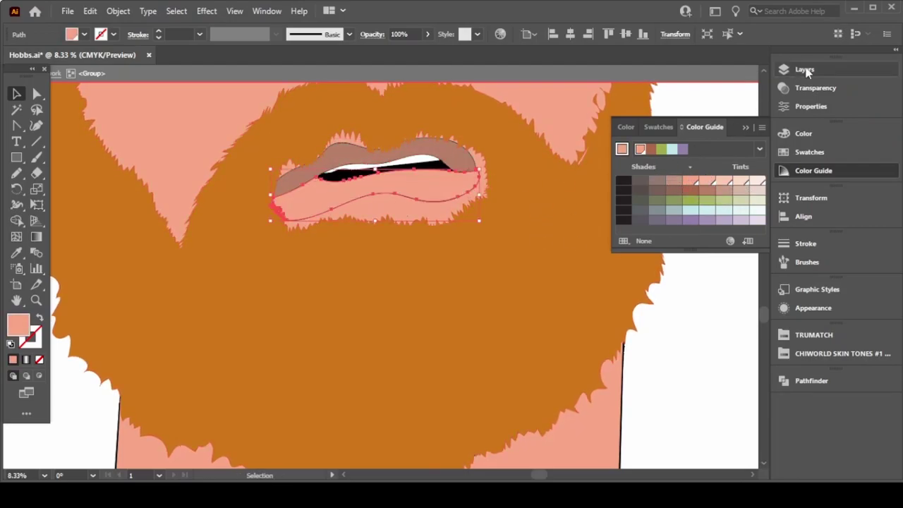
# Step: Give the lower lip a lighter pale pink tint and deselect the lips
pyautogui.click(804, 69)
pyautogui.click(818, 170)
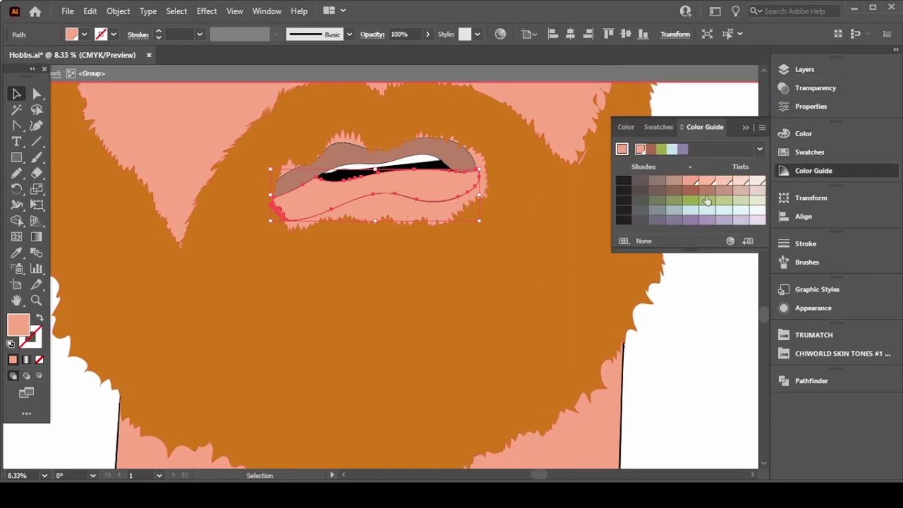
pyautogui.click(707, 181)
pyautogui.click(701, 305)
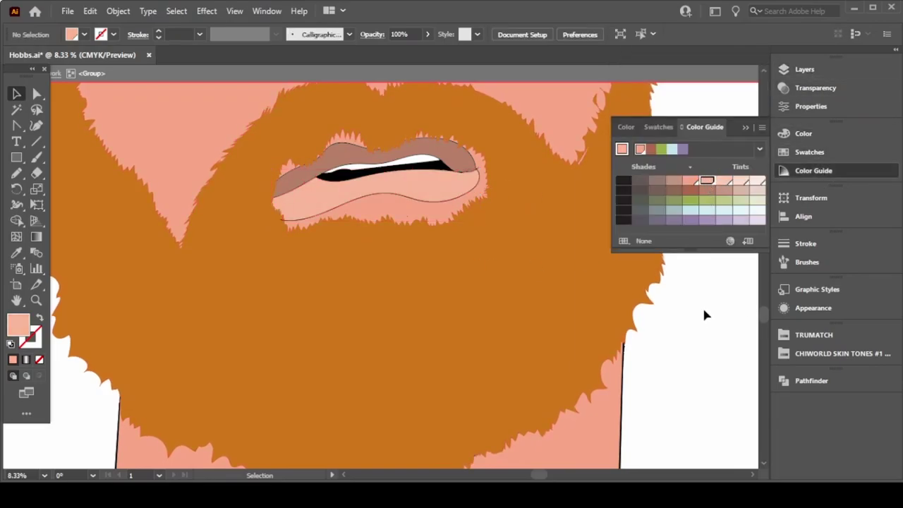
pyautogui.scroll(5, 702, 305)
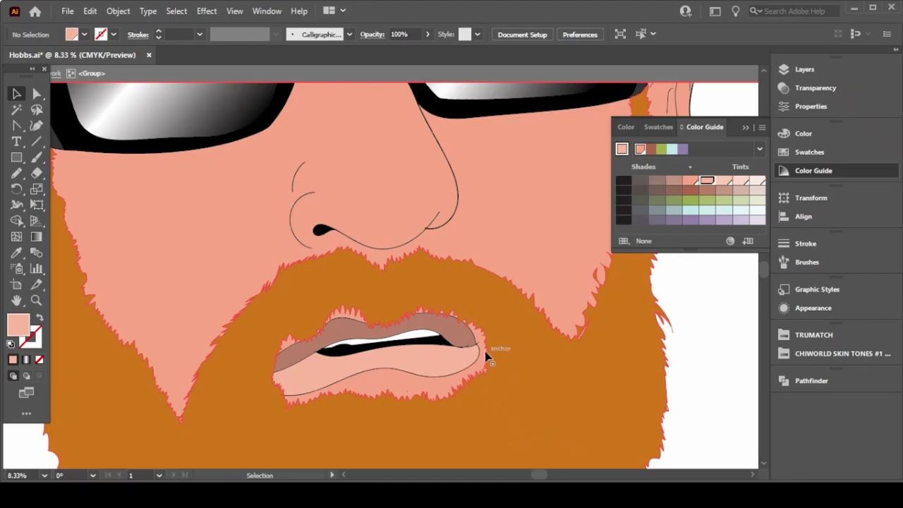
pyautogui.press('n')
pyautogui.click(18, 323)
# Step: Sample the beard's orange and make it the stroke colour for the Pencil tool
pyautogui.click(17, 252)
pyautogui.click(278, 332)
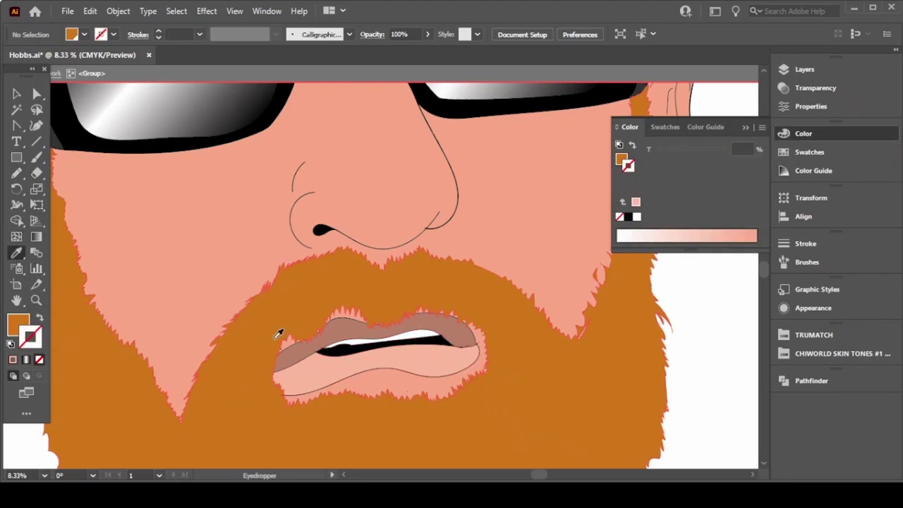
pyautogui.click(41, 319)
pyautogui.press('n')
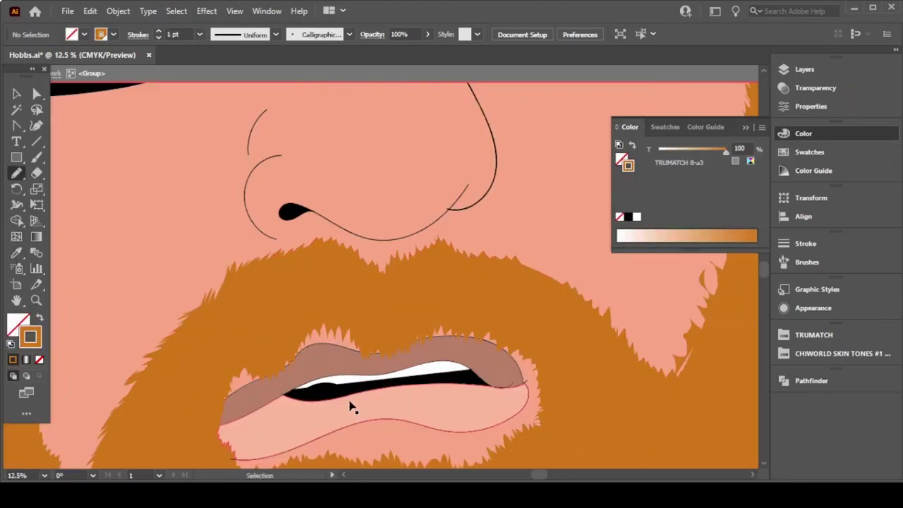
pyautogui.scroll(2, 348, 409)
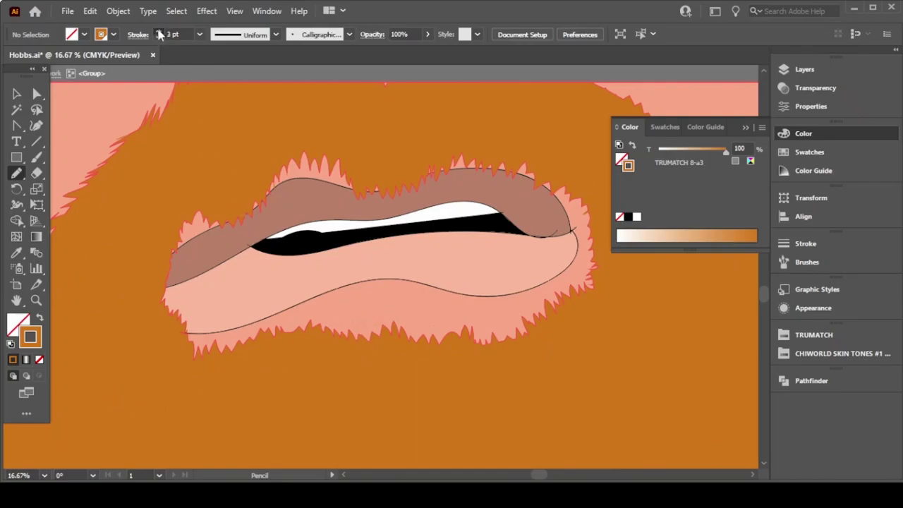
# Step: Draw short orange hairs under the lower lip, along the right edge and upper-left lip edge
pyautogui.moveTo(338, 316); pyautogui.dragTo(353, 312)
pyautogui.moveTo(211, 344); pyautogui.dragTo(214, 333)
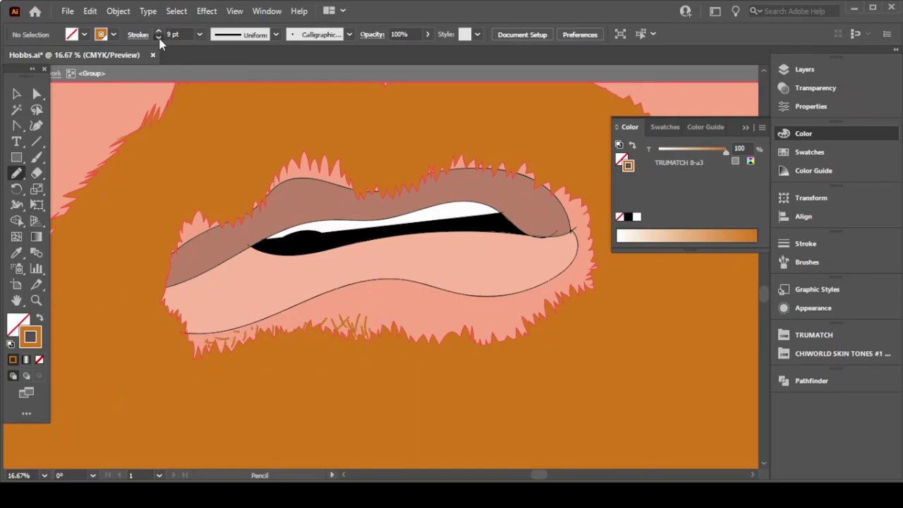
pyautogui.moveTo(389, 315); pyautogui.dragTo(359, 318)
pyautogui.moveTo(423, 335); pyautogui.dragTo(438, 326)
pyautogui.moveTo(494, 337); pyautogui.dragTo(591, 262)
pyautogui.moveTo(578, 194); pyautogui.dragTo(593, 246)
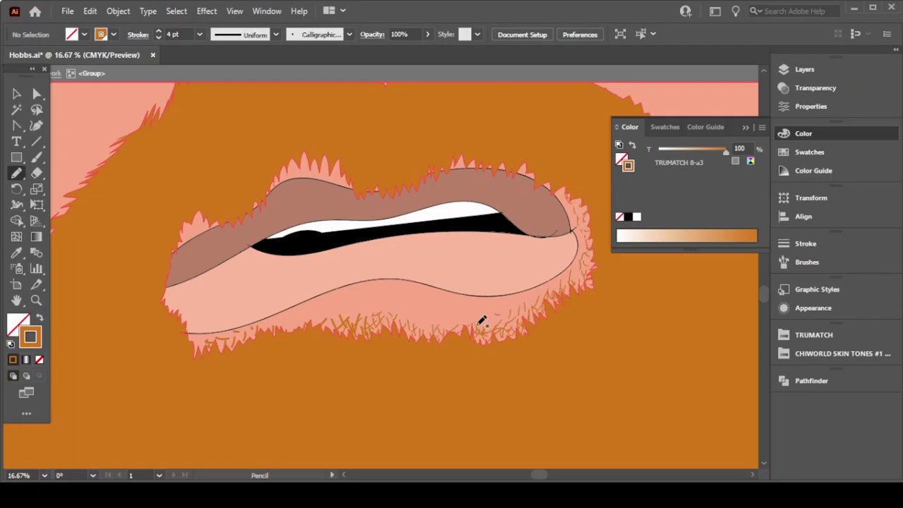
pyautogui.moveTo(476, 333); pyautogui.dragTo(487, 315)
pyautogui.moveTo(367, 331); pyautogui.dragTo(357, 313)
pyautogui.moveTo(428, 329); pyautogui.dragTo(437, 304)
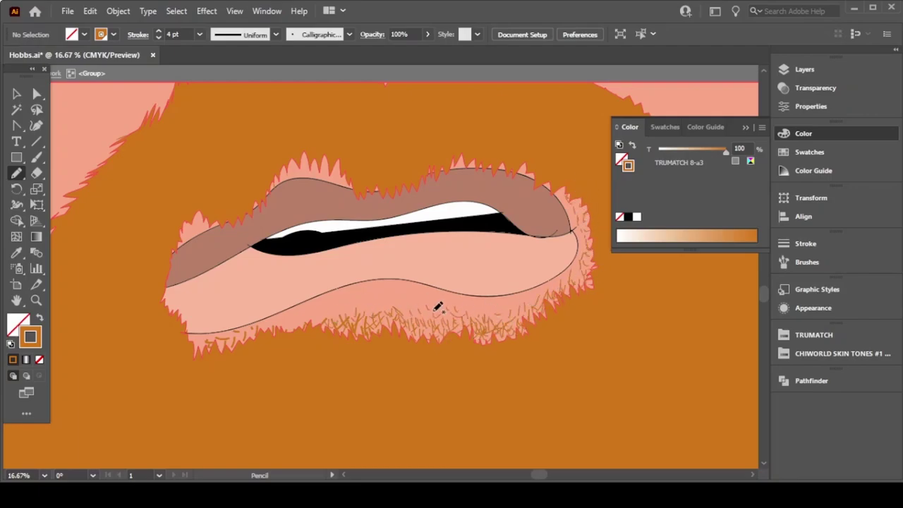
pyautogui.moveTo(186, 224); pyautogui.dragTo(213, 217)
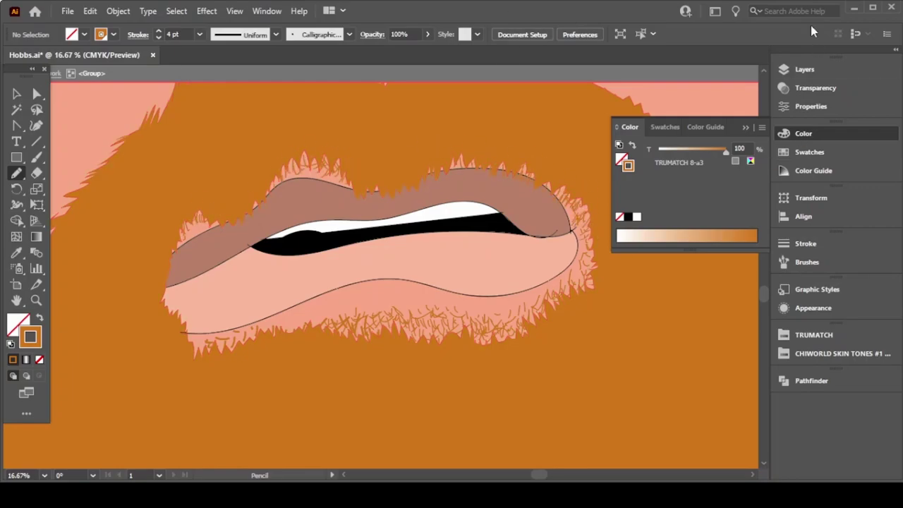
pyautogui.hotkey('ctrl', '-')
pyautogui.hotkey('ctrl', '-')
pyautogui.hotkey('ctrl', '-')
pyautogui.hotkey('ctrl', '+')
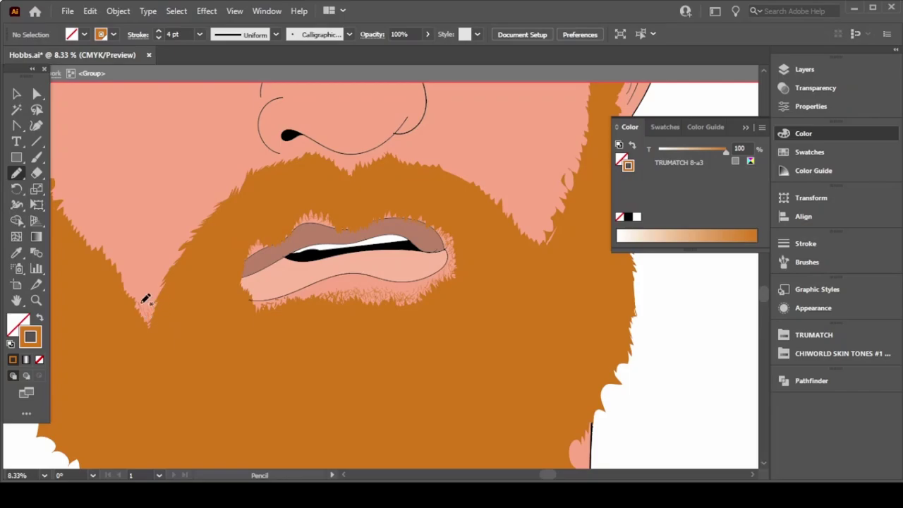
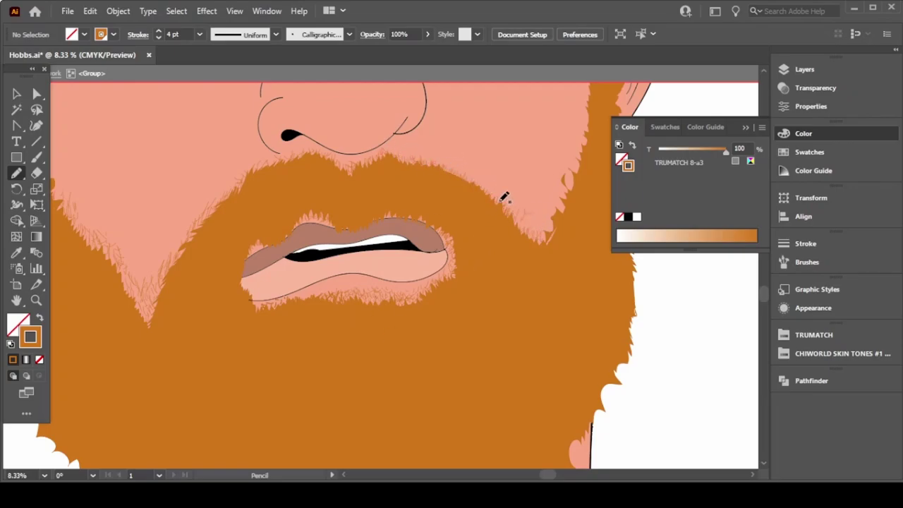
# Step: Draw thin Pencil hair strokes along the beard's right edge and up beside the chin
pyautogui.moveTo(556, 212); pyautogui.dragTo(591, 115)
pyautogui.scroll(5, 592, 115)
pyautogui.hscroll(5, 593, 115)
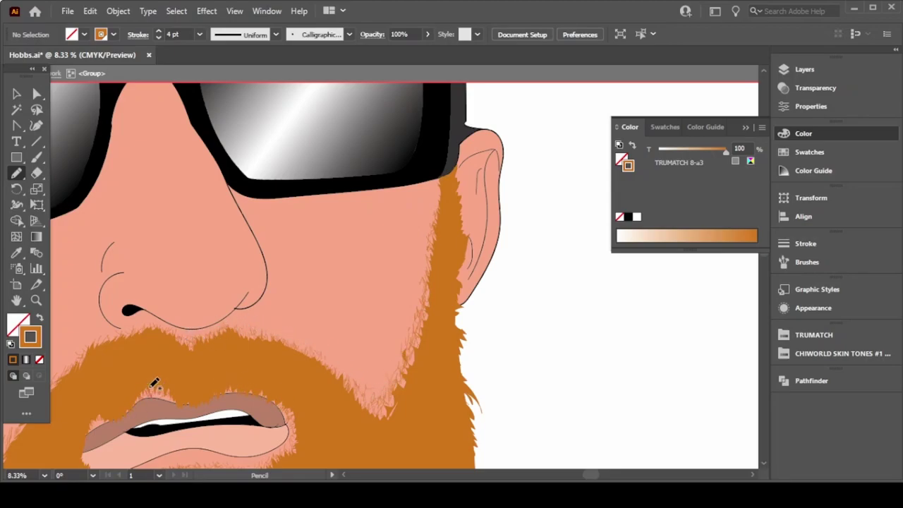
pyautogui.scroll(-8, 151, 383)
pyautogui.hscroll(-4, 151, 383)
pyautogui.scroll(4, 255, 337)
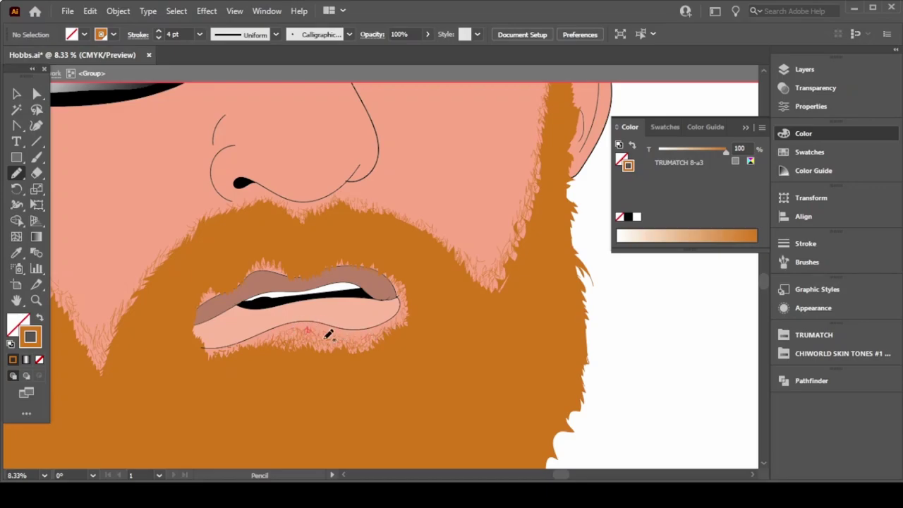
pyautogui.hscroll(-5, 381, 333)
pyautogui.moveTo(395, 200); pyautogui.dragTo(389, 182)
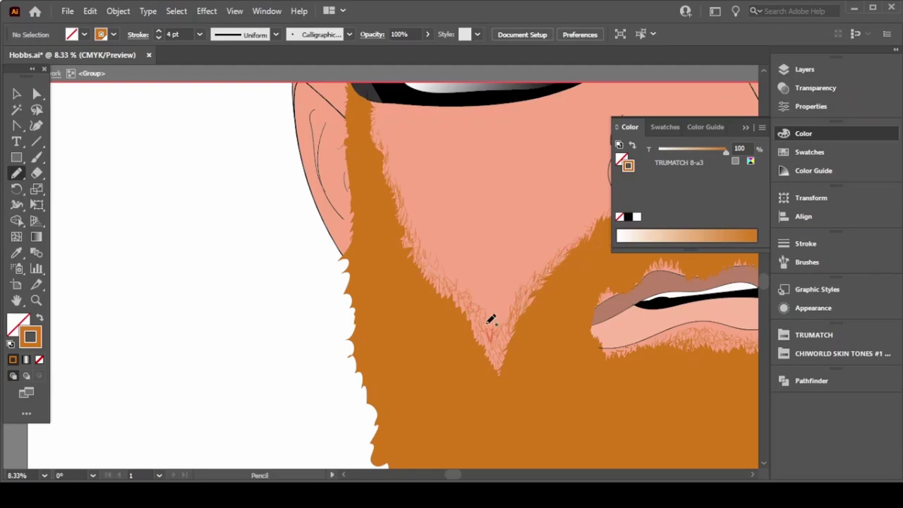
# Step: Add fine hair strokes across the top and left hairline, and collapse the Color panel
pyautogui.hscroll(3, 435, 217)
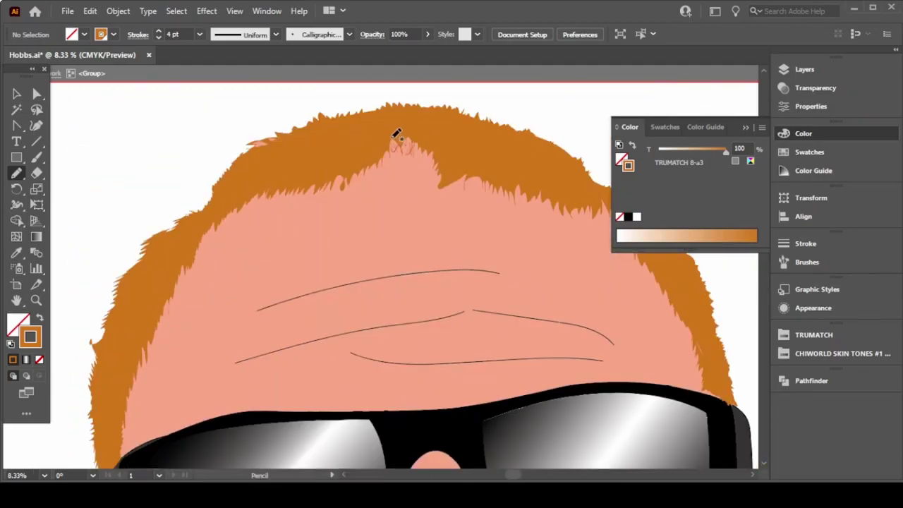
pyautogui.moveTo(327, 176)
pyautogui.mouseDown()
pyautogui.moveTo(393, 159)
pyautogui.moveTo(439, 161)
pyautogui.moveTo(430, 158)
pyautogui.mouseUp()
pyautogui.moveTo(474, 179); pyautogui.dragTo(534, 200)
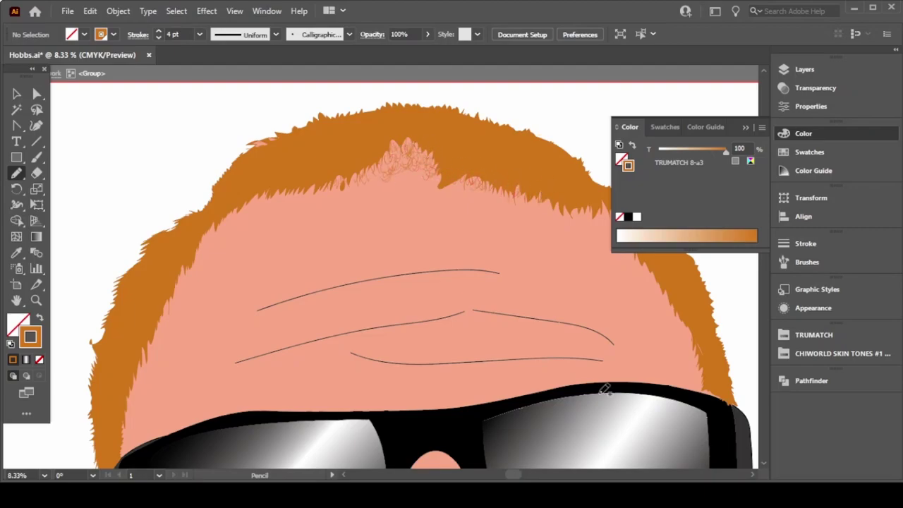
pyautogui.click(586, 211)
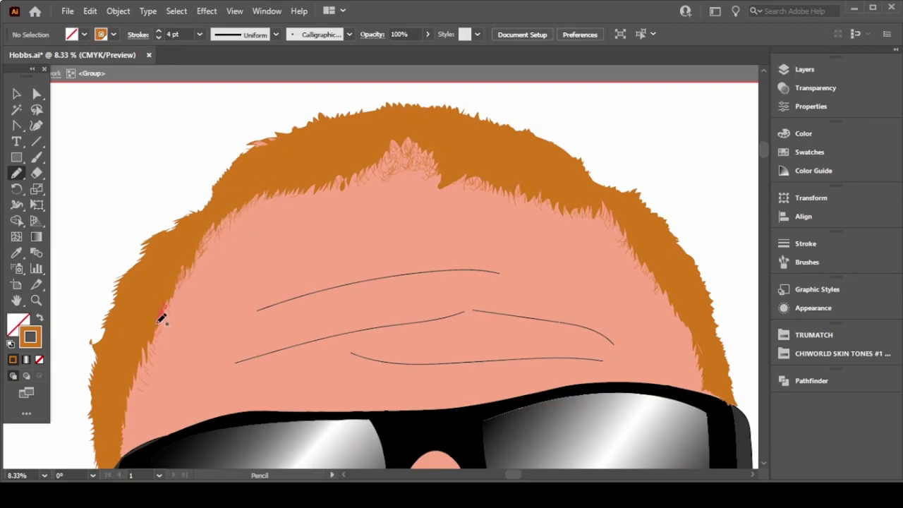
pyautogui.moveTo(149, 333); pyautogui.dragTo(140, 357)
pyautogui.moveTo(134, 396); pyautogui.dragTo(125, 454)
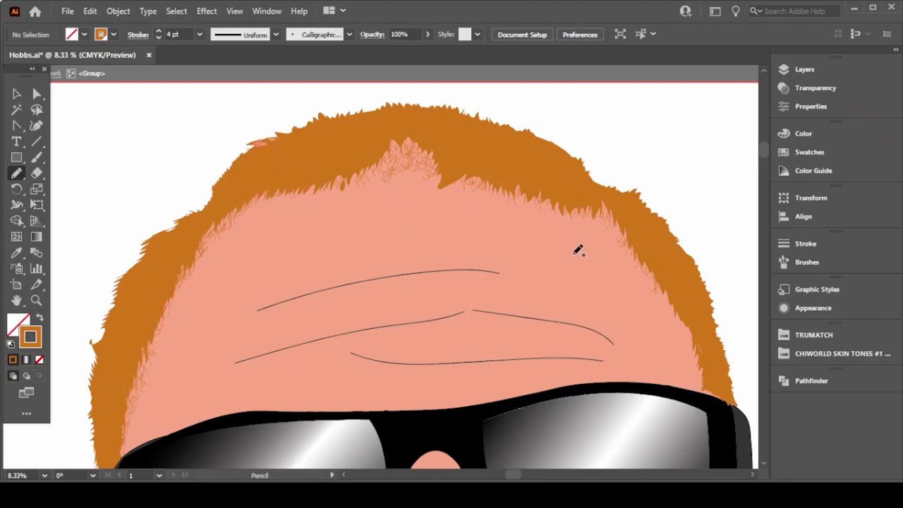
# Step: With an orange fill and no stroke, draw Pencil spikes along the hair's upper edge
pyautogui.scroll(5, 330, 127)
pyautogui.scroll(-2, 332, 121)
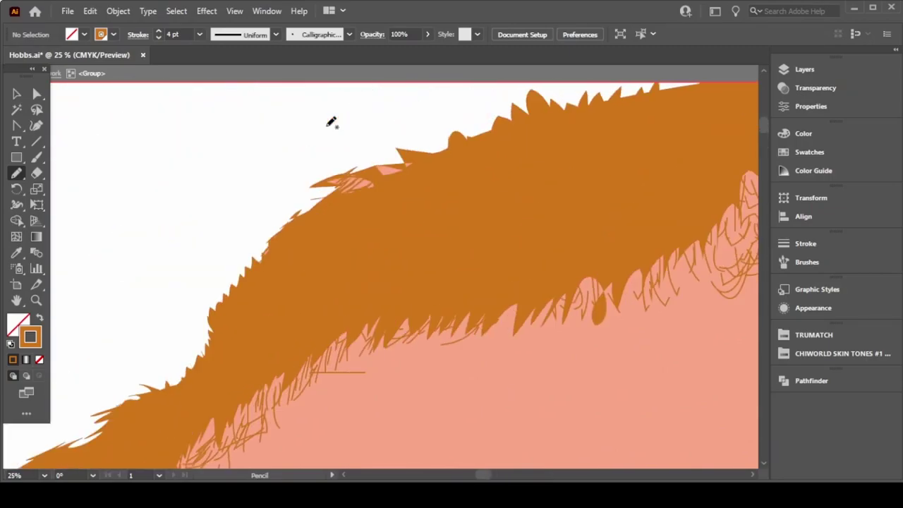
pyautogui.press('b')
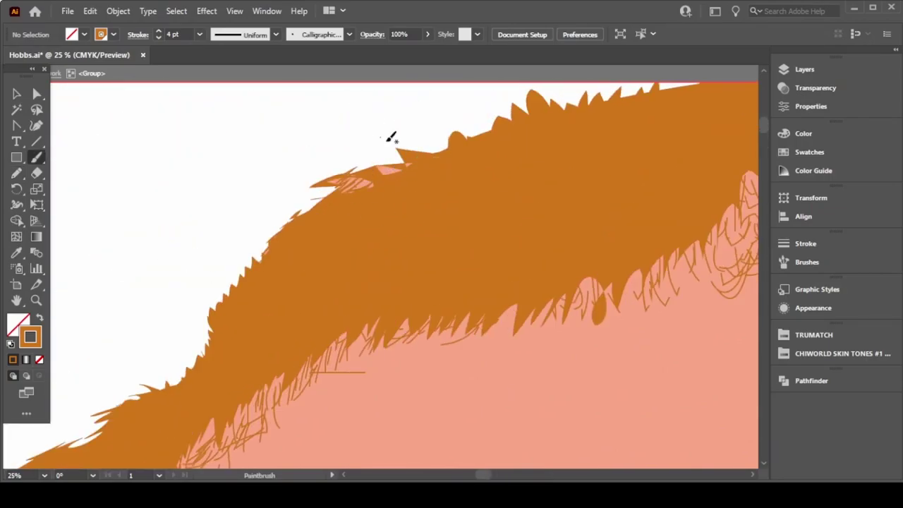
pyautogui.press('n')
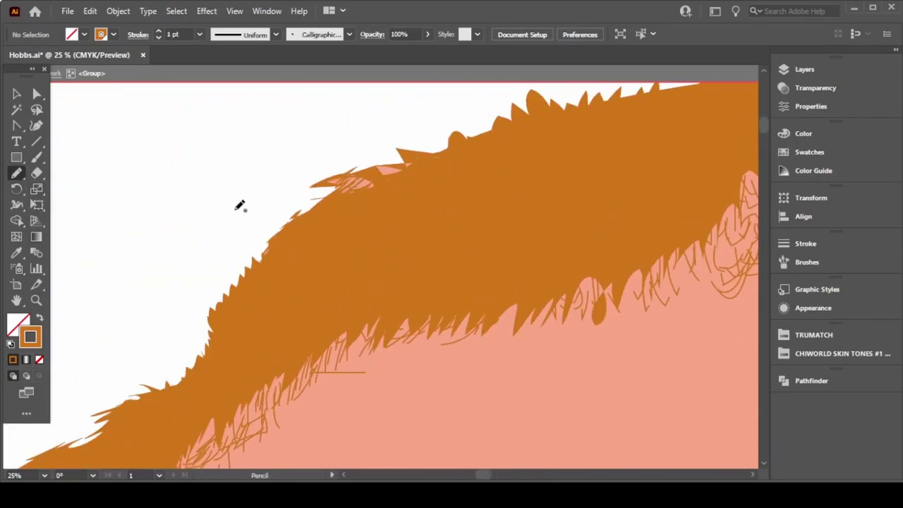
pyautogui.click(41, 317)
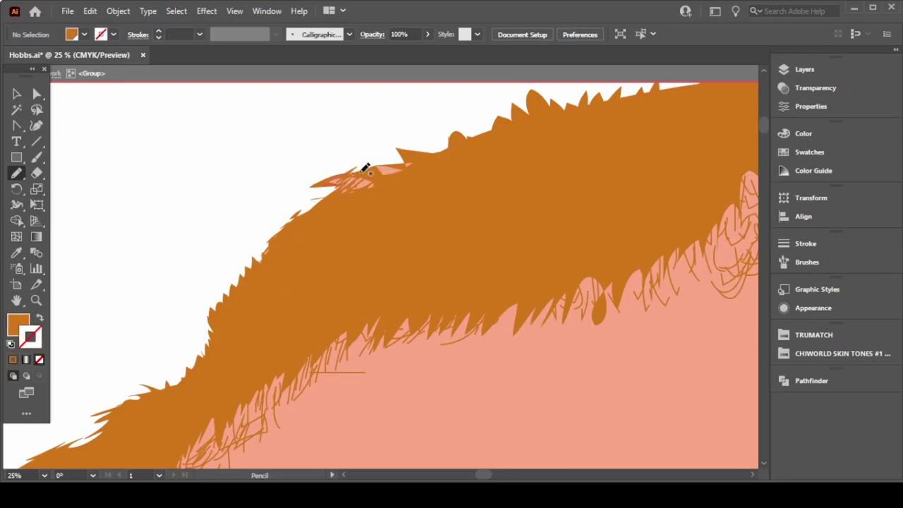
pyautogui.moveTo(365, 167); pyautogui.dragTo(342, 195)
pyautogui.scroll(2, 419, 236)
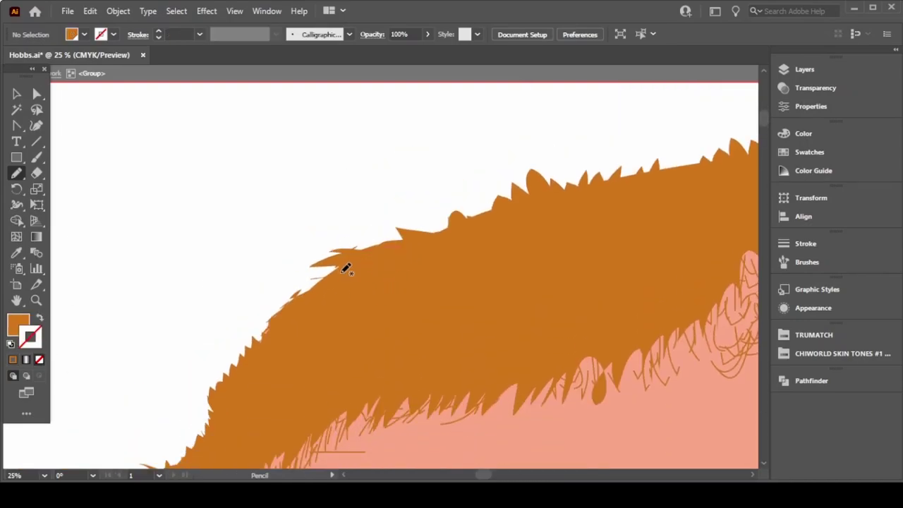
pyautogui.moveTo(346, 268); pyautogui.dragTo(311, 276)
pyautogui.moveTo(370, 258); pyautogui.dragTo(357, 236)
pyautogui.moveTo(546, 189); pyautogui.dragTo(539, 152)
pyautogui.moveTo(656, 176); pyautogui.dragTo(669, 150)
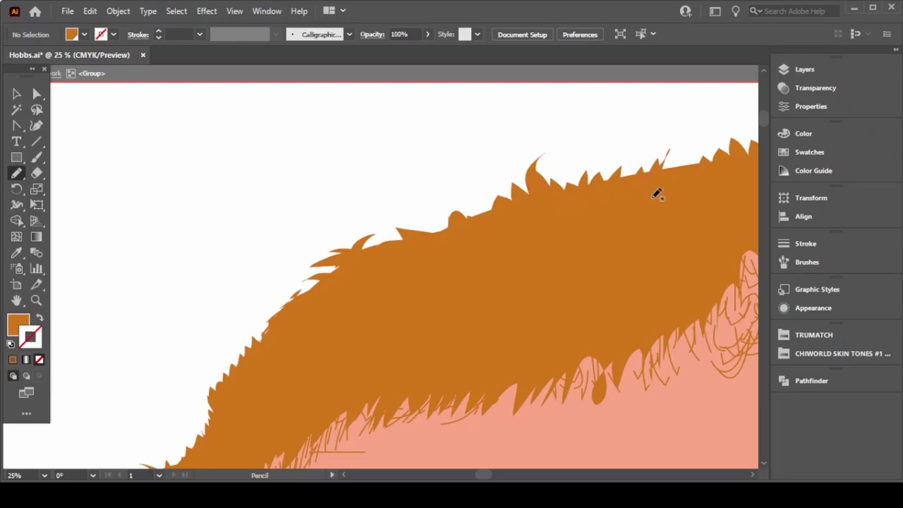
# Step: Add bulges and spiky tufts along the lower-left hair edge, closing the pink gap
pyautogui.scroll(-3, 296, 387)
pyautogui.hscroll(-3, 245, 331)
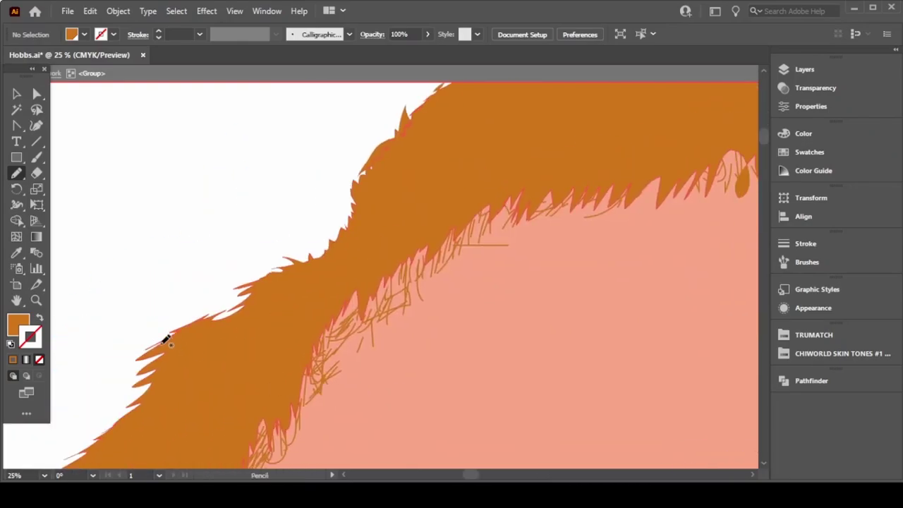
pyautogui.moveTo(166, 340); pyautogui.dragTo(137, 370)
pyautogui.moveTo(177, 322); pyautogui.dragTo(131, 374)
pyautogui.moveTo(169, 338); pyautogui.dragTo(120, 399)
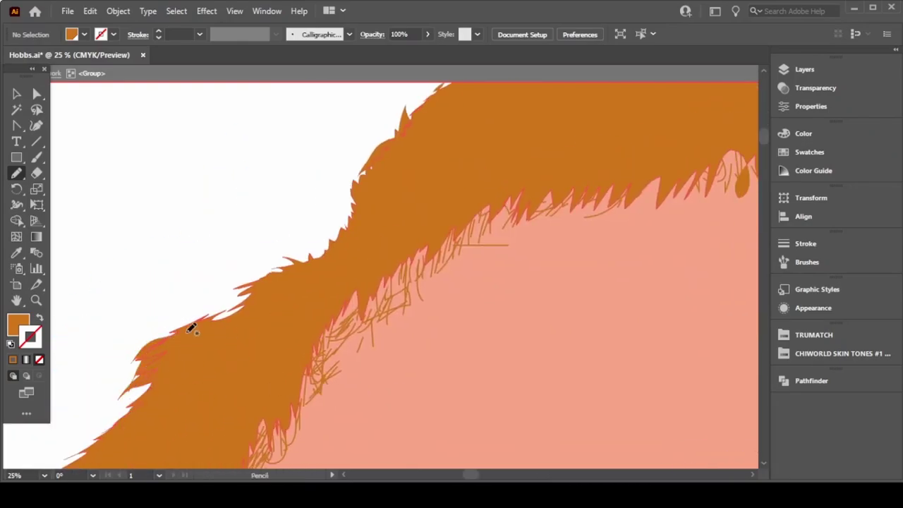
pyautogui.moveTo(190, 328)
pyautogui.mouseDown()
pyautogui.moveTo(278, 289)
pyautogui.moveTo(335, 236)
pyautogui.mouseUp()
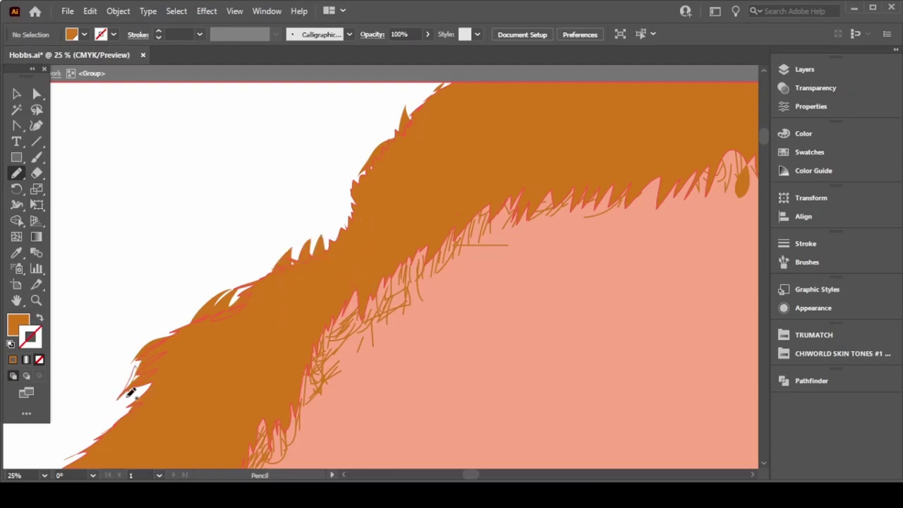
pyautogui.moveTo(170, 349); pyautogui.dragTo(106, 423)
pyautogui.scroll(-6, 243, 458)
pyautogui.scroll(-3, 282, 395)
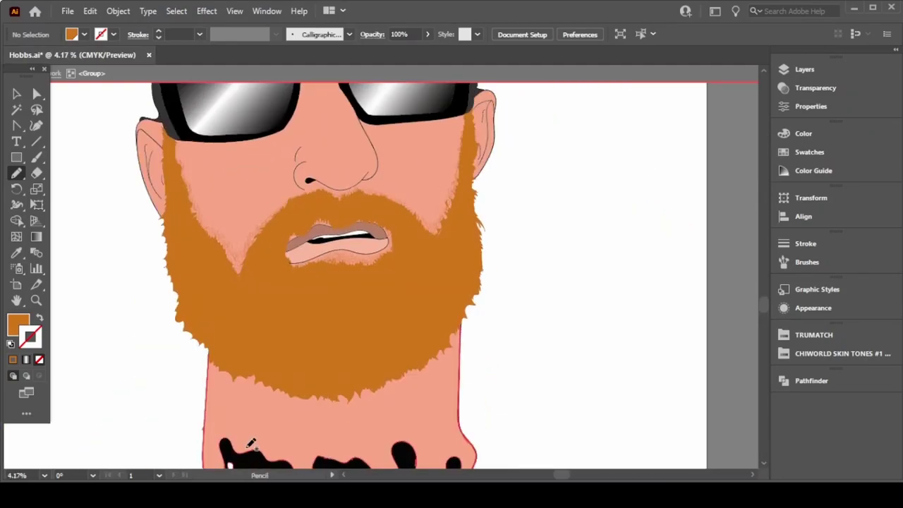
pyautogui.scroll(-3, 360, 331)
pyautogui.scroll(5, 397, 321)
pyautogui.scroll(-1, 397, 333)
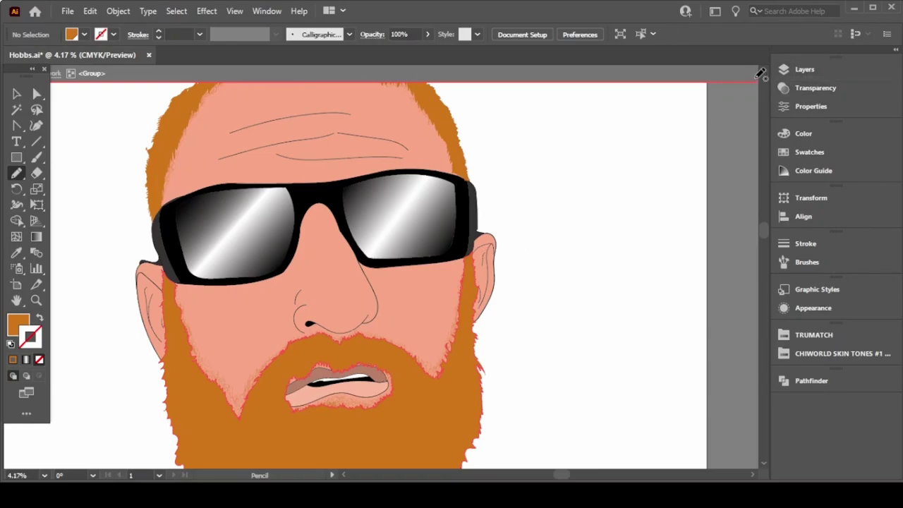
# Step: Dock the toolbar, exit the head group's isolation mode and zoom out to the whole head
pyautogui.moveTo(27, 68); pyautogui.dragTo(8, 71)
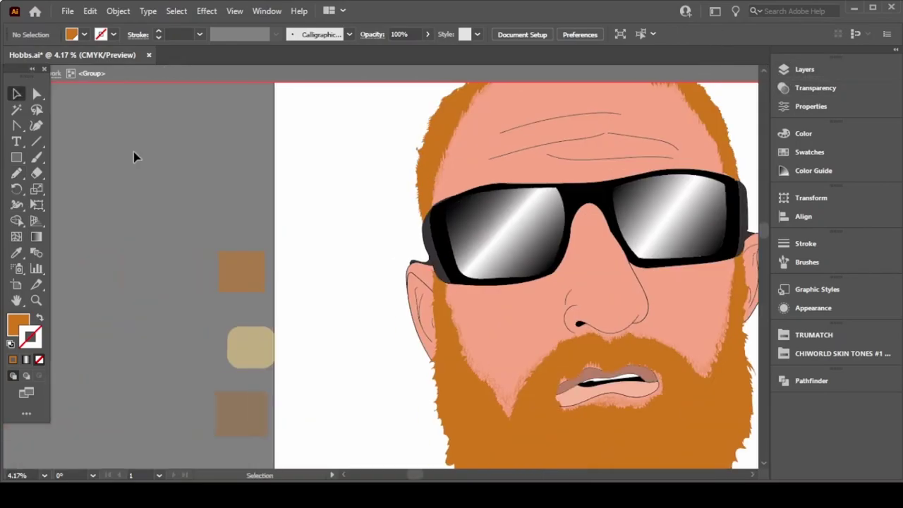
pyautogui.doubleClick(71, 96)
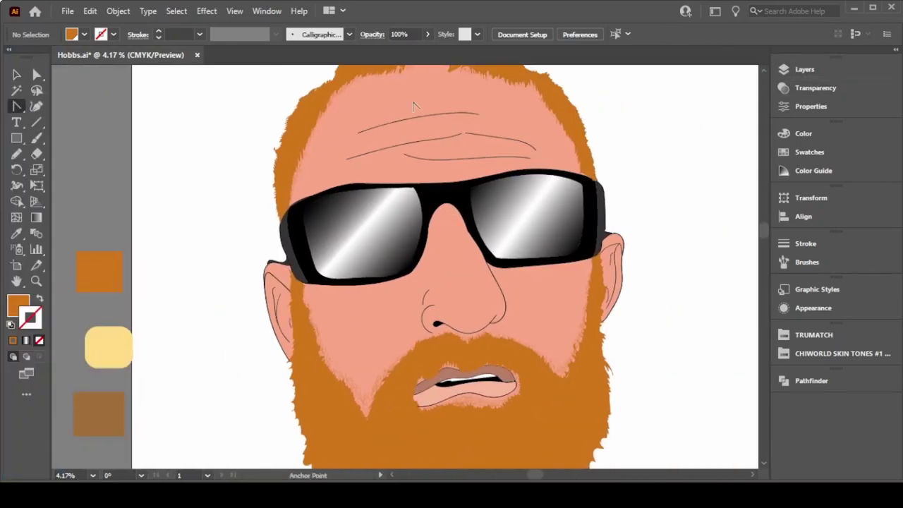
pyautogui.scroll(-2, 496, 277)
pyautogui.hotkey('ctrl', '-')
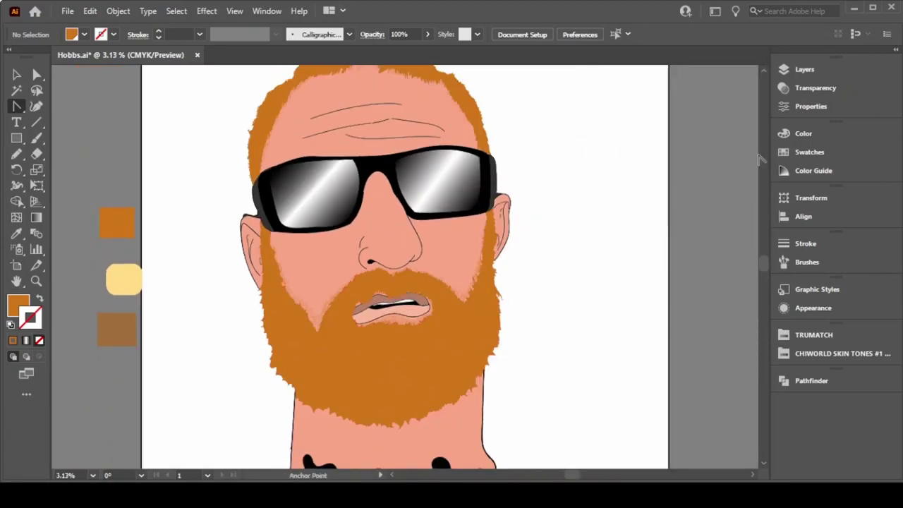
pyautogui.press('v')
pyautogui.scroll(4, 226, 134)
pyautogui.moveTo(181, 95)
pyautogui.mouseDown()
pyautogui.moveTo(502, 228)
pyautogui.moveTo(252, 277)
pyautogui.mouseUp()
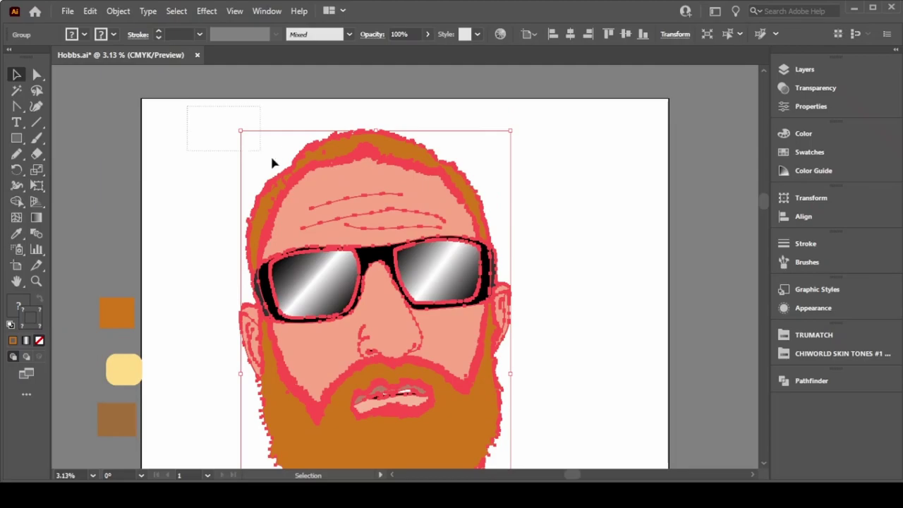
pyautogui.scroll(-5, 493, 353)
pyautogui.click(544, 318)
# Step: Marquee-select the head artwork and bring up the Pathfinder panel
pyautogui.scroll(5, 525, 418)
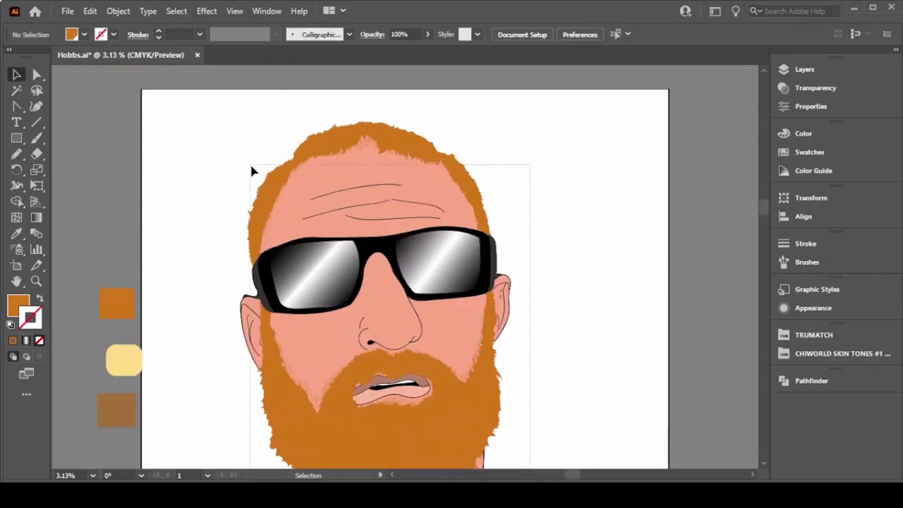
pyautogui.moveTo(208, 111); pyautogui.dragTo(437, 212)
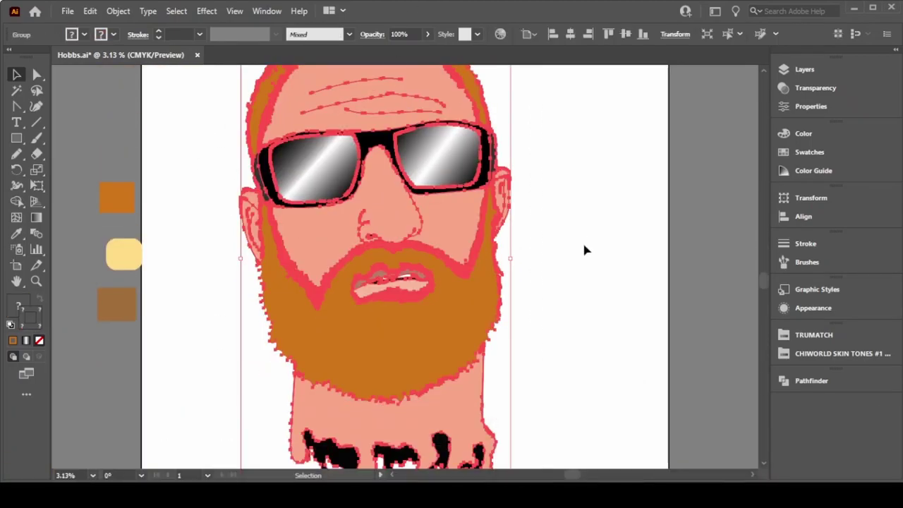
pyautogui.scroll(2, 589, 124)
pyautogui.scroll(-4, 525, 331)
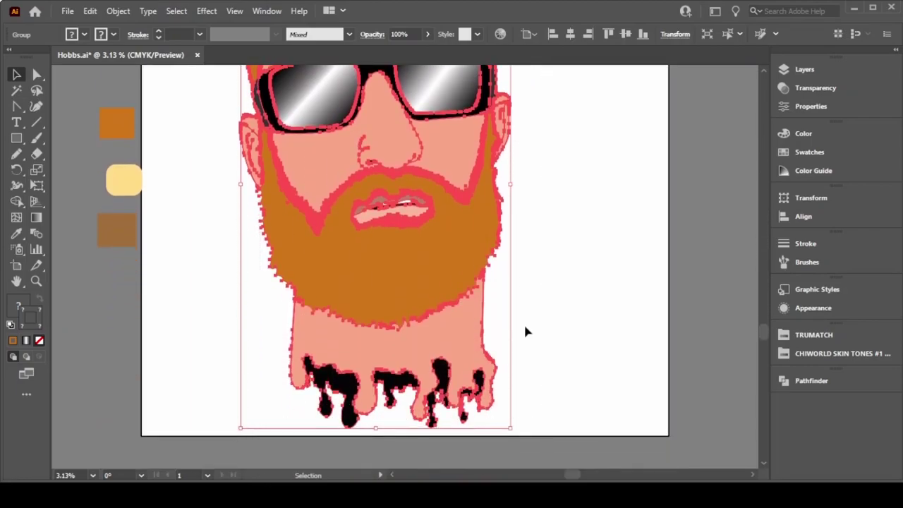
pyautogui.click(118, 11)
pyautogui.click(161, 173)
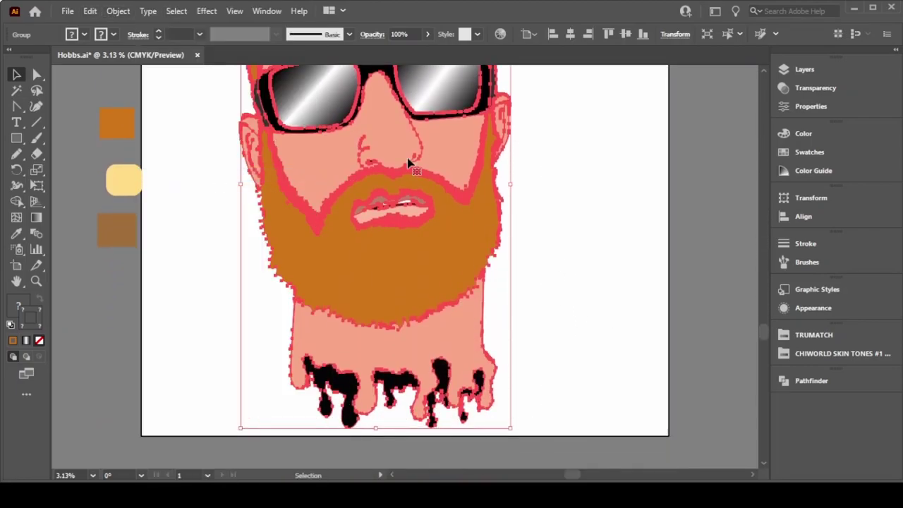
pyautogui.click(811, 380)
pyautogui.click(515, 261)
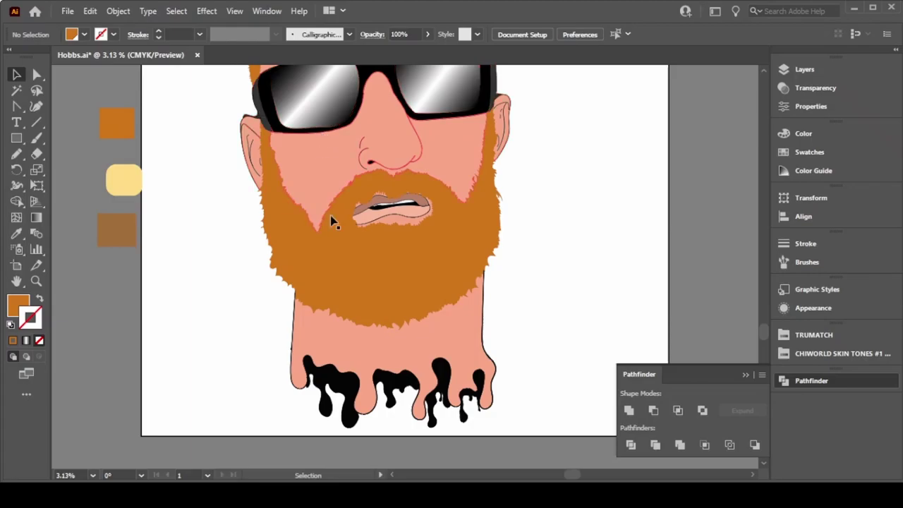
# Step: Reveal the reference photo layer and toggle linework visibility to compare
pyautogui.scroll(3, 558, 348)
pyautogui.click(804, 69)
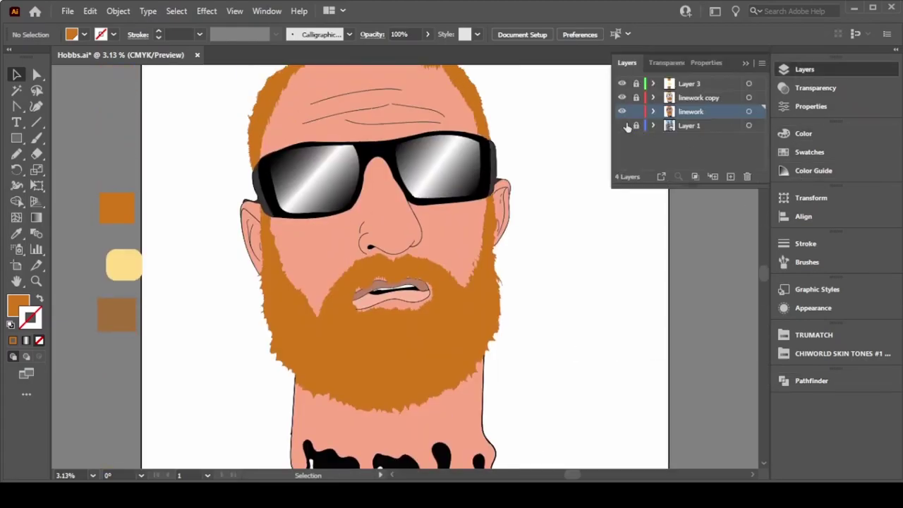
pyautogui.click(622, 125)
pyautogui.click(621, 111)
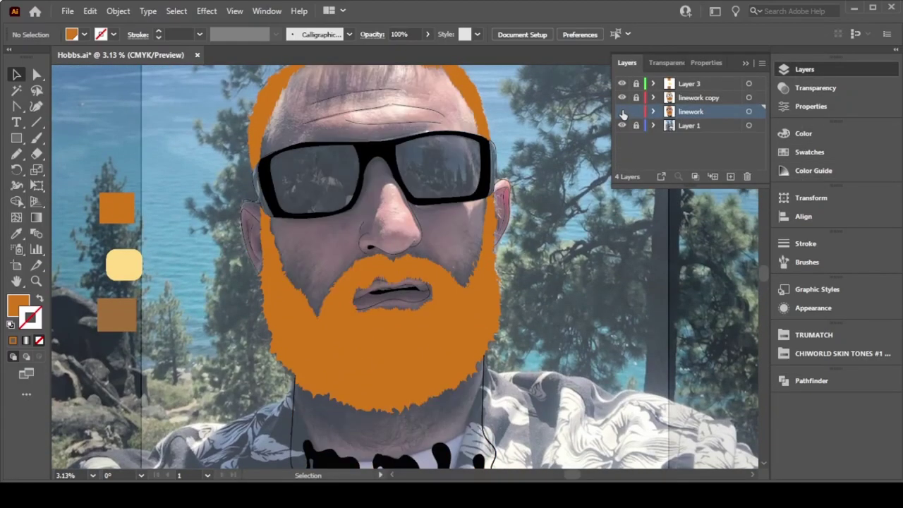
pyautogui.click(622, 111)
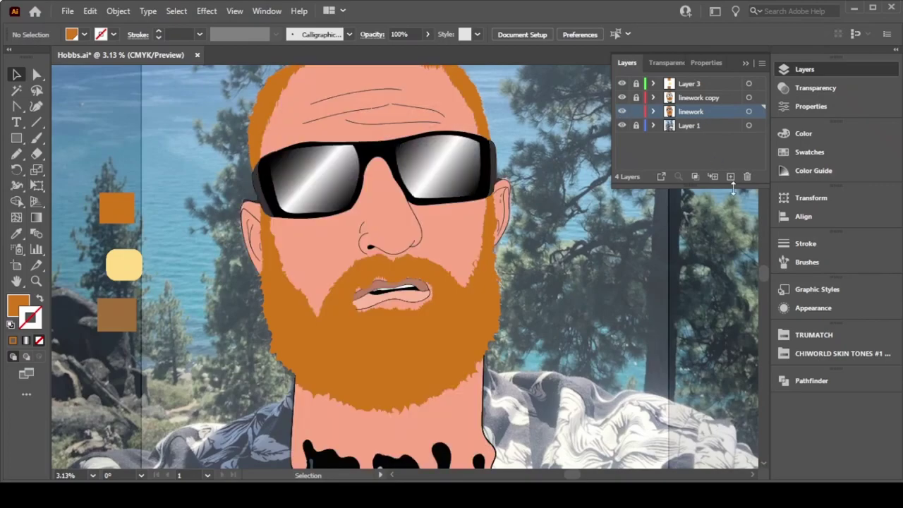
# Step: Add a new Layer 5 above linework and make it the target layer
pyautogui.click(731, 177)
pyautogui.click(690, 127)
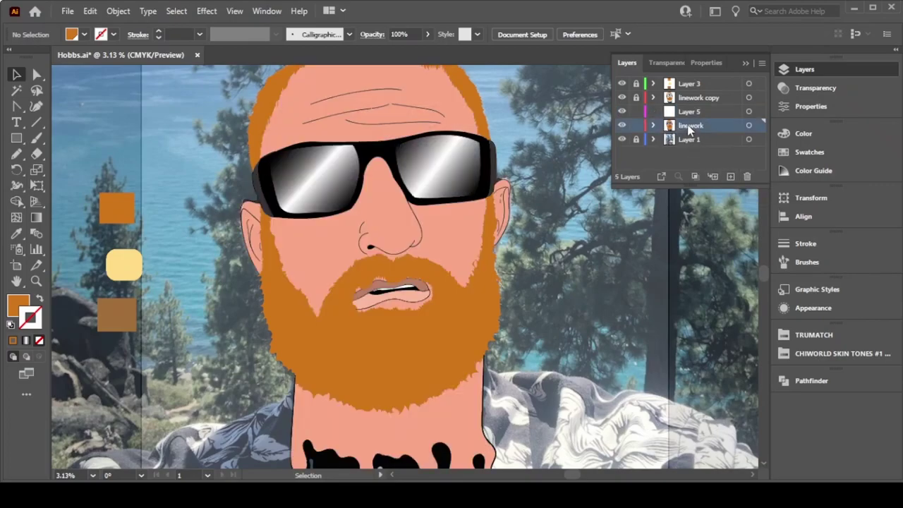
pyautogui.click(690, 100)
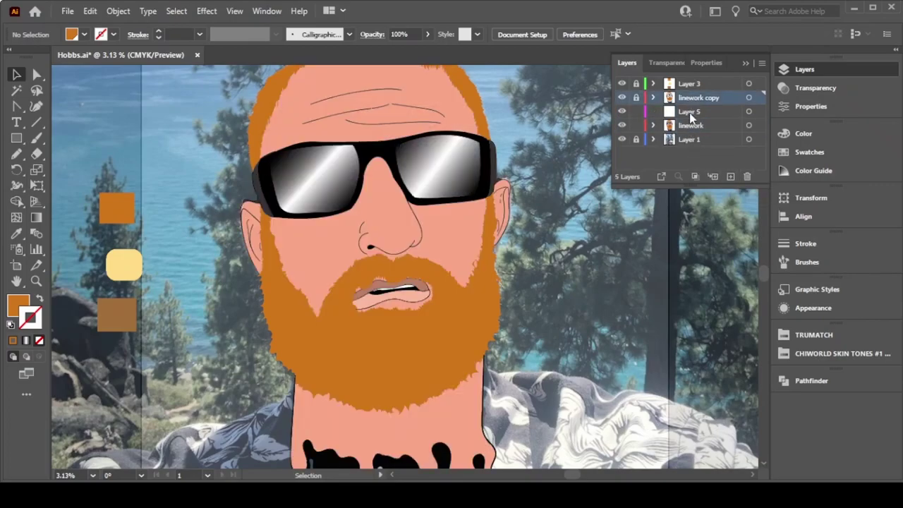
pyautogui.click(690, 113)
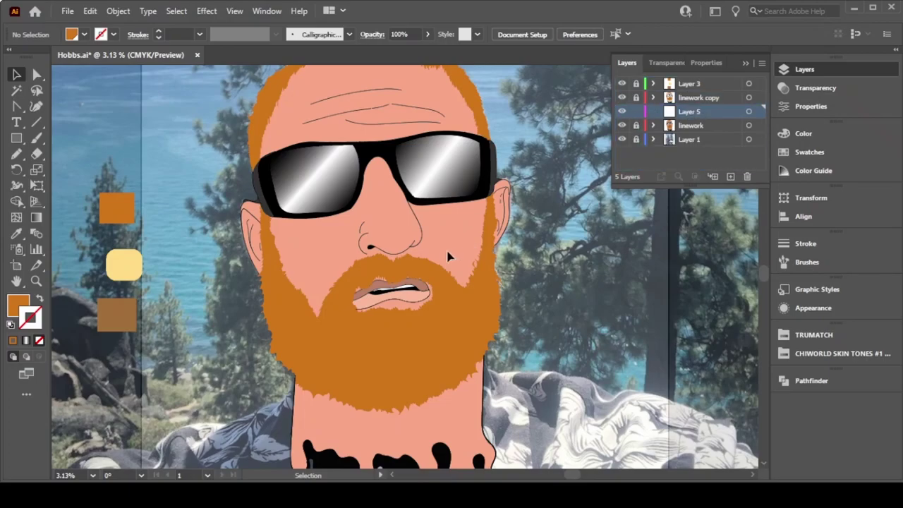
# Step: Eyedropper the brown sample swatch as fill and switch to the Pencil tool
pyautogui.press('i')
pyautogui.click(121, 311)
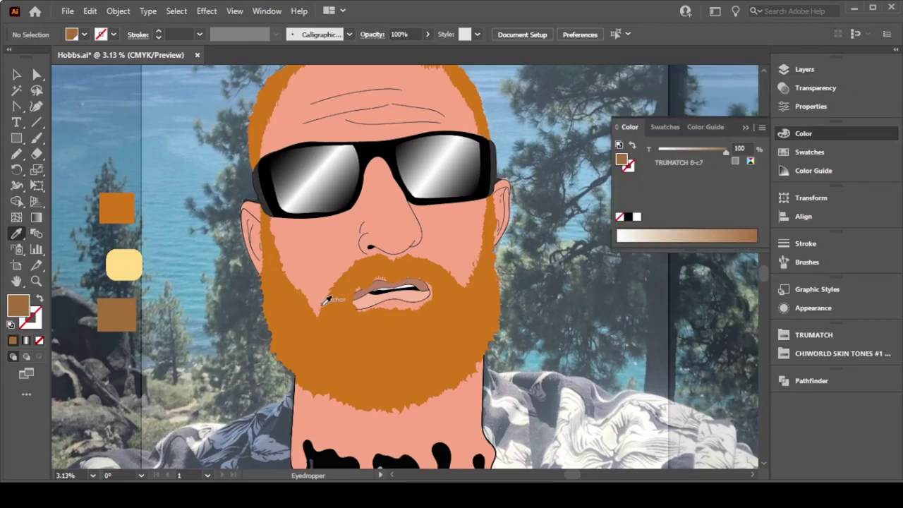
pyautogui.press('b')
pyautogui.press('n')
pyautogui.press('F7')
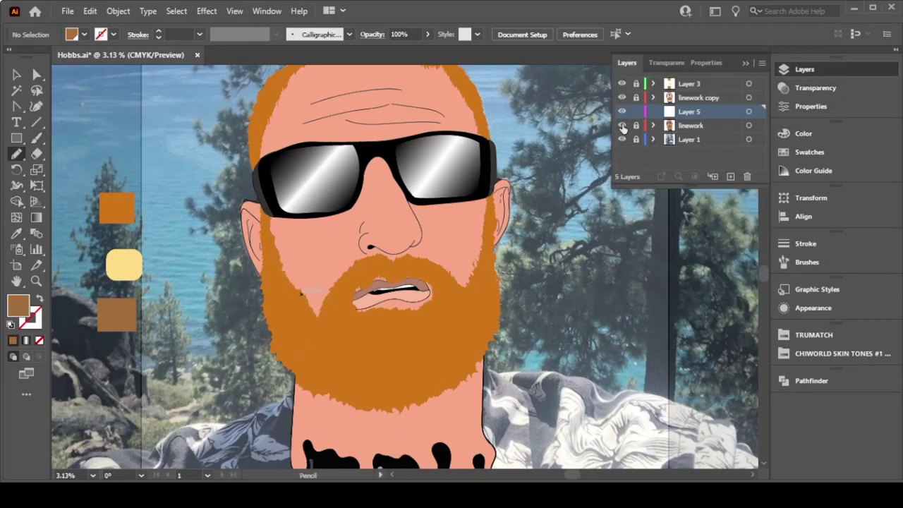
# Step: Check the photo by toggling layer visibility, then draw a brown shadow down the beard's left edge
pyautogui.click(622, 126)
pyautogui.click(622, 125)
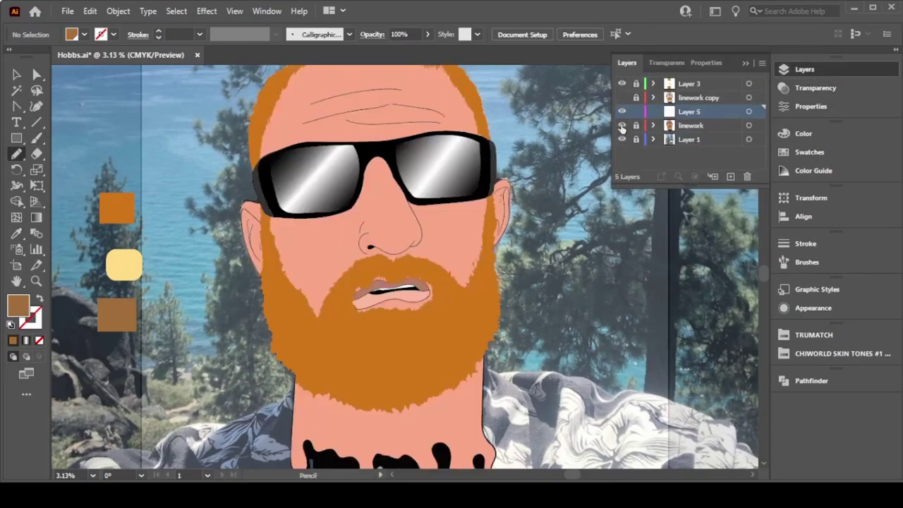
pyautogui.click(622, 98)
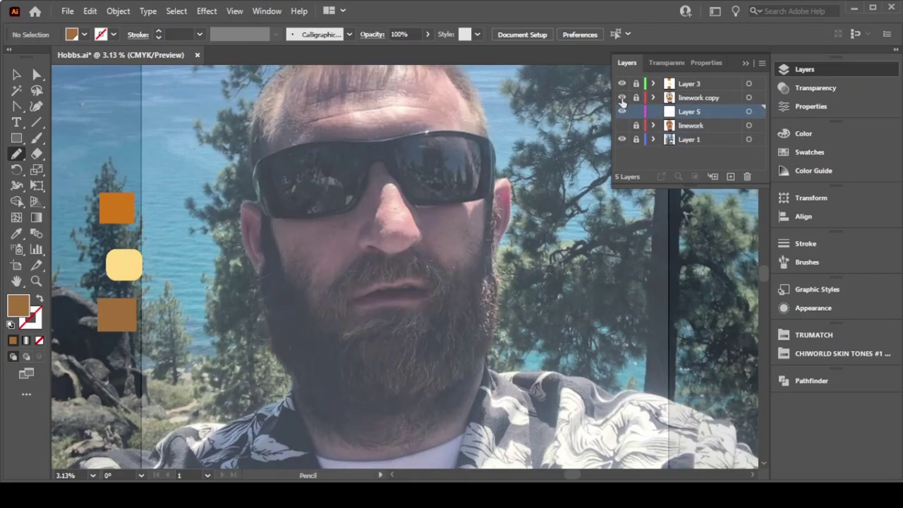
pyautogui.click(621, 125)
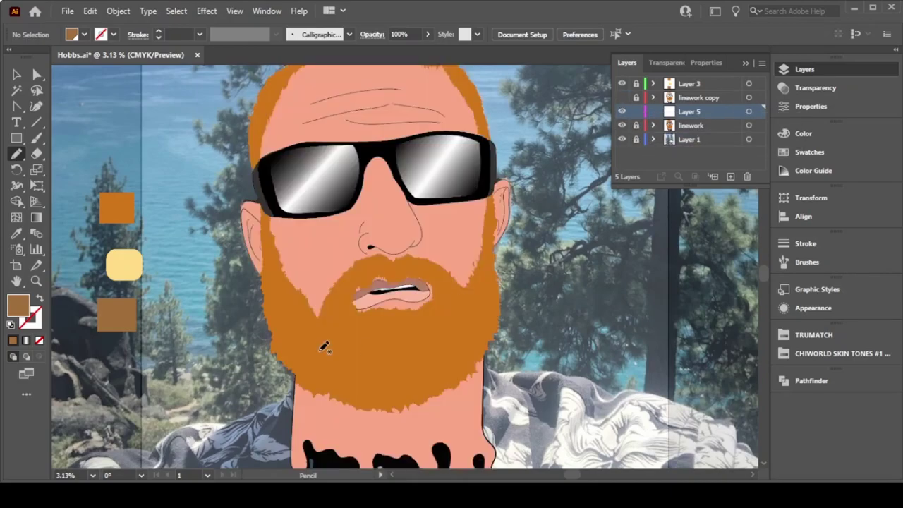
pyautogui.hotkey('ctrl', '=')
pyautogui.hotkey('ctrl', '=')
pyautogui.hotkey('ctrl', '=')
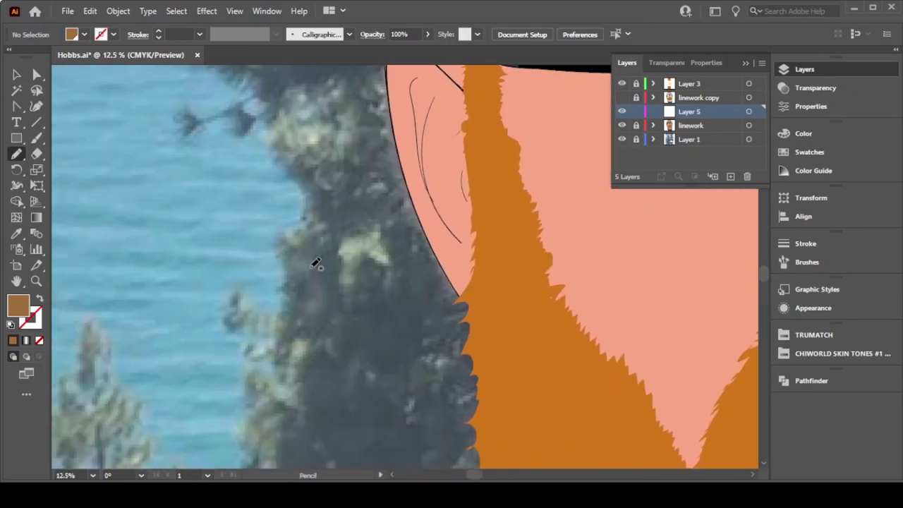
pyautogui.hotkey('ctrl', '-')
pyautogui.hotkey('ctrl', '-')
pyautogui.moveTo(302, 111)
pyautogui.mouseDown()
pyautogui.moveTo(356, 421)
pyautogui.moveTo(284, 123)
pyautogui.mouseUp()
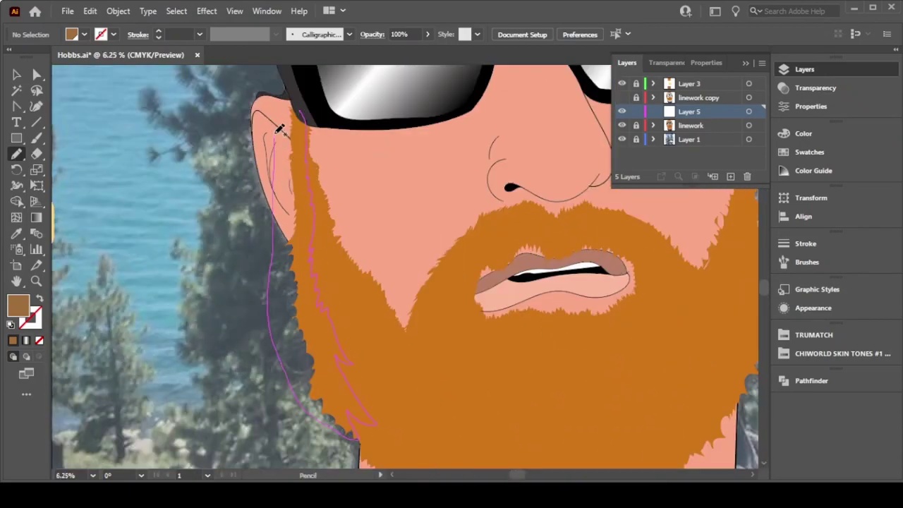
pyautogui.click(621, 111)
pyautogui.click(693, 126)
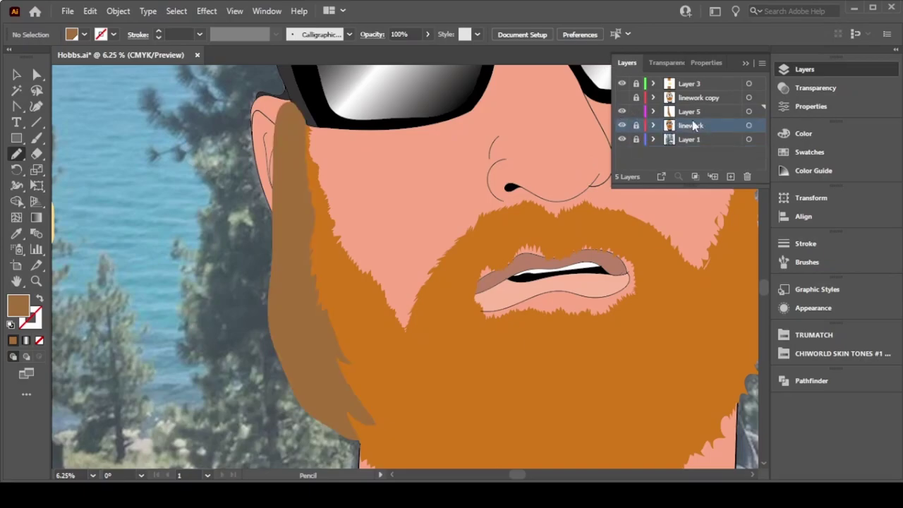
# Step: Draw brown shadow shapes on the cheek, left of the mouth, and along the beard's left edge
pyautogui.moveTo(366, 209); pyautogui.dragTo(401, 230)
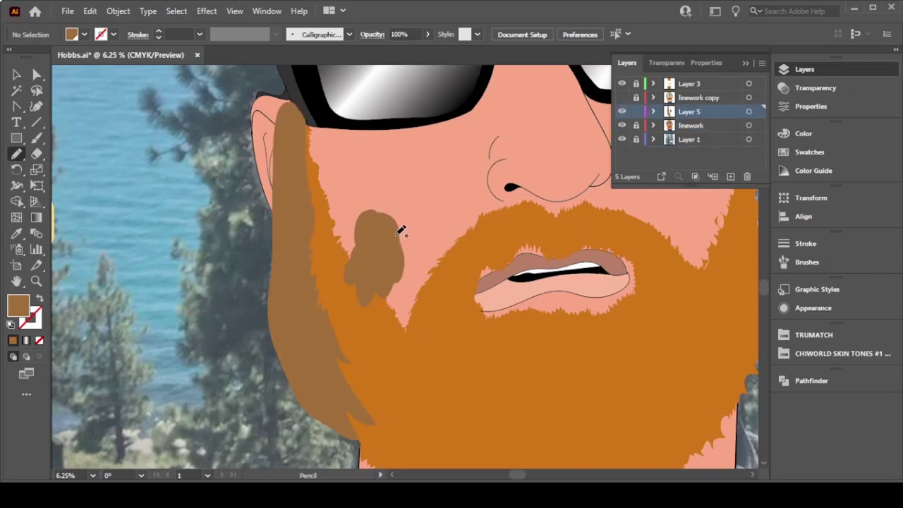
pyautogui.moveTo(462, 289); pyautogui.dragTo(462, 256)
pyautogui.click(687, 125)
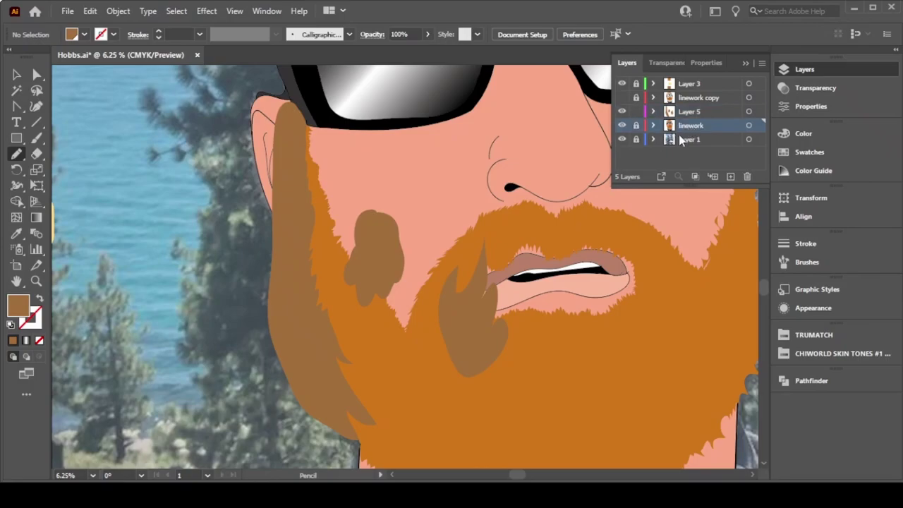
pyautogui.keyDown('alt'); pyautogui.click(621, 111); pyautogui.keyUp('alt')
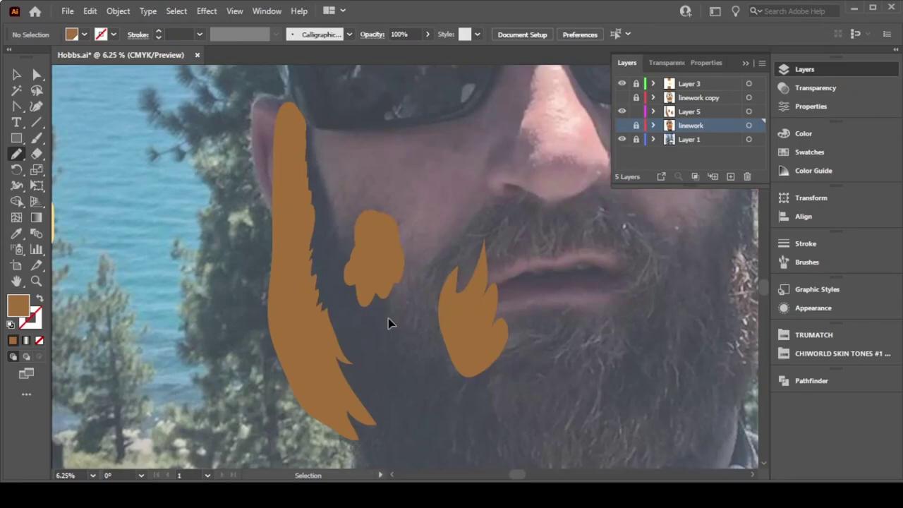
pyautogui.click(621, 111)
pyautogui.click(680, 113)
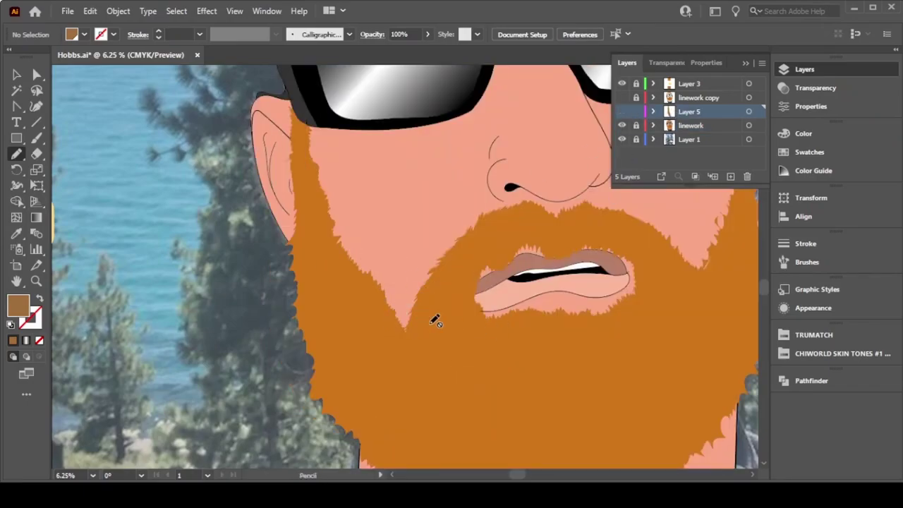
pyautogui.click(622, 111)
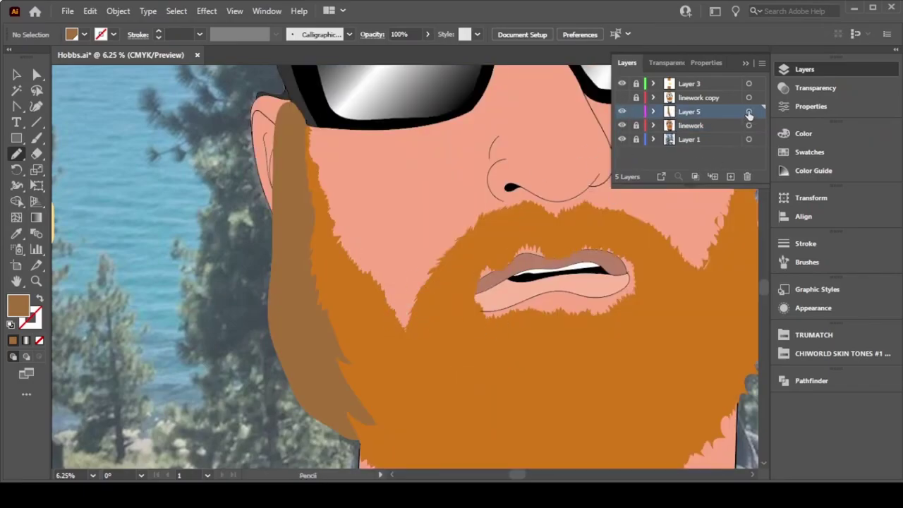
pyautogui.click(622, 125)
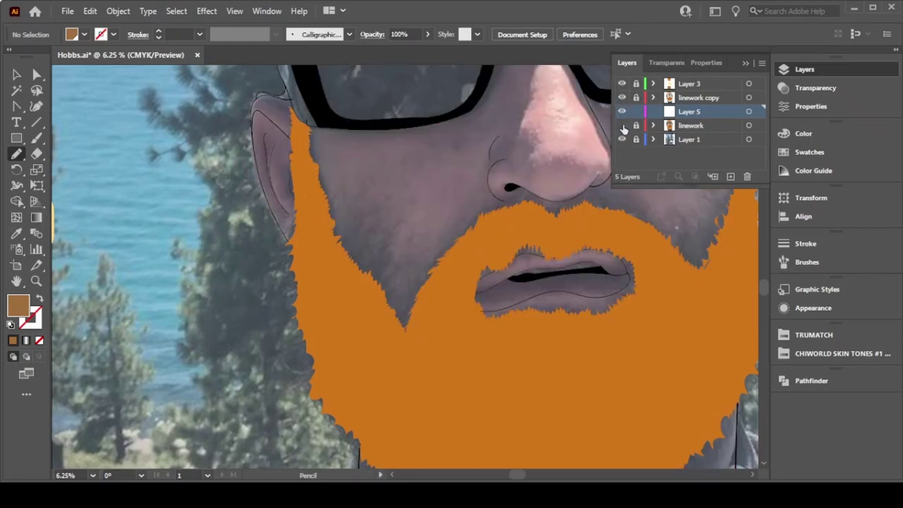
pyautogui.moveTo(304, 176); pyautogui.dragTo(321, 328)
pyautogui.moveTo(358, 433); pyautogui.dragTo(303, 201)
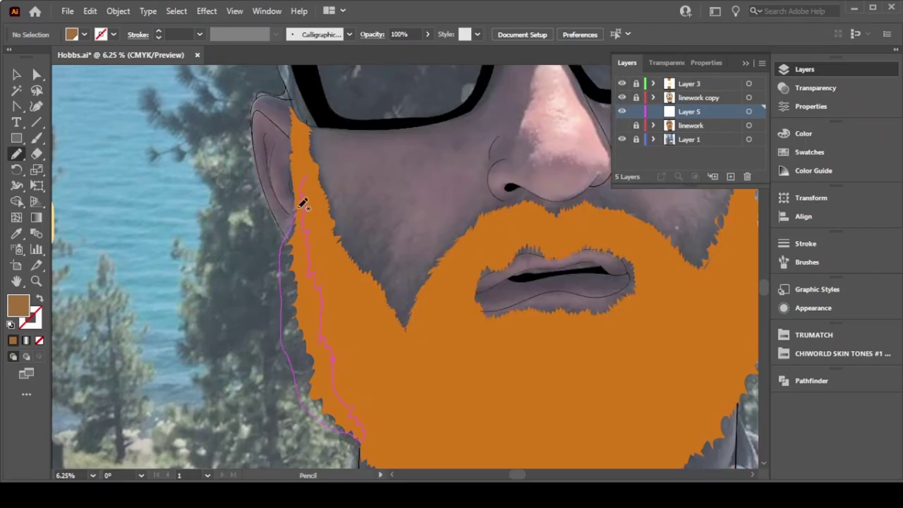
pyautogui.click(621, 111)
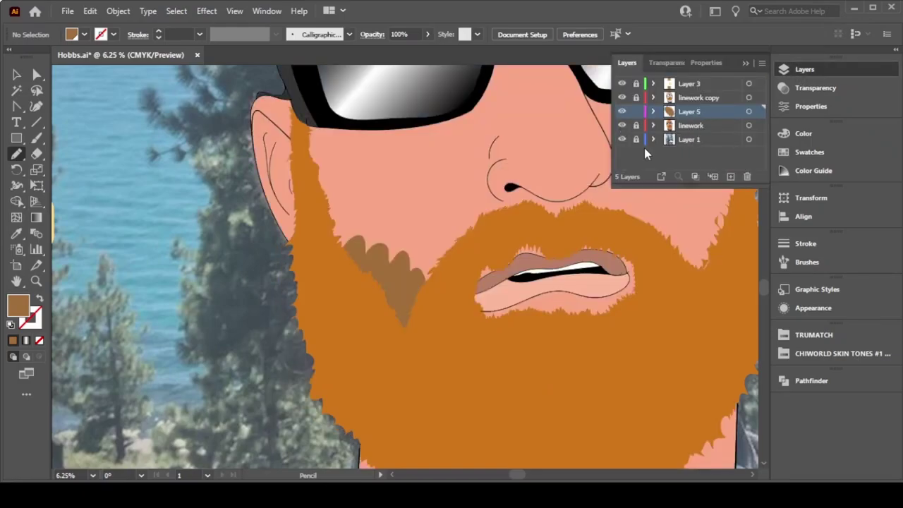
# Step: Rename Layer 5 as the shadow layer and delete its beard shadow shape
pyautogui.click(622, 126)
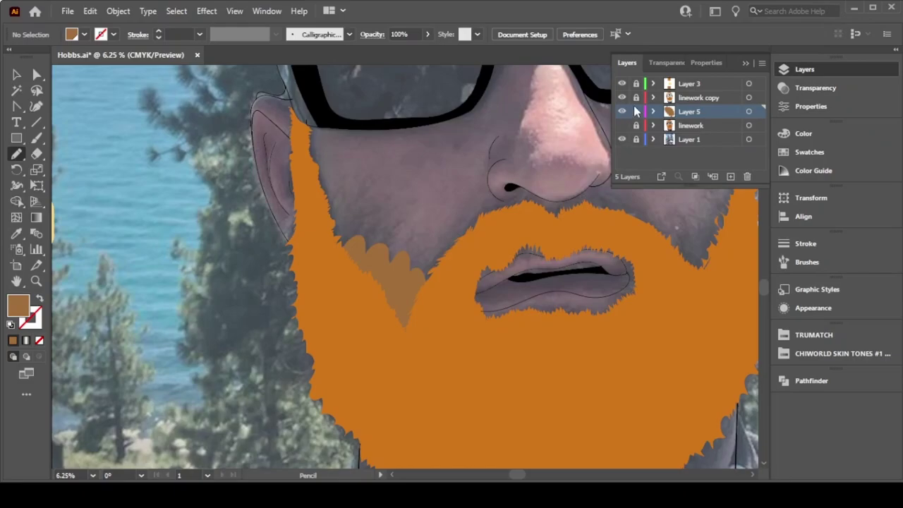
pyautogui.doubleClick(689, 111)
pyautogui.write('st')
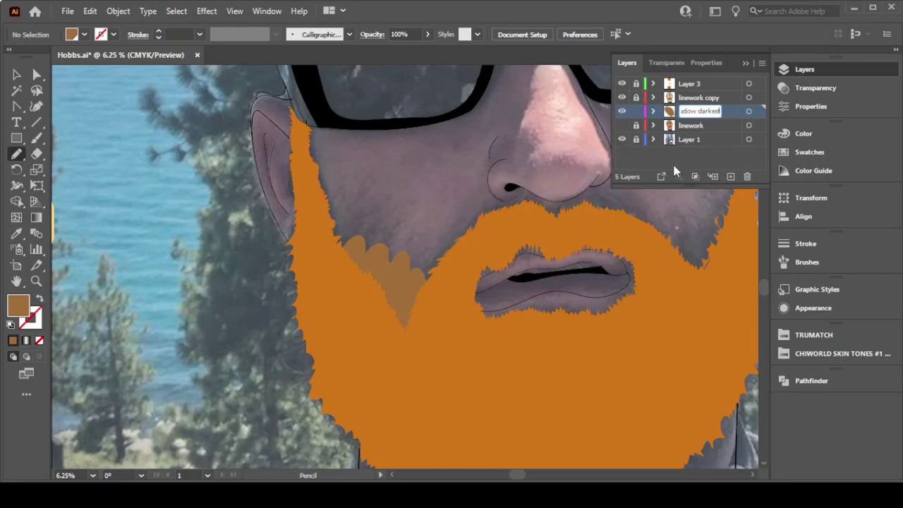
pyautogui.click(673, 167)
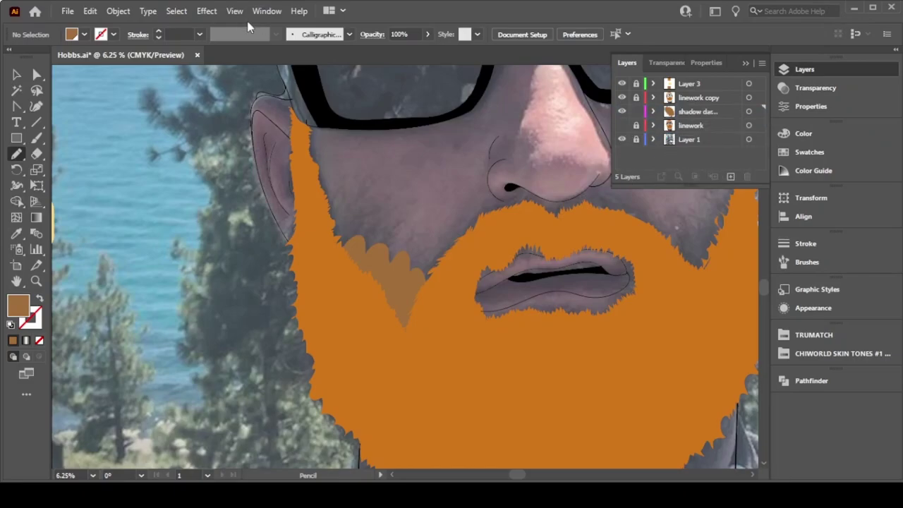
pyautogui.click(749, 111)
pyautogui.press('Delete')
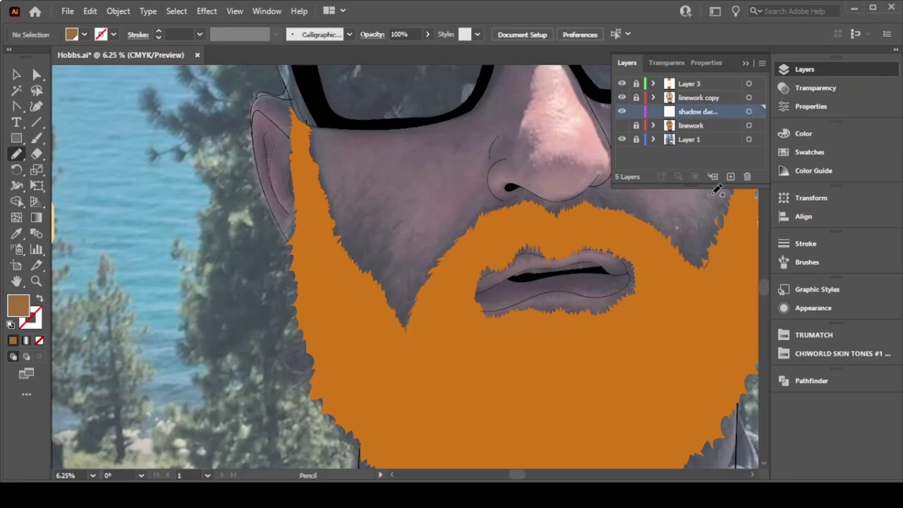
# Step: Sample the portrait's skin colour as the fill with the Eyedropper
pyautogui.scroll(3, 571, 314)
pyautogui.click(839, 353)
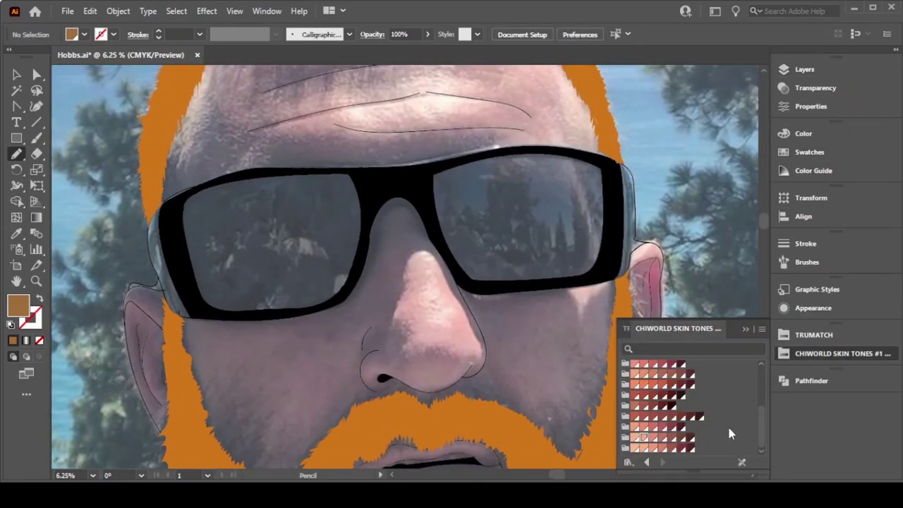
pyautogui.click(804, 69)
pyautogui.click(622, 124)
pyautogui.press('i')
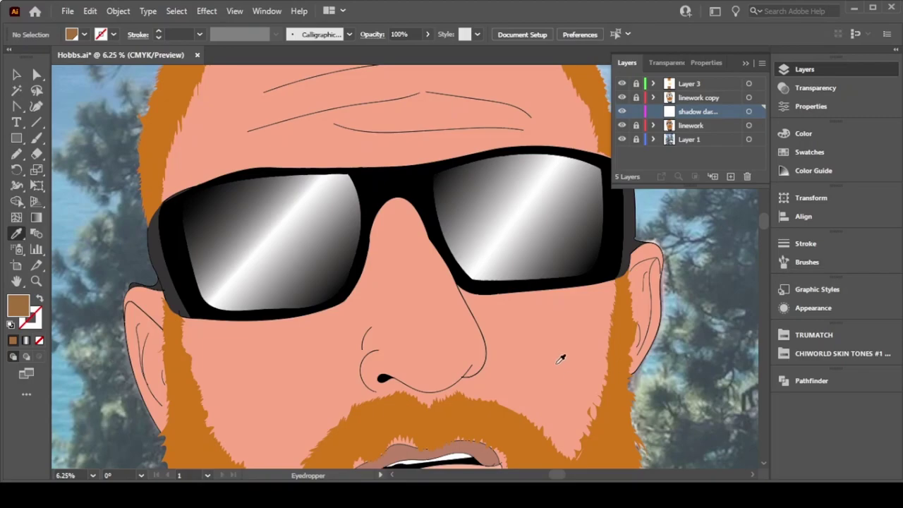
pyautogui.click(558, 360)
# Step: Pick a darker shade of the skin colour from the Color Guide, with the photo showing
pyautogui.moveTo(804, 69); pyautogui.dragTo(816, 88)
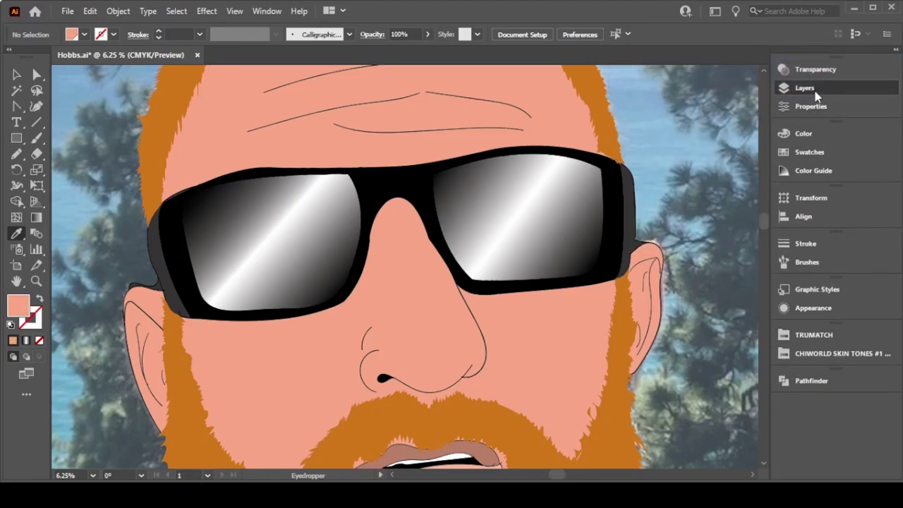
pyautogui.click(816, 84)
pyautogui.click(621, 125)
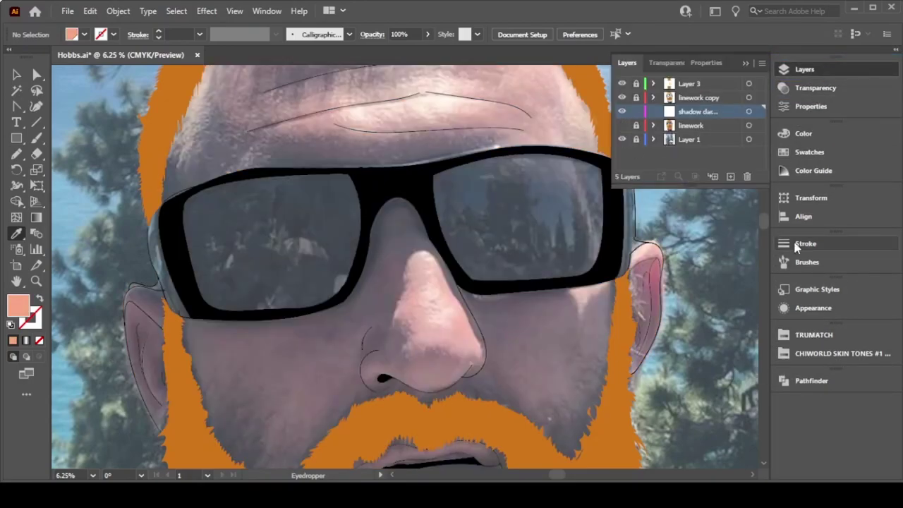
pyautogui.click(804, 70)
pyautogui.click(813, 170)
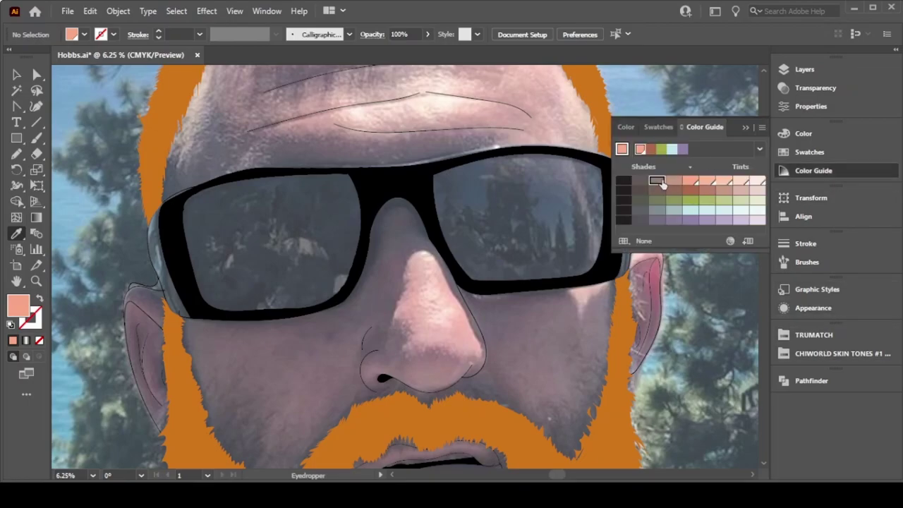
pyautogui.click(656, 182)
pyautogui.press('n')
pyautogui.scroll(5, 242, 151)
pyautogui.hscroll(-3, 317, 240)
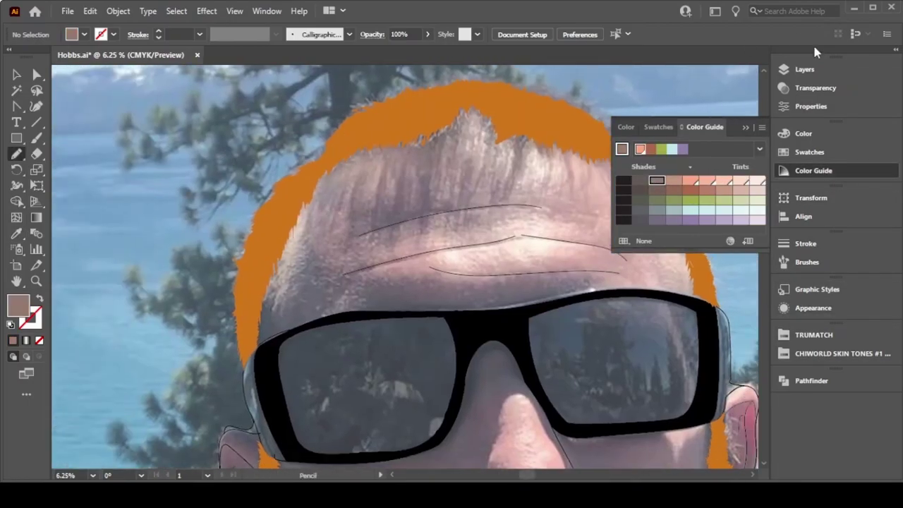
pyautogui.click(804, 69)
# Step: Draw skin-toned shadows from the hairline over the left lens and between the hair strands
pyautogui.moveTo(313, 227)
pyautogui.mouseDown()
pyautogui.moveTo(347, 306)
pyautogui.moveTo(304, 331)
pyautogui.moveTo(275, 310)
pyautogui.moveTo(329, 176)
pyautogui.mouseUp()
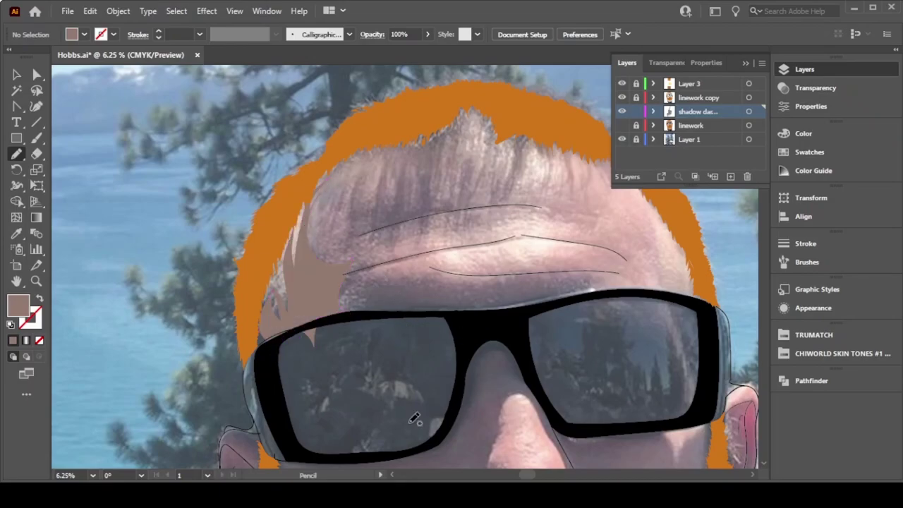
pyautogui.click(622, 139)
pyautogui.moveTo(621, 139); pyautogui.dragTo(621, 125)
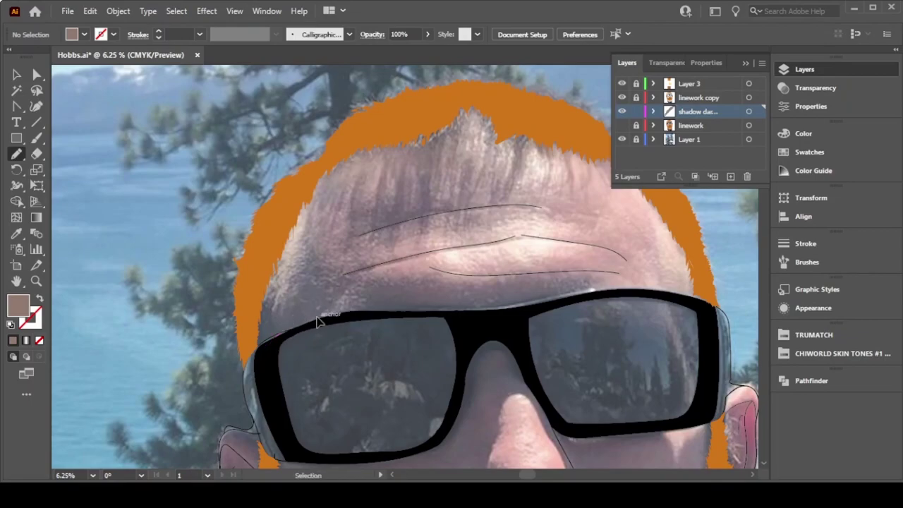
pyautogui.moveTo(266, 267)
pyautogui.mouseDown()
pyautogui.moveTo(285, 303)
pyautogui.moveTo(288, 247)
pyautogui.mouseUp()
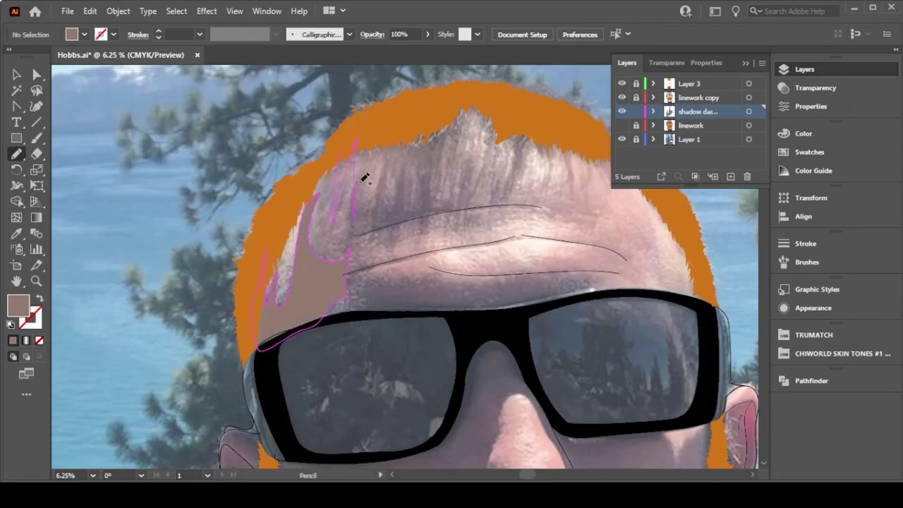
pyautogui.moveTo(364, 178); pyautogui.dragTo(409, 201)
pyautogui.moveTo(457, 125); pyautogui.dragTo(479, 91)
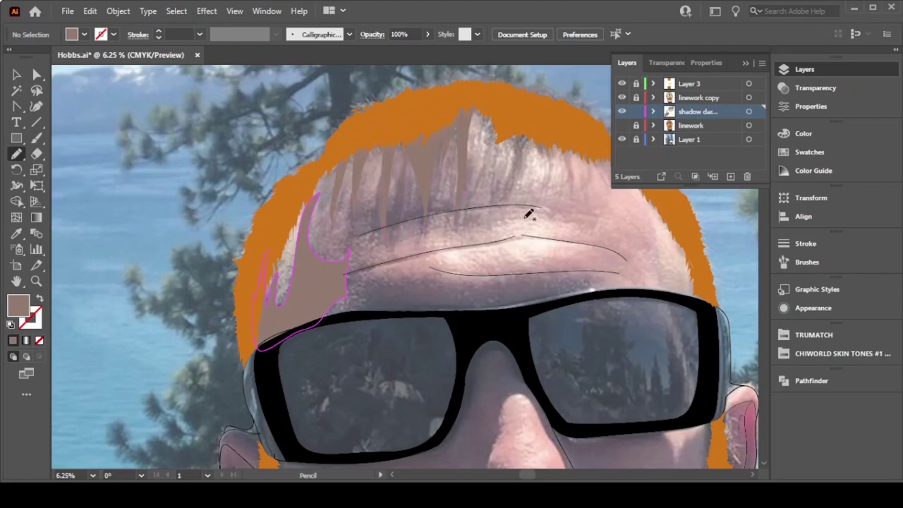
# Step: Trace a shadow shape along the brow just above the sunglasses
pyautogui.hscroll(3, 386, 116)
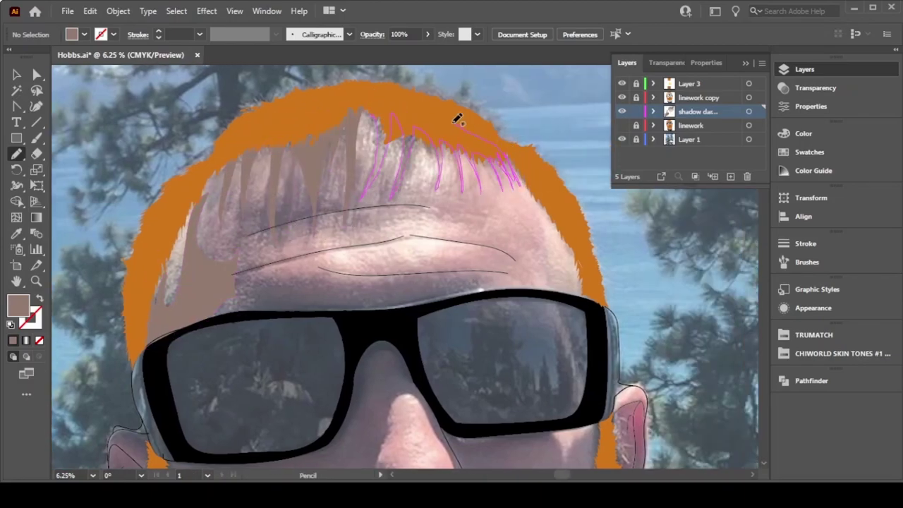
pyautogui.scroll(-3, 459, 314)
pyautogui.moveTo(254, 160); pyautogui.dragTo(328, 180)
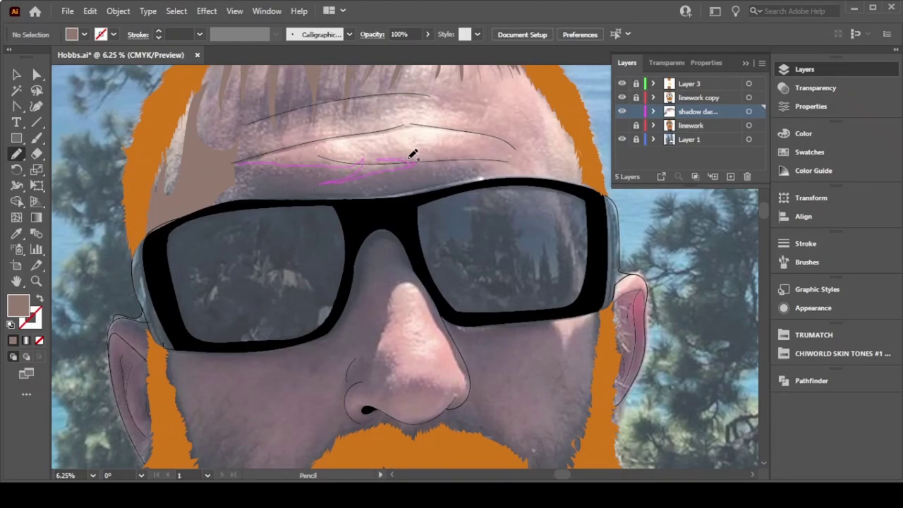
pyautogui.moveTo(457, 182)
pyautogui.mouseDown()
pyautogui.moveTo(237, 163)
pyautogui.moveTo(305, 104)
pyautogui.moveTo(296, 137)
pyautogui.mouseUp()
pyautogui.scroll(4, 226, 321)
pyautogui.scroll(-3, 263, 117)
pyautogui.scroll(-4, 292, 208)
pyautogui.scroll(10, 296, 207)
pyautogui.scroll(-9, 443, 259)
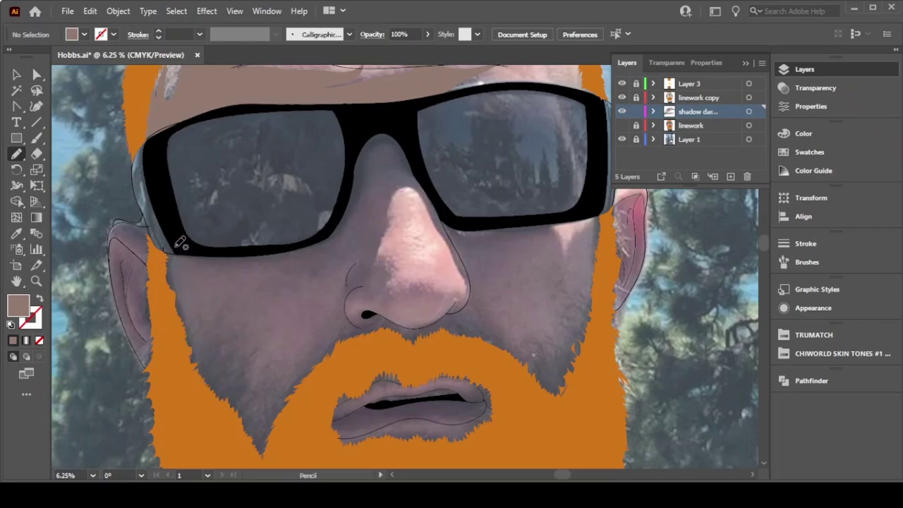
# Step: Draw shadow shapes down the left cheek, beside the nostril and up the nose bridge
pyautogui.moveTo(171, 250); pyautogui.dragTo(270, 455)
pyautogui.moveTo(368, 337); pyautogui.dragTo(175, 248)
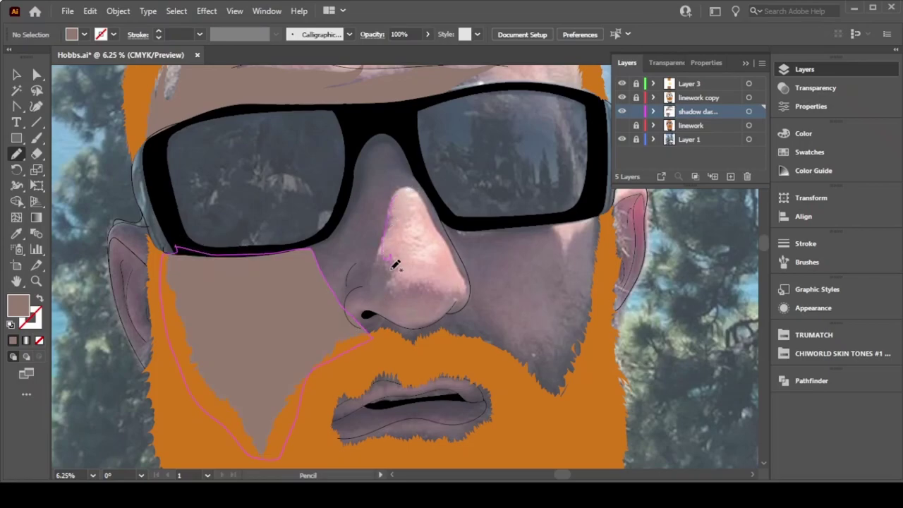
pyautogui.moveTo(393, 266); pyautogui.dragTo(385, 290)
pyautogui.moveTo(433, 310)
pyautogui.mouseDown()
pyautogui.moveTo(394, 186)
pyautogui.moveTo(379, 243)
pyautogui.mouseUp()
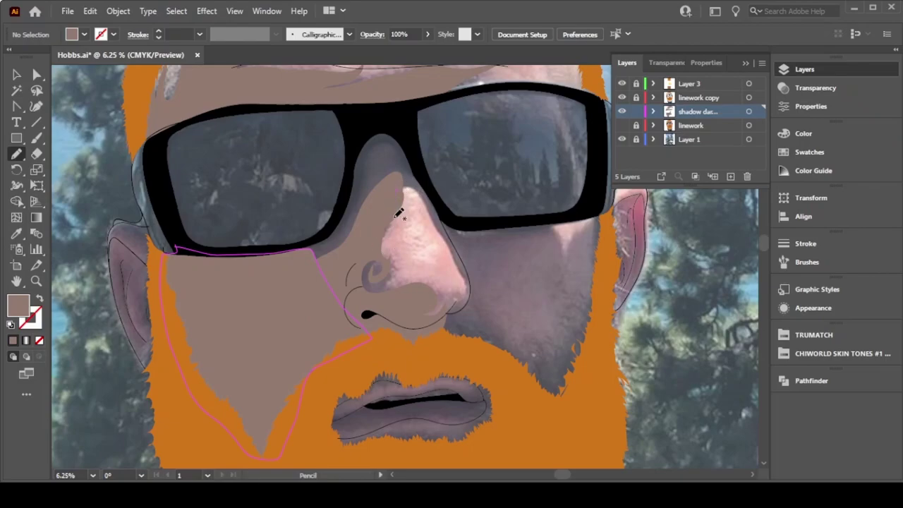
pyautogui.moveTo(302, 248)
pyautogui.mouseDown()
pyautogui.moveTo(396, 126)
pyautogui.moveTo(411, 189)
pyautogui.moveTo(381, 209)
pyautogui.mouseUp()
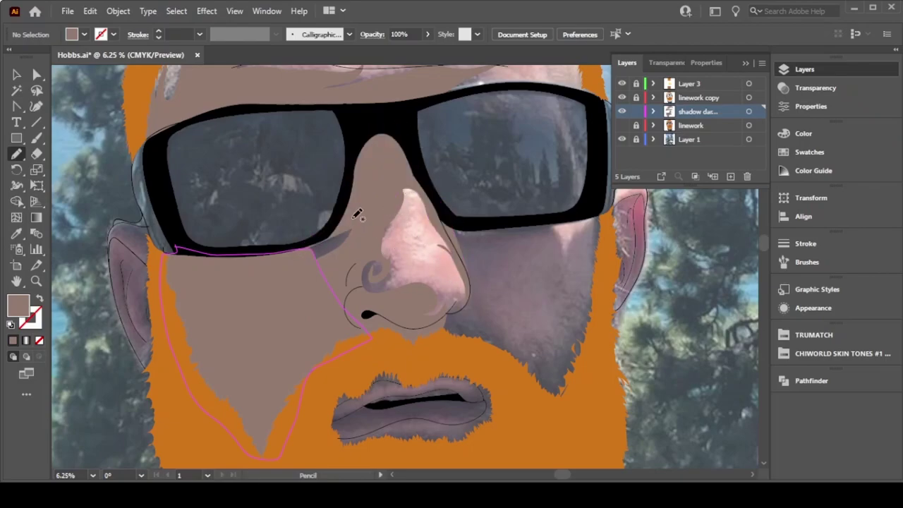
# Step: Add a right-cheek shadow shape and show the linework layer to preview the shading
pyautogui.moveTo(540, 227); pyautogui.dragTo(579, 232)
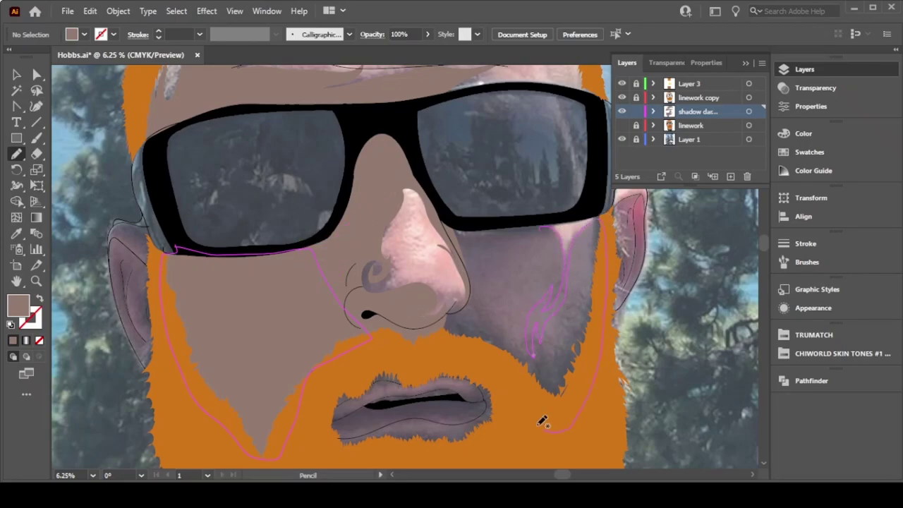
pyautogui.moveTo(579, 231); pyautogui.dragTo(487, 246)
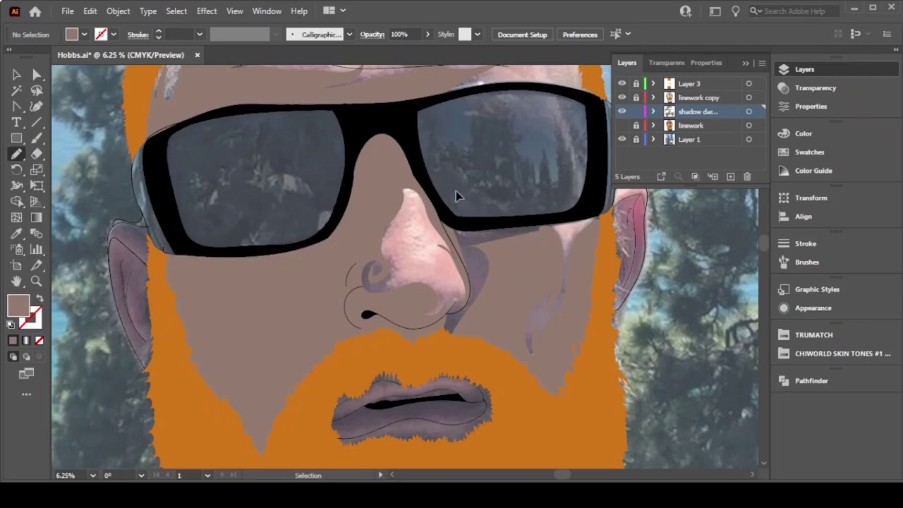
pyautogui.scroll(-3, 538, 306)
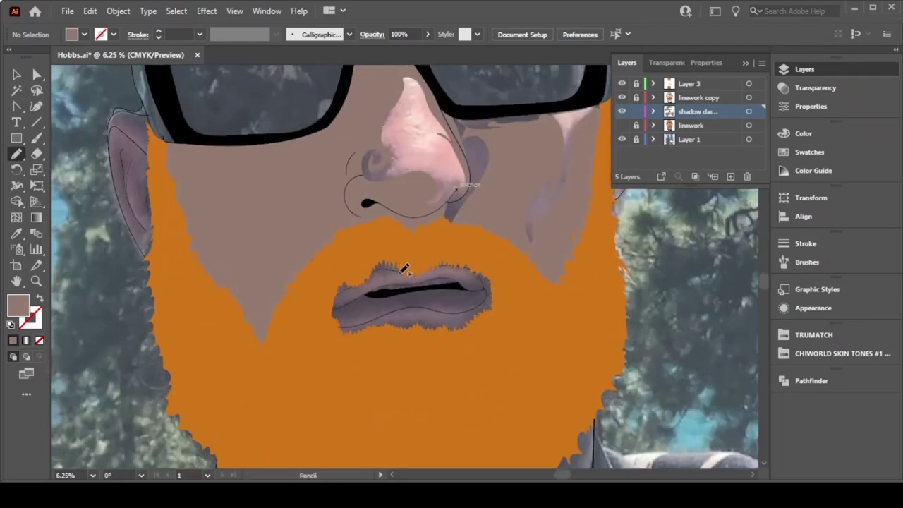
pyautogui.click(621, 125)
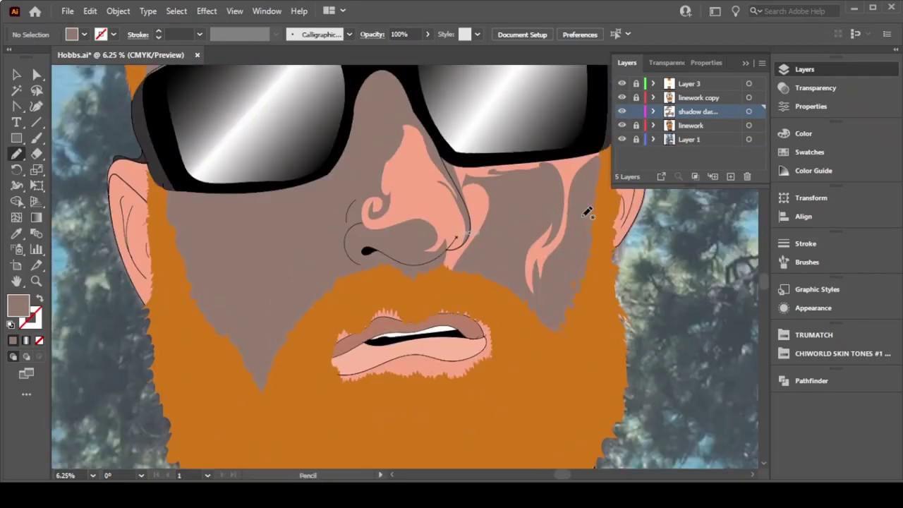
pyautogui.scroll(-3, 295, 421)
pyautogui.scroll(-3, 295, 421)
# Step: Hide the reference and linework layers and pencil-trace shadows along the upper lip and lips' right edge
pyautogui.click(622, 125)
pyautogui.click(621, 139)
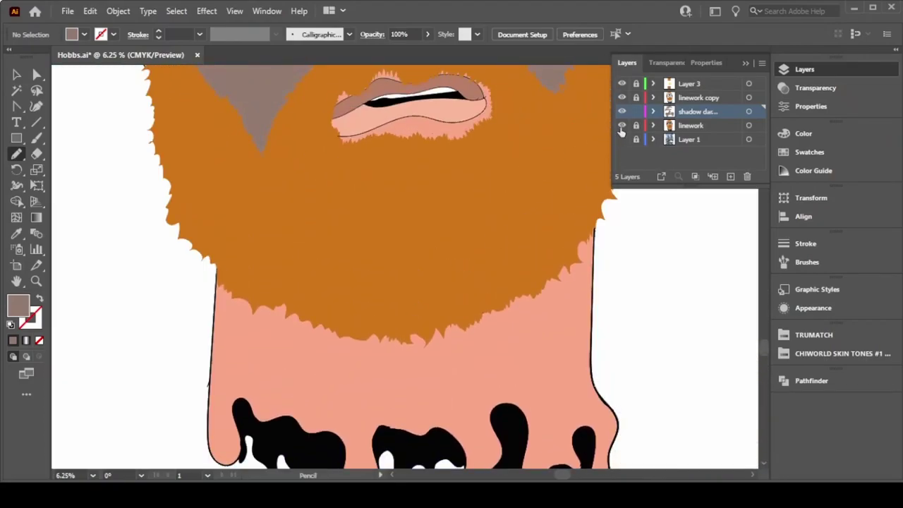
pyautogui.scroll(1, 478, 80)
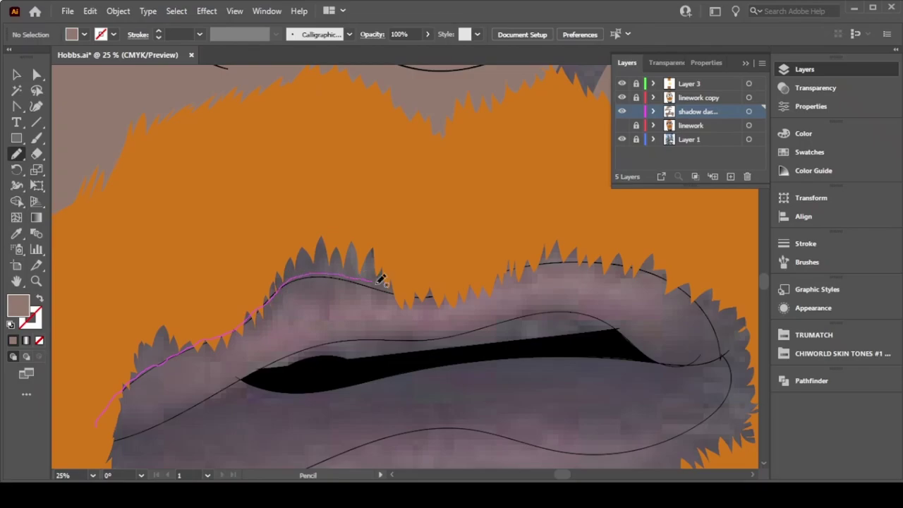
pyautogui.moveTo(125, 388); pyautogui.dragTo(316, 273)
pyautogui.moveTo(394, 290); pyautogui.dragTo(130, 390)
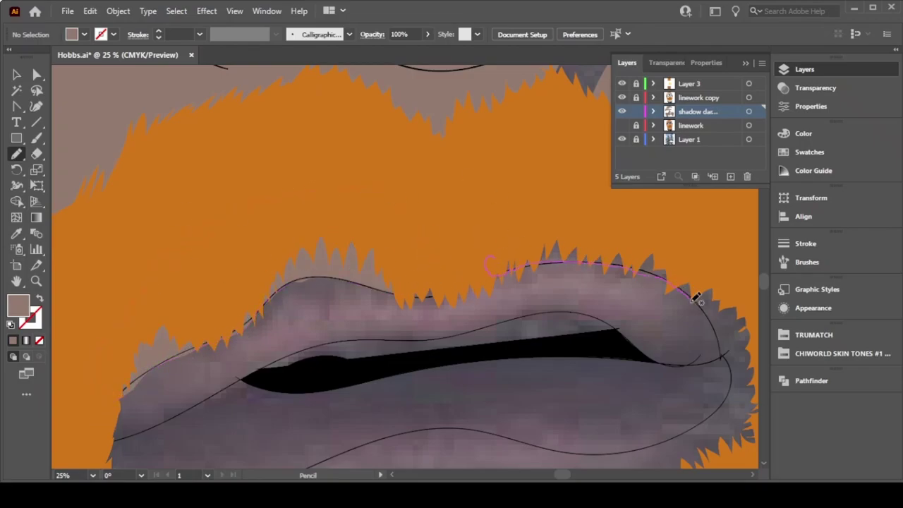
pyautogui.moveTo(697, 296)
pyautogui.mouseDown()
pyautogui.moveTo(730, 367)
pyautogui.moveTo(546, 232)
pyautogui.moveTo(298, 397)
pyautogui.mouseUp()
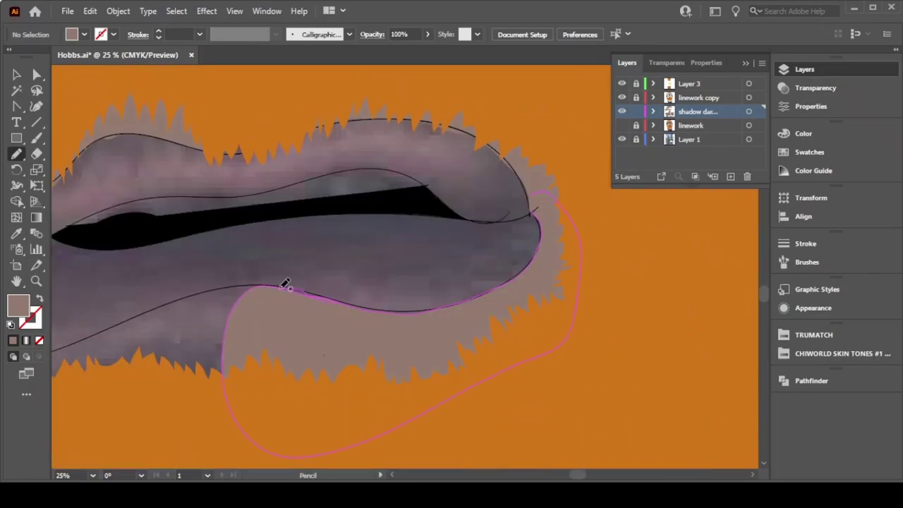
pyautogui.moveTo(282, 286); pyautogui.dragTo(71, 381)
# Step: Outline a shadow shape around the chin under the beard
pyautogui.hscroll(-5, 428, 383)
pyautogui.moveTo(254, 356); pyautogui.dragTo(324, 363)
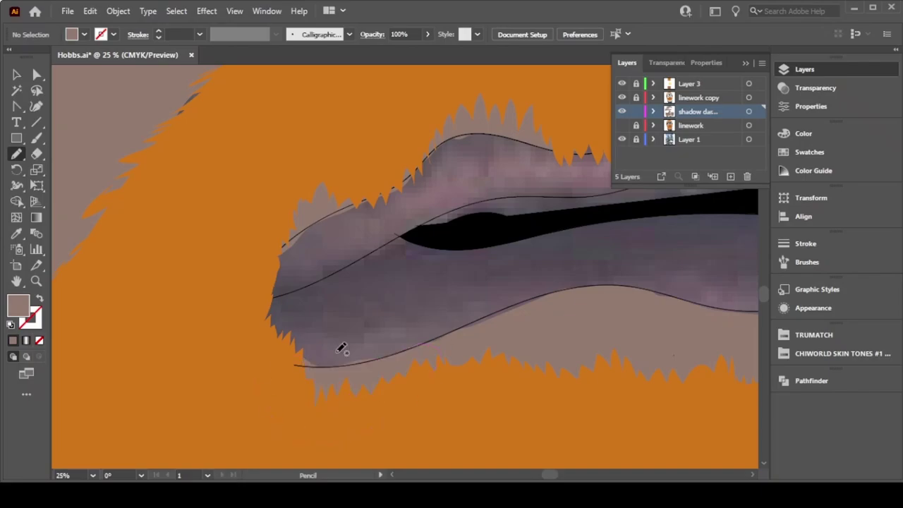
pyautogui.scroll(-1, 350, 363)
pyautogui.scroll(-5, 350, 363)
pyautogui.scroll(-2, 515, 289)
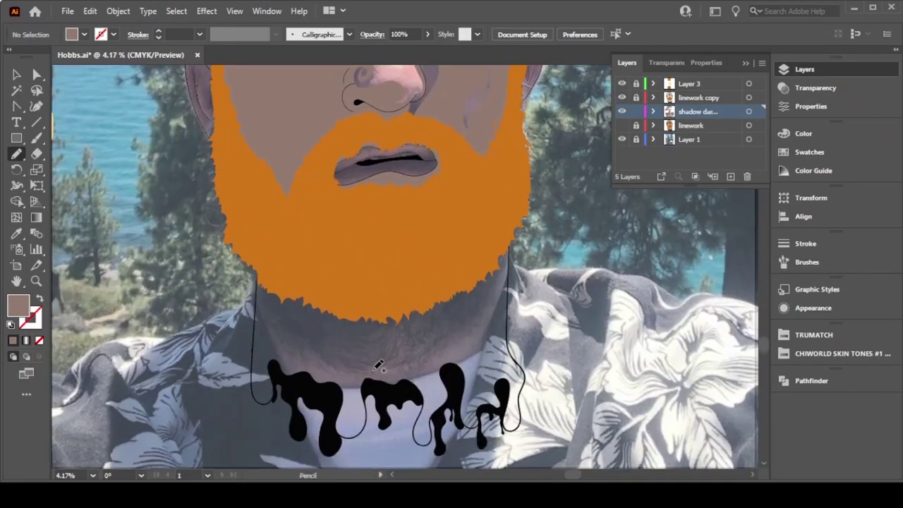
pyautogui.moveTo(264, 286)
pyautogui.mouseDown()
pyautogui.moveTo(400, 331)
pyautogui.moveTo(506, 248)
pyautogui.mouseUp()
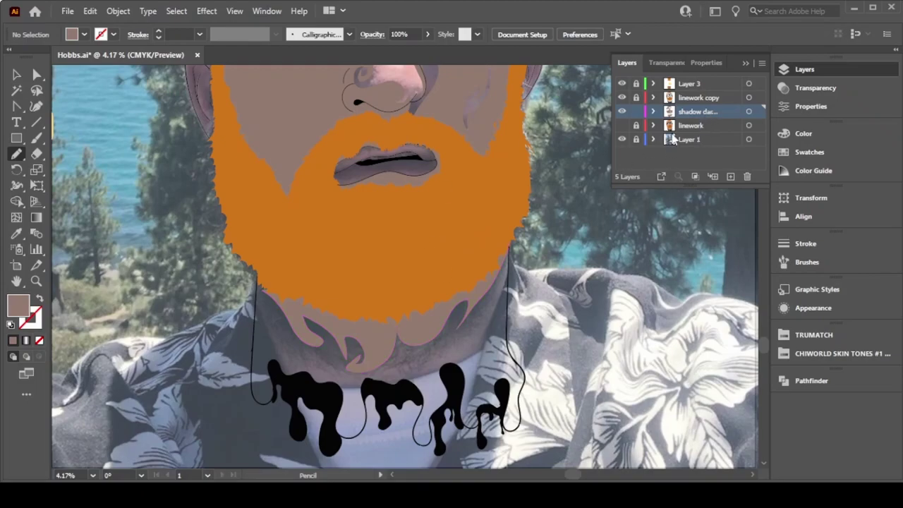
# Step: Sample the salmon skin colour and draw a highlight stroke on the left cheek in the linework layer
pyautogui.click(622, 125)
pyautogui.scroll(5, 289, 270)
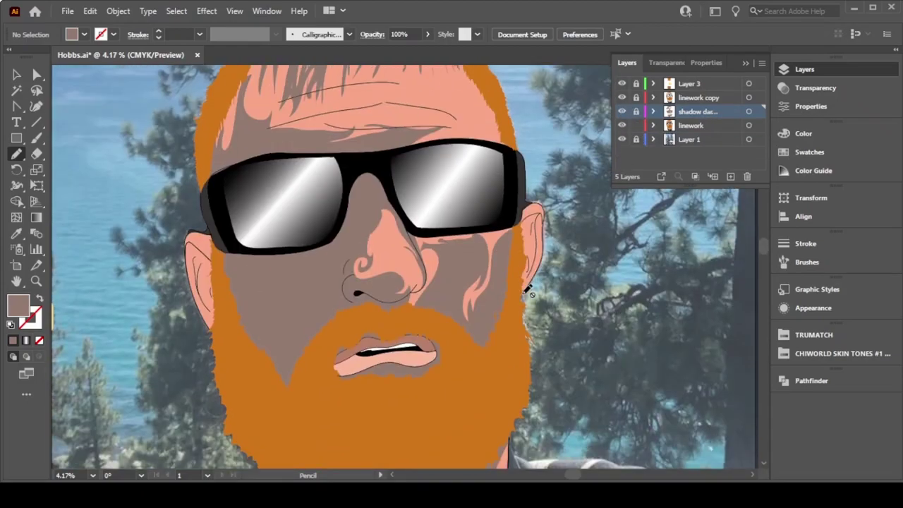
pyautogui.press('i')
pyautogui.click(285, 303)
pyautogui.press('n')
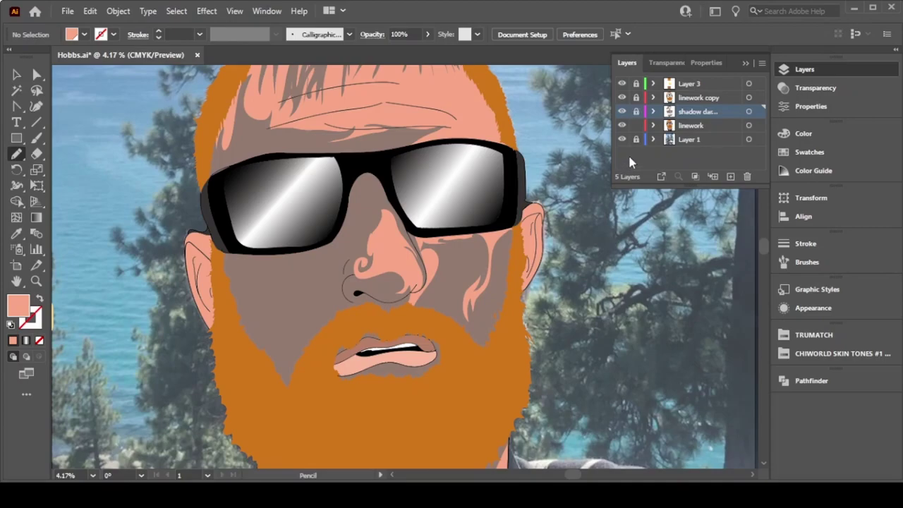
pyautogui.click(690, 125)
pyautogui.moveTo(278, 249)
pyautogui.mouseDown()
pyautogui.moveTo(295, 262)
pyautogui.moveTo(326, 241)
pyautogui.mouseUp()
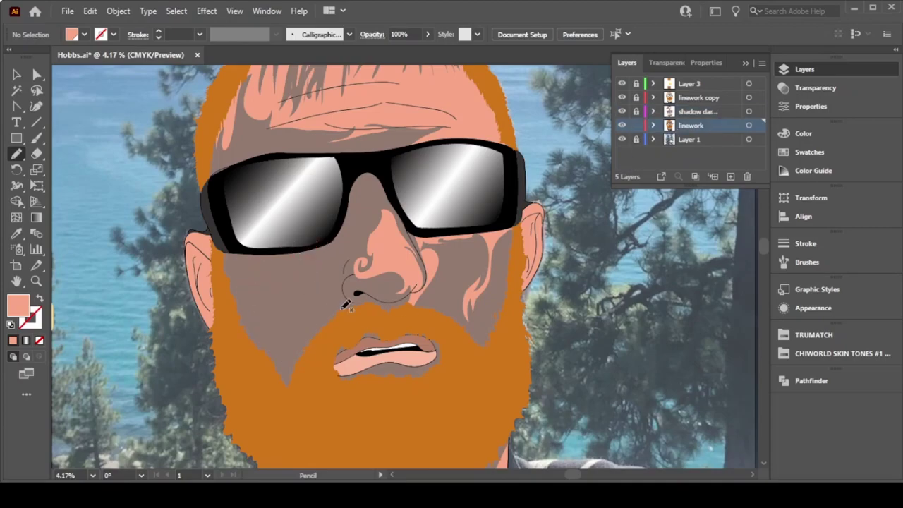
# Step: Unlock the linework layer, hide the shadow layer, and cut the left-cheek highlight strokes
pyautogui.click(636, 125)
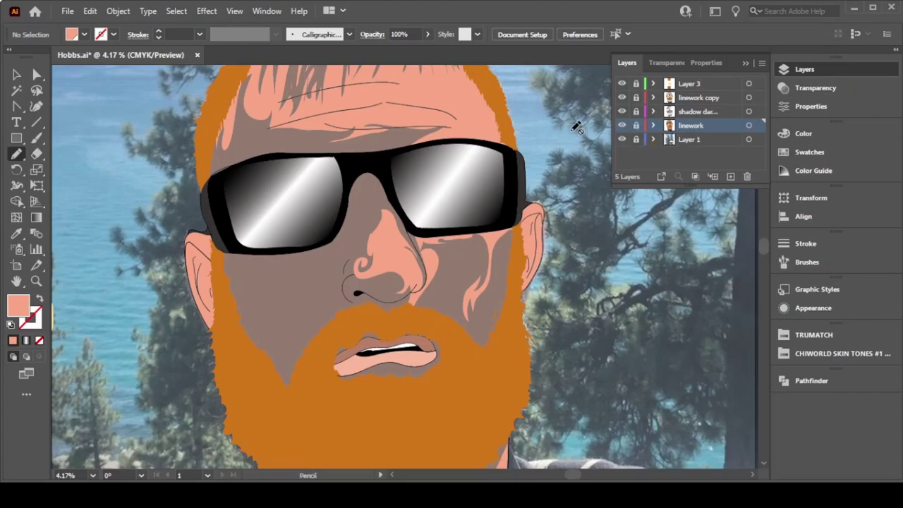
pyautogui.click(621, 111)
pyautogui.press('v')
pyautogui.click(321, 257)
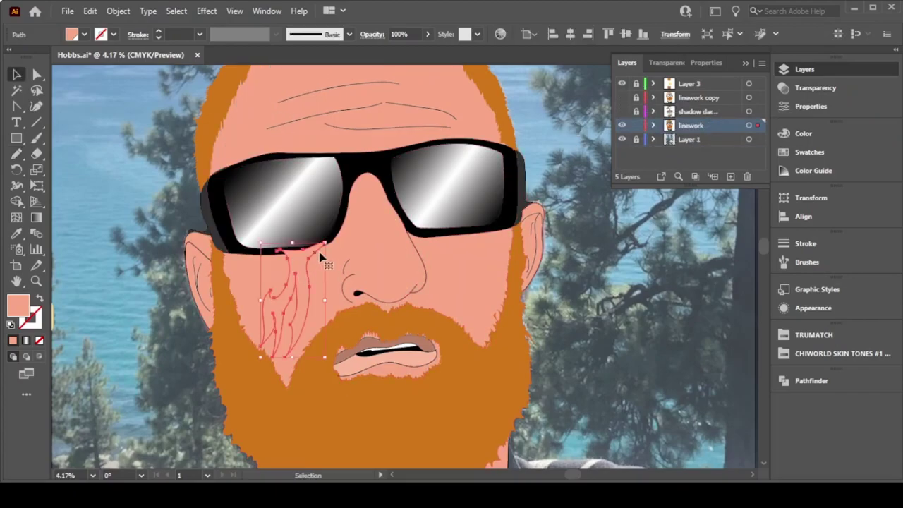
pyautogui.press('Delete')
# Step: Paste the cheek highlight into the linework layer, accepting the locked-layer warning
pyautogui.click(622, 125)
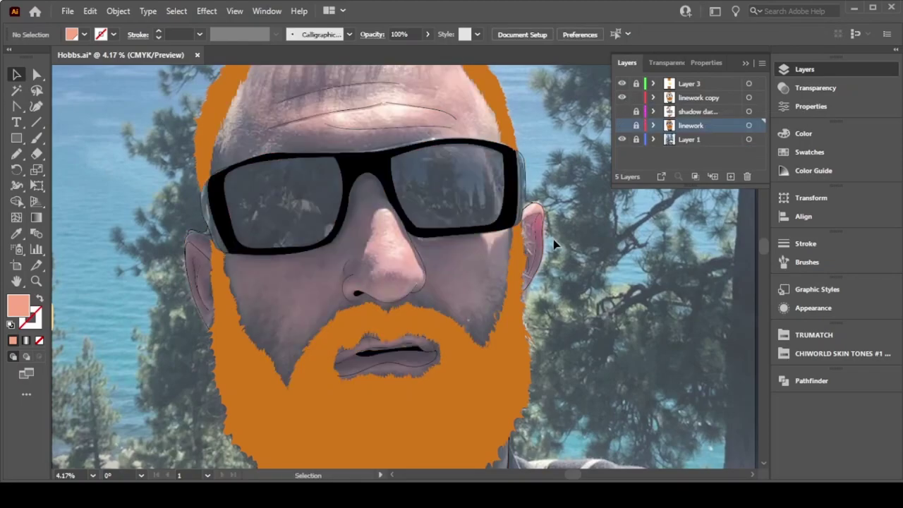
pyautogui.click(621, 125)
pyautogui.click(622, 112)
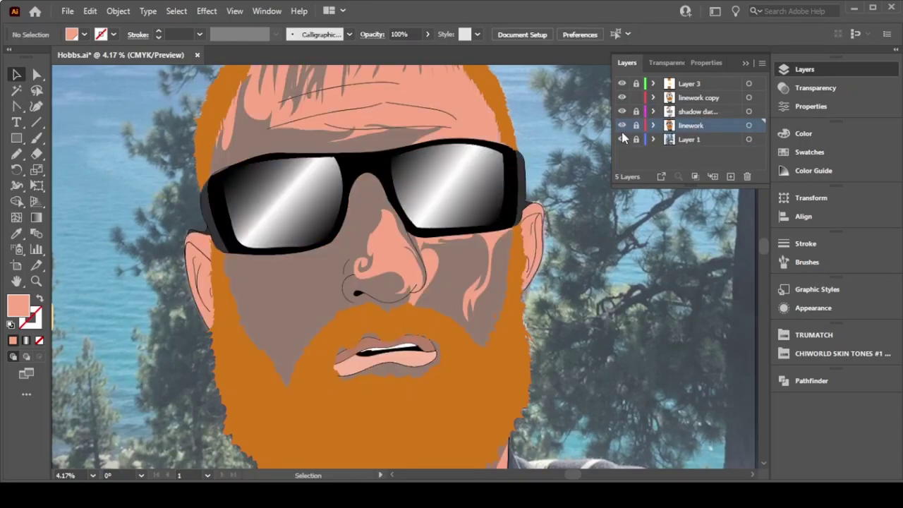
pyautogui.hotkey('ctrl', 'v')
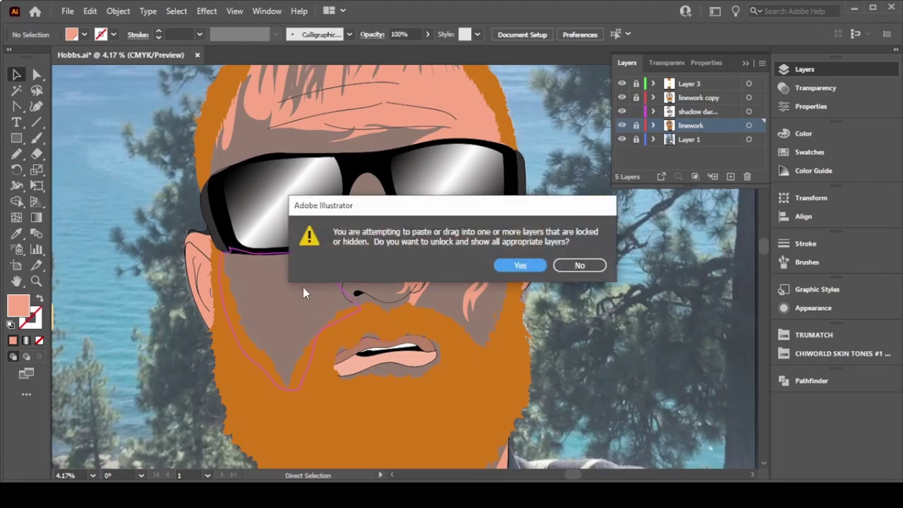
pyautogui.click(534, 266)
# Step: Isolate the cheek highlight path, then check the shading under the left lens
pyautogui.doubleClick(265, 297)
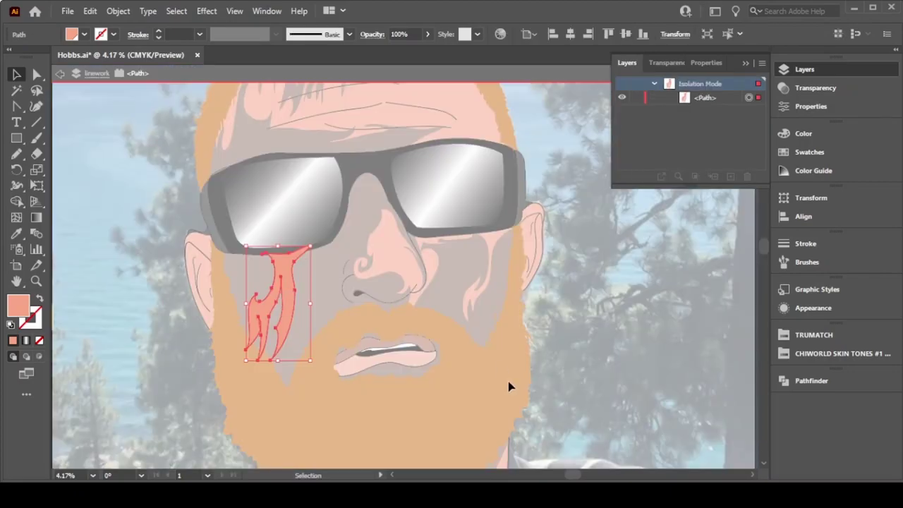
pyautogui.click(403, 373)
pyautogui.click(59, 76)
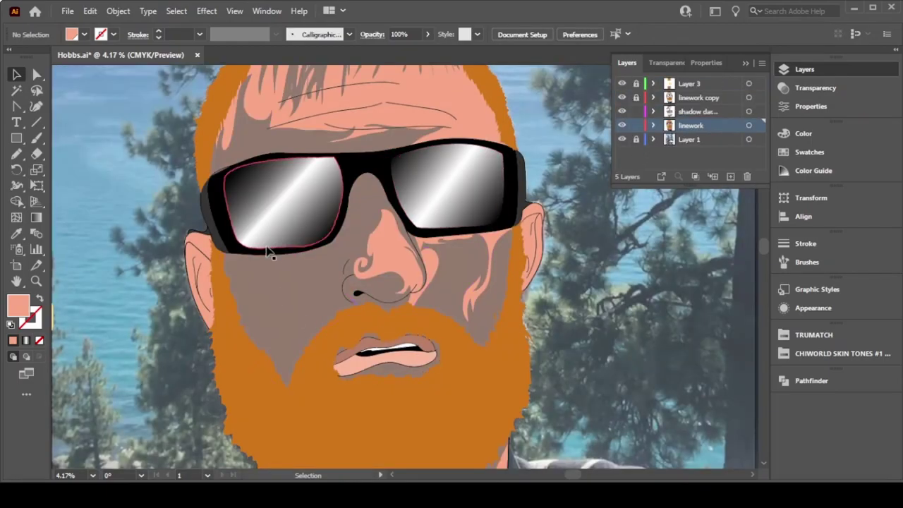
pyautogui.click(303, 252)
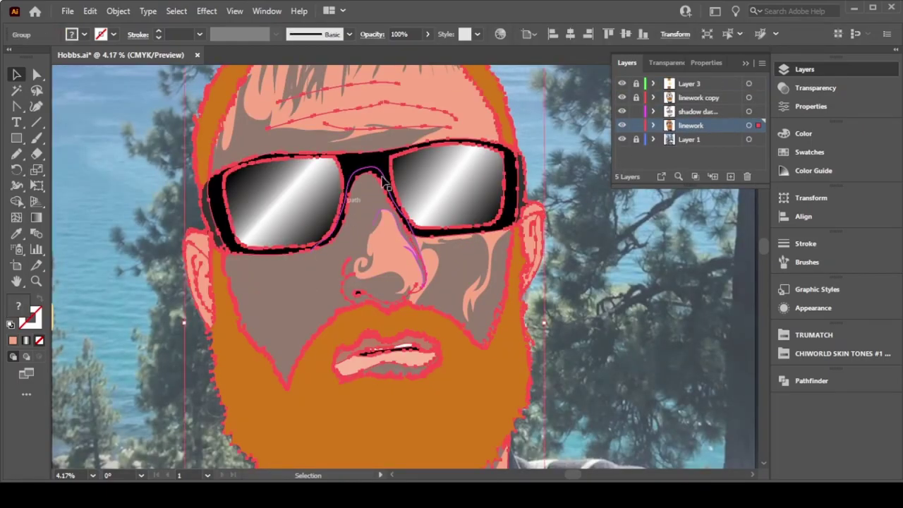
pyautogui.click(135, 338)
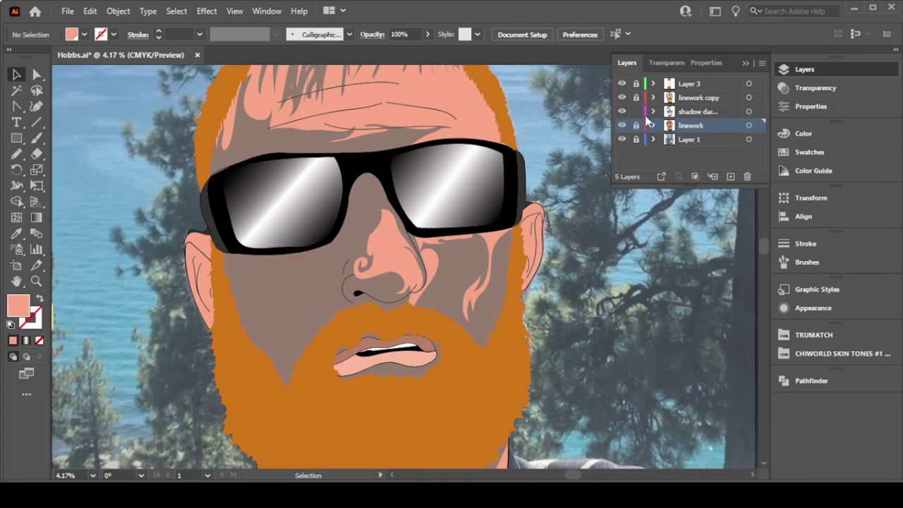
# Step: Zoom out and toggle layer visibility to compare the shading and flat colours against the photo
pyautogui.hotkey('ctrl', '-')
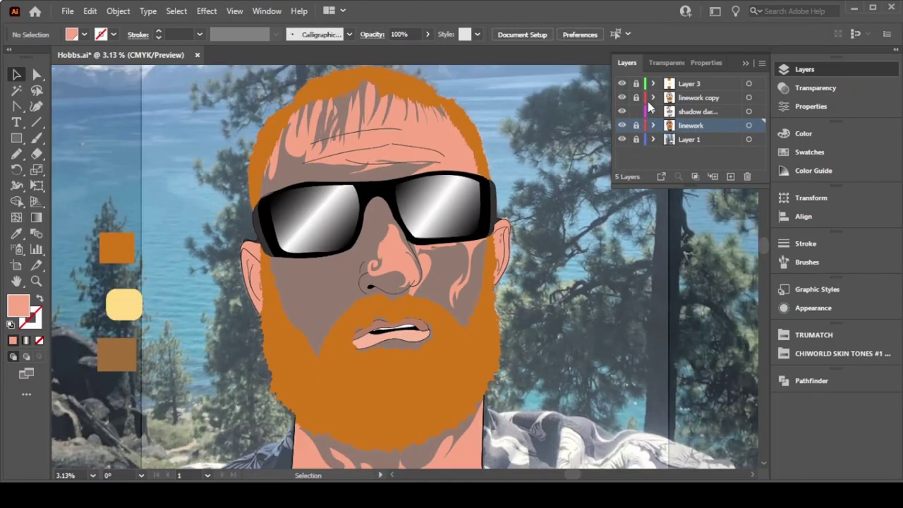
pyautogui.click(621, 83)
pyautogui.click(621, 139)
pyautogui.click(621, 112)
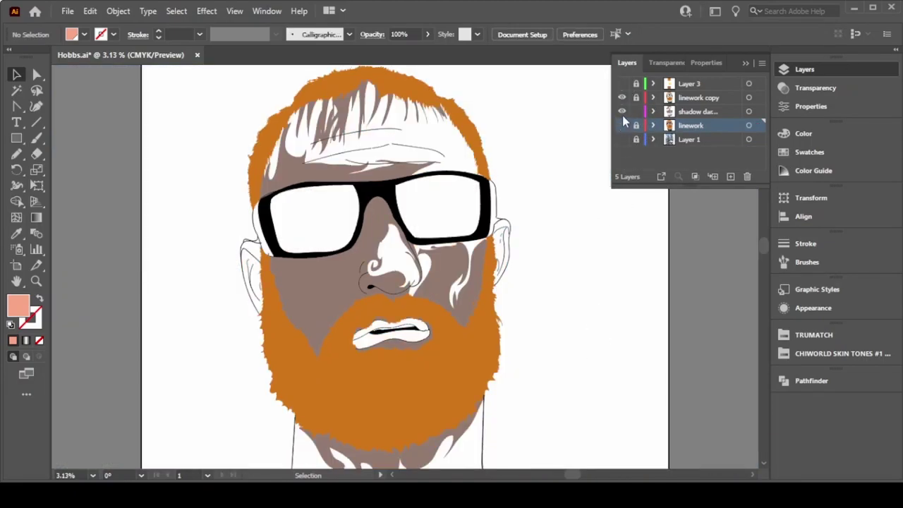
pyautogui.click(621, 139)
pyautogui.click(621, 125)
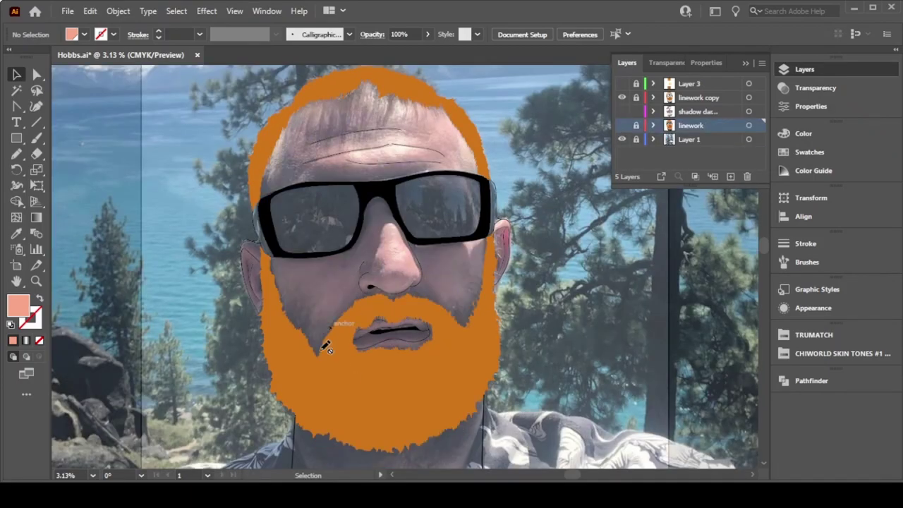
pyautogui.click(621, 124)
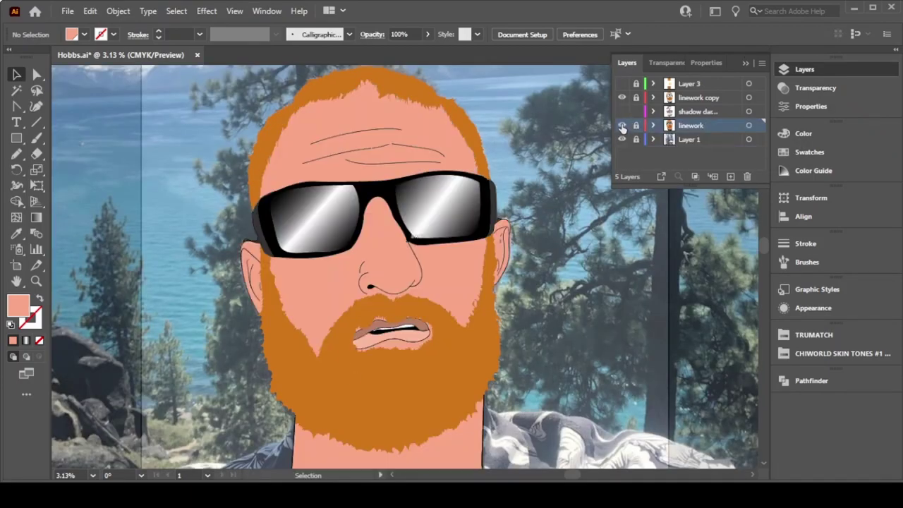
pyautogui.click(621, 111)
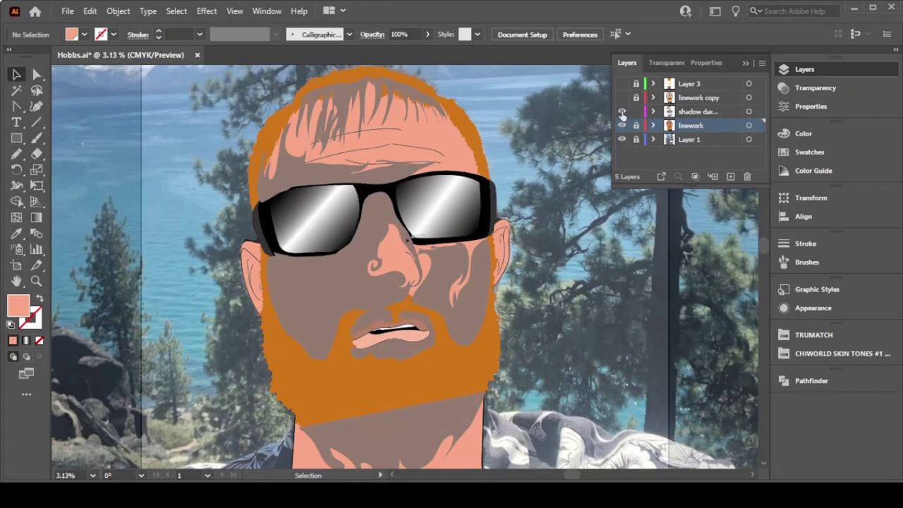
pyautogui.click(622, 125)
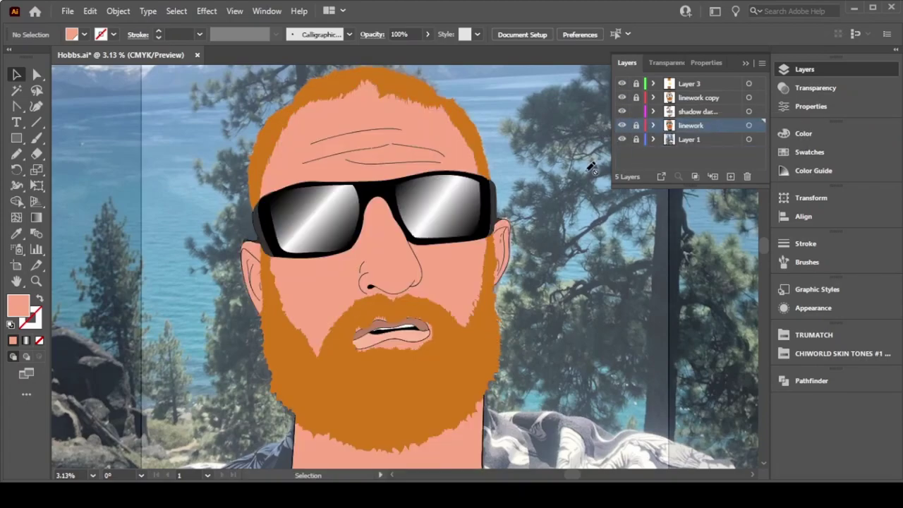
# Step: Zoom in on the nose and toggle Layer 3, linework copy and shading overlays
pyautogui.hotkey('ctrl', '+')
pyautogui.hotkey('ctrl', '+')
pyautogui.hotkey('ctrl', '+')
pyautogui.click(621, 97)
pyautogui.click(621, 83)
pyautogui.hotkey('ctrl', '+')
pyautogui.click(622, 111)
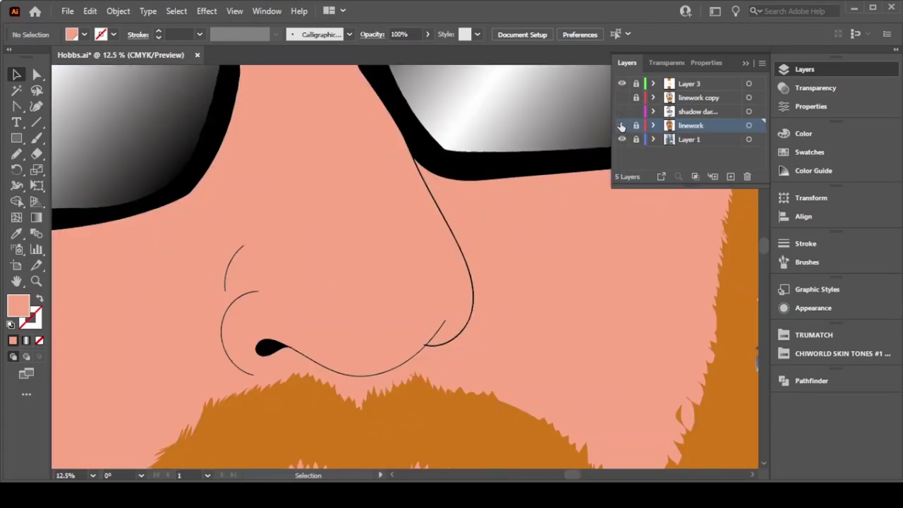
pyautogui.click(622, 124)
pyautogui.hotkey('ctrl', '-')
pyautogui.hotkey('ctrl', '-')
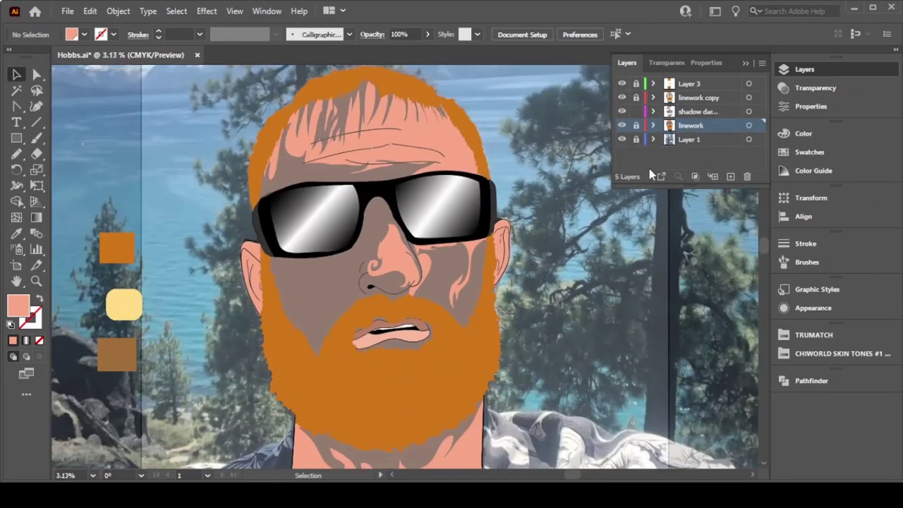
# Step: Draw a curved shadow shape down the left cheek on the dark shadow layer
pyautogui.click(696, 112)
pyautogui.click(621, 125)
pyautogui.click(330, 289)
pyautogui.hotkey('ctrl', 'shift', 'a')
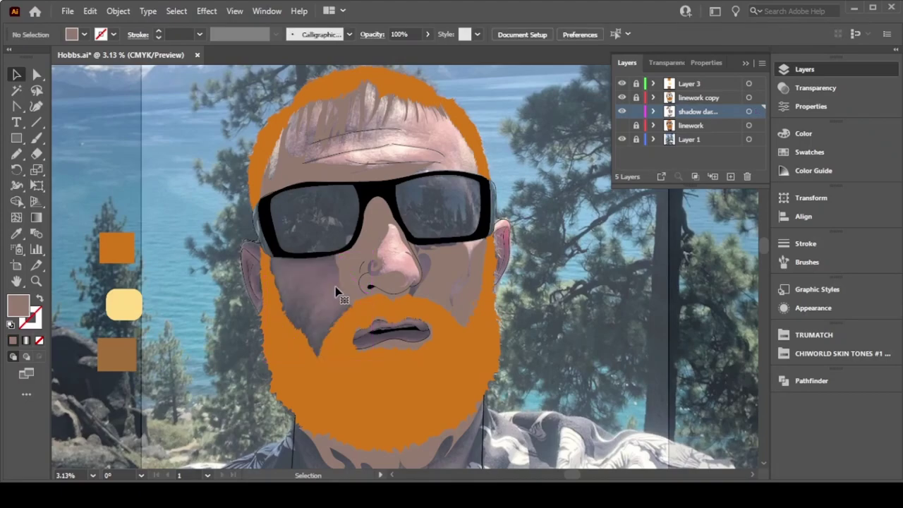
pyautogui.press('n')
pyautogui.hotkey('ctrl', '+')
pyautogui.hotkey('ctrl', '+')
pyautogui.moveTo(268, 311)
pyautogui.mouseDown()
pyautogui.moveTo(311, 293)
pyautogui.moveTo(306, 422)
pyautogui.mouseUp()
pyautogui.moveTo(343, 288); pyautogui.dragTo(387, 261)
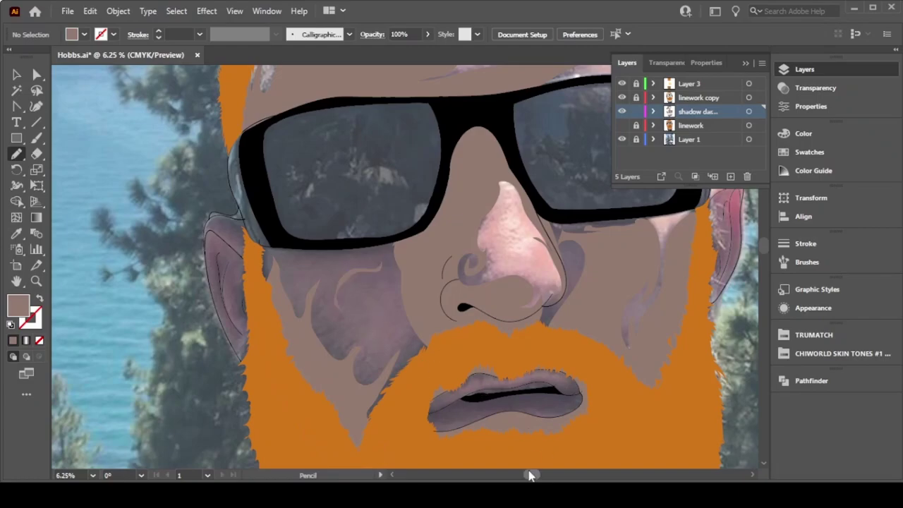
pyautogui.click(622, 126)
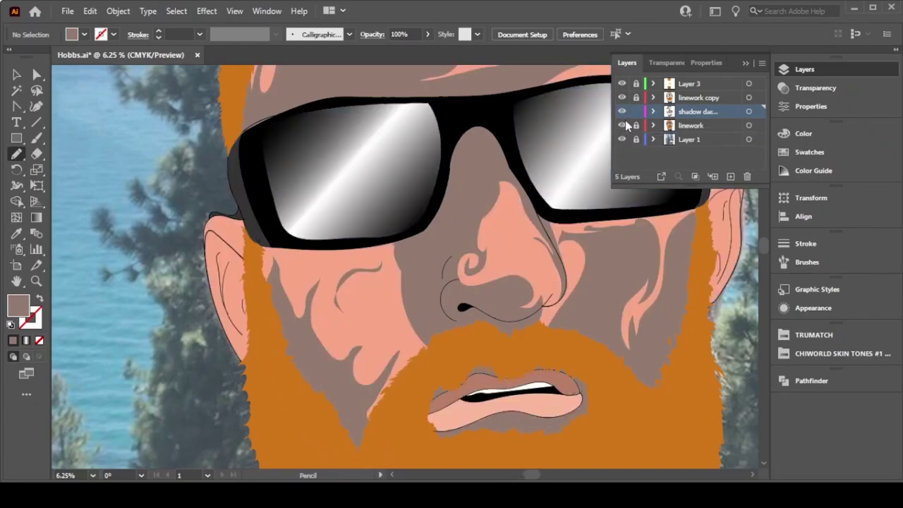
# Step: Create a new layer named 'shadow lite' above the dark shadow layer
pyautogui.click(730, 175)
pyautogui.doubleClick(698, 111)
pyautogui.write('shad')
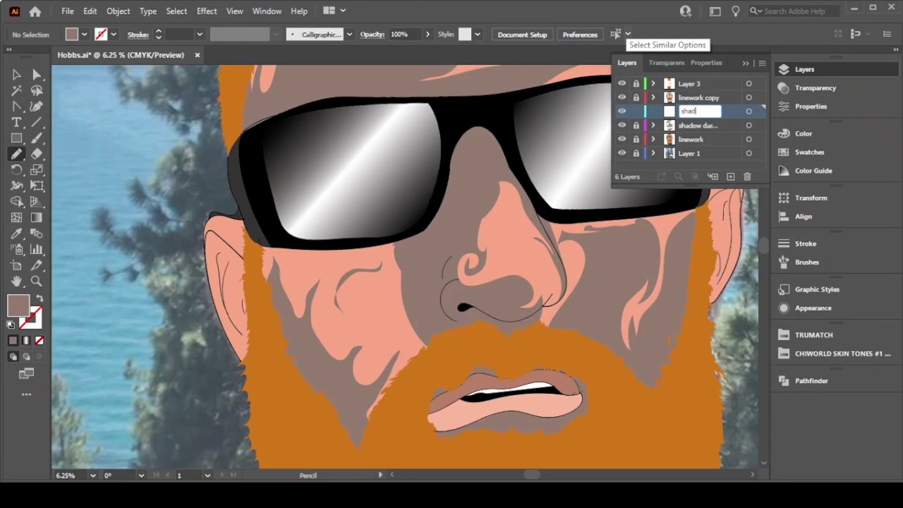
pyautogui.write('ow lite')
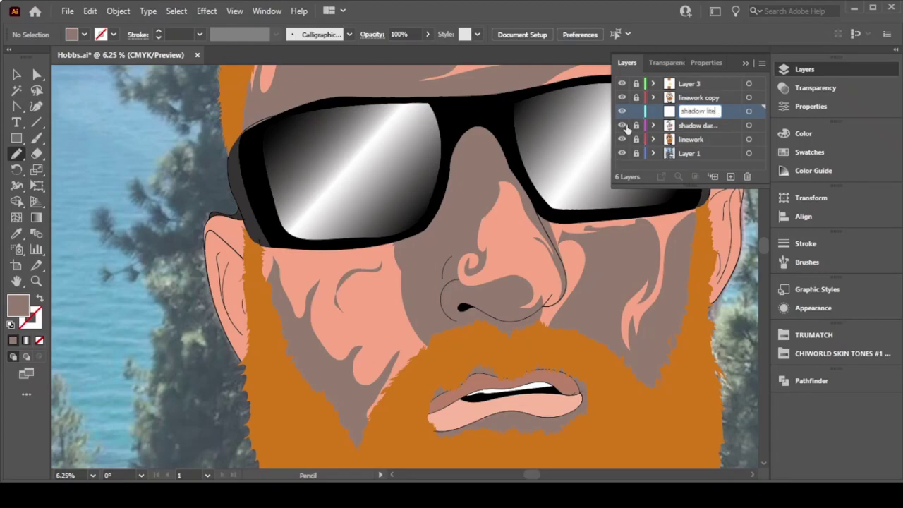
pyautogui.click(622, 126)
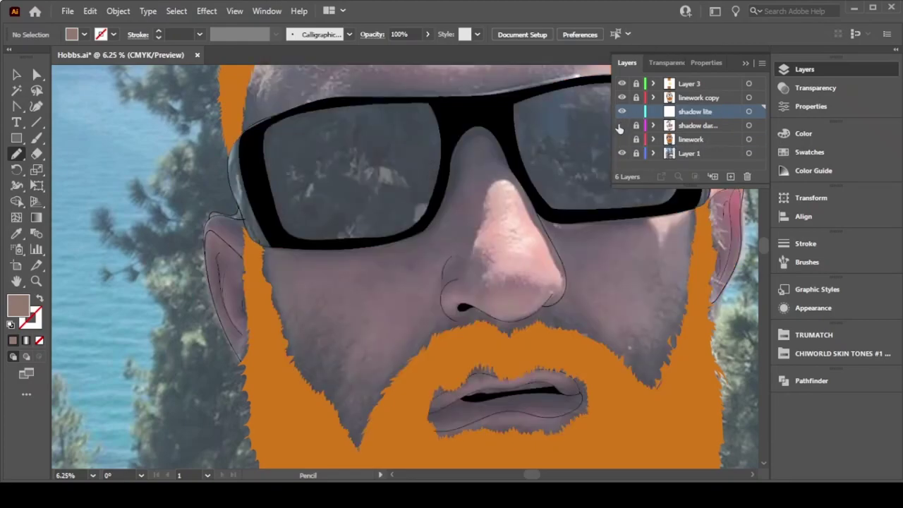
pyautogui.scroll(-1, 275, 259)
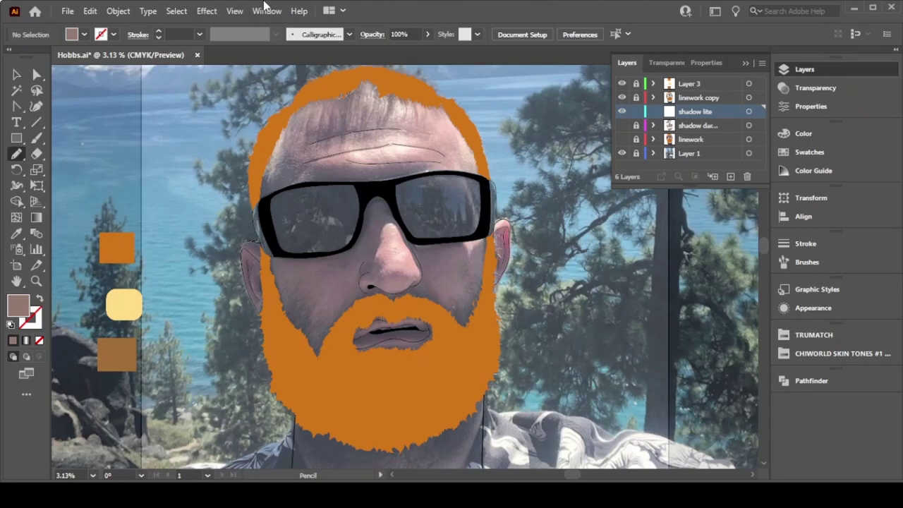
# Step: Show the dark shadow and linework layers and sample the peach skin tone as fill
pyautogui.click(621, 125)
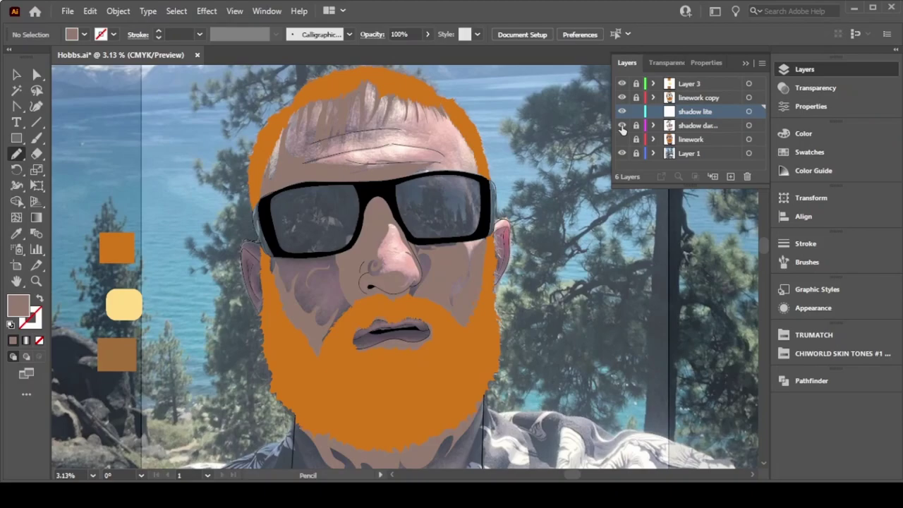
pyautogui.click(621, 139)
pyautogui.press('i')
pyautogui.click(462, 152)
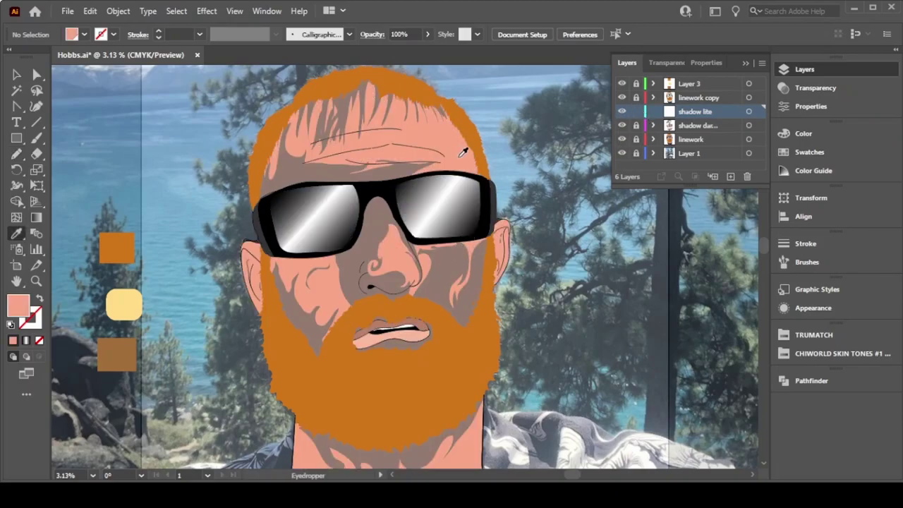
pyautogui.click(622, 140)
# Step: Open the Color Guide shades of the fill, comparing with the linework copy layer
pyautogui.click(811, 170)
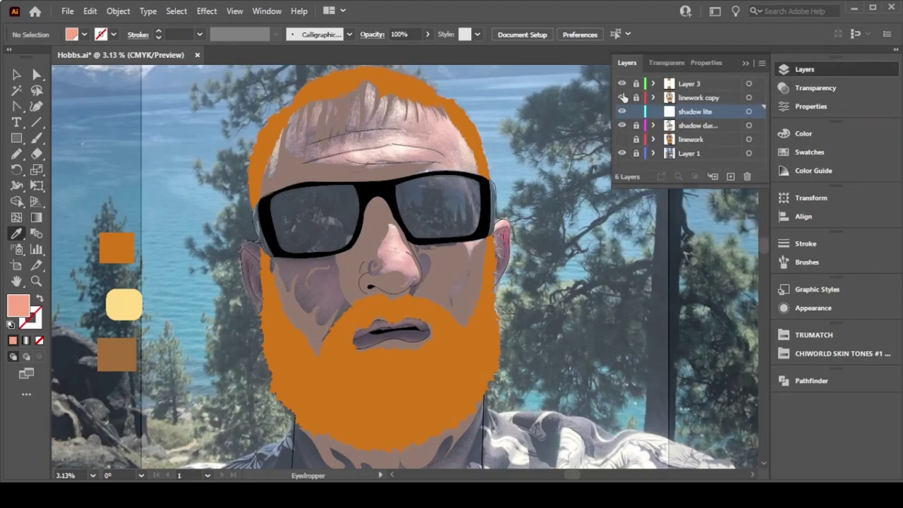
pyautogui.click(621, 98)
pyautogui.click(622, 97)
pyautogui.click(622, 97)
pyautogui.press('n')
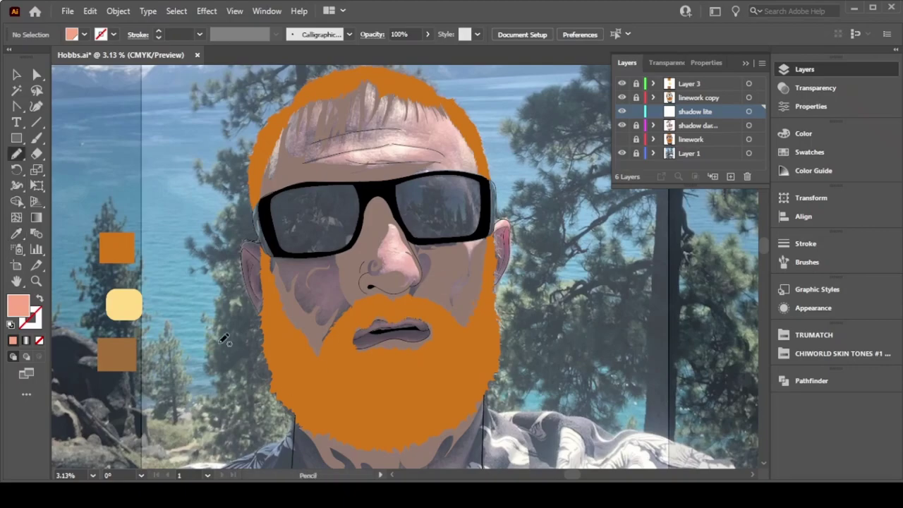
pyautogui.click(814, 171)
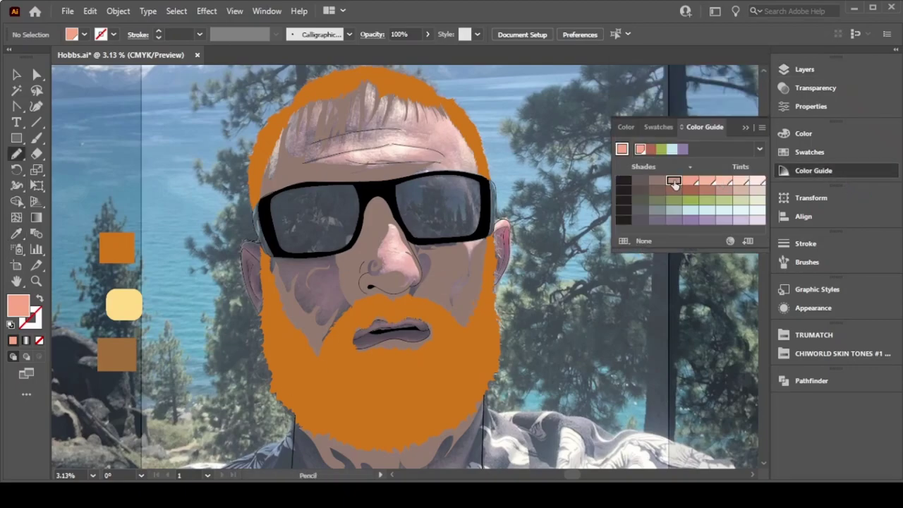
# Step: Pick a darker skin shade, draw a light left-cheek shadow, and move shadow lite below dark shadow
pyautogui.click(674, 180)
pyautogui.scroll(2, 361, 291)
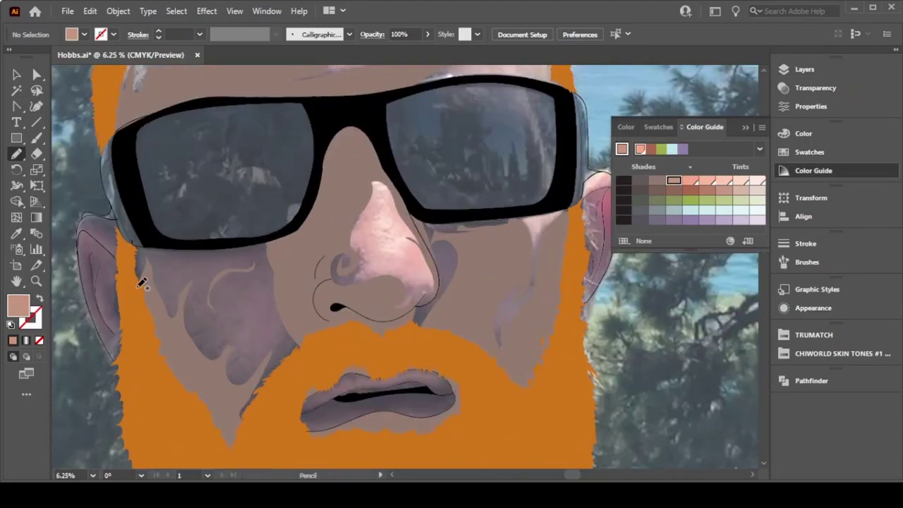
pyautogui.moveTo(133, 293)
pyautogui.mouseDown()
pyautogui.moveTo(188, 329)
pyautogui.moveTo(173, 352)
pyautogui.mouseUp()
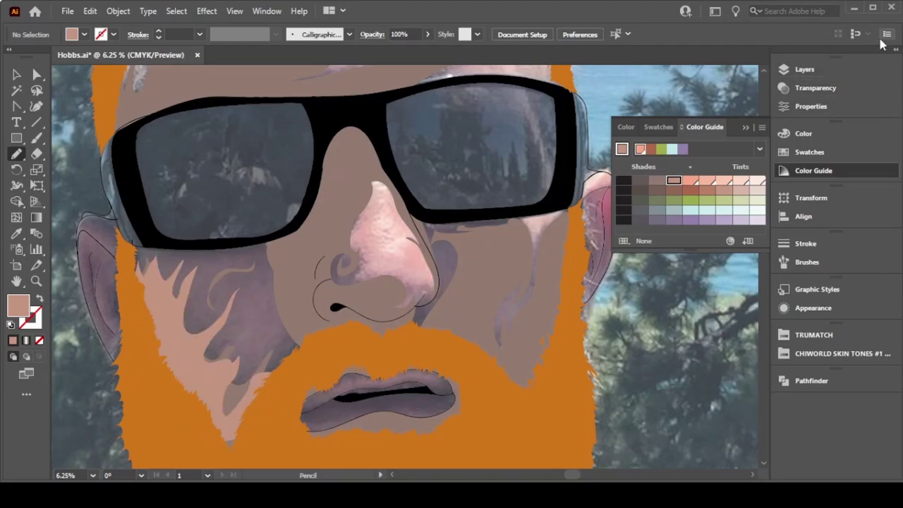
pyautogui.click(804, 69)
pyautogui.moveTo(701, 131); pyautogui.dragTo(702, 136)
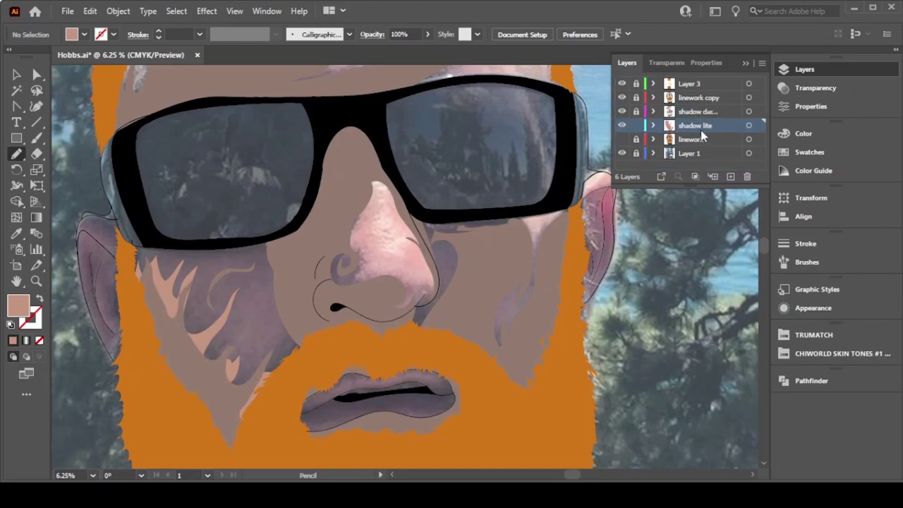
# Step: Draw light shadow shapes along the nose, cheek and around the ear
pyautogui.moveTo(360, 189); pyautogui.dragTo(387, 179)
pyautogui.hscroll(5, 468, 358)
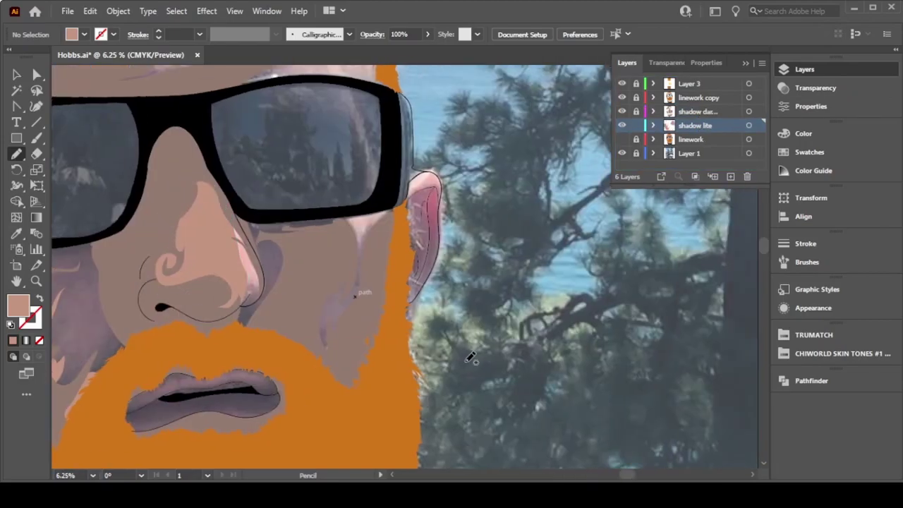
pyautogui.moveTo(346, 264)
pyautogui.mouseDown()
pyautogui.moveTo(376, 263)
pyautogui.moveTo(346, 267)
pyautogui.mouseUp()
pyautogui.scroll(4, 420, 359)
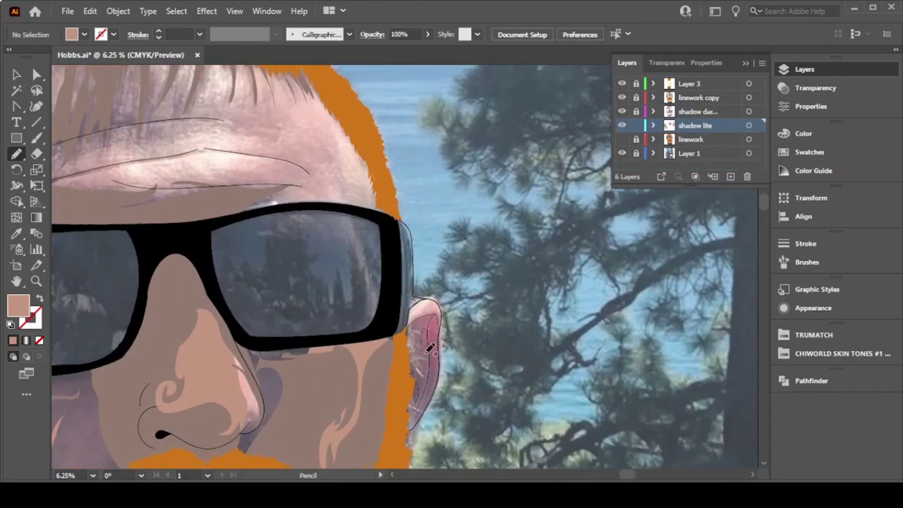
pyautogui.hscroll(4, 426, 296)
pyautogui.keyDown('alt'); pyautogui.scroll(2, 426, 311); pyautogui.keyUp('alt')
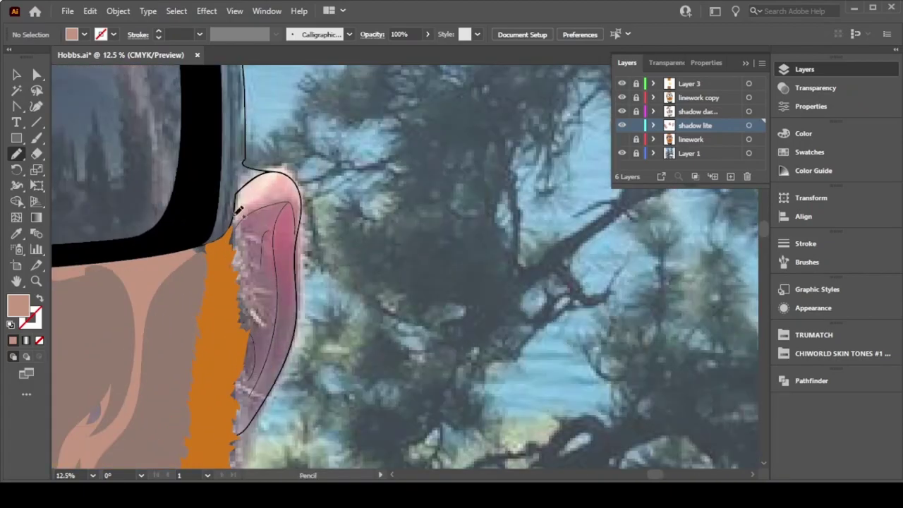
pyautogui.moveTo(235, 215); pyautogui.dragTo(237, 206)
pyautogui.moveTo(279, 171)
pyautogui.mouseDown()
pyautogui.moveTo(282, 278)
pyautogui.moveTo(242, 432)
pyautogui.moveTo(226, 262)
pyautogui.mouseUp()
pyautogui.scroll(5, 332, 331)
pyautogui.keyDown('alt'); pyautogui.scroll(-1, 328, 349); pyautogui.keyUp('alt')
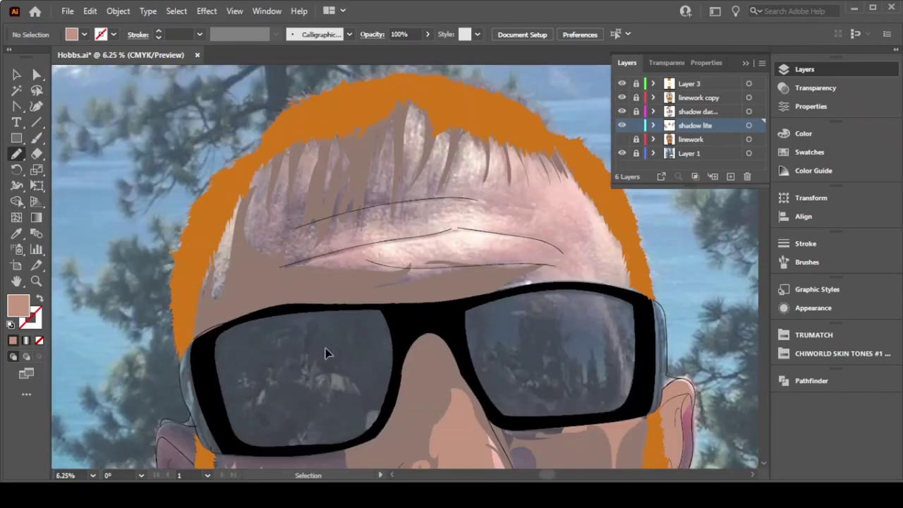
pyautogui.moveTo(218, 221)
pyautogui.mouseDown()
pyautogui.moveTo(285, 162)
pyautogui.moveTo(218, 222)
pyautogui.mouseUp()
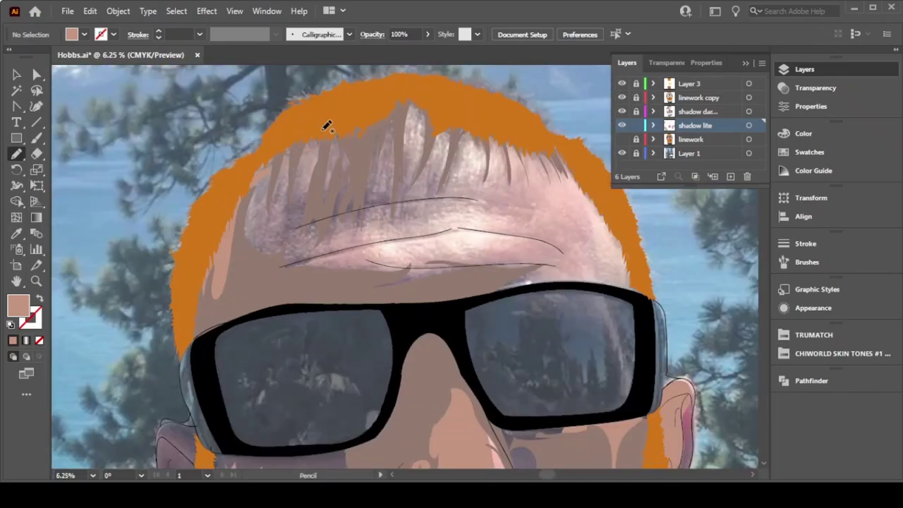
# Step: Draw light shadow shapes along the left hairline and across the forehead, redrawing misdrawn ones
pyautogui.moveTo(326, 125); pyautogui.dragTo(332, 127)
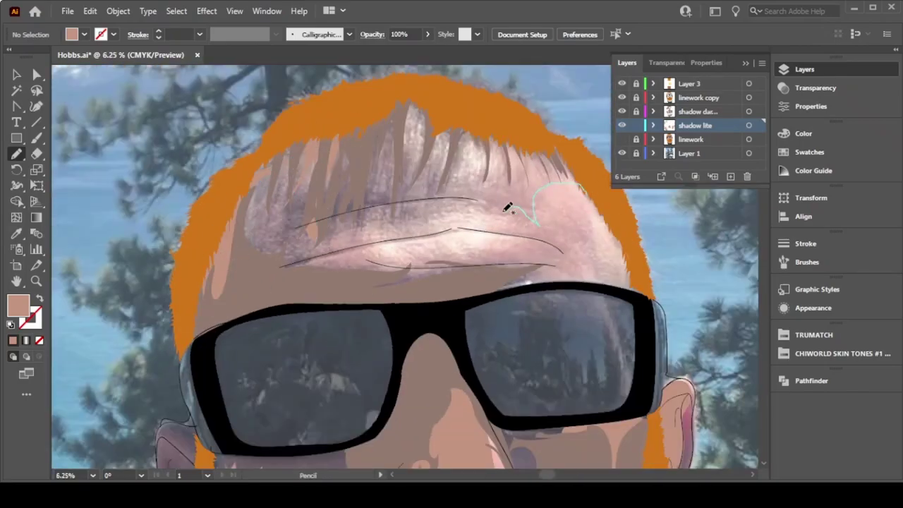
pyautogui.moveTo(536, 203); pyautogui.dragTo(519, 241)
pyautogui.hotkey('ctrl', 'z')
pyautogui.moveTo(571, 182)
pyautogui.mouseDown()
pyautogui.moveTo(545, 219)
pyautogui.moveTo(543, 261)
pyautogui.mouseUp()
pyautogui.hotkey('ctrl', 'z')
pyautogui.moveTo(560, 185); pyautogui.dragTo(522, 235)
pyautogui.hotkey('ctrl', 'z')
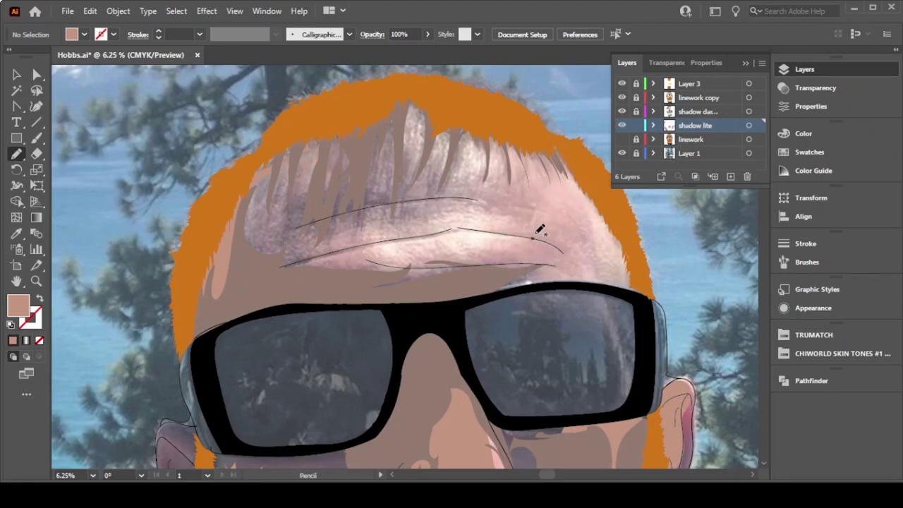
pyautogui.moveTo(539, 144); pyautogui.dragTo(532, 206)
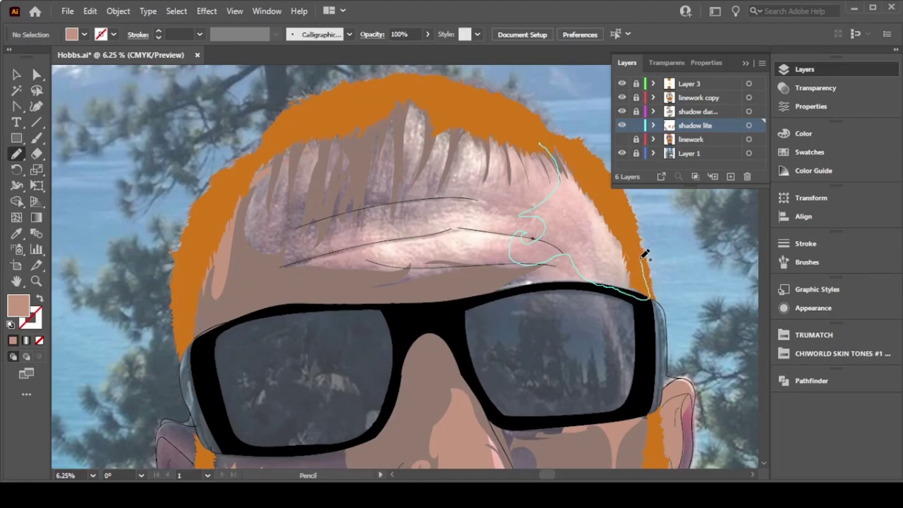
pyautogui.moveTo(518, 239); pyautogui.dragTo(553, 155)
pyautogui.moveTo(277, 141)
pyautogui.mouseDown()
pyautogui.moveTo(303, 119)
pyautogui.moveTo(284, 145)
pyautogui.mouseUp()
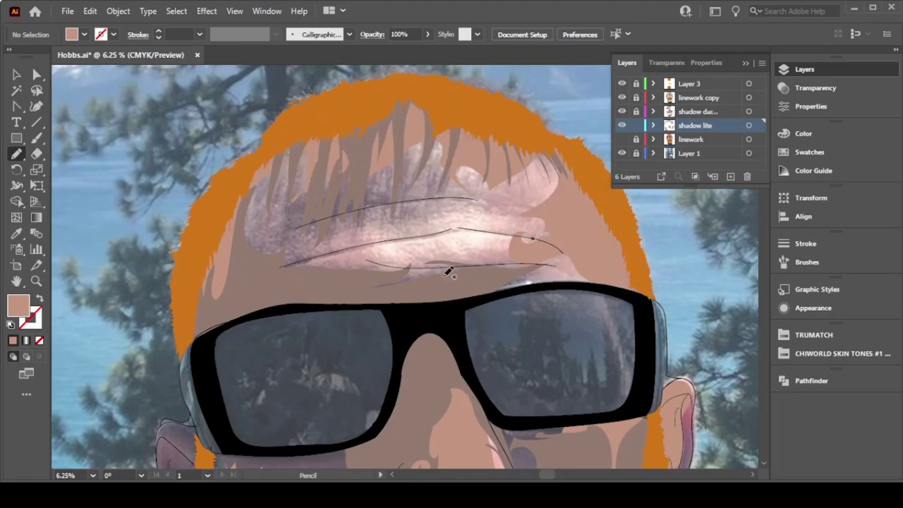
# Step: Add light shadows along the lower lip and finish the tan shadow across the beard
pyautogui.scroll(-3, 442, 272)
pyautogui.scroll(-3, 494, 272)
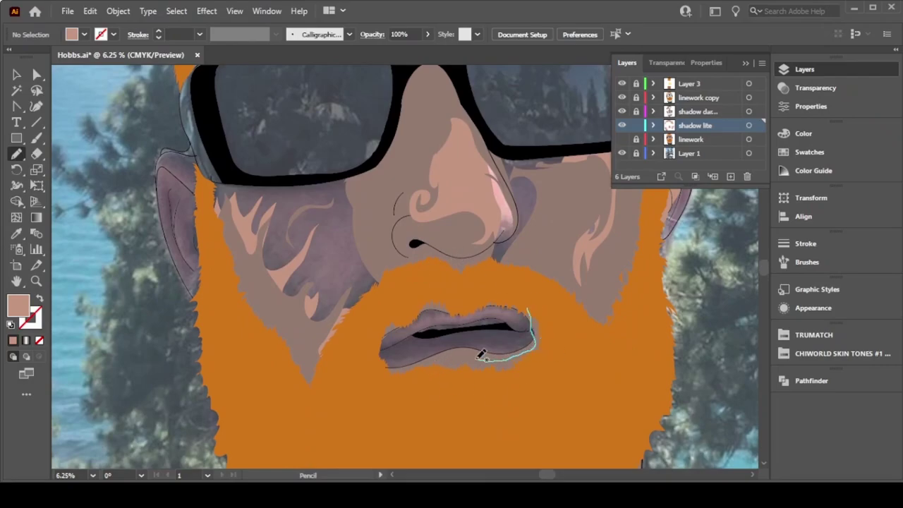
pyautogui.scroll(-6, 483, 359)
pyautogui.scroll(3, 423, 393)
pyautogui.moveTo(268, 231)
pyautogui.mouseDown()
pyautogui.moveTo(282, 308)
pyautogui.moveTo(359, 346)
pyautogui.moveTo(413, 355)
pyautogui.moveTo(584, 301)
pyautogui.moveTo(639, 204)
pyautogui.moveTo(266, 215)
pyautogui.mouseUp()
pyautogui.moveTo(362, 303); pyautogui.dragTo(376, 340)
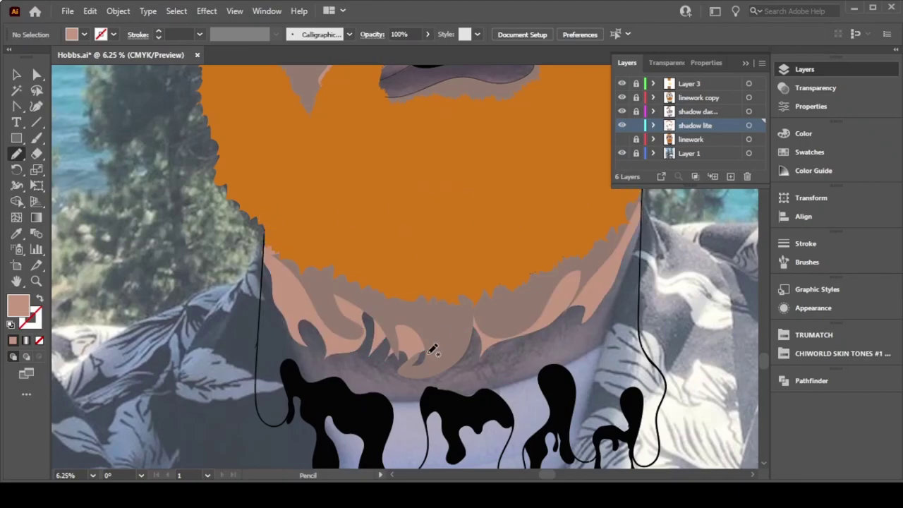
# Step: Show the skin and outline artwork, then delete the dark shadow shapes over the lips
pyautogui.click(622, 139)
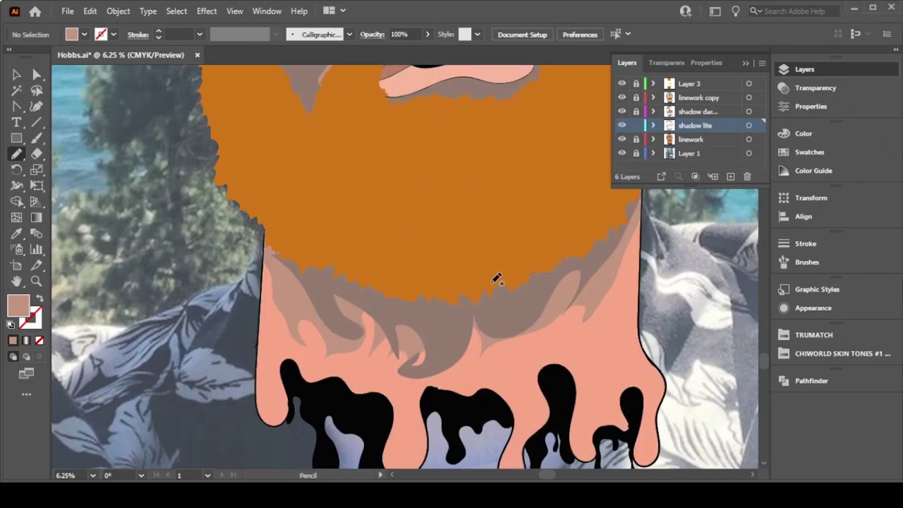
pyautogui.scroll(5, 497, 278)
pyautogui.press('v')
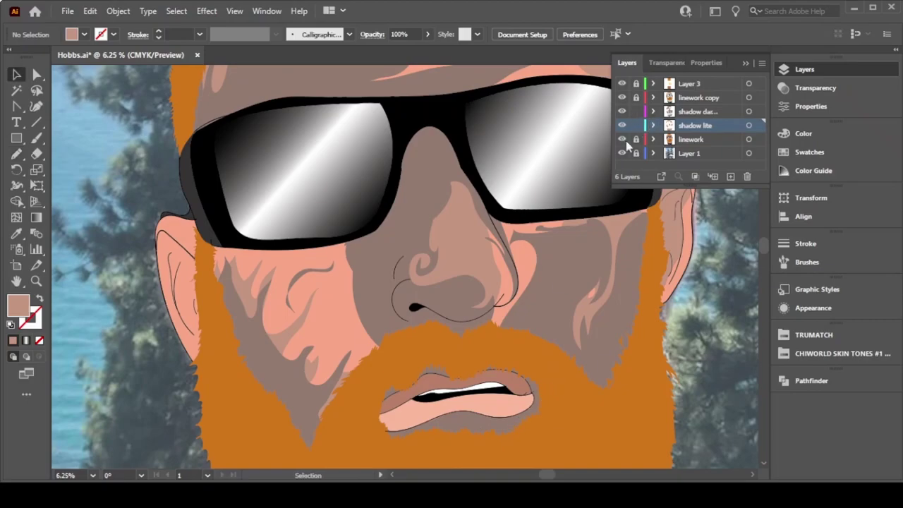
pyautogui.click(472, 428)
pyautogui.click(561, 423)
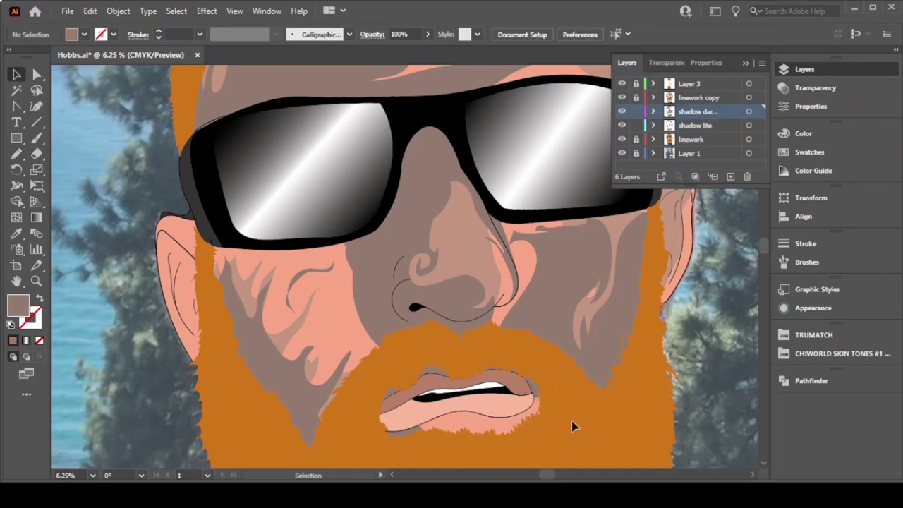
pyautogui.click(395, 408)
pyautogui.press('Delete')
pyautogui.click(398, 408)
pyautogui.press('Delete')
pyautogui.scroll(-5, 536, 183)
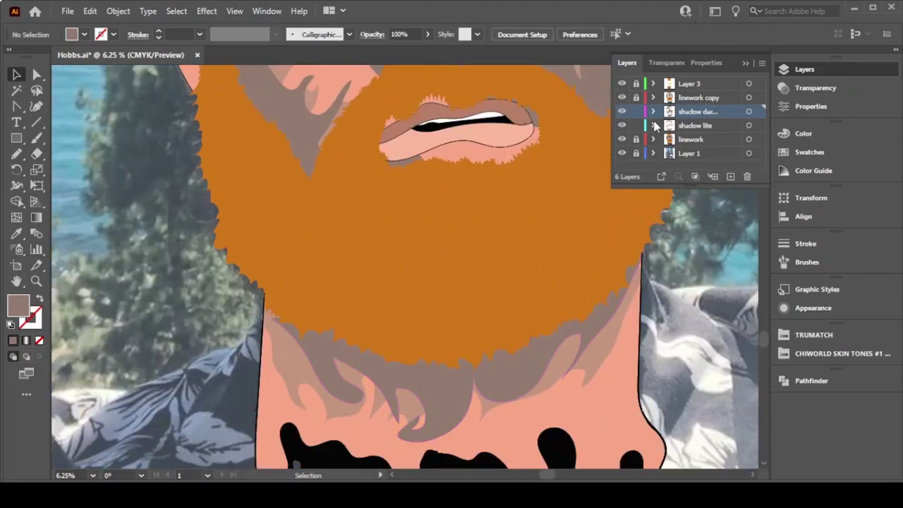
# Step: Add a new layer named 'Hair shadow' just below Layer 3
pyautogui.click(730, 176)
pyautogui.moveTo(689, 112); pyautogui.dragTo(689, 98)
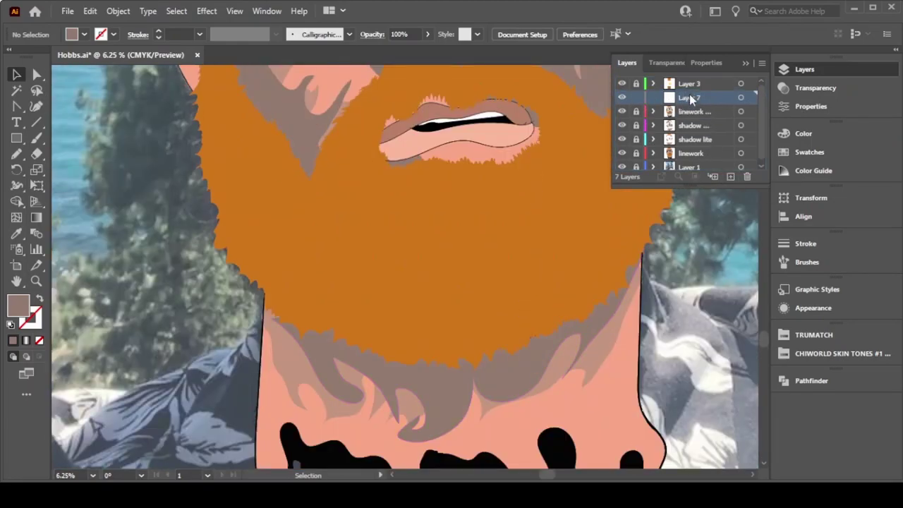
pyautogui.doubleClick(695, 98)
pyautogui.write('Ha')
pyautogui.press('Return')
pyautogui.scroll(5, 390, 224)
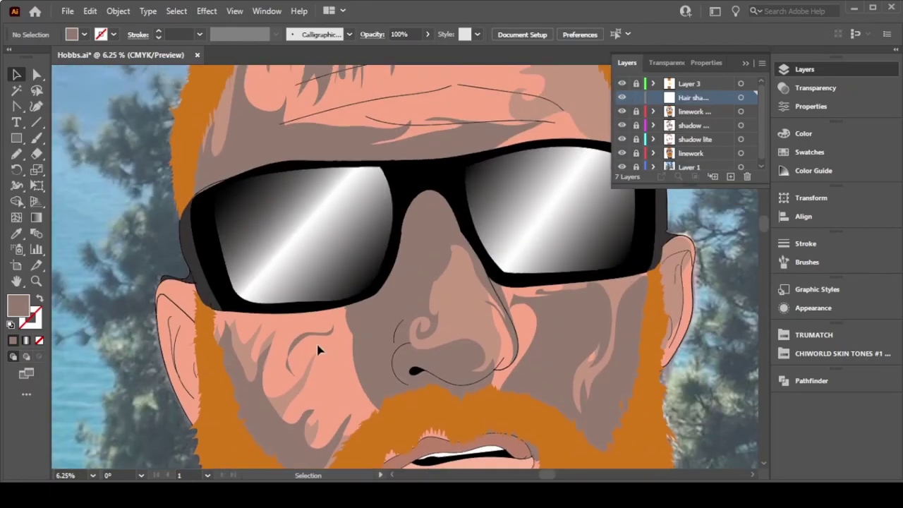
pyautogui.hscroll(-4, 319, 348)
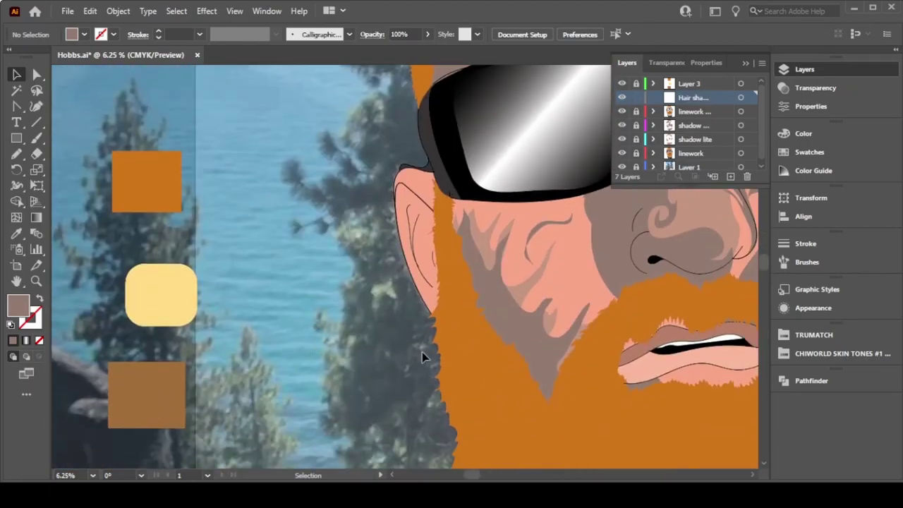
# Step: Sample the beard orange and darken it to Brightness 57 in Edit Colors for pencil drawing
pyautogui.press('i')
pyautogui.click(815, 171)
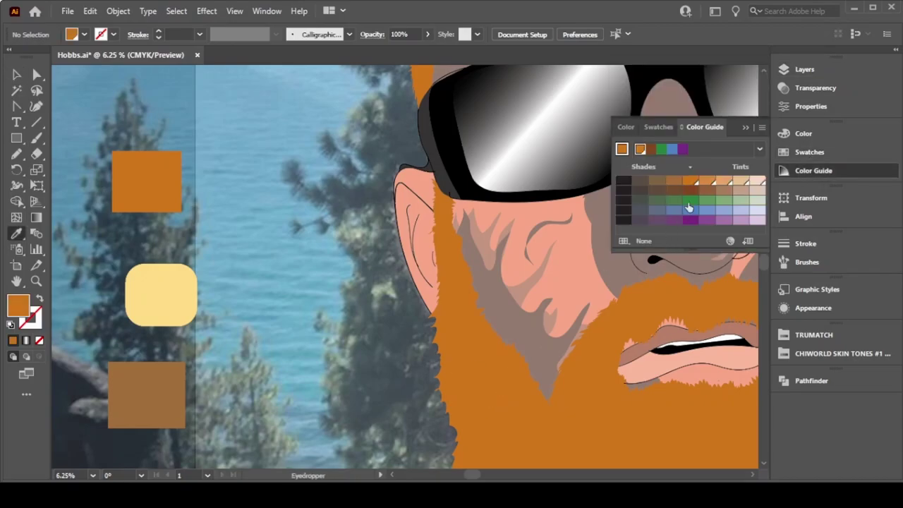
pyautogui.click(730, 240)
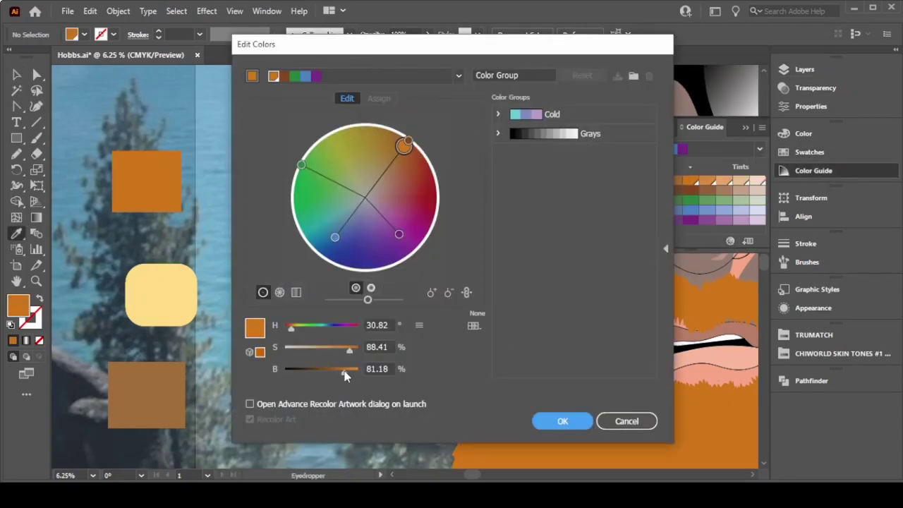
pyautogui.moveTo(345, 376)
pyautogui.mouseDown()
pyautogui.moveTo(326, 374)
pyautogui.moveTo(346, 350)
pyautogui.mouseUp()
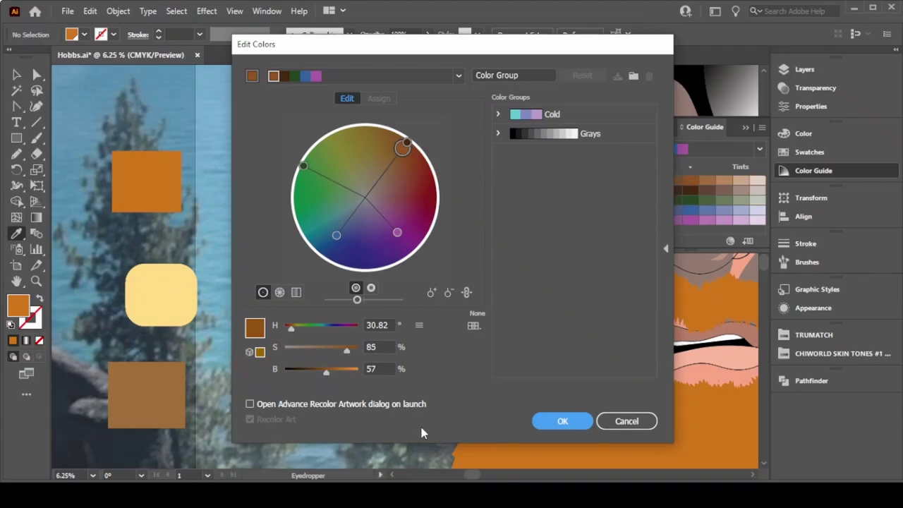
pyautogui.click(564, 421)
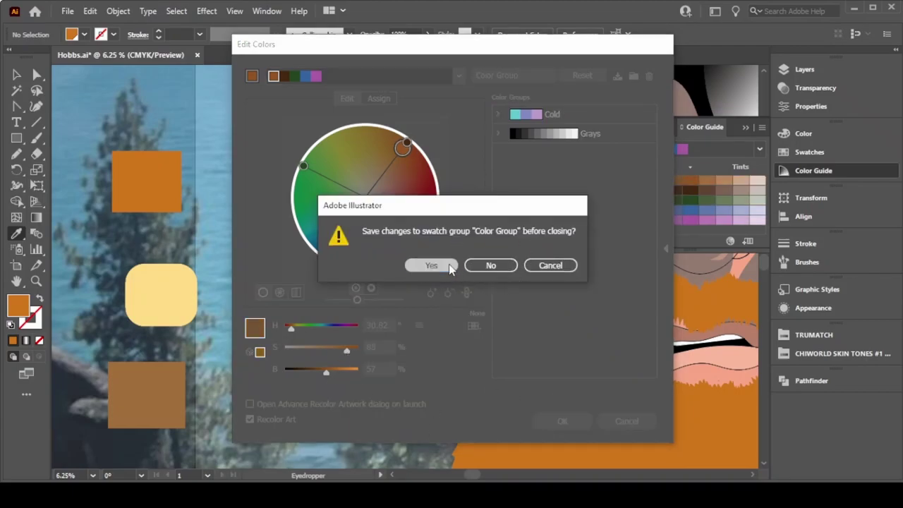
pyautogui.click(444, 265)
pyautogui.click(745, 127)
pyautogui.press('n')
pyautogui.hscroll(5, 492, 411)
pyautogui.scroll(-3, 487, 413)
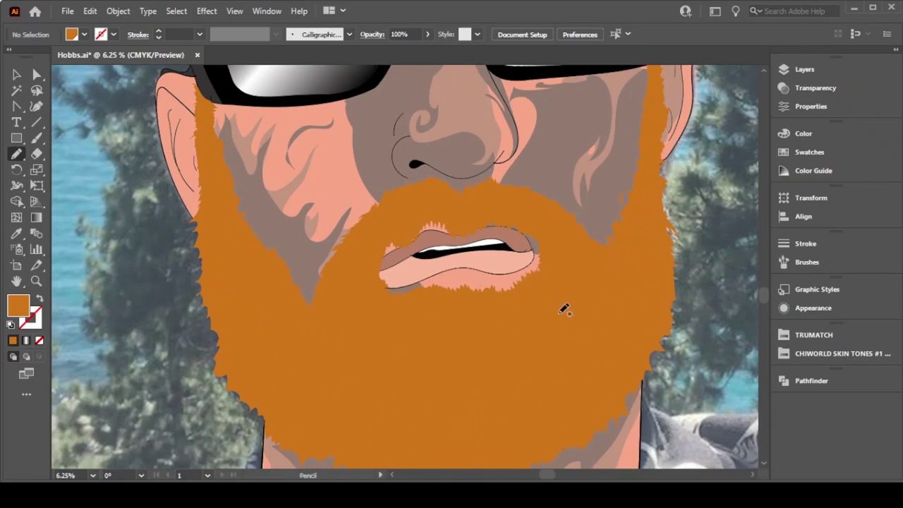
# Step: Set the fill colour to a darker brown for beard shading
pyautogui.click(807, 70)
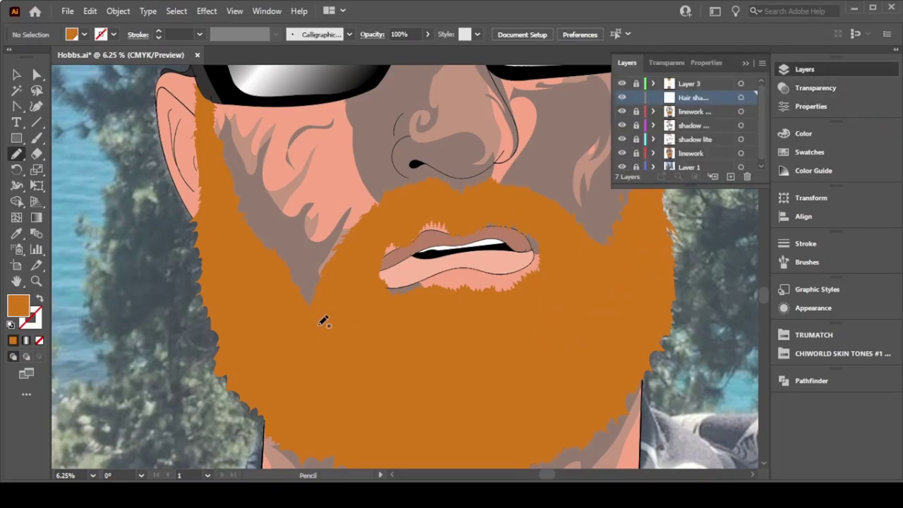
pyautogui.doubleClick(20, 313)
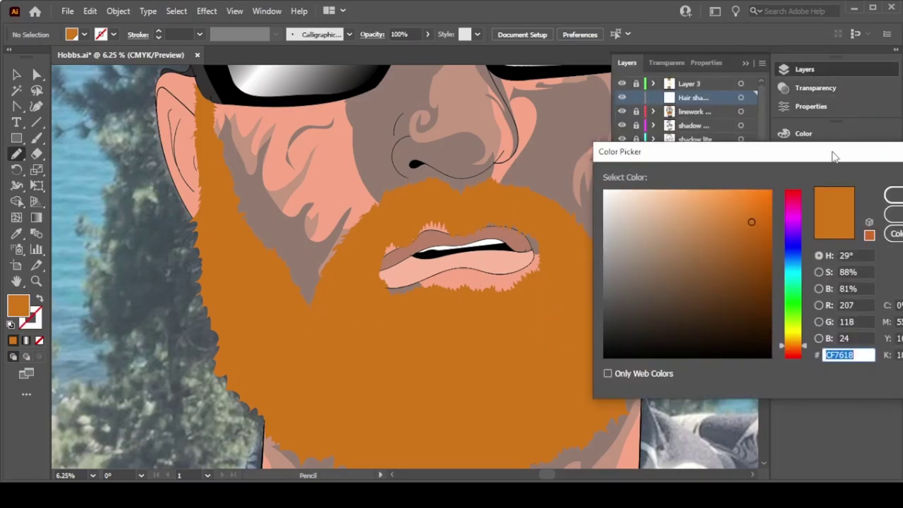
pyautogui.moveTo(832, 156); pyautogui.dragTo(730, 160)
pyautogui.moveTo(651, 235); pyautogui.dragTo(642, 268)
pyautogui.click(816, 204)
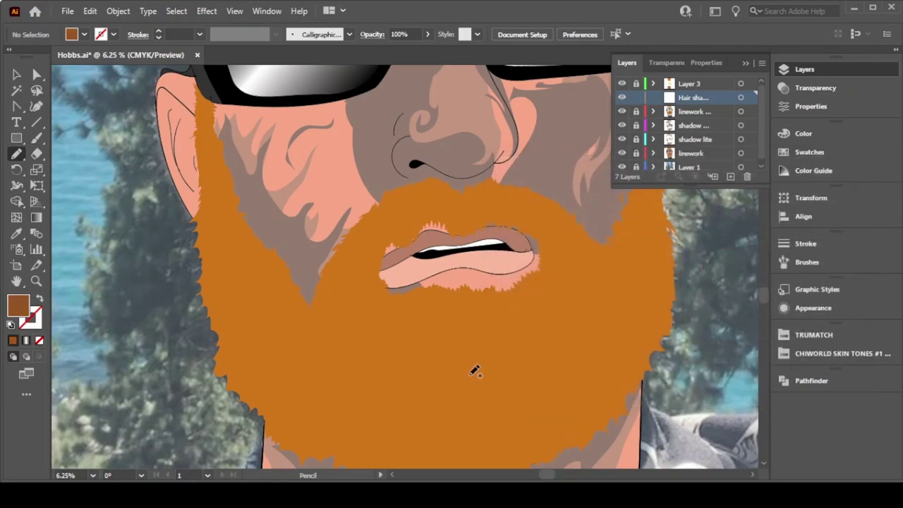
# Step: Draw jagged dark-brown strands along the beard's left edge and bottom
pyautogui.moveTo(211, 228); pyautogui.dragTo(232, 352)
pyautogui.moveTo(218, 153); pyautogui.dragTo(217, 200)
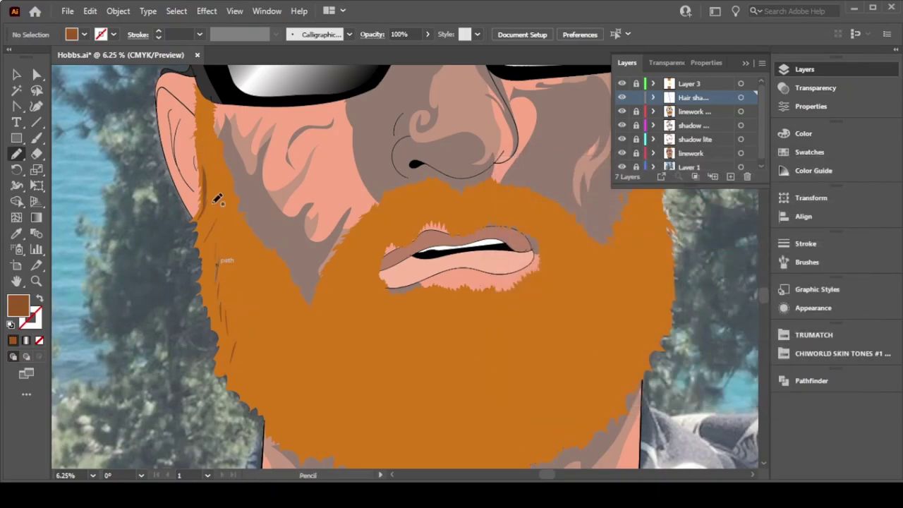
pyautogui.moveTo(247, 354); pyautogui.dragTo(248, 399)
pyautogui.hotkey('ctrl', 'z')
pyautogui.hotkey('ctrl', 'z')
pyautogui.hotkey('ctrl', 'z')
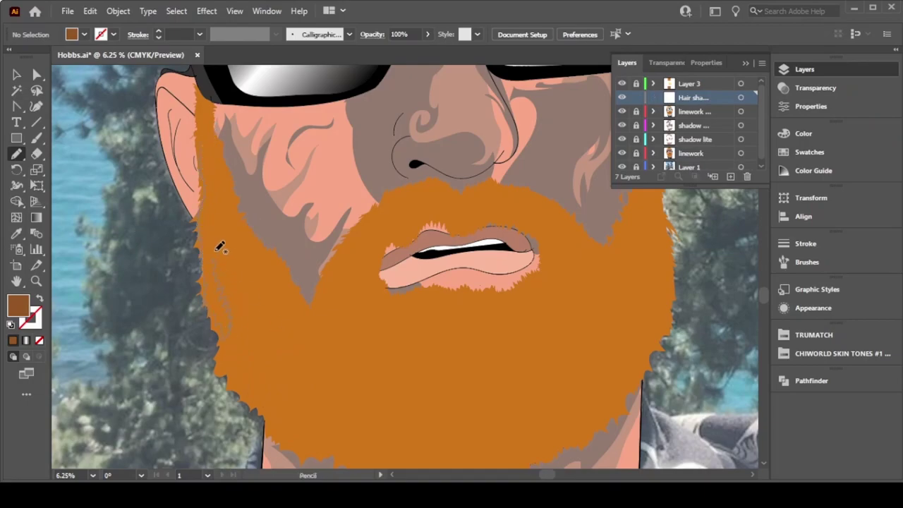
pyautogui.moveTo(218, 247); pyautogui.dragTo(247, 228)
pyautogui.moveTo(284, 439); pyautogui.dragTo(297, 416)
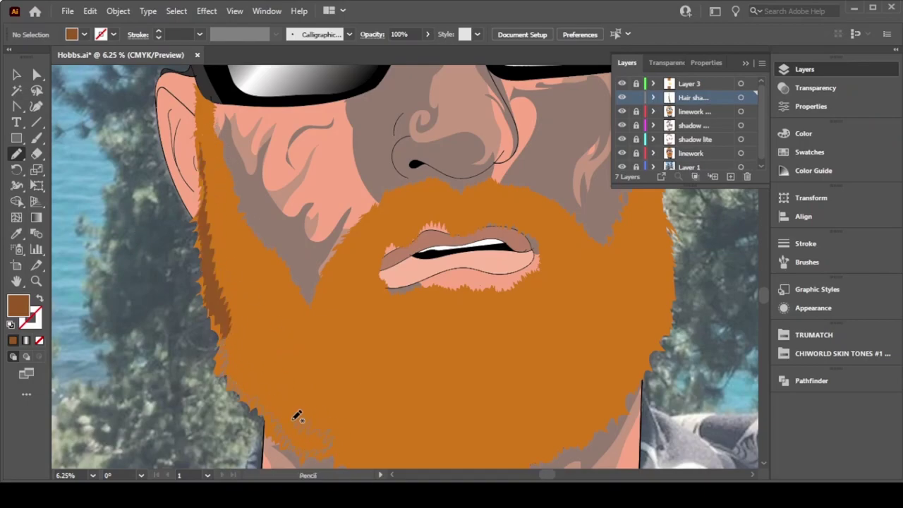
pyautogui.moveTo(353, 453)
pyautogui.mouseDown()
pyautogui.moveTo(322, 238)
pyautogui.moveTo(308, 236)
pyautogui.moveTo(371, 242)
pyautogui.mouseUp()
pyautogui.moveTo(348, 270); pyautogui.dragTo(395, 227)
pyautogui.scroll(5, 381, 282)
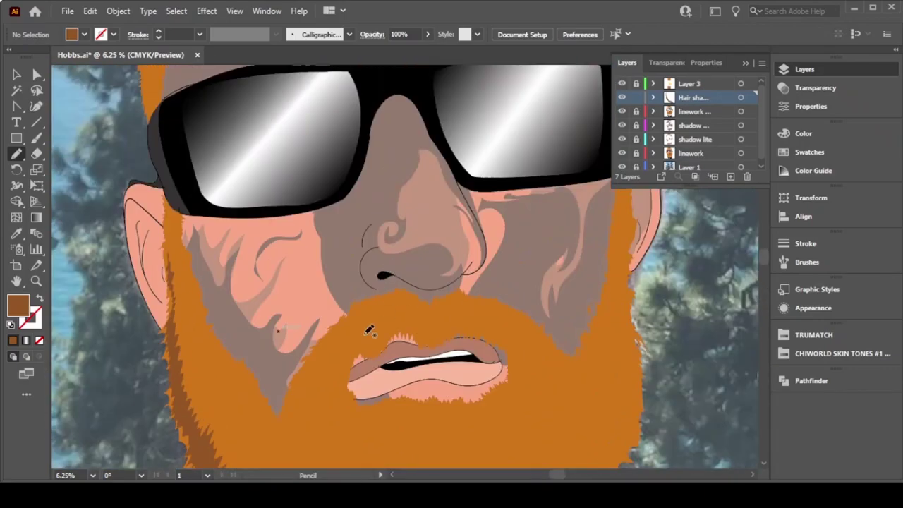
pyautogui.moveTo(319, 344); pyautogui.dragTo(356, 305)
pyautogui.hscroll(5, 387, 177)
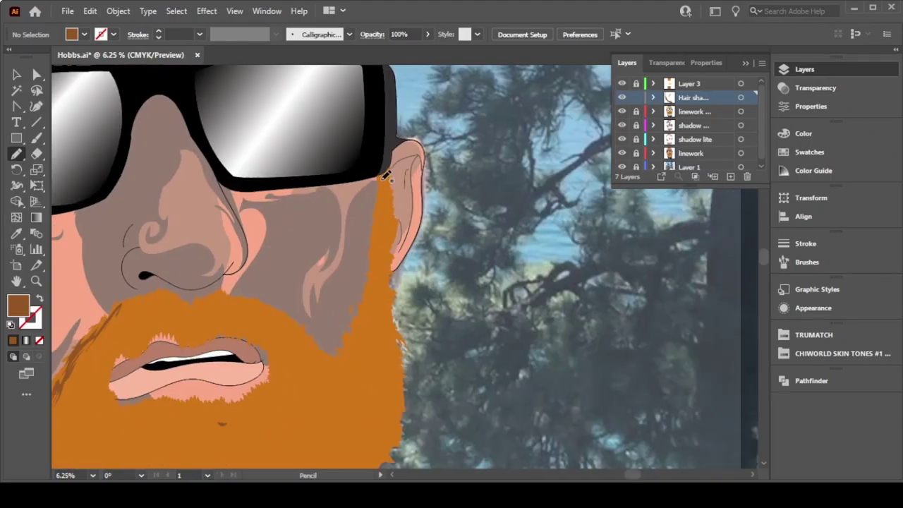
# Step: Fill the hair gaps beside the ear and add jagged dark shading under the lower lip
pyautogui.moveTo(392, 190); pyautogui.dragTo(386, 173)
pyautogui.scroll(-5, 420, 201)
pyautogui.hscroll(-5, 420, 201)
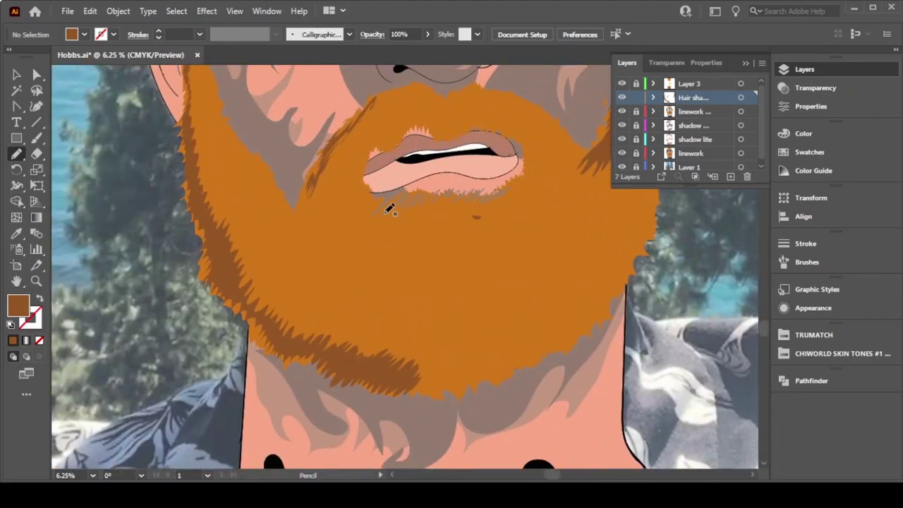
pyautogui.moveTo(387, 211); pyautogui.dragTo(527, 183)
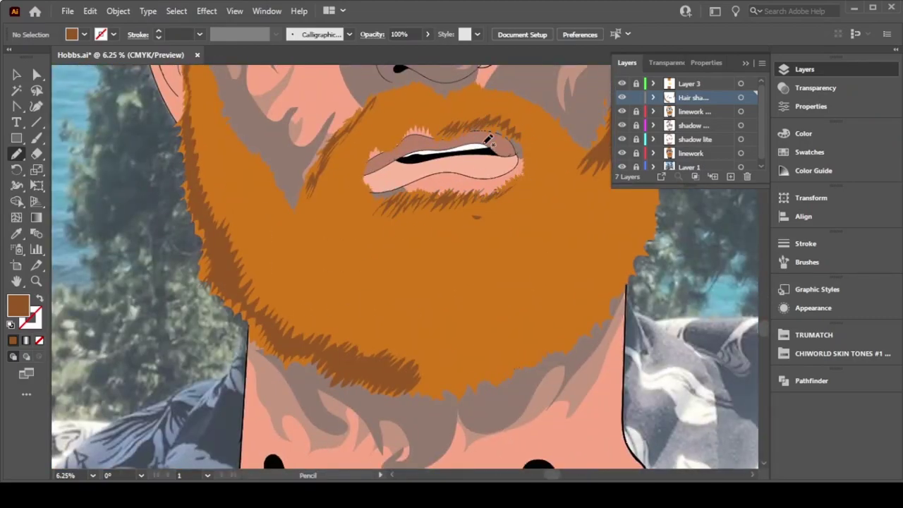
pyautogui.scroll(15, 485, 141)
pyautogui.scroll(-3, 160, 278)
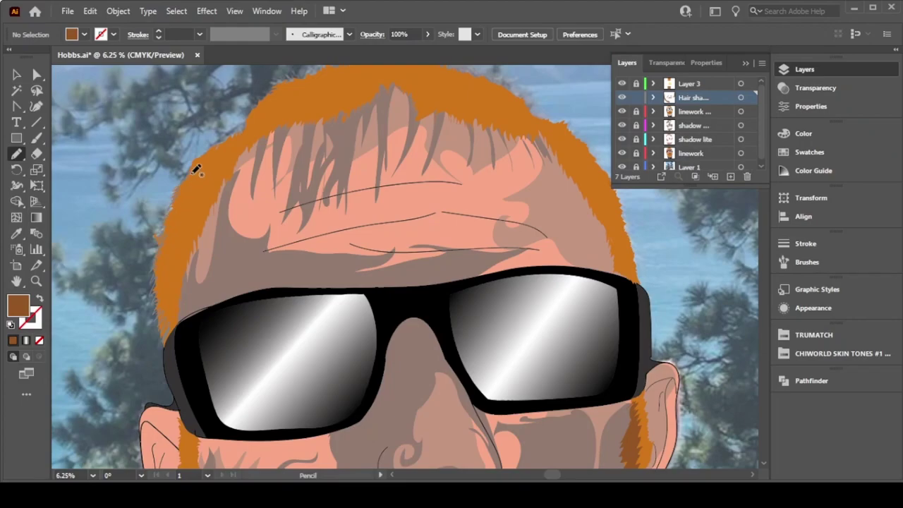
pyautogui.scroll(3, 287, 192)
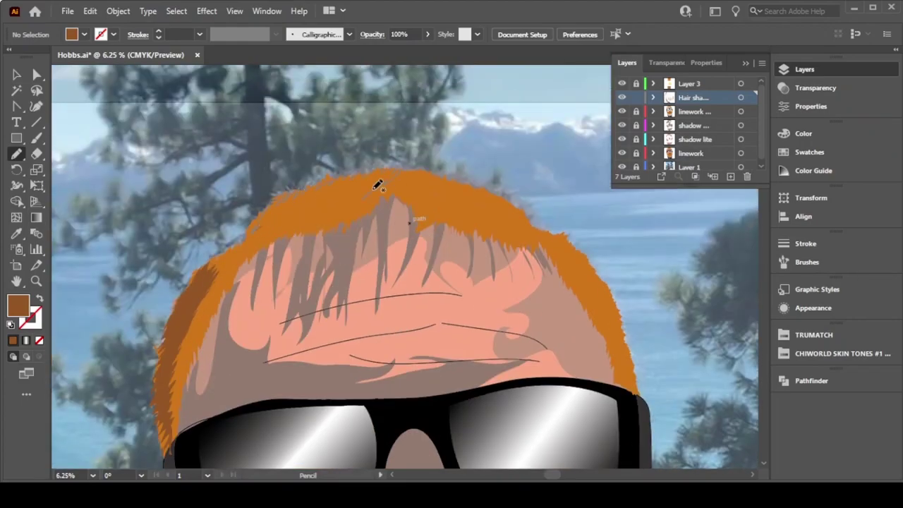
pyautogui.hscroll(2, 369, 191)
pyautogui.hscroll(5, 332, 182)
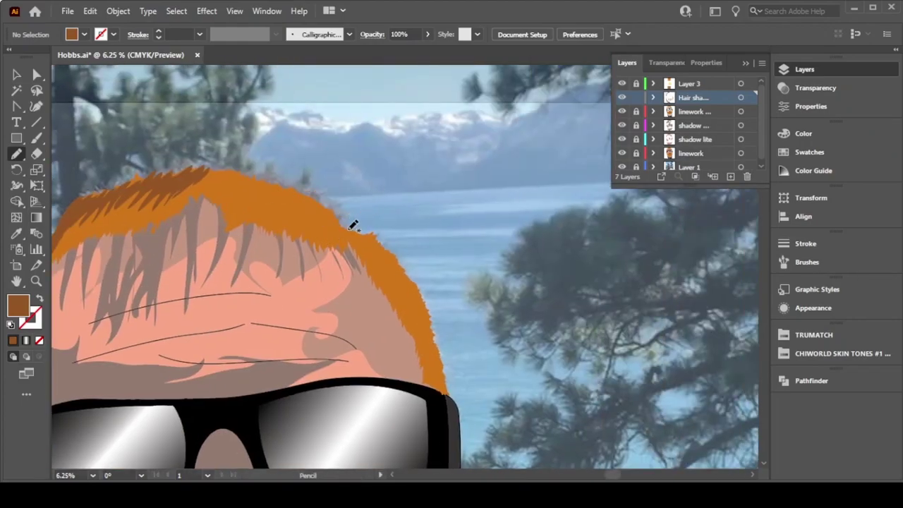
pyautogui.hscroll(-3, 352, 225)
pyautogui.scroll(-5, 403, 353)
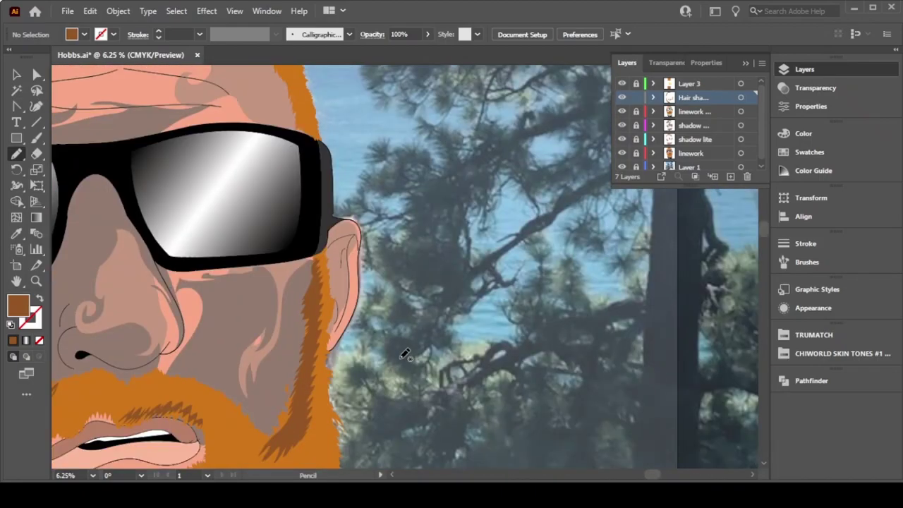
pyautogui.scroll(-2, 403, 353)
pyautogui.scroll(1, 388, 354)
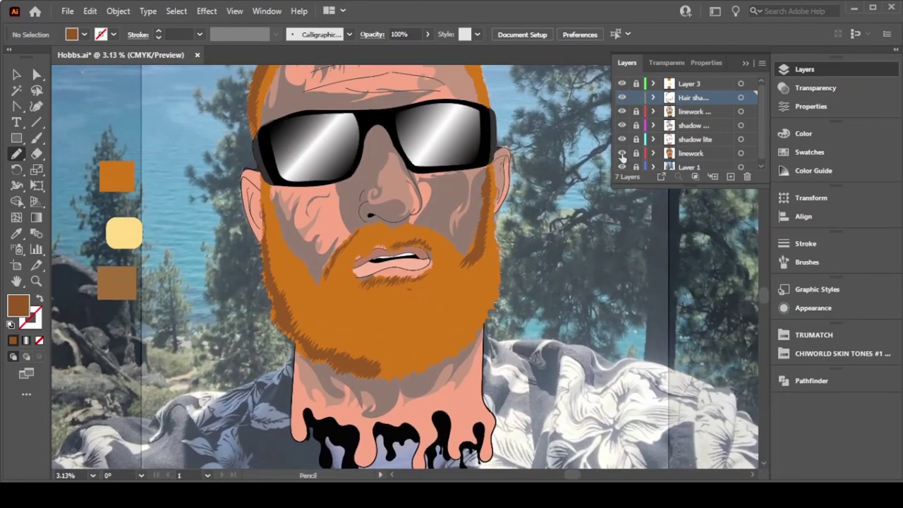
# Step: Change the fill colour to a bright yellow
pyautogui.click(811, 131)
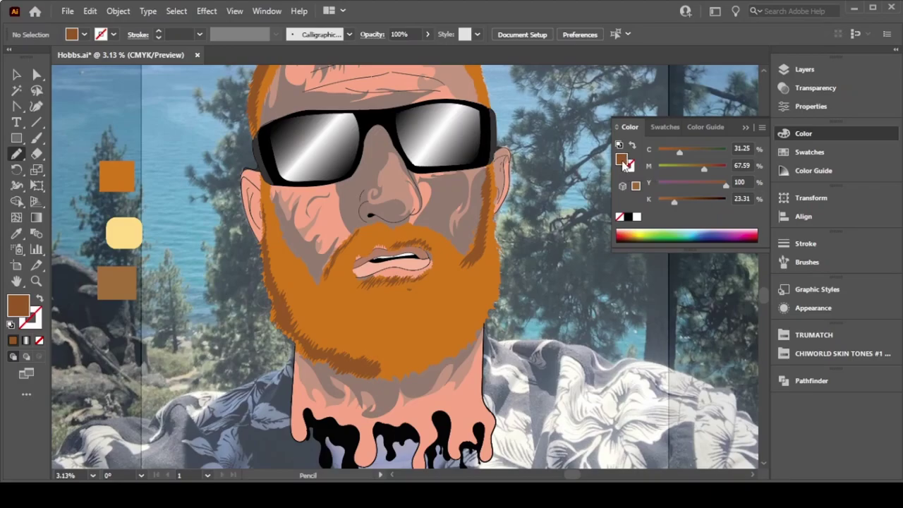
pyautogui.doubleClick(619, 144)
pyautogui.moveTo(637, 263); pyautogui.dragTo(638, 185)
pyautogui.moveTo(689, 361); pyautogui.dragTo(689, 345)
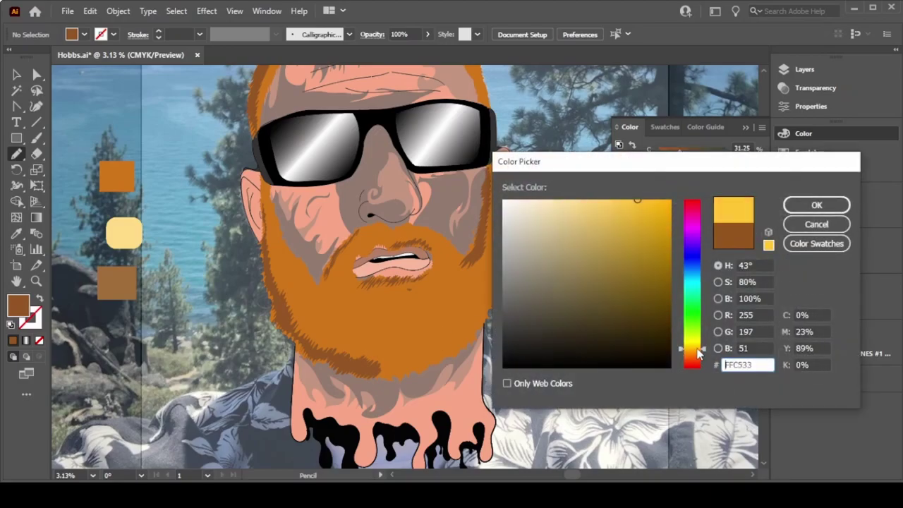
pyautogui.click(816, 205)
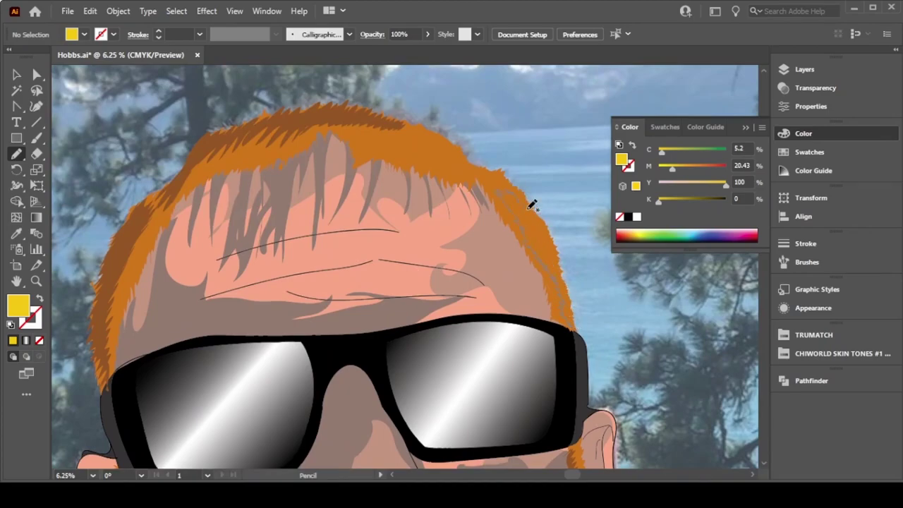
# Step: Draw yellow highlight strands along the hair's right edge
pyautogui.moveTo(529, 206); pyautogui.dragTo(573, 332)
pyautogui.moveTo(538, 204); pyautogui.dragTo(471, 169)
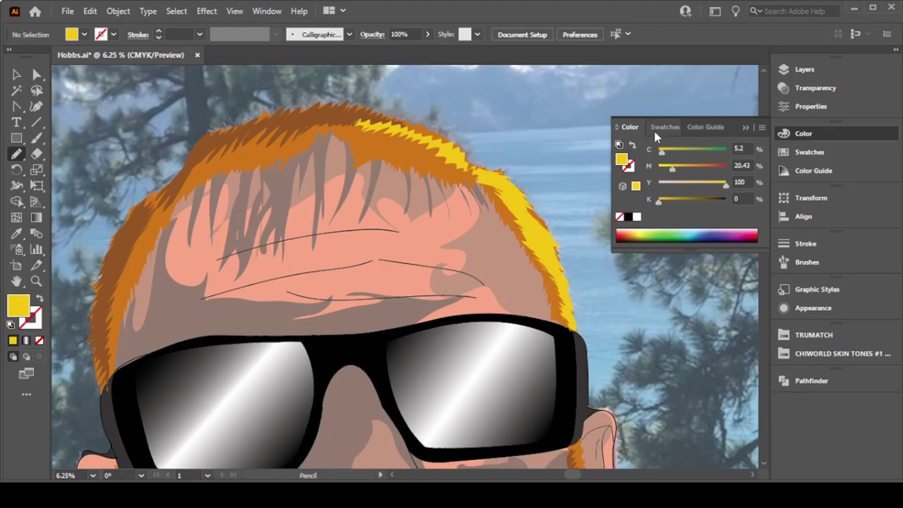
pyautogui.scroll(-5, 528, 173)
pyautogui.hotkey('ctrl', '-')
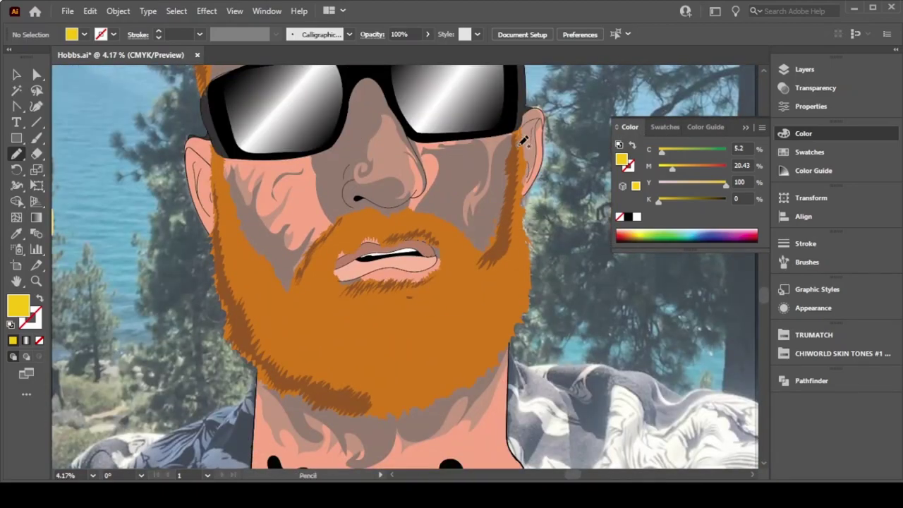
# Step: Add yellow highlights along the beard's right edge, mustache and mid-right beard
pyautogui.moveTo(527, 185); pyautogui.dragTo(503, 209)
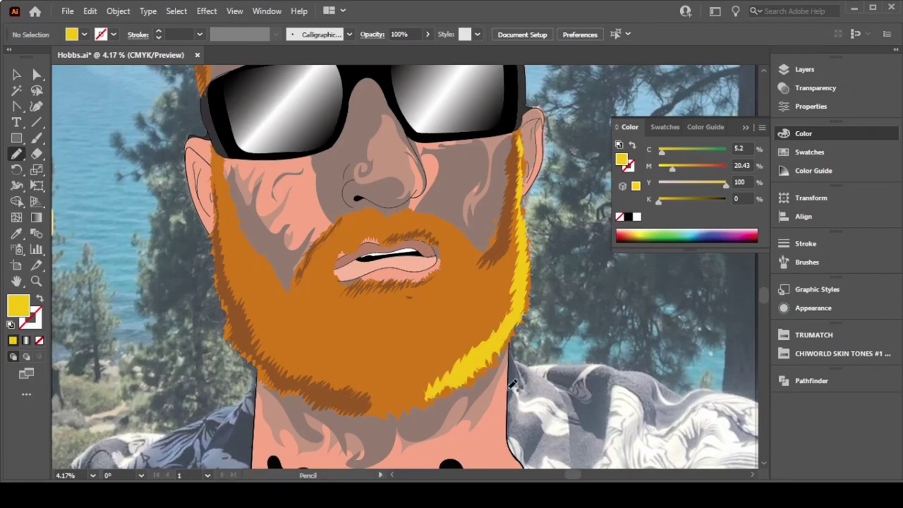
pyautogui.scroll(3, 355, 457)
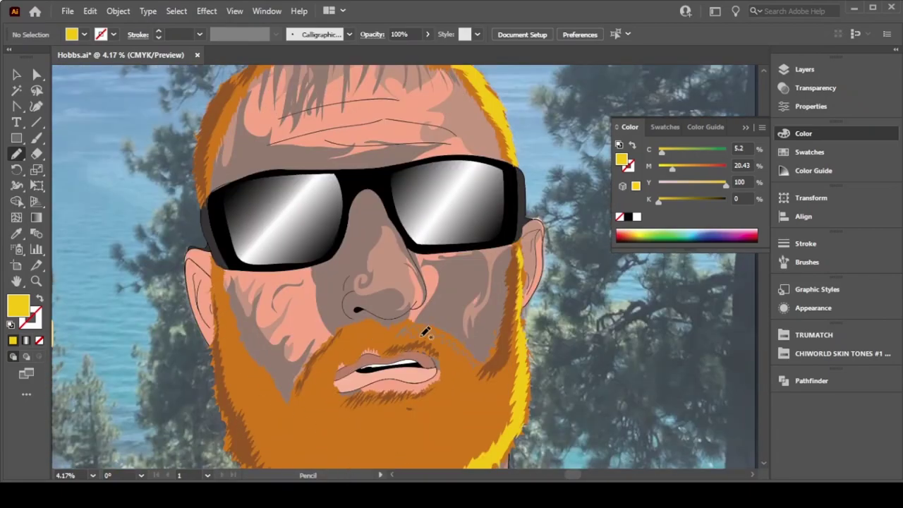
pyautogui.moveTo(425, 332); pyautogui.dragTo(493, 364)
pyautogui.scroll(-5, 506, 359)
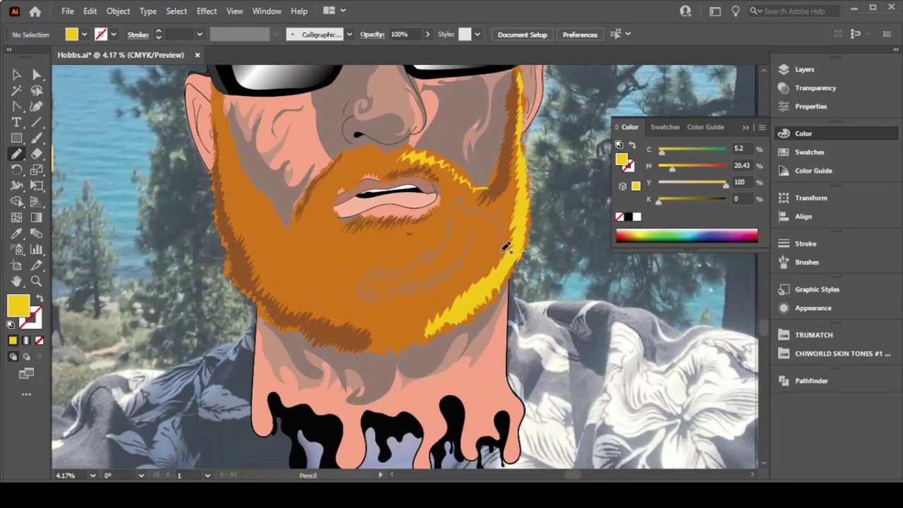
pyautogui.moveTo(505, 247); pyautogui.dragTo(478, 238)
pyautogui.scroll(2, 494, 239)
pyautogui.scroll(-4, 435, 287)
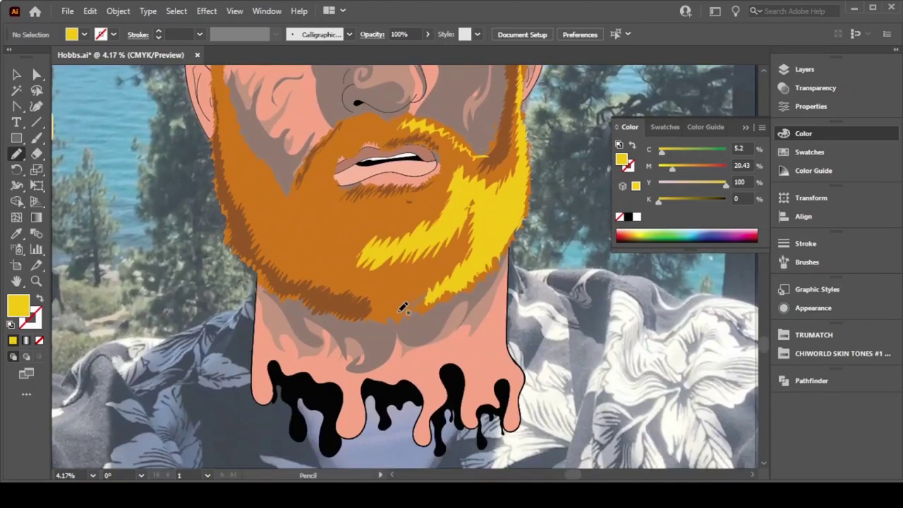
pyautogui.scroll(4, 466, 312)
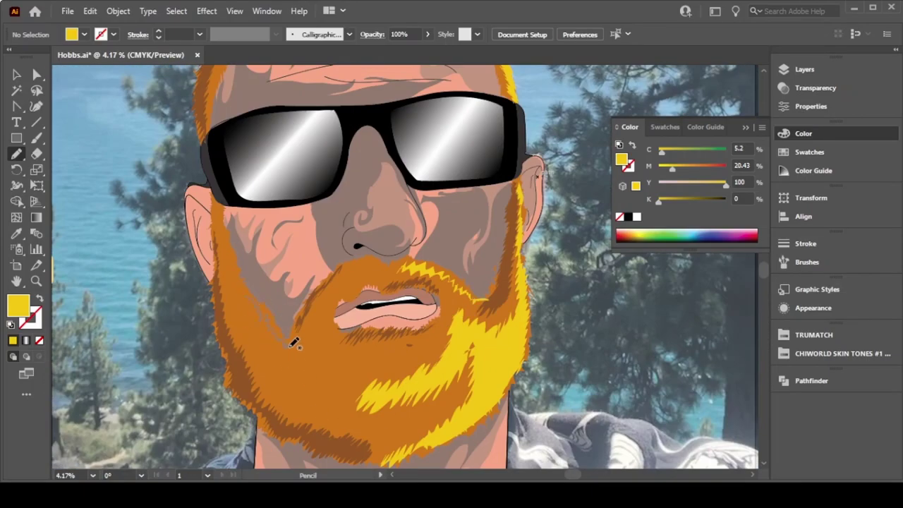
pyautogui.scroll(5, 258, 300)
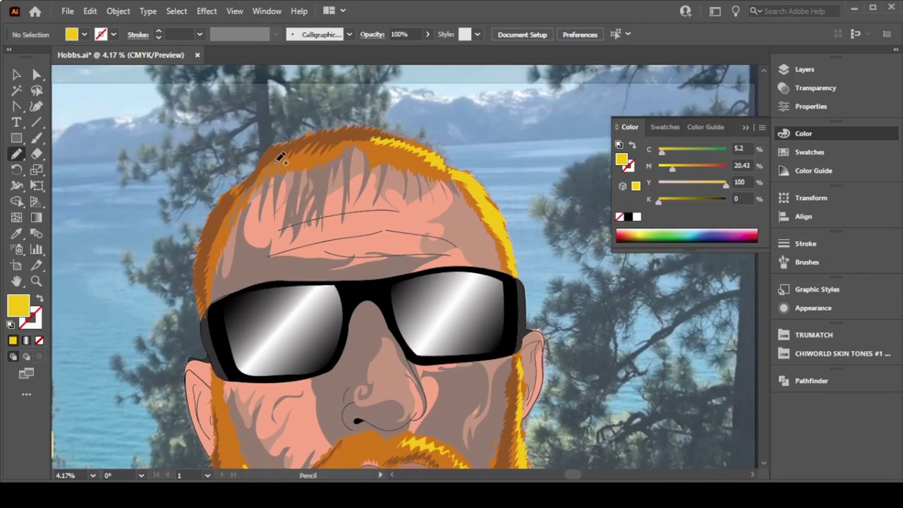
pyautogui.scroll(-3, 328, 296)
# Step: Make the shadow layer current and select all its artwork
pyautogui.click(805, 69)
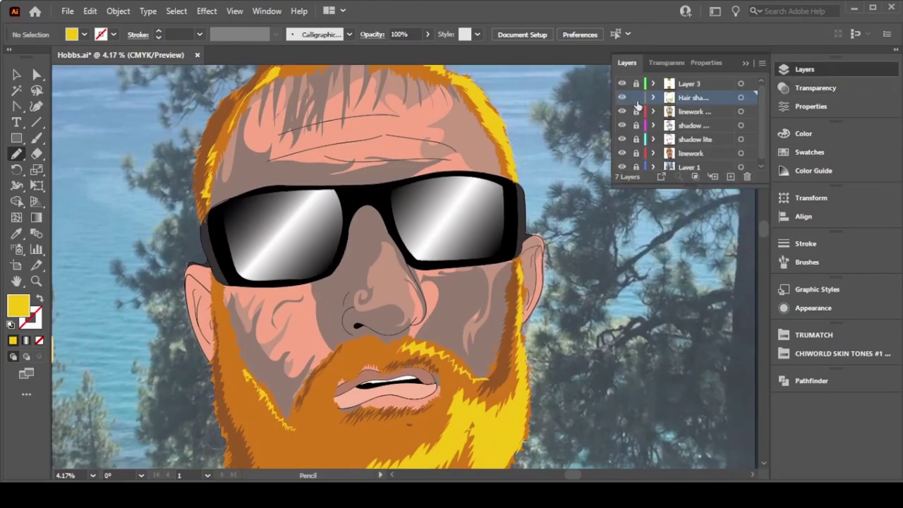
pyautogui.click(691, 126)
pyautogui.click(741, 125)
# Step: Warm the shadow shapes with Adjust Color Balance: less black and cyan, magenta reset to 0, yellow adjusted
pyautogui.click(118, 10)
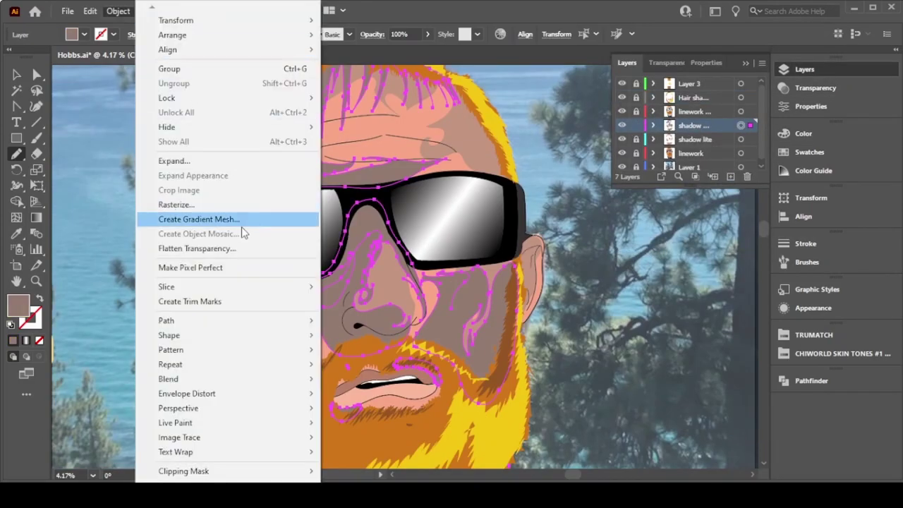
pyautogui.click(357, 294)
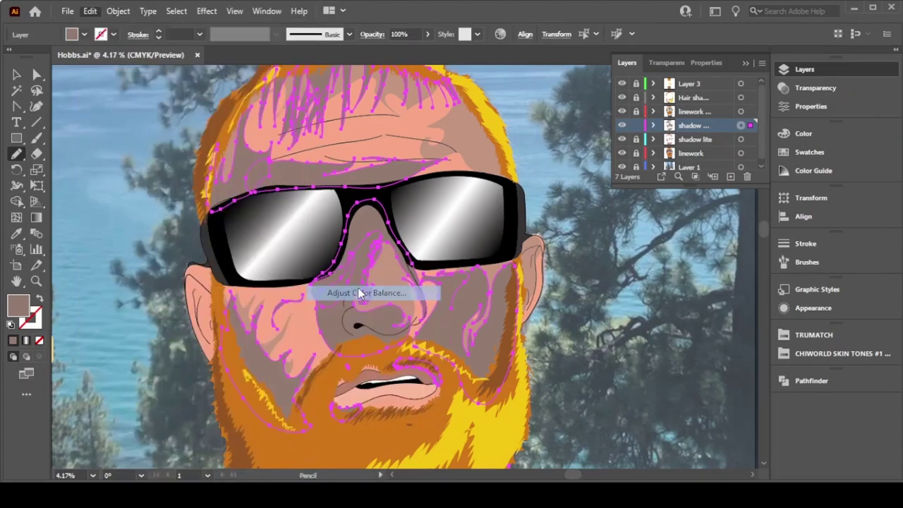
pyautogui.moveTo(606, 86)
pyautogui.mouseDown()
pyautogui.moveTo(678, 122)
pyautogui.moveTo(706, 99)
pyautogui.mouseUp()
pyautogui.moveTo(697, 221)
pyautogui.mouseDown()
pyautogui.moveTo(666, 228)
pyautogui.moveTo(709, 203)
pyautogui.moveTo(734, 202)
pyautogui.moveTo(702, 201)
pyautogui.mouseUp()
pyautogui.click(593, 308)
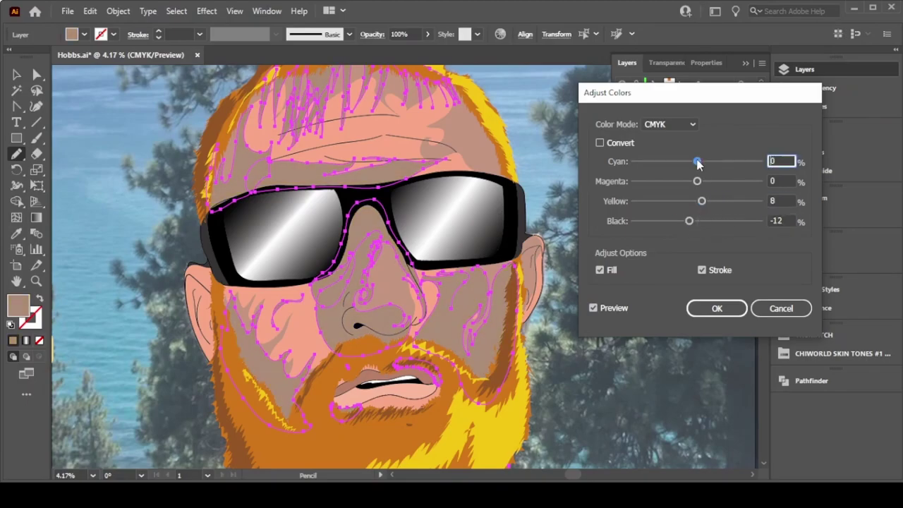
pyautogui.moveTo(697, 161)
pyautogui.mouseDown()
pyautogui.moveTo(687, 161)
pyautogui.moveTo(727, 204)
pyautogui.mouseUp()
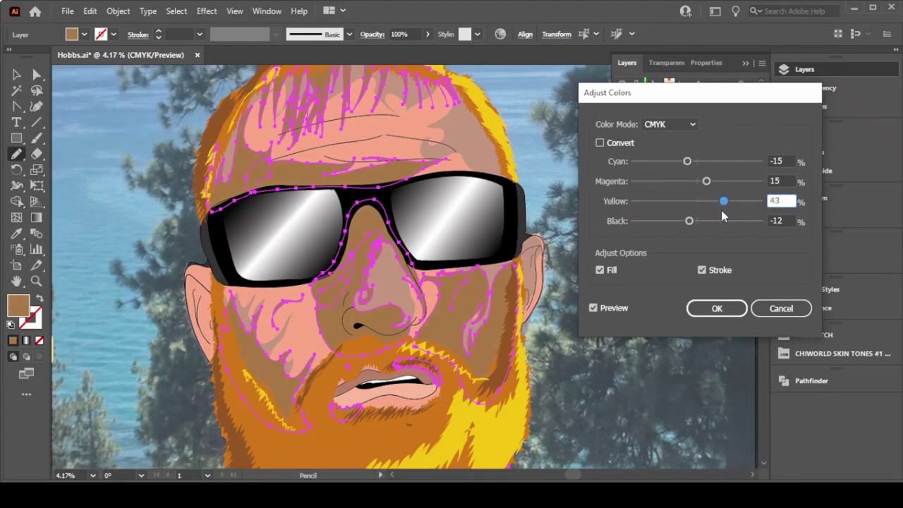
pyautogui.moveTo(688, 161)
pyautogui.mouseDown()
pyautogui.moveTo(678, 162)
pyautogui.moveTo(697, 181)
pyautogui.mouseUp()
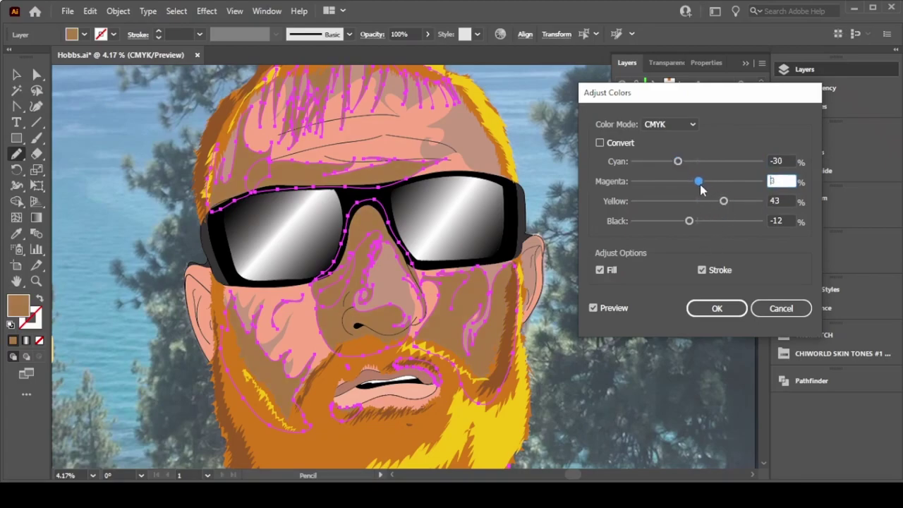
pyautogui.click(724, 202)
pyautogui.moveTo(725, 219)
pyautogui.mouseDown()
pyautogui.moveTo(716, 210)
pyautogui.moveTo(680, 221)
pyautogui.mouseUp()
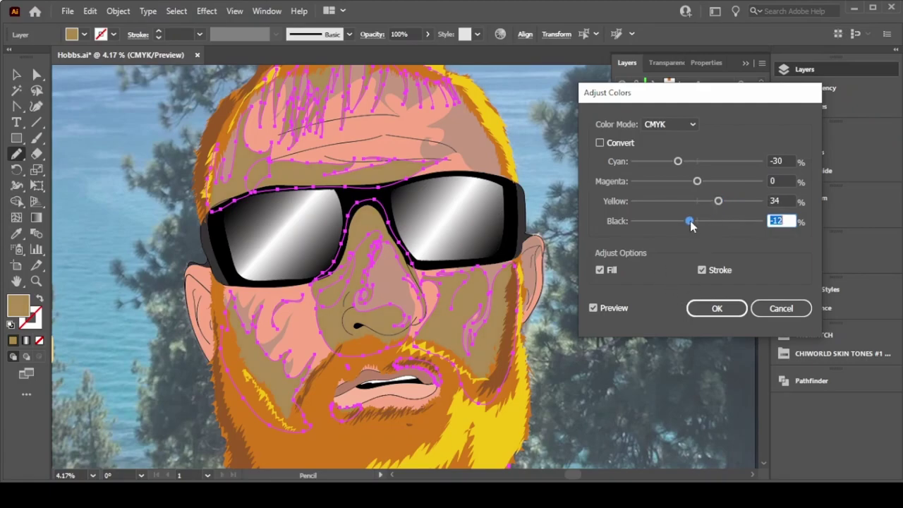
pyautogui.click(715, 308)
pyautogui.press('v')
pyautogui.click(628, 366)
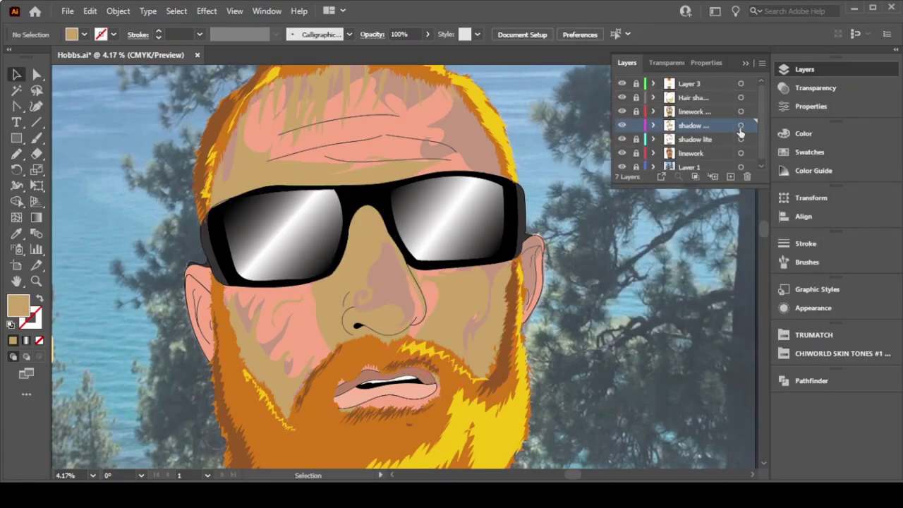
# Step: Eyedrop the salmon skin colour onto the shadow shapes and apply a lighter Color Guide tint
pyautogui.click(741, 124)
pyautogui.press('i')
pyautogui.click(416, 121)
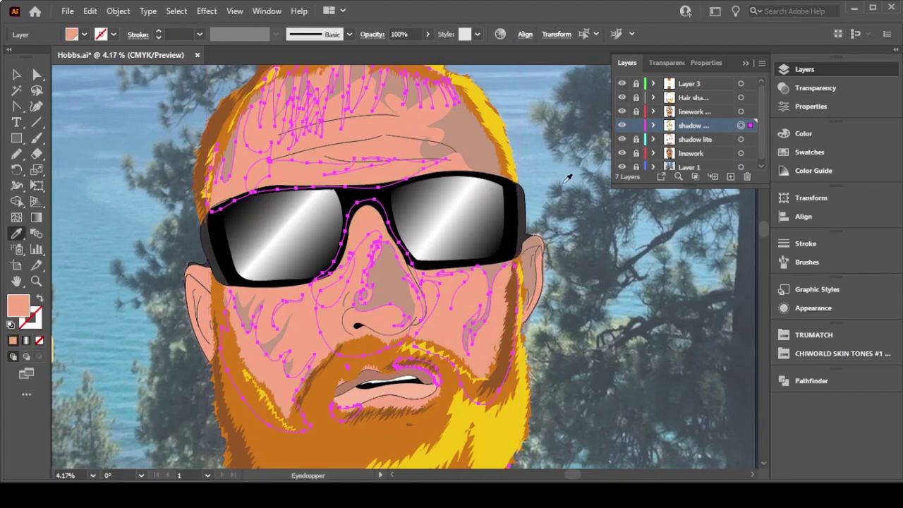
pyautogui.click(818, 170)
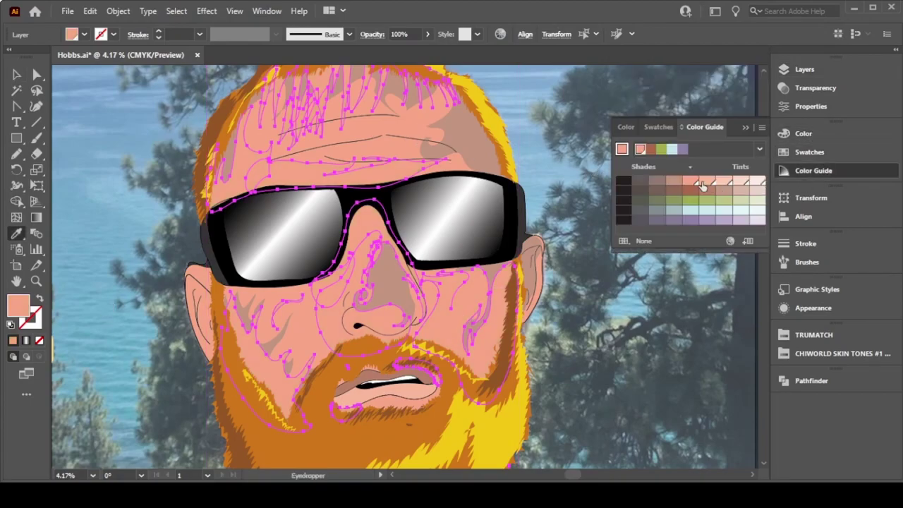
pyautogui.click(673, 184)
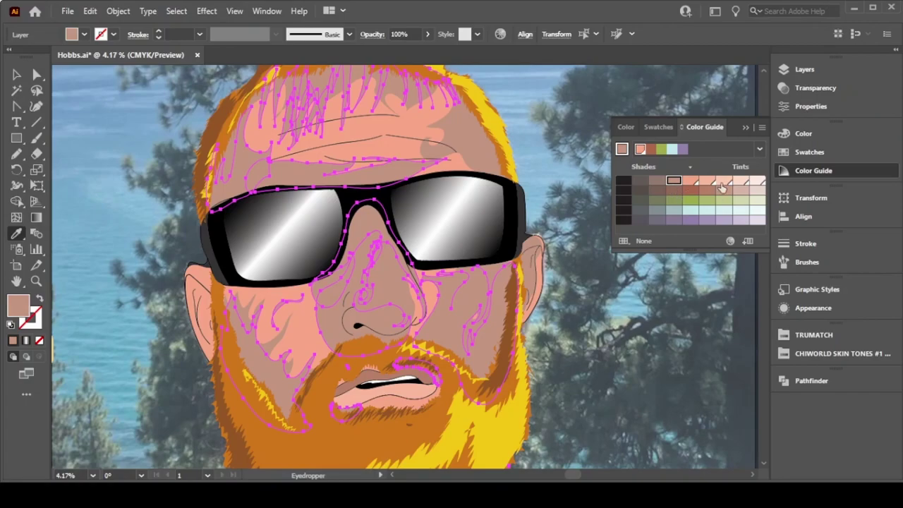
pyautogui.click(707, 183)
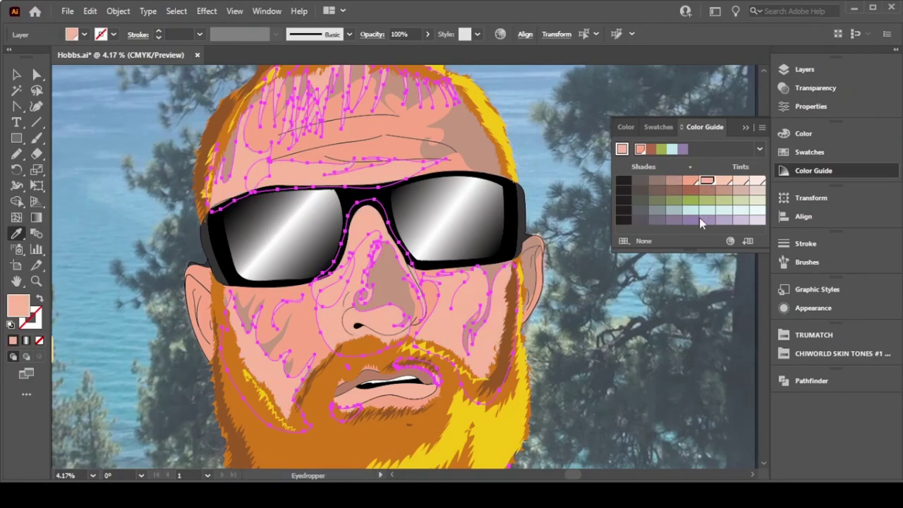
# Step: Deselect and toggle the shadow layer's visibility to compare the result
pyautogui.click(804, 69)
pyautogui.click(635, 125)
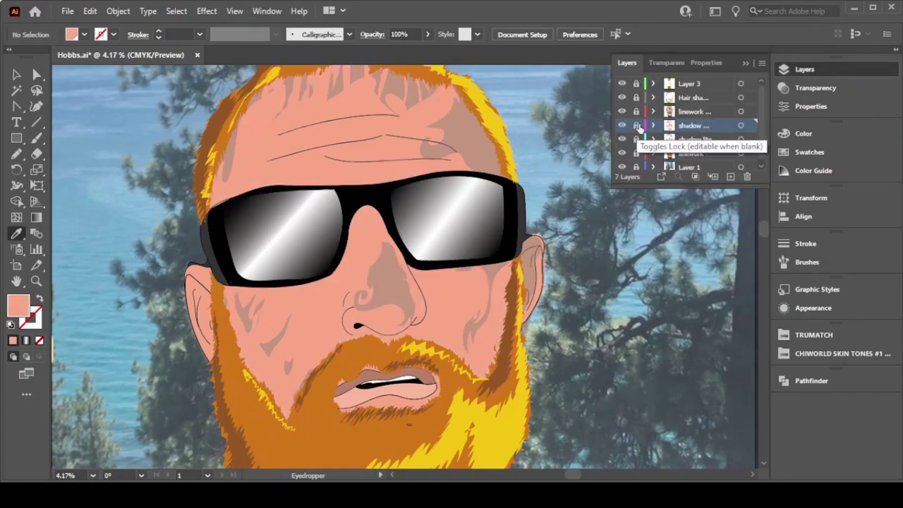
pyautogui.click(622, 141)
pyautogui.click(621, 141)
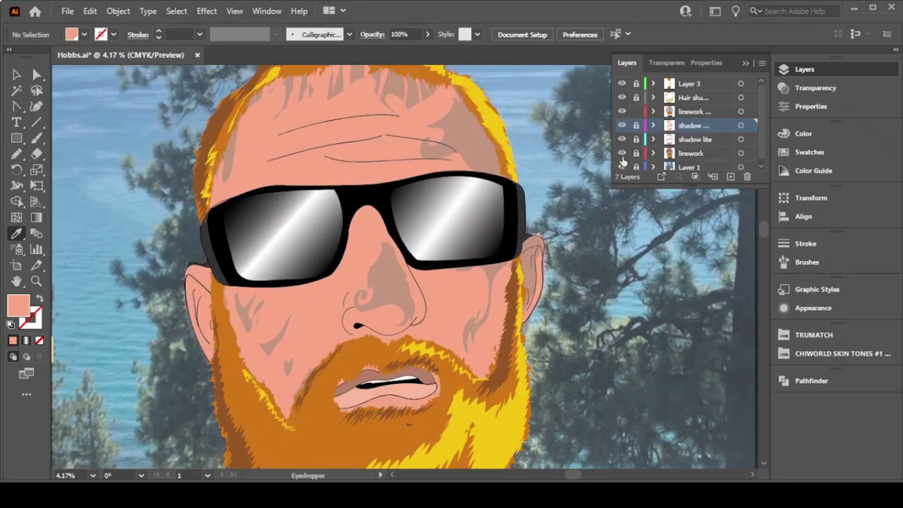
pyautogui.click(621, 141)
# Step: Select and deselect the linework paths, then make the shadow layer current and toggle it again
pyautogui.click(741, 154)
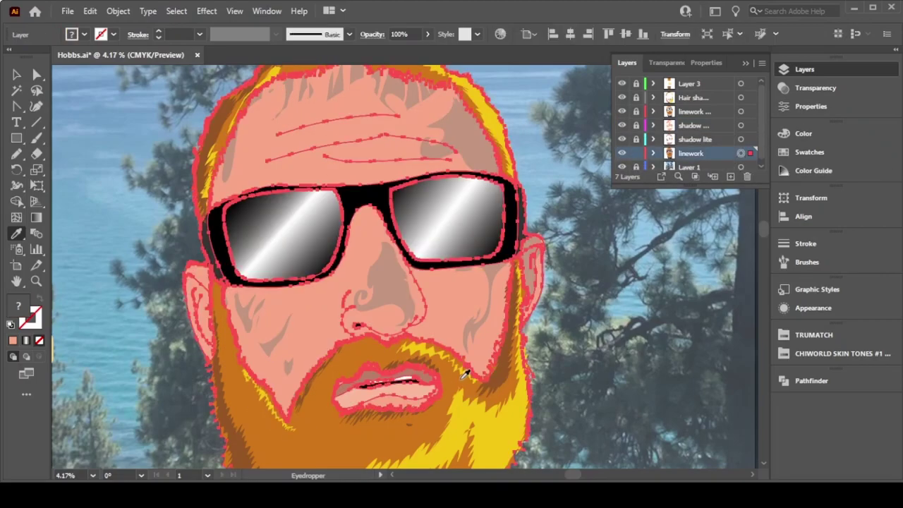
pyautogui.hotkey('ctrl', 'shift', 'a')
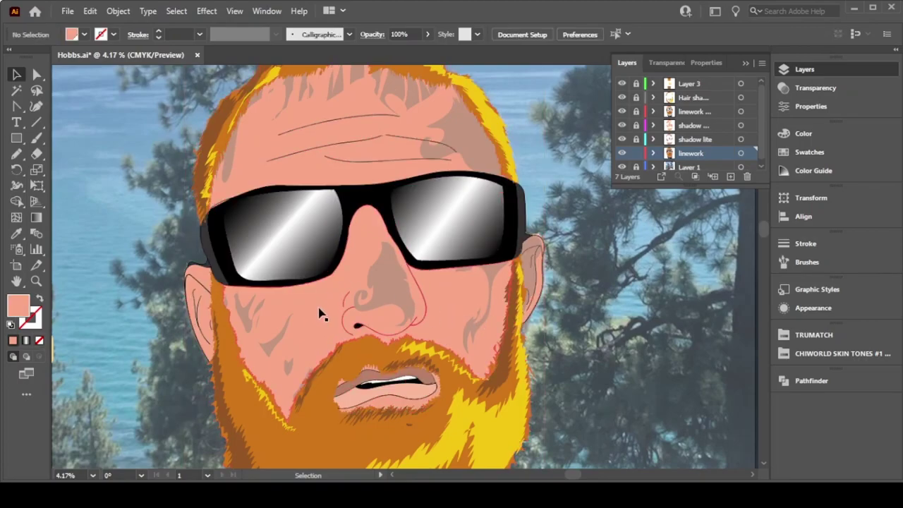
pyautogui.click(661, 264)
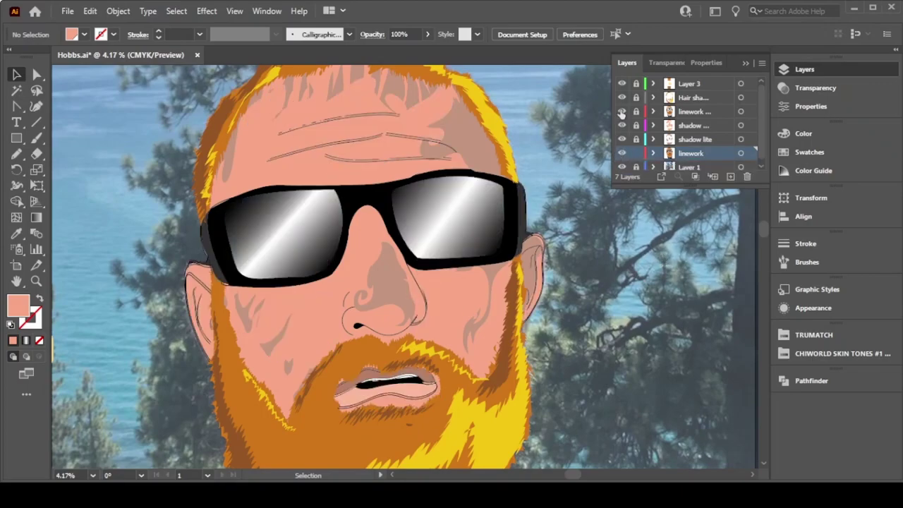
pyautogui.hotkey('ctrl', 'z')
pyautogui.click(658, 264)
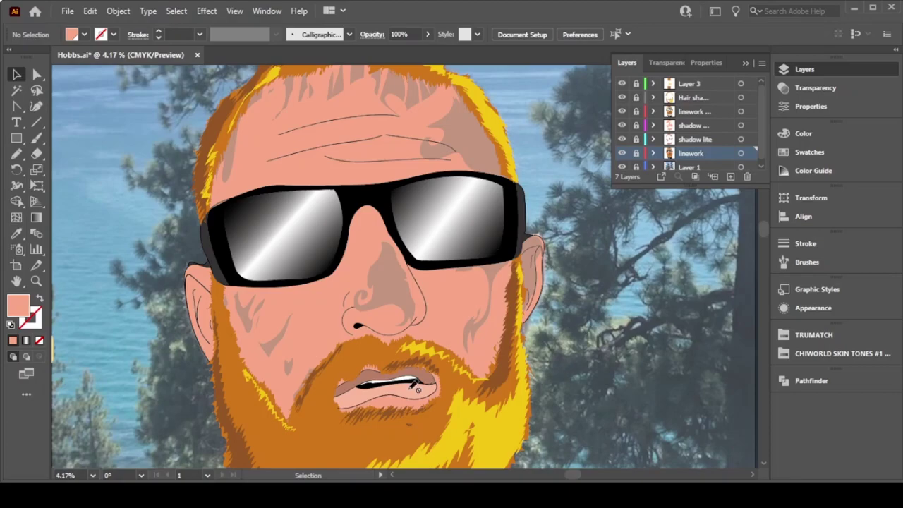
pyautogui.click(681, 127)
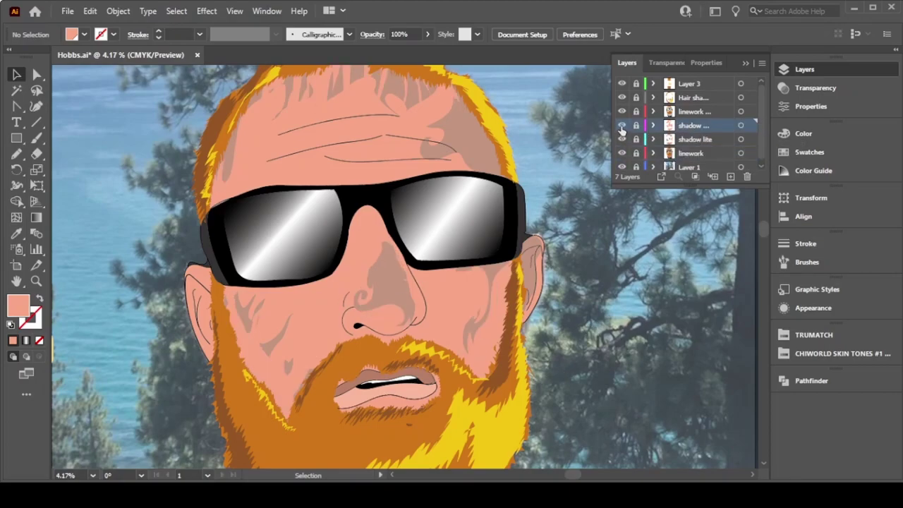
pyautogui.click(621, 125)
# Step: Apply a darker skin-tone swatch to the shadow layer, then check the nose and cheek shadows
pyautogui.click(740, 125)
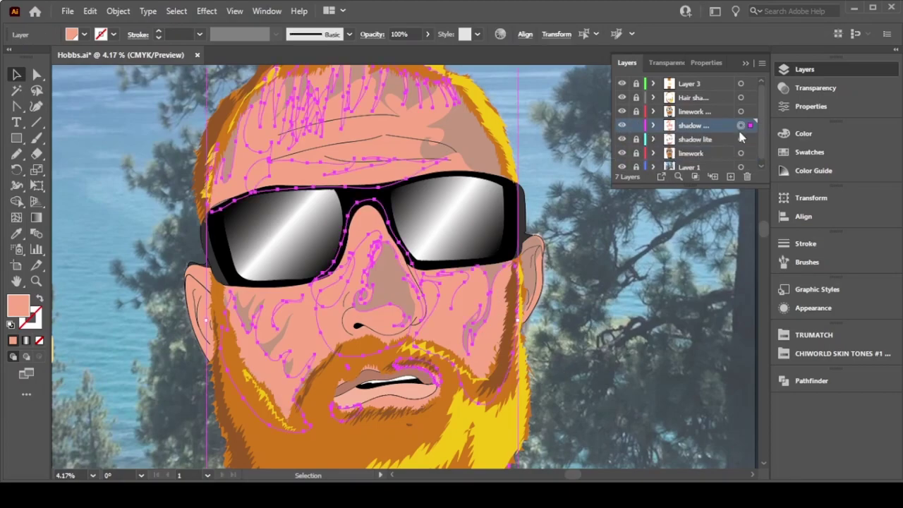
pyautogui.click(839, 352)
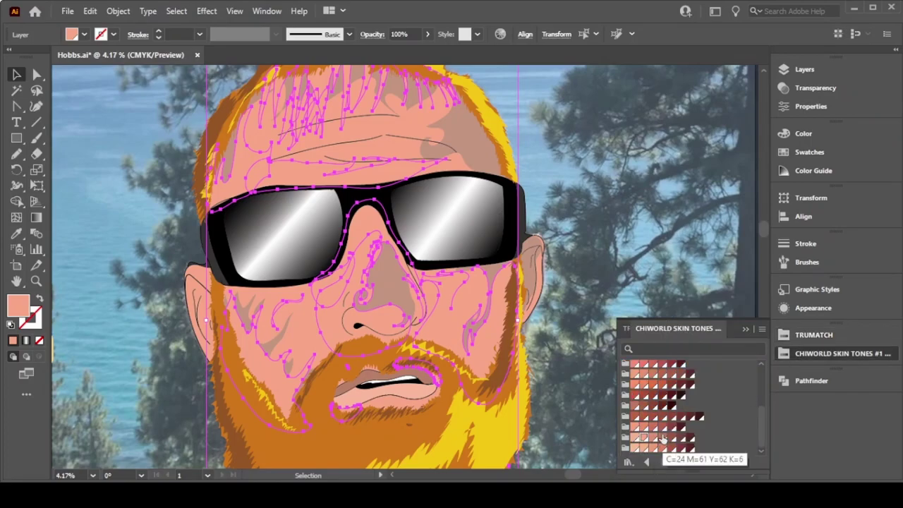
pyautogui.click(653, 436)
pyautogui.click(633, 289)
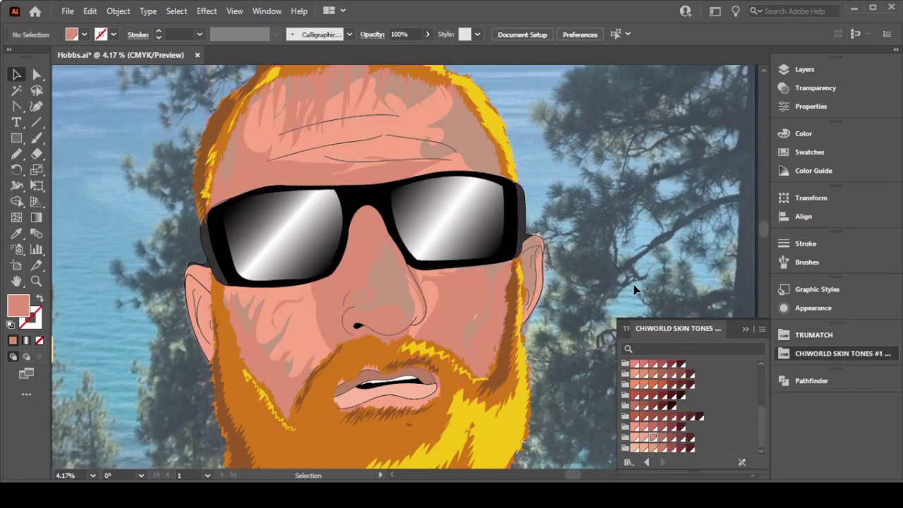
pyautogui.click(365, 234)
pyautogui.click(460, 317)
pyautogui.click(339, 293)
pyautogui.click(432, 305)
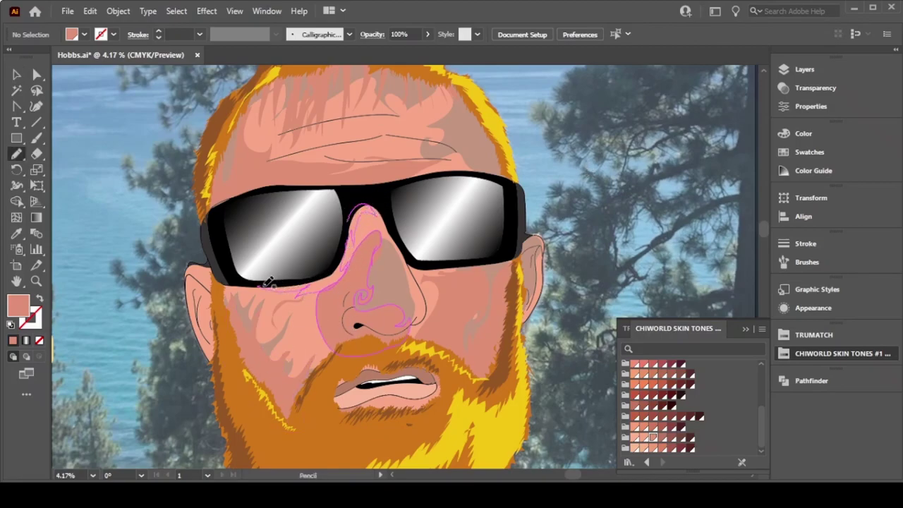
# Step: Fill the shadow lite layer's shapes with the C=0 M=36 Y=40 K=0 salmon skin swatch
pyautogui.click(814, 70)
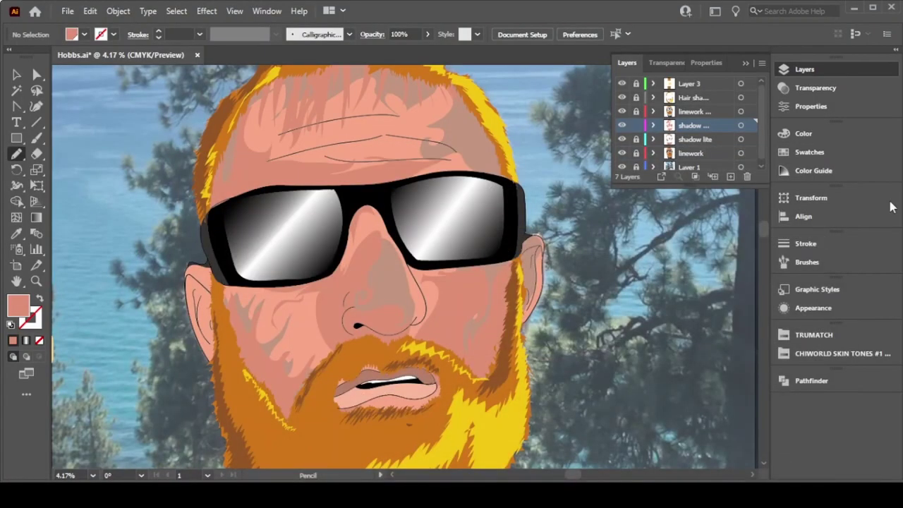
pyautogui.click(681, 139)
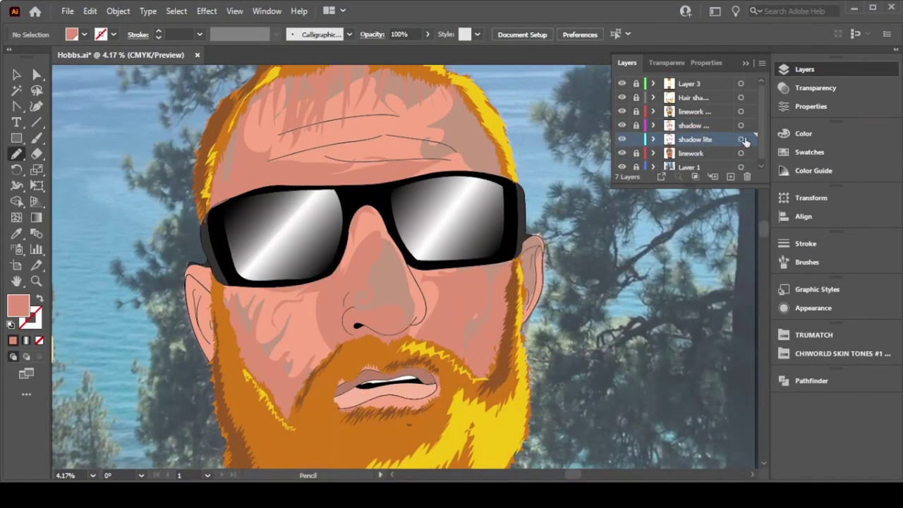
pyautogui.click(741, 139)
pyautogui.click(840, 353)
pyautogui.scroll(-3, 656, 416)
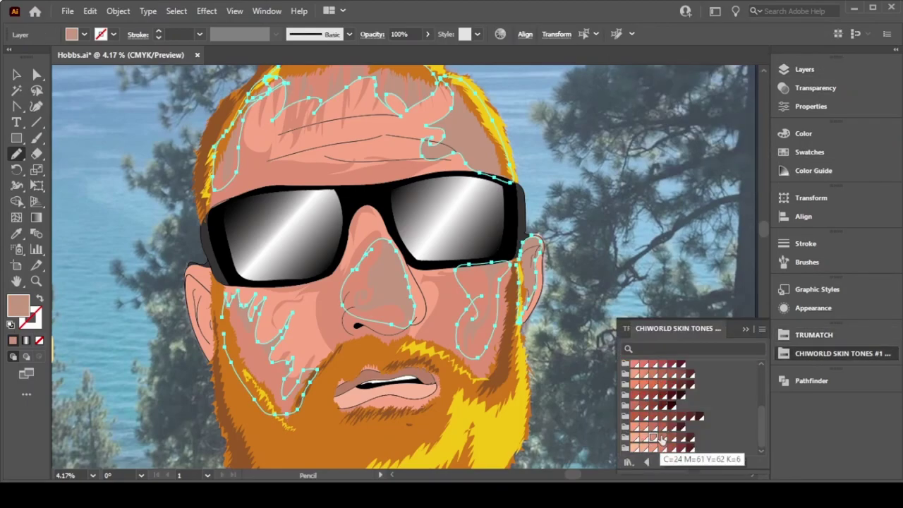
pyautogui.click(665, 443)
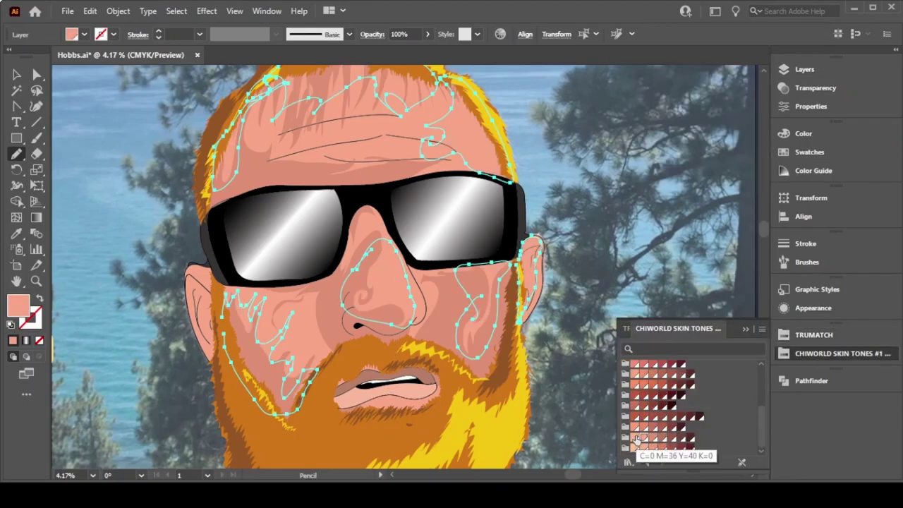
pyautogui.press('v')
pyautogui.click(661, 251)
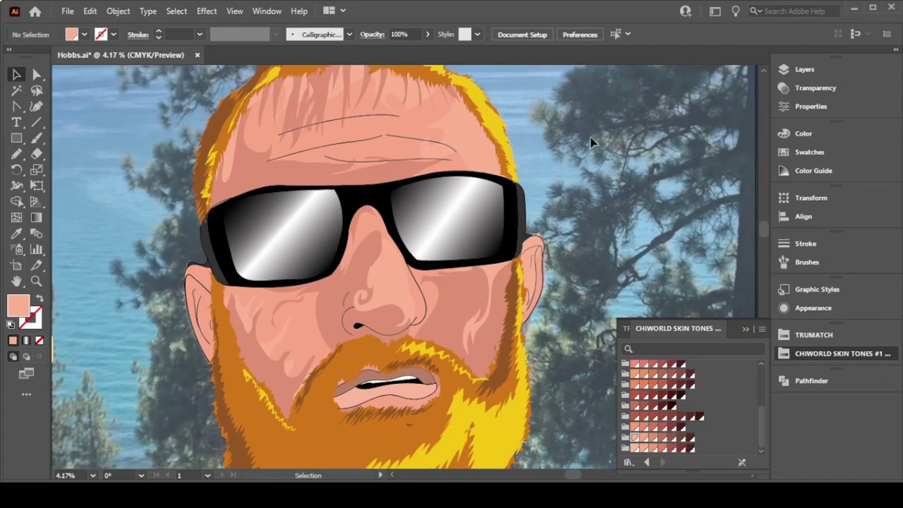
pyautogui.click(745, 327)
# Step: Hide the Layer 1 reference photo and portrait layers, leaving Layer 3's colour samples visible
pyautogui.hotkey('ctrl', '-')
pyautogui.scroll(3, 628, 277)
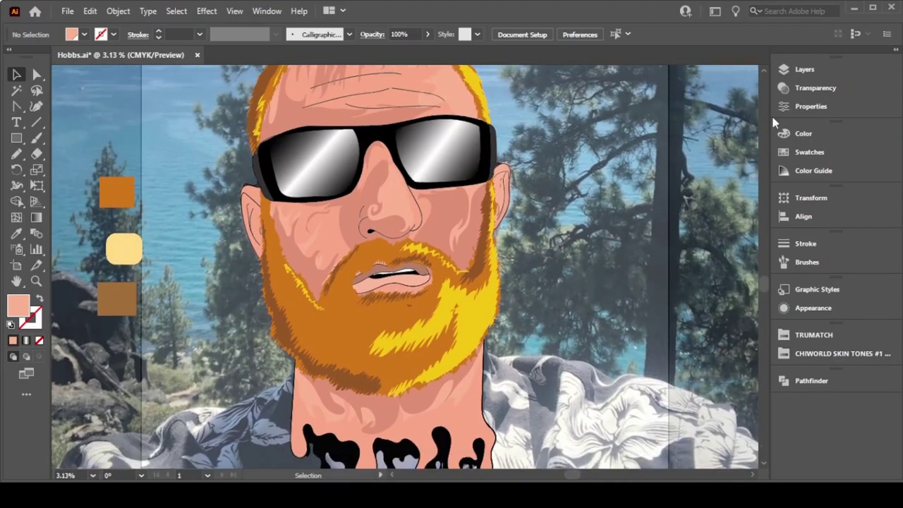
pyautogui.click(787, 69)
pyautogui.click(621, 167)
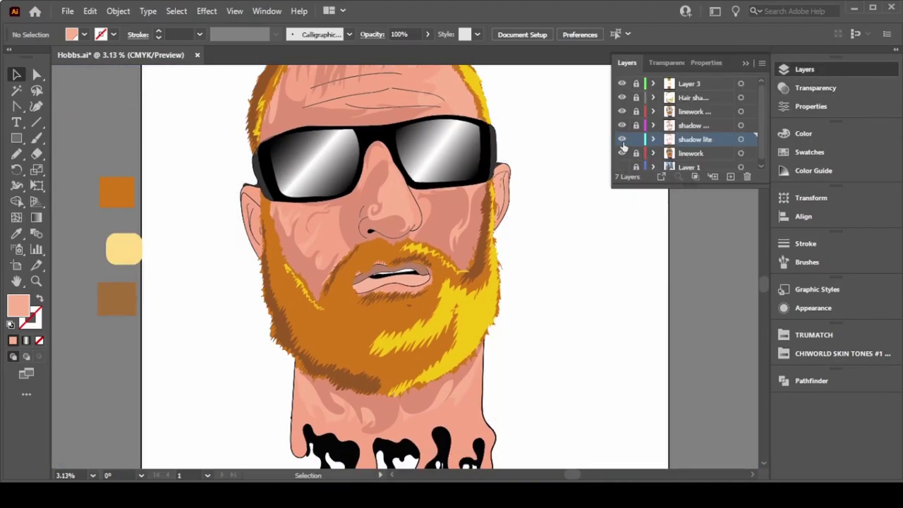
pyautogui.click(621, 83)
pyautogui.click(746, 63)
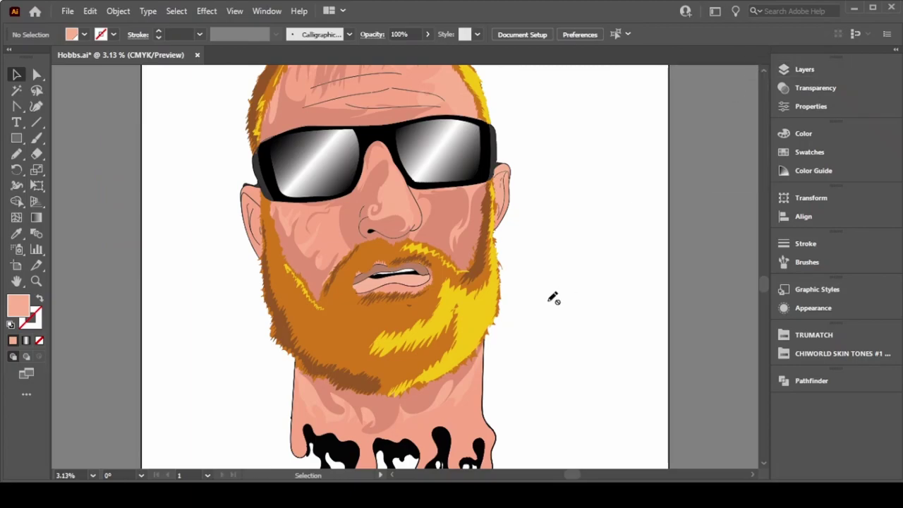
pyautogui.click(783, 69)
pyautogui.click(745, 64)
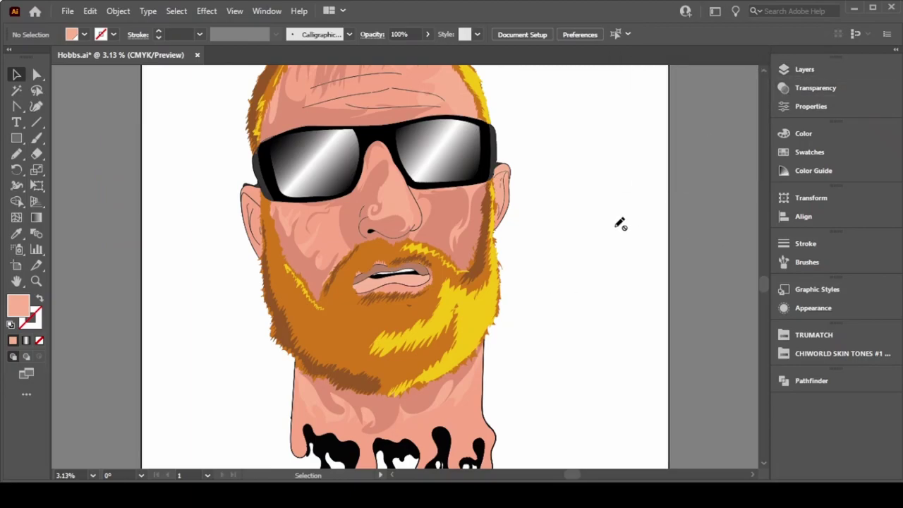
pyautogui.click(804, 69)
pyautogui.click(690, 85)
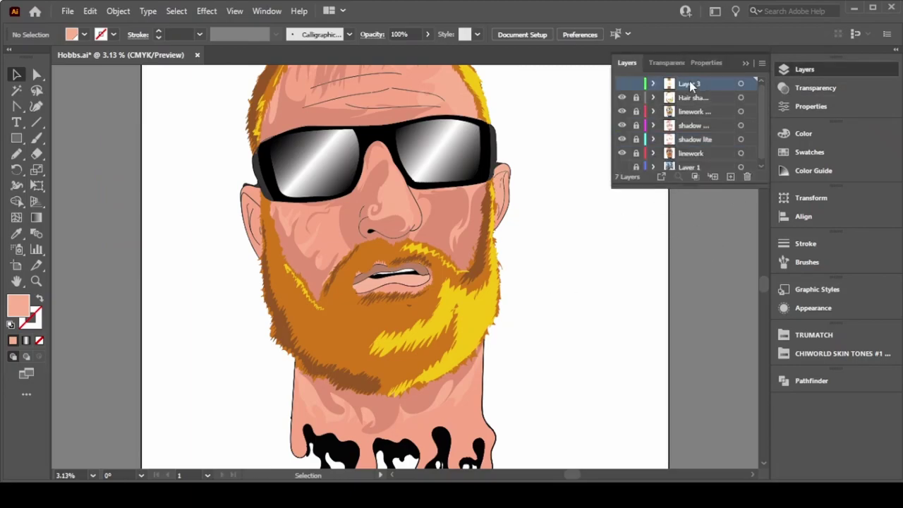
pyautogui.click(745, 64)
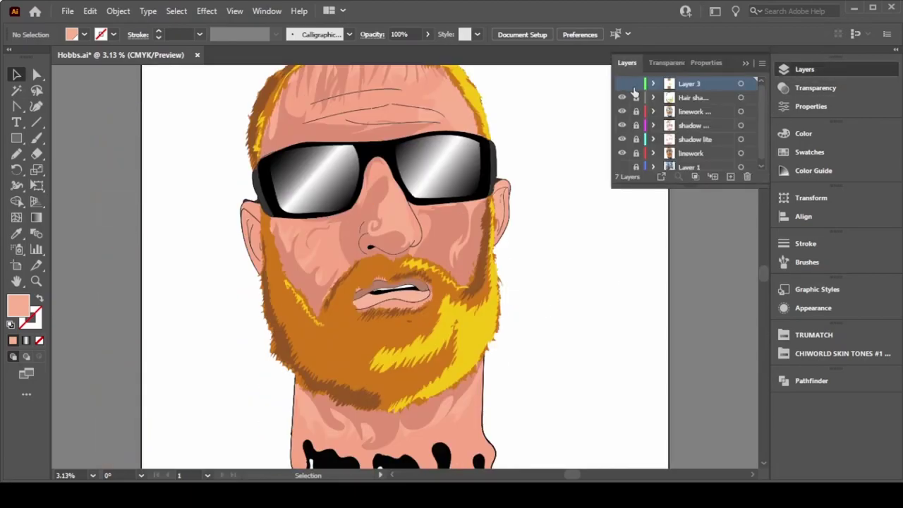
pyautogui.click(622, 97)
# Step: Draw a large circle spanning the artboard and centre it horizontally
pyautogui.moveTo(621, 112); pyautogui.dragTo(622, 167)
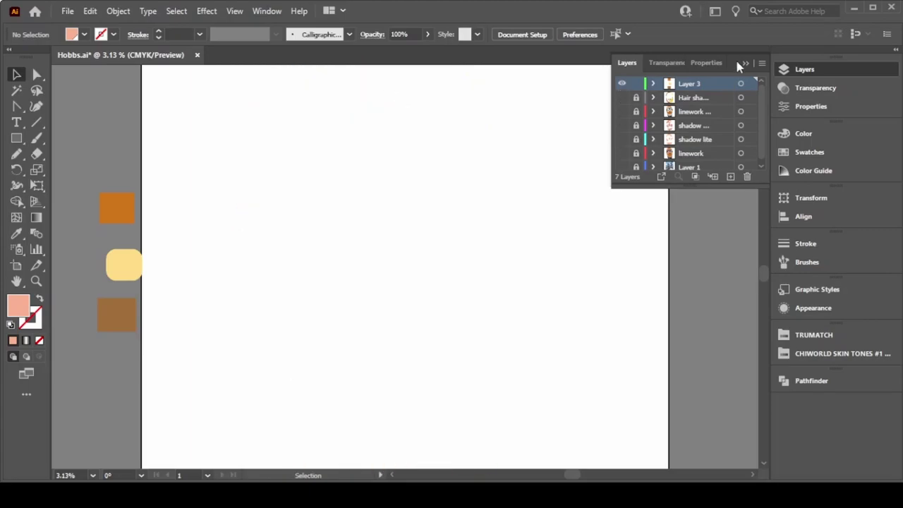
pyautogui.click(745, 63)
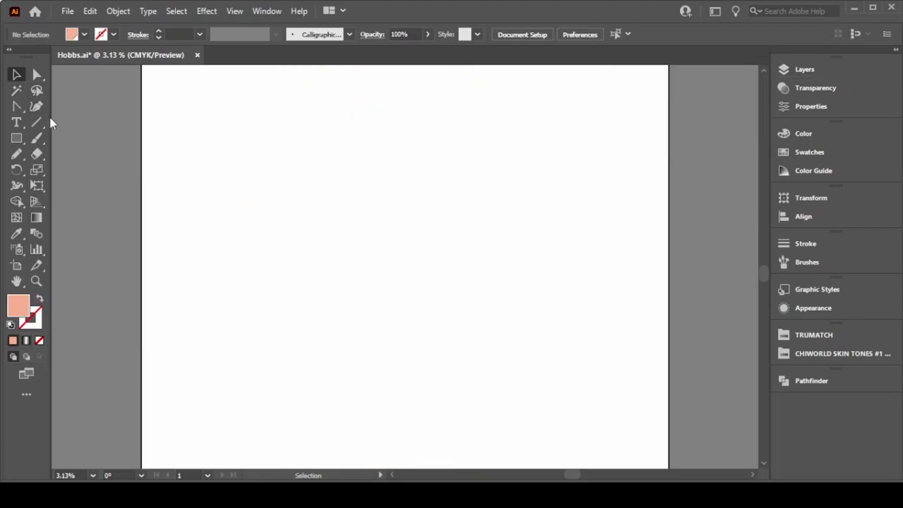
pyautogui.moveTo(16, 138); pyautogui.dragTo(52, 170)
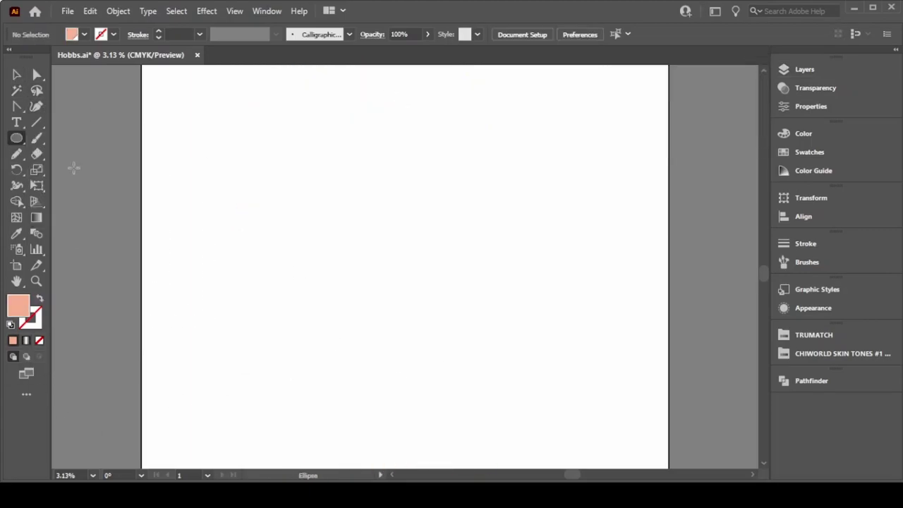
pyautogui.moveTo(201, 98); pyautogui.dragTo(616, 337)
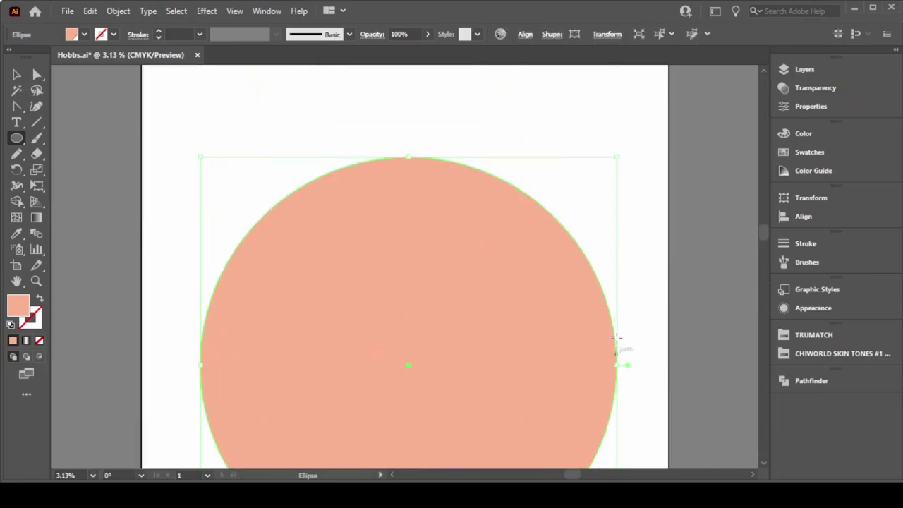
pyautogui.scroll(5, 615, 337)
pyautogui.moveTo(212, 128); pyautogui.dragTo(531, 257)
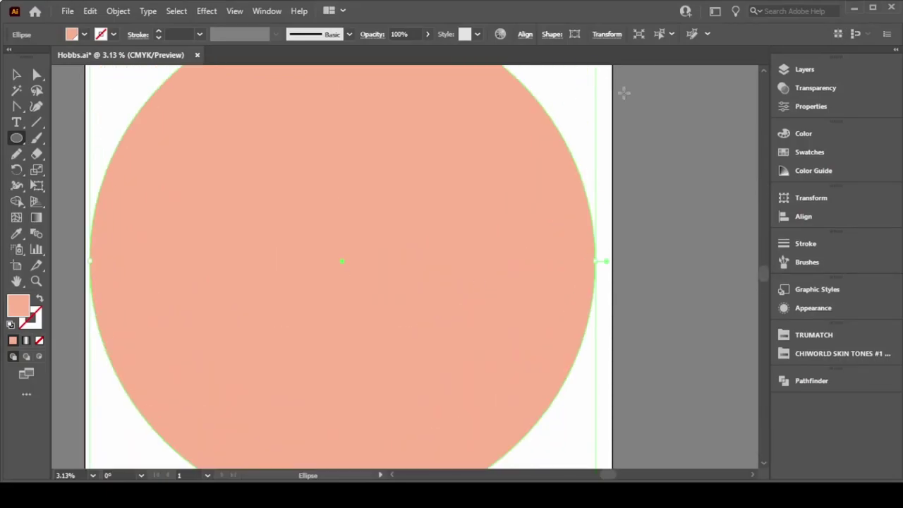
pyautogui.press('v')
pyautogui.click(571, 34)
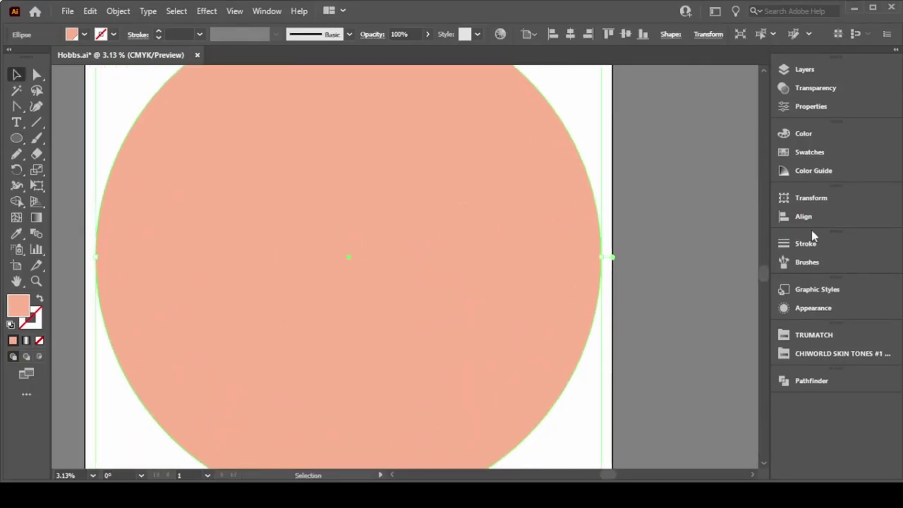
# Step: Fill the circle with a radial preset gradient, enlarging the yellow centre and shifting midpoints outward
pyautogui.click(809, 152)
pyautogui.click(648, 169)
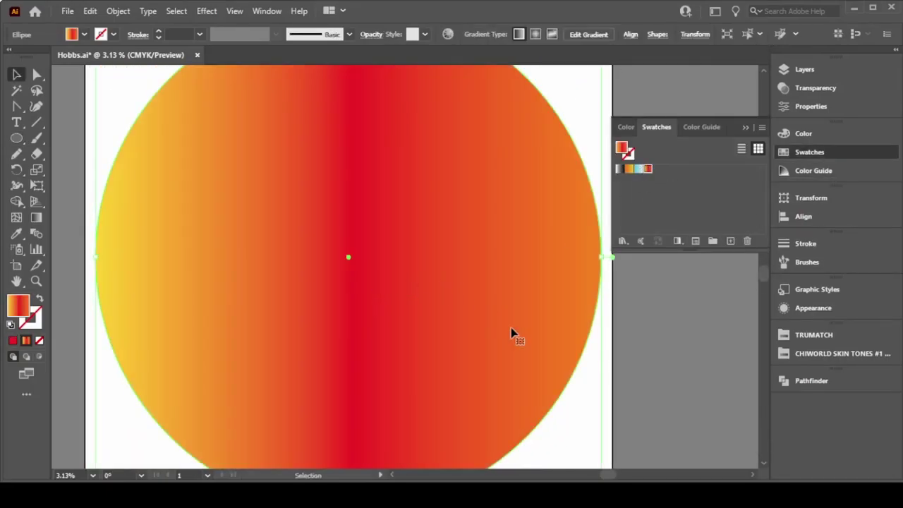
pyautogui.hscroll(-2, 511, 335)
pyautogui.hotkey('ctrl', 'F9')
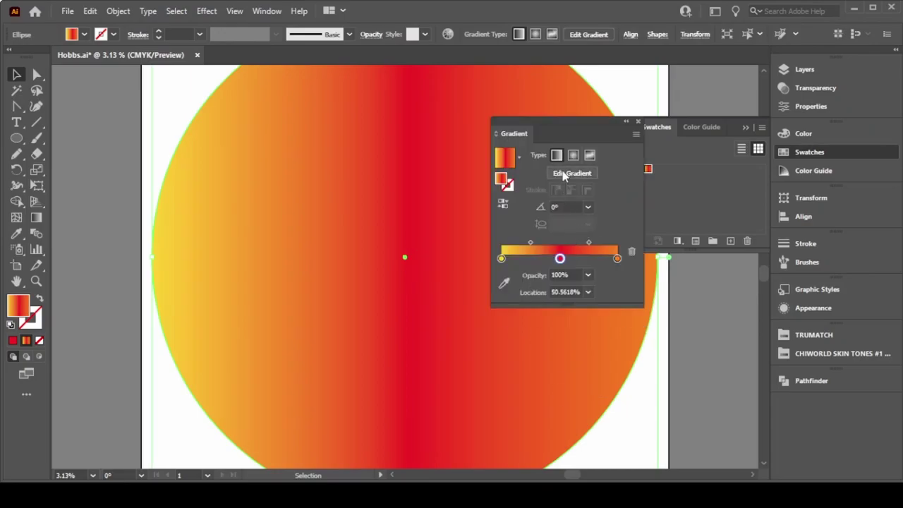
pyautogui.click(573, 155)
pyautogui.moveTo(502, 259)
pyautogui.mouseDown()
pyautogui.moveTo(554, 259)
pyautogui.moveTo(509, 258)
pyautogui.moveTo(533, 259)
pyautogui.moveTo(529, 243)
pyautogui.moveTo(561, 243)
pyautogui.moveTo(544, 259)
pyautogui.moveTo(525, 243)
pyautogui.moveTo(578, 259)
pyautogui.mouseUp()
pyautogui.click(535, 259)
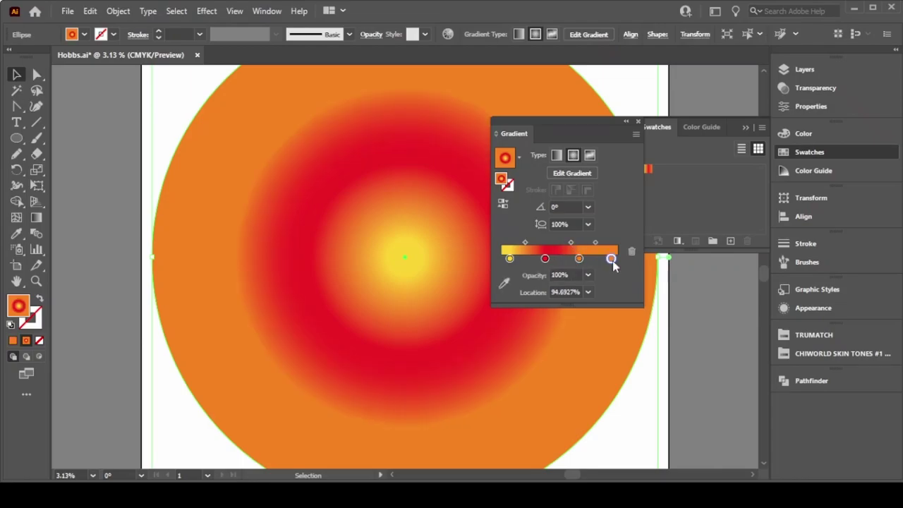
# Step: Make the outer gradient stop dark indigo and move it to 100%
pyautogui.doubleClick(611, 259)
pyautogui.click(475, 340)
pyautogui.click(502, 341)
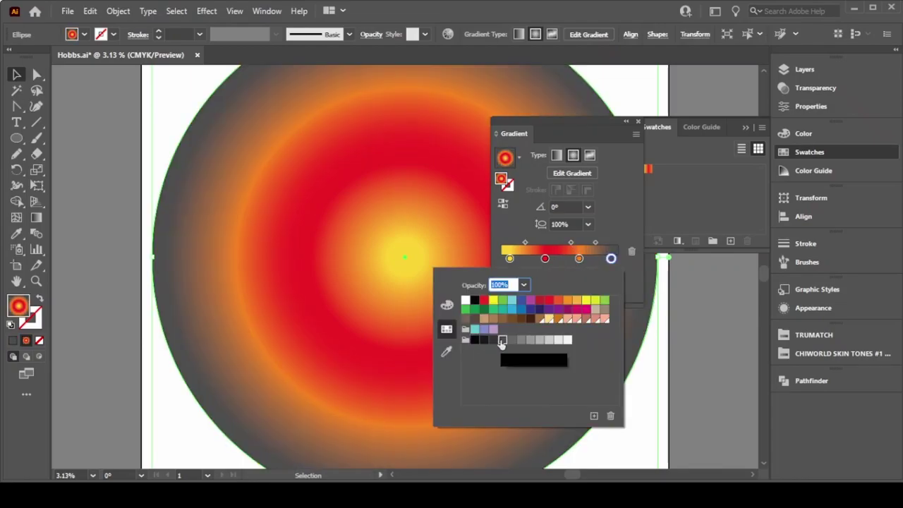
pyautogui.click(520, 309)
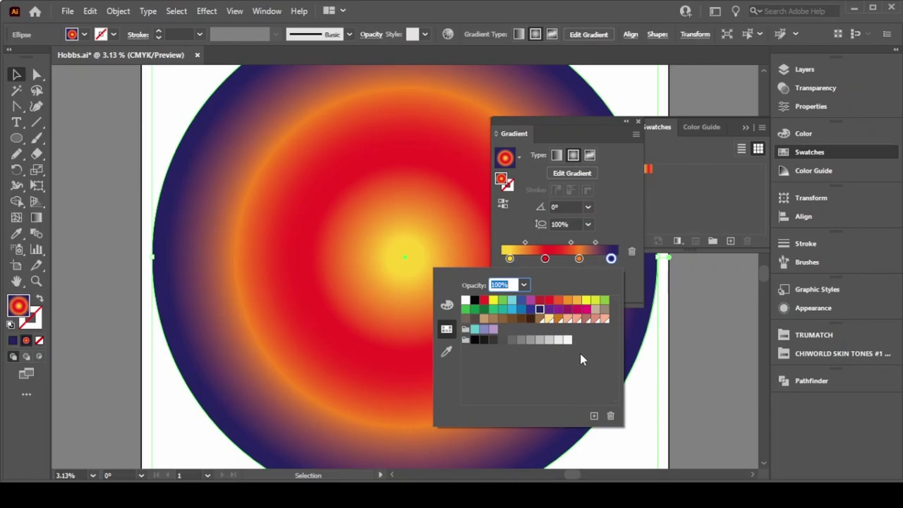
pyautogui.moveTo(611, 259); pyautogui.dragTo(617, 259)
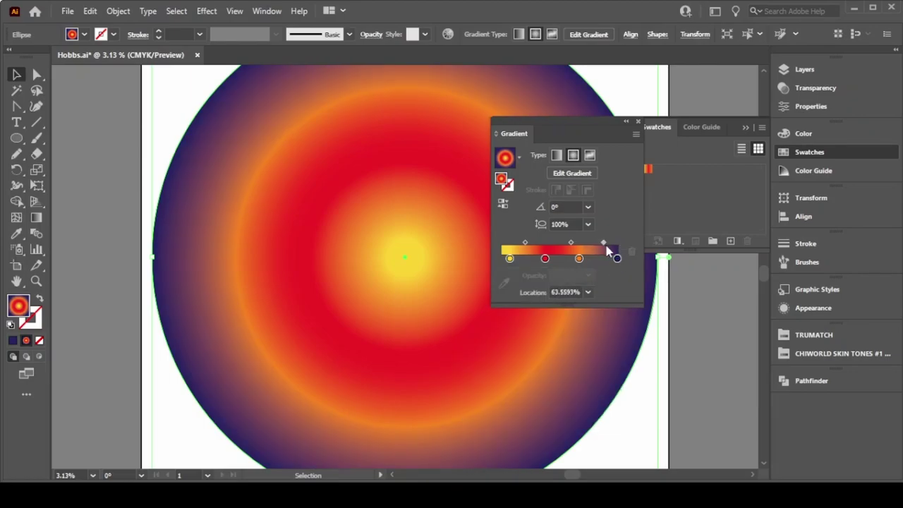
pyautogui.click(626, 124)
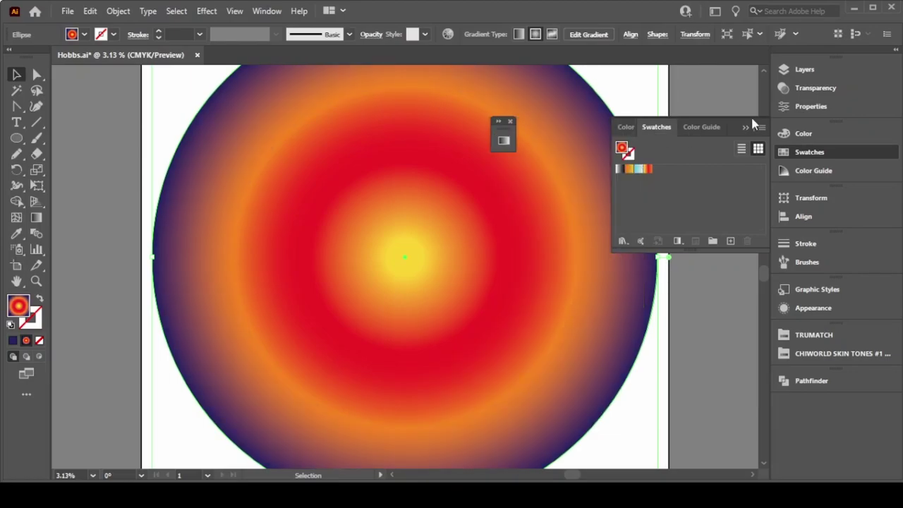
pyautogui.click(504, 126)
pyautogui.click(630, 125)
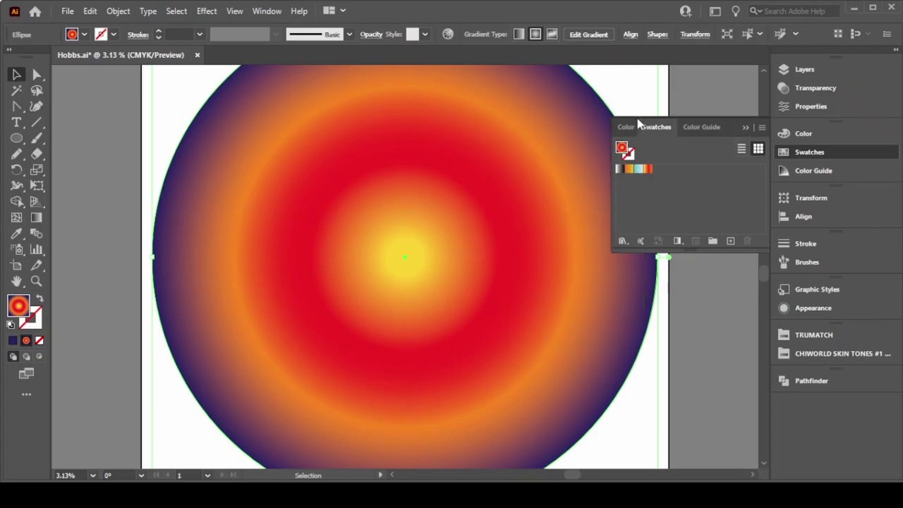
# Step: Save the circle's gradient as a new swatch and deselect the circle
pyautogui.click(730, 241)
pyautogui.write('cir b')
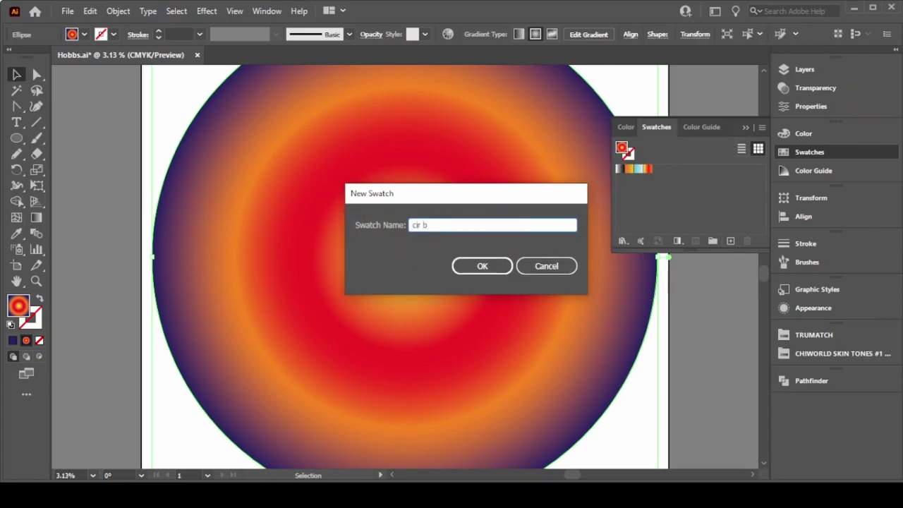
pyautogui.click(474, 271)
pyautogui.click(745, 127)
pyautogui.click(680, 125)
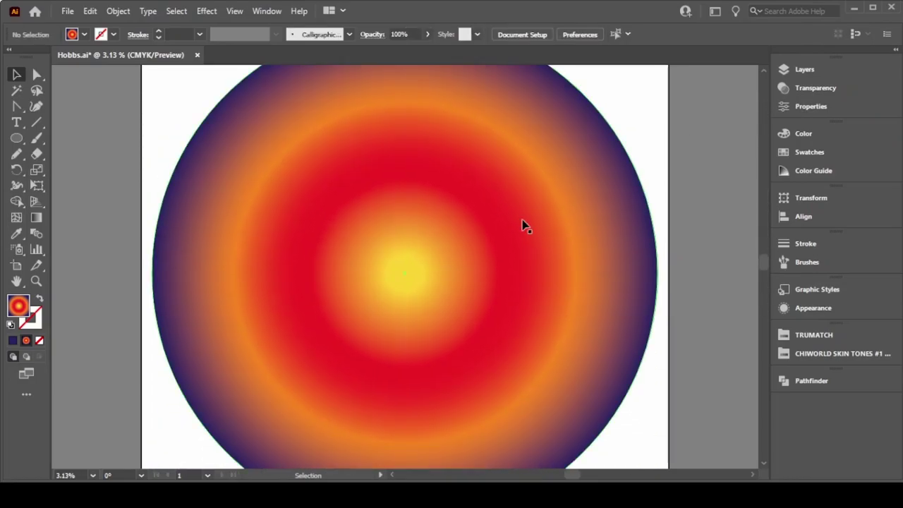
# Step: Move the gradient circle to the artboard's left side, undoing a stray rectangle
pyautogui.click(525, 226)
pyautogui.moveTo(389, 272)
pyautogui.mouseDown()
pyautogui.moveTo(15, 125)
pyautogui.moveTo(70, 134)
pyautogui.mouseUp()
pyautogui.scroll(3, 212, 134)
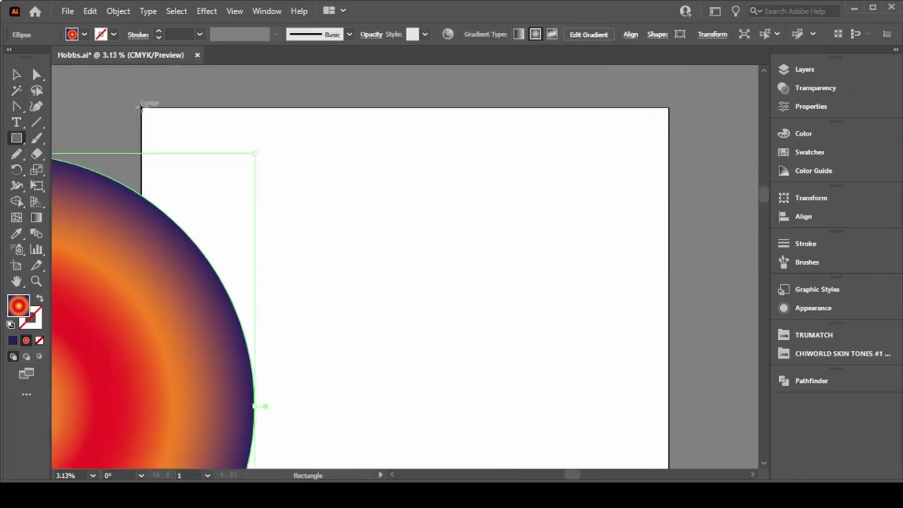
pyautogui.moveTo(141, 107)
pyautogui.mouseDown()
pyautogui.moveTo(261, 182)
pyautogui.moveTo(181, 137)
pyautogui.mouseUp()
pyautogui.hotkey('ctrl', 'z')
# Step: Draw a black rectangle covering the artboard and bring the gradient circle above it
pyautogui.click(803, 134)
pyautogui.click(628, 217)
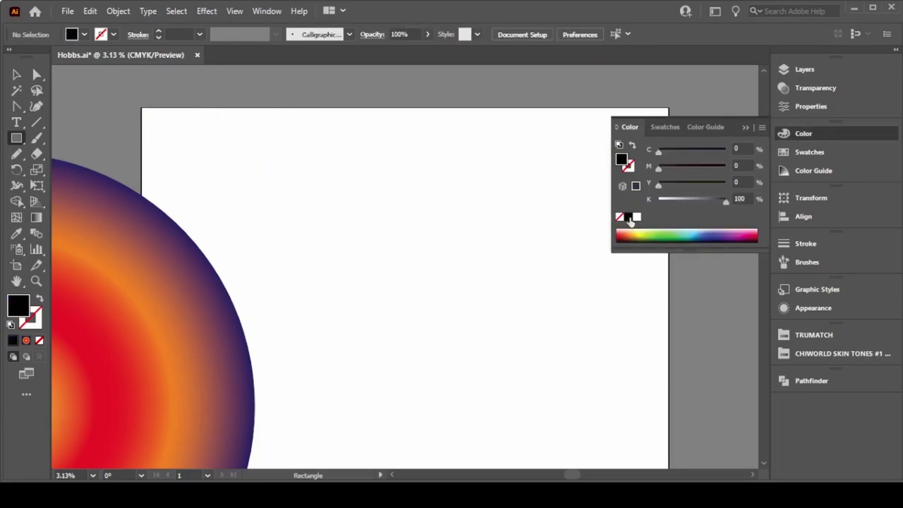
pyautogui.moveTo(139, 105); pyautogui.dragTo(669, 419)
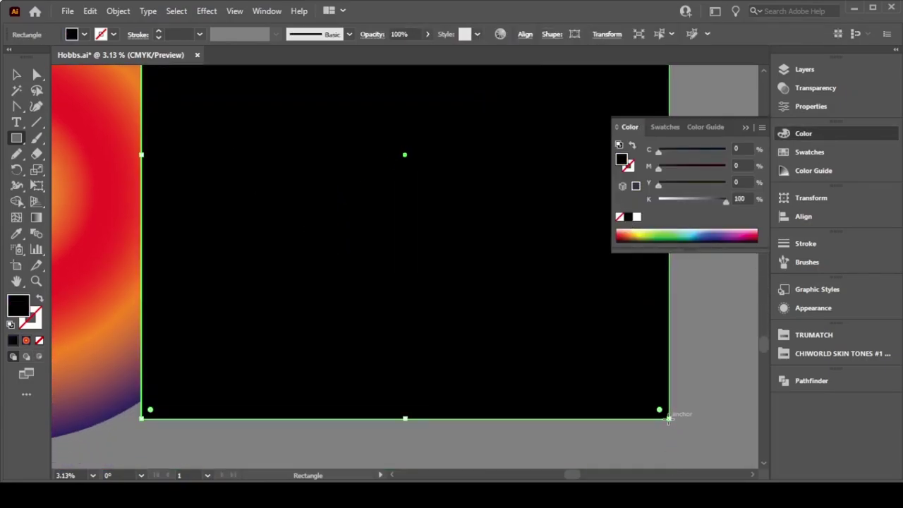
pyautogui.press('v')
pyautogui.click(101, 216)
pyautogui.rightClick(101, 216)
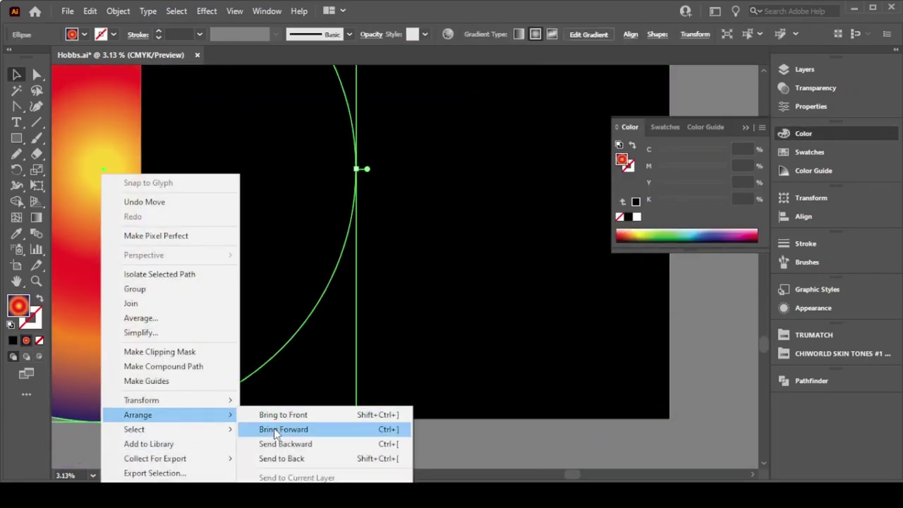
pyautogui.click(278, 431)
# Step: Centre the gradient circle on the black square with Align, then deselect it
pyautogui.click(533, 256)
pyautogui.scroll(3, 555, 228)
pyautogui.scroll(2, 529, 162)
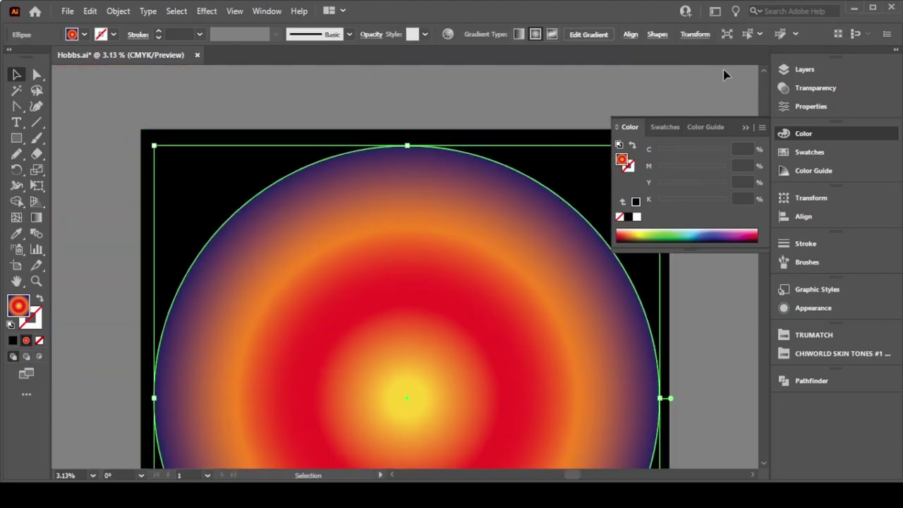
pyautogui.click(707, 36)
pyautogui.click(630, 34)
pyautogui.click(522, 73)
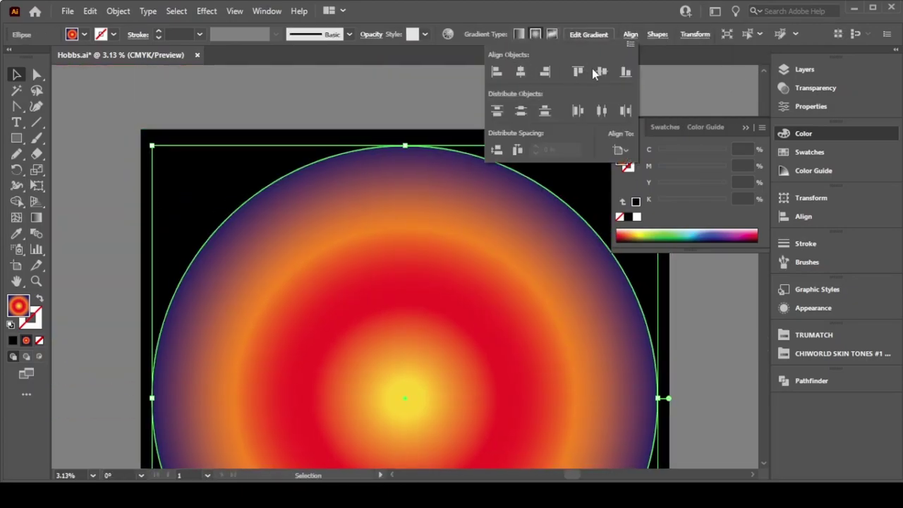
pyautogui.scroll(-5, 423, 110)
pyautogui.scroll(5, 423, 110)
pyautogui.click(423, 110)
# Step: In the Layers panel, move Layer 3 beneath the face artwork layers
pyautogui.click(800, 70)
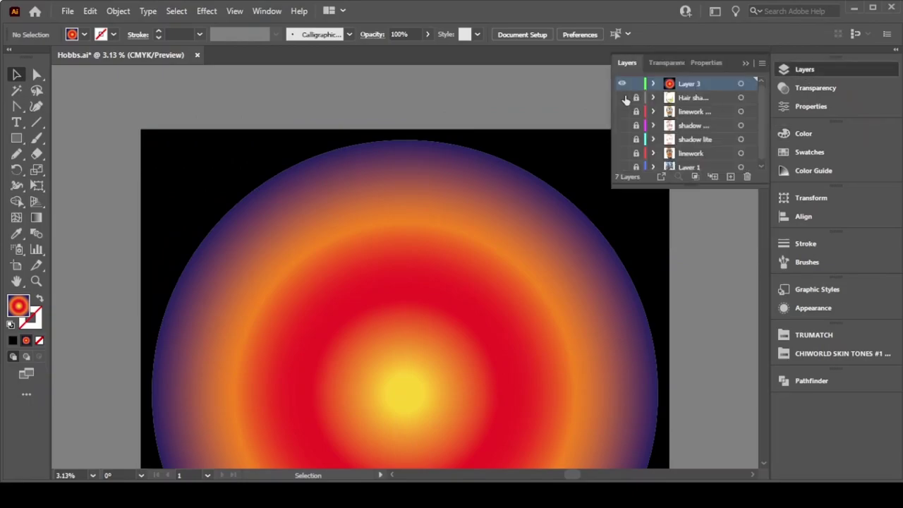
pyautogui.moveTo(689, 83); pyautogui.dragTo(688, 161)
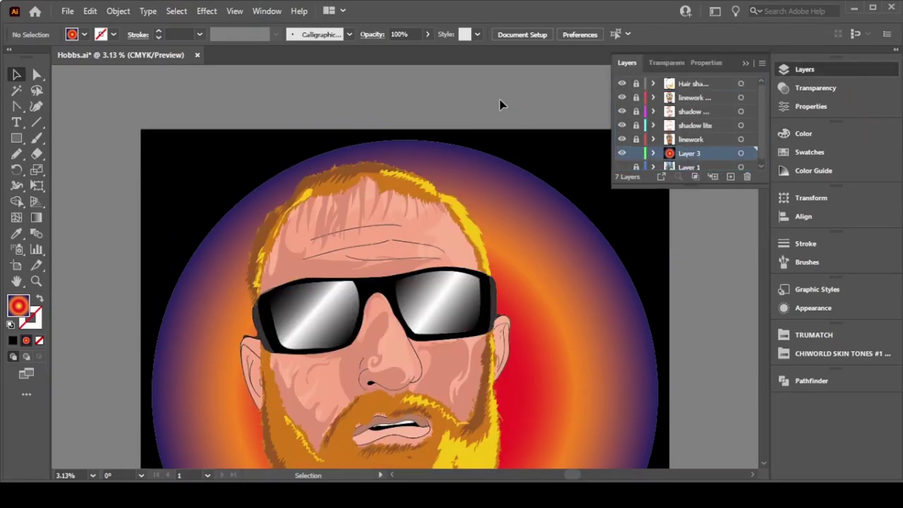
pyautogui.scroll(-2, 319, 245)
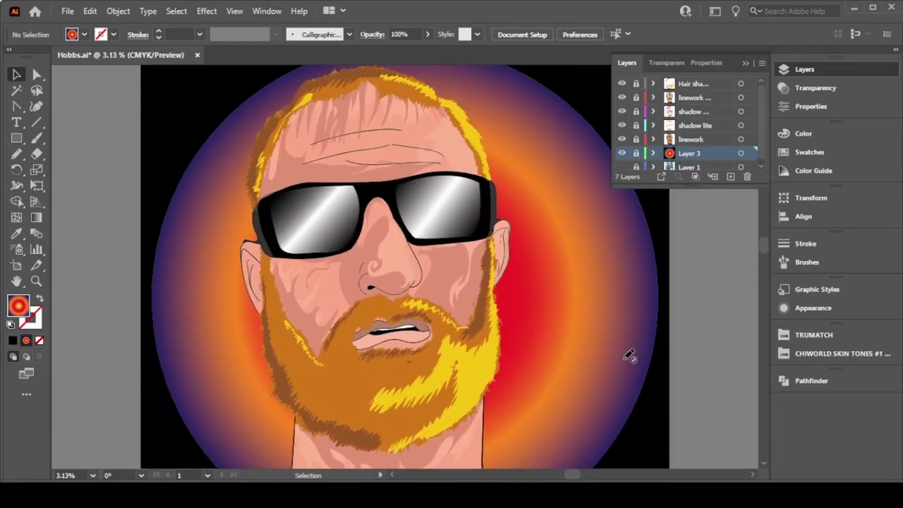
pyautogui.click(744, 66)
pyautogui.scroll(-3, 592, 218)
pyautogui.scroll(3, 592, 218)
# Step: Fit the whole artboard in view with Ctrl+0
pyautogui.click(267, 11)
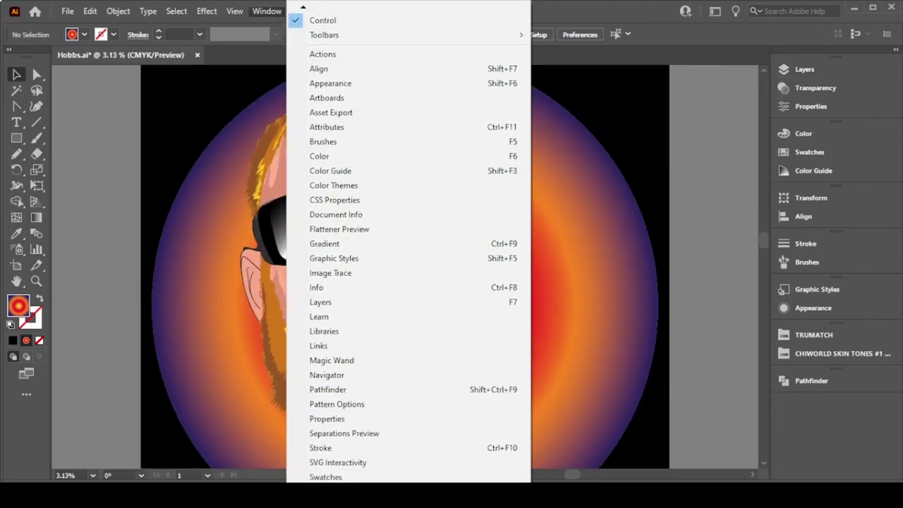
pyautogui.click(234, 10)
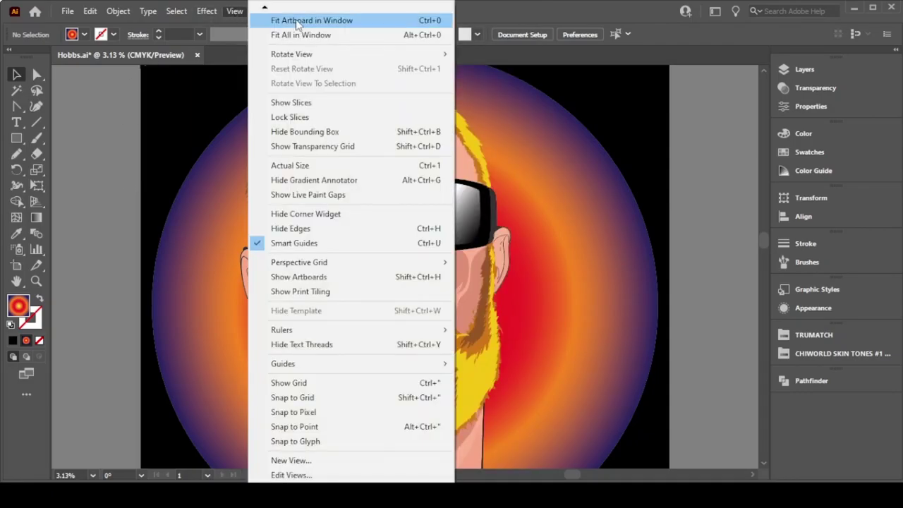
pyautogui.click(374, 165)
pyautogui.hotkey('ctrl', '0')
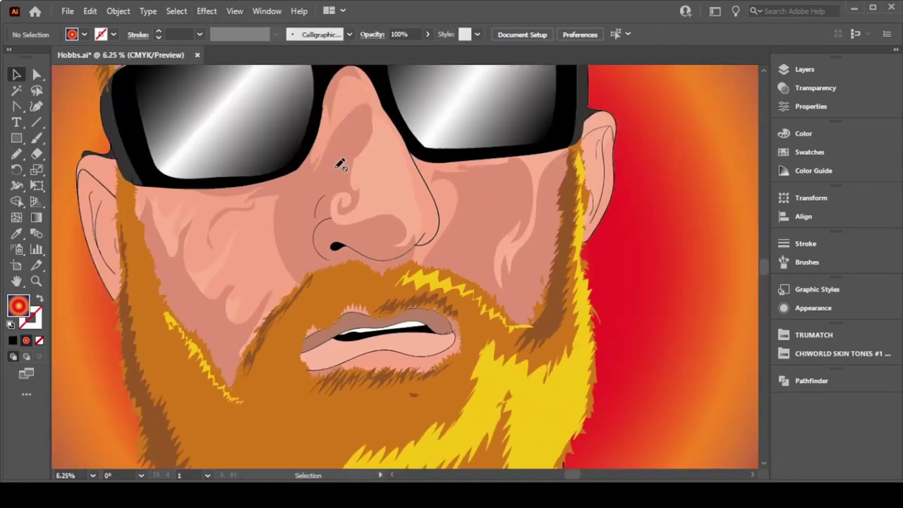
pyautogui.click(850, 72)
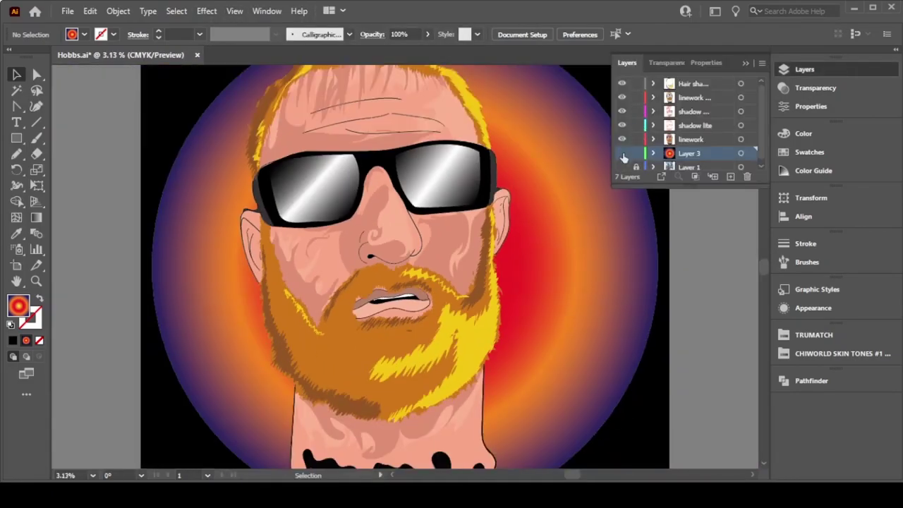
# Step: Save the document as Hobbs.ai, accepting the Illustrator save options
pyautogui.click(67, 11)
pyautogui.click(95, 144)
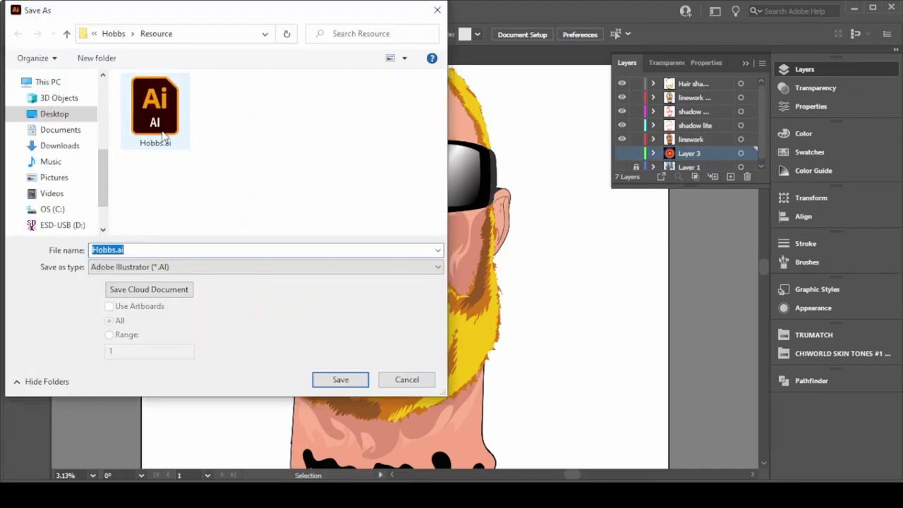
pyautogui.click(340, 379)
pyautogui.click(512, 432)
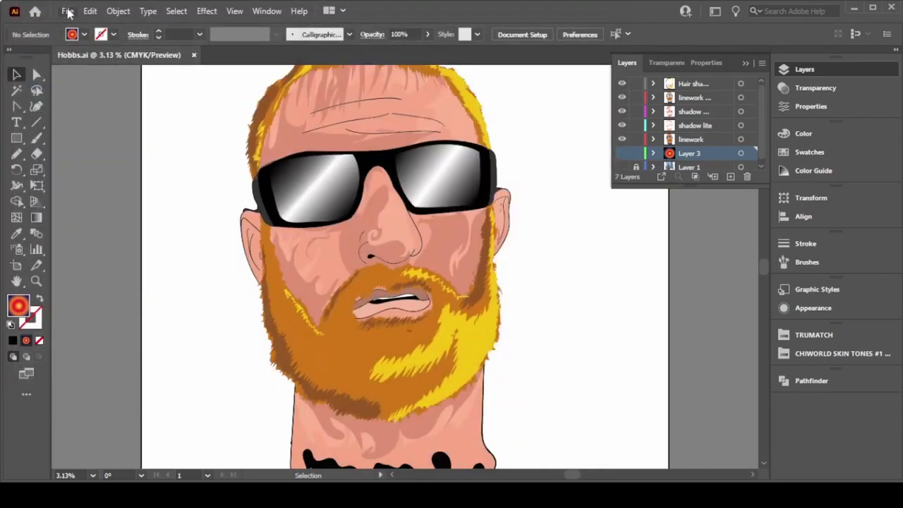
# Step: Attempt a PNG export to Hobbs.png, cancelling Export for Screens and dismissing the unknown-error alert
pyautogui.click(68, 13)
pyautogui.click(332, 273)
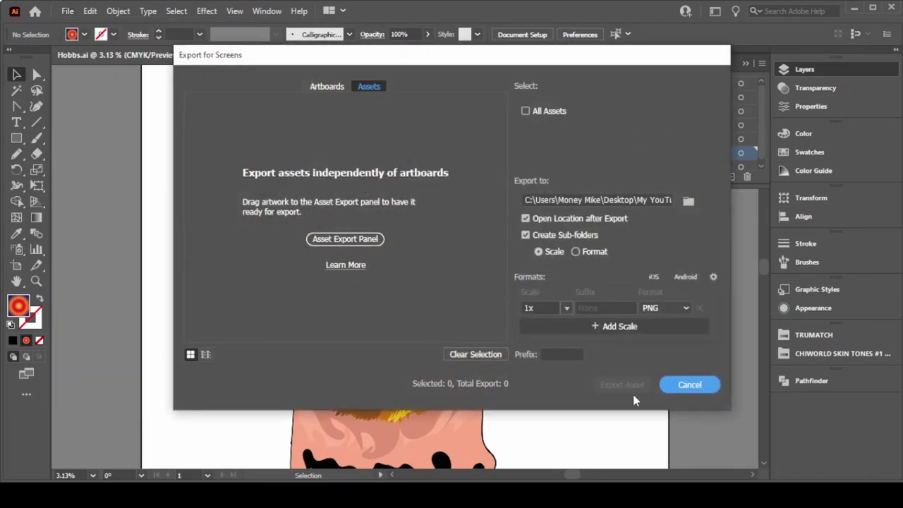
pyautogui.click(680, 384)
pyautogui.click(67, 11)
pyautogui.click(310, 282)
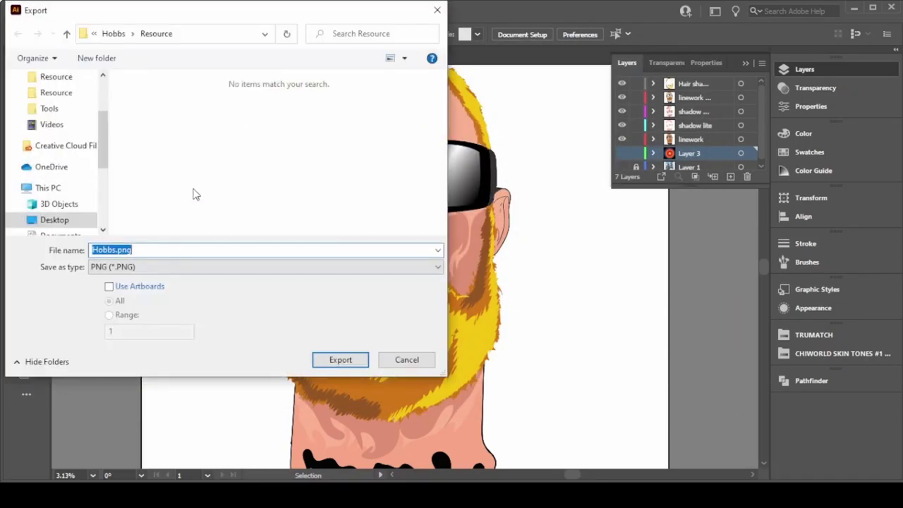
pyautogui.click(339, 360)
pyautogui.click(419, 366)
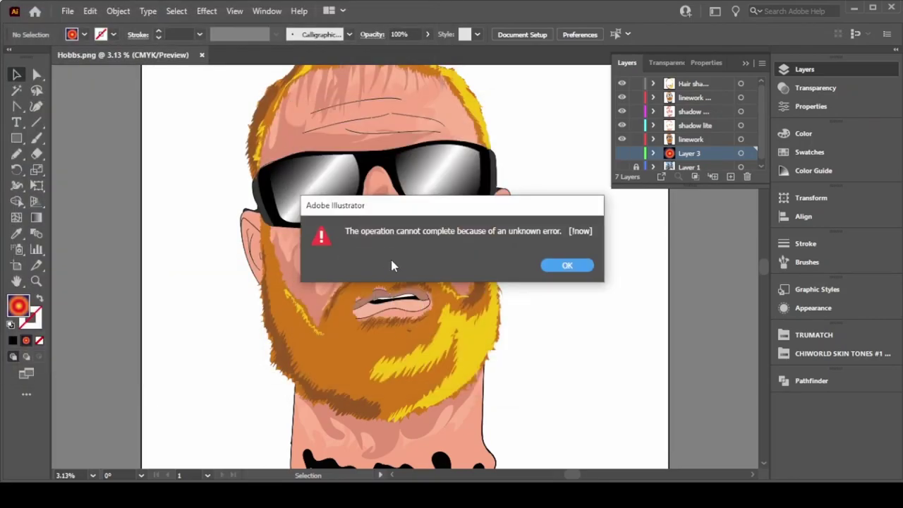
pyautogui.click(570, 262)
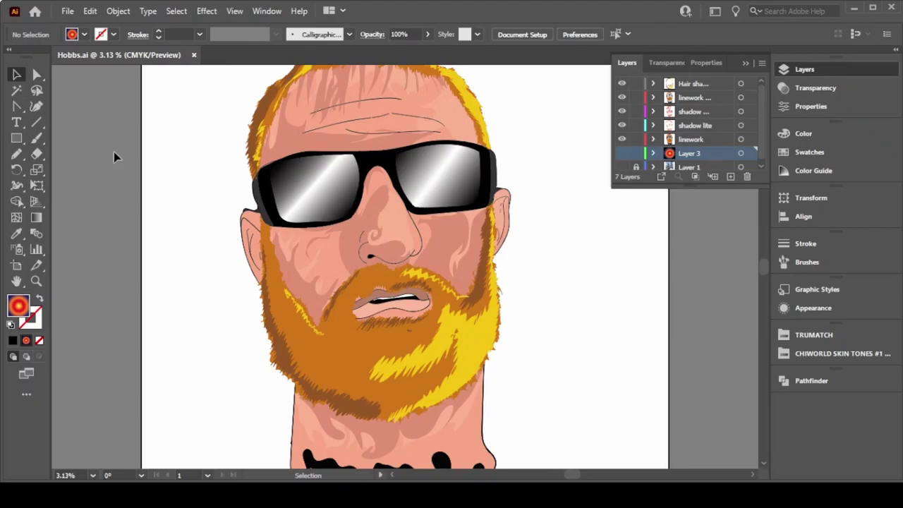
# Step: Restore the gradient background, then select all artwork and scale it down onto the artboard
pyautogui.hotkey('ctrl', 'z')
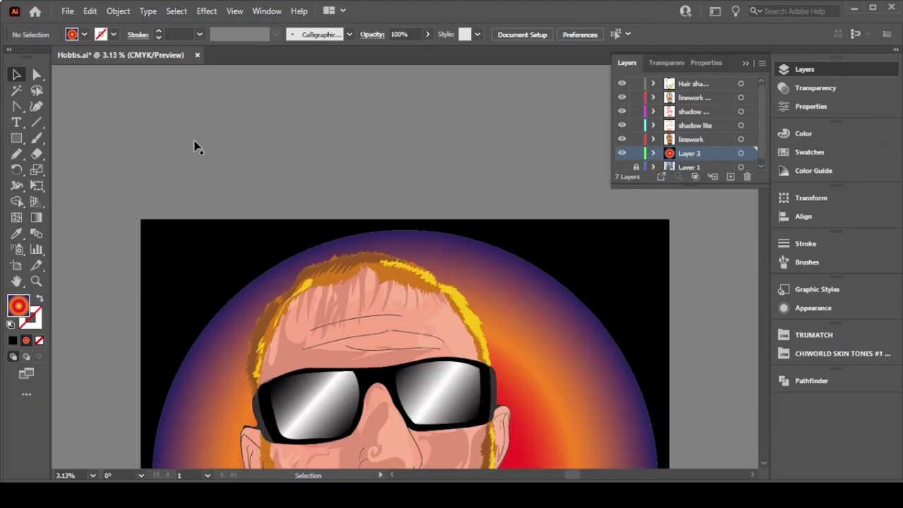
pyautogui.scroll(-4, 195, 146)
pyautogui.scroll(-5, 195, 146)
pyautogui.hotkey('ctrl', 'a')
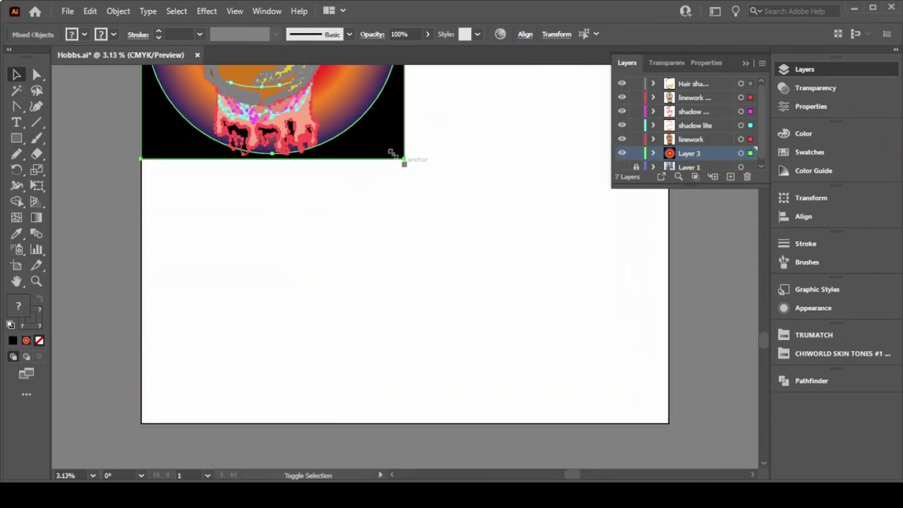
pyautogui.moveTo(672, 426); pyautogui.dragTo(373, 135)
pyautogui.moveTo(281, 266); pyautogui.dragTo(413, 355)
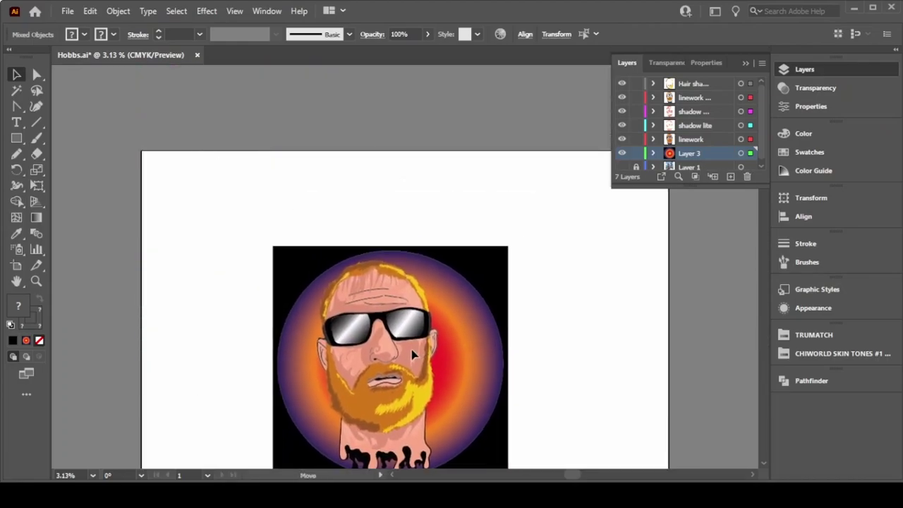
# Step: Hide the white artboard backdrop and reposition the shrunken artwork
pyautogui.click(235, 11)
pyautogui.click(337, 279)
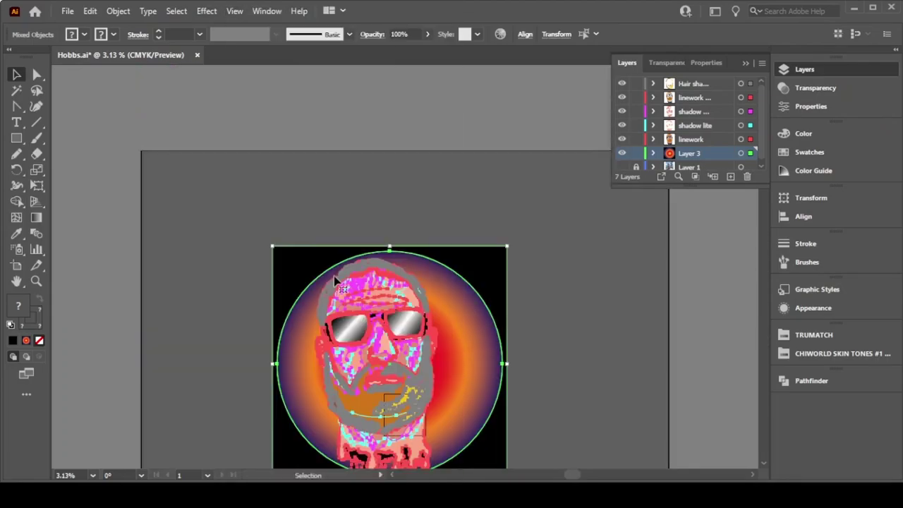
pyautogui.scroll(-5, 336, 280)
pyautogui.scroll(4, 332, 248)
pyautogui.moveTo(272, 211); pyautogui.dragTo(456, 373)
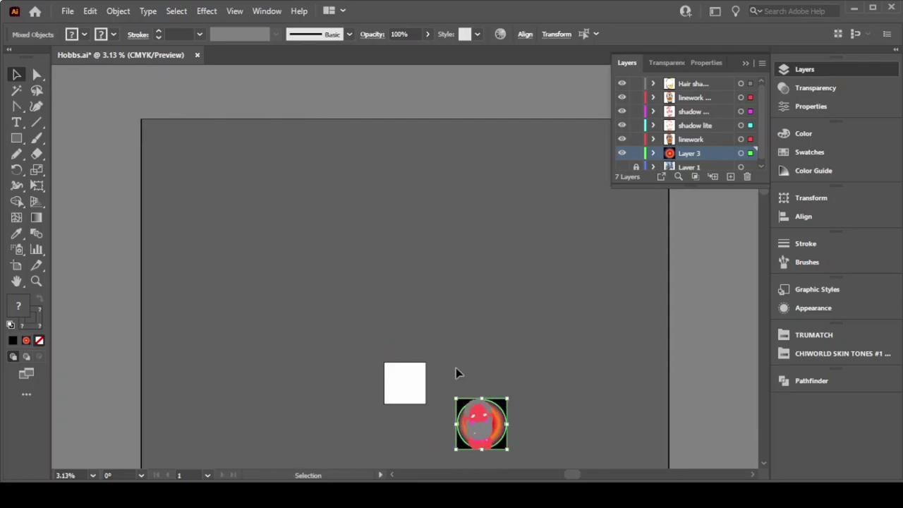
pyautogui.scroll(-3, 456, 373)
pyautogui.moveTo(475, 238); pyautogui.dragTo(430, 213)
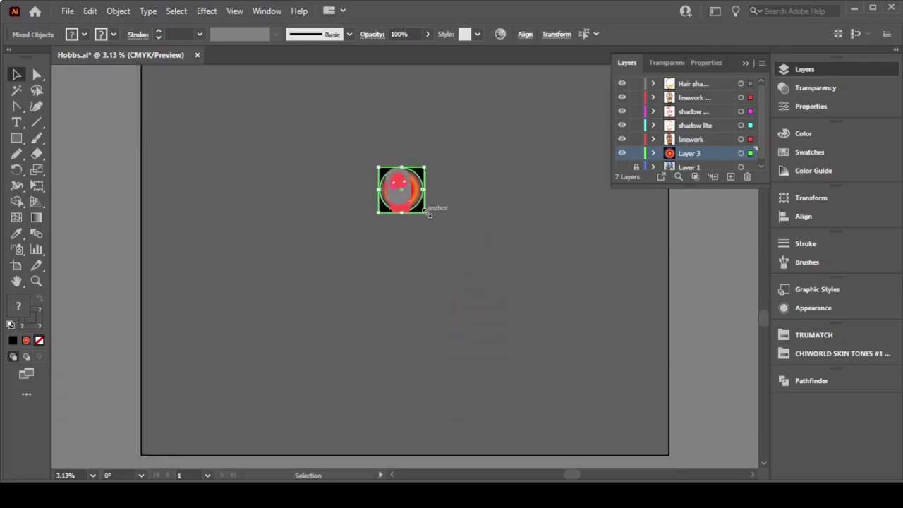
pyautogui.hotkey('ctrl', '0')
# Step: Resize the artwork to the artboard edges, deselect, and start exporting Hobbs.png
pyautogui.scroll(-3, 588, 431)
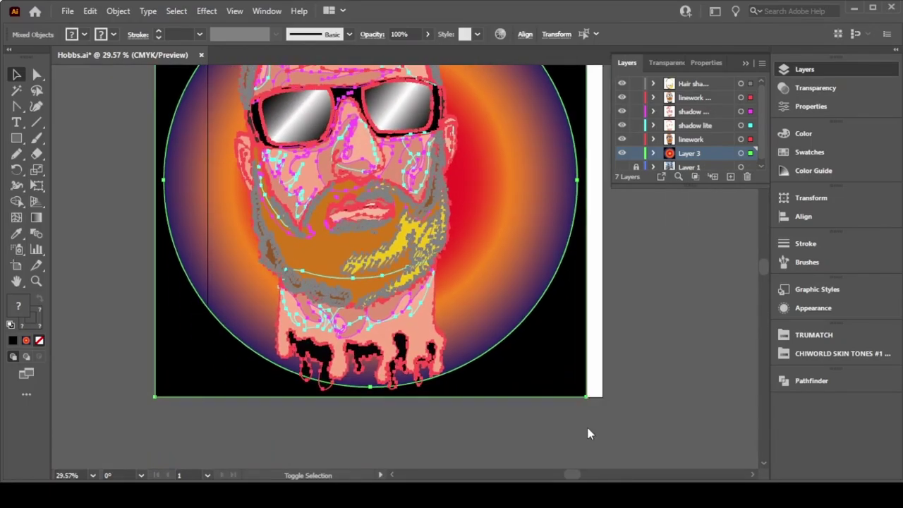
pyautogui.scroll(3, 381, 282)
pyautogui.moveTo(171, 188); pyautogui.dragTo(216, 231)
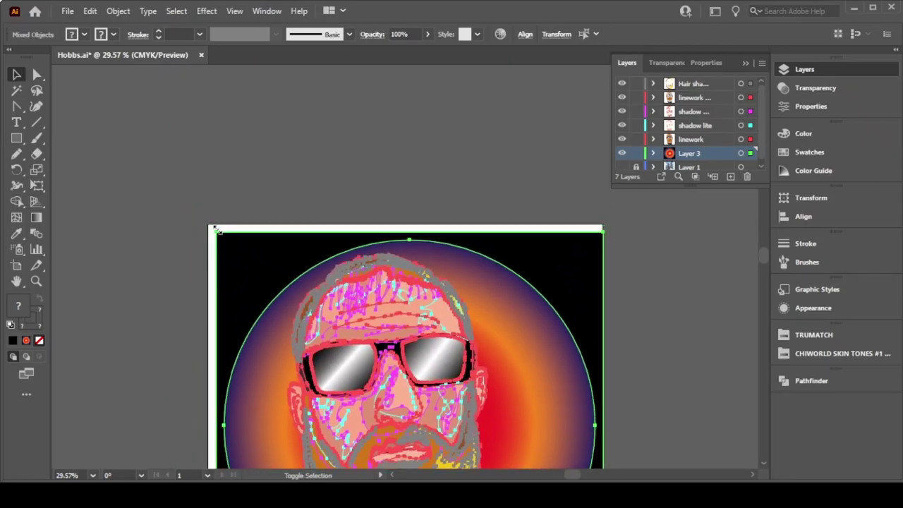
pyautogui.scroll(-3, 210, 191)
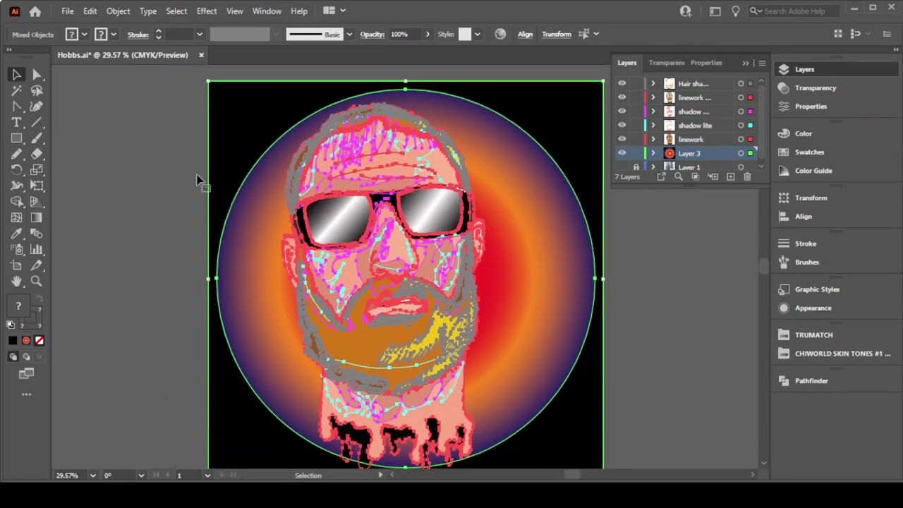
pyautogui.click(199, 205)
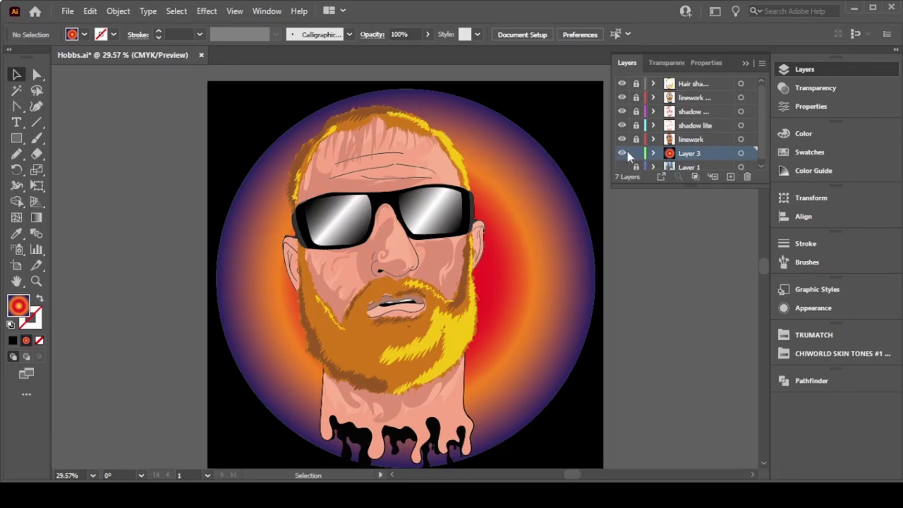
pyautogui.click(67, 11)
pyautogui.click(314, 284)
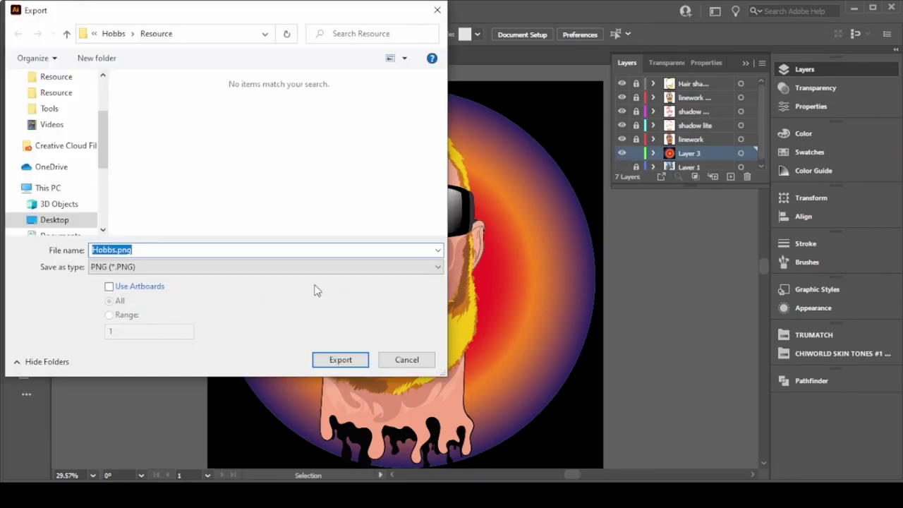